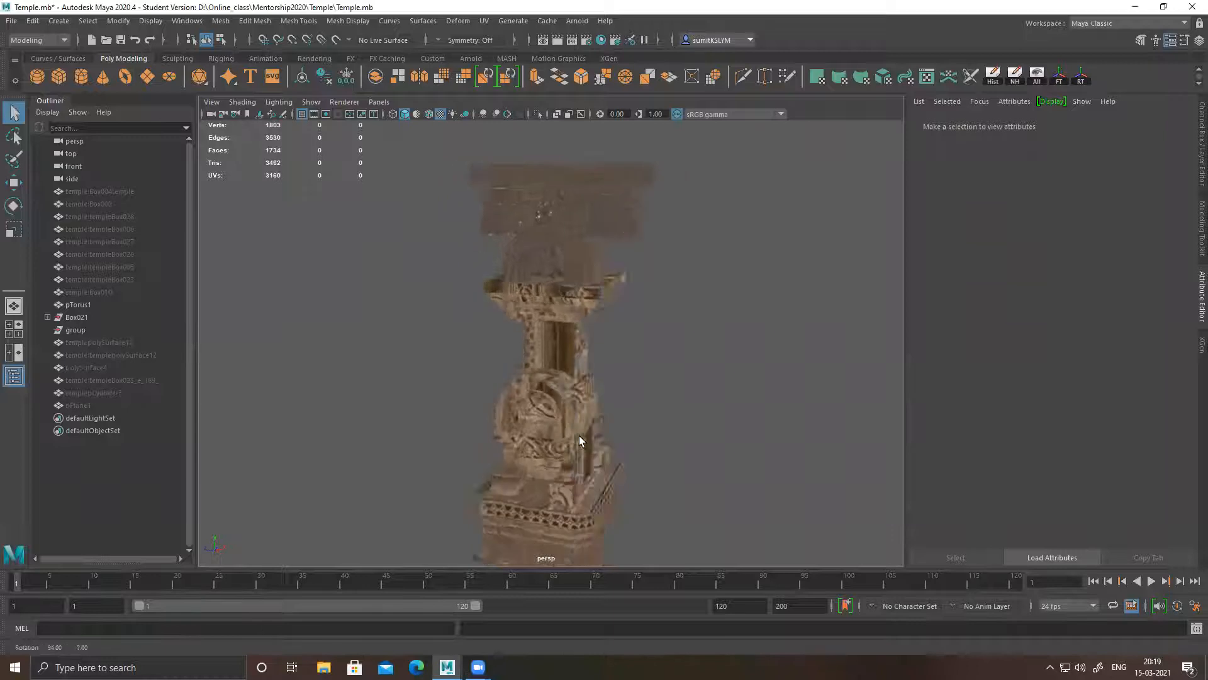
Examine the textured temple pillar from several angles, covering its carved base, arches and stepped capital
{"action": "middle_click_drag", "start_coordinate": [581, 473], "coordinate": [570, 456], "text": "alt"}
{"action": "left_click_drag", "start_coordinate": [517, 462], "coordinate": [580, 399], "text": "alt"}
{"action": "right_click_drag", "start_coordinate": [580, 399], "coordinate": [685, 420], "text": "alt"}
{"action": "left_click_drag", "start_coordinate": [685, 419], "coordinate": [627, 365], "text": "alt"}
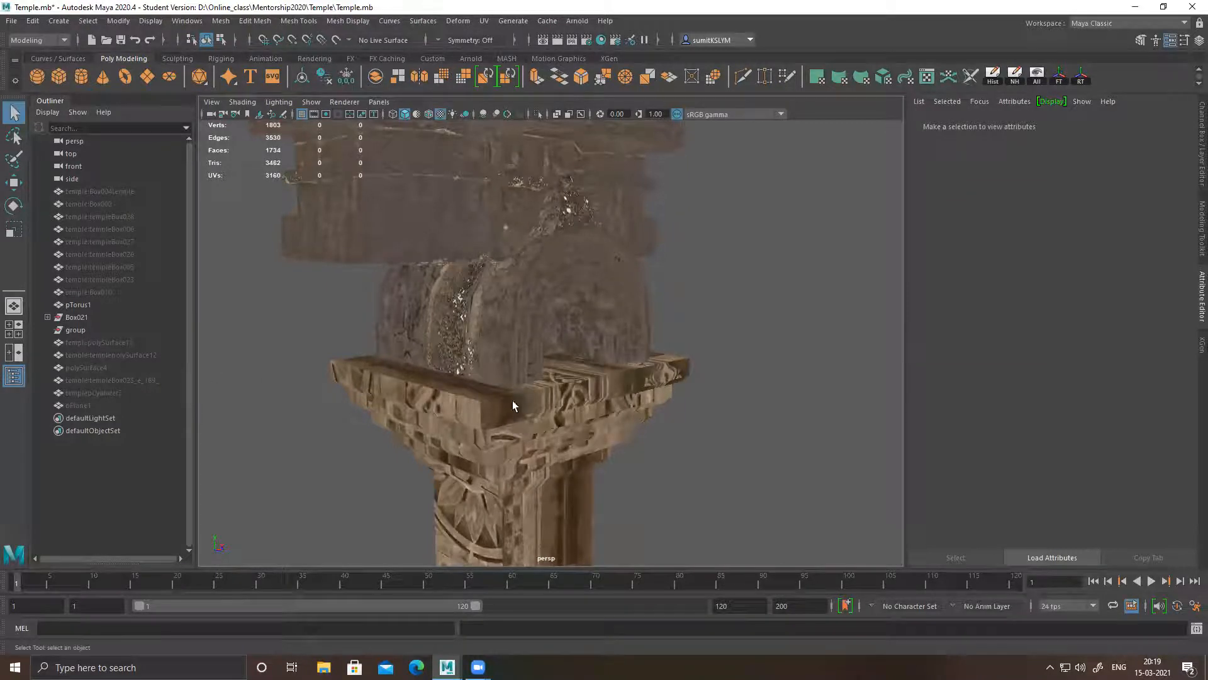
{"action": "right_click_drag", "start_coordinate": [513, 406], "coordinate": [432, 410], "text": "alt"}
{"action": "left_click_drag", "start_coordinate": [432, 410], "coordinate": [497, 428], "text": "alt"}
{"action": "right_click_drag", "start_coordinate": [497, 428], "coordinate": [545, 454], "text": "alt"}
{"action": "left_click_drag", "start_coordinate": [545, 454], "coordinate": [550, 424], "text": "alt"}
Select the pillar's lower section and inspect its UV layout in the UV Editor
{"action": "left_click", "coordinate": [612, 410]}
{"action": "middle_click_drag", "start_coordinate": [645, 293], "coordinate": [636, 397], "text": "alt"}
{"action": "left_click_drag", "start_coordinate": [564, 409], "coordinate": [617, 412], "text": "alt"}
{"action": "left_click_drag", "start_coordinate": [426, 371], "coordinate": [430, 369], "text": "alt"}
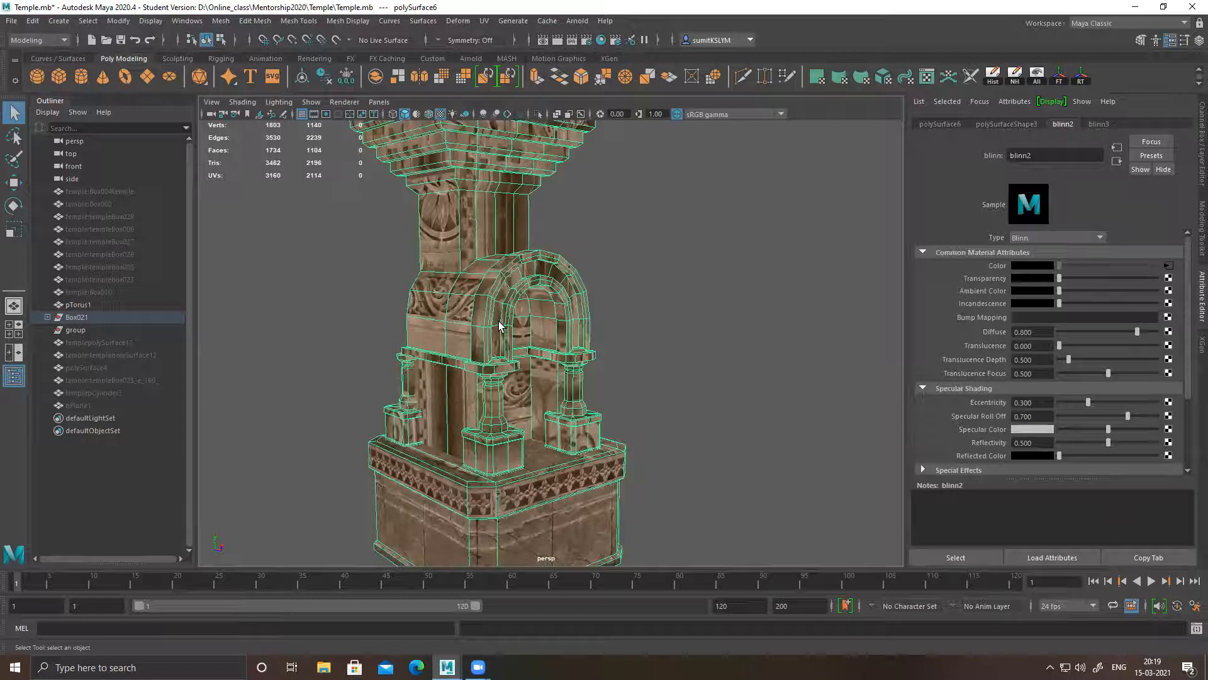
{"action": "left_click", "coordinate": [927, 76]}
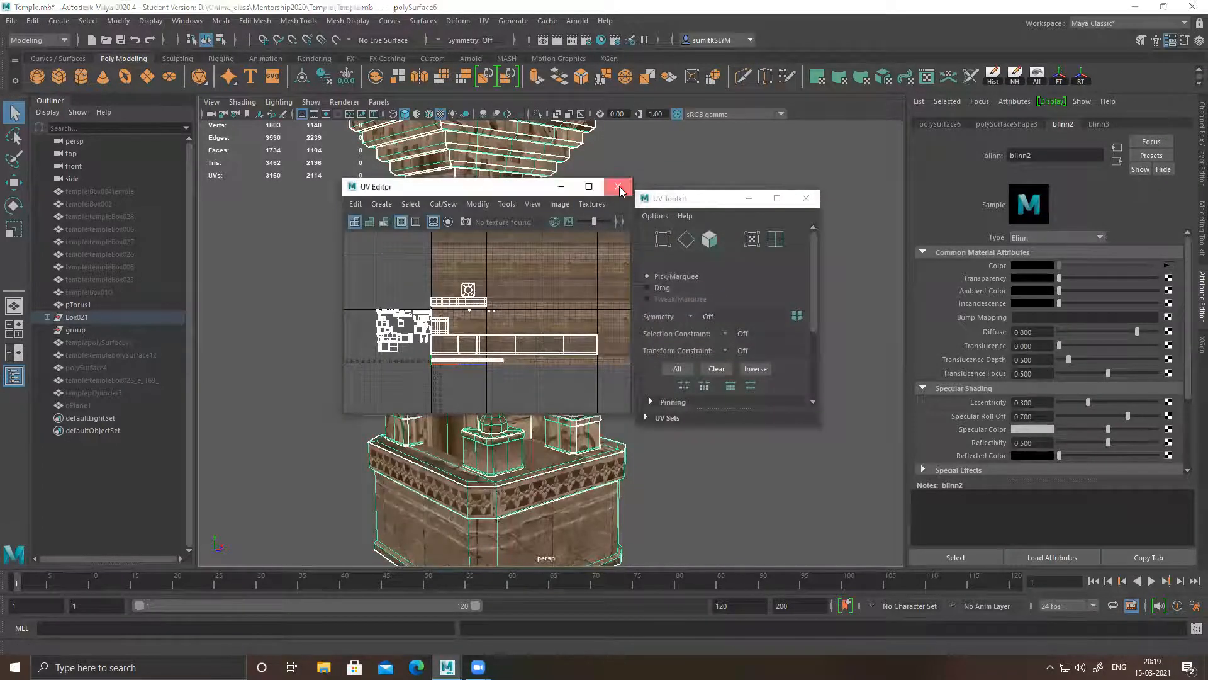
{"action": "left_click", "coordinate": [618, 186]}
{"action": "left_click", "coordinate": [807, 198]}
Hide the pillar's upper section above the stepped capital
{"action": "right_click_drag", "start_coordinate": [701, 348], "coordinate": [594, 350], "text": "alt"}
{"action": "left_click_drag", "start_coordinate": [594, 350], "coordinate": [588, 347], "text": "alt"}
{"action": "middle_click_drag", "start_coordinate": [567, 254], "coordinate": [553, 353], "text": "alt"}
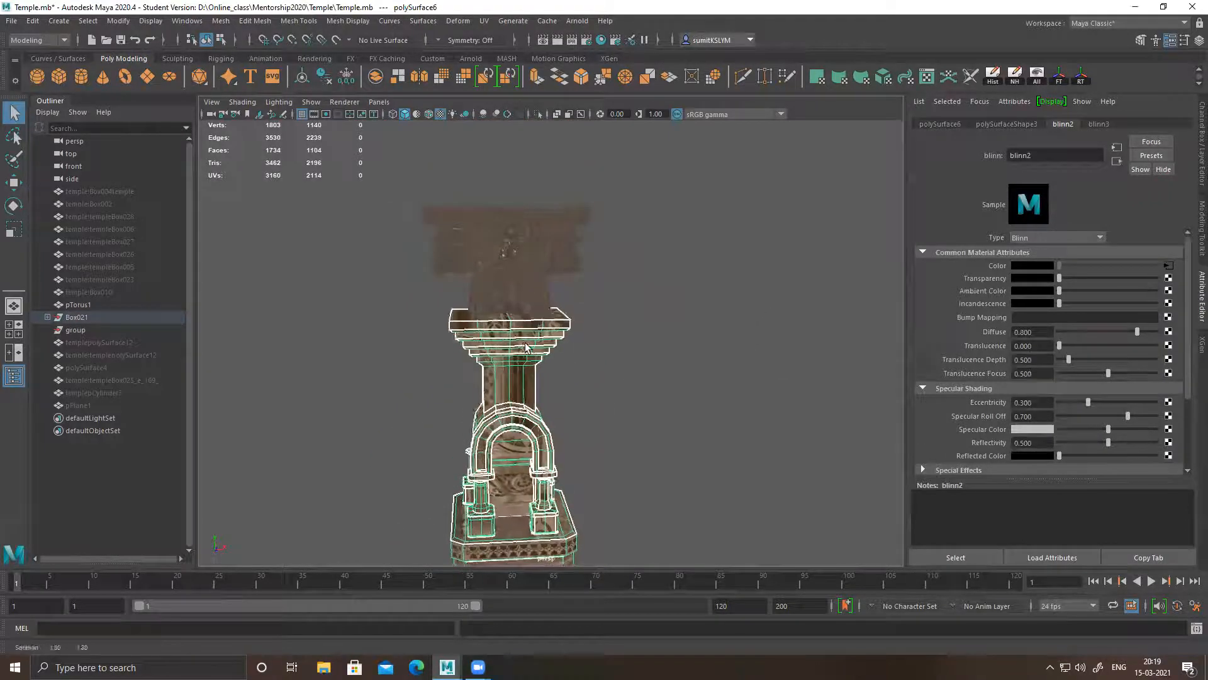
{"action": "middle_click_drag", "start_coordinate": [549, 458], "coordinate": [534, 364], "text": "alt"}
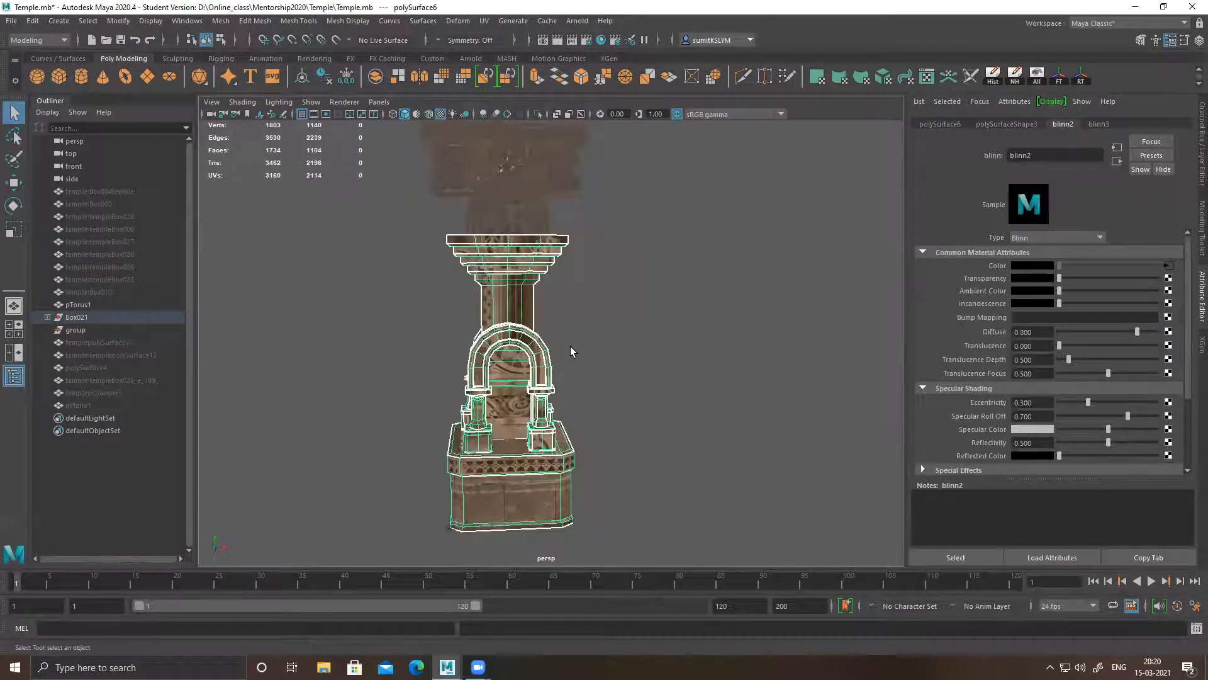
{"action": "left_click_drag", "start_coordinate": [560, 366], "coordinate": [538, 259], "text": "alt"}
{"action": "left_click", "coordinate": [547, 238]}
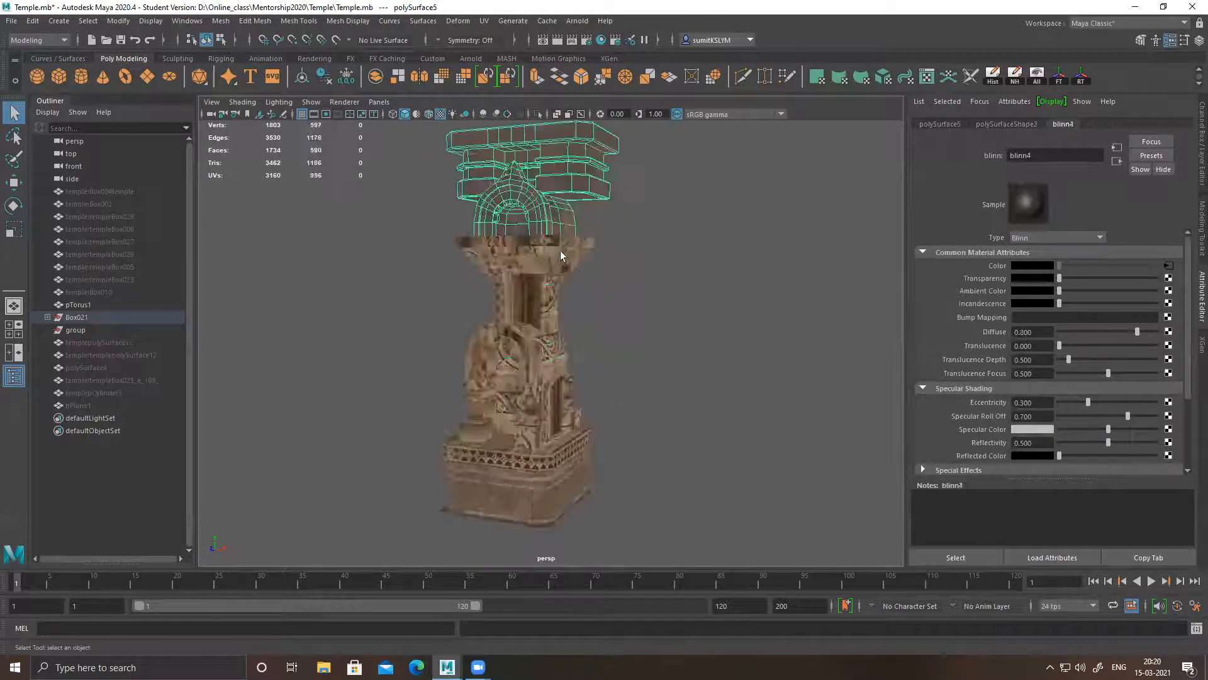
{"action": "key", "text": "ctrl+h"}
{"action": "left_click_drag", "start_coordinate": [598, 308], "coordinate": [566, 362], "text": "alt"}
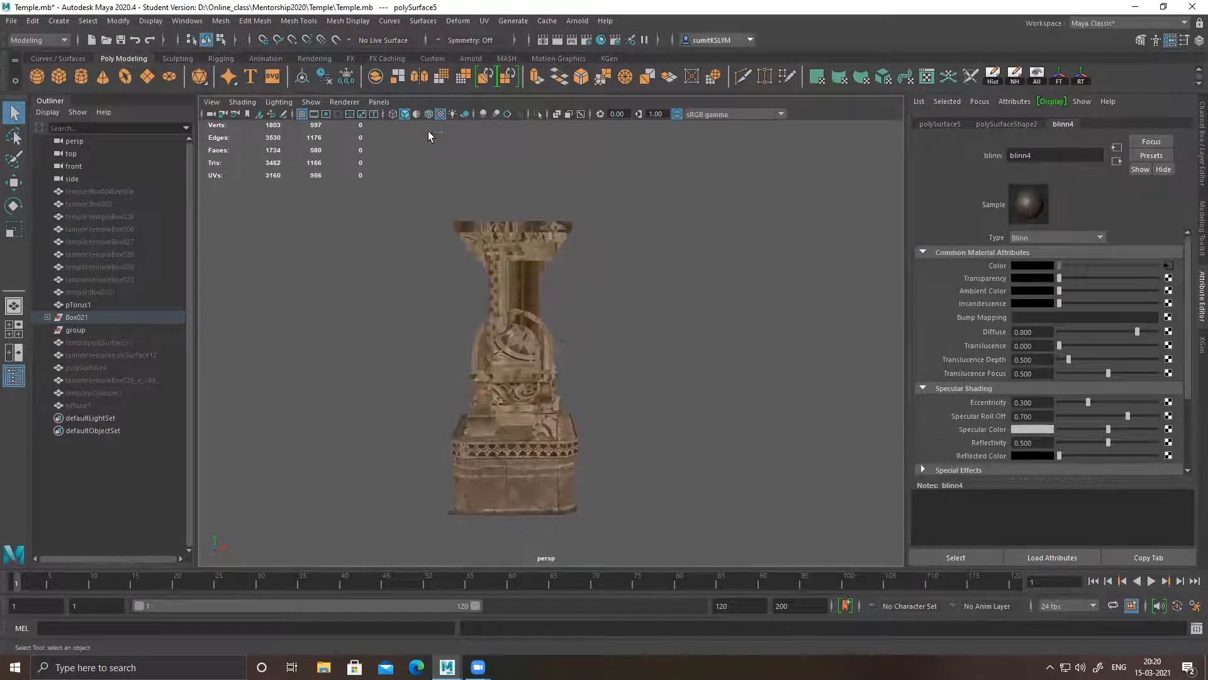
Display the pillar in the default grey material with wireframe on shaded, and examine its geometry
{"action": "left_click", "coordinate": [417, 114]}
{"action": "left_click_drag", "start_coordinate": [564, 291], "coordinate": [516, 291], "text": "alt"}
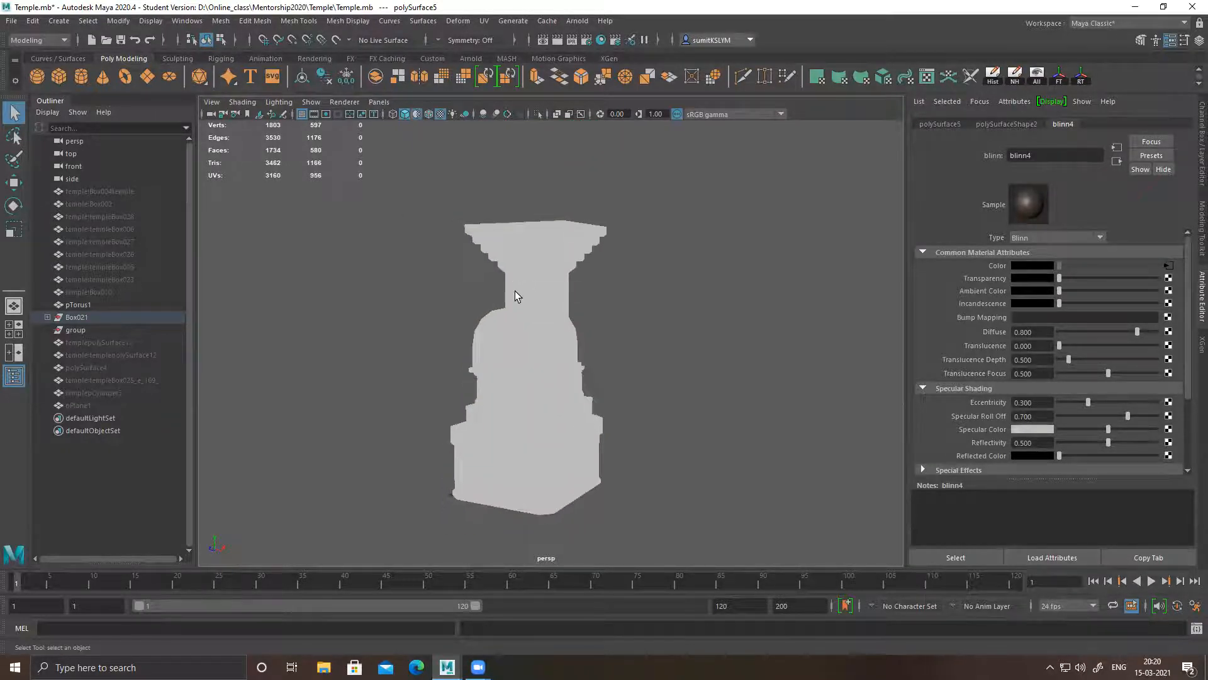
{"action": "key", "text": "6"}
{"action": "mouse_move", "coordinate": [547, 332]}
{"action": "left_mouse_down", "text": "alt"}
{"action": "mouse_move", "coordinate": [557, 363]}
{"action": "mouse_move", "coordinate": [623, 382]}
{"action": "mouse_move", "coordinate": [737, 379]}
{"action": "mouse_move", "coordinate": [283, 381]}
{"action": "mouse_move", "coordinate": [557, 386]}
{"action": "left_mouse_up", "text": "alt"}
{"action": "right_click_drag", "start_coordinate": [557, 385], "coordinate": [504, 367], "text": "alt"}
{"action": "left_click_drag", "start_coordinate": [505, 367], "coordinate": [570, 326], "text": "alt"}
{"action": "middle_click_drag", "start_coordinate": [570, 325], "coordinate": [555, 365], "text": "alt"}
{"action": "left_click_drag", "start_coordinate": [556, 365], "coordinate": [500, 362], "text": "alt"}
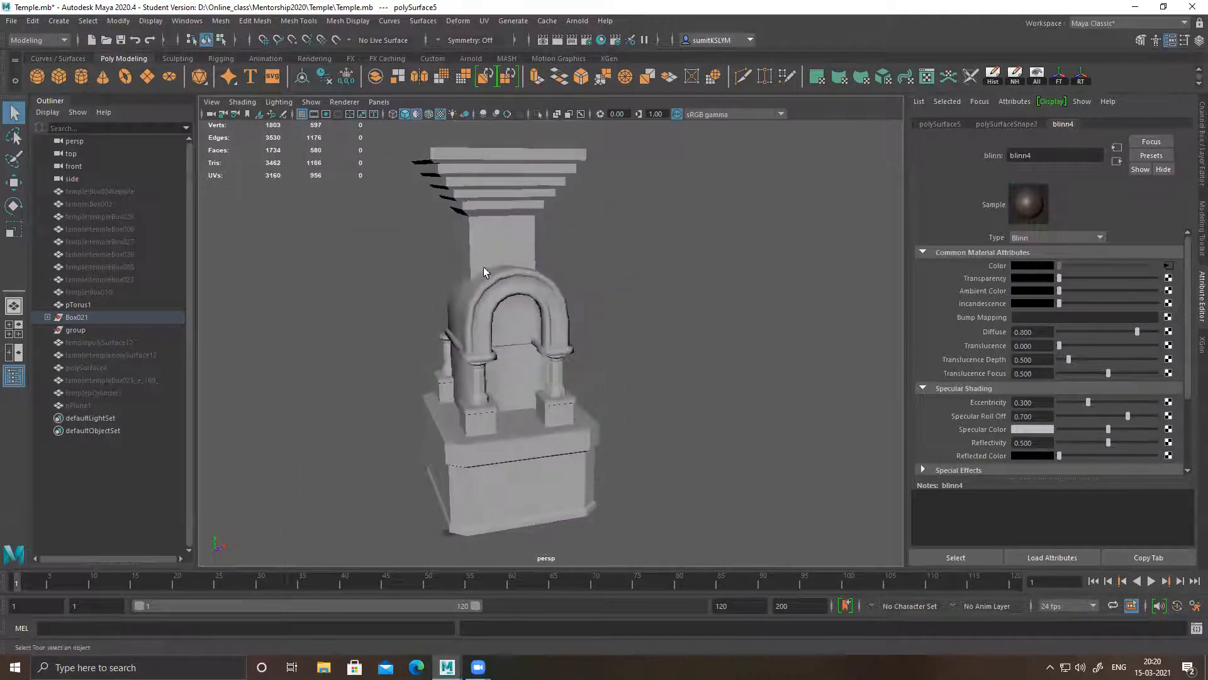
{"action": "left_click_drag", "start_coordinate": [485, 247], "coordinate": [475, 289], "text": "alt"}
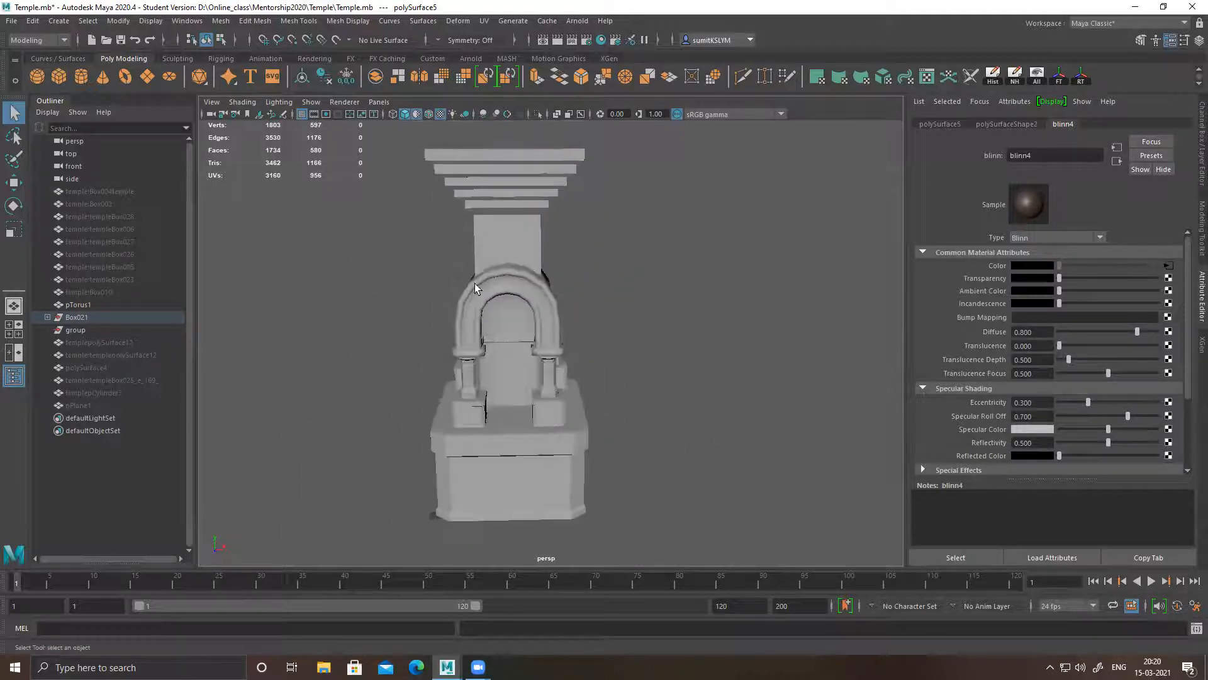
{"action": "left_click", "coordinate": [433, 117]}
{"action": "left_click_drag", "start_coordinate": [578, 385], "coordinate": [546, 412], "text": "alt"}
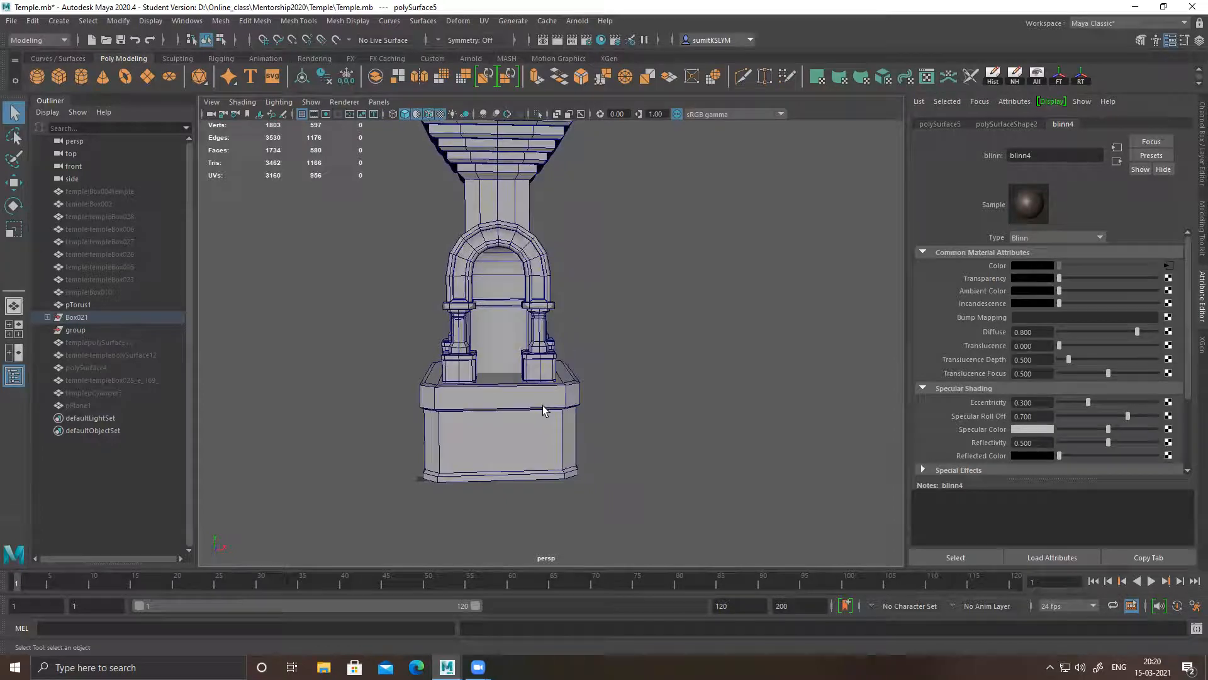
Unhide all objects in the temple scene
{"action": "left_click", "coordinate": [1036, 76]}
{"action": "left_click_drag", "start_coordinate": [739, 358], "coordinate": [550, 364], "text": "alt"}
{"action": "scroll", "coordinate": [497, 308], "scroll_direction": "up", "scroll_amount": 5}
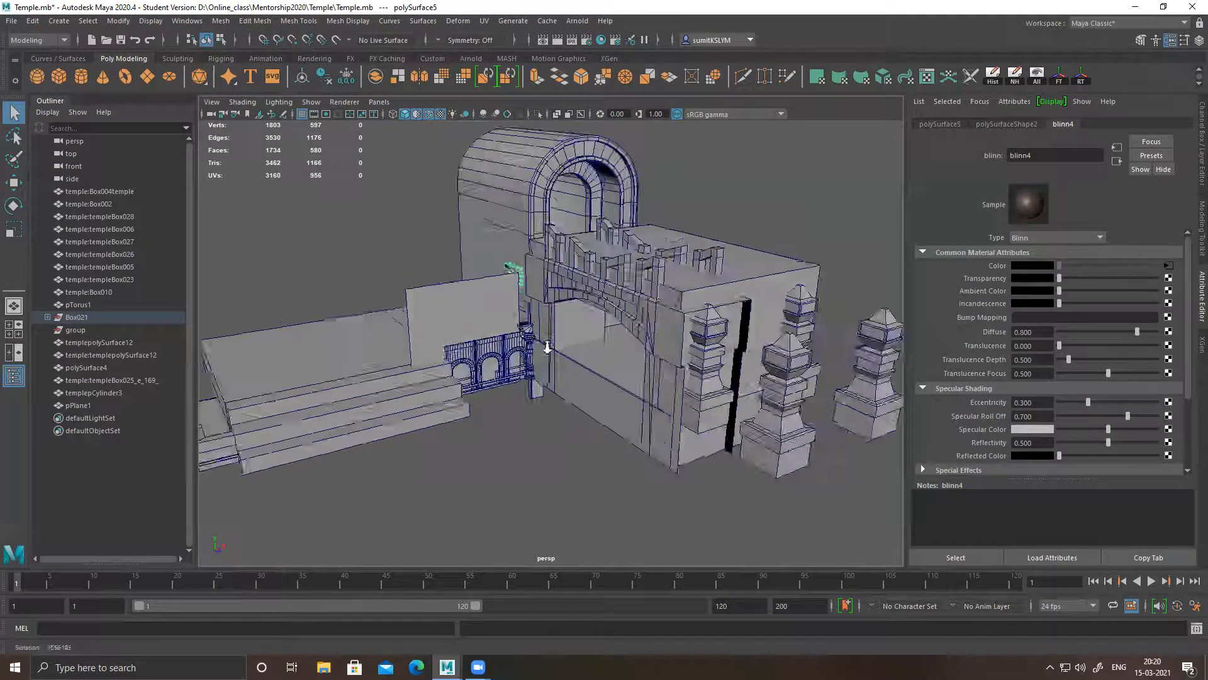
Isolate the flat wall plane and the pillar by hiding every other object
{"action": "left_click", "coordinate": [476, 290], "text": "shift"}
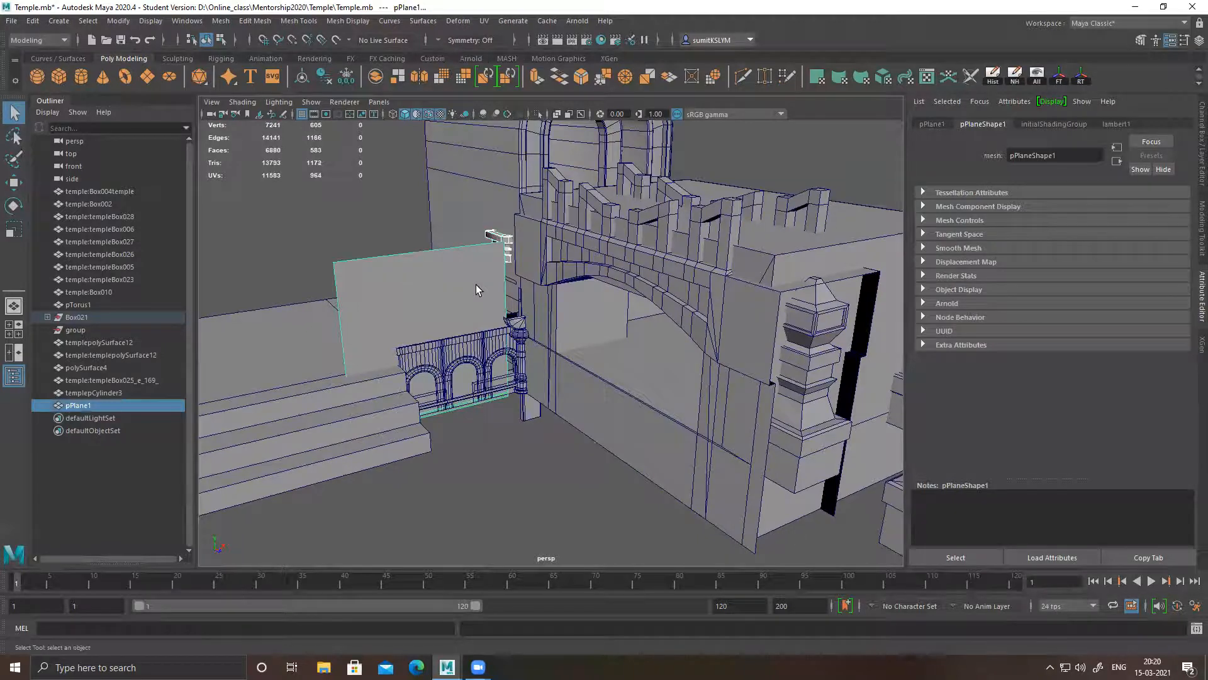
{"action": "key", "text": "alt+h"}
{"action": "left_click_drag", "start_coordinate": [628, 334], "coordinate": [502, 356], "text": "alt"}
{"action": "key", "text": "ctrl+z"}
{"action": "left_click", "coordinate": [547, 343]}
{"action": "key", "text": "alt+h"}
{"action": "left_click_drag", "start_coordinate": [646, 358], "coordinate": [706, 415], "text": "alt"}
{"action": "left_click", "coordinate": [676, 385]}
{"action": "middle_click_drag", "start_coordinate": [563, 365], "coordinate": [627, 369], "text": "alt"}
{"action": "scroll", "coordinate": [627, 369], "scroll_direction": "down", "scroll_amount": 2}
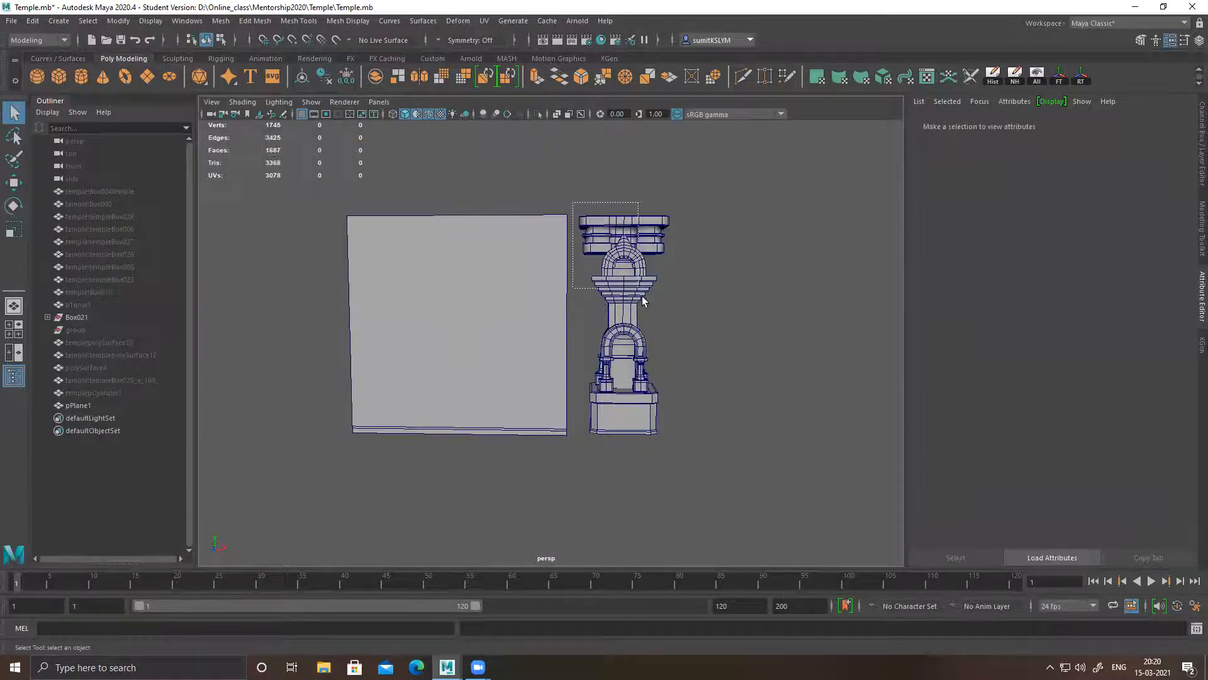
Select the wall plane and examine how its edges and base line up with the neighbouring pillar
{"action": "left_click_drag", "start_coordinate": [642, 296], "coordinate": [642, 296]}
{"action": "left_click_drag", "start_coordinate": [774, 353], "coordinate": [692, 426], "text": "alt"}
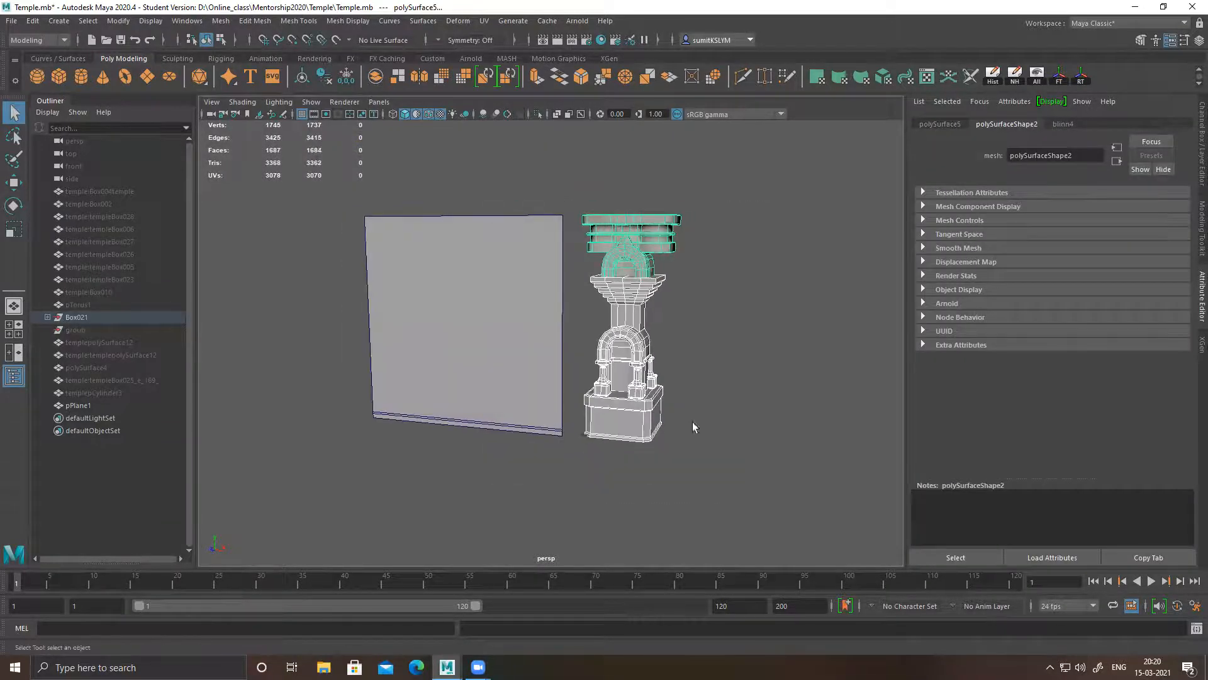
{"action": "left_click", "coordinate": [494, 324]}
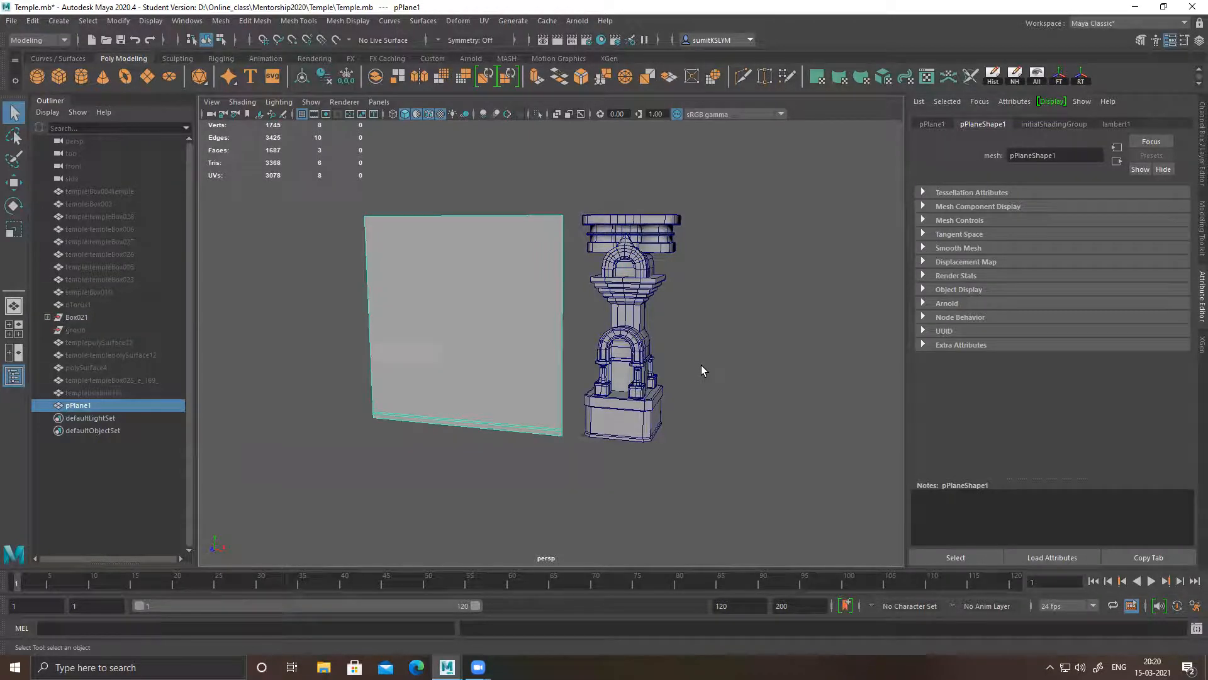
{"action": "left_click_drag", "start_coordinate": [703, 370], "coordinate": [703, 378], "text": "alt"}
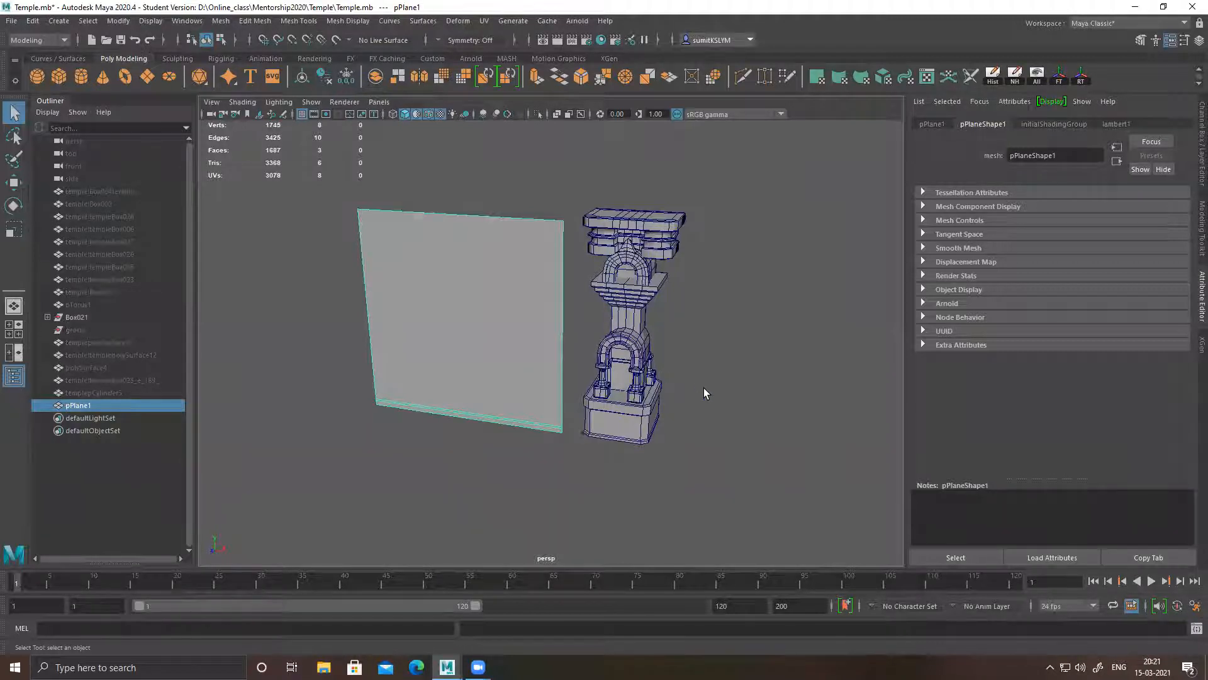
{"action": "left_click_drag", "start_coordinate": [516, 350], "coordinate": [385, 397], "text": "alt"}
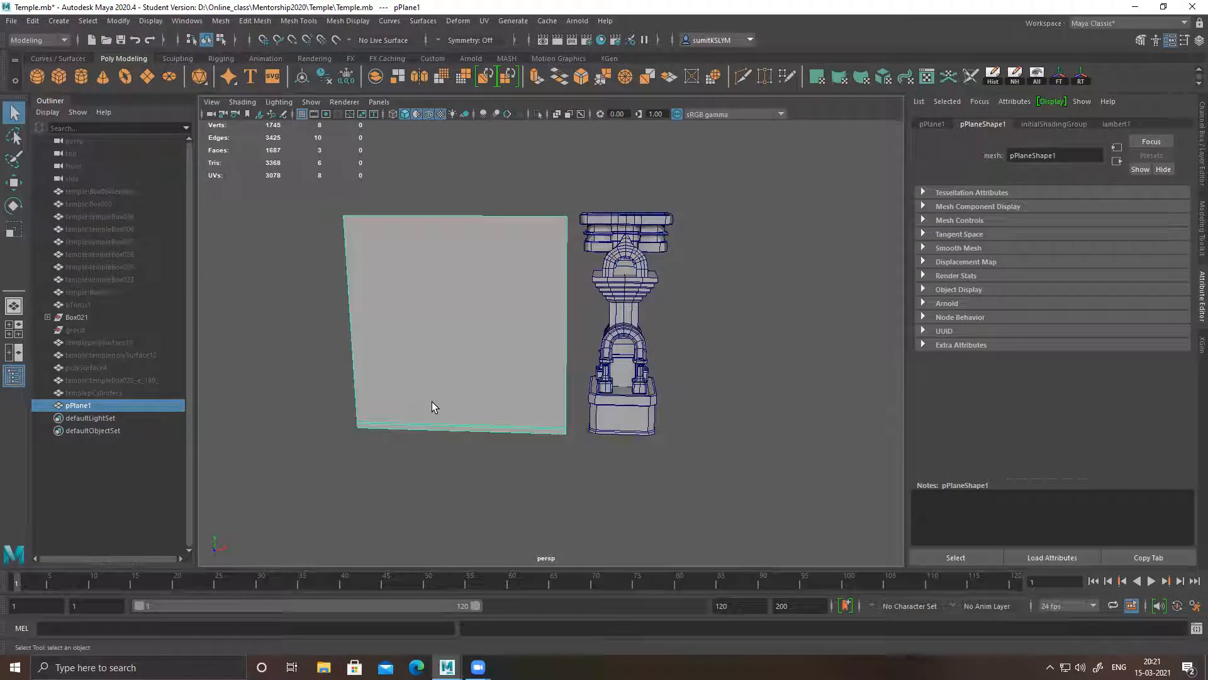
{"action": "left_click_drag", "start_coordinate": [627, 444], "coordinate": [612, 432], "text": "alt"}
{"action": "right_click_drag", "start_coordinate": [613, 432], "coordinate": [699, 488], "text": "alt"}
{"action": "left_click_drag", "start_coordinate": [699, 488], "coordinate": [635, 418], "text": "alt"}
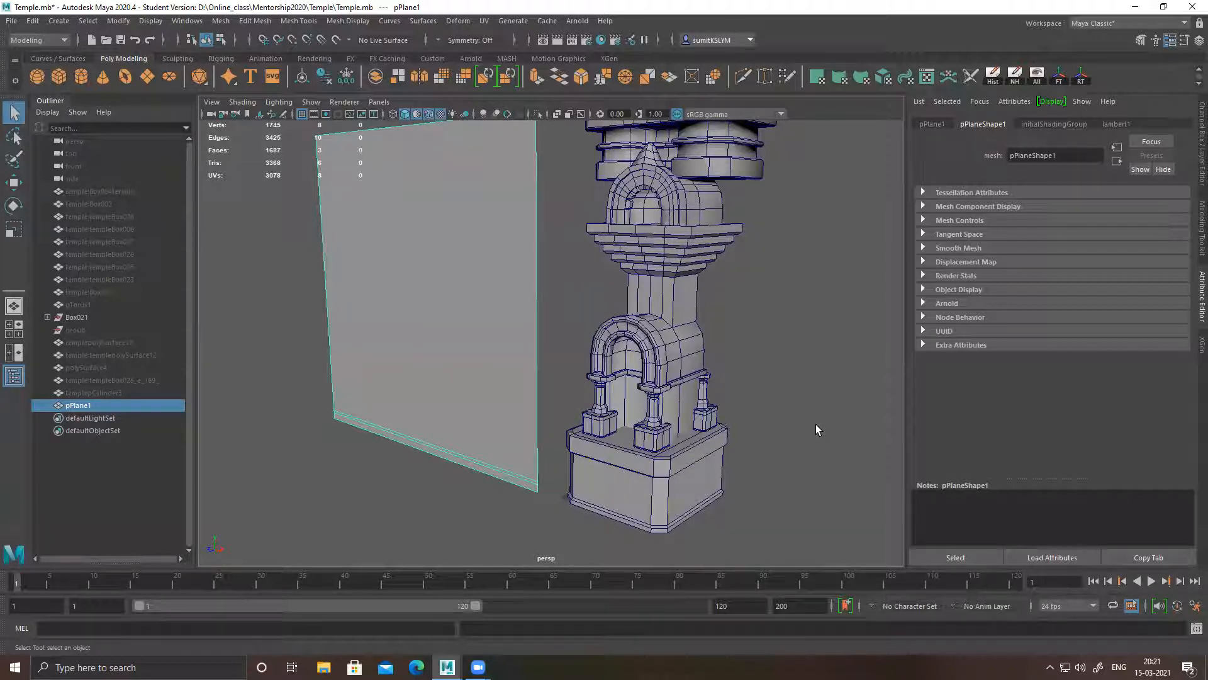
{"action": "left_click_drag", "start_coordinate": [635, 393], "coordinate": [661, 396], "text": "alt"}
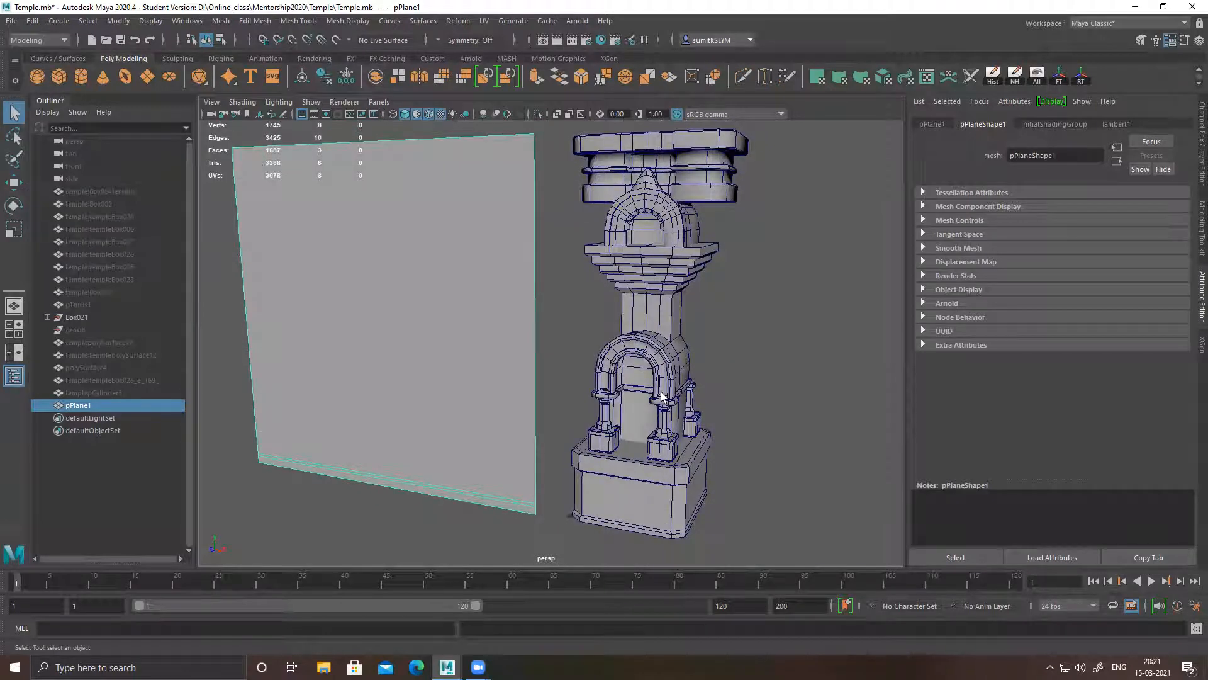
{"action": "left_click_drag", "start_coordinate": [600, 395], "coordinate": [595, 431], "text": "alt"}
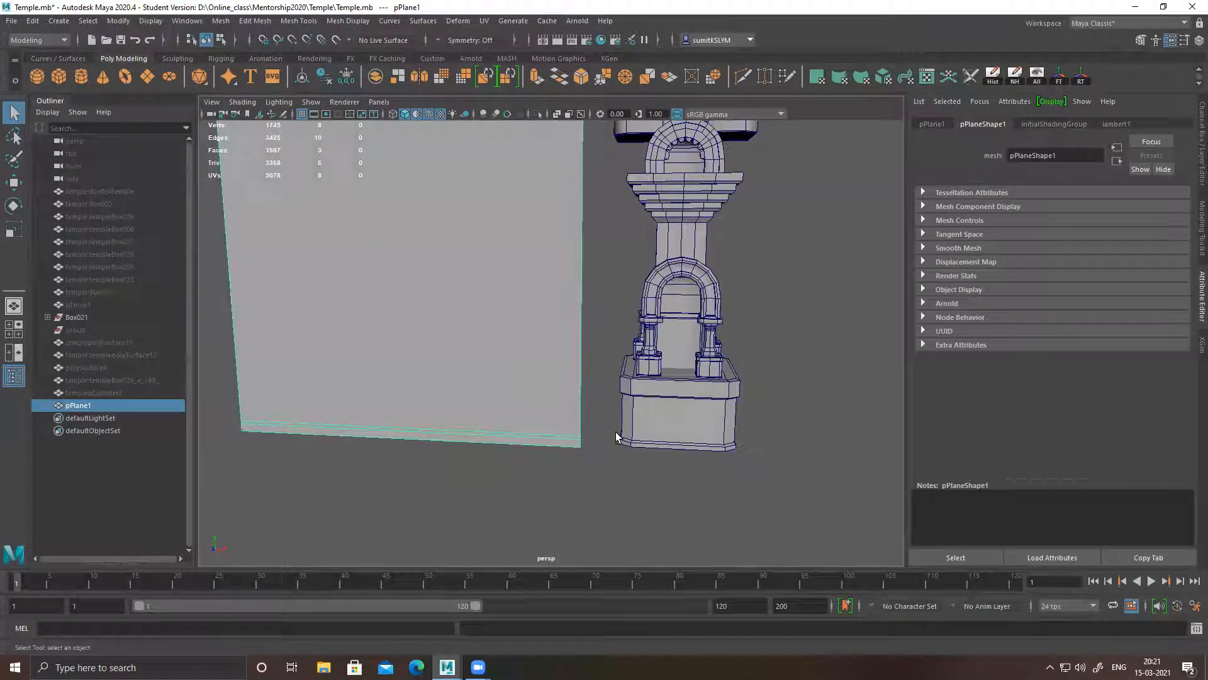
{"action": "left_click_drag", "start_coordinate": [587, 445], "coordinate": [630, 423], "text": "alt"}
{"action": "scroll", "coordinate": [630, 404], "scroll_direction": "up", "scroll_amount": 3}
{"action": "middle_click_drag", "start_coordinate": [631, 397], "coordinate": [628, 404], "text": "alt"}
{"action": "mouse_move", "coordinate": [628, 404]}
{"action": "left_mouse_down", "text": "alt"}
{"action": "mouse_move", "coordinate": [606, 400]}
{"action": "mouse_move", "coordinate": [607, 416]}
{"action": "left_mouse_up", "text": "alt"}
{"action": "scroll", "coordinate": [604, 414], "scroll_direction": "down", "scroll_amount": 4}
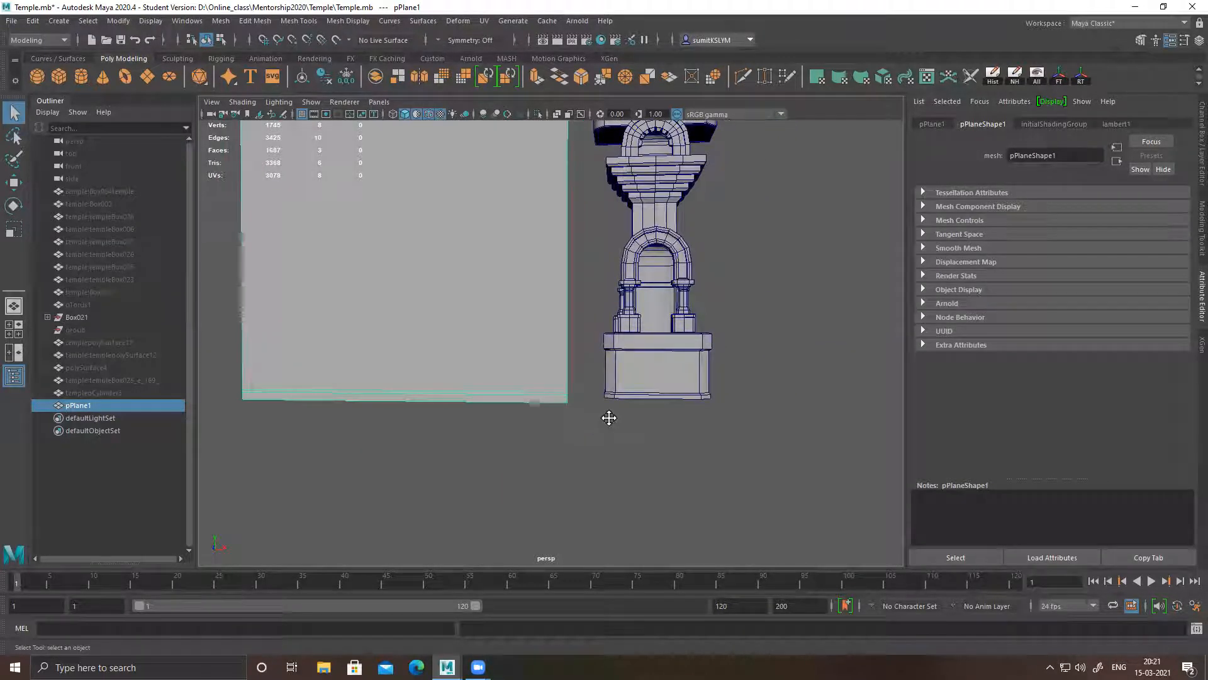
{"action": "middle_click_drag", "start_coordinate": [607, 416], "coordinate": [602, 441], "text": "alt"}
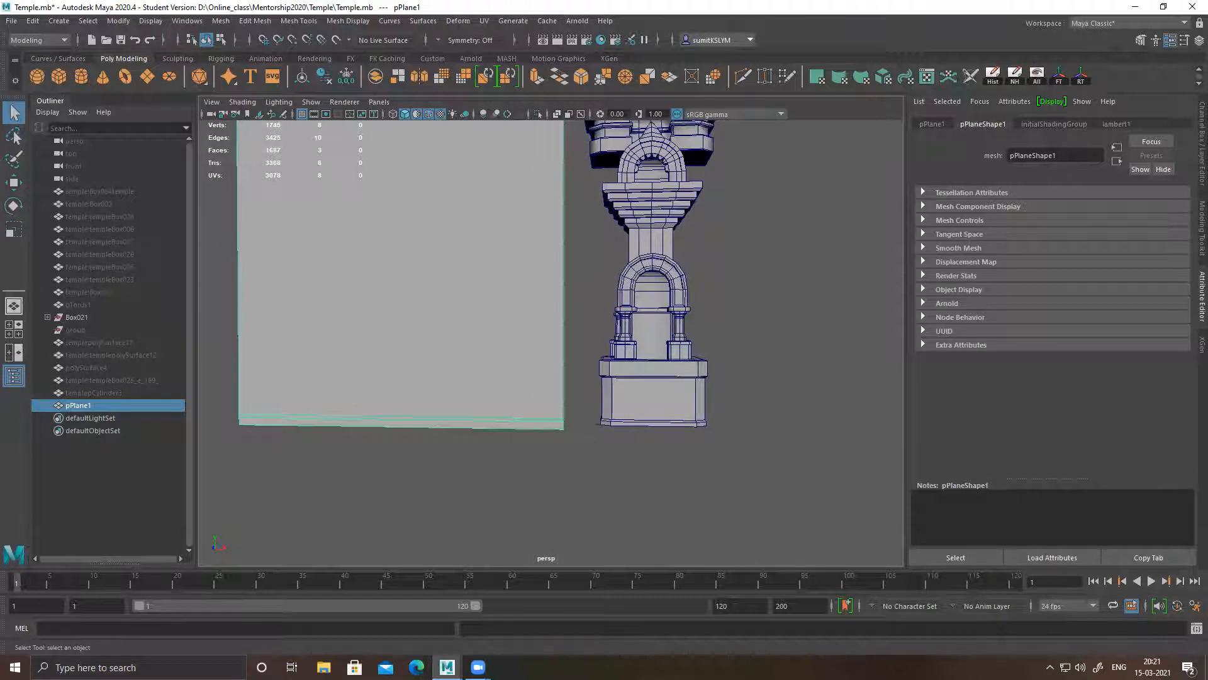
{"action": "middle_click_drag", "start_coordinate": [586, 405], "coordinate": [593, 456], "text": "alt"}
{"action": "left_click_drag", "start_coordinate": [592, 457], "coordinate": [619, 479], "text": "alt"}
{"action": "middle_click_drag", "start_coordinate": [618, 475], "coordinate": [612, 430], "text": "alt"}
{"action": "scroll", "coordinate": [611, 431], "scroll_direction": "up", "scroll_amount": 2}
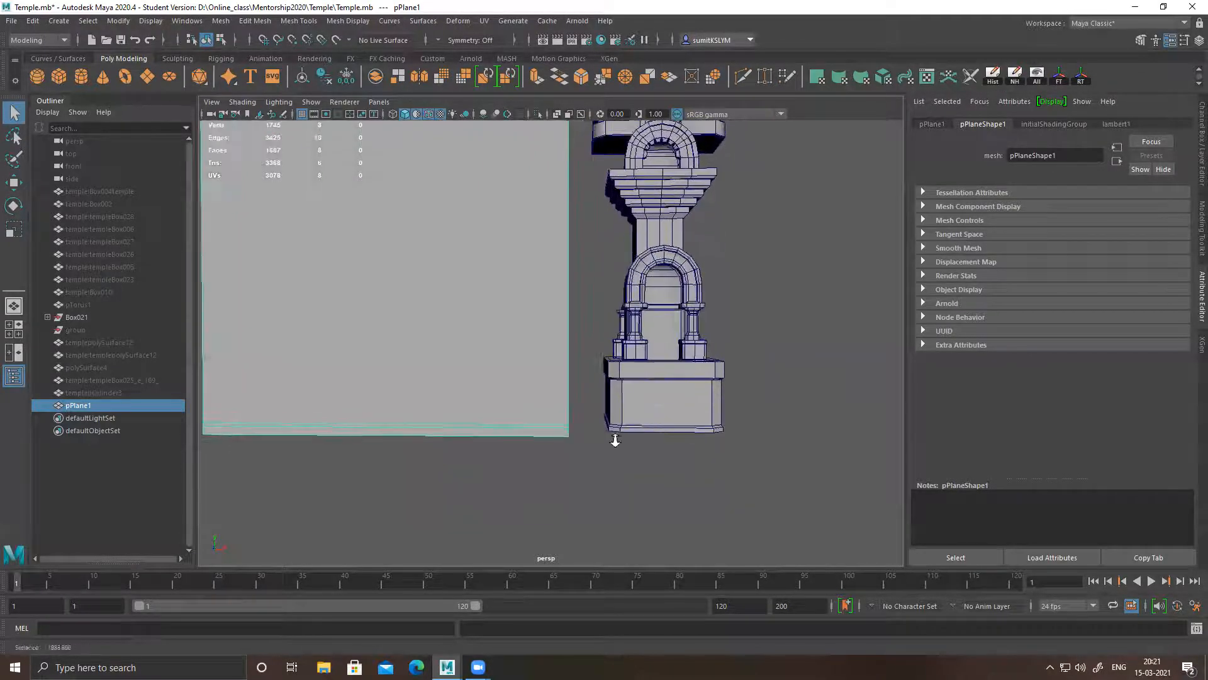
{"action": "scroll", "coordinate": [629, 439], "scroll_direction": "up", "scroll_amount": 2}
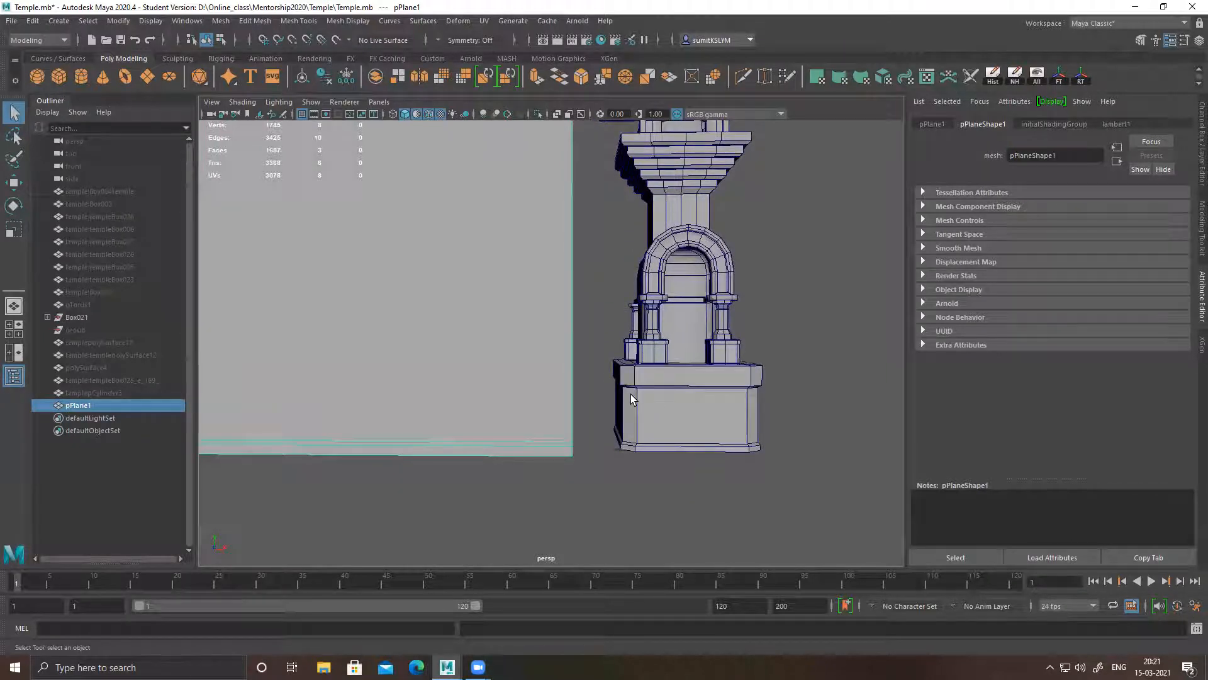
{"action": "left_click_drag", "start_coordinate": [593, 429], "coordinate": [580, 415], "text": "alt"}
{"action": "middle_click_drag", "start_coordinate": [579, 414], "coordinate": [611, 424], "text": "alt"}
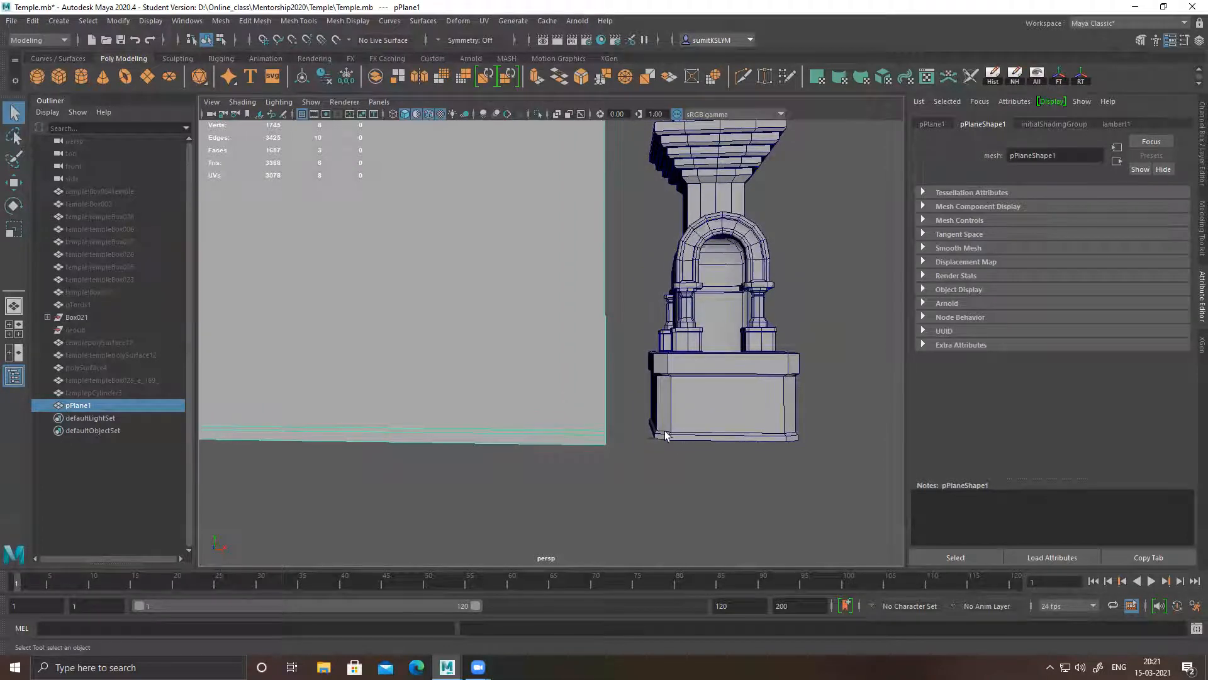
Move the wall plane back and sideways so its side edge sits behind the pillar's base
{"action": "key", "text": "w"}
{"action": "left_click_drag", "start_coordinate": [640, 433], "coordinate": [562, 403], "text": "alt"}
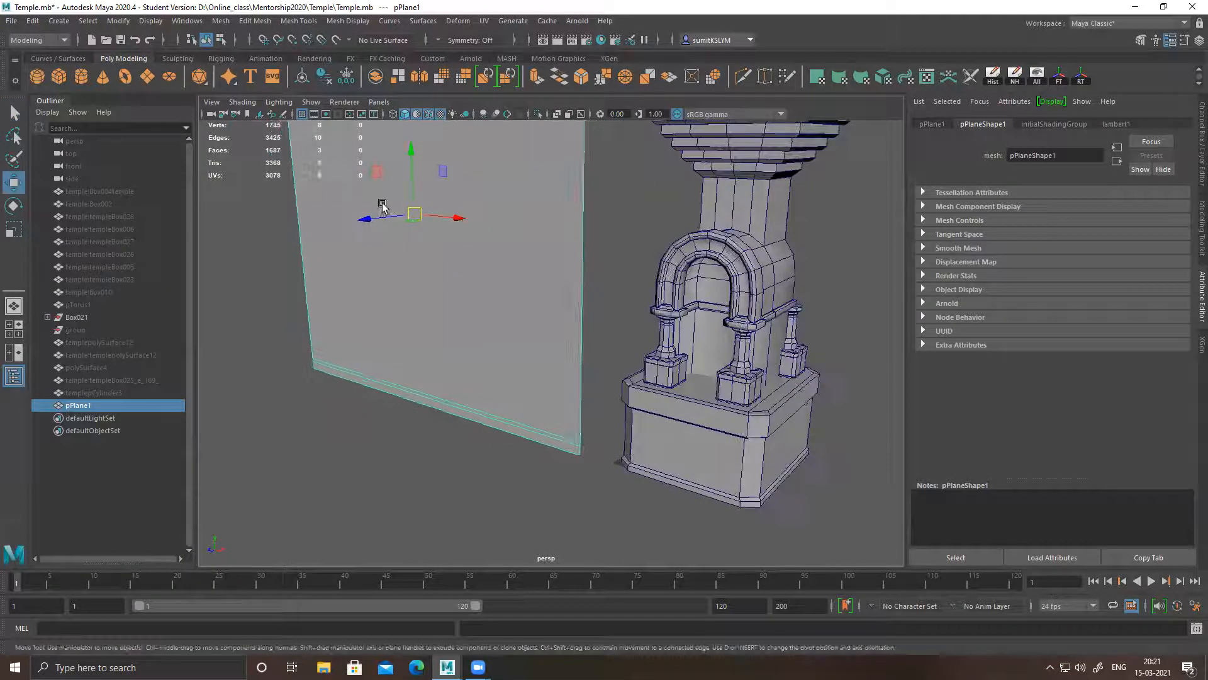
{"action": "left_click_drag", "start_coordinate": [368, 221], "coordinate": [409, 217]}
{"action": "mouse_move", "coordinate": [485, 217]}
{"action": "left_mouse_down"}
{"action": "mouse_move", "coordinate": [562, 231]}
{"action": "mouse_move", "coordinate": [534, 323]}
{"action": "left_mouse_up"}
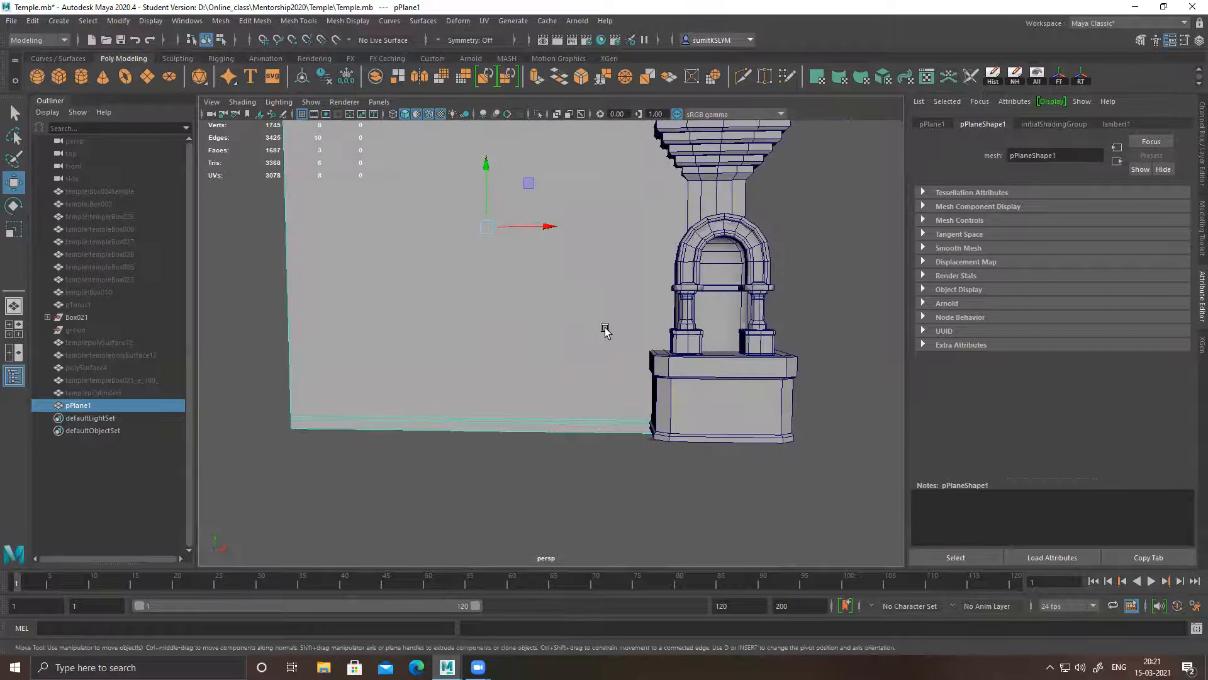
{"action": "left_click", "coordinate": [796, 316]}
Check the joint between the wall plane and the pillar's base up close
{"action": "left_click_drag", "start_coordinate": [708, 345], "coordinate": [688, 351], "text": "alt"}
{"action": "middle_click_drag", "start_coordinate": [688, 351], "coordinate": [683, 404], "text": "alt"}
{"action": "middle_click_drag", "start_coordinate": [665, 278], "coordinate": [659, 325], "text": "alt"}
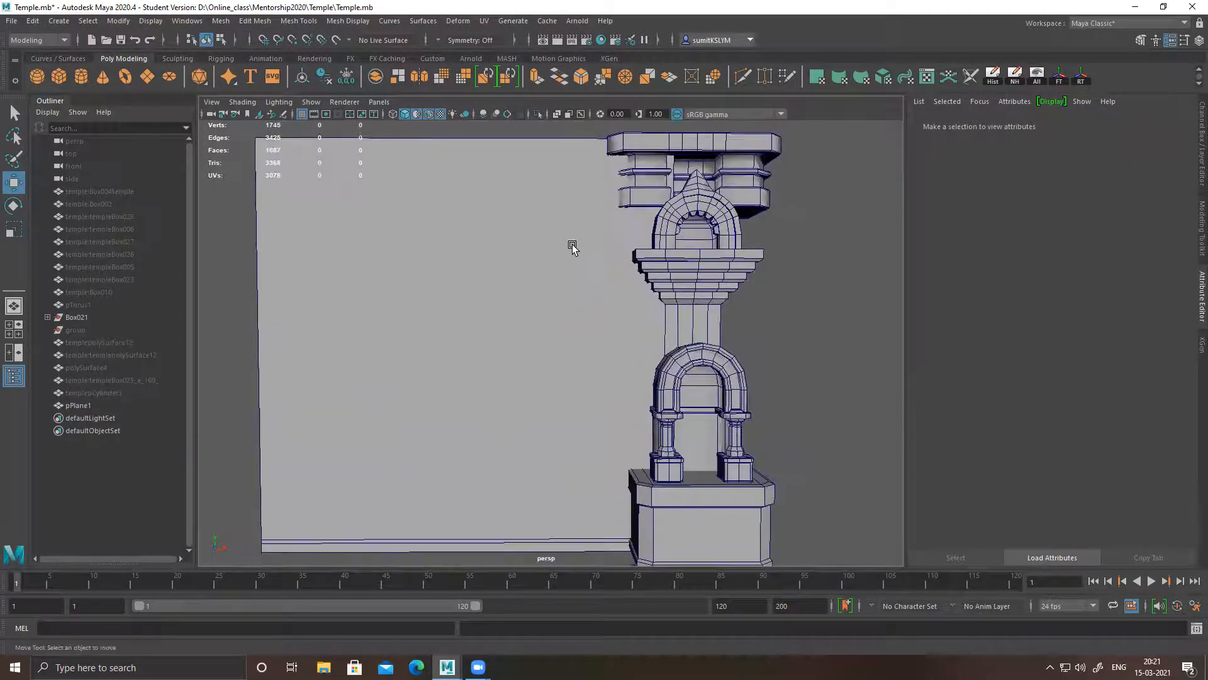
{"action": "right_click_drag", "start_coordinate": [625, 396], "coordinate": [740, 444], "text": "alt"}
{"action": "left_click_drag", "start_coordinate": [696, 413], "coordinate": [688, 410], "text": "alt"}
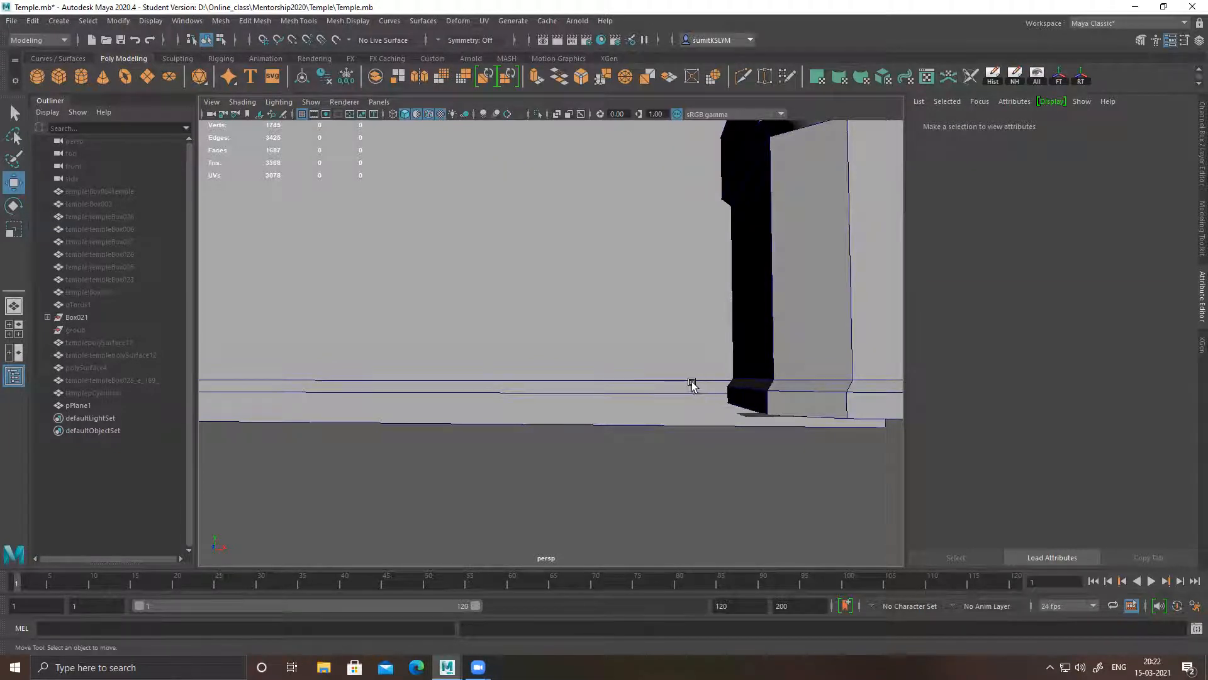
{"action": "middle_click_drag", "start_coordinate": [791, 302], "coordinate": [782, 410], "text": "alt"}
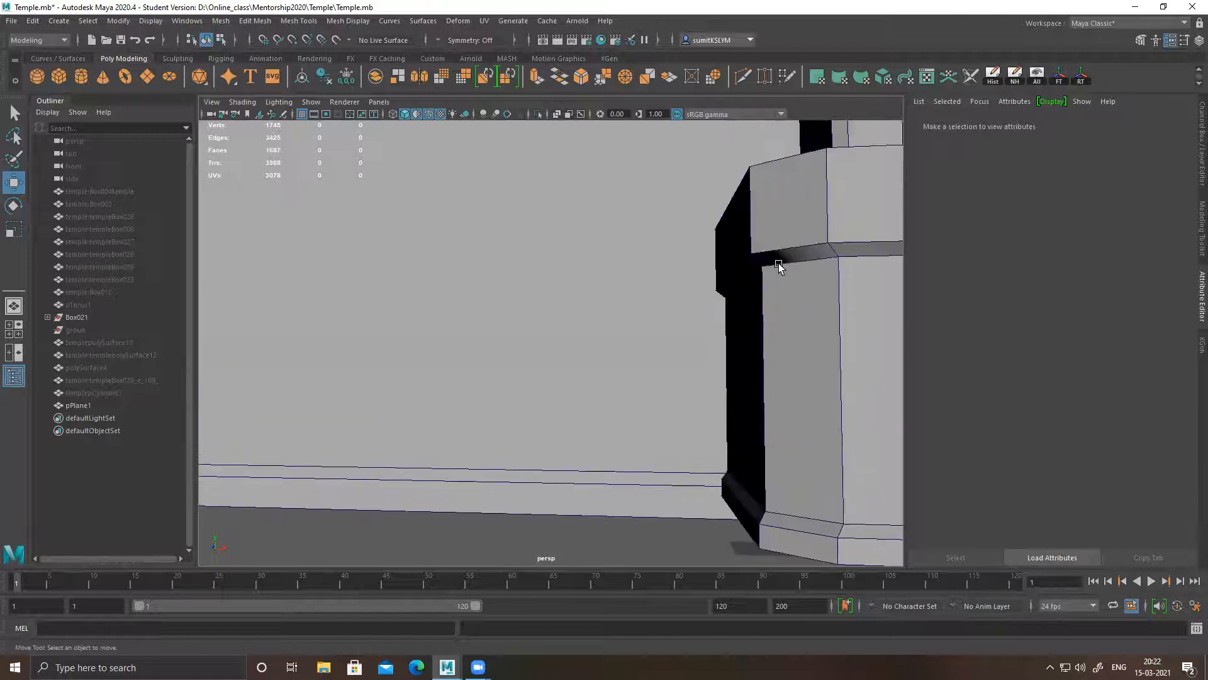
{"action": "right_click_drag", "start_coordinate": [620, 402], "coordinate": [465, 288], "text": "alt"}
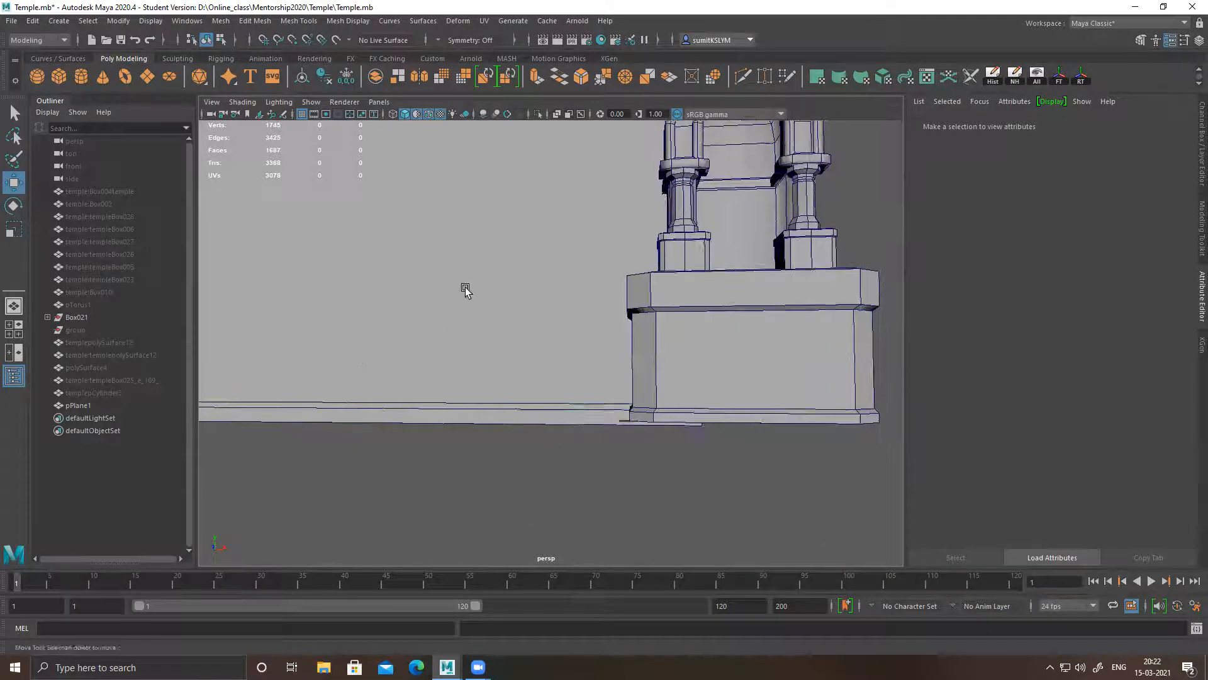
Insert two closely spaced horizontal edge loops across the wall plane with Multi-Cut, near the height of the pillar base's cap moulding
{"action": "left_click", "coordinate": [465, 287]}
{"action": "right_click_drag", "start_coordinate": [535, 254], "coordinate": [213, 264], "text": "shift"}
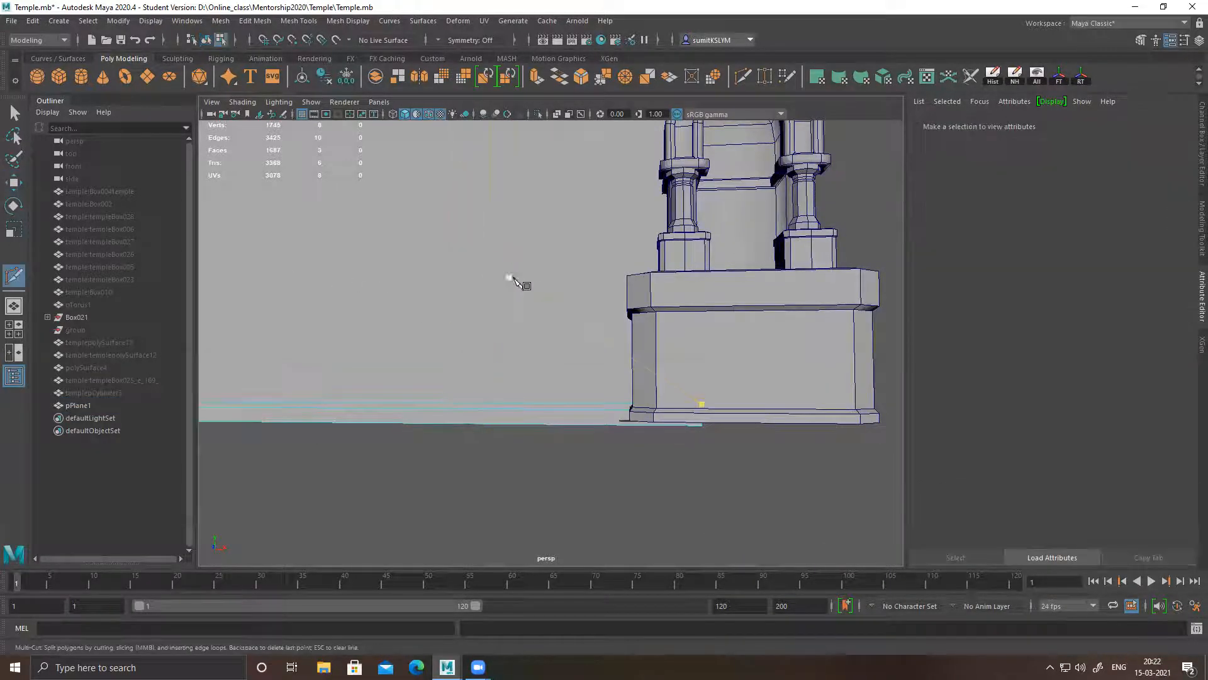
{"action": "middle_click_drag", "start_coordinate": [378, 286], "coordinate": [602, 297], "text": "alt"}
{"action": "right_click_drag", "start_coordinate": [601, 297], "coordinate": [410, 319], "text": "alt"}
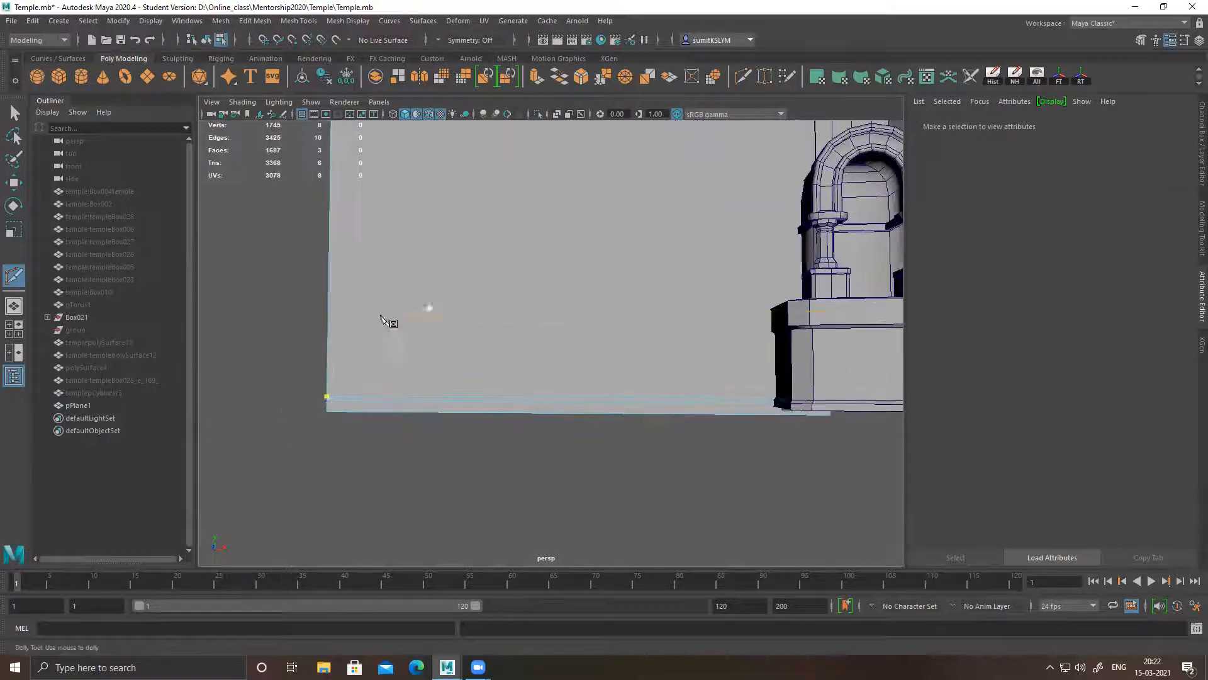
{"action": "left_click", "coordinate": [330, 329]}
{"action": "middle_click_drag", "start_coordinate": [701, 370], "coordinate": [610, 368], "text": "alt"}
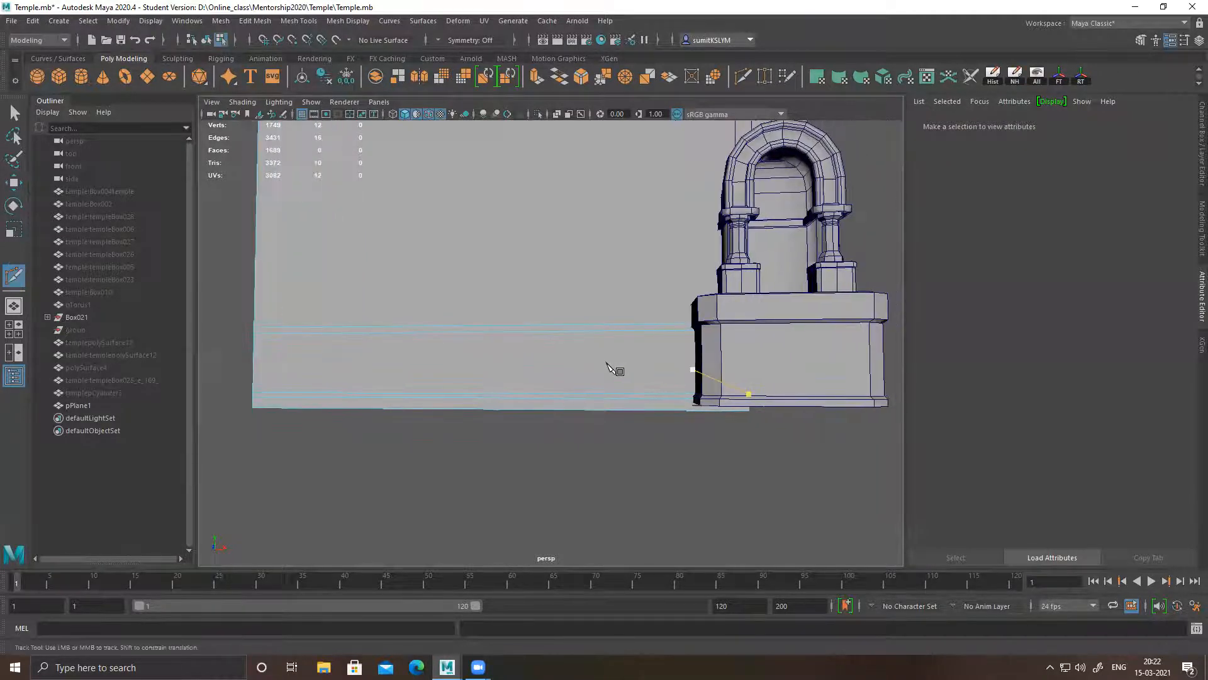
Insert a horizontal edge loop across the wall plane level with the top of the pillar base's cap moulding
{"action": "left_click_drag", "start_coordinate": [607, 363], "coordinate": [613, 369], "text": "alt"}
{"action": "right_click_drag", "start_coordinate": [613, 370], "coordinate": [659, 366], "text": "alt"}
{"action": "middle_click_drag", "start_coordinate": [658, 366], "coordinate": [692, 363], "text": "alt"}
{"action": "left_click", "coordinate": [820, 299]}
{"action": "middle_click_drag", "start_coordinate": [528, 350], "coordinate": [620, 336], "text": "alt"}
{"action": "right_click_drag", "start_coordinate": [620, 336], "coordinate": [598, 338], "text": "alt"}
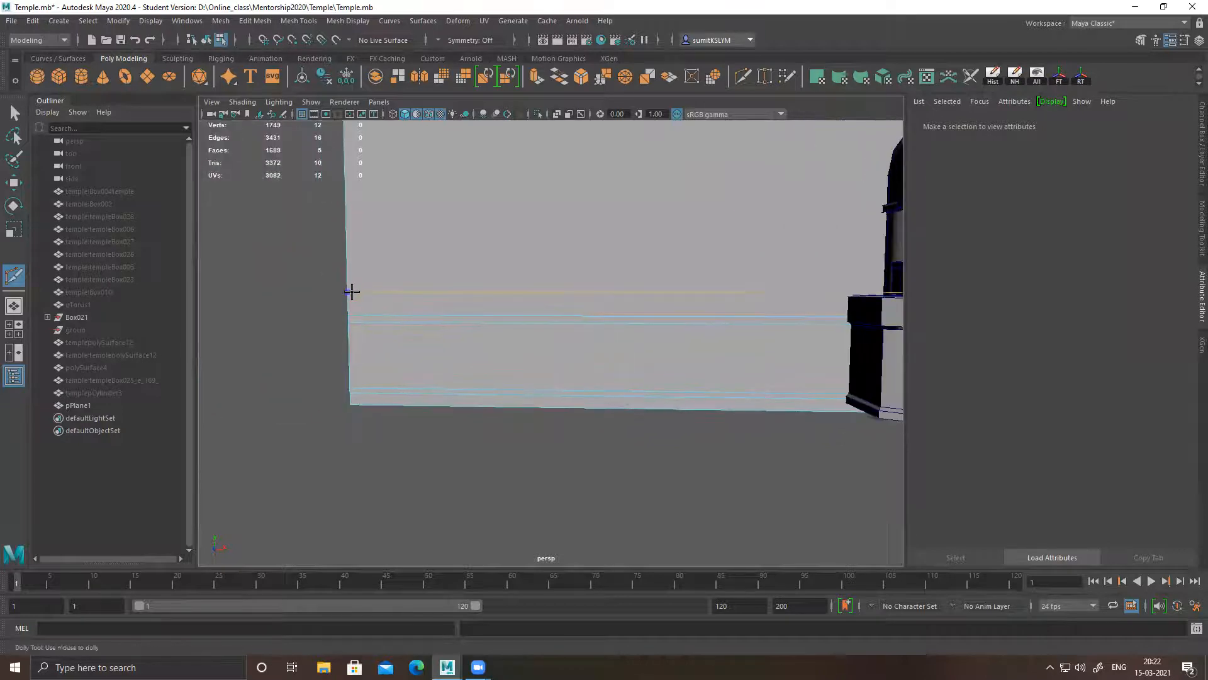
{"action": "left_click", "coordinate": [351, 296]}
{"action": "right_click", "coordinate": [350, 296]}
{"action": "left_click", "coordinate": [350, 322]}
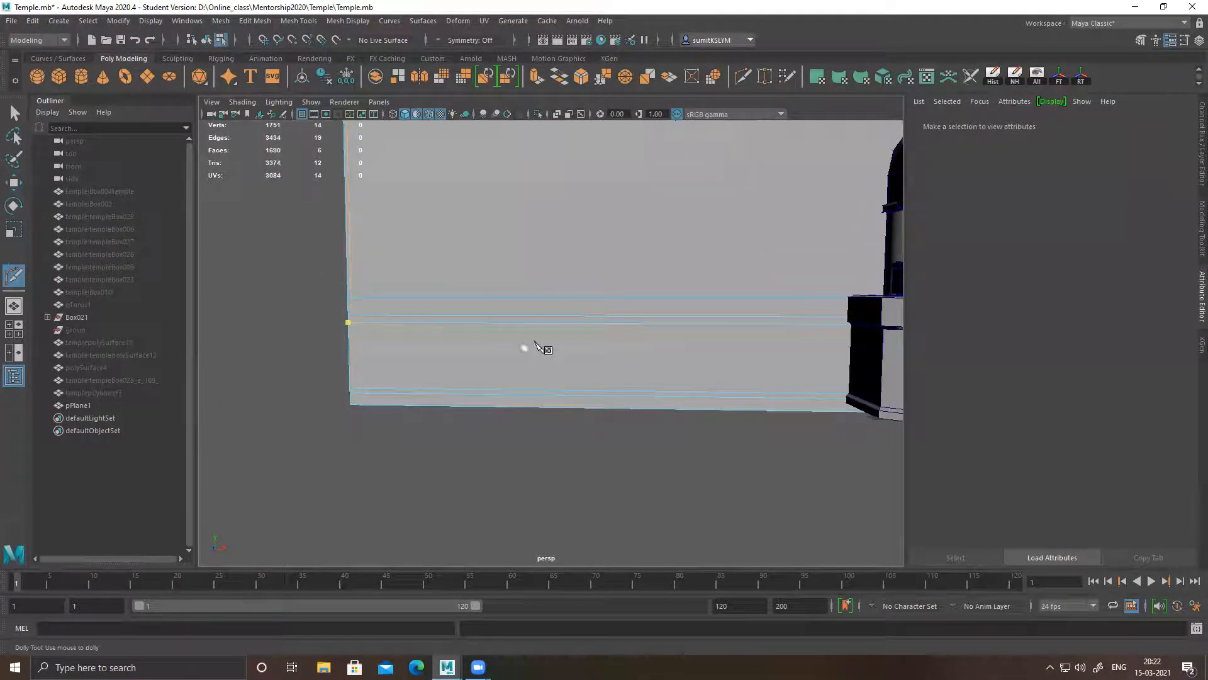
Insert a horizontal edge loop across the wall plane at the height of the small columns' capitals in the lower niche
{"action": "middle_click_drag", "start_coordinate": [537, 331], "coordinate": [505, 352], "text": "alt"}
{"action": "left_click_drag", "start_coordinate": [506, 351], "coordinate": [516, 353], "text": "alt"}
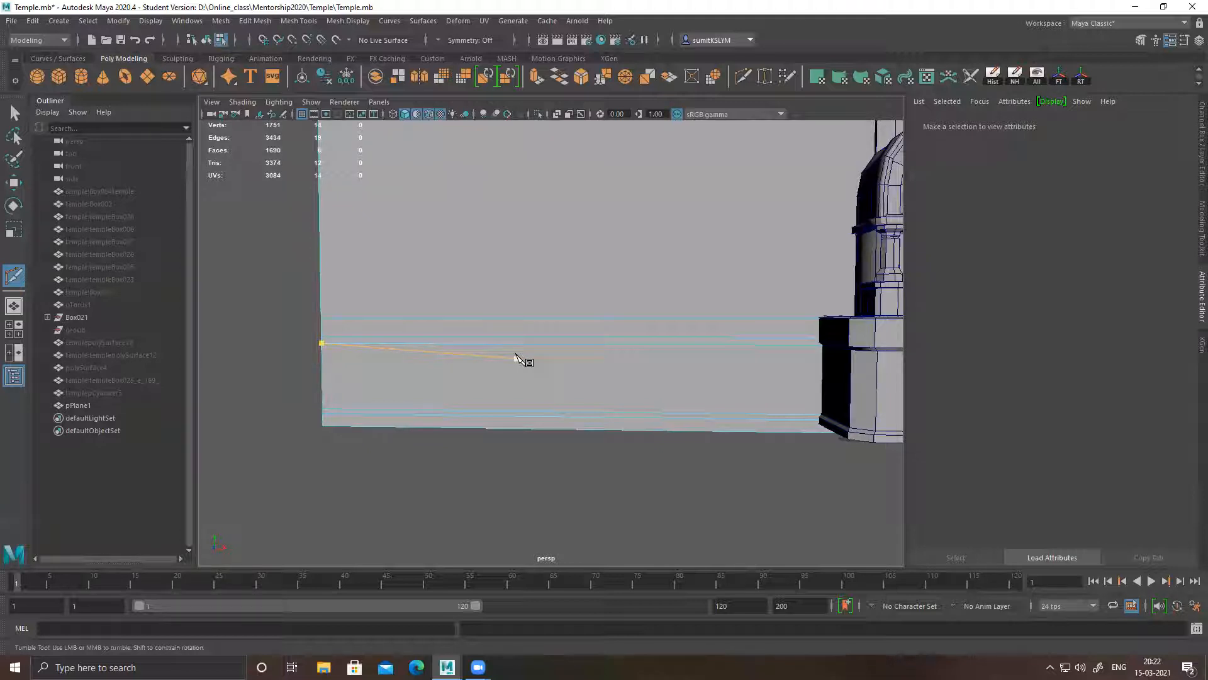
{"action": "left_click", "coordinate": [657, 334]}
{"action": "middle_click_drag", "start_coordinate": [658, 335], "coordinate": [605, 362], "text": "alt"}
{"action": "left_click_drag", "start_coordinate": [606, 362], "coordinate": [664, 375], "text": "alt"}
{"action": "middle_click_drag", "start_coordinate": [784, 383], "coordinate": [693, 380], "text": "alt"}
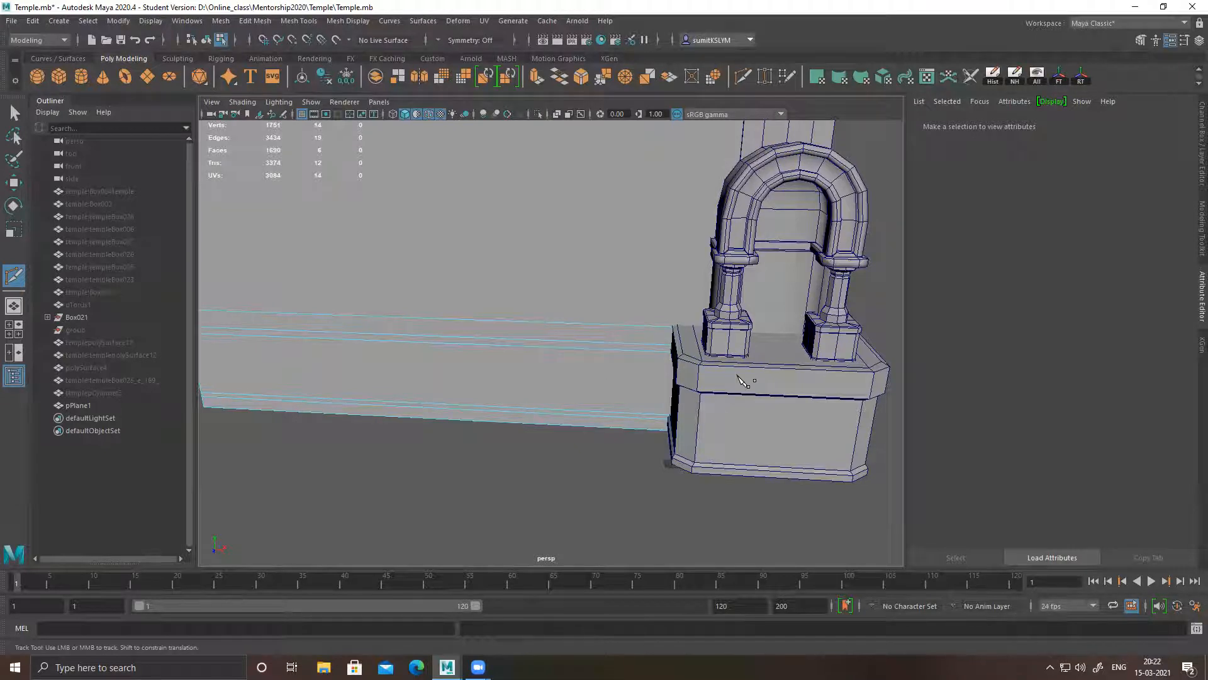
{"action": "right_click_drag", "start_coordinate": [508, 373], "coordinate": [465, 364], "text": "alt"}
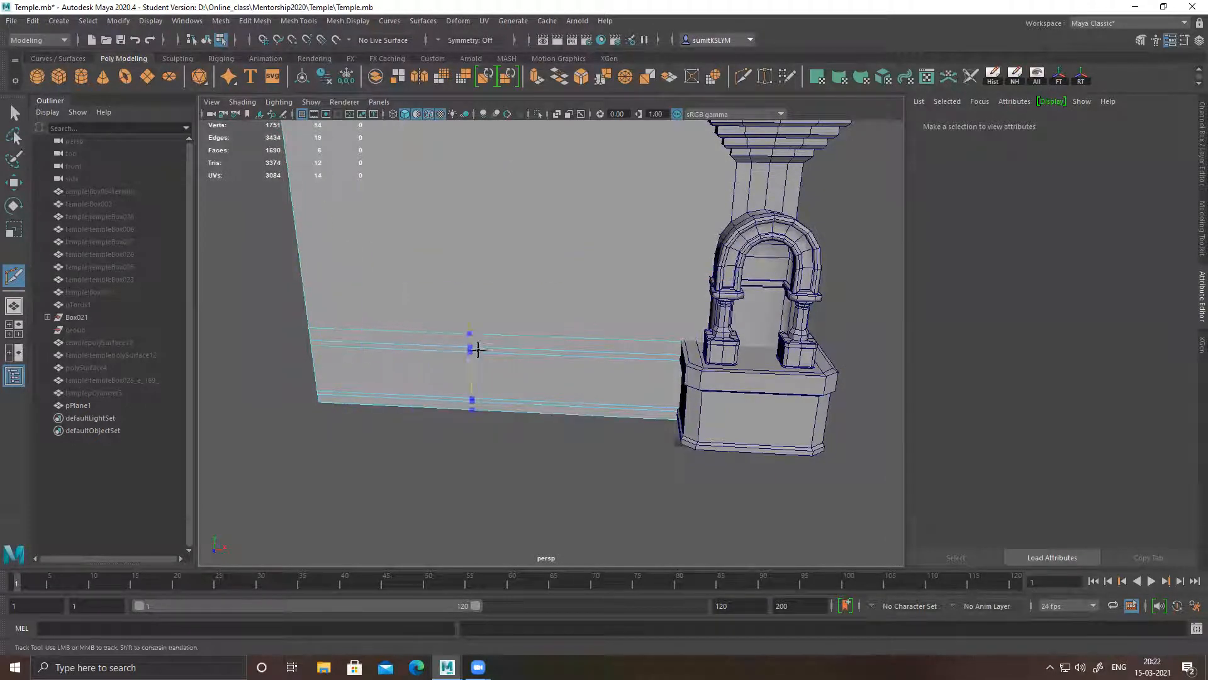
{"action": "left_click", "coordinate": [300, 265], "text": "ctrl"}
Examine the pillar's lower arch, small columns and base up close against the wall plane's edge loops
{"action": "middle_click_drag", "start_coordinate": [703, 378], "coordinate": [791, 387], "text": "alt"}
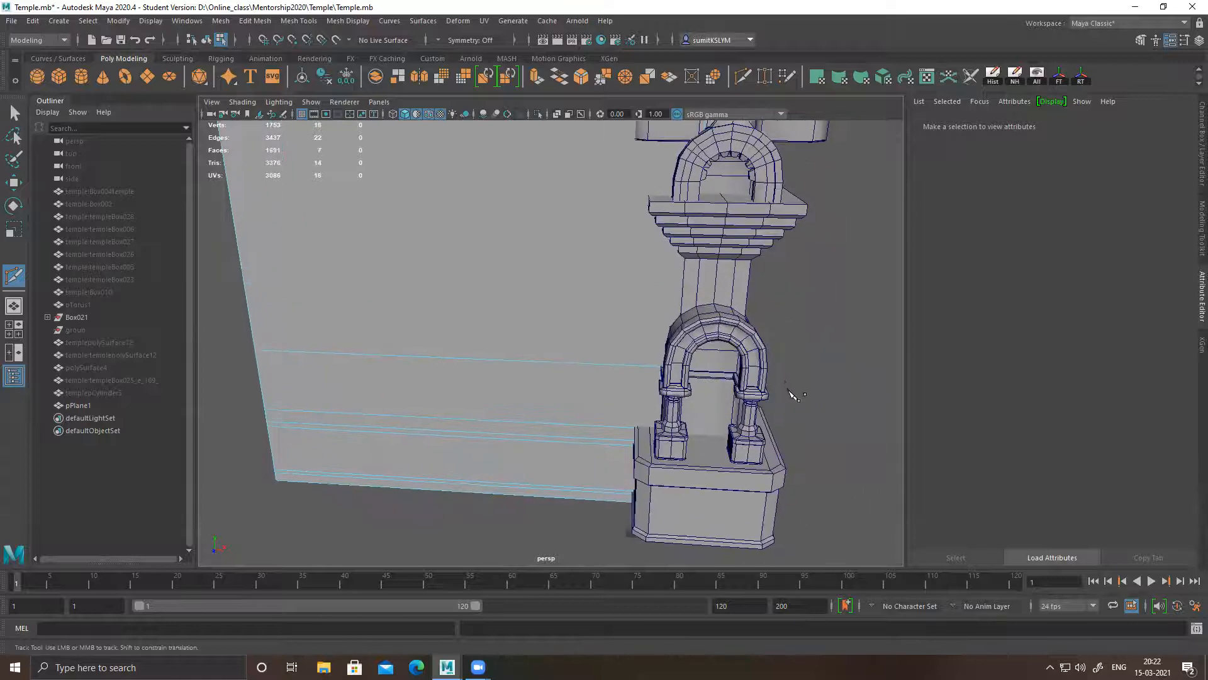
{"action": "middle_click_drag", "start_coordinate": [712, 455], "coordinate": [771, 289], "text": "alt"}
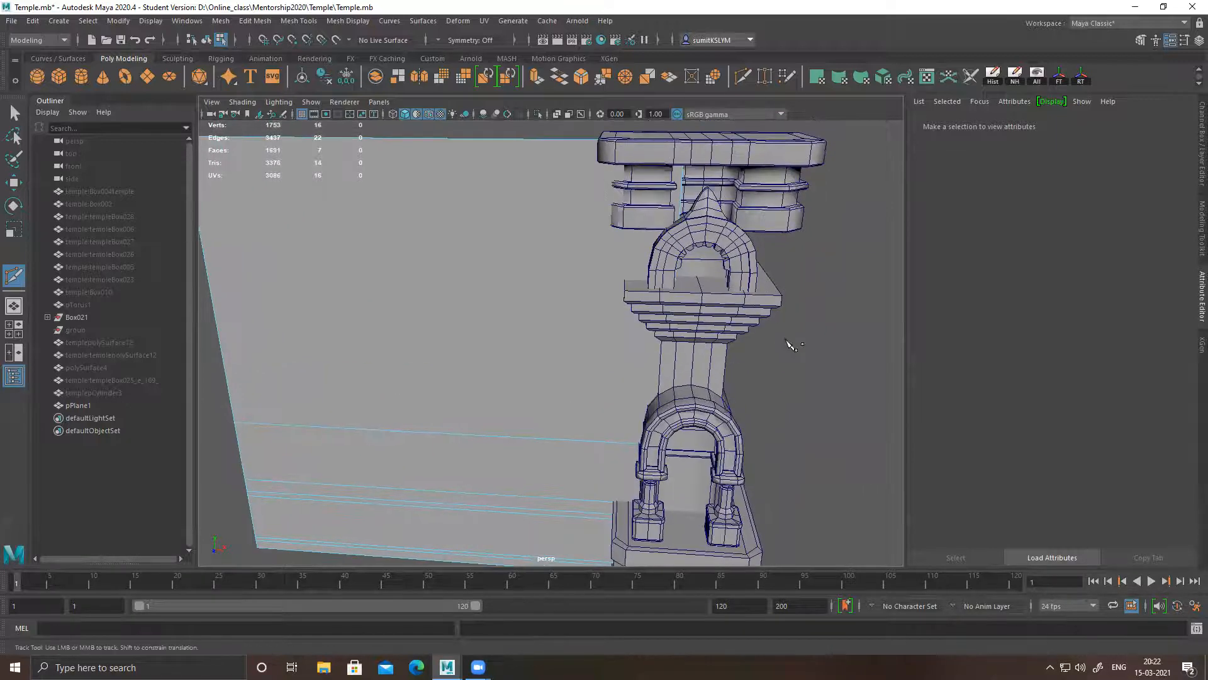
{"action": "middle_click_drag", "start_coordinate": [787, 354], "coordinate": [759, 316], "text": "alt"}
{"action": "left_click_drag", "start_coordinate": [740, 291], "coordinate": [790, 353], "text": "alt"}
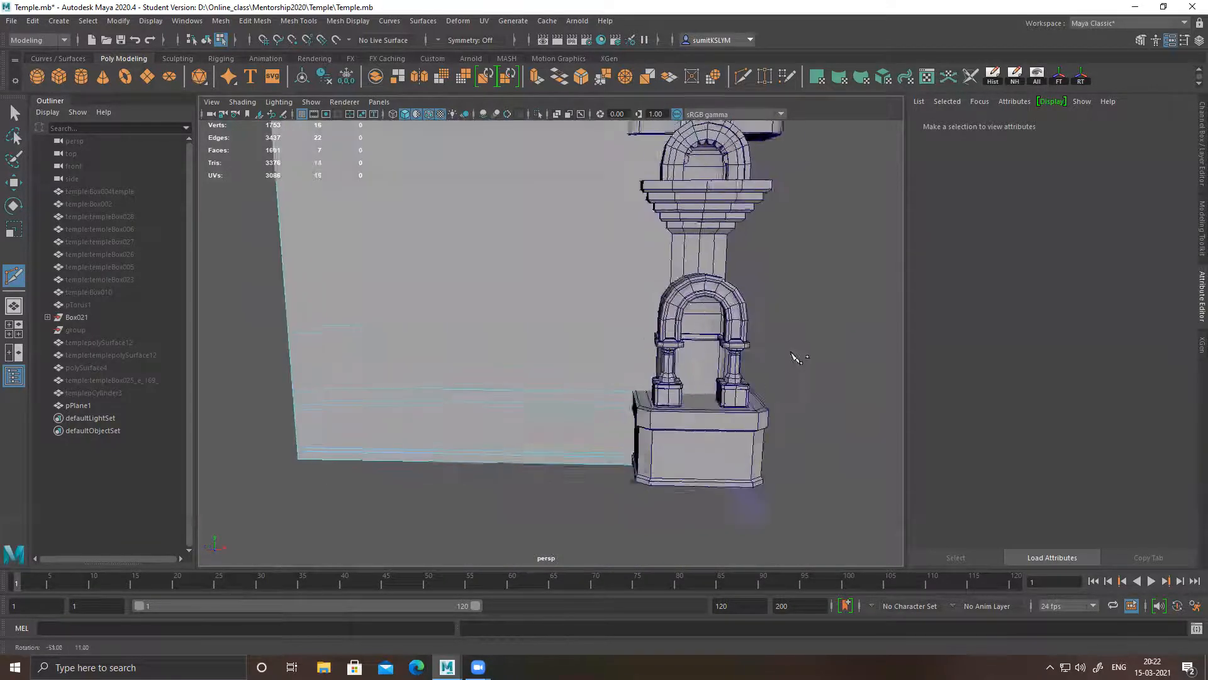
{"action": "middle_click_drag", "start_coordinate": [515, 334], "coordinate": [610, 357], "text": "alt"}
{"action": "left_click_drag", "start_coordinate": [606, 352], "coordinate": [633, 336], "text": "alt"}
{"action": "right_click_drag", "start_coordinate": [634, 336], "coordinate": [716, 370], "text": "alt"}
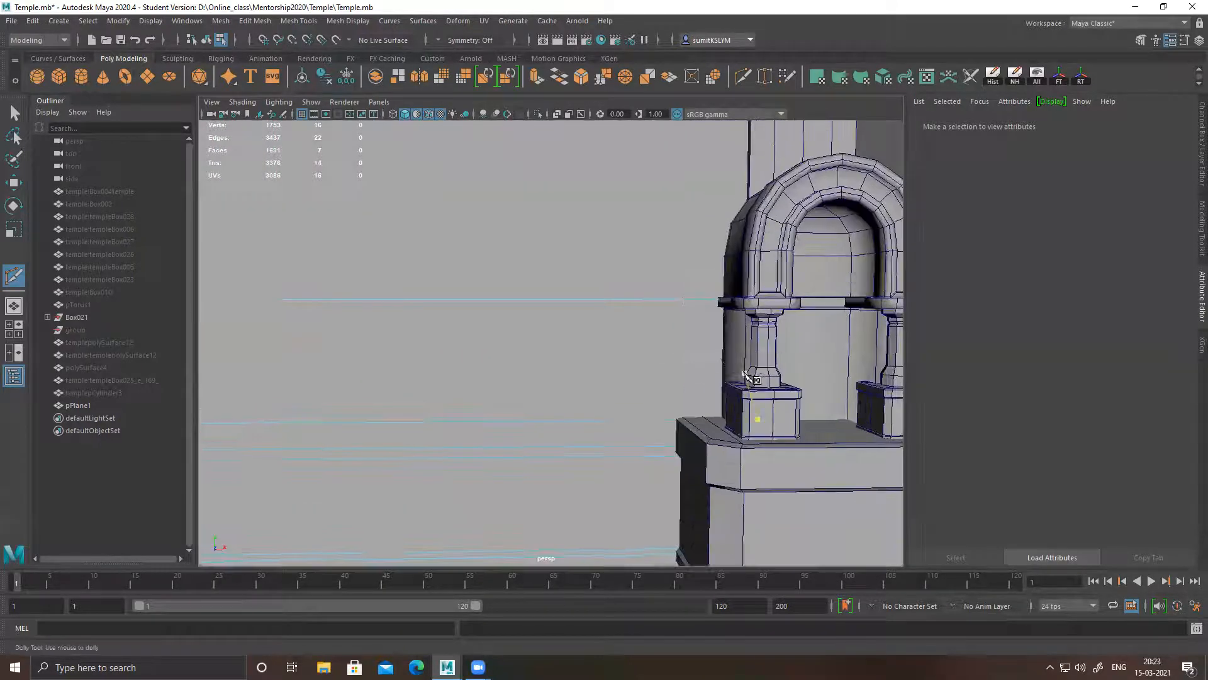
{"action": "middle_click_drag", "start_coordinate": [717, 370], "coordinate": [659, 344], "text": "alt"}
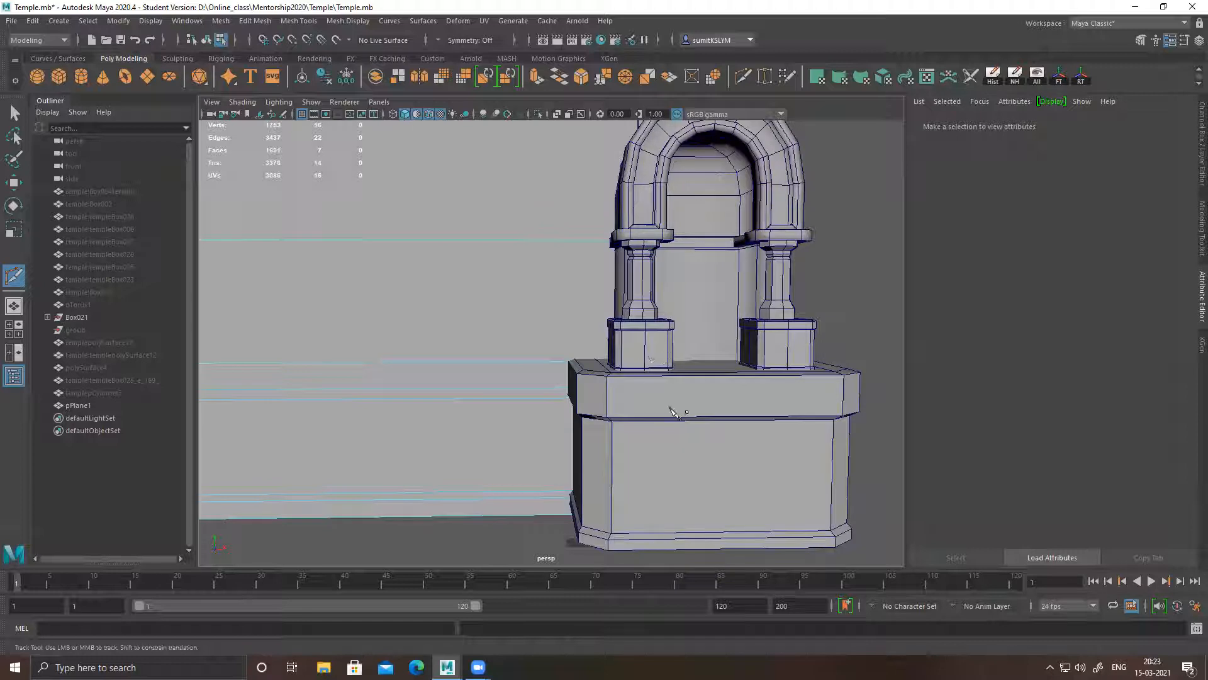
{"action": "right_click_drag", "start_coordinate": [662, 361], "coordinate": [765, 446], "text": "alt"}
{"action": "middle_click_drag", "start_coordinate": [753, 488], "coordinate": [827, 410], "text": "alt"}
{"action": "right_click_drag", "start_coordinate": [751, 400], "coordinate": [706, 358], "text": "alt"}
{"action": "middle_click_drag", "start_coordinate": [706, 359], "coordinate": [698, 413], "text": "alt"}
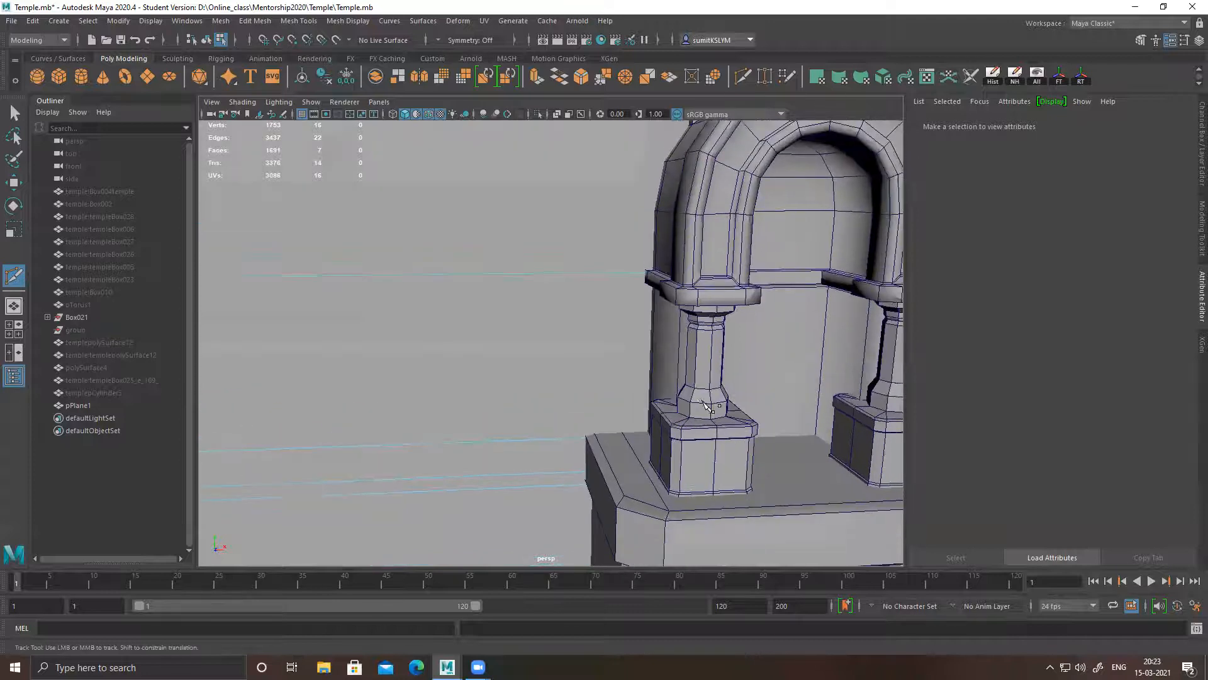
{"action": "right_click_drag", "start_coordinate": [695, 449], "coordinate": [543, 421], "text": "alt"}
{"action": "middle_click_drag", "start_coordinate": [543, 420], "coordinate": [663, 406], "text": "alt"}
{"action": "left_click_drag", "start_coordinate": [663, 406], "coordinate": [675, 398], "text": "alt"}
{"action": "right_click_drag", "start_coordinate": [675, 398], "coordinate": [796, 423], "text": "alt"}
{"action": "middle_click_drag", "start_coordinate": [796, 424], "coordinate": [665, 368], "text": "alt"}
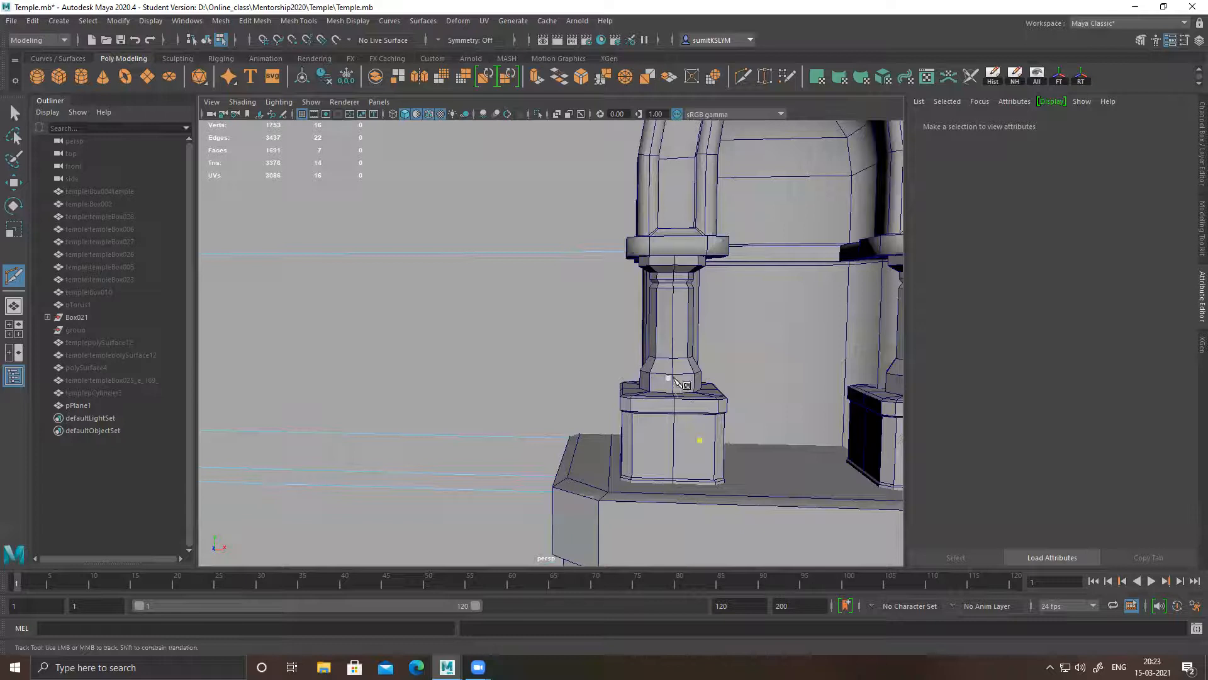
Insert two edge loops across the wall plane just above the lower arch's springing moulding and four closely spaced ones near its crown
{"action": "right_click_drag", "start_coordinate": [629, 433], "coordinate": [553, 398], "text": "alt"}
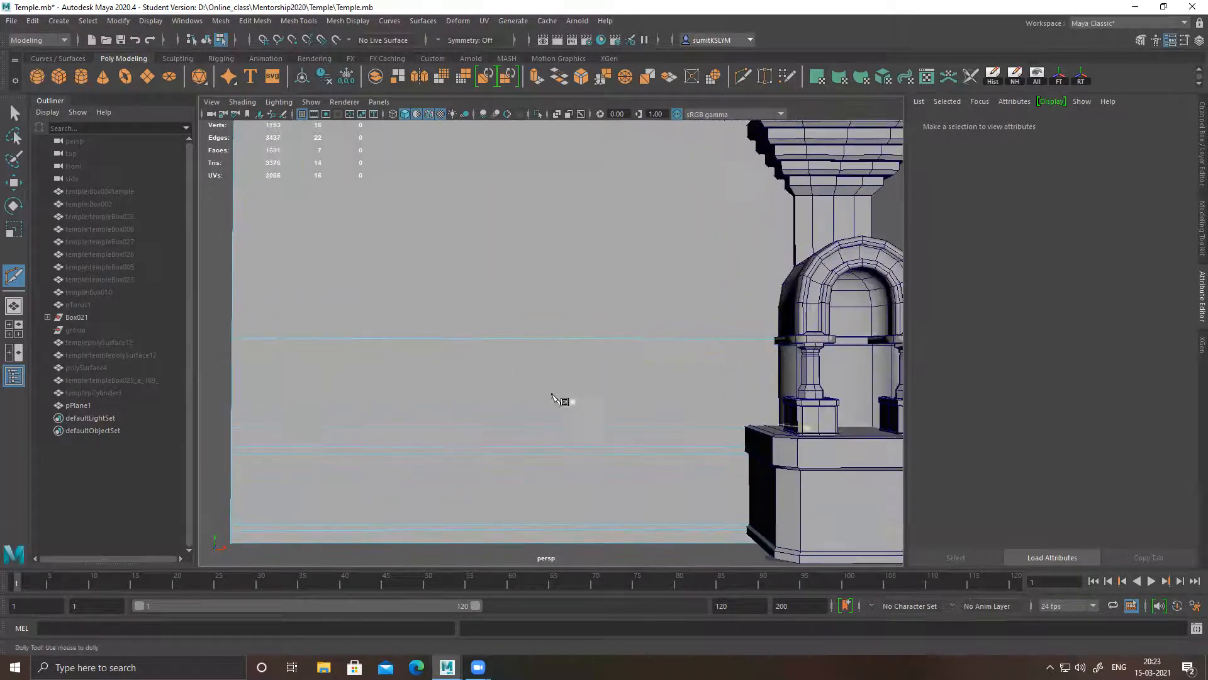
{"action": "left_click", "coordinate": [232, 330], "text": "ctrl"}
{"action": "left_click", "coordinate": [233, 319], "text": "ctrl"}
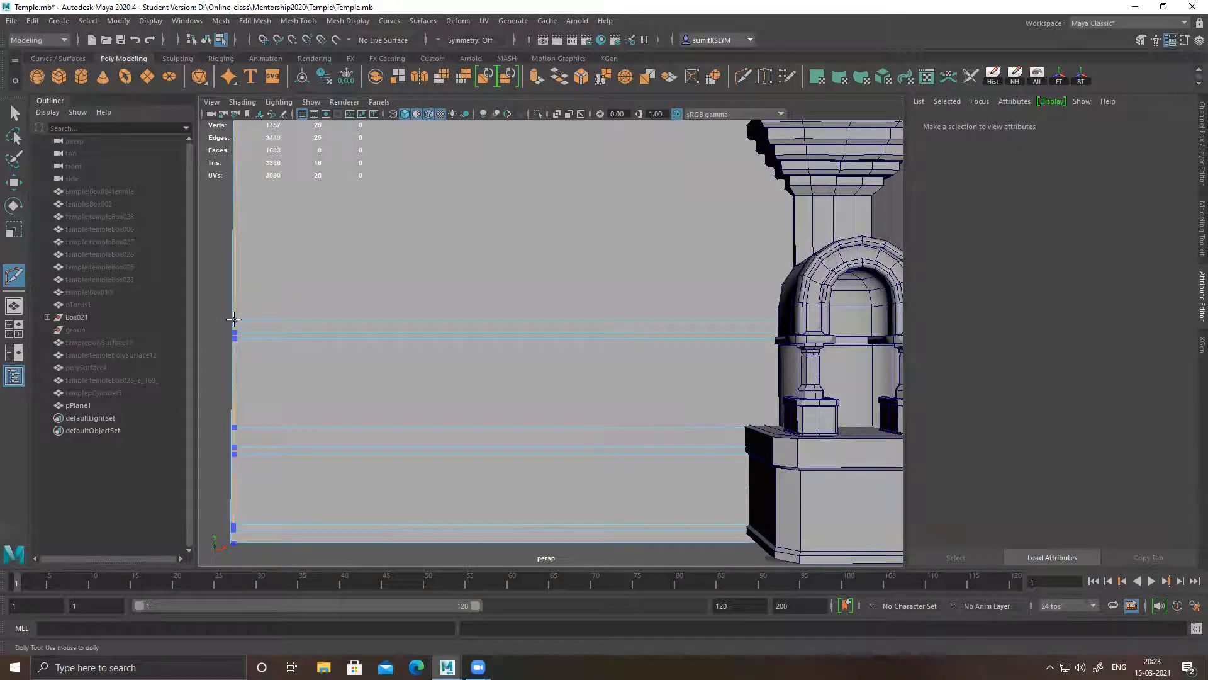
{"action": "left_click", "coordinate": [234, 272], "text": "ctrl"}
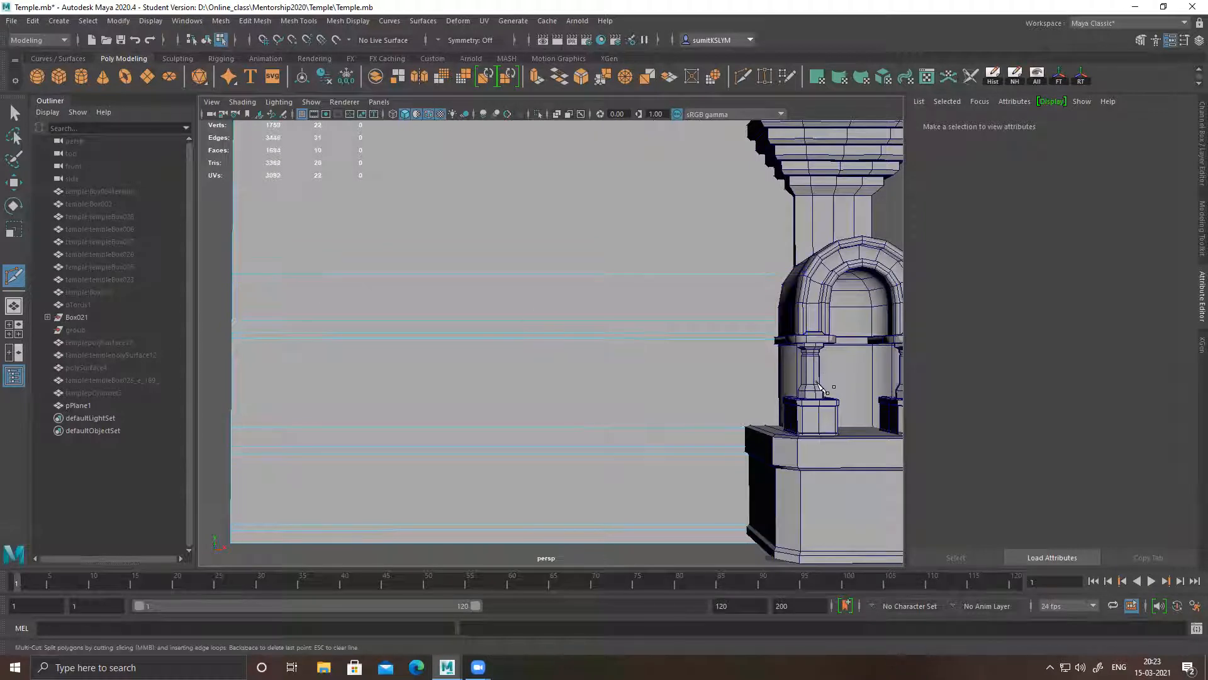
{"action": "left_click", "coordinate": [232, 259], "text": "ctrl"}
{"action": "left_click", "coordinate": [233, 253], "text": "ctrl"}
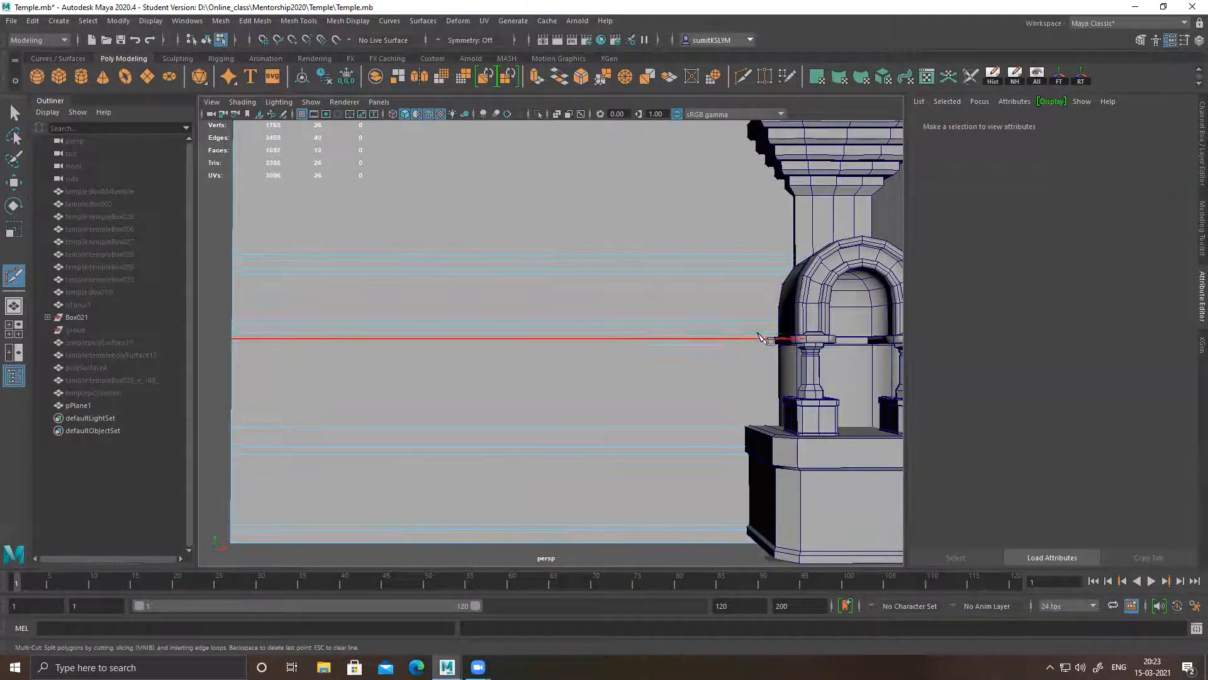
Insert a horizontal edge loop across the wall plane level with the plain shaft below the pillar's stepped capital
{"action": "middle_click_drag", "start_coordinate": [846, 357], "coordinate": [809, 374], "text": "alt"}
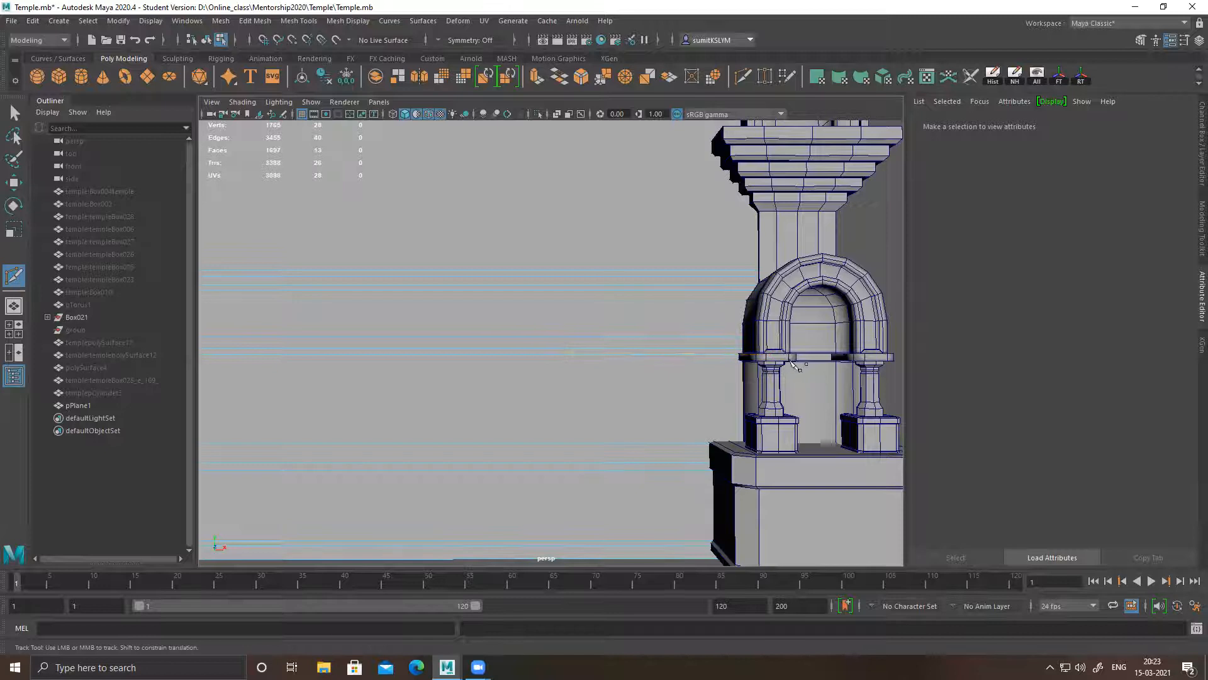
{"action": "middle_click_drag", "start_coordinate": [348, 314], "coordinate": [447, 363], "text": "alt"}
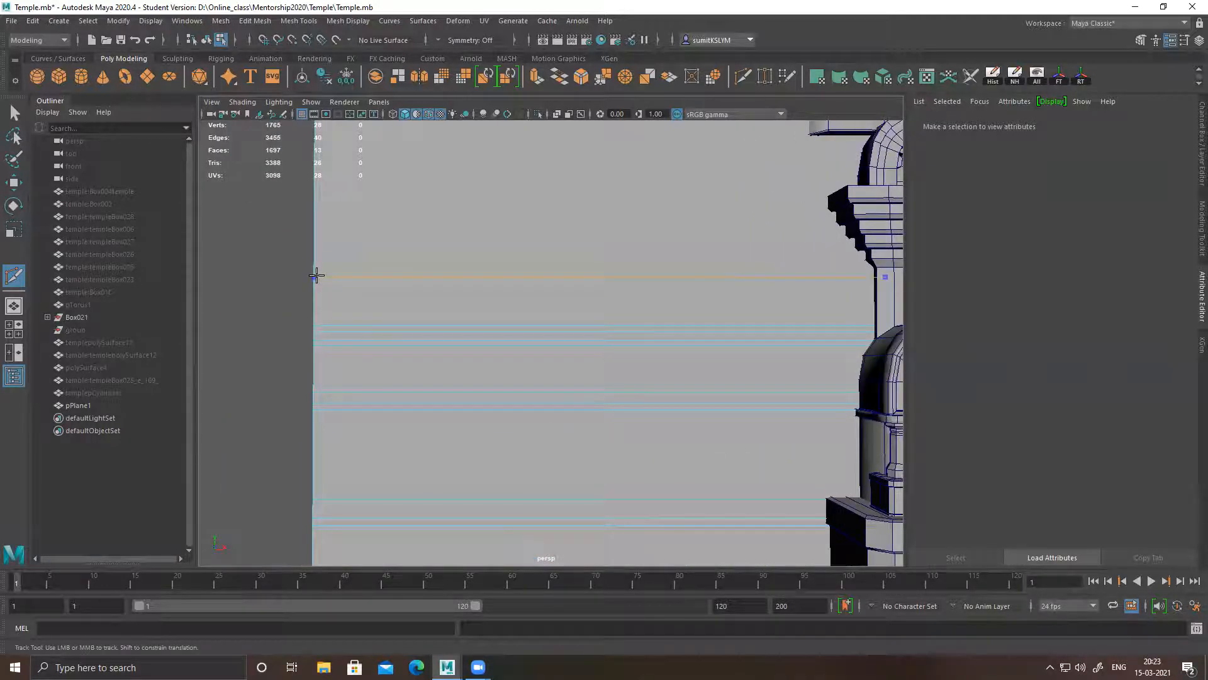
{"action": "right_click", "coordinate": [317, 275]}
Insert a horizontal edge loop across the wall plane level with the top ledge of the pillar's stepped capital
{"action": "middle_click_drag", "start_coordinate": [607, 347], "coordinate": [421, 324], "text": "alt+shift"}
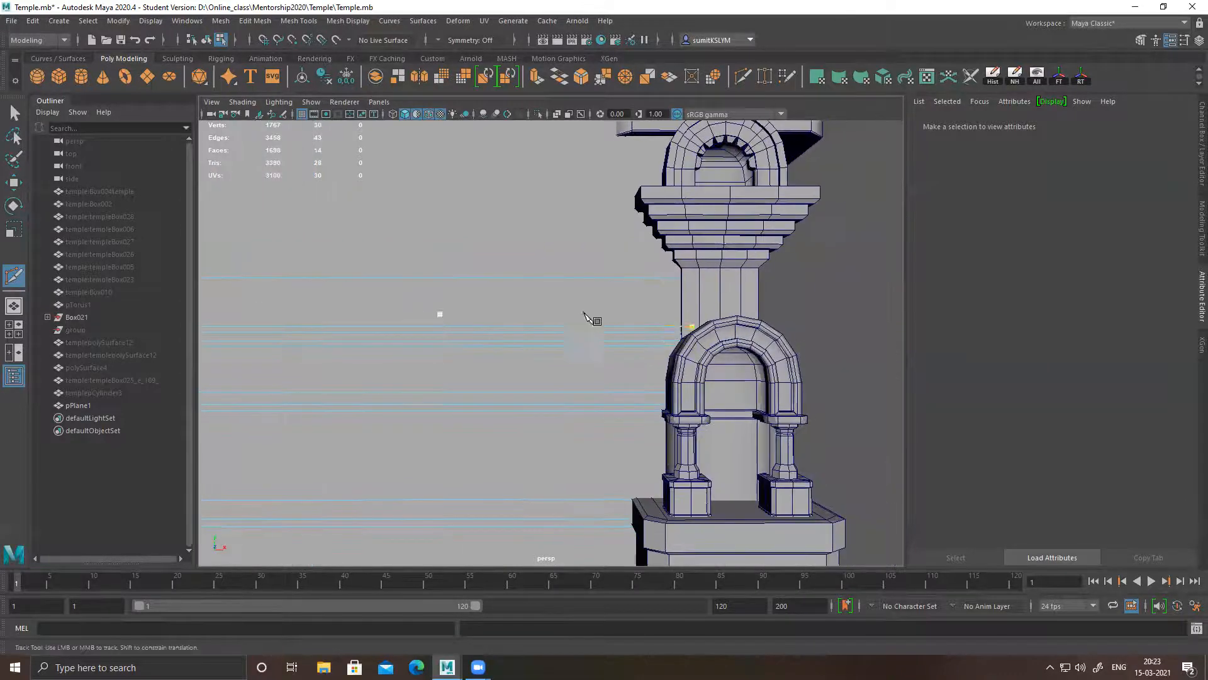
{"action": "left_click_drag", "start_coordinate": [609, 397], "coordinate": [663, 374], "text": "alt"}
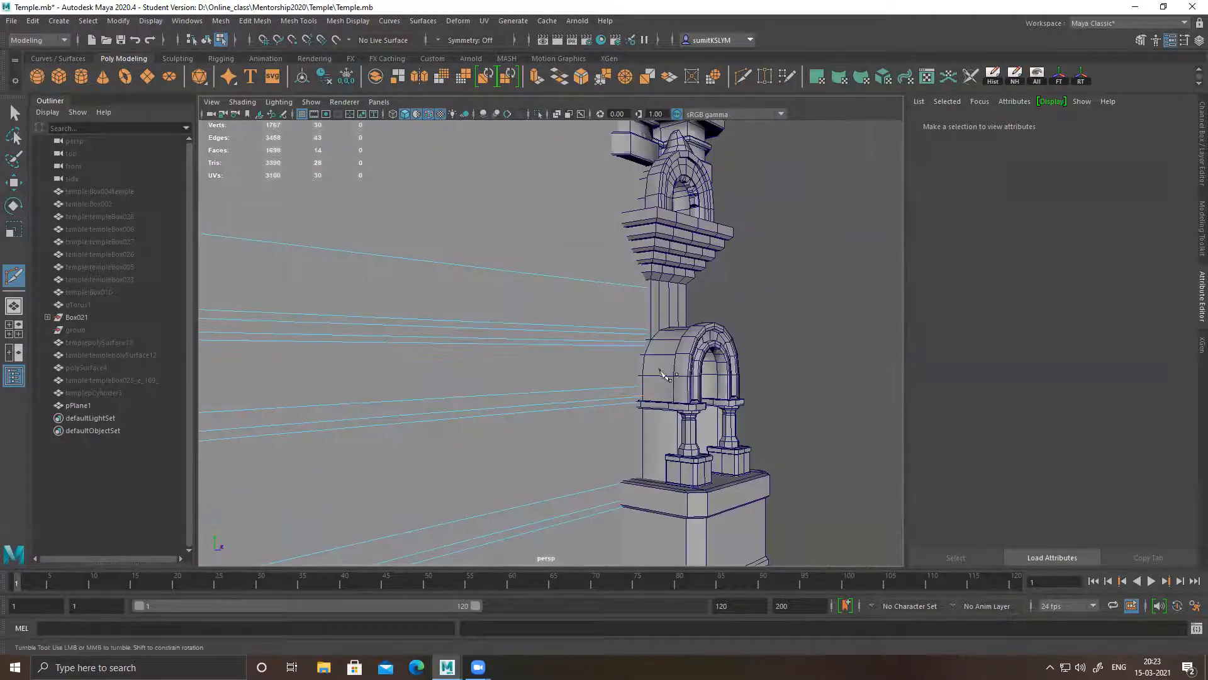
{"action": "left_click_drag", "start_coordinate": [740, 483], "coordinate": [712, 484], "text": "alt"}
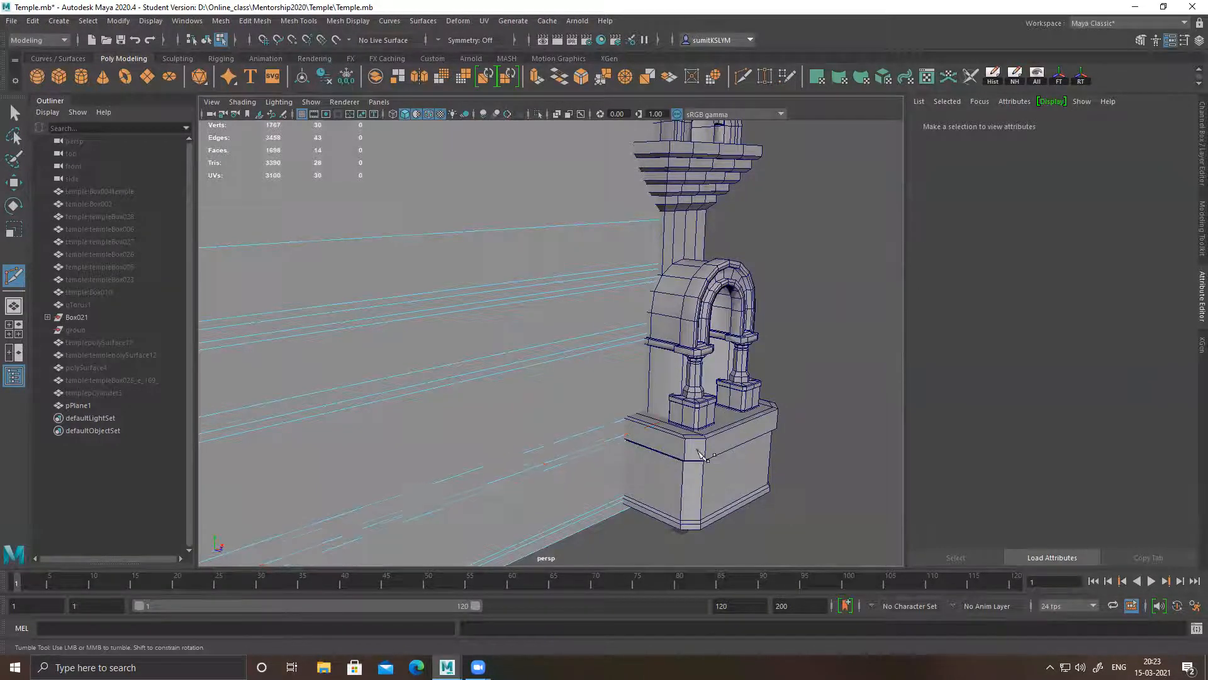
{"action": "right_click_drag", "start_coordinate": [671, 470], "coordinate": [583, 421], "text": "alt"}
{"action": "left_click_drag", "start_coordinate": [583, 421], "coordinate": [566, 390], "text": "alt"}
{"action": "middle_click_drag", "start_coordinate": [612, 367], "coordinate": [615, 419], "text": "alt"}
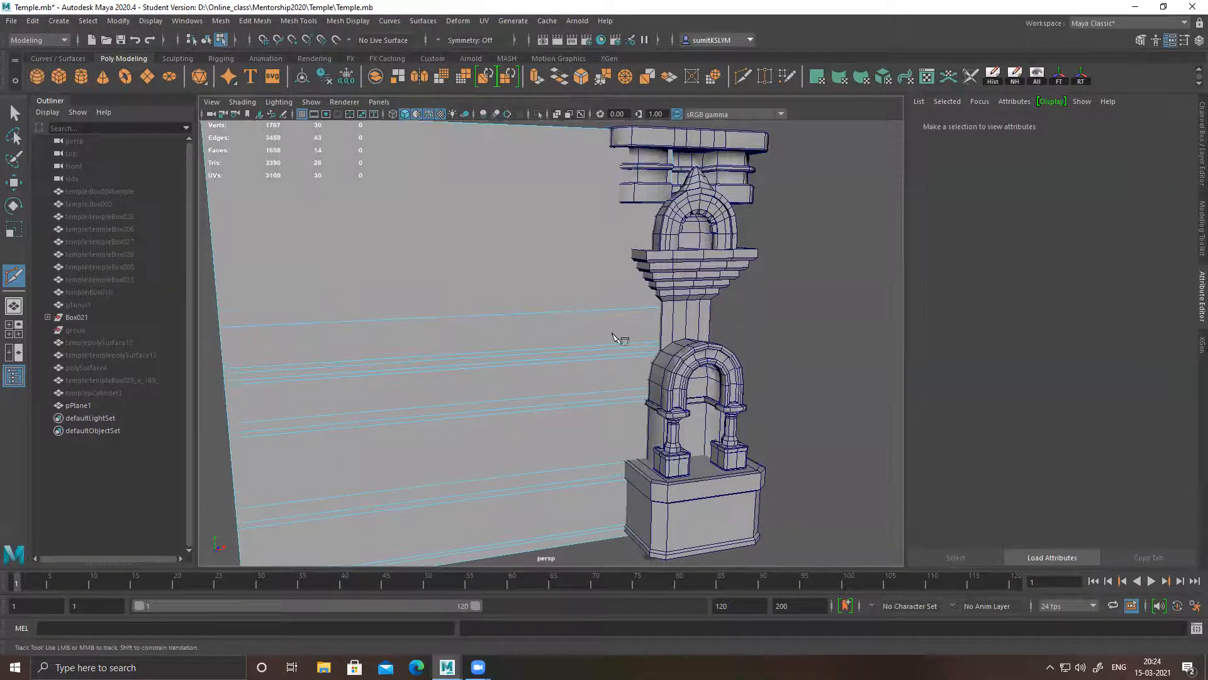
{"action": "middle_click_drag", "start_coordinate": [615, 339], "coordinate": [680, 351], "text": "alt"}
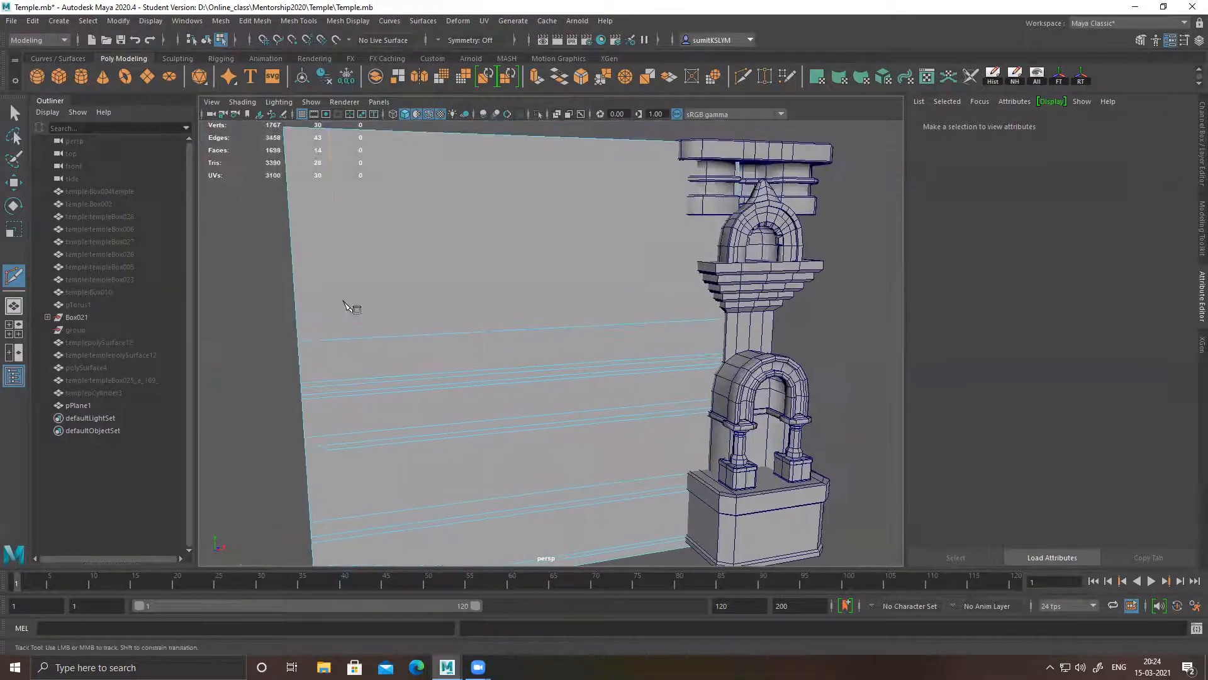
{"action": "left_click", "coordinate": [296, 267]}
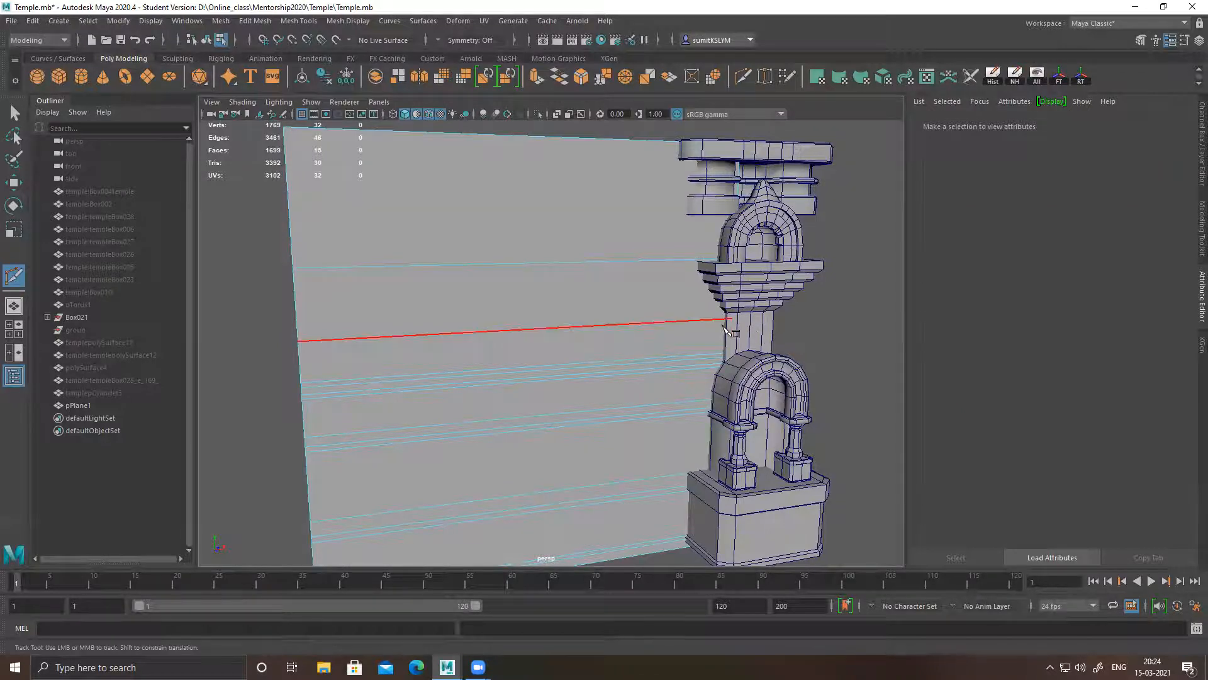
Examine the pillar's stepped capital and upper arch against the neighbouring edge loops of the wall plane
{"action": "scroll", "coordinate": [773, 318], "scroll_direction": "up", "scroll_amount": 4}
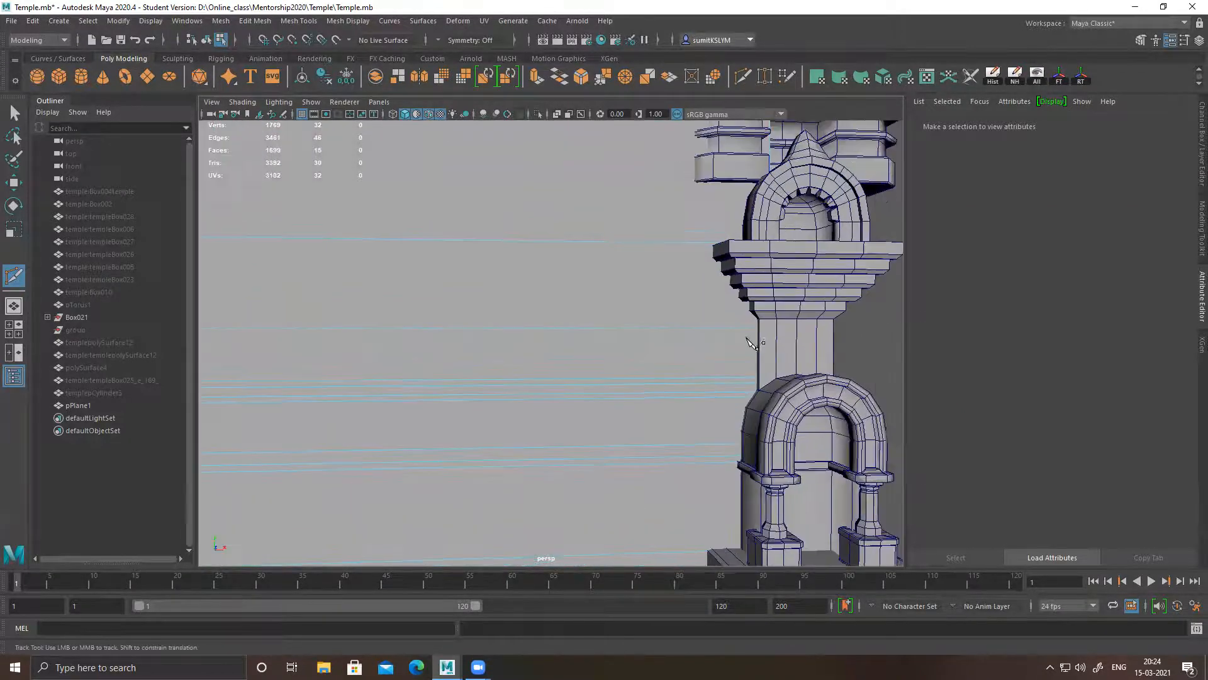
{"action": "scroll", "coordinate": [660, 305], "scroll_direction": "down", "scroll_amount": 3}
{"action": "middle_click_drag", "start_coordinate": [659, 306], "coordinate": [687, 323], "text": "alt"}
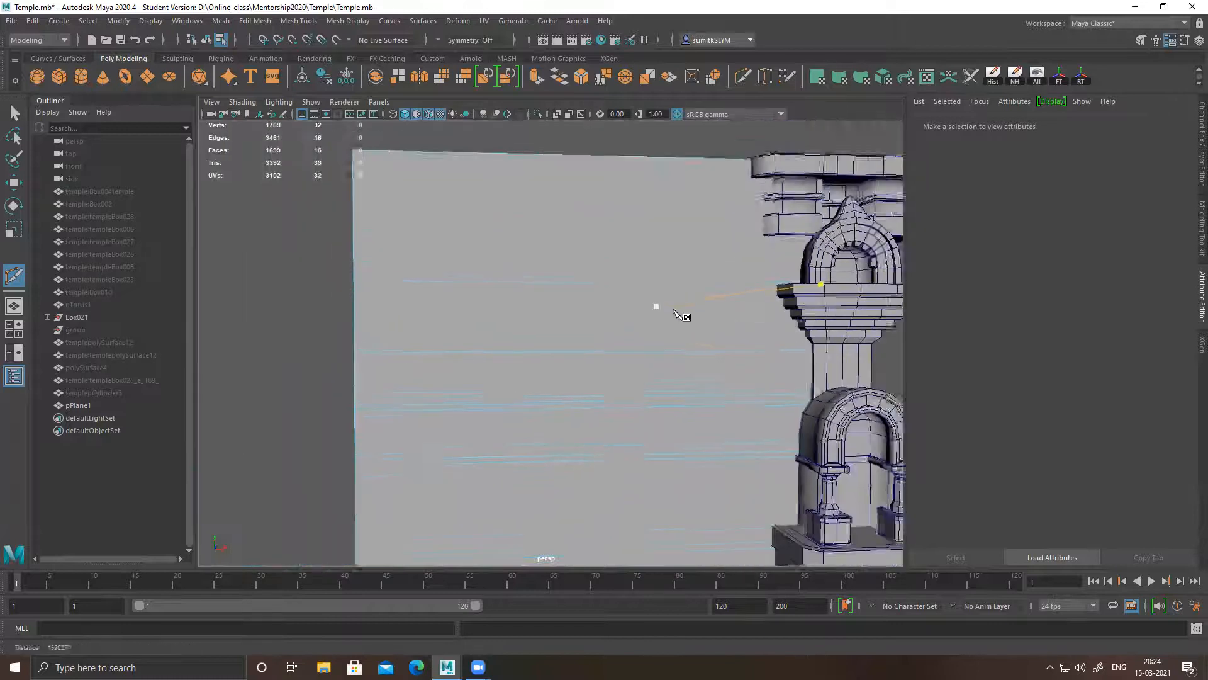
{"action": "left_click_drag", "start_coordinate": [686, 323], "coordinate": [705, 317], "text": "alt"}
{"action": "middle_click_drag", "start_coordinate": [704, 317], "coordinate": [651, 331], "text": "alt"}
{"action": "scroll", "coordinate": [662, 339], "scroll_direction": "up", "scroll_amount": 1}
{"action": "middle_click_drag", "start_coordinate": [760, 396], "coordinate": [738, 376], "text": "alt"}
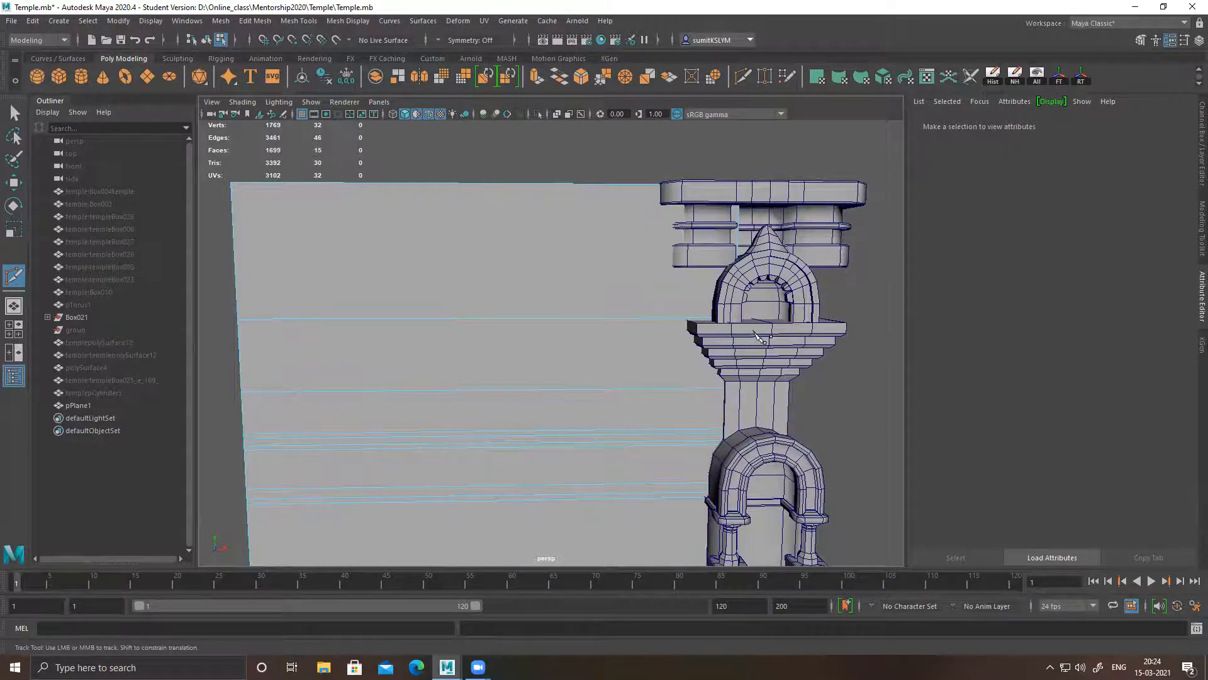
{"action": "middle_click_drag", "start_coordinate": [755, 332], "coordinate": [737, 308], "text": "alt"}
{"action": "scroll", "coordinate": [736, 308], "scroll_direction": "up", "scroll_amount": 1}
{"action": "middle_click_drag", "start_coordinate": [698, 426], "coordinate": [803, 340], "text": "alt"}
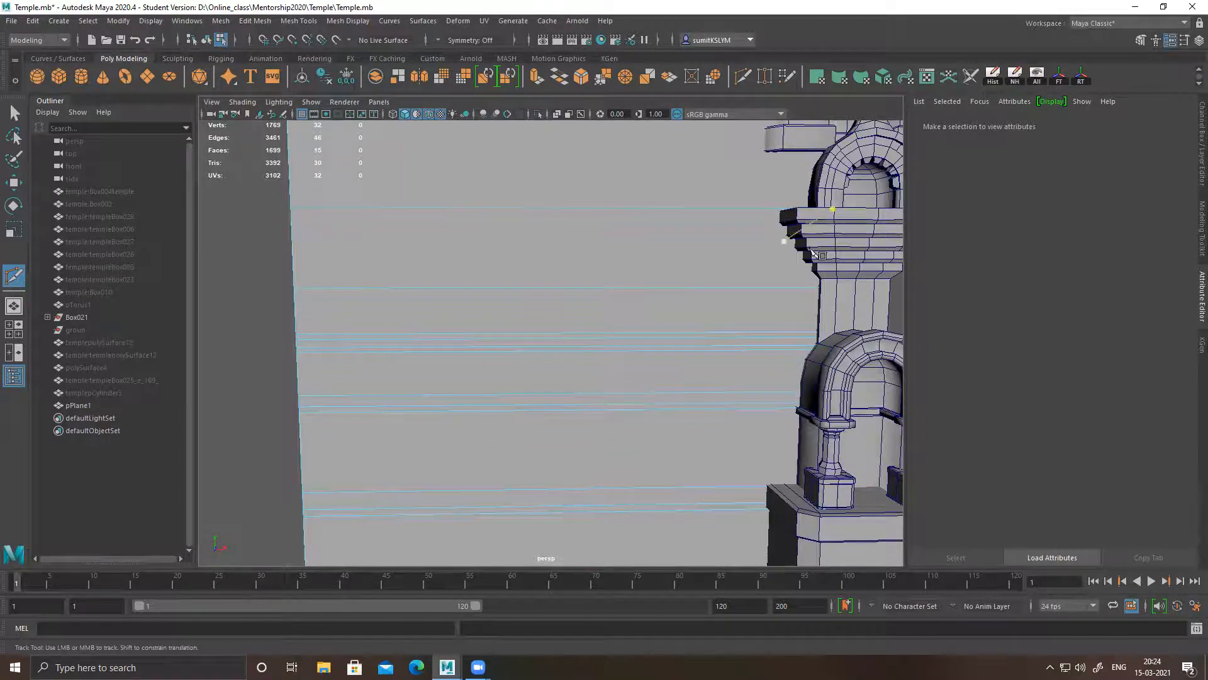
{"action": "middle_click_drag", "start_coordinate": [779, 289], "coordinate": [676, 320], "text": "alt"}
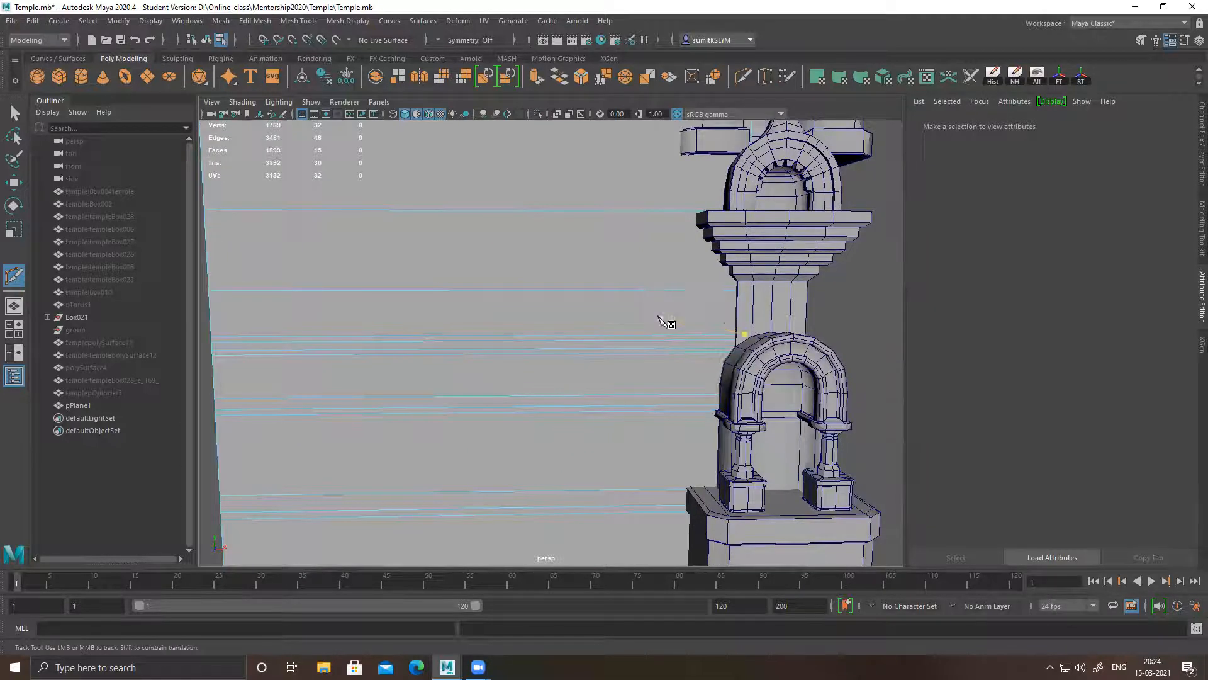
Insert four closely spaced horizontal edge loops across the wall plane just above the loop at the stepped capital's top ledge
{"action": "scroll", "coordinate": [667, 322], "scroll_direction": "up", "scroll_amount": 3}
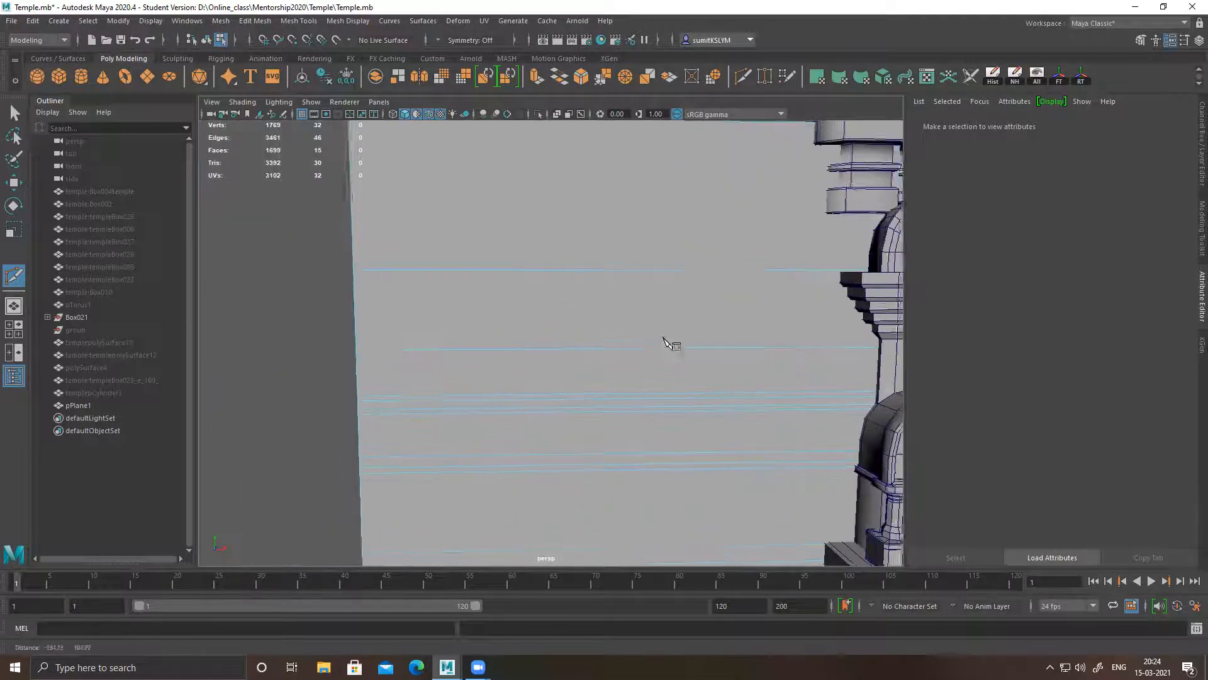
{"action": "left_click", "coordinate": [355, 260], "text": "ctrl"}
{"action": "left_click", "coordinate": [356, 251], "text": "ctrl"}
{"action": "left_click", "coordinate": [355, 242], "text": "ctrl"}
{"action": "left_click", "coordinate": [354, 233], "text": "ctrl"}
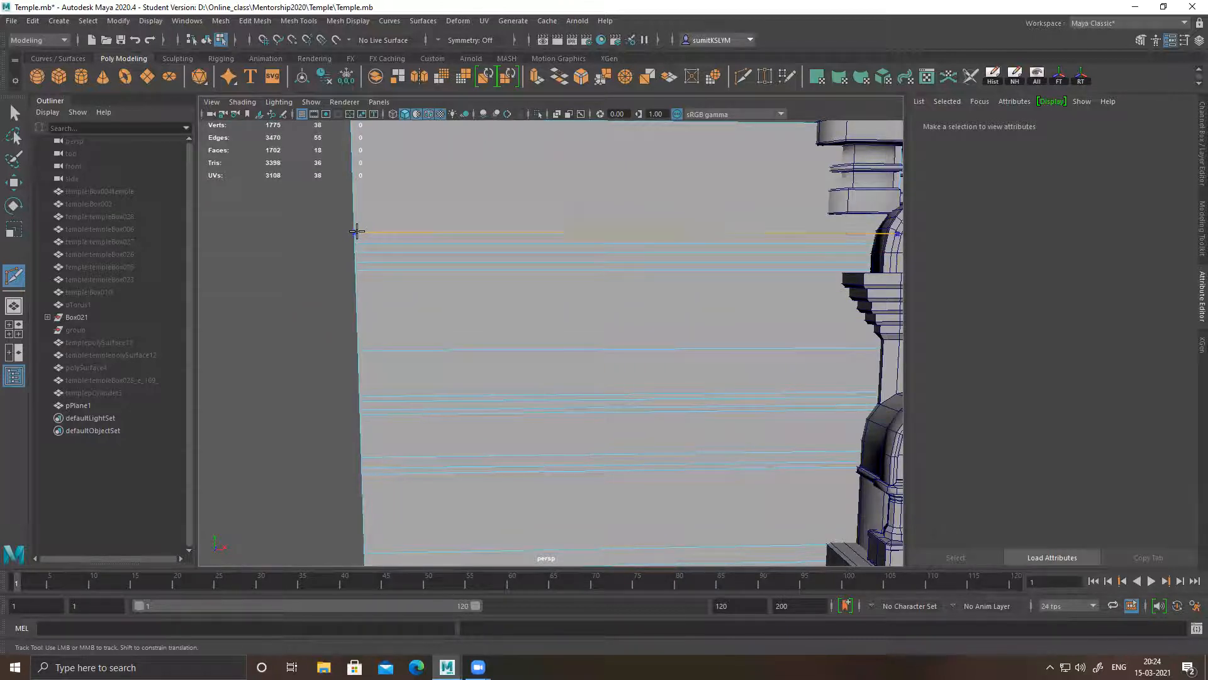
Insert one horizontal edge loop across the upper part of the wall plane, level with the pillar's crowning mouldings
{"action": "middle_click_drag", "start_coordinate": [699, 327], "coordinate": [595, 340], "text": "alt"}
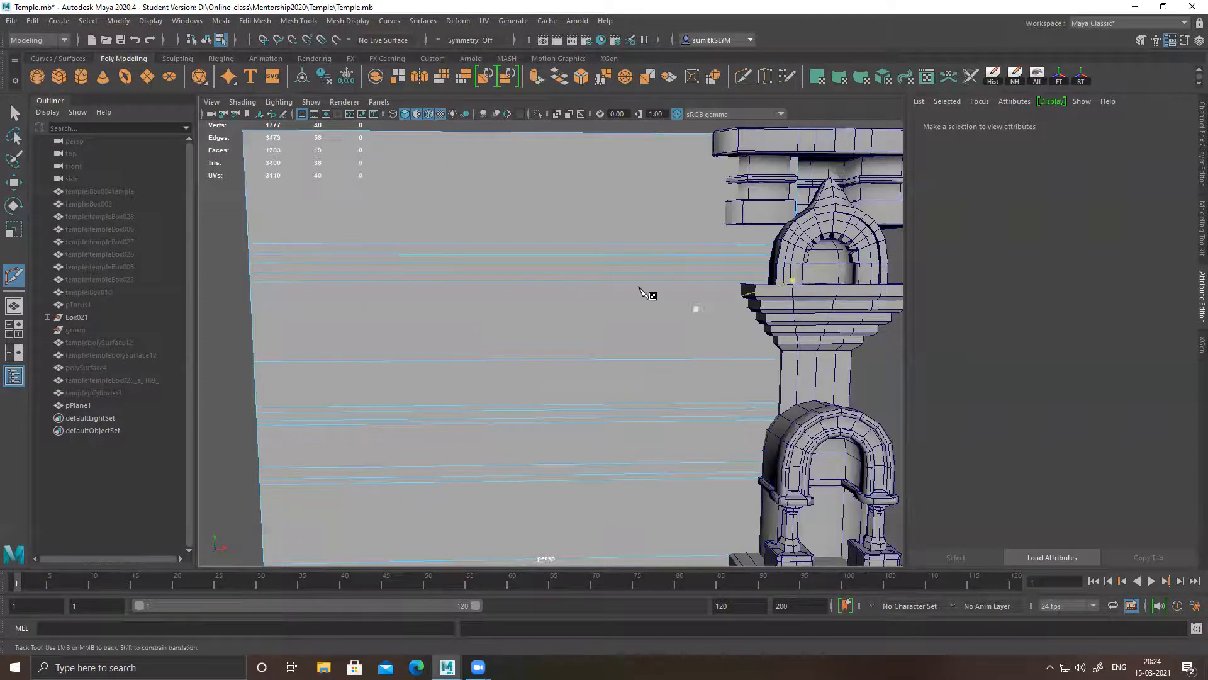
{"action": "middle_click_drag", "start_coordinate": [708, 331], "coordinate": [693, 396], "text": "alt"}
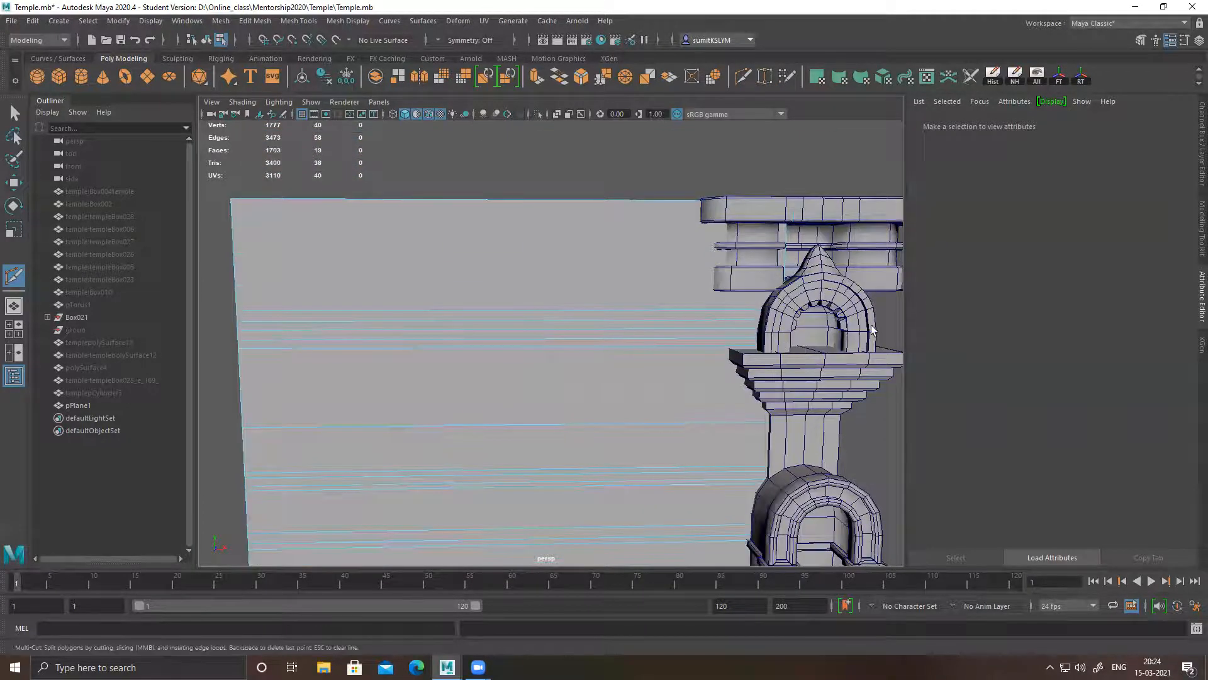
{"action": "middle_click_drag", "start_coordinate": [515, 320], "coordinate": [568, 329], "text": "alt"}
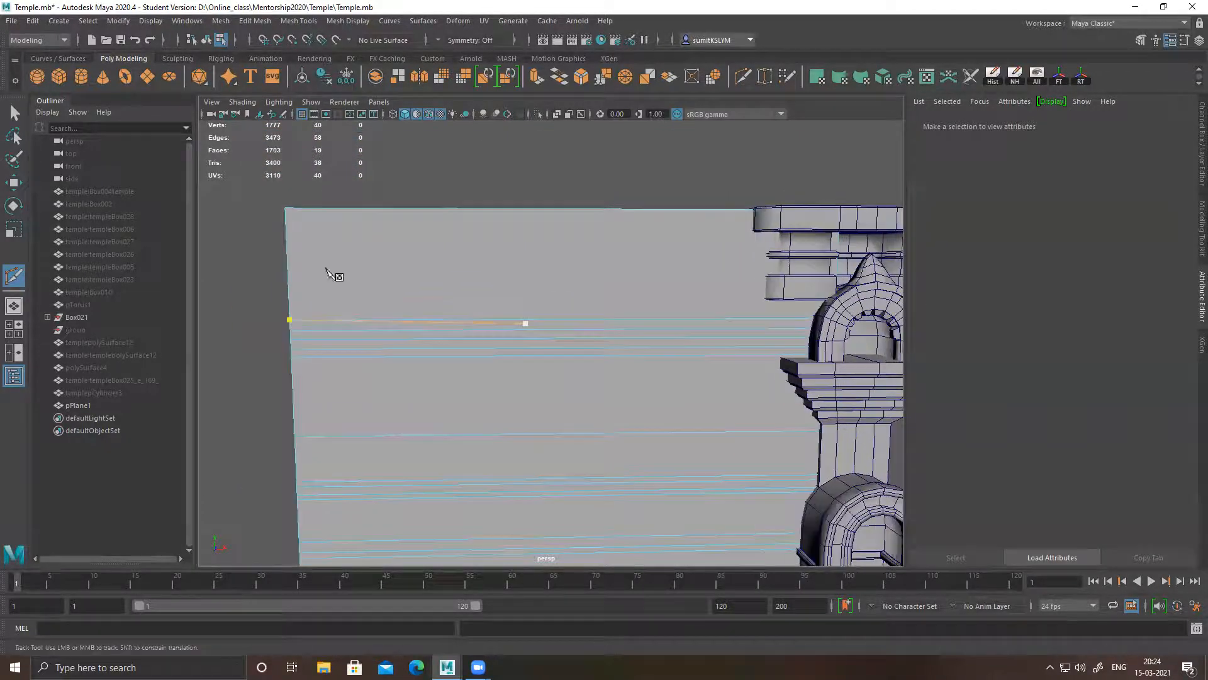
{"action": "left_click", "coordinate": [287, 262], "text": "ctrl"}
{"action": "middle_click_drag", "start_coordinate": [668, 295], "coordinate": [554, 296], "text": "alt"}
{"action": "scroll", "coordinate": [559, 321], "scroll_direction": "down", "scroll_amount": 5}
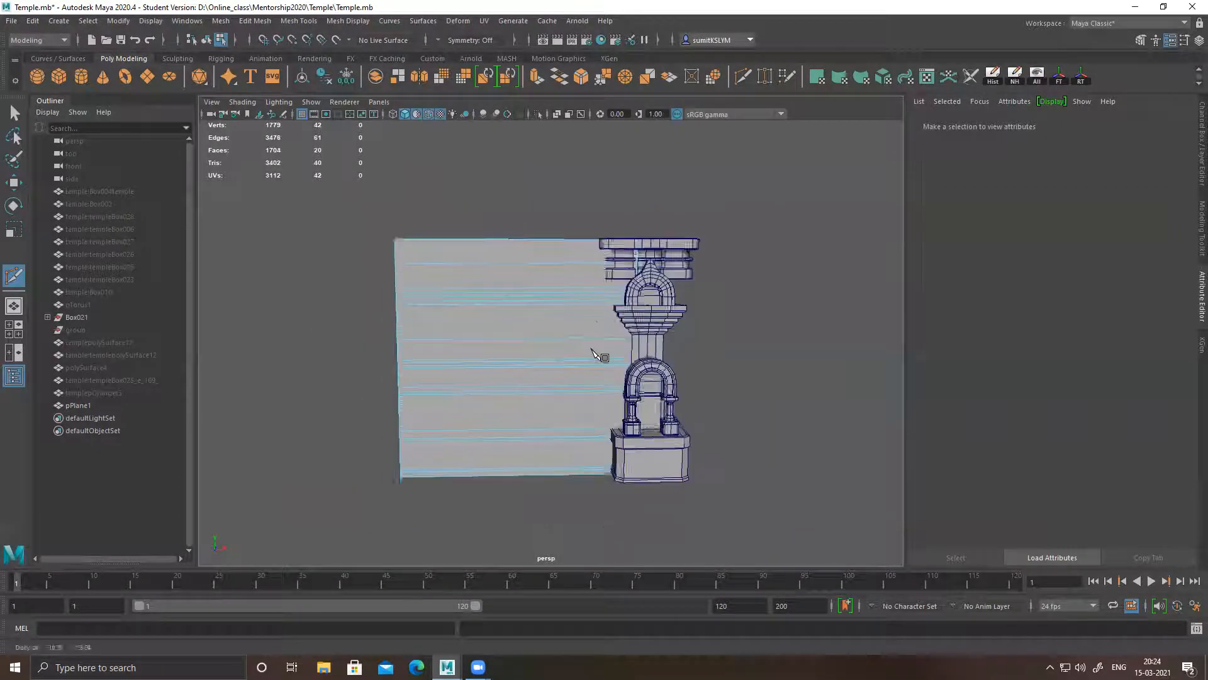
Select the wall plane and move it sideways along X, clear of the pillar
{"action": "key", "text": "w"}
{"action": "middle_click_drag", "start_coordinate": [616, 355], "coordinate": [690, 385], "text": "alt"}
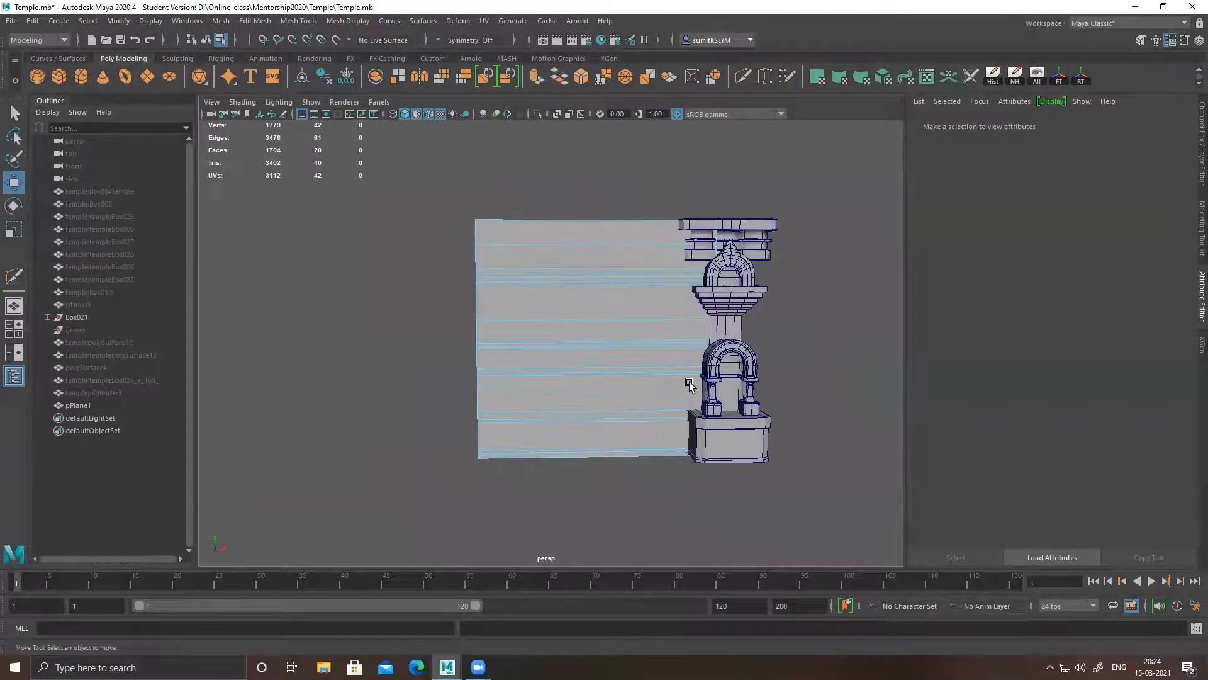
{"action": "left_click", "coordinate": [633, 334]}
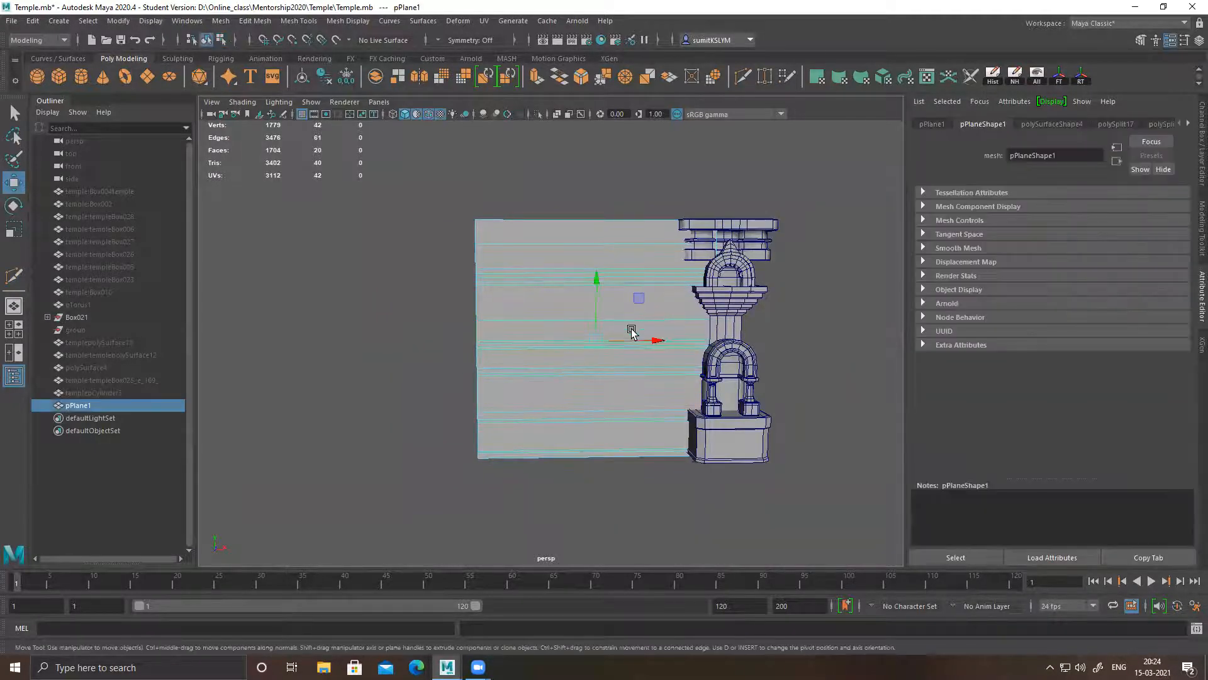
{"action": "left_click_drag", "start_coordinate": [660, 340], "coordinate": [581, 340]}
Switch to the front view and frame the wall plane together with the whole pillar
{"action": "left_click_drag", "start_coordinate": [726, 384], "coordinate": [722, 330], "text": "alt"}
{"action": "key", "text": "space"}
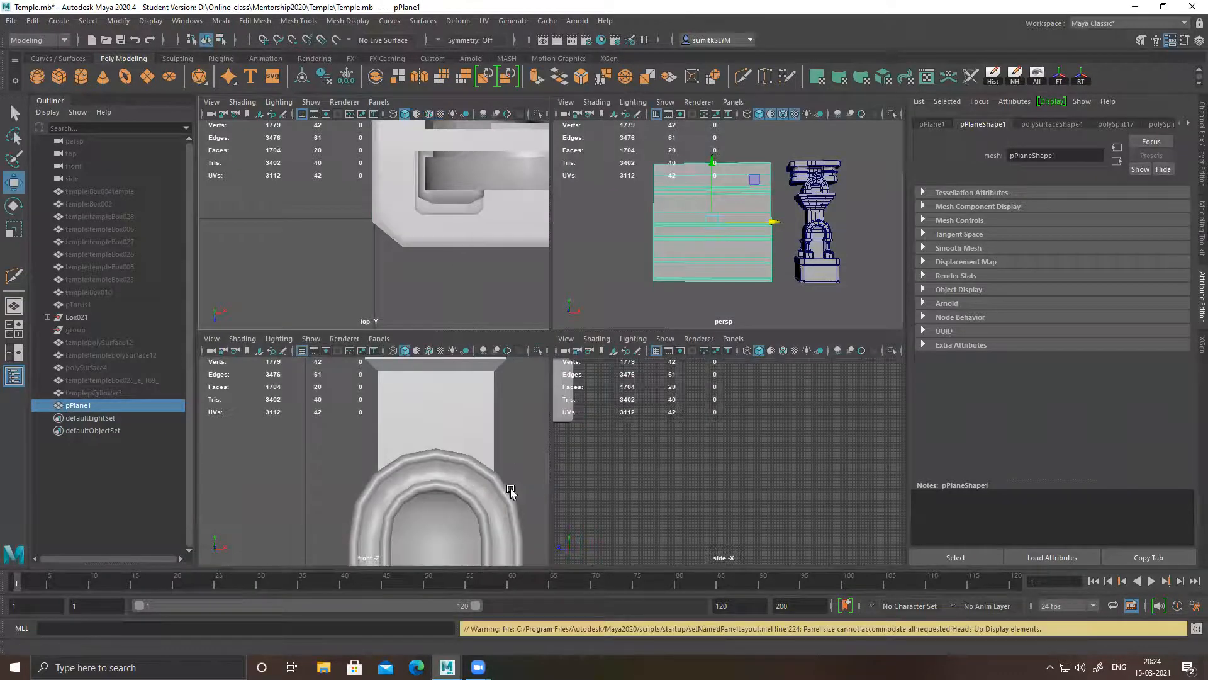
{"action": "key", "text": "space"}
{"action": "right_click_drag", "start_coordinate": [610, 425], "coordinate": [94, 290], "text": "alt"}
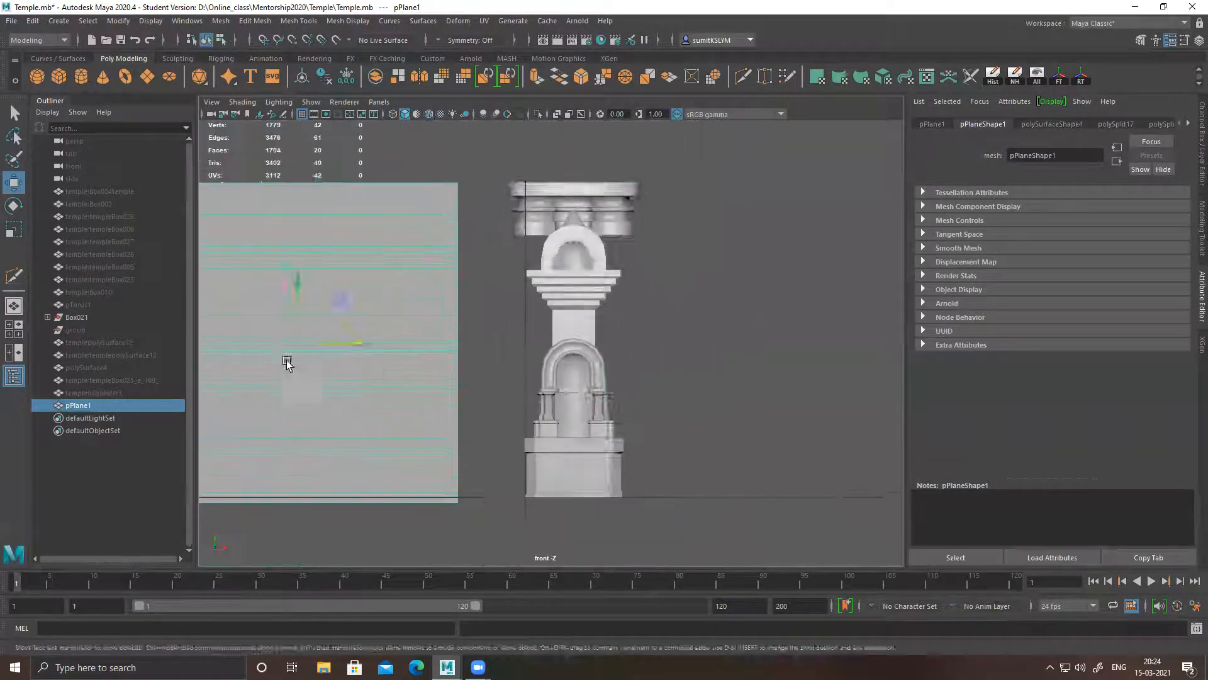
Move the wall plane up to sit level with the pillar's base, and along X until it stands close beside the pillar
{"action": "middle_click_drag", "start_coordinate": [286, 360], "coordinate": [536, 341], "text": "alt"}
{"action": "left_click_drag", "start_coordinate": [550, 272], "coordinate": [550, 267]}
{"action": "left_click_drag", "start_coordinate": [637, 321], "coordinate": [653, 324]}
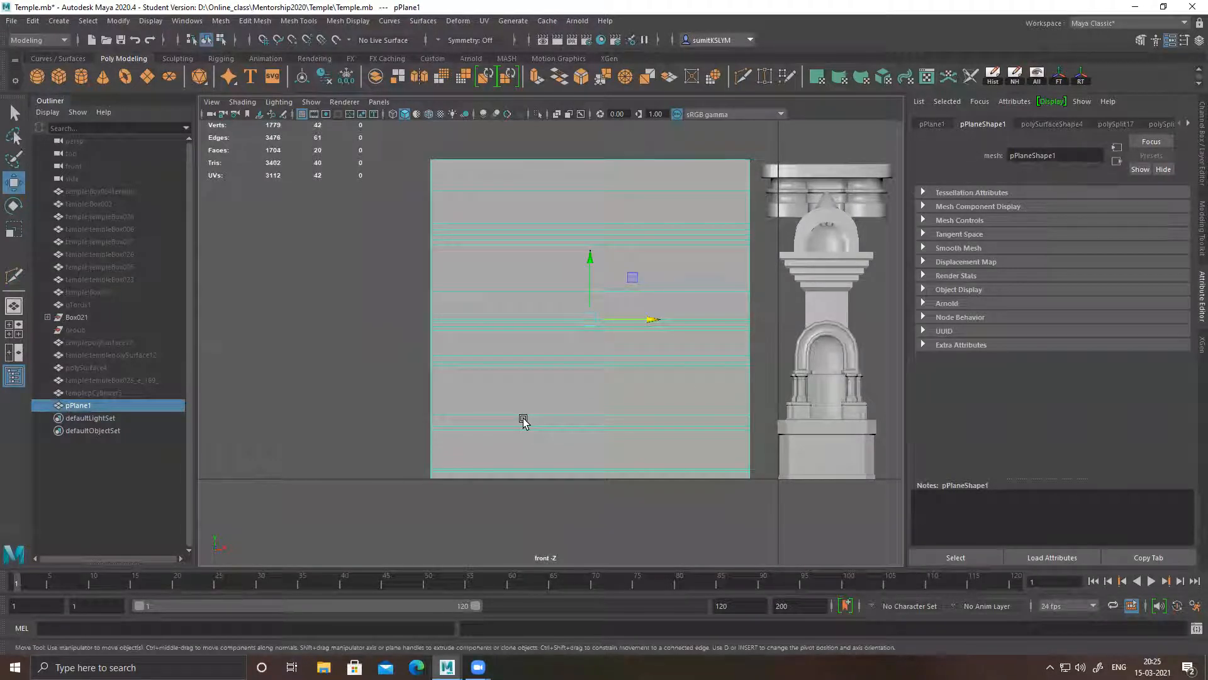
Return to the perspective view and create a polygon cylinder, positioned in front of the wall plane
{"action": "key", "text": "space"}
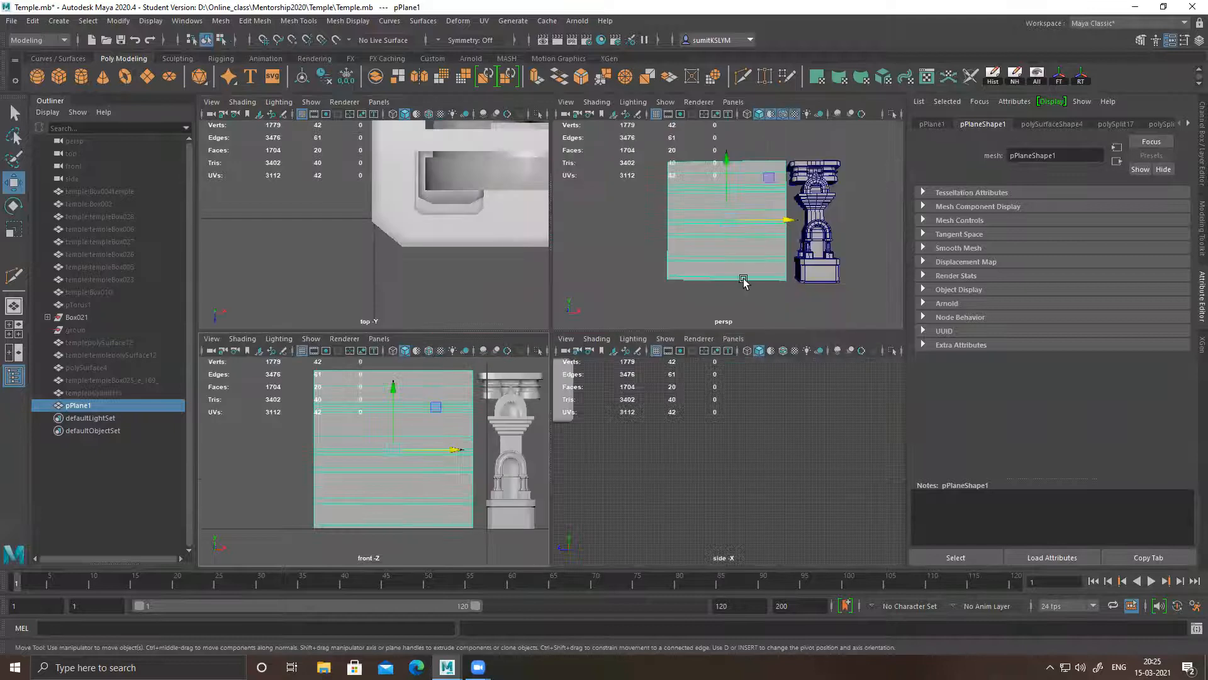
{"action": "key", "text": "space"}
{"action": "left_click_drag", "start_coordinate": [744, 282], "coordinate": [602, 266], "text": "alt"}
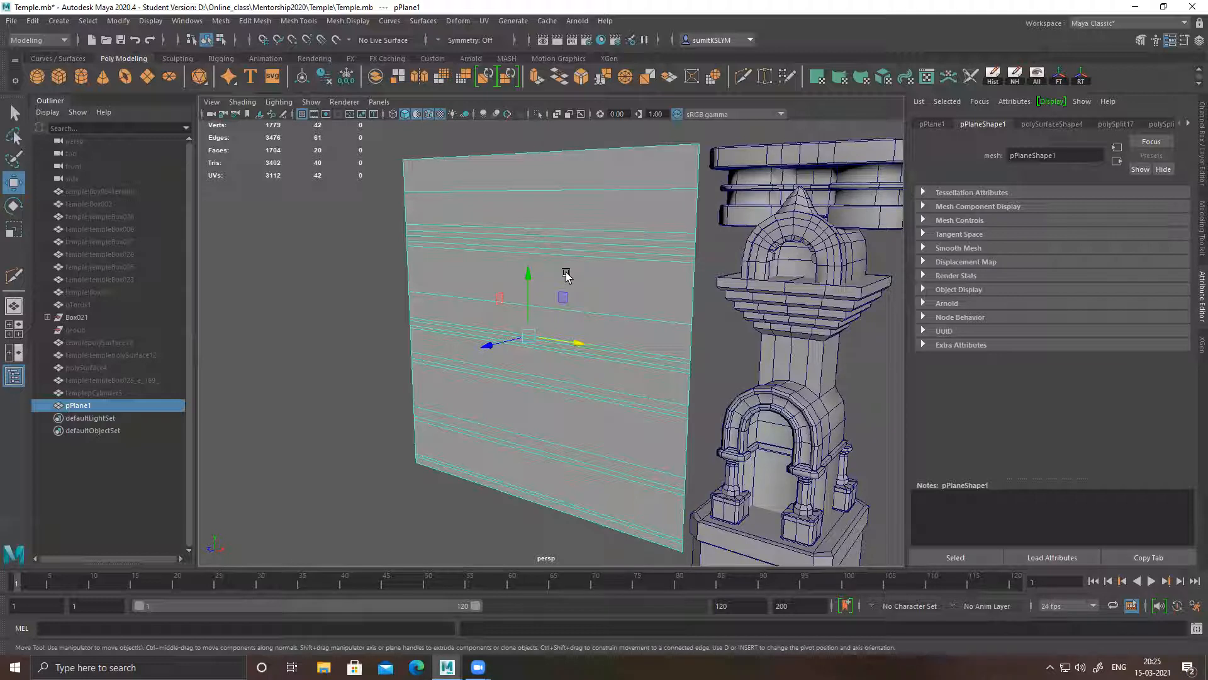
{"action": "left_click_drag", "start_coordinate": [568, 410], "coordinate": [749, 387], "text": "alt"}
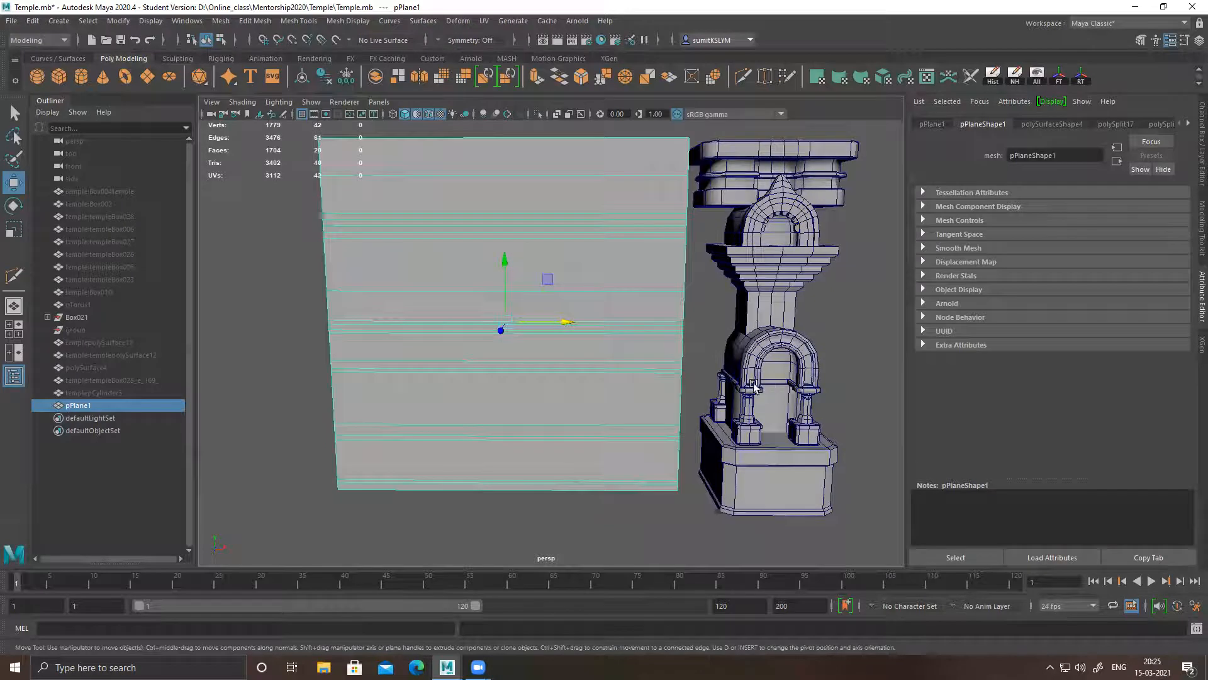
{"action": "left_click_drag", "start_coordinate": [610, 400], "coordinate": [745, 316], "text": "alt"}
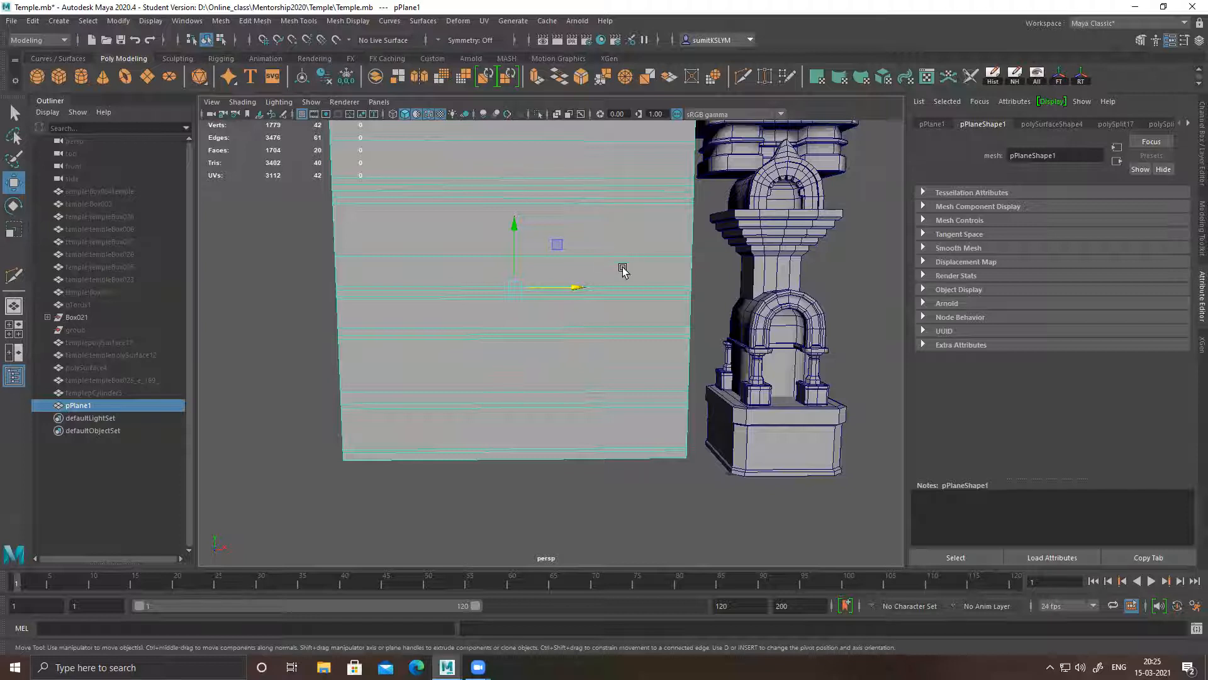
{"action": "scroll", "coordinate": [629, 321], "scroll_direction": "up", "scroll_amount": 5}
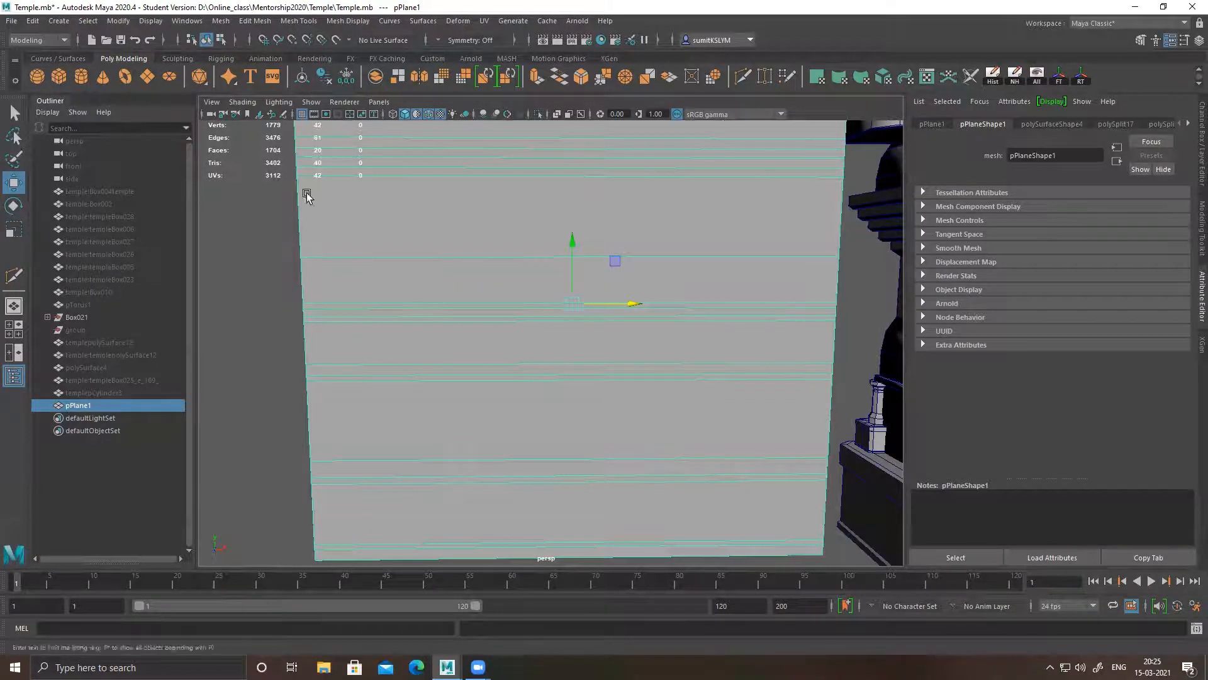
{"action": "scroll", "coordinate": [420, 256], "scroll_direction": "down", "scroll_amount": 2}
{"action": "left_click", "coordinate": [81, 76]}
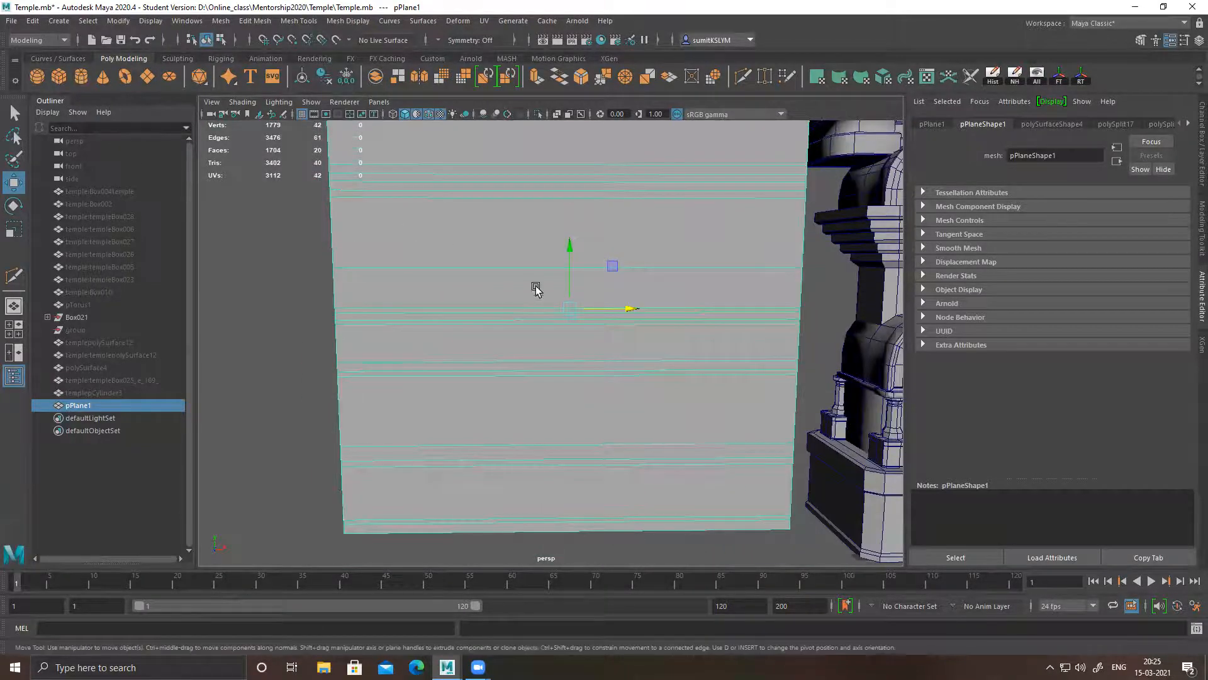
{"action": "scroll", "coordinate": [658, 359], "scroll_direction": "down", "scroll_amount": 5}
{"action": "left_click_drag", "start_coordinate": [783, 462], "coordinate": [650, 460]}
{"action": "left_click_drag", "start_coordinate": [586, 418], "coordinate": [588, 284]}
{"action": "scroll", "coordinate": [723, 423], "scroll_direction": "up", "scroll_amount": 6}
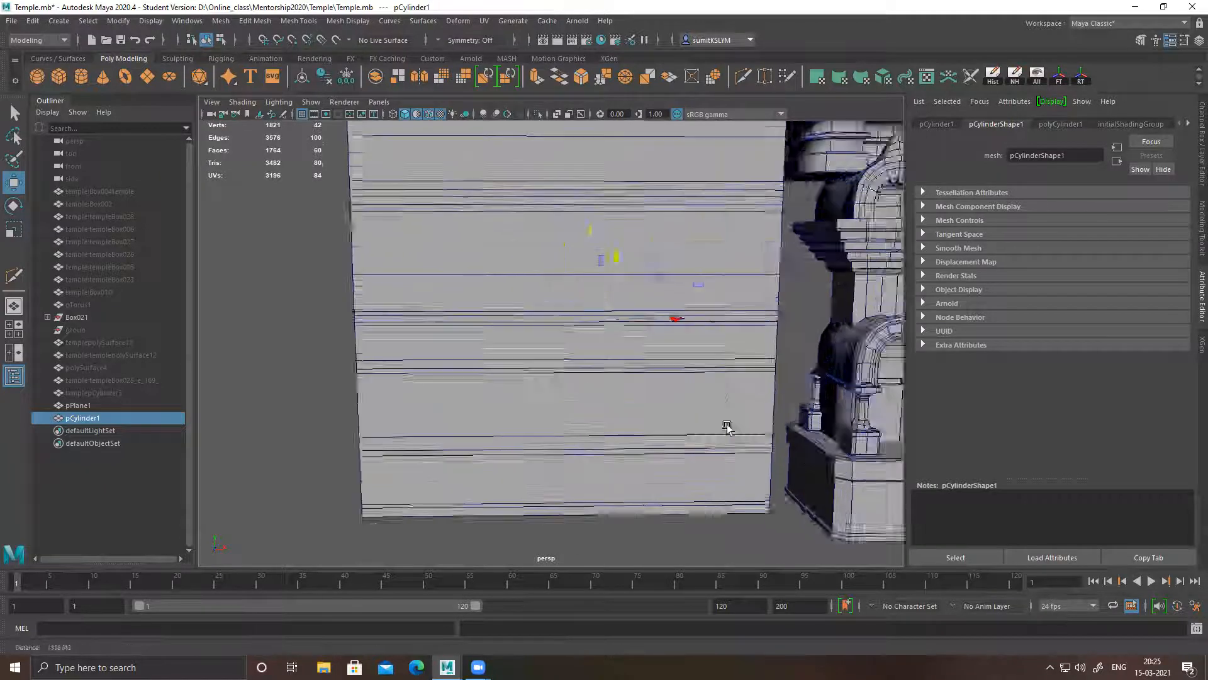
Scale the cylinder and rotate it 90 degrees about X so its round cap faces out from the wall plane
{"action": "key", "text": "r"}
{"action": "left_click_drag", "start_coordinate": [666, 300], "coordinate": [674, 356]}
{"action": "key", "text": "e"}
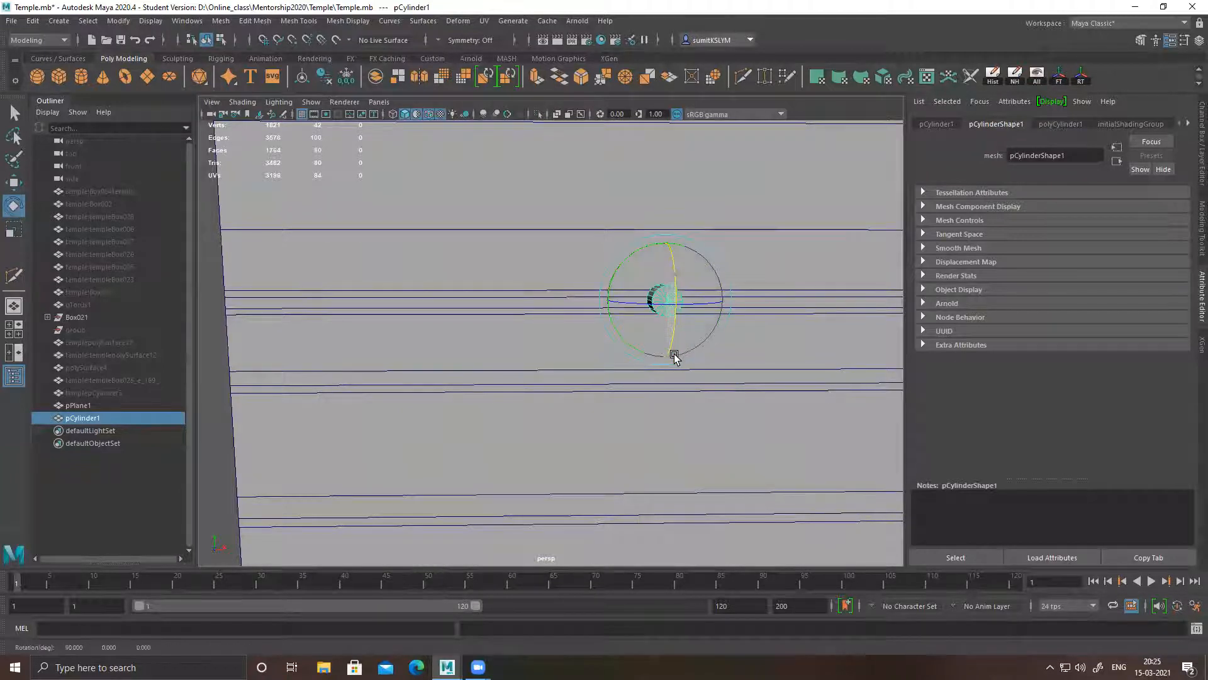
{"action": "right_click_drag", "start_coordinate": [781, 386], "coordinate": [615, 356], "text": "alt"}
{"action": "left_click_drag", "start_coordinate": [615, 357], "coordinate": [632, 330], "text": "alt"}
Move the cylinder to the wall plane's outer side edge, just above the closely spaced edge loops at mid-height
{"action": "key", "text": "w"}
{"action": "left_click_drag", "start_coordinate": [598, 373], "coordinate": [509, 351]}
{"action": "scroll", "coordinate": [510, 351], "scroll_direction": "up", "scroll_amount": 8}
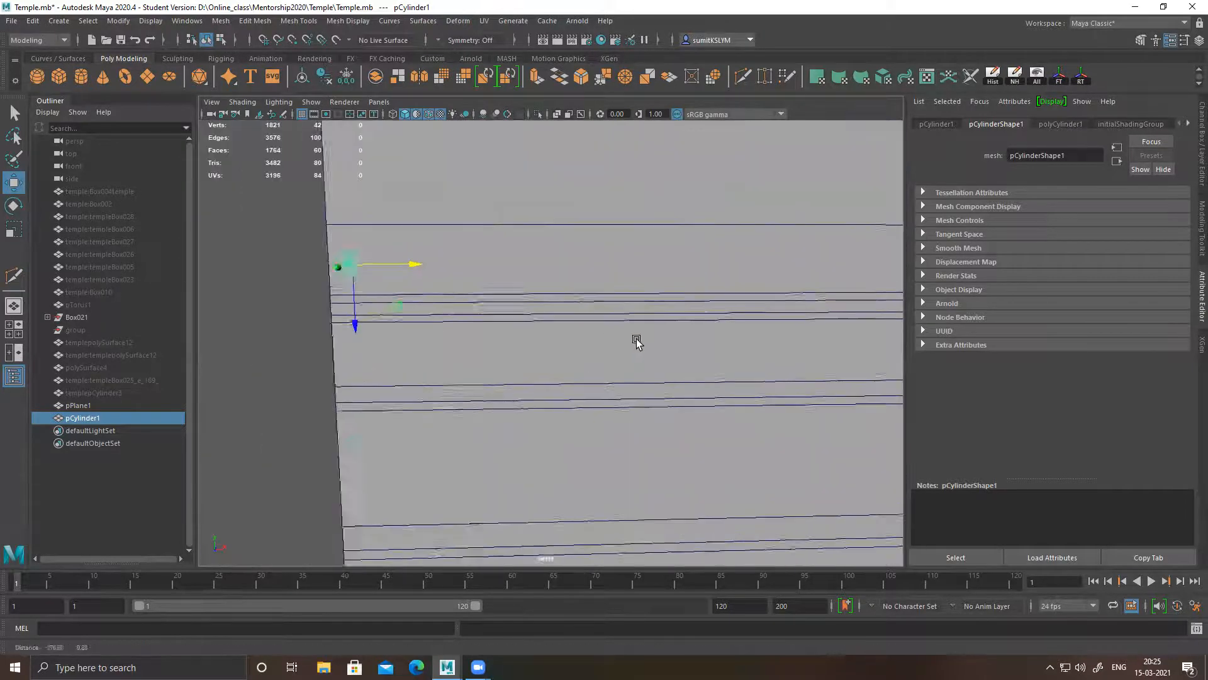
{"action": "scroll", "coordinate": [607, 311], "scroll_direction": "up", "scroll_amount": 2}
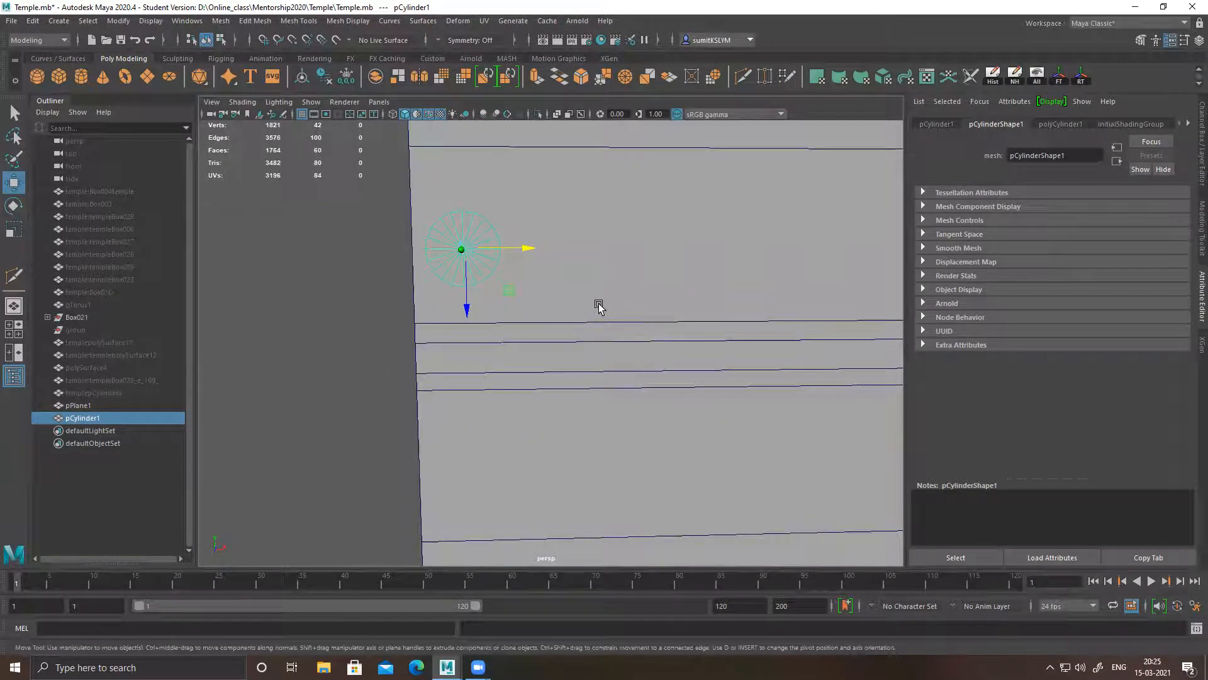
Rescale the cylinder and delete its upper half, leaving a downward-facing half cylinder
{"action": "key", "text": "r"}
{"action": "left_click_drag", "start_coordinate": [469, 246], "coordinate": [516, 205]}
{"action": "right_click_drag", "start_coordinate": [464, 191], "coordinate": [464, 214]}
{"action": "left_click_drag", "start_coordinate": [317, 165], "coordinate": [652, 244]}
{"action": "key", "text": "Delete"}
{"action": "left_click_drag", "start_coordinate": [464, 278], "coordinate": [595, 314], "text": "alt"}
Select the half cylinder's open border edges and extrude them straight up to the wall's next edge loop
{"action": "key", "text": "w"}
{"action": "mouse_move", "coordinate": [574, 333]}
{"action": "left_mouse_down", "text": "alt"}
{"action": "mouse_move", "coordinate": [542, 321]}
{"action": "mouse_move", "coordinate": [536, 338]}
{"action": "mouse_move", "coordinate": [515, 321]}
{"action": "mouse_move", "coordinate": [559, 335]}
{"action": "mouse_move", "coordinate": [551, 330]}
{"action": "left_mouse_up", "text": "alt"}
{"action": "right_click_drag", "start_coordinate": [503, 299], "coordinate": [504, 239]}
{"action": "double_click", "coordinate": [503, 296]}
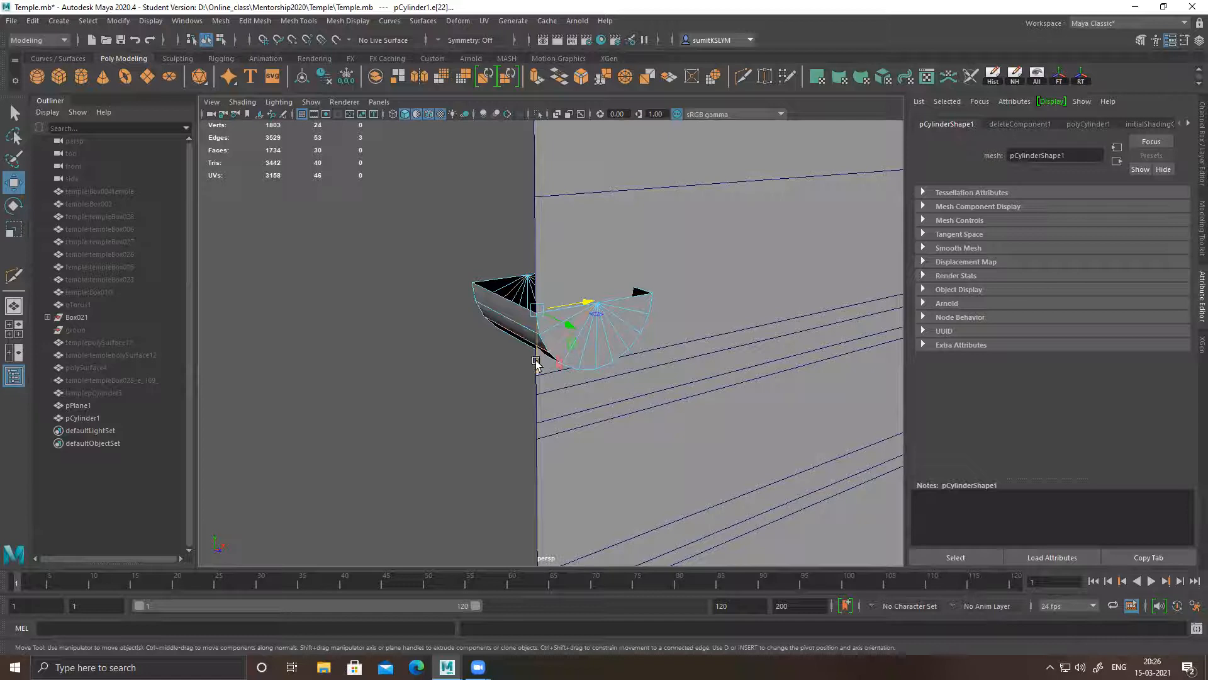
{"action": "double_click", "coordinate": [510, 305]}
{"action": "left_click_drag", "start_coordinate": [564, 345], "coordinate": [555, 253], "text": "shift"}
Fill the open hole on top of the extruded half cylinder and return to object selection
{"action": "right_click_drag", "start_coordinate": [525, 254], "coordinate": [513, 418], "text": "shift"}
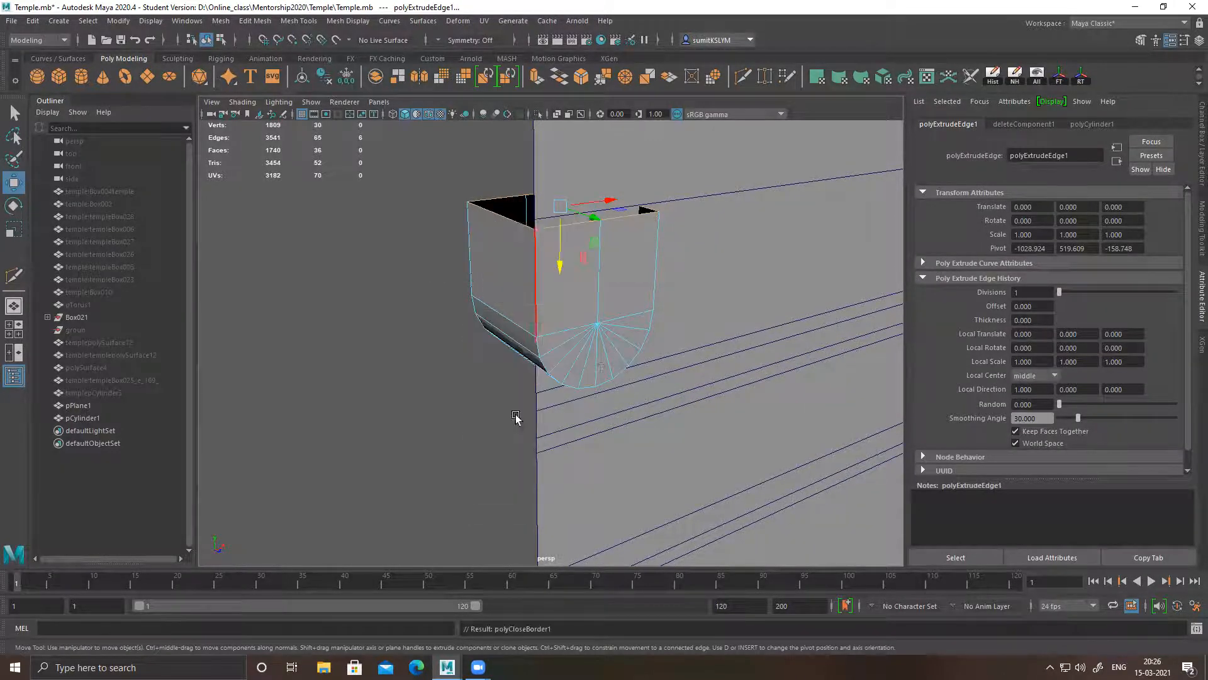
{"action": "left_click_drag", "start_coordinate": [607, 262], "coordinate": [508, 262], "text": "alt"}
{"action": "right_click_drag", "start_coordinate": [467, 238], "coordinate": [532, 184]}
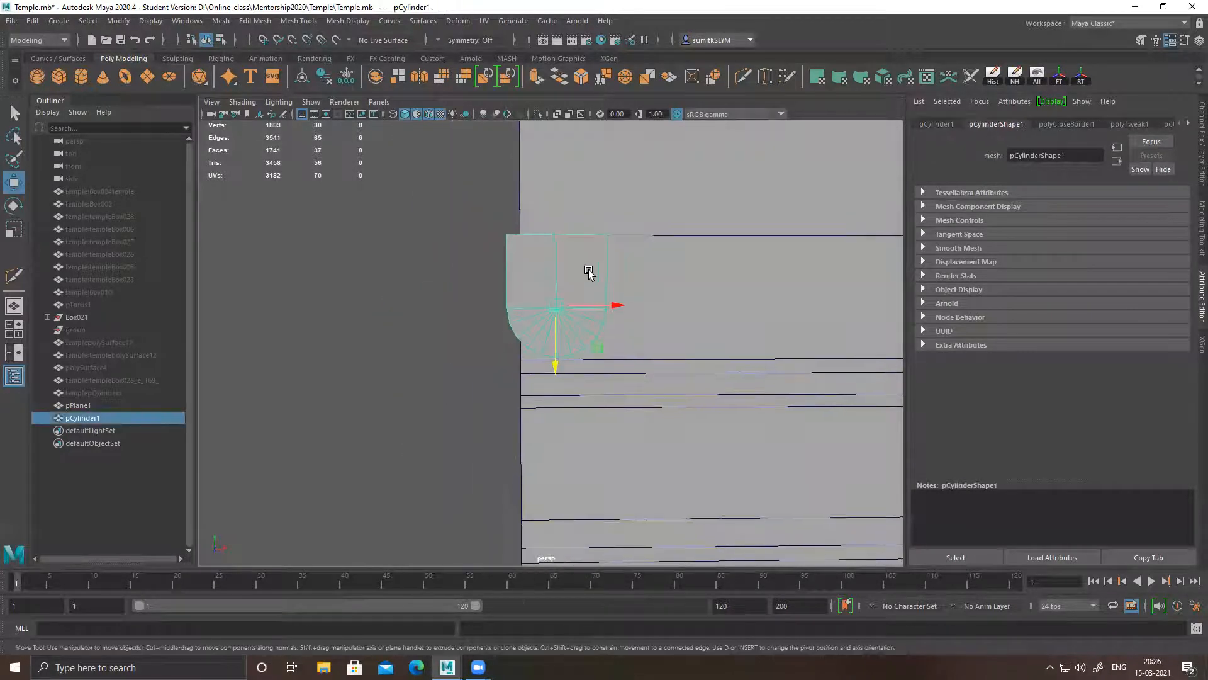
Switch to the front view, turn on wireframe on shaded, and frame the round-bottomed piece
{"action": "key", "text": "space"}
{"action": "key", "text": "space"}
{"action": "scroll", "coordinate": [390, 395], "scroll_direction": "down", "scroll_amount": 2}
{"action": "scroll", "coordinate": [569, 371], "scroll_direction": "up", "scroll_amount": 7}
{"action": "middle_click_drag", "start_coordinate": [570, 330], "coordinate": [607, 330], "text": "alt"}
{"action": "left_click", "coordinate": [430, 114]}
{"action": "middle_click_drag", "start_coordinate": [281, 221], "coordinate": [415, 270], "text": "alt"}
{"action": "scroll", "coordinate": [460, 315], "scroll_direction": "up", "scroll_amount": 5}
{"action": "middle_click_drag", "start_coordinate": [478, 328], "coordinate": [642, 389], "text": "alt"}
{"action": "scroll", "coordinate": [663, 380], "scroll_direction": "up", "scroll_amount": 2}
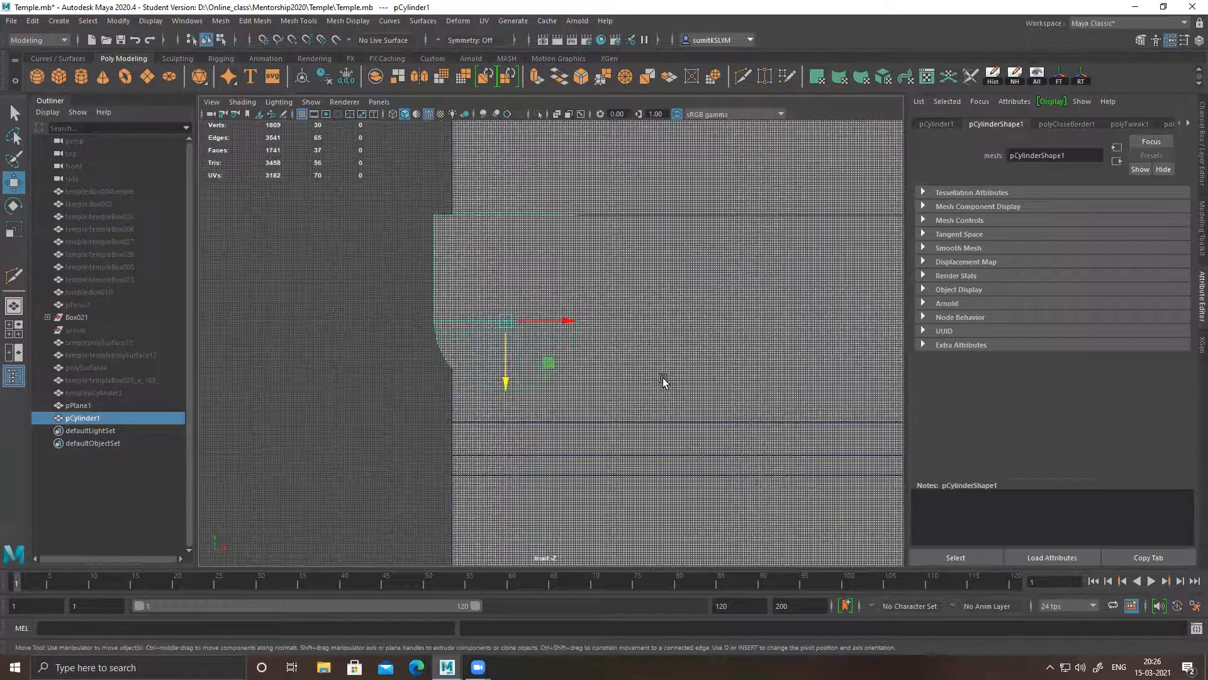
Hide the grid and move the round-bottomed piece along X until its side is flush with the wall plane's outer edge
{"action": "left_click", "coordinate": [302, 115]}
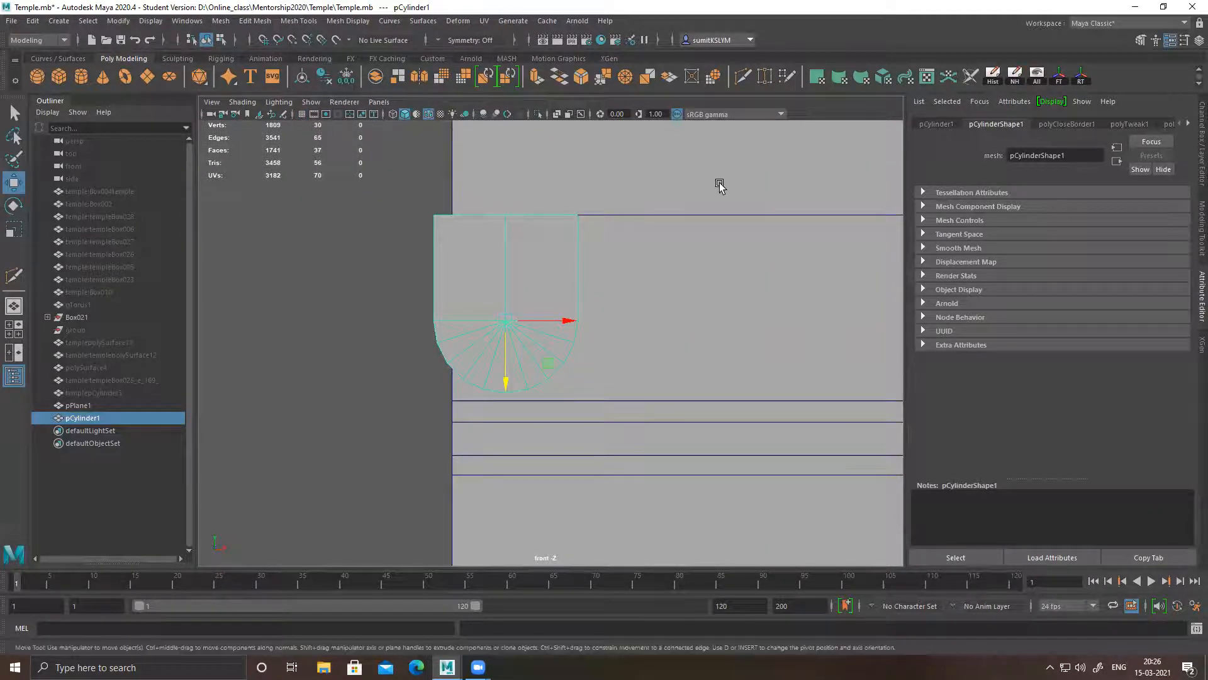
{"action": "left_click_drag", "start_coordinate": [567, 322], "coordinate": [586, 324]}
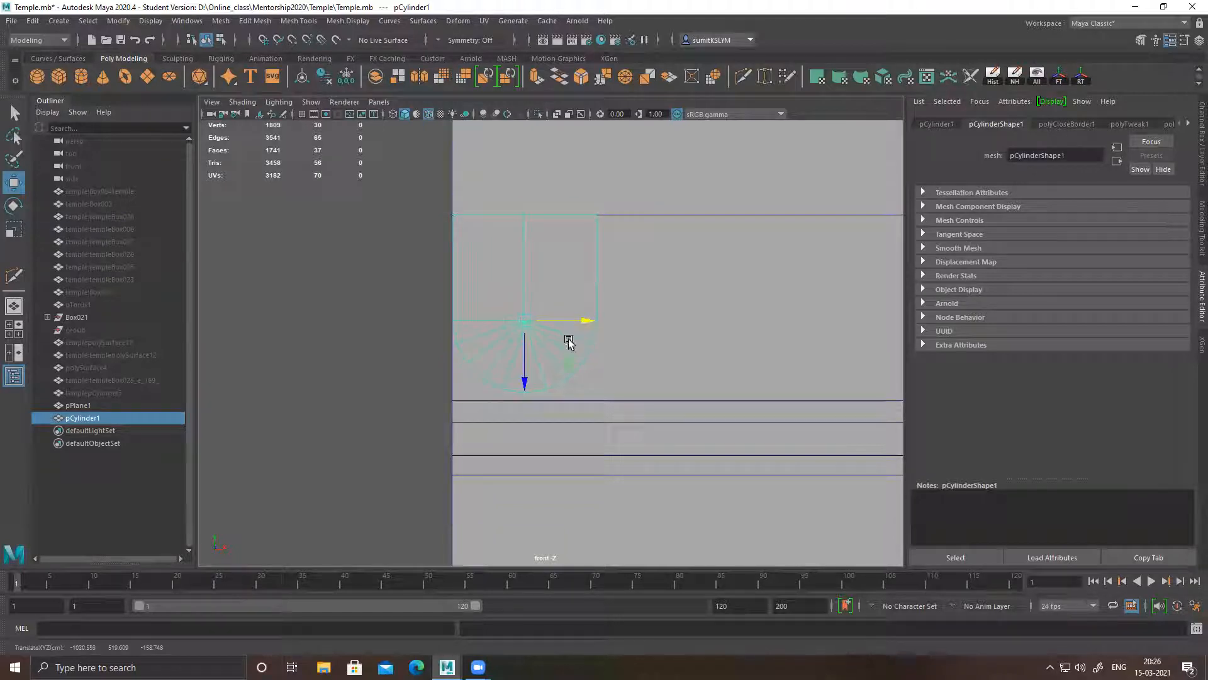
{"action": "left_click_drag", "start_coordinate": [526, 384], "coordinate": [528, 383]}
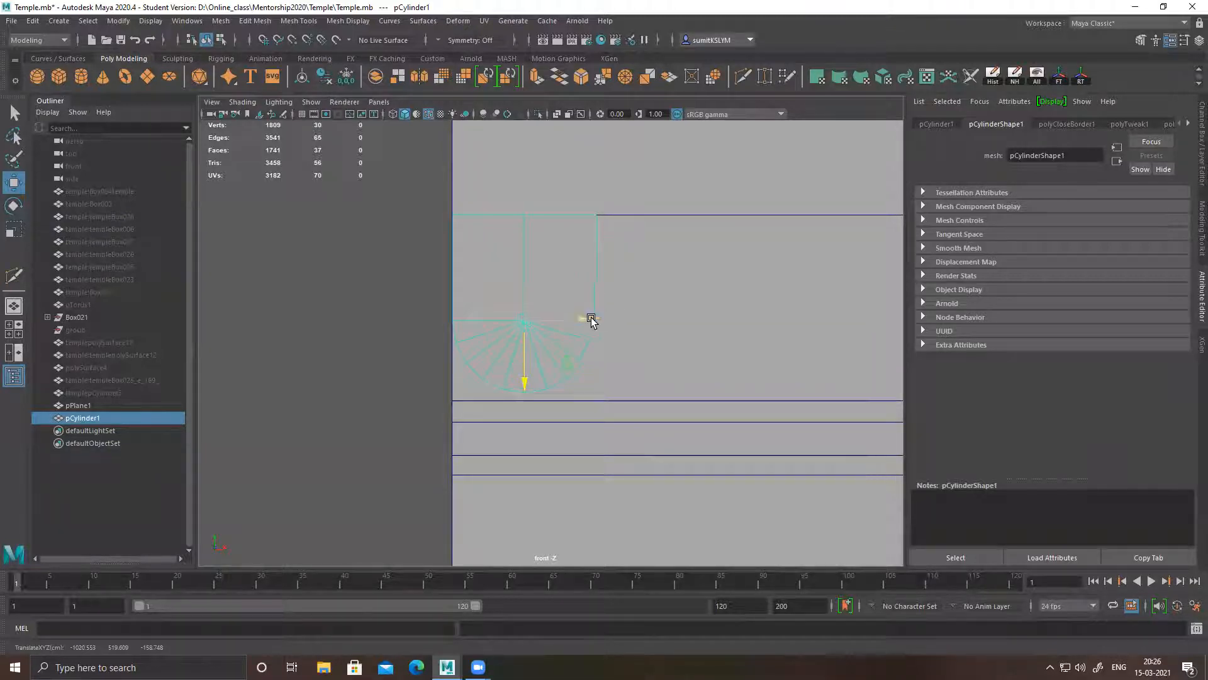
Duplicate the round-bottomed piece one width along X, directly against the original, and repeat the offset duplicate three more times
{"action": "mouse_move", "coordinate": [584, 323]}
{"action": "left_mouse_down", "text": "shift"}
{"action": "mouse_move", "coordinate": [731, 321]}
{"action": "mouse_move", "coordinate": [726, 330]}
{"action": "left_mouse_up", "text": "shift"}
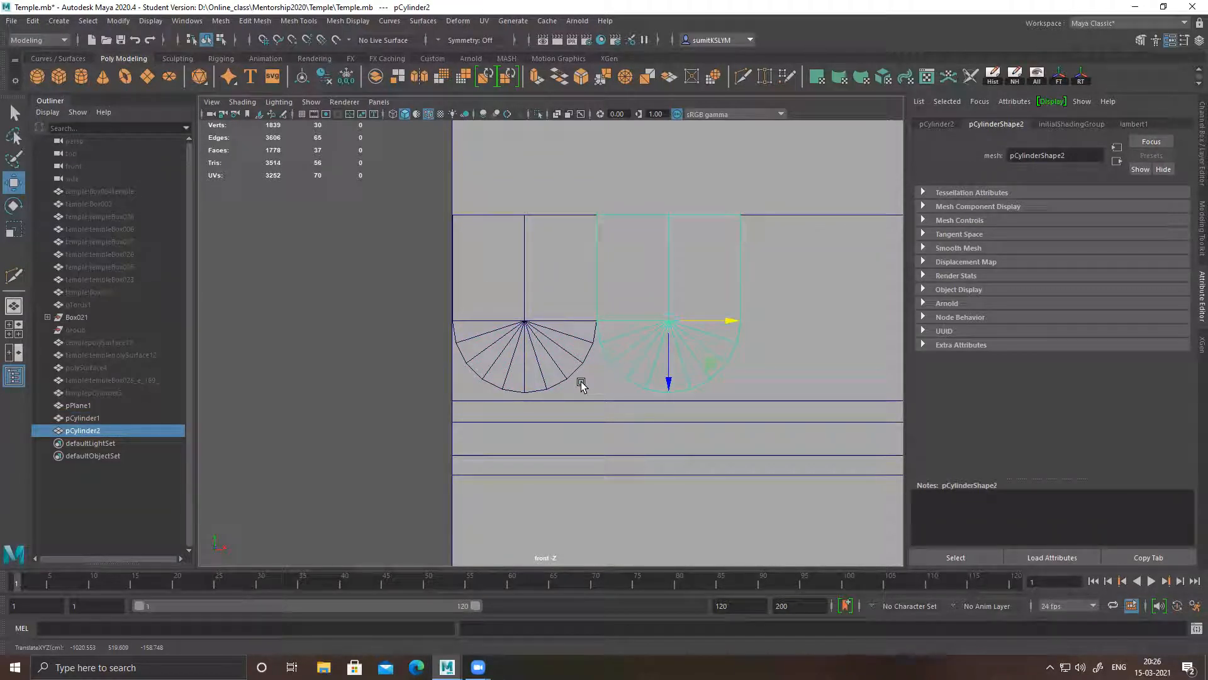
{"action": "key", "text": "shift+d"}
{"action": "key", "text": "shift+d"}
{"action": "key", "text": "shift+d"}
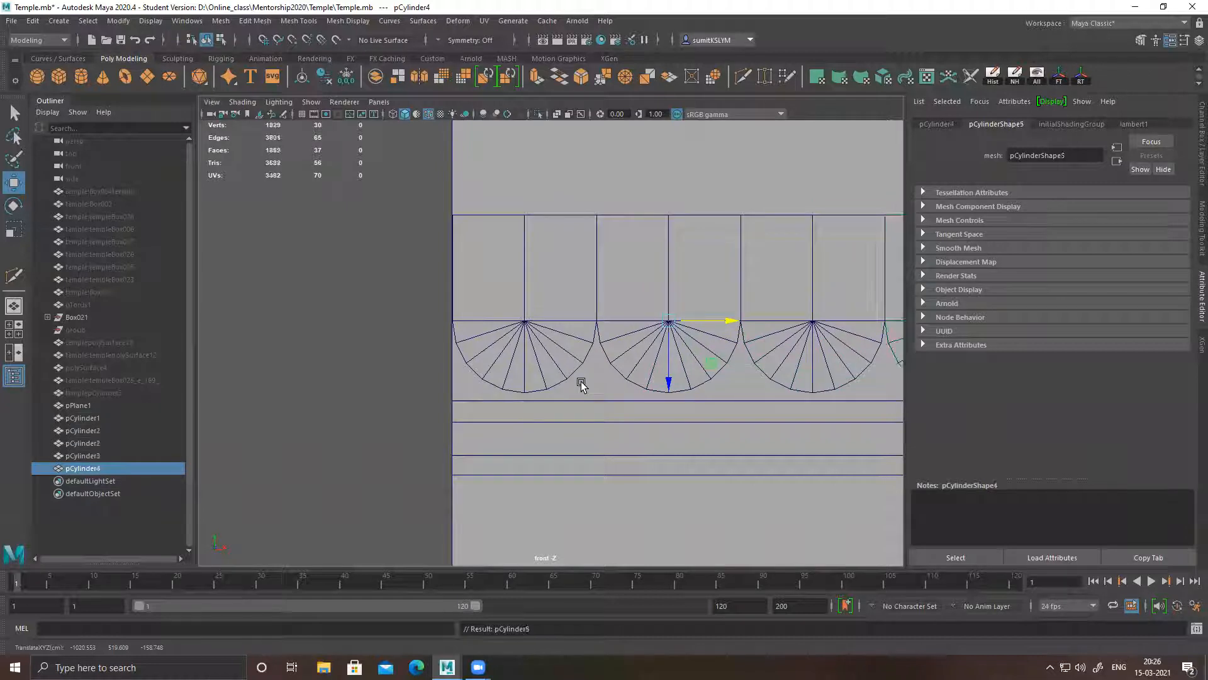
Keep repeating the offset duplicate until a row of 15 pieces spans the full width of the wall plane
{"action": "right_click_drag", "start_coordinate": [779, 436], "coordinate": [305, 322], "text": "alt"}
{"action": "middle_click_drag", "start_coordinate": [768, 432], "coordinate": [482, 379], "text": "alt"}
{"action": "right_click_drag", "start_coordinate": [563, 403], "coordinate": [509, 392], "text": "alt"}
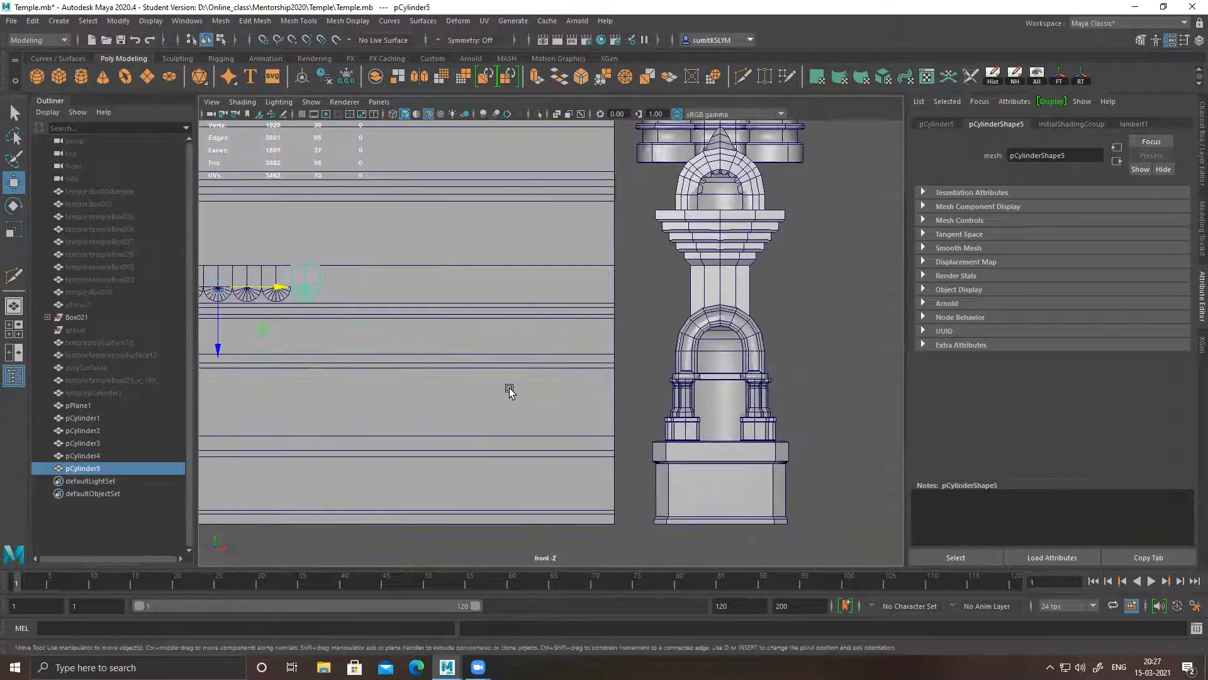
{"action": "key", "text": "shift+d"}
{"action": "key", "text": "shift+d"}
{"action": "key", "text": "shift+d"}
{"action": "key", "text": "shift+d"}
{"action": "key", "text": "shift+d"}
{"action": "key", "text": "shift+d"}
{"action": "key", "text": "shift+d"}
{"action": "key", "text": "shift+d"}
{"action": "key", "text": "shift+d"}
{"action": "key", "text": "shift+d"}
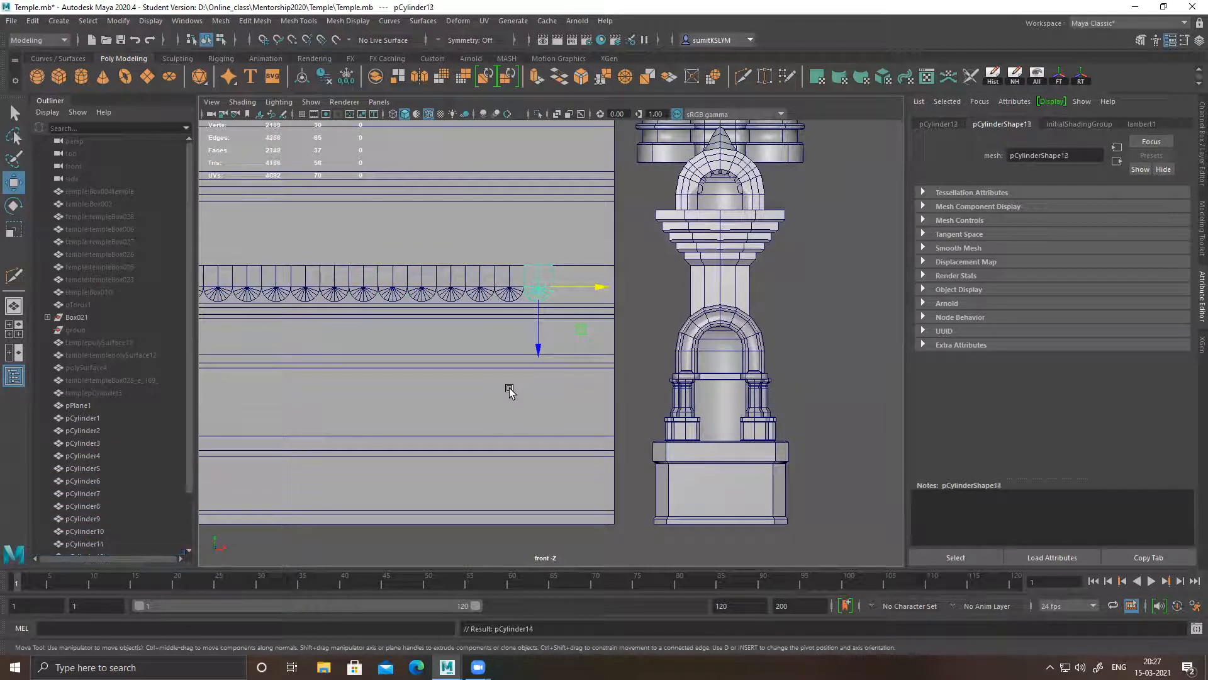
{"action": "middle_click_drag", "start_coordinate": [455, 374], "coordinate": [575, 387], "text": "alt"}
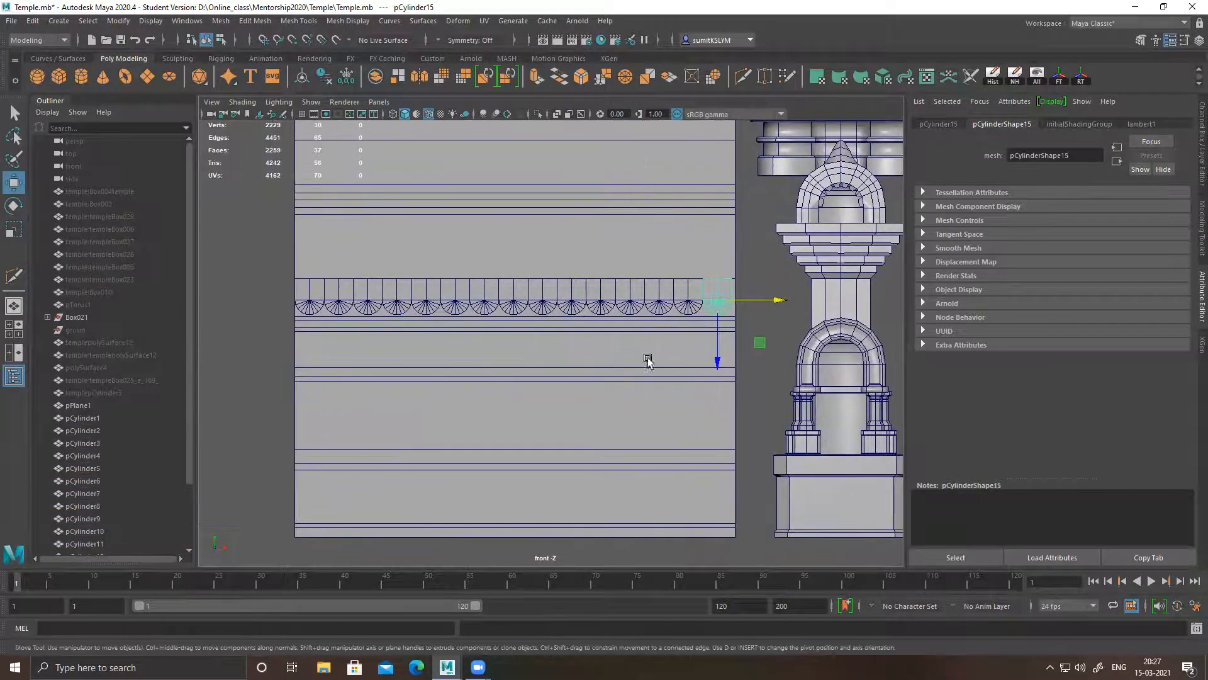
Add every piece of the scalloped row to the selection, ending with the original at the wall's outer edge
{"action": "left_click", "coordinate": [688, 298], "text": "shift"}
{"action": "left_click", "coordinate": [659, 300], "text": "shift"}
{"action": "left_click", "coordinate": [630, 301], "text": "shift"}
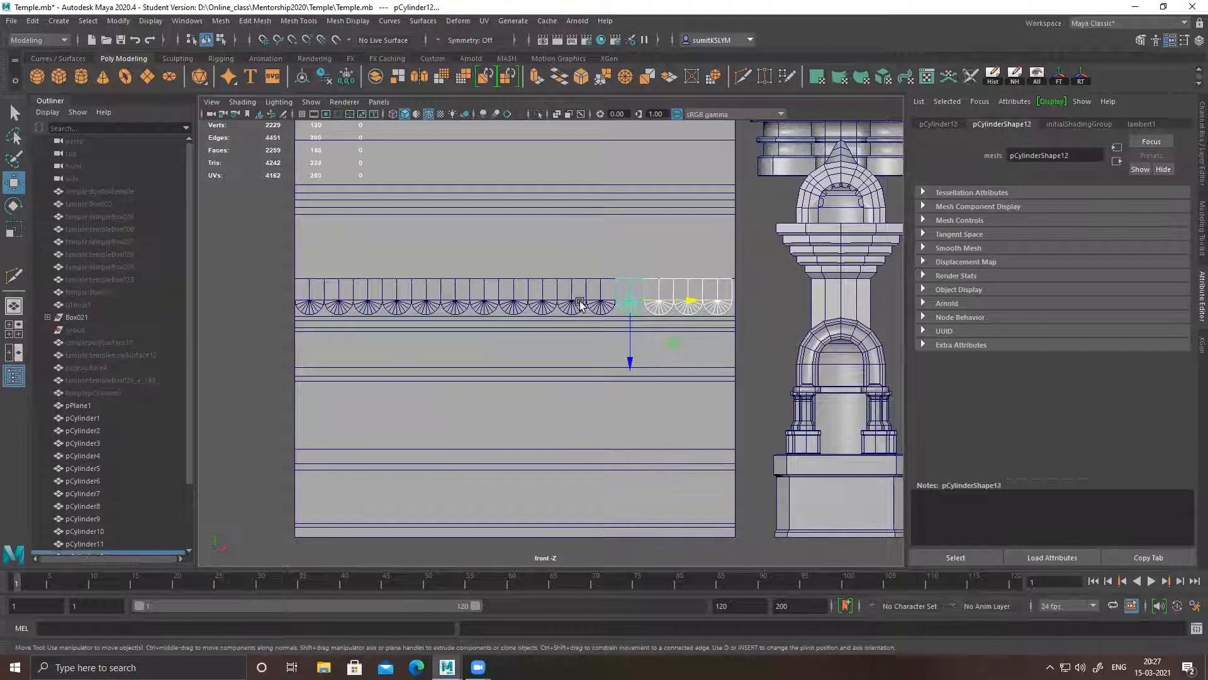
{"action": "left_click", "coordinate": [601, 309], "text": "shift"}
{"action": "left_click", "coordinate": [573, 305], "text": "shift"}
{"action": "left_click", "coordinate": [542, 303], "text": "shift"}
{"action": "left_click", "coordinate": [512, 302], "text": "shift"}
{"action": "left_click", "coordinate": [484, 307], "text": "shift"}
{"action": "left_click", "coordinate": [454, 306], "text": "shift"}
{"action": "left_click", "coordinate": [426, 305], "text": "shift"}
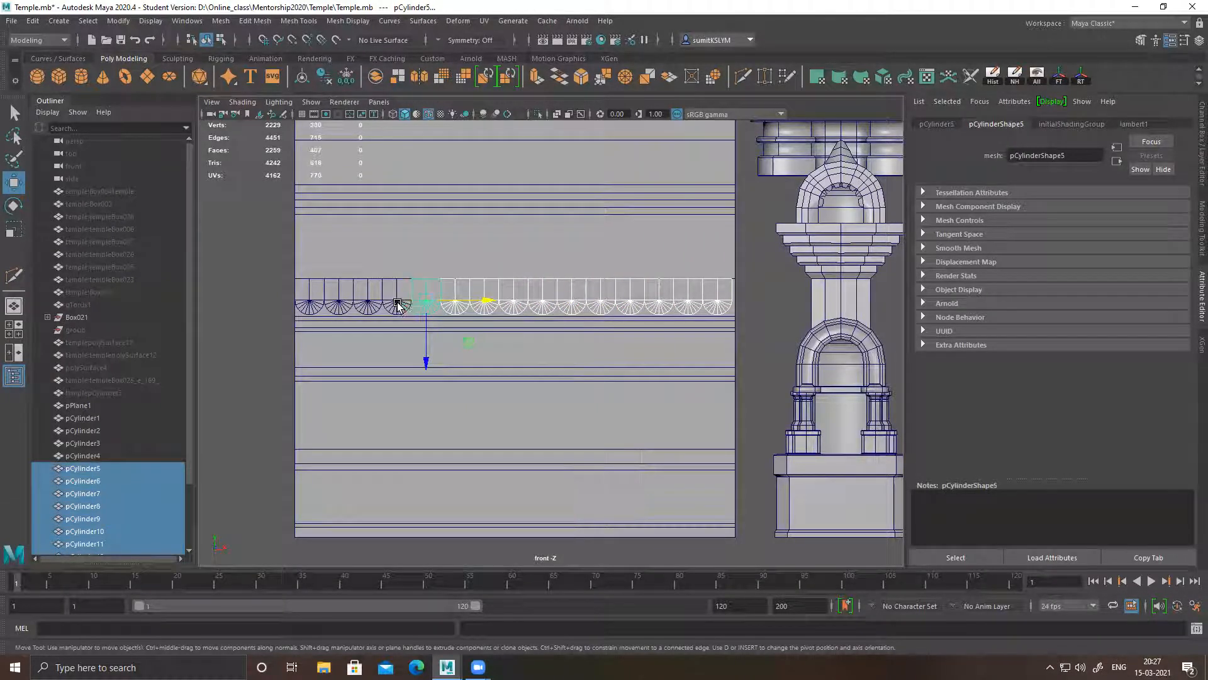
{"action": "left_click", "coordinate": [397, 304], "text": "shift"}
{"action": "left_click", "coordinate": [368, 302], "text": "shift"}
{"action": "left_click", "coordinate": [340, 303], "text": "shift"}
{"action": "left_click", "coordinate": [319, 308], "text": "shift"}
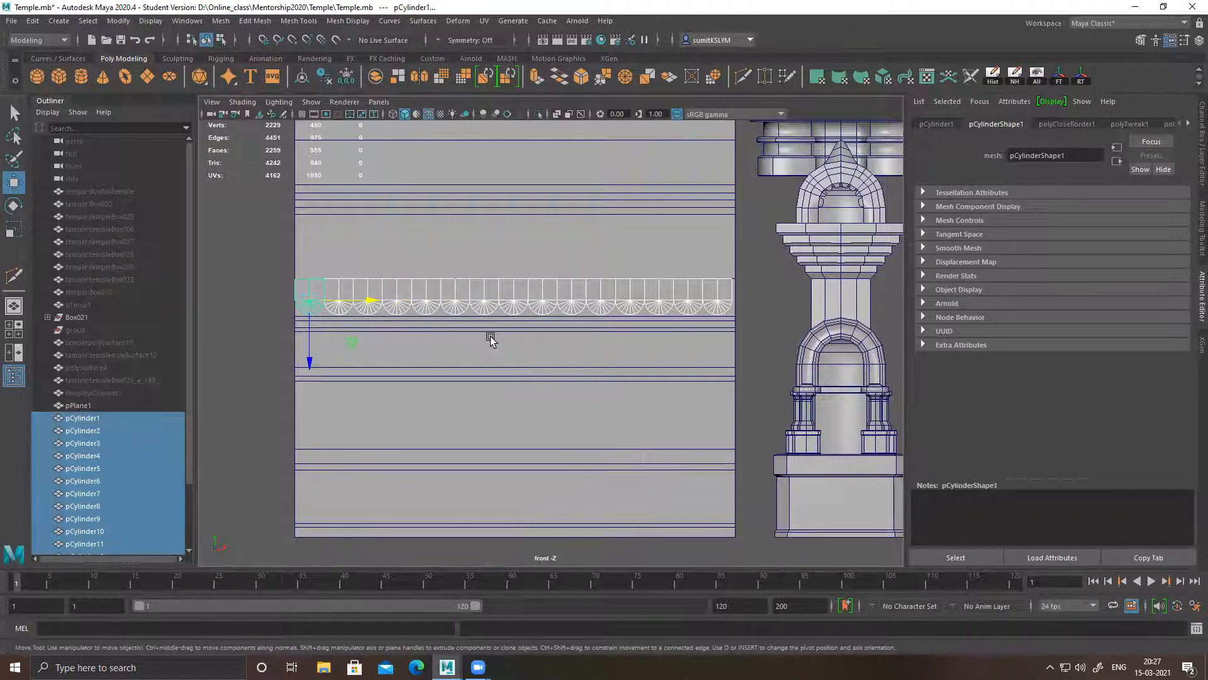
Try to scale the selected pieces along X to close the gap at the wall plane's edge, and undo the scaling
{"action": "key", "text": "r"}
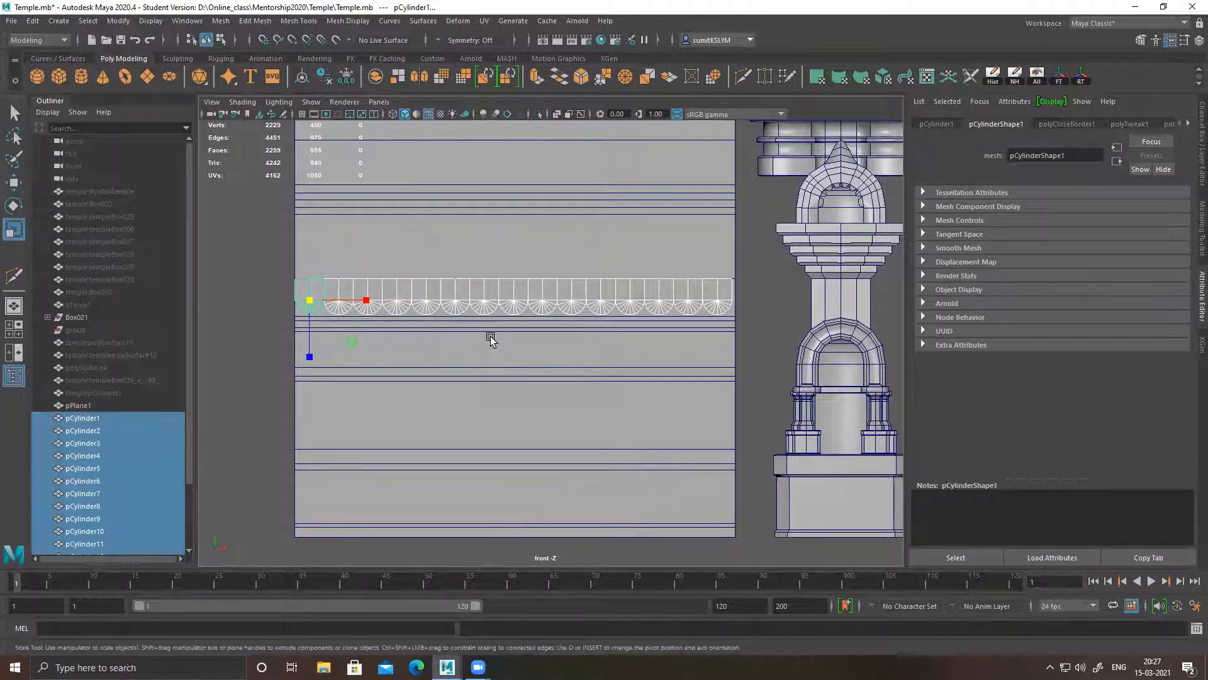
{"action": "left_click", "coordinate": [367, 300]}
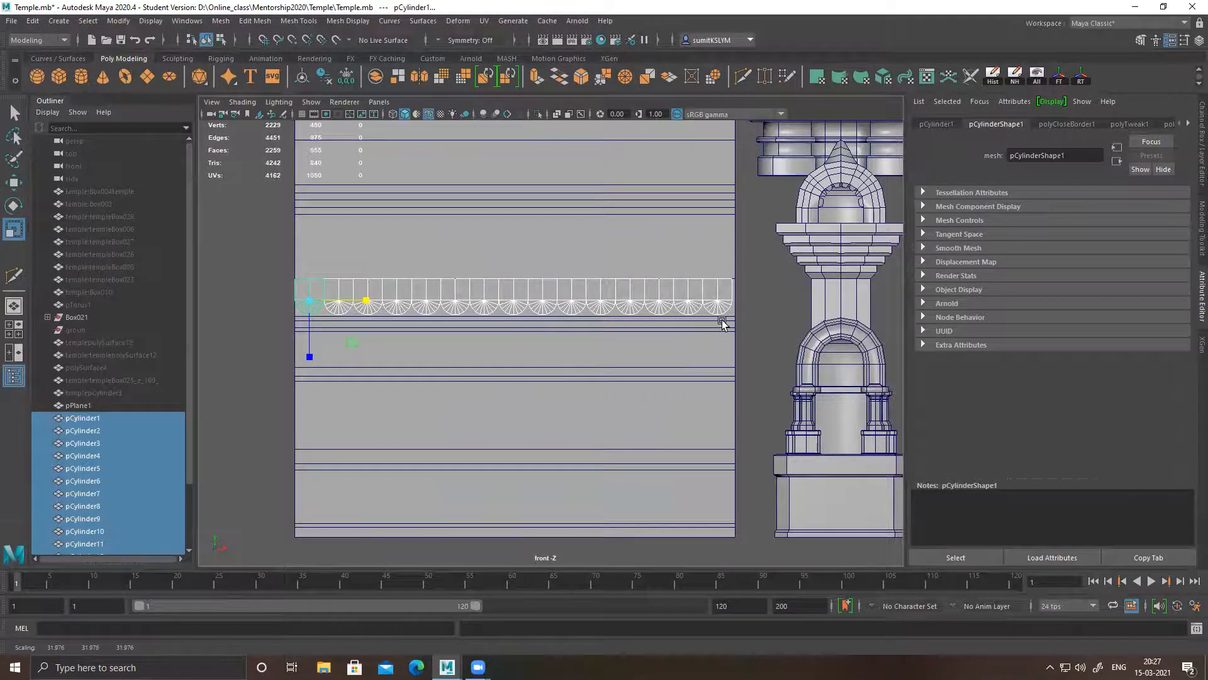
{"action": "scroll", "coordinate": [721, 323], "scroll_direction": "up", "scroll_amount": 10}
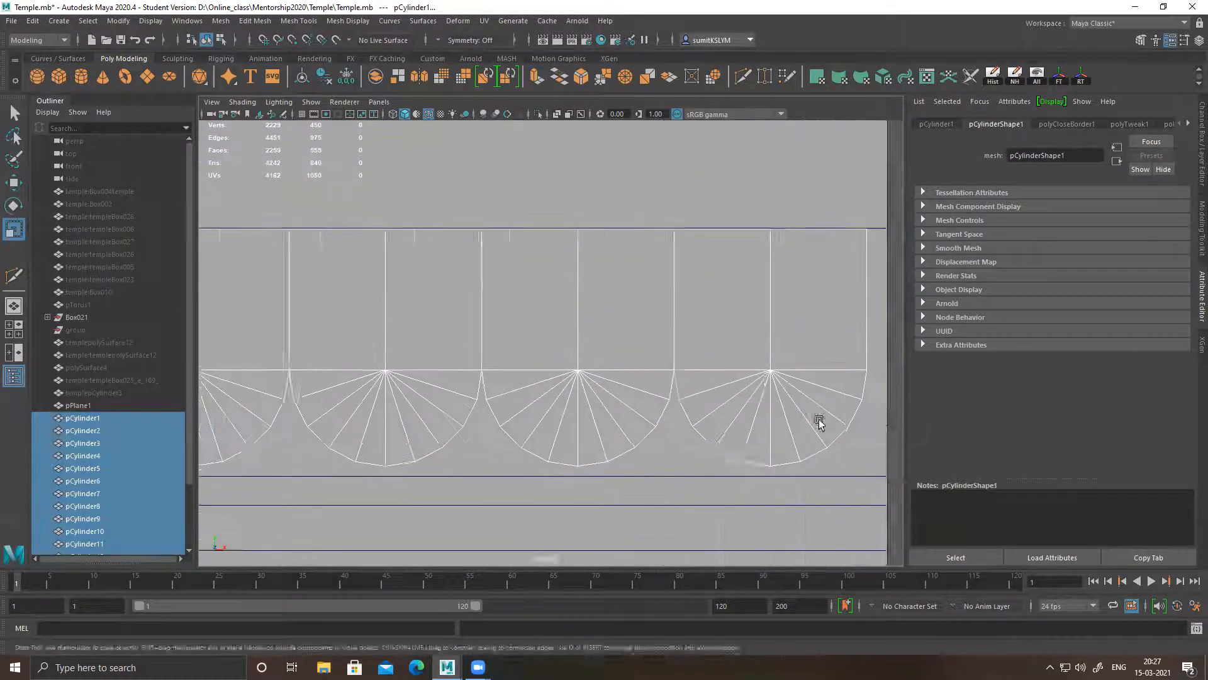
{"action": "scroll", "coordinate": [661, 421], "scroll_direction": "up", "scroll_amount": 3}
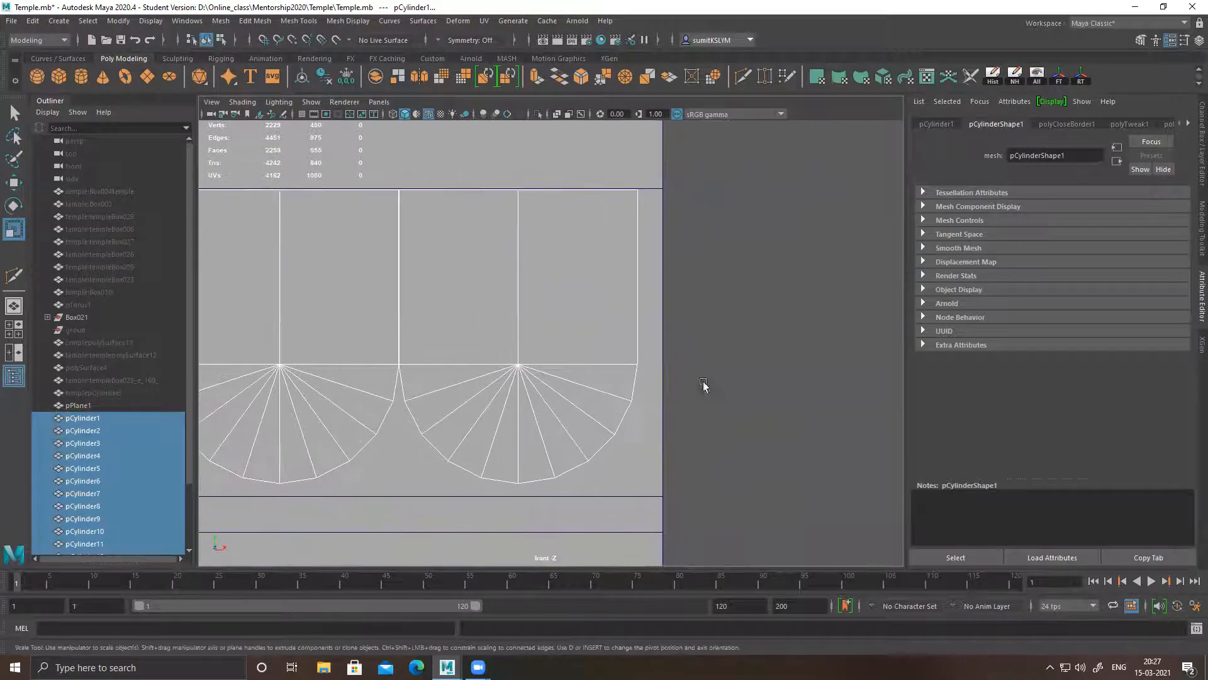
{"action": "middle_click", "coordinate": [720, 359]}
{"action": "middle_click_drag", "start_coordinate": [720, 358], "coordinate": [736, 357]}
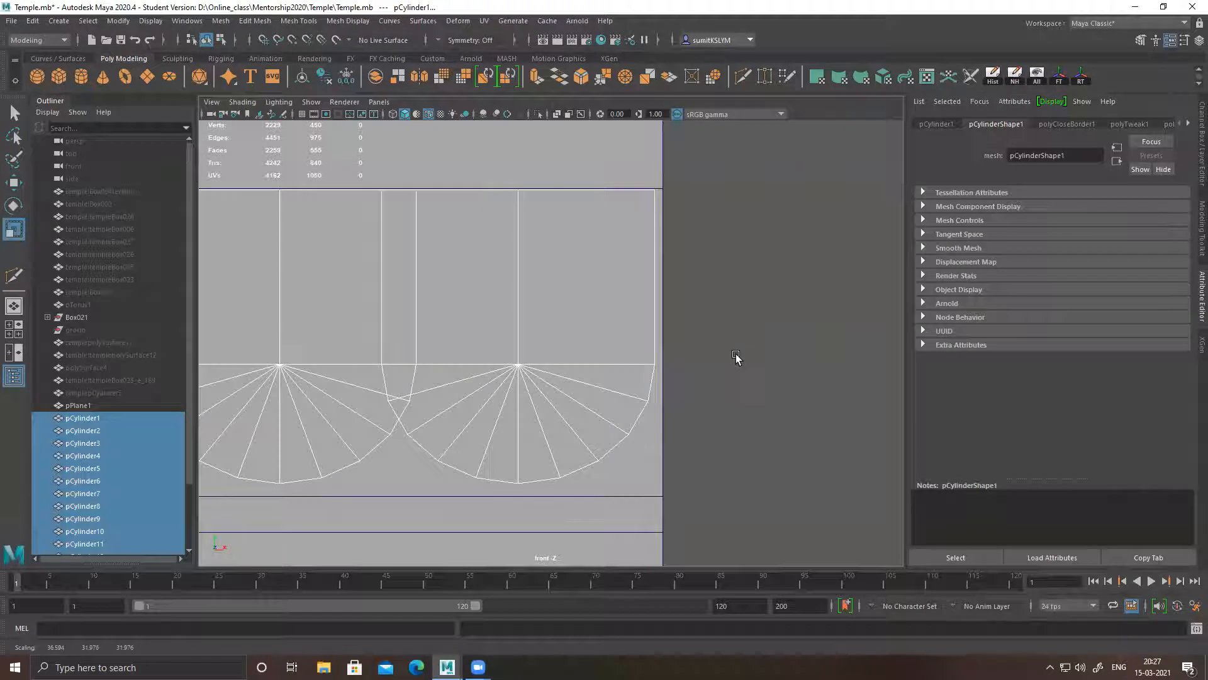
{"action": "key", "text": "ctrl+z"}
Combine all the selected scalloped pieces into a single mesh
{"action": "scroll", "coordinate": [317, 330], "scroll_direction": "down", "scroll_amount": 5}
{"action": "scroll", "coordinate": [326, 348], "scroll_direction": "down", "scroll_amount": 5}
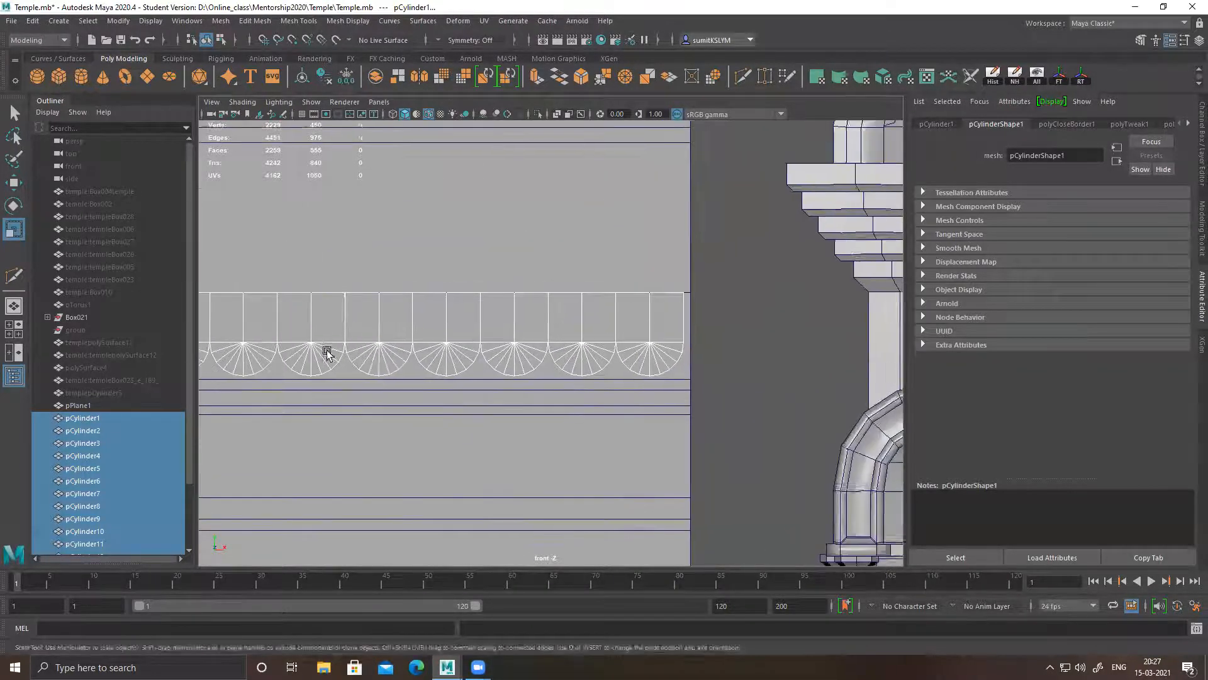
{"action": "left_click", "coordinate": [376, 76]}
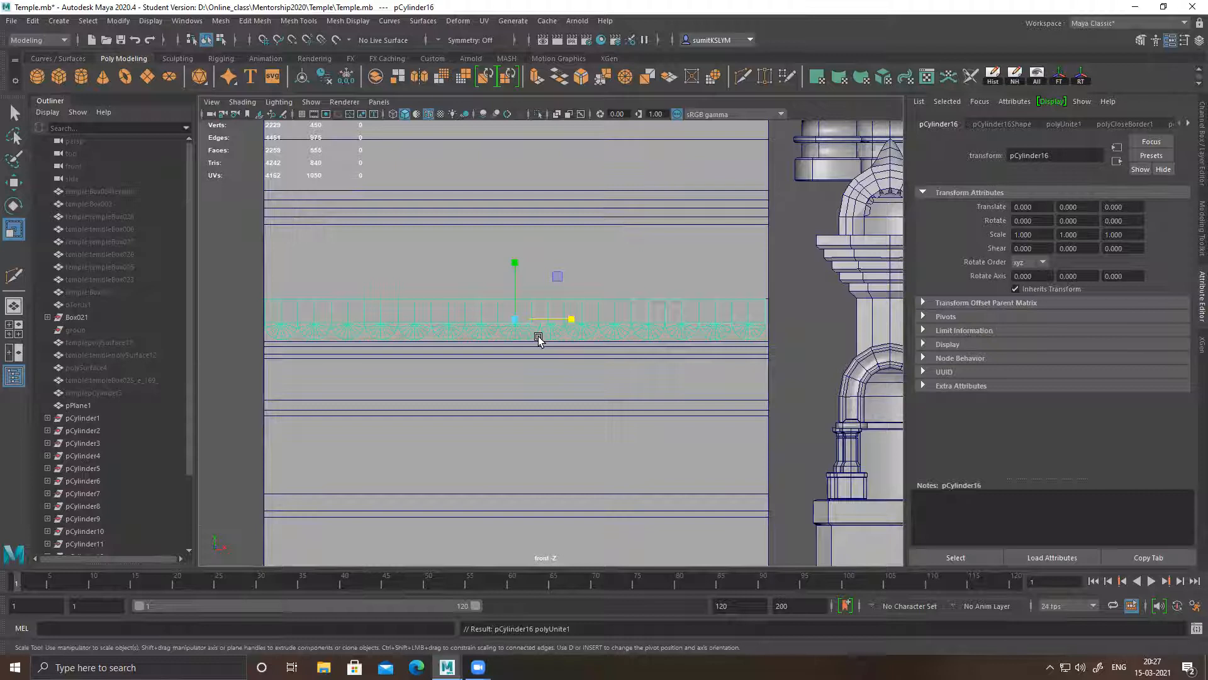
Snap the combined scalloped strip's pivot to its upper corner vertex at the end farthest from the pillar
{"action": "key", "text": "d"}
{"action": "key", "text": "v"}
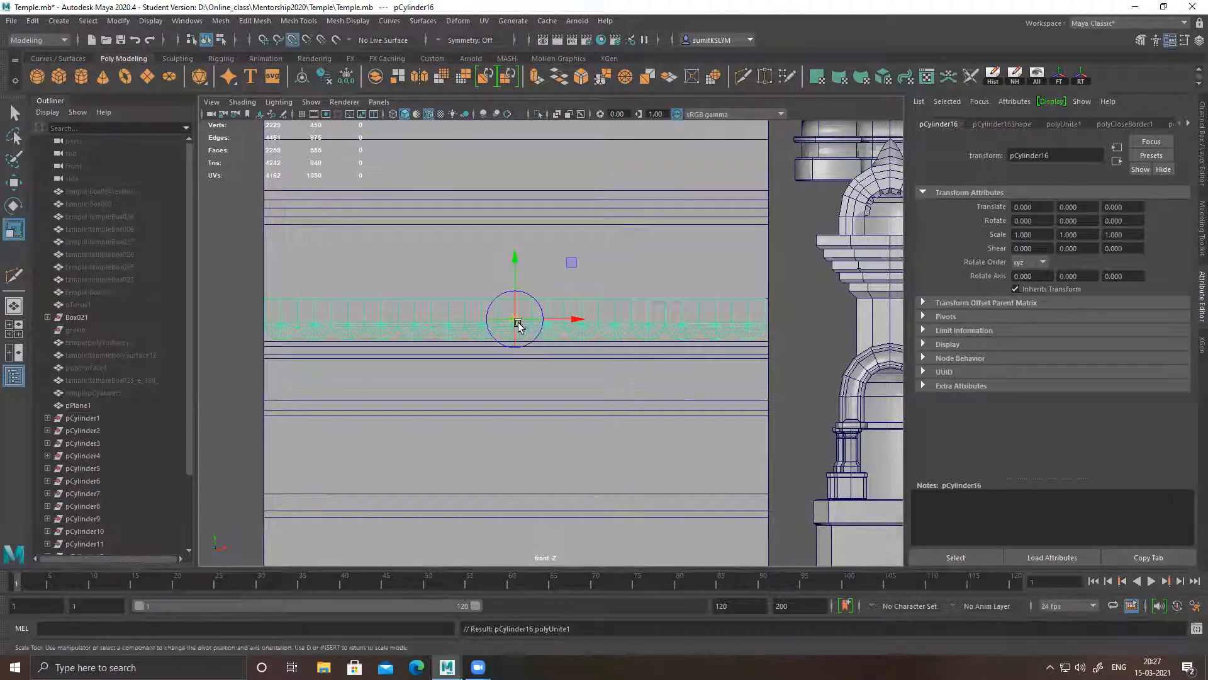
{"action": "left_click_drag", "start_coordinate": [513, 319], "coordinate": [272, 307]}
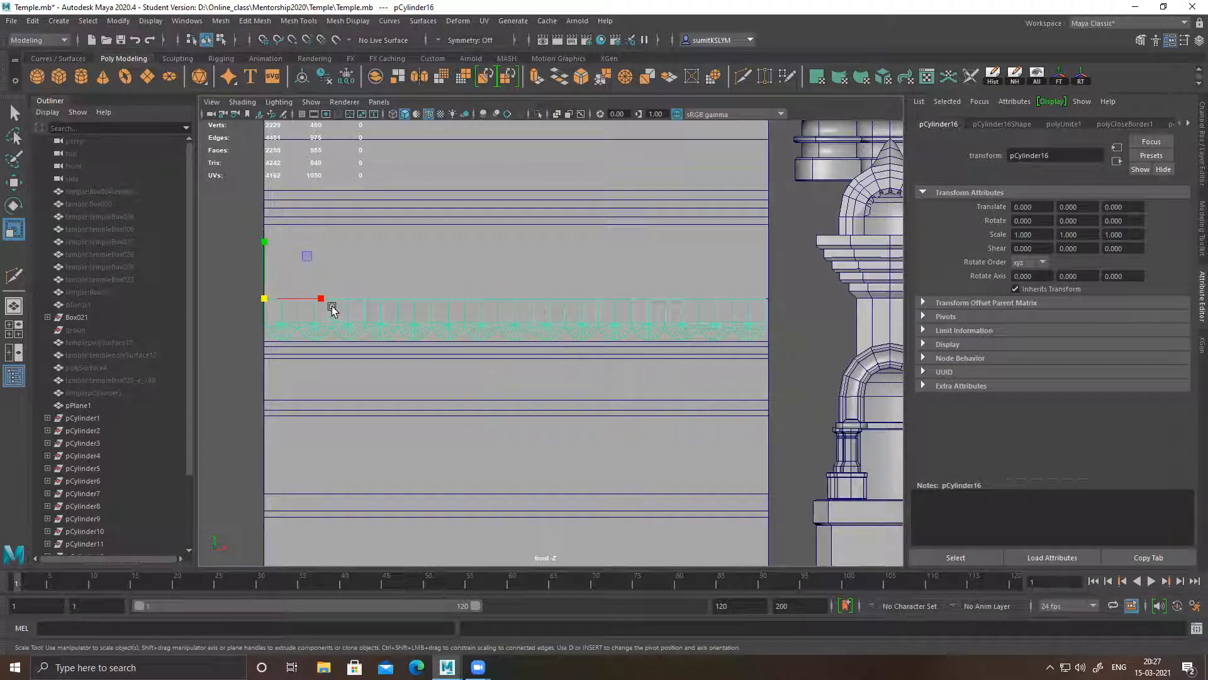
Scale the combined scalloped strip along X to 1.006 so its end meets the wall plane's edge nearest the pillar
{"action": "middle_click_drag", "start_coordinate": [693, 337], "coordinate": [521, 350], "text": "alt"}
{"action": "right_click_drag", "start_coordinate": [520, 351], "coordinate": [881, 520], "text": "alt"}
{"action": "middle_click_drag", "start_coordinate": [714, 340], "coordinate": [594, 377], "text": "alt"}
{"action": "right_click_drag", "start_coordinate": [593, 378], "coordinate": [856, 517], "text": "alt"}
{"action": "middle_click_drag", "start_coordinate": [691, 307], "coordinate": [692, 308]}
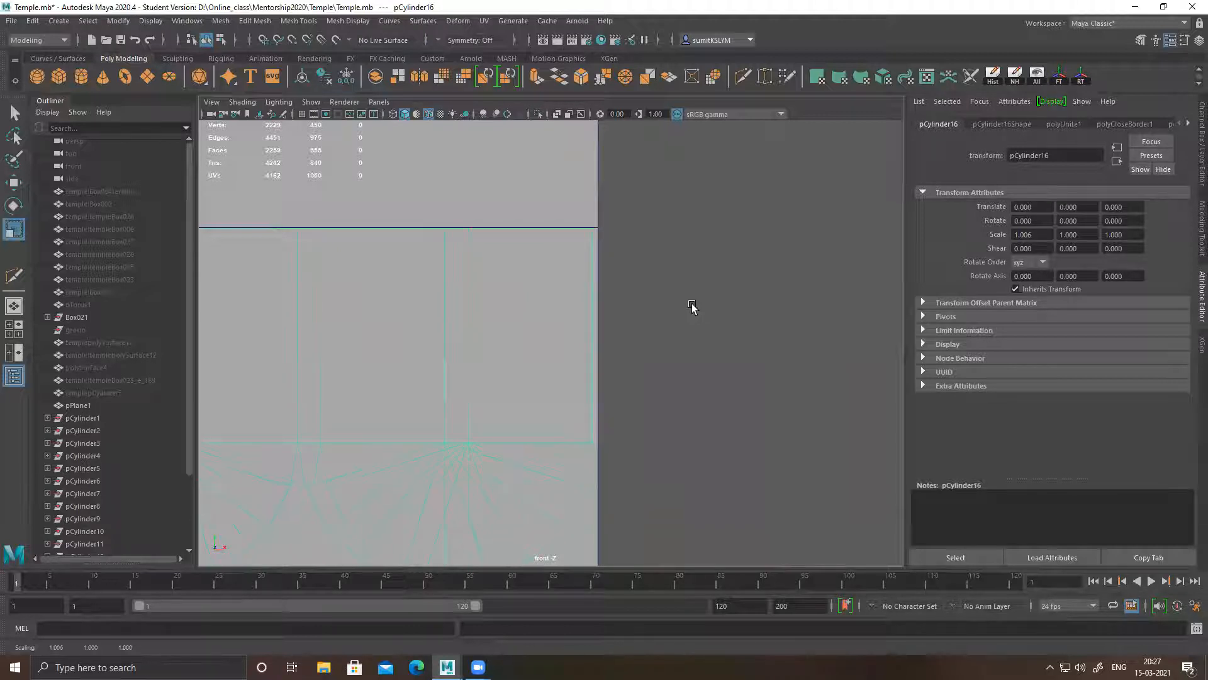
{"action": "scroll", "coordinate": [717, 353], "scroll_direction": "down", "scroll_amount": 8}
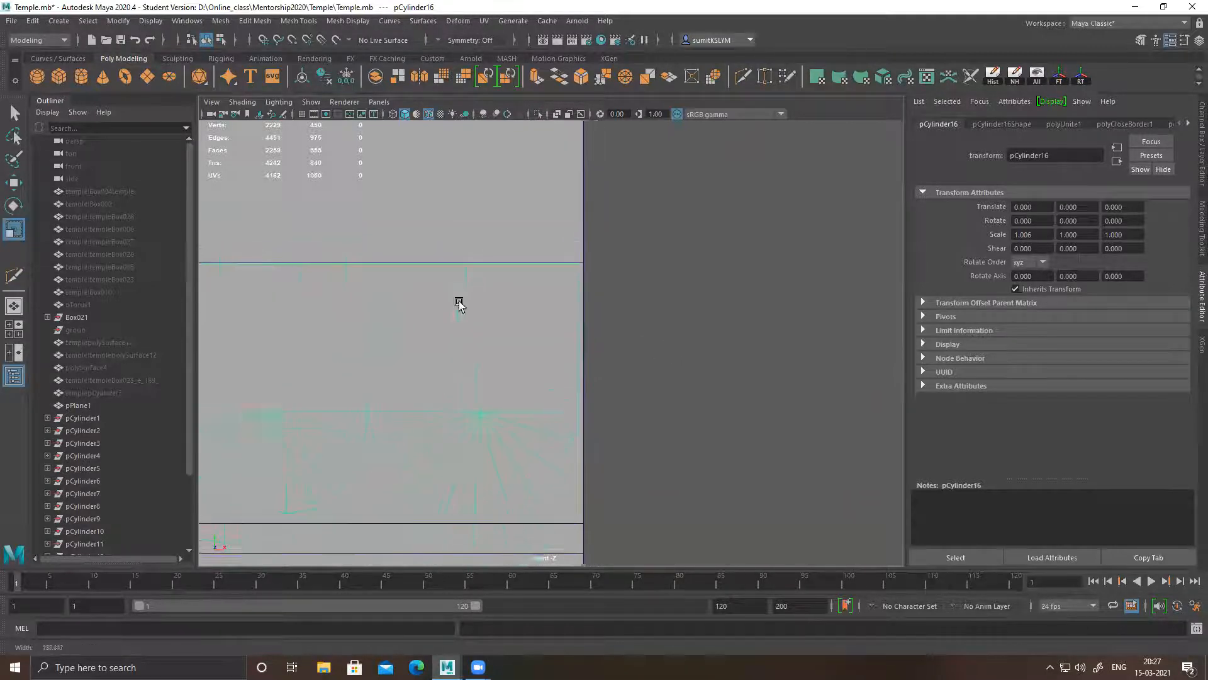
{"action": "middle_click_drag", "start_coordinate": [373, 301], "coordinate": [718, 283], "text": "alt"}
{"action": "scroll", "coordinate": [718, 283], "scroll_direction": "down", "scroll_amount": 4}
Select all faces of one scalloped piece within the combined strip and nudge it slightly along X to even its spacing
{"action": "middle_click_drag", "start_coordinate": [409, 253], "coordinate": [690, 245], "text": "alt"}
{"action": "middle_click_drag", "start_coordinate": [378, 269], "coordinate": [932, 268], "text": "alt"}
{"action": "right_click_drag", "start_coordinate": [358, 240], "coordinate": [640, 334], "text": "alt"}
{"action": "right_click_drag", "start_coordinate": [477, 281], "coordinate": [92, 289], "text": "alt"}
{"action": "middle_click_drag", "start_coordinate": [652, 328], "coordinate": [205, 303], "text": "alt"}
{"action": "middle_click_drag", "start_coordinate": [850, 243], "coordinate": [421, 278], "text": "alt"}
{"action": "right_click_drag", "start_coordinate": [453, 289], "coordinate": [686, 333], "text": "alt"}
{"action": "right_click_drag", "start_coordinate": [412, 210], "coordinate": [636, 115]}
{"action": "right_click_drag", "start_coordinate": [461, 206], "coordinate": [460, 236]}
{"action": "double_click", "coordinate": [459, 232]}
{"action": "key", "text": "w"}
{"action": "left_click_drag", "start_coordinate": [508, 289], "coordinate": [511, 292]}
Nudge further scalloped pieces along X one at a time, selecting each piece's faces, to even the strip's remaining spacing
{"action": "middle_click_drag", "start_coordinate": [269, 291], "coordinate": [493, 284], "text": "alt"}
{"action": "double_click", "coordinate": [473, 272]}
{"action": "left_click_drag", "start_coordinate": [539, 288], "coordinate": [543, 288]}
{"action": "middle_click_drag", "start_coordinate": [393, 288], "coordinate": [635, 282], "text": "alt"}
{"action": "double_click", "coordinate": [536, 260]}
{"action": "left_click_drag", "start_coordinate": [601, 282], "coordinate": [602, 282]}
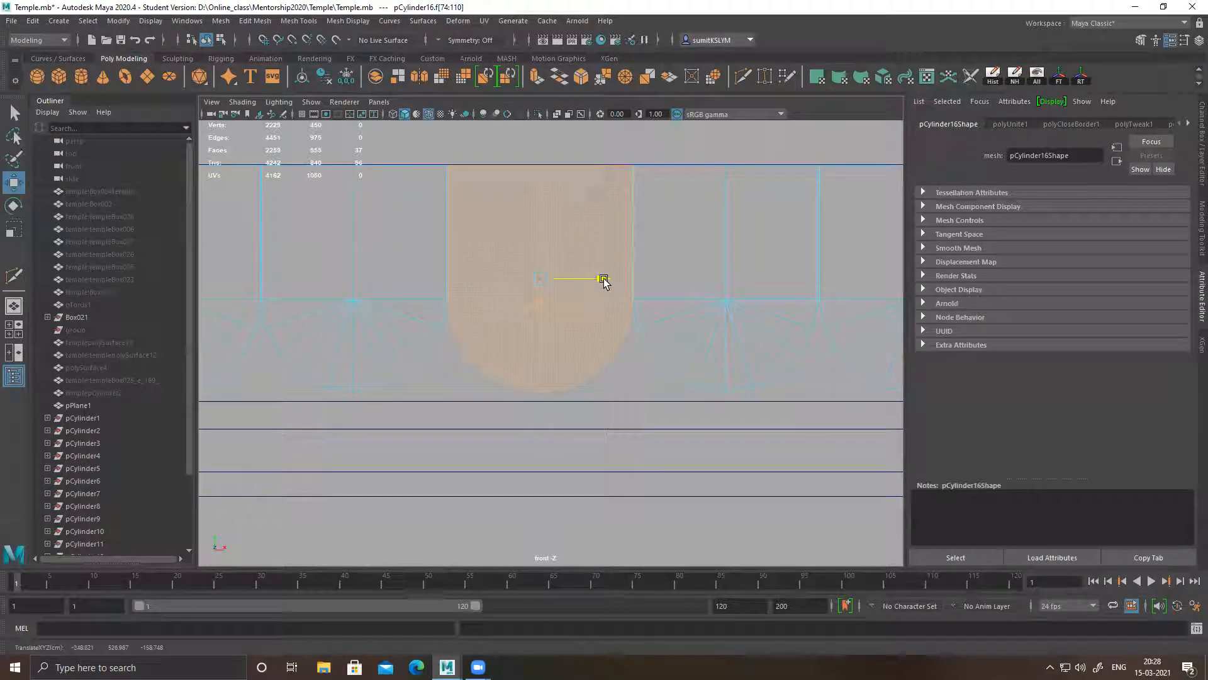
{"action": "middle_click_drag", "start_coordinate": [434, 283], "coordinate": [565, 285], "text": "alt"}
{"action": "double_click", "coordinate": [494, 251]}
{"action": "left_click_drag", "start_coordinate": [548, 280], "coordinate": [548, 279]}
Return the scalloped strip to object mode, clear the selection and switch to the perspective view of the wall
{"action": "right_click_drag", "start_coordinate": [666, 305], "coordinate": [519, 168], "text": "alt"}
{"action": "right_click_drag", "start_coordinate": [658, 284], "coordinate": [454, 252], "text": "alt"}
{"action": "left_click", "coordinate": [773, 307]}
{"action": "right_click_drag", "start_coordinate": [797, 347], "coordinate": [434, 296], "text": "alt"}
{"action": "left_click_drag", "start_coordinate": [435, 296], "coordinate": [472, 378], "text": "alt"}
{"action": "key", "text": "space"}
{"action": "key", "text": "space"}
{"action": "left_click_drag", "start_coordinate": [611, 305], "coordinate": [620, 333], "text": "alt"}
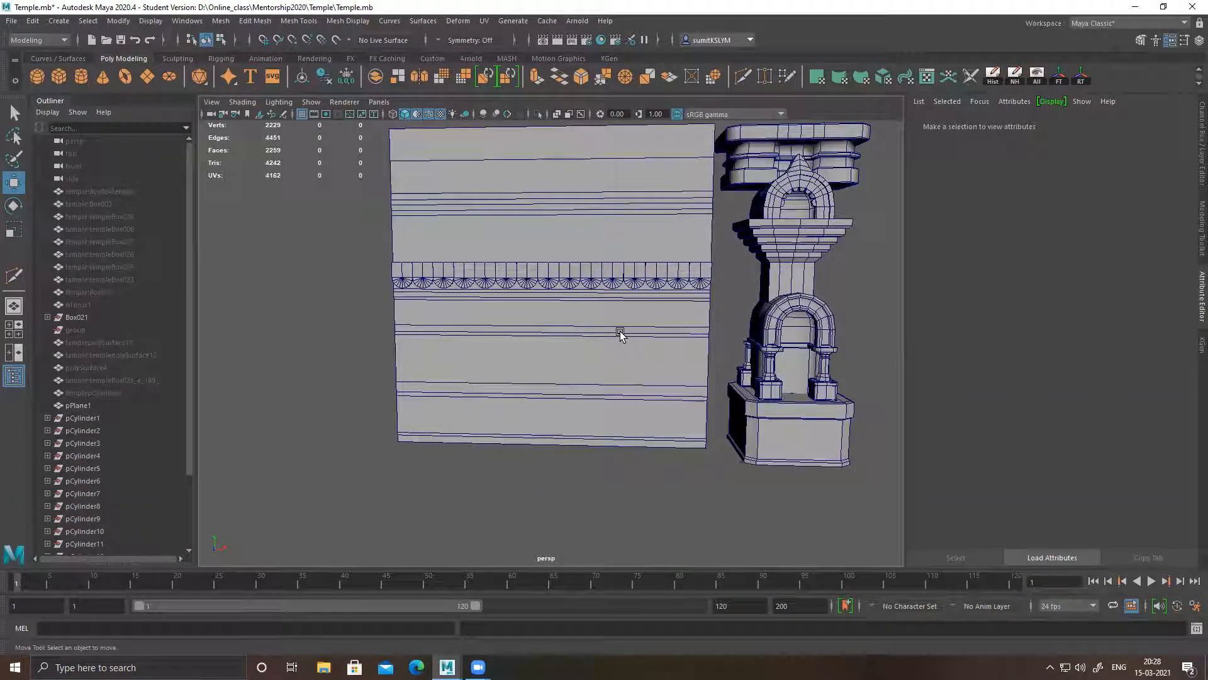
Create a polygon cube, place it at X -701.430, Y 81.744 near the wall's base, and scale it uniformly to 101.741
{"action": "left_click_drag", "start_coordinate": [510, 396], "coordinate": [475, 350], "text": "alt"}
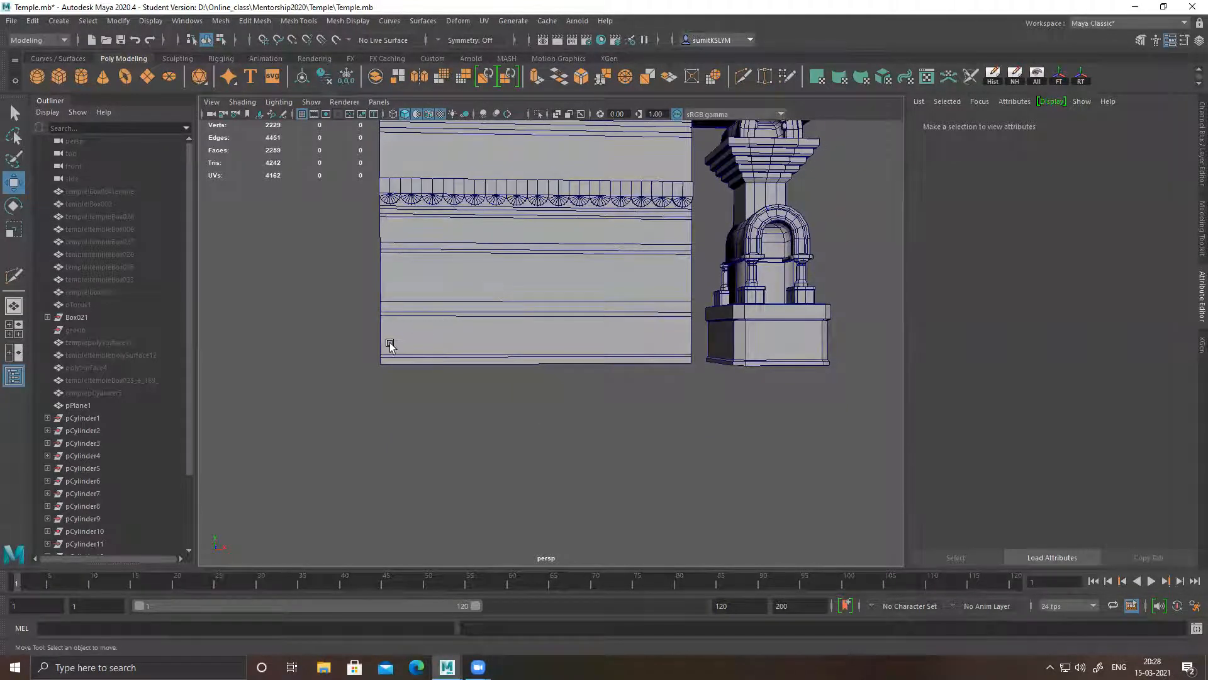
{"action": "left_click", "coordinate": [58, 76]}
{"action": "left_click_drag", "start_coordinate": [791, 369], "coordinate": [552, 367]}
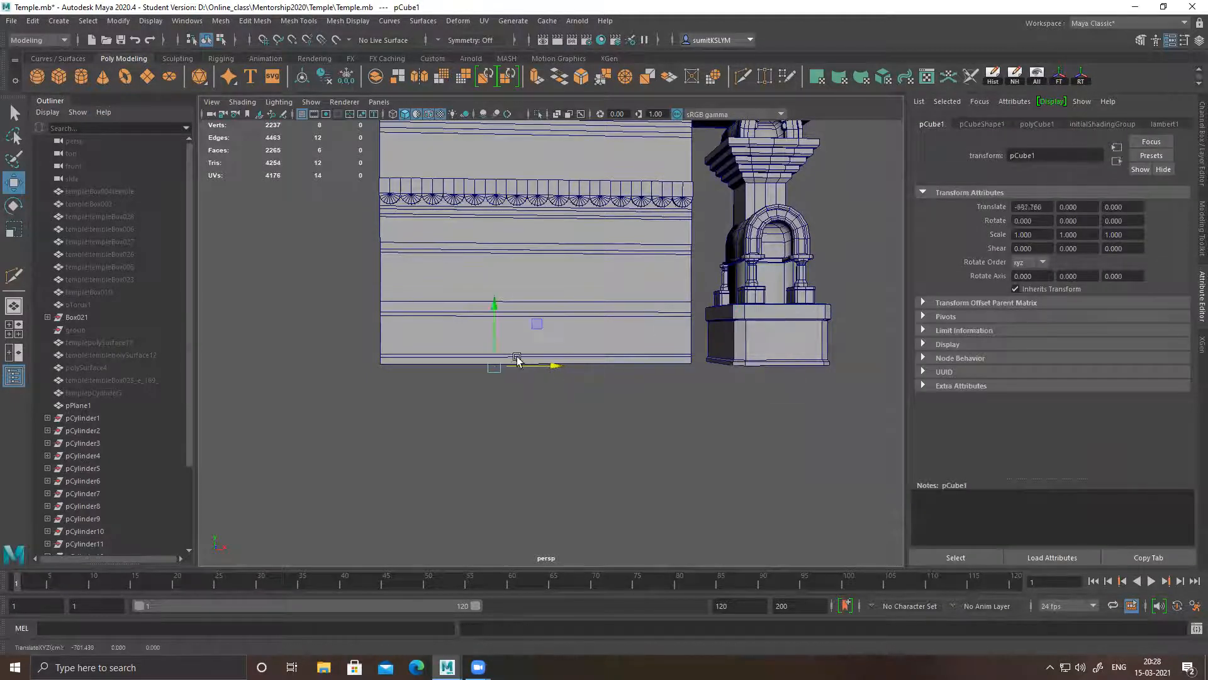
{"action": "left_click_drag", "start_coordinate": [494, 338], "coordinate": [524, 324]}
{"action": "key", "text": "r"}
{"action": "key", "text": "space"}
{"action": "key", "text": "space"}
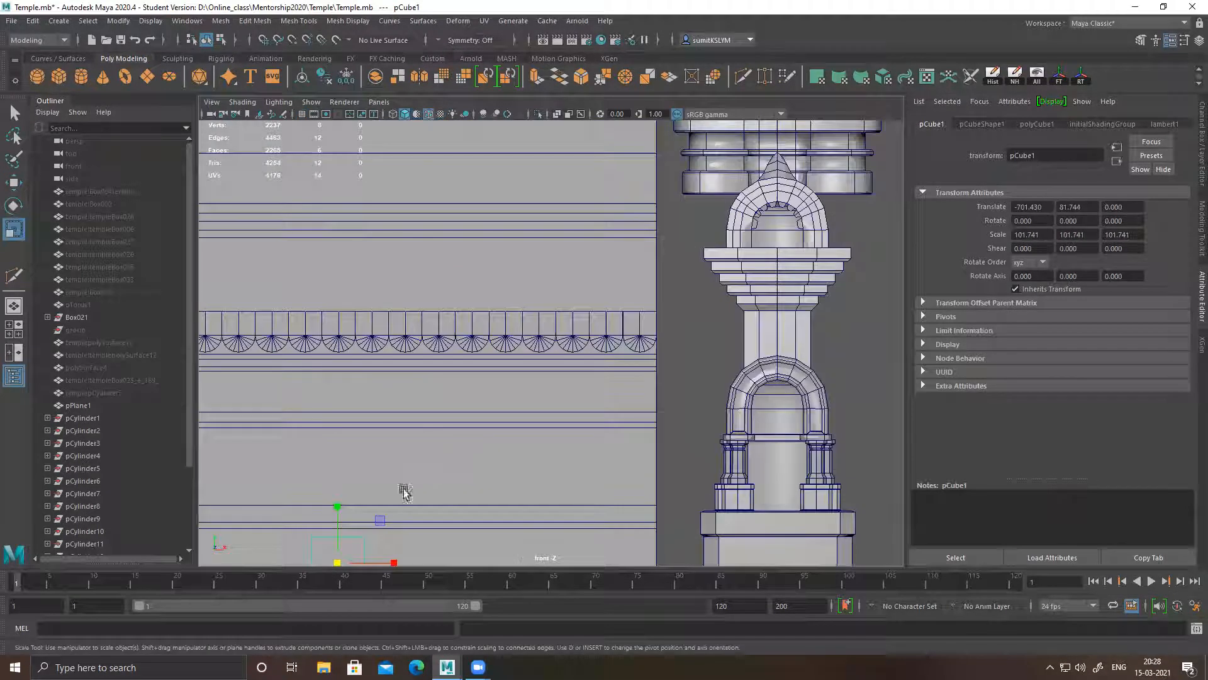
Scale the cube to 107.394 in Y and 65.567 in X, and raise it to Y 90.087 between the lower mouldings
{"action": "middle_click_drag", "start_coordinate": [378, 495], "coordinate": [532, 326], "text": "alt"}
{"action": "right_click_drag", "start_coordinate": [532, 324], "coordinate": [709, 401], "text": "alt"}
{"action": "middle_click_drag", "start_coordinate": [560, 447], "coordinate": [676, 361], "text": "alt"}
{"action": "left_click_drag", "start_coordinate": [615, 275], "coordinate": [617, 269]}
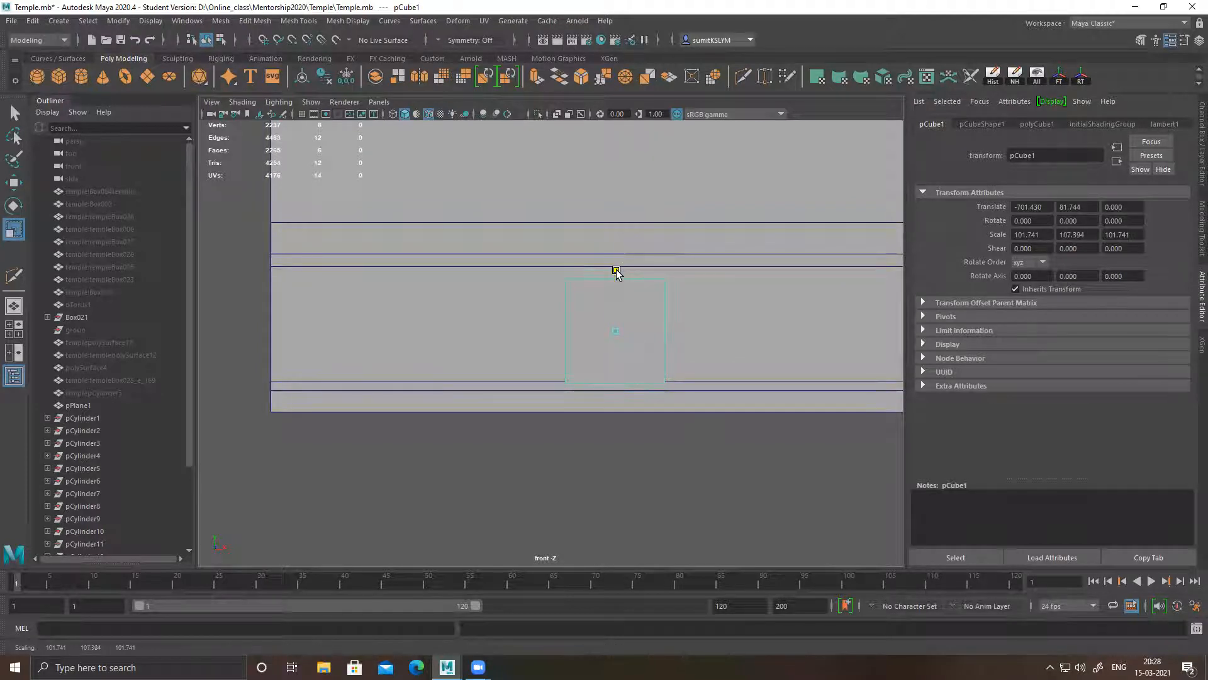
{"action": "left_click_drag", "start_coordinate": [674, 332], "coordinate": [652, 338]}
{"action": "key", "text": "w"}
{"action": "left_click_drag", "start_coordinate": [616, 271], "coordinate": [616, 264]}
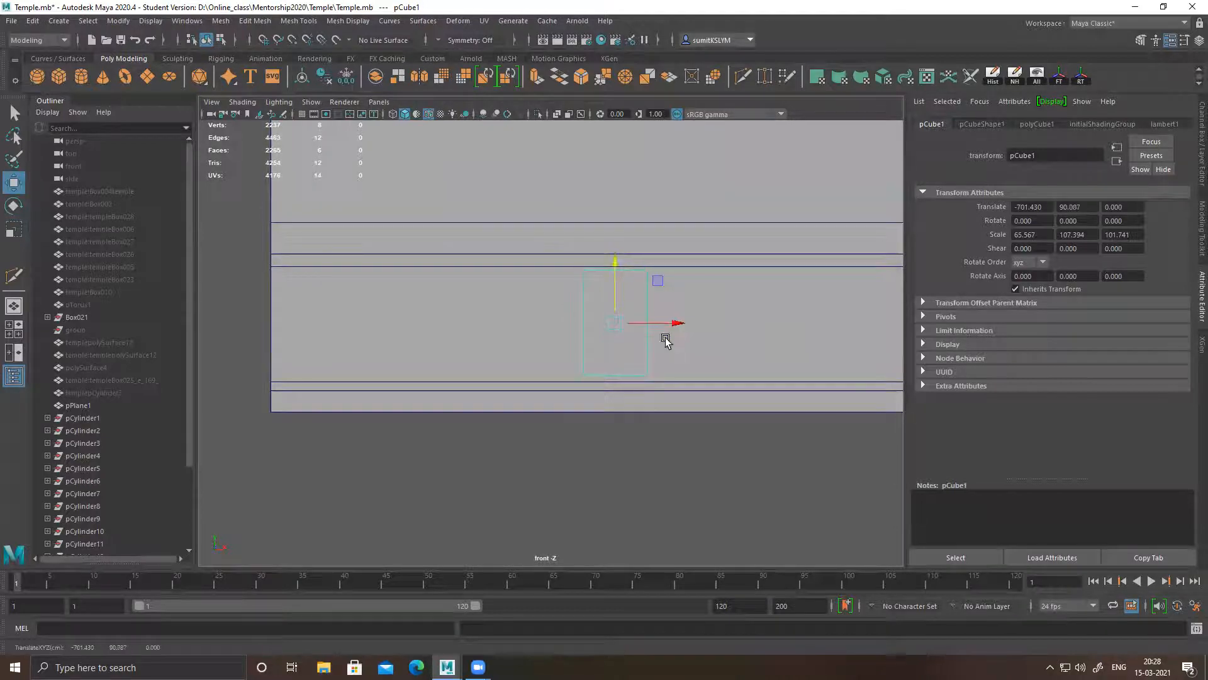
Move the block to the wall's outer edge at X -1017.583 and centre it between the moulding lines at Y 88.521
{"action": "left_click_drag", "start_coordinate": [667, 327], "coordinate": [367, 330]}
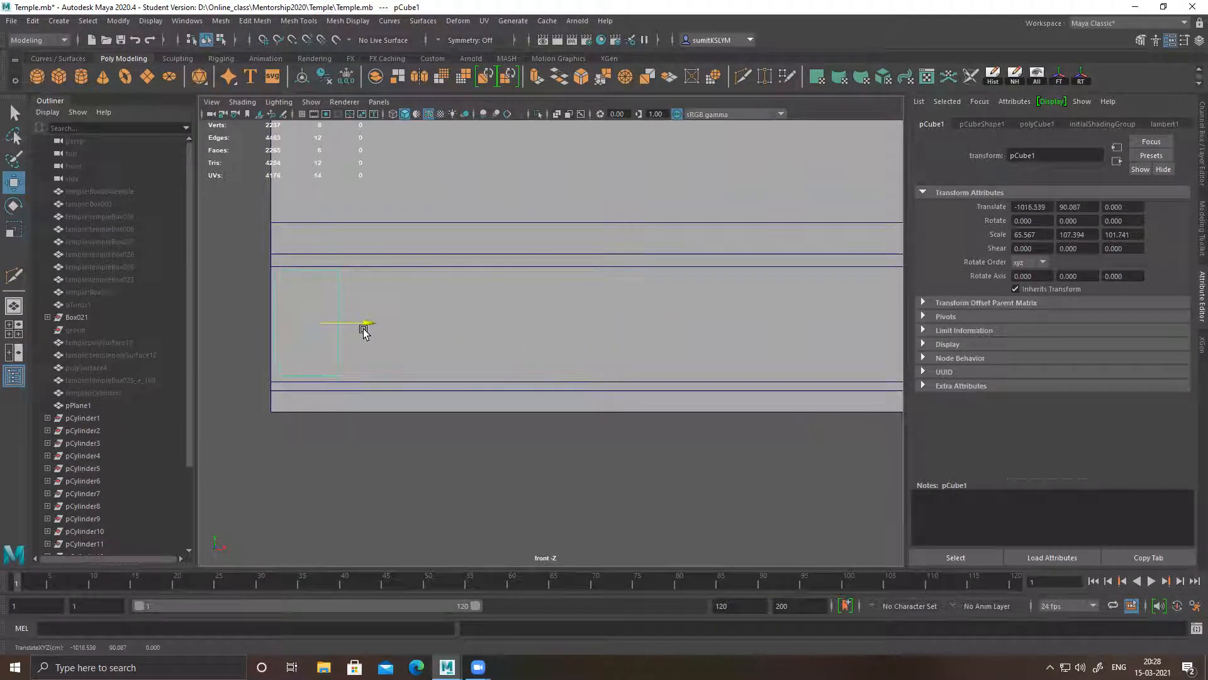
{"action": "middle_click_drag", "start_coordinate": [375, 346], "coordinate": [606, 314], "text": "alt"}
{"action": "right_click_drag", "start_coordinate": [540, 277], "coordinate": [691, 318], "text": "alt"}
{"action": "middle_click_drag", "start_coordinate": [691, 318], "coordinate": [686, 406], "text": "alt"}
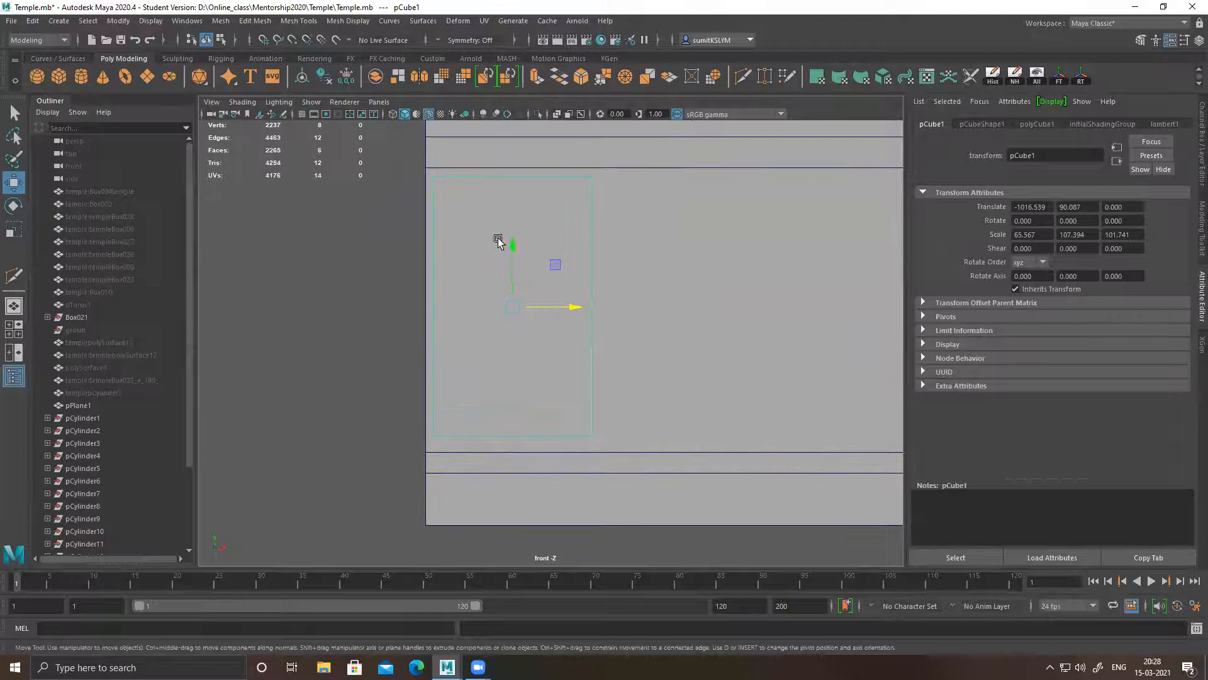
{"action": "left_click_drag", "start_coordinate": [511, 247], "coordinate": [511, 249]}
{"action": "left_click_drag", "start_coordinate": [571, 310], "coordinate": [568, 310]}
Duplicate the block thirteen times along X, about 70 units apart, to fill the band across the wall's base
{"action": "middle_click_drag", "start_coordinate": [645, 314], "coordinate": [556, 353], "text": "alt"}
{"action": "left_click_drag", "start_coordinate": [481, 343], "coordinate": [650, 344], "text": "shift"}
{"action": "key", "text": "shift+d"}
{"action": "key", "text": "shift+d"}
{"action": "key", "text": "shift+d"}
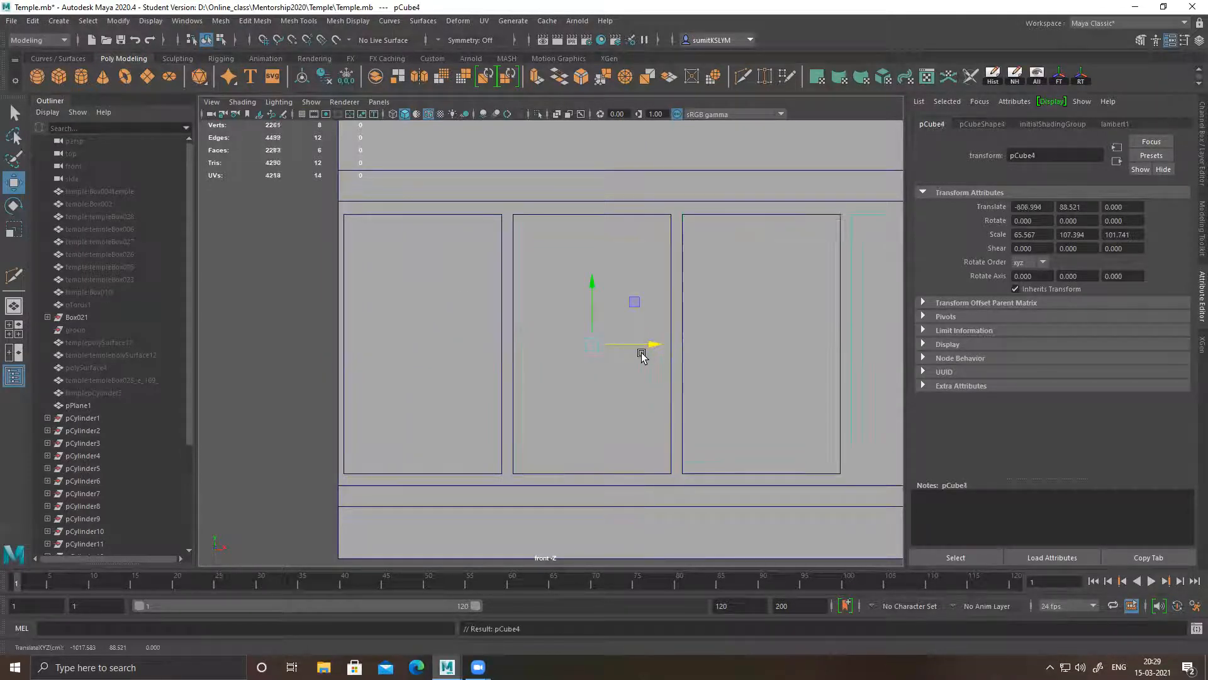
{"action": "scroll", "coordinate": [821, 411], "scroll_direction": "down", "scroll_amount": 5}
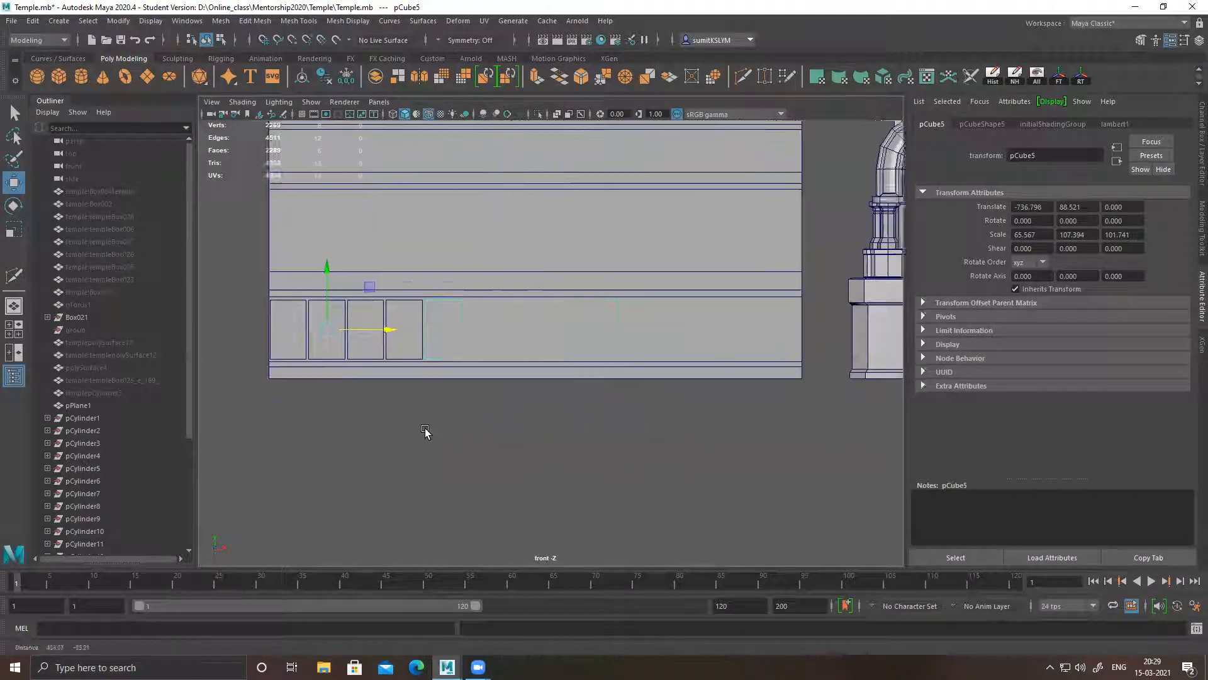
{"action": "key", "text": "shift+d"}
{"action": "key", "text": "shift+d"}
{"action": "key", "text": "shift+d"}
{"action": "key", "text": "shift+d"}
{"action": "key", "text": "shift+d"}
{"action": "key", "text": "shift+d"}
{"action": "key", "text": "shift+d"}
{"action": "key", "text": "shift+d"}
{"action": "key", "text": "shift+d"}
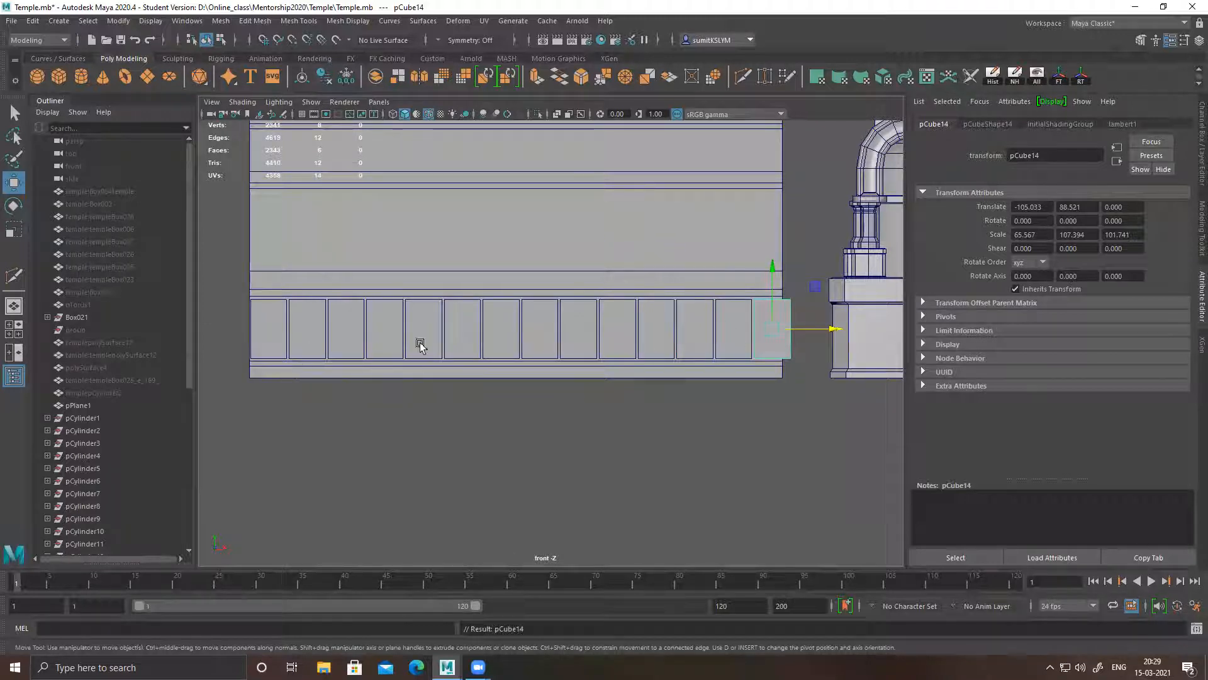
Select all fourteen blocks in the base row and combine them into a single mesh
{"action": "left_click", "coordinate": [733, 331], "text": "shift"}
{"action": "left_click", "coordinate": [695, 329], "text": "shift"}
{"action": "left_click", "coordinate": [657, 329], "text": "shift"}
{"action": "left_click", "coordinate": [617, 328], "text": "shift"}
{"action": "left_click", "coordinate": [579, 328], "text": "shift"}
{"action": "left_click", "coordinate": [528, 325], "text": "shift"}
{"action": "left_click", "coordinate": [497, 329], "text": "shift"}
{"action": "left_click", "coordinate": [457, 326], "text": "shift"}
{"action": "left_click", "coordinate": [421, 327], "text": "shift"}
{"action": "left_click", "coordinate": [385, 327], "text": "shift"}
{"action": "left_click", "coordinate": [346, 328], "text": "shift"}
{"action": "left_click", "coordinate": [312, 328], "text": "shift"}
{"action": "left_click", "coordinate": [277, 327], "text": "shift"}
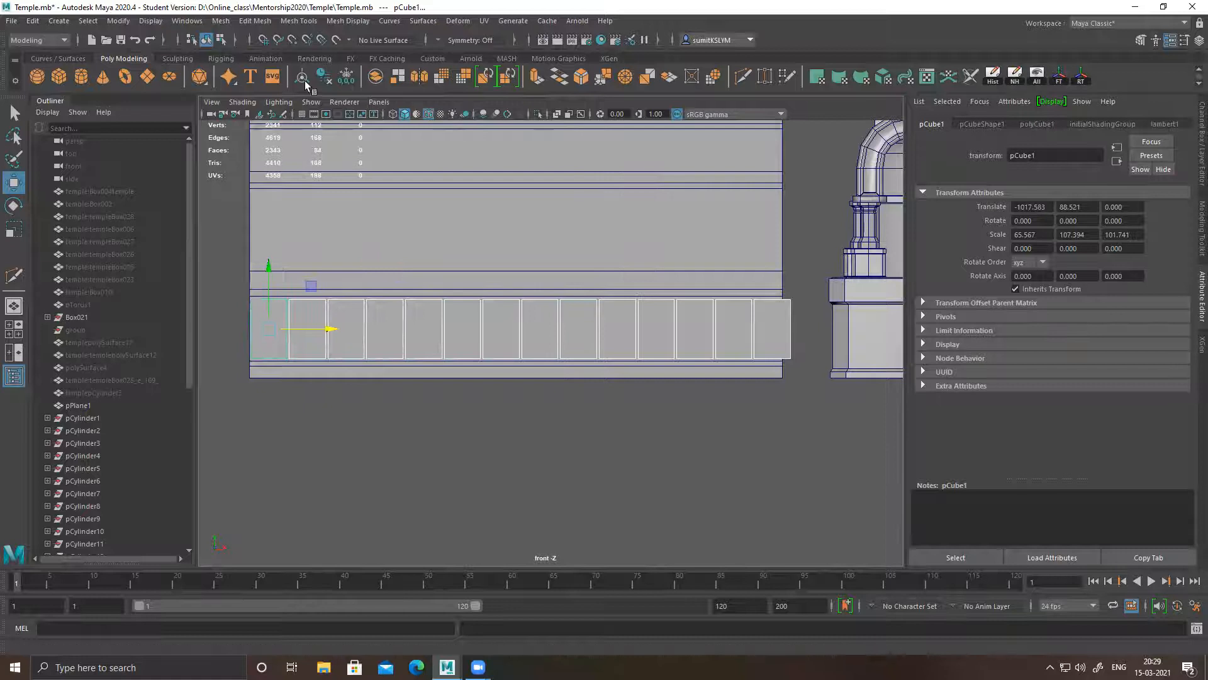
{"action": "left_click", "coordinate": [376, 76]}
Snap the block row's pivot to its lower outer corner vertex and scale the row along X to 0.989
{"action": "key", "text": "d"}
{"action": "key", "text": "v"}
{"action": "left_click_drag", "start_coordinate": [524, 332], "coordinate": [251, 360]}
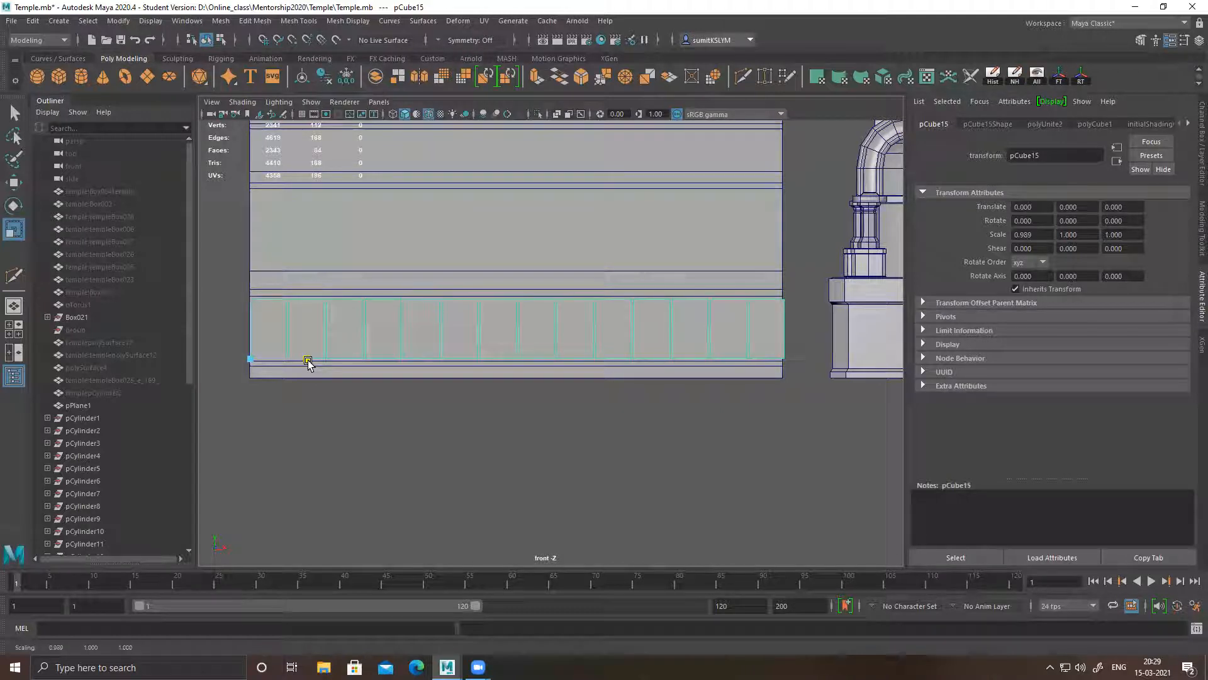
Select the block row's end vertices nearest the pillar and set the soft selection falloff mode to Volume
{"action": "middle_click_drag", "start_coordinate": [707, 323], "coordinate": [629, 332], "text": "alt"}
{"action": "right_click_drag", "start_coordinate": [629, 320], "coordinate": [569, 320]}
{"action": "left_click_drag", "start_coordinate": [758, 383], "coordinate": [759, 384]}
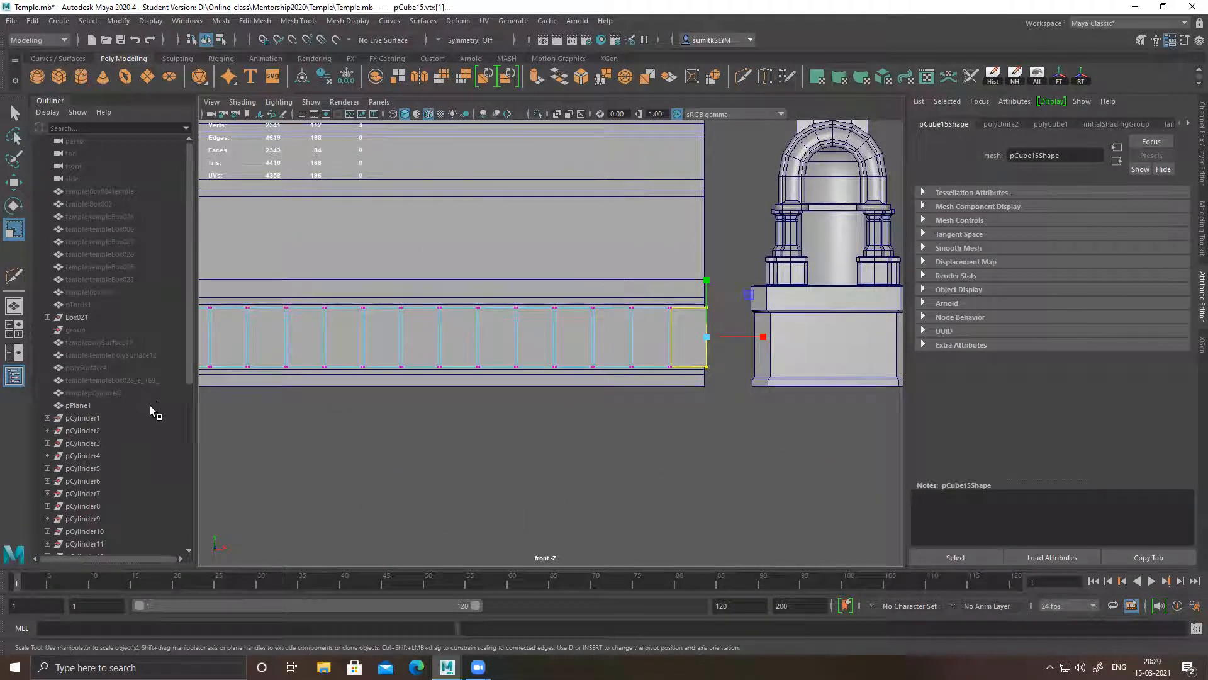
{"action": "double_click", "coordinate": [16, 232]}
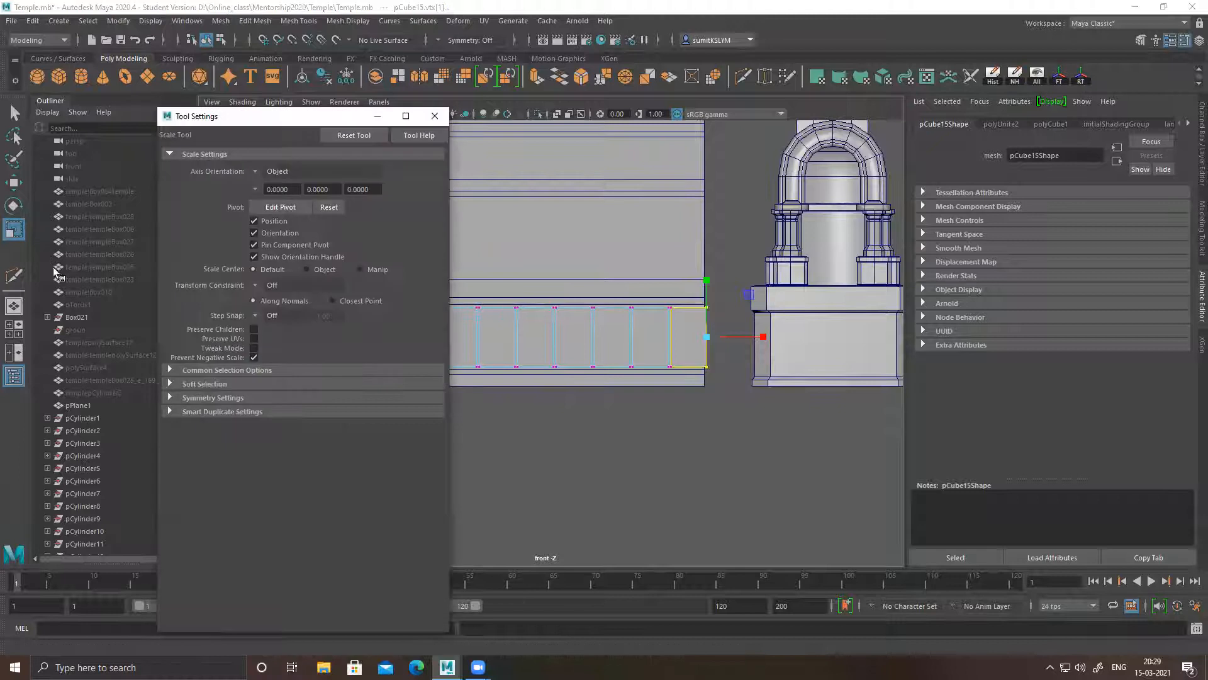
{"action": "left_click", "coordinate": [199, 385]}
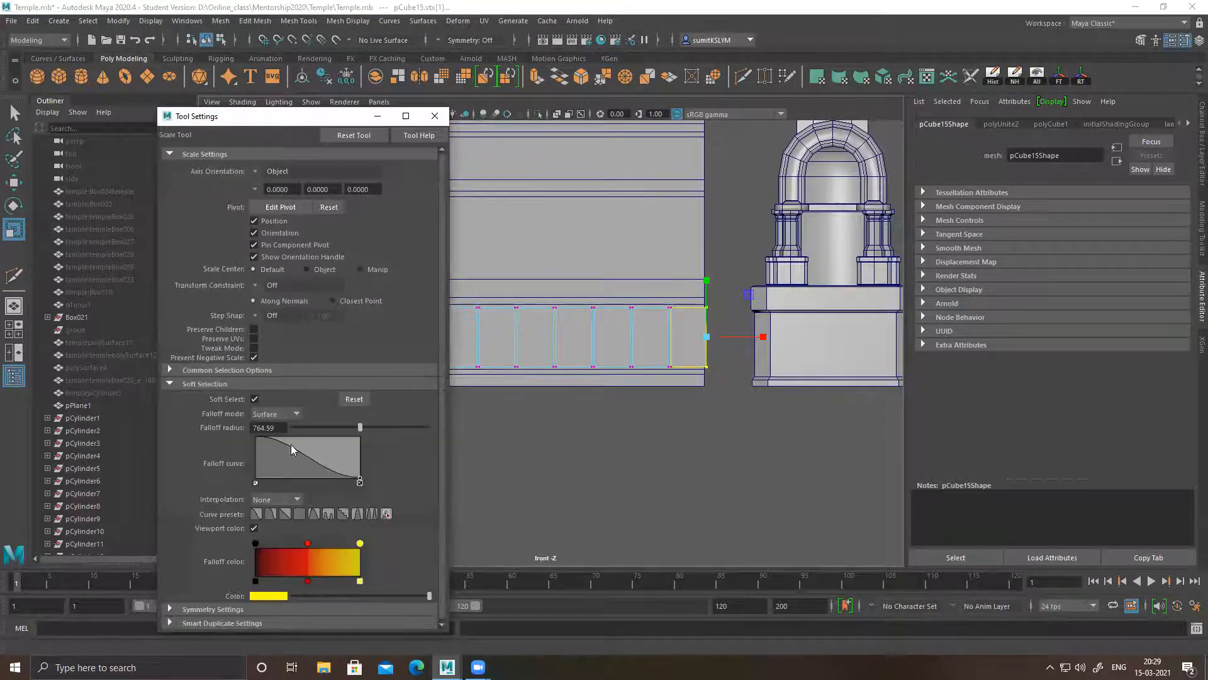
{"action": "left_click", "coordinate": [290, 429]}
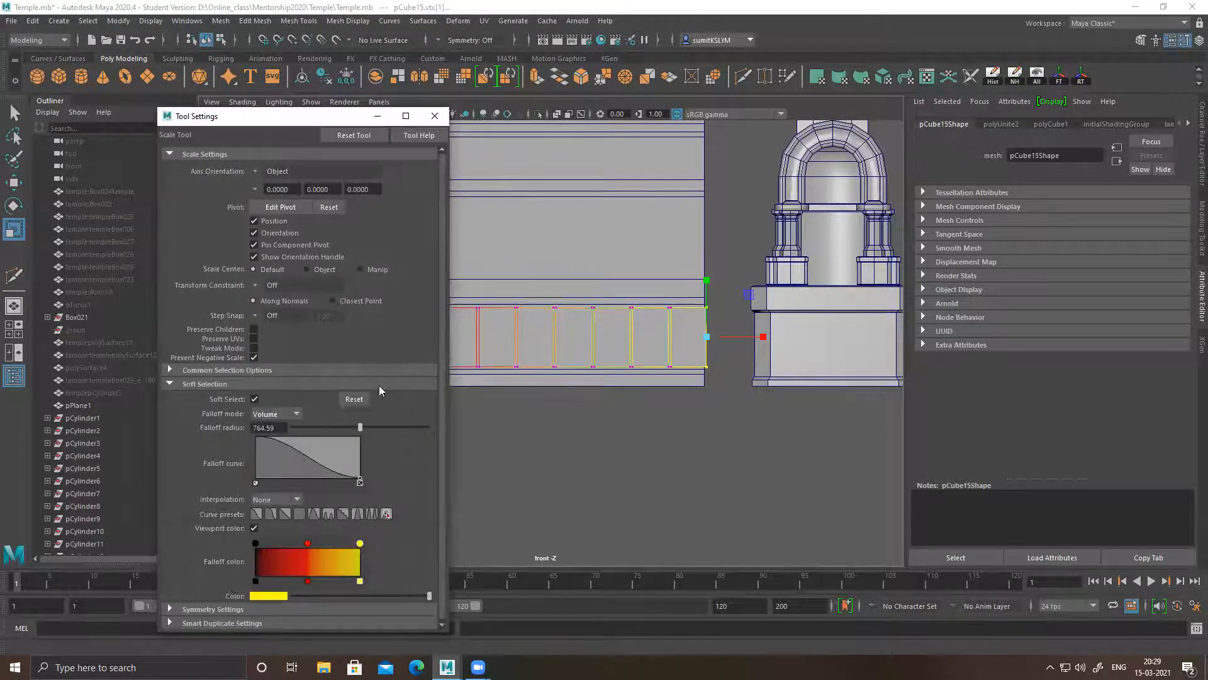
{"action": "left_click", "coordinate": [435, 117]}
Move the soft-selected end vertices along X to align with the wall's edge, check both ends and return to object mode
{"action": "key", "text": "f"}
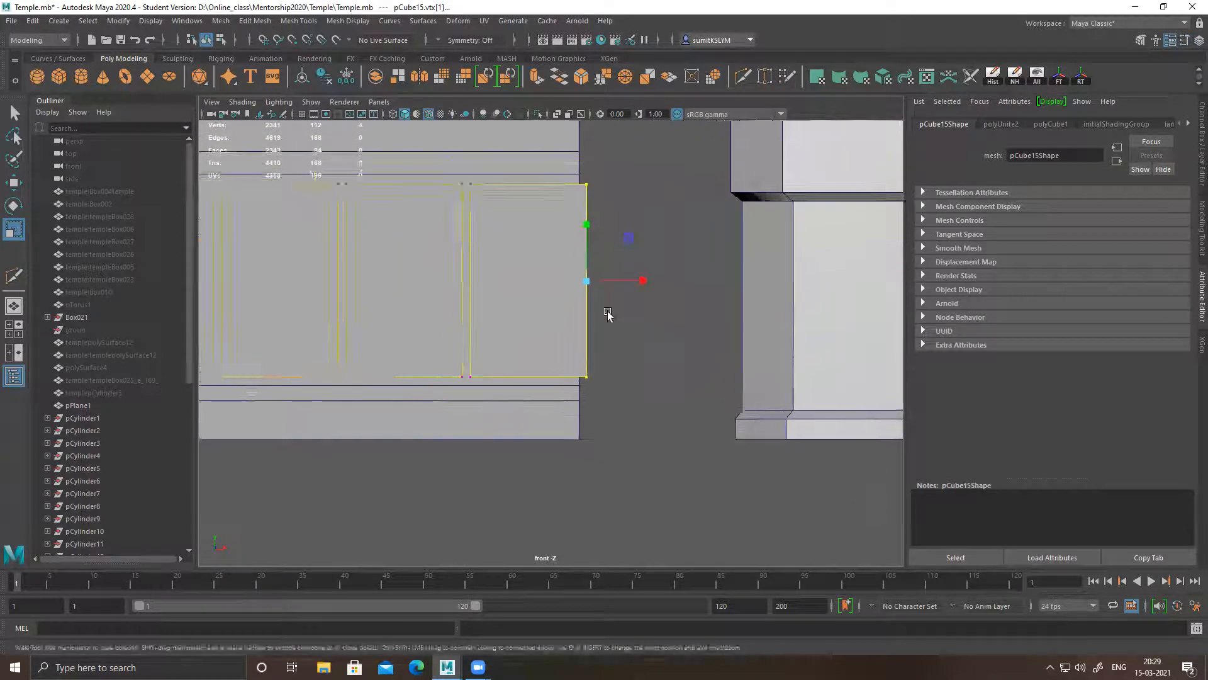
{"action": "left_click_drag", "start_coordinate": [653, 333], "coordinate": [645, 334]}
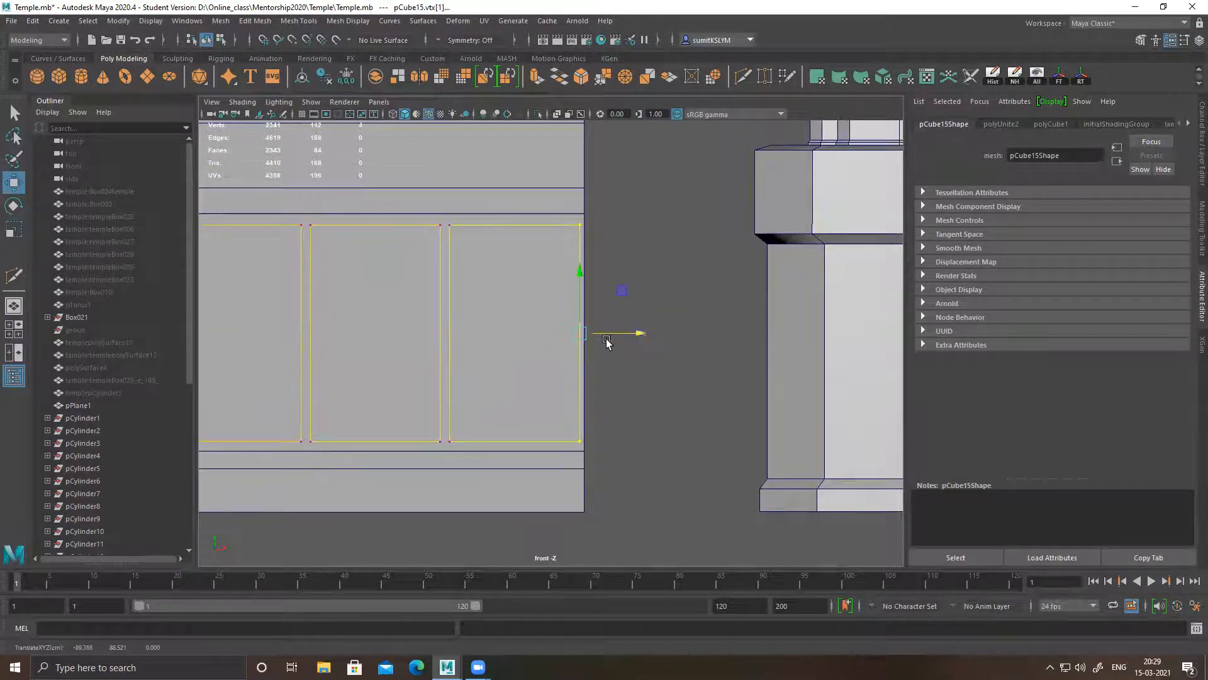
{"action": "right_click_drag", "start_coordinate": [708, 422], "coordinate": [384, 372], "text": "alt"}
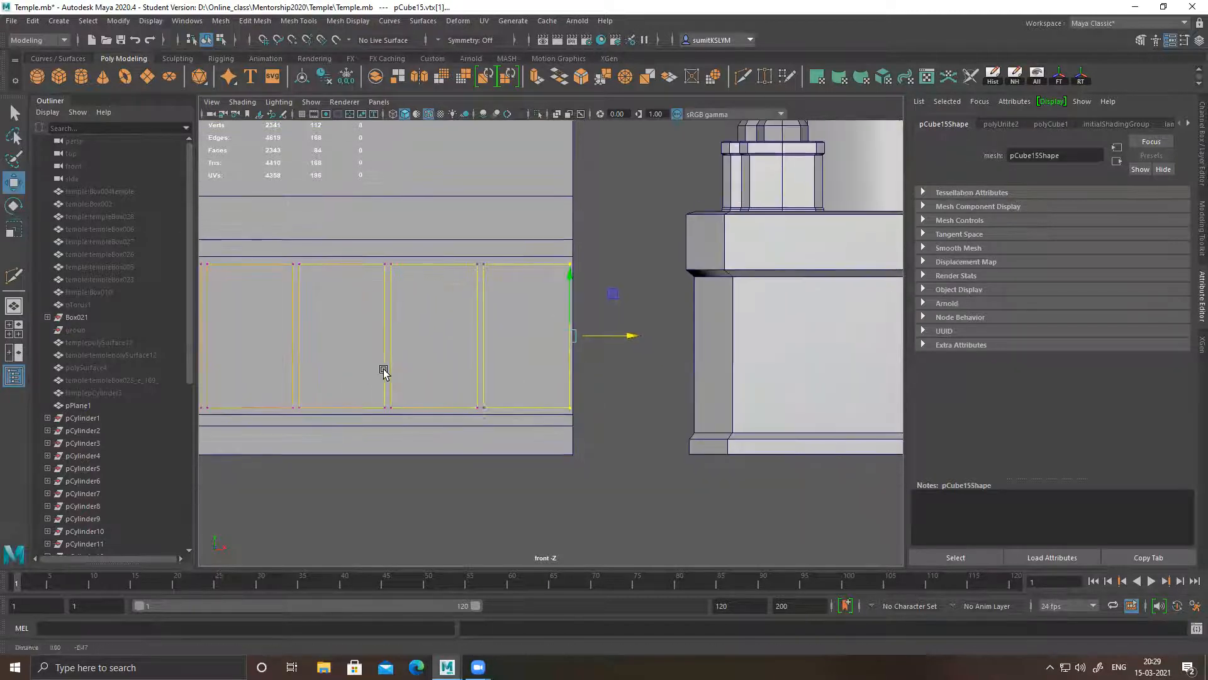
{"action": "middle_click_drag", "start_coordinate": [384, 372], "coordinate": [750, 356], "text": "alt"}
{"action": "middle_click_drag", "start_coordinate": [246, 349], "coordinate": [534, 343], "text": "alt"}
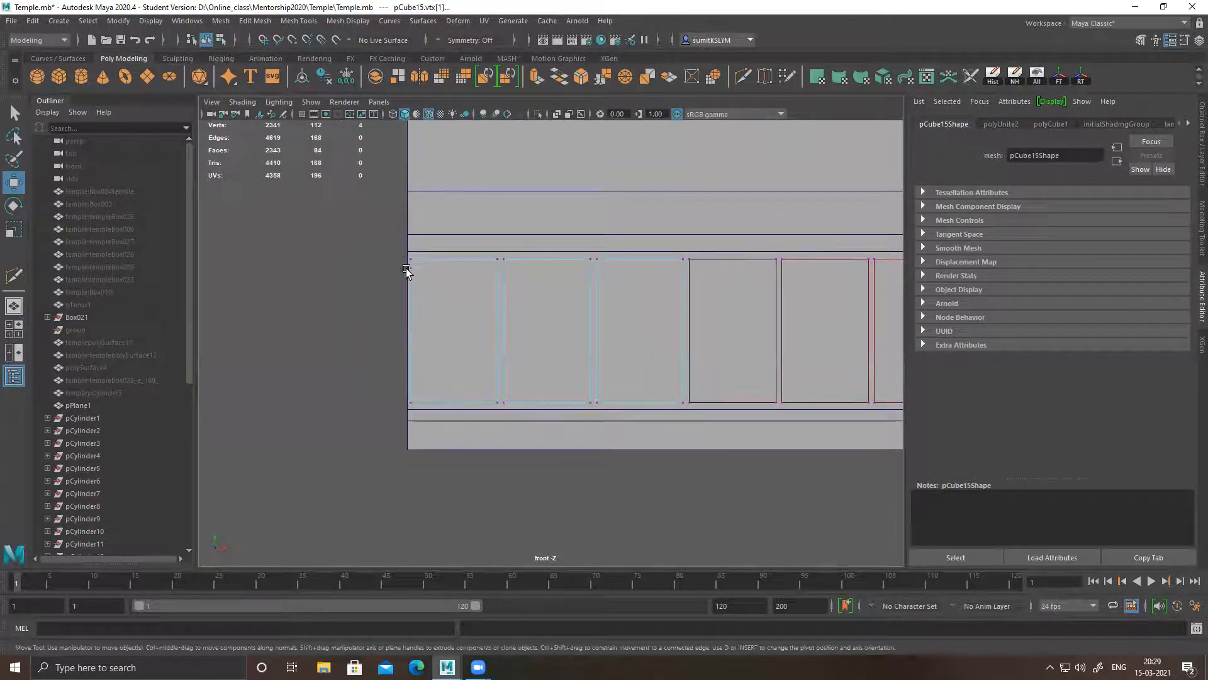
{"action": "right_click_drag", "start_coordinate": [567, 418], "coordinate": [151, 291], "text": "alt"}
{"action": "middle_click_drag", "start_coordinate": [799, 334], "coordinate": [259, 334], "text": "alt"}
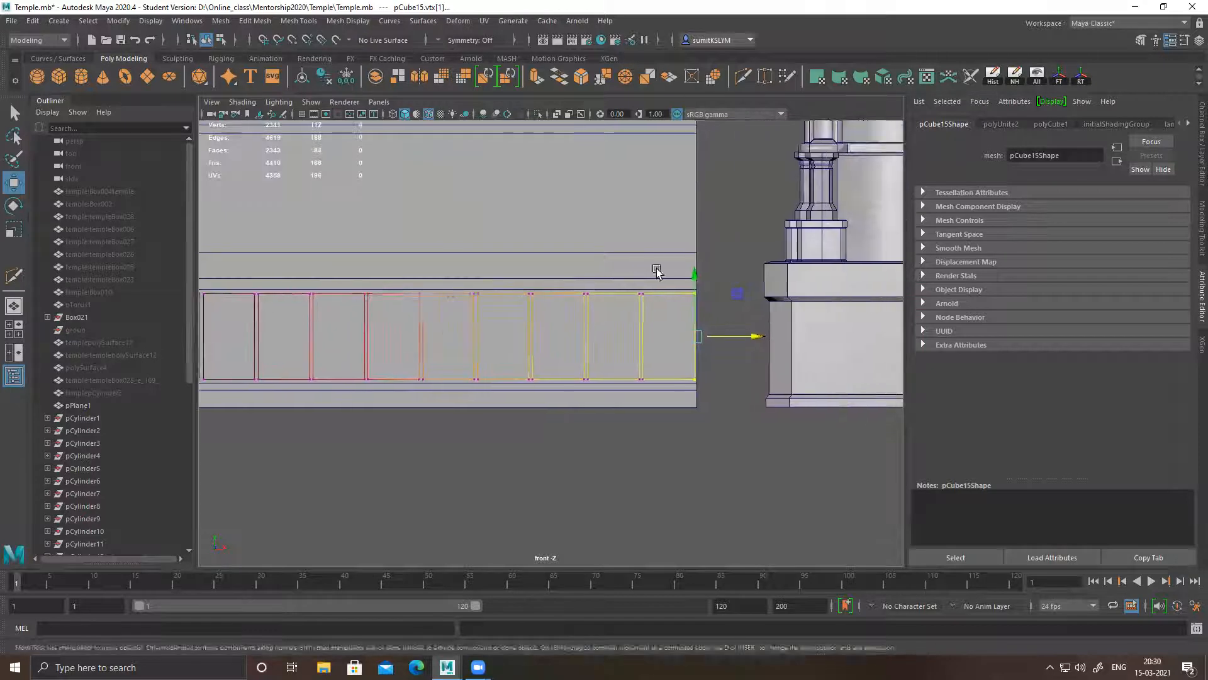
{"action": "right_click_drag", "start_coordinate": [655, 270], "coordinate": [785, 257], "text": "alt"}
{"action": "right_click_drag", "start_coordinate": [477, 288], "coordinate": [687, 176]}
{"action": "left_click", "coordinate": [808, 230]}
Select the combined block row in the perspective view and move it along Z to -183.950 against the wall
{"action": "right_click_drag", "start_coordinate": [566, 353], "coordinate": [217, 295], "text": "alt"}
{"action": "middle_click_drag", "start_coordinate": [412, 340], "coordinate": [569, 315], "text": "alt"}
{"action": "right_click_drag", "start_coordinate": [569, 315], "coordinate": [366, 315], "text": "alt"}
{"action": "middle_click_drag", "start_coordinate": [442, 313], "coordinate": [458, 375], "text": "alt"}
{"action": "middle_click_drag", "start_coordinate": [579, 330], "coordinate": [512, 358], "text": "alt"}
{"action": "key", "text": "space"}
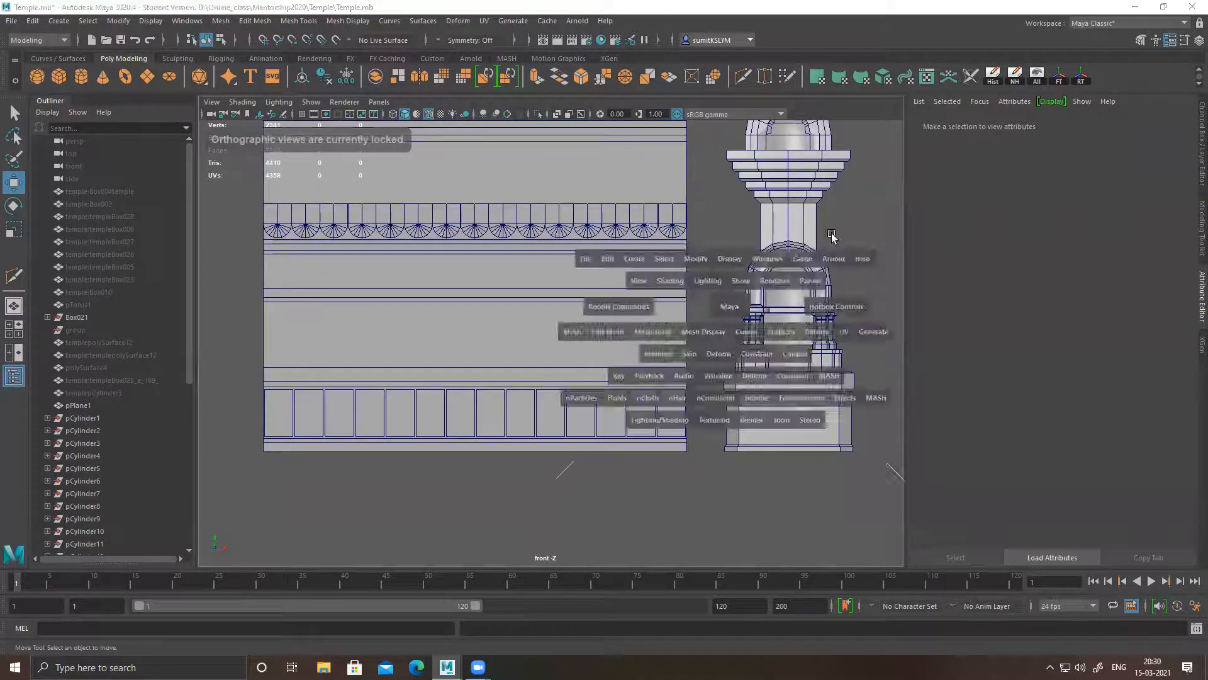
{"action": "key", "text": "space"}
{"action": "mouse_move", "coordinate": [598, 340]}
{"action": "left_mouse_down", "text": "alt"}
{"action": "mouse_move", "coordinate": [772, 338]}
{"action": "mouse_move", "coordinate": [718, 376]}
{"action": "mouse_move", "coordinate": [577, 345]}
{"action": "left_mouse_up", "text": "alt"}
{"action": "left_click", "coordinate": [579, 350]}
{"action": "left_click_drag", "start_coordinate": [514, 537], "coordinate": [700, 439]}
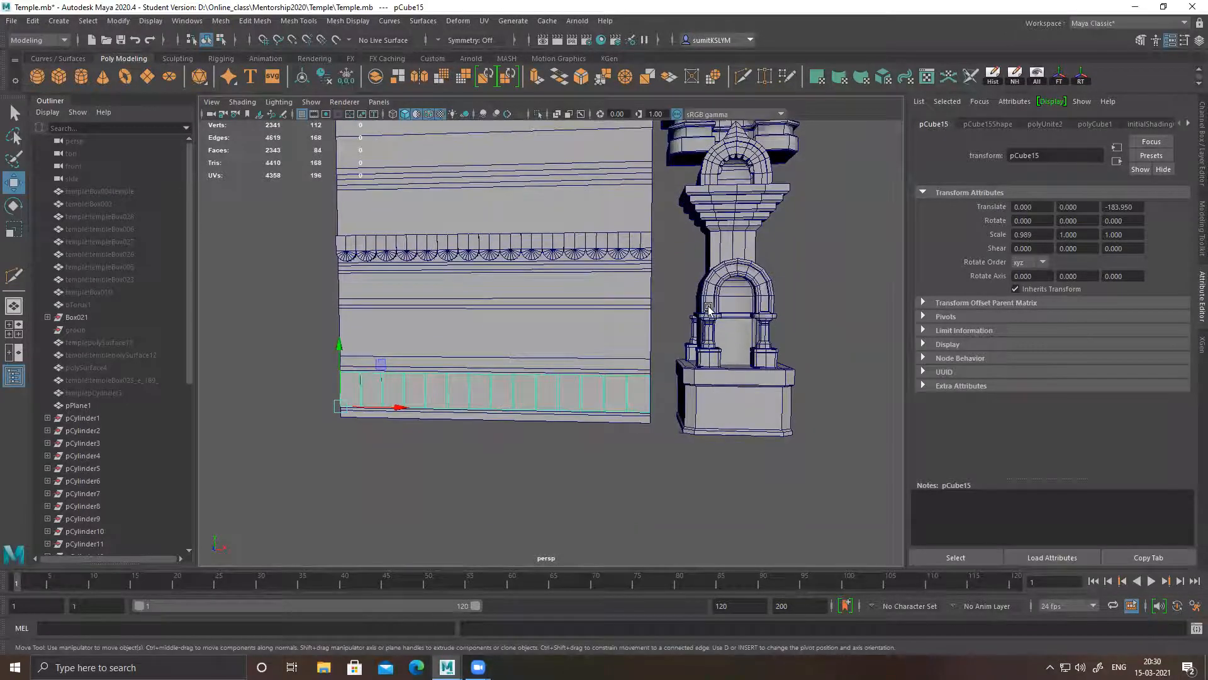
Examine the wall's scalloped strip and block row beside the pillar from several angles
{"action": "left_click_drag", "start_coordinate": [577, 322], "coordinate": [703, 376], "text": "alt"}
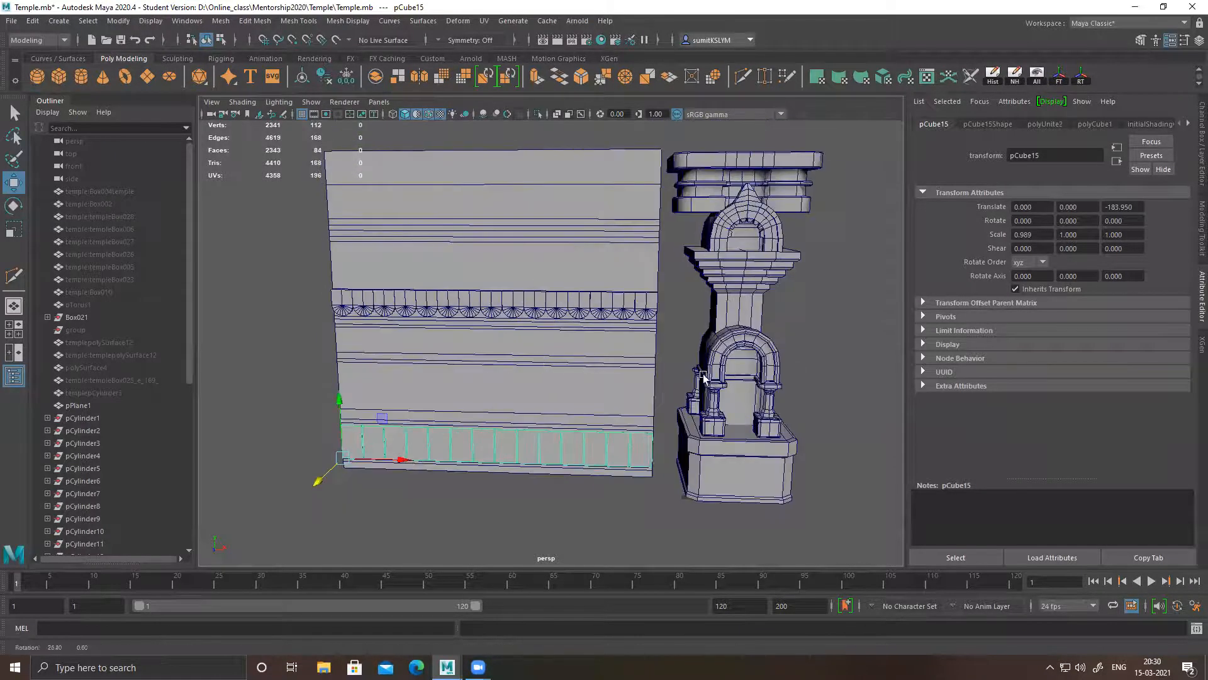
{"action": "scroll", "coordinate": [703, 377], "scroll_direction": "up", "scroll_amount": 6}
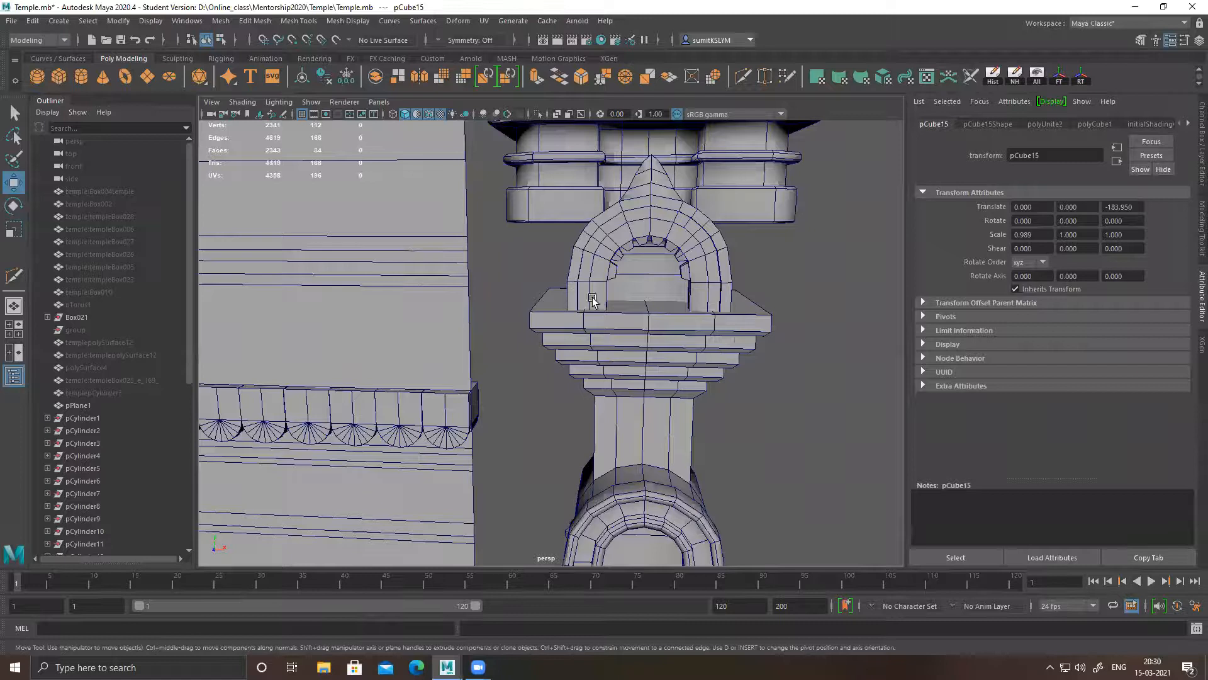
{"action": "middle_click_drag", "start_coordinate": [662, 376], "coordinate": [655, 334], "text": "alt"}
{"action": "left_click_drag", "start_coordinate": [655, 334], "coordinate": [617, 329], "text": "alt"}
{"action": "right_click_drag", "start_coordinate": [618, 329], "coordinate": [550, 321], "text": "alt"}
{"action": "left_click_drag", "start_coordinate": [551, 323], "coordinate": [665, 327], "text": "alt"}
{"action": "right_click_drag", "start_coordinate": [665, 327], "coordinate": [648, 311], "text": "alt"}
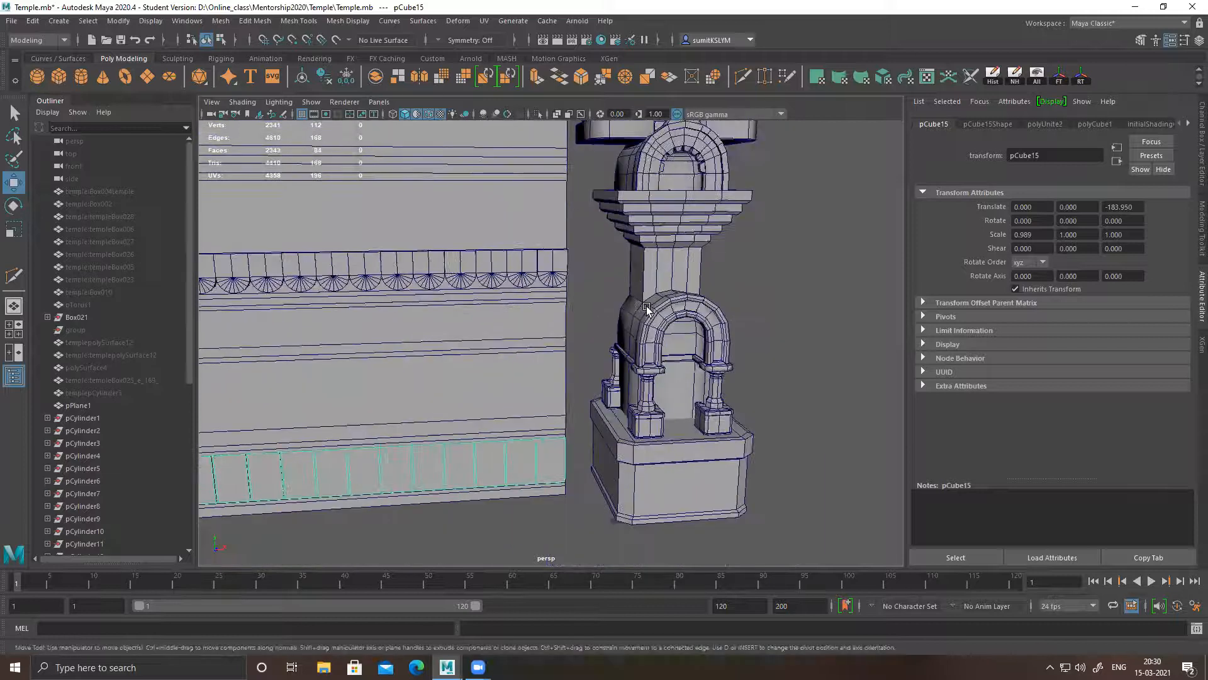
{"action": "middle_click_drag", "start_coordinate": [647, 311], "coordinate": [696, 338], "text": "alt"}
{"action": "left_click_drag", "start_coordinate": [696, 337], "coordinate": [707, 334], "text": "alt"}
{"action": "right_click_drag", "start_coordinate": [707, 334], "coordinate": [571, 310], "text": "alt"}
{"action": "left_click_drag", "start_coordinate": [571, 310], "coordinate": [598, 304], "text": "alt"}
{"action": "right_click_drag", "start_coordinate": [599, 305], "coordinate": [561, 297], "text": "alt"}
{"action": "middle_click_drag", "start_coordinate": [560, 298], "coordinate": [572, 319], "text": "alt"}
{"action": "left_click_drag", "start_coordinate": [572, 318], "coordinate": [573, 305], "text": "alt"}
{"action": "middle_click_drag", "start_coordinate": [573, 306], "coordinate": [611, 346], "text": "alt"}
Switch the wall plane to face mode and select its six upper faces with soft selection turned off
{"action": "right_click_drag", "start_coordinate": [610, 347], "coordinate": [475, 284], "text": "alt"}
{"action": "right_click_drag", "start_coordinate": [488, 226], "coordinate": [485, 272]}
{"action": "left_click", "coordinate": [499, 270]}
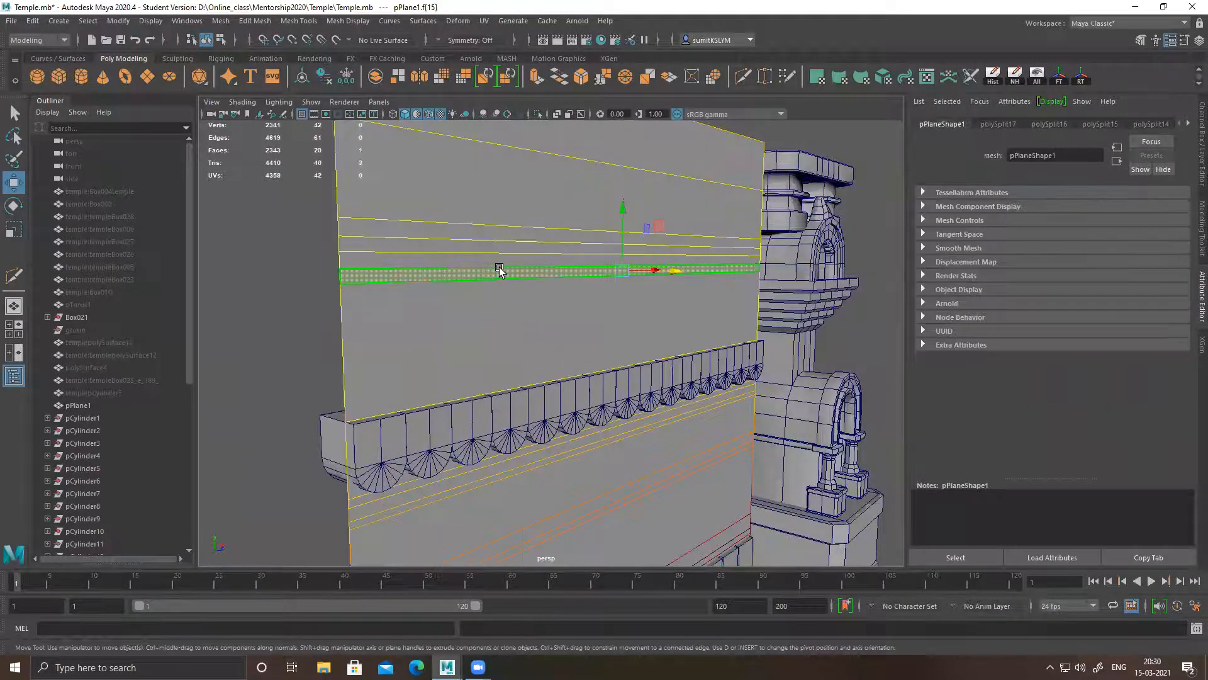
{"action": "mouse_move", "coordinate": [492, 261]}
{"action": "left_mouse_down"}
{"action": "mouse_move", "coordinate": [508, 176]}
{"action": "mouse_move", "coordinate": [555, 165]}
{"action": "left_mouse_up"}
{"action": "middle_click_drag", "start_coordinate": [558, 200], "coordinate": [553, 241], "text": "alt"}
{"action": "right_click_drag", "start_coordinate": [554, 242], "coordinate": [518, 248], "text": "alt"}
{"action": "left_click_drag", "start_coordinate": [561, 313], "coordinate": [580, 315], "text": "alt"}
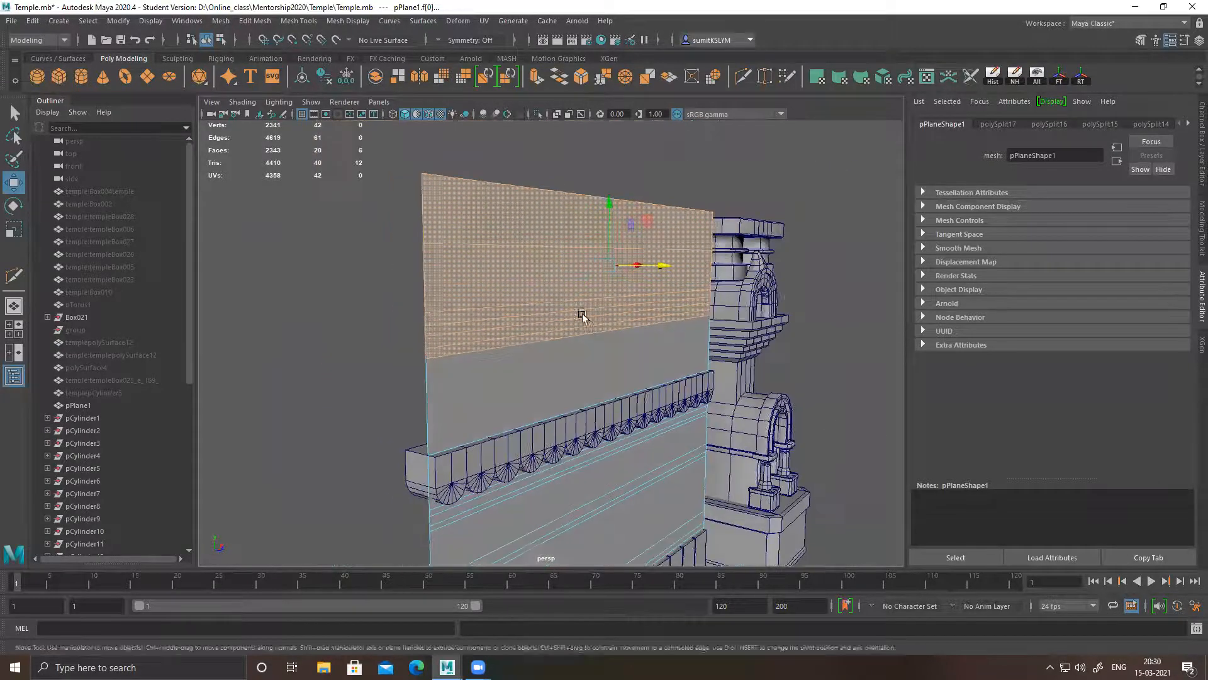
Select the narrow wall faces directly above and below the base block row
{"action": "middle_click_drag", "start_coordinate": [647, 355], "coordinate": [603, 293], "text": "alt"}
{"action": "right_click_drag", "start_coordinate": [603, 293], "coordinate": [552, 283], "text": "alt"}
{"action": "middle_click_drag", "start_coordinate": [562, 318], "coordinate": [559, 261], "text": "alt"}
{"action": "middle_click_drag", "start_coordinate": [545, 362], "coordinate": [581, 259], "text": "alt"}
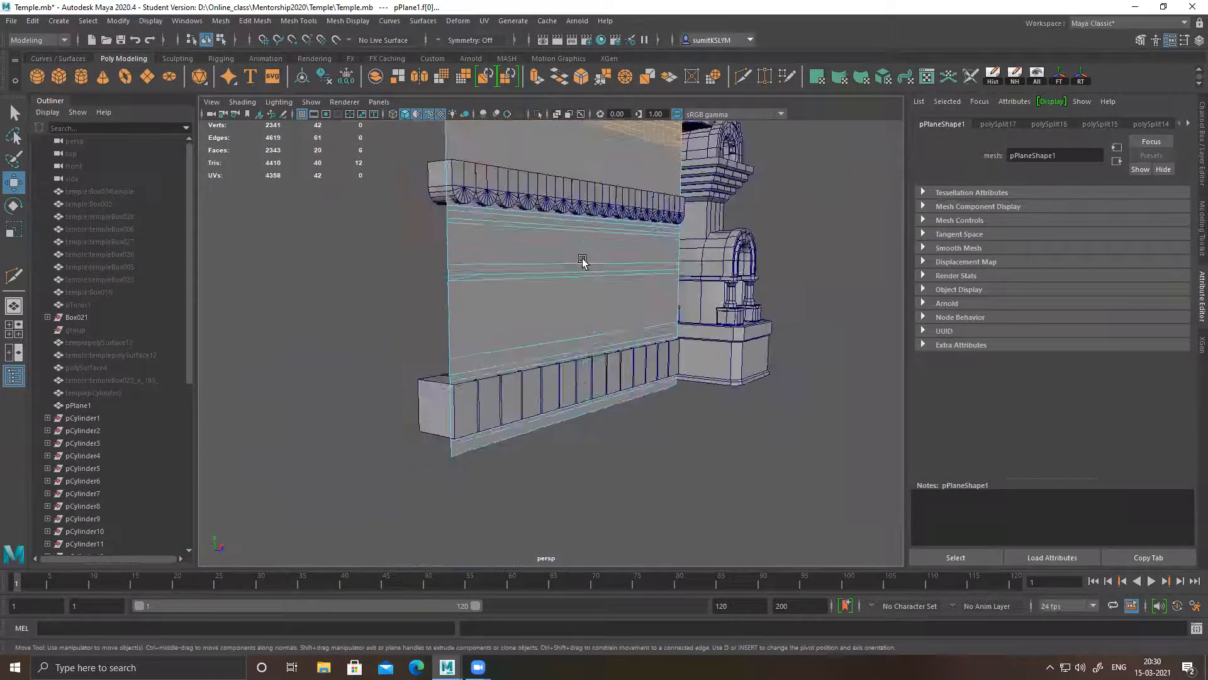
{"action": "right_click_drag", "start_coordinate": [581, 271], "coordinate": [643, 358], "text": "alt"}
{"action": "middle_click_drag", "start_coordinate": [554, 380], "coordinate": [582, 312], "text": "alt"}
{"action": "right_click_drag", "start_coordinate": [535, 315], "coordinate": [569, 340], "text": "alt"}
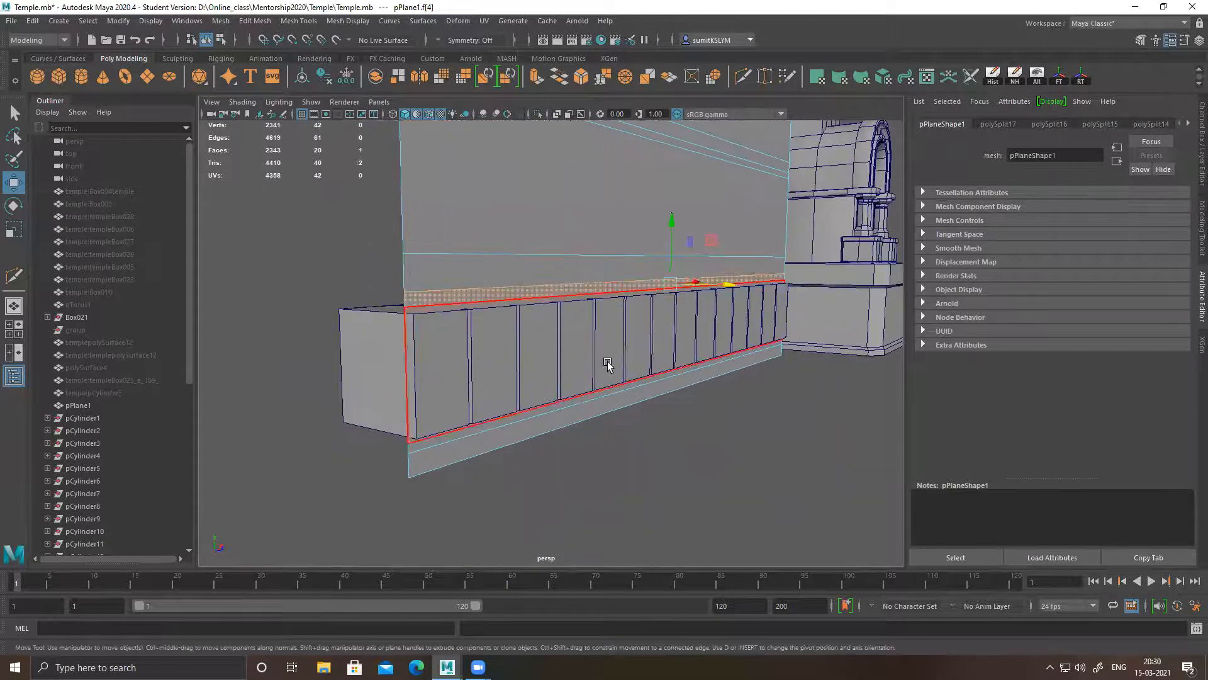
{"action": "middle_click_drag", "start_coordinate": [608, 363], "coordinate": [607, 322], "text": "alt"}
{"action": "left_click", "coordinate": [496, 373], "text": "shift"}
{"action": "left_click", "coordinate": [562, 380], "text": "shift"}
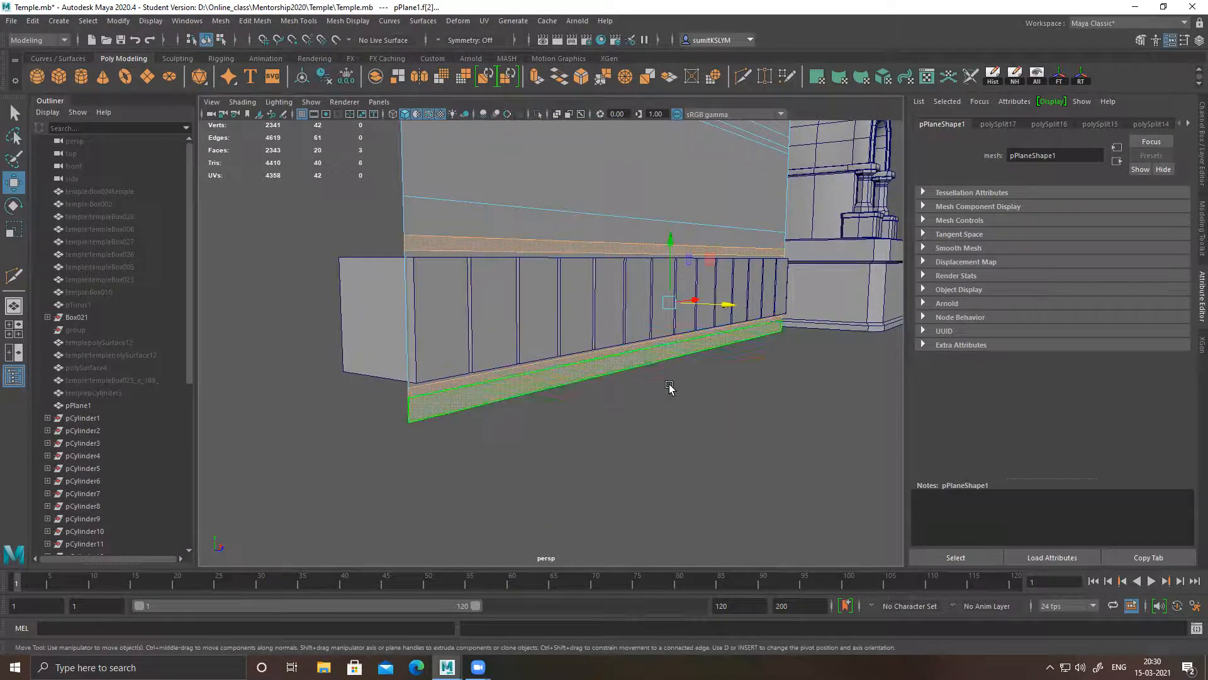
Add the wall's narrow middle band and the three bands under the scalloped strip to the face selection
{"action": "left_click_drag", "start_coordinate": [578, 225], "coordinate": [554, 299], "text": "alt"}
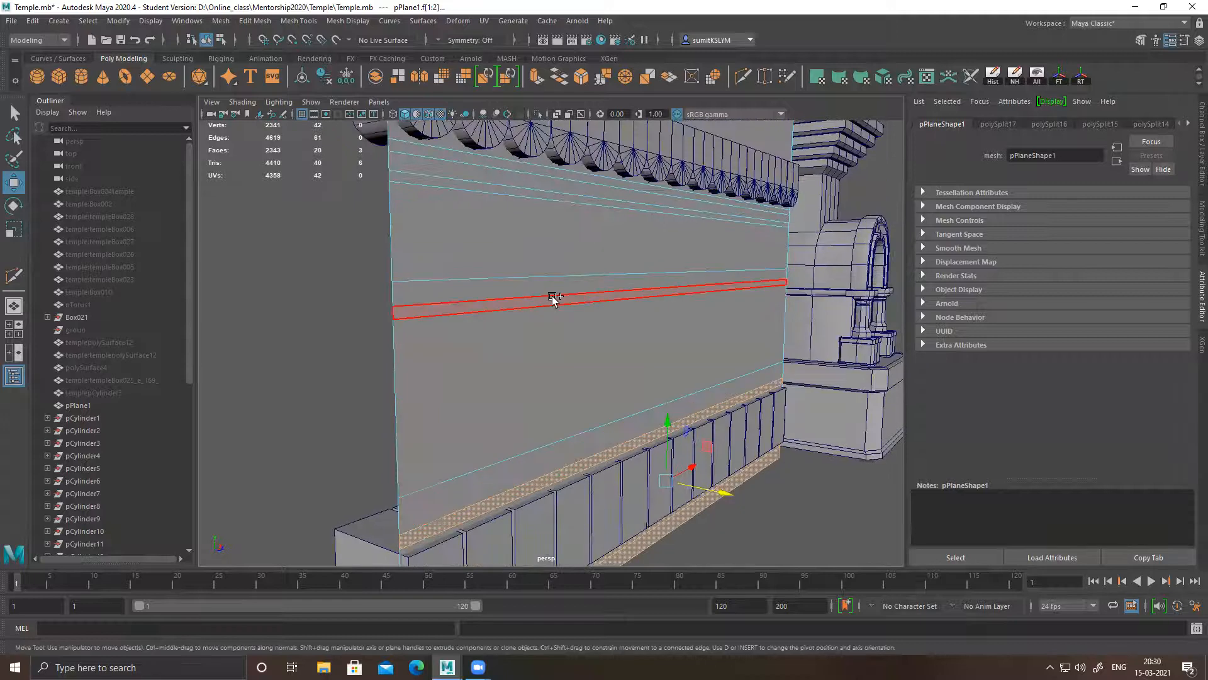
{"action": "left_click", "coordinate": [553, 298], "text": "shift"}
{"action": "left_click", "coordinate": [540, 192], "text": "shift"}
{"action": "left_click", "coordinate": [539, 181], "text": "shift"}
{"action": "left_click", "coordinate": [538, 171], "text": "shift"}
Add the upper moulding bands and the topmost wall face to the face selection
{"action": "left_click_drag", "start_coordinate": [603, 259], "coordinate": [540, 280], "text": "alt"}
{"action": "right_click_drag", "start_coordinate": [508, 246], "coordinate": [576, 287], "text": "alt"}
{"action": "left_click", "coordinate": [518, 209], "text": "shift"}
{"action": "left_click", "coordinate": [516, 198], "text": "shift"}
{"action": "left_click", "coordinate": [521, 186], "text": "shift"}
{"action": "key", "text": "alt+shift"}
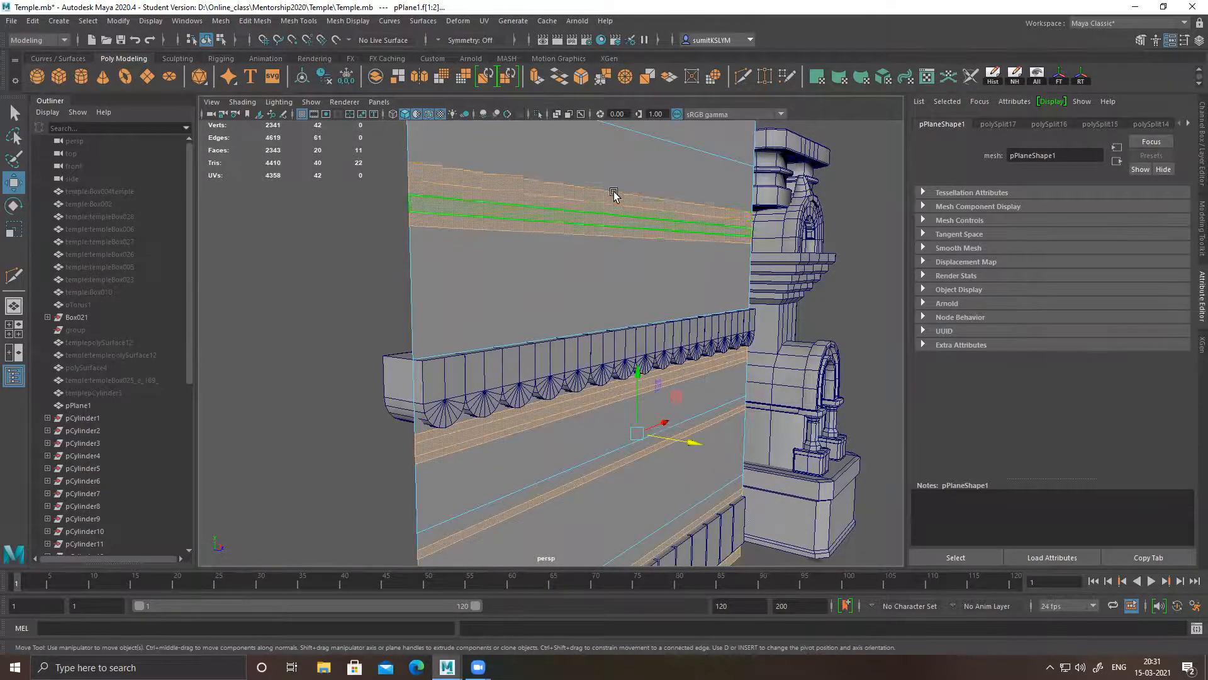
{"action": "middle_click_drag", "start_coordinate": [615, 194], "coordinate": [587, 240], "text": "alt"}
{"action": "right_click_drag", "start_coordinate": [645, 266], "coordinate": [624, 258], "text": "alt"}
{"action": "middle_click_drag", "start_coordinate": [634, 365], "coordinate": [624, 292], "text": "alt"}
{"action": "right_click_drag", "start_coordinate": [594, 286], "coordinate": [586, 267], "text": "alt"}
{"action": "left_click", "coordinate": [586, 160], "text": "shift"}
Extrude the twelve selected wall faces outward about 10 units along Z and check their thickness from the side
{"action": "left_click_drag", "start_coordinate": [636, 345], "coordinate": [640, 347]}
{"action": "key", "text": "ctrl+z"}
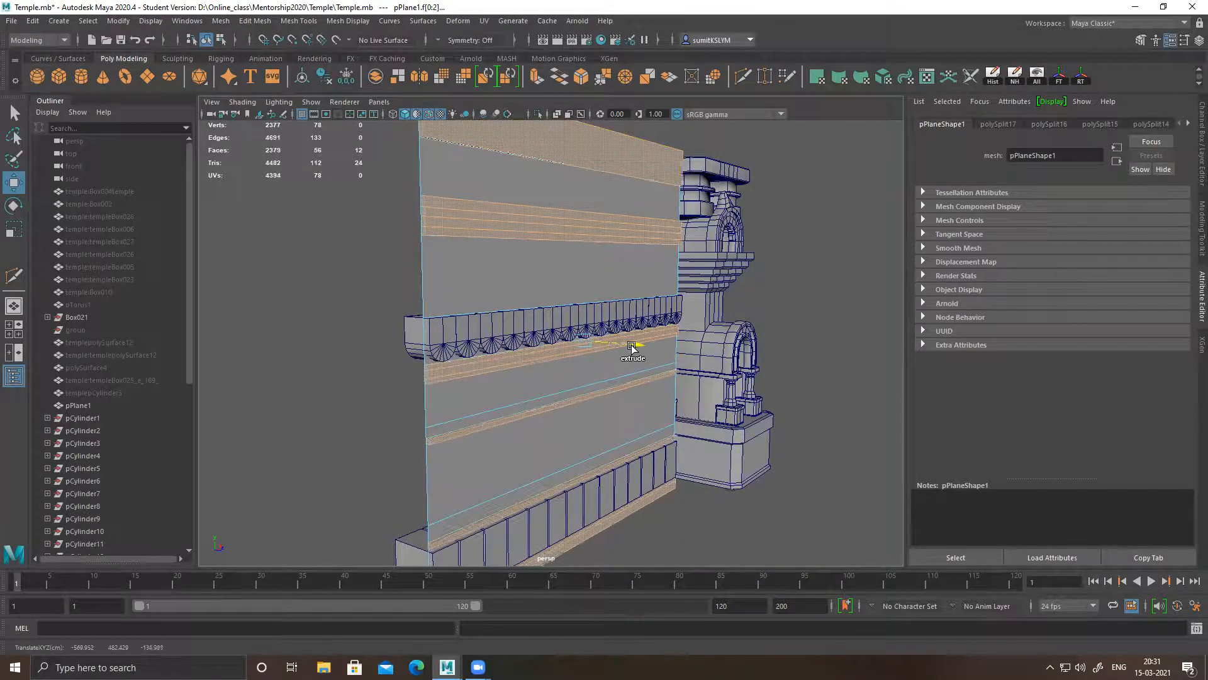
{"action": "left_click_drag", "start_coordinate": [633, 347], "coordinate": [634, 347], "text": "shift"}
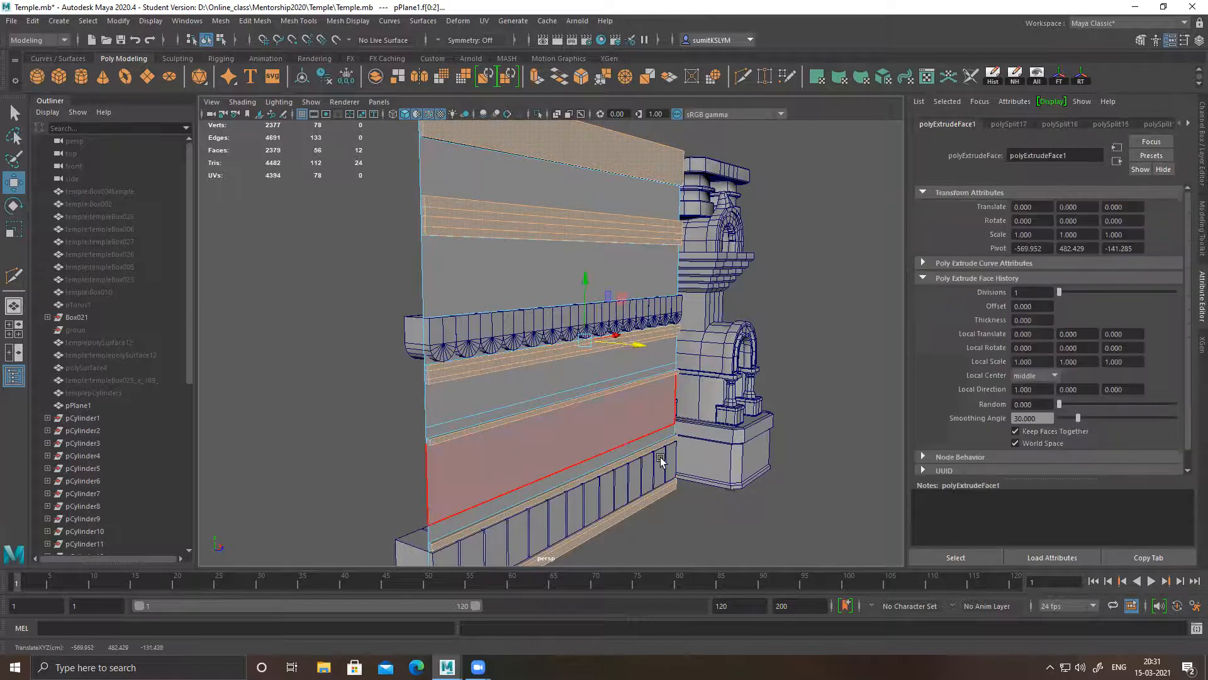
{"action": "middle_click_drag", "start_coordinate": [663, 459], "coordinate": [647, 275], "text": "alt"}
{"action": "left_click_drag", "start_coordinate": [583, 294], "coordinate": [643, 228], "text": "alt"}
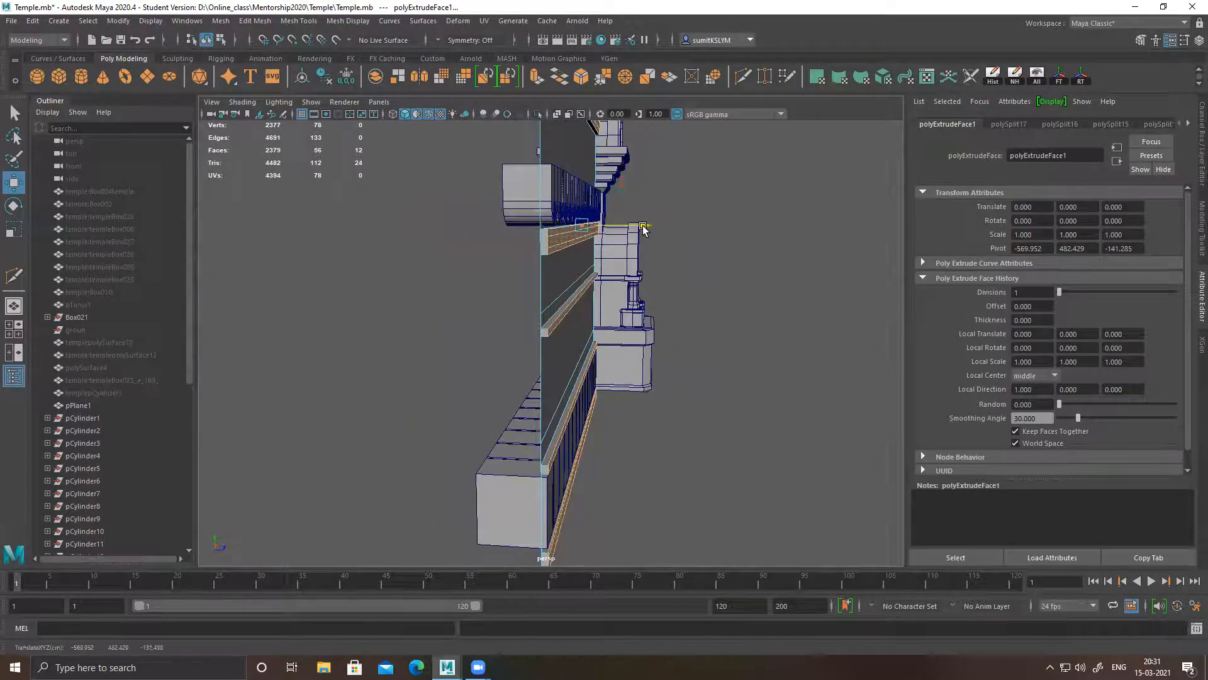
Delete the small end faces of the extruded bottom bands at the wall end away from the pillar
{"action": "mouse_move", "coordinate": [657, 297]}
{"action": "left_mouse_down", "text": "alt"}
{"action": "mouse_move", "coordinate": [516, 318]}
{"action": "mouse_move", "coordinate": [572, 332]}
{"action": "mouse_move", "coordinate": [649, 284]}
{"action": "left_mouse_up", "text": "alt"}
{"action": "left_click_drag", "start_coordinate": [618, 371], "coordinate": [580, 372], "text": "alt"}
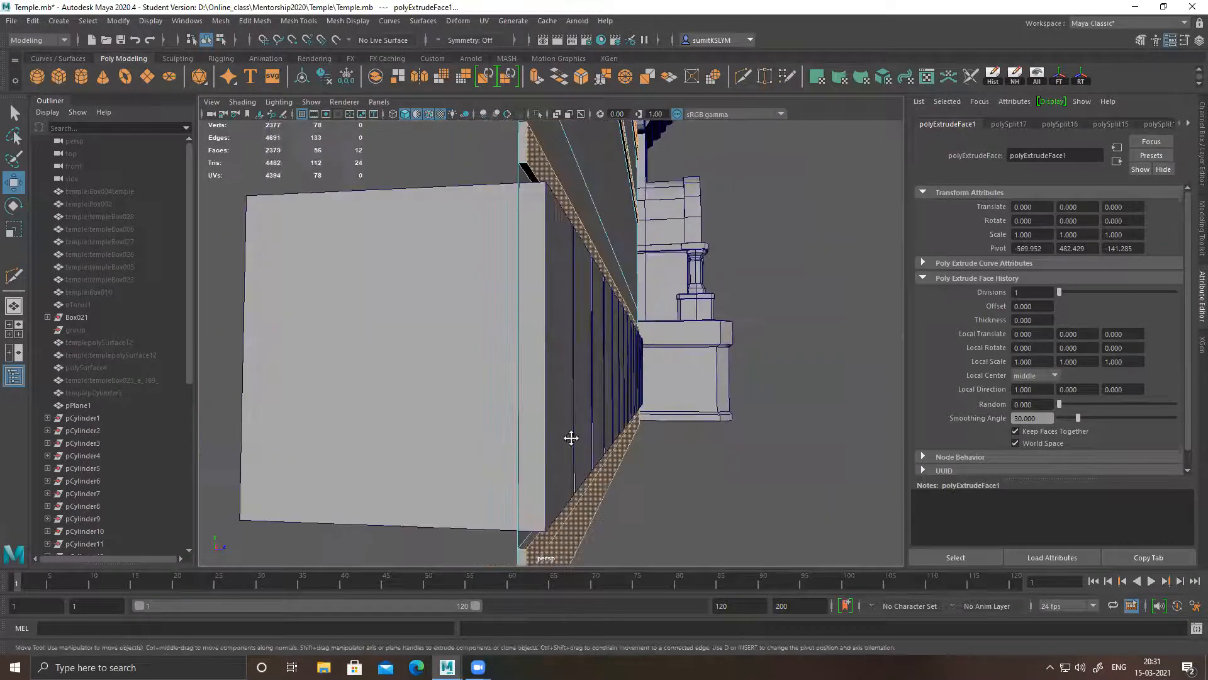
{"action": "left_click_drag", "start_coordinate": [570, 437], "coordinate": [556, 391], "text": "alt"}
{"action": "left_click", "coordinate": [523, 368]}
{"action": "key", "text": "Delete"}
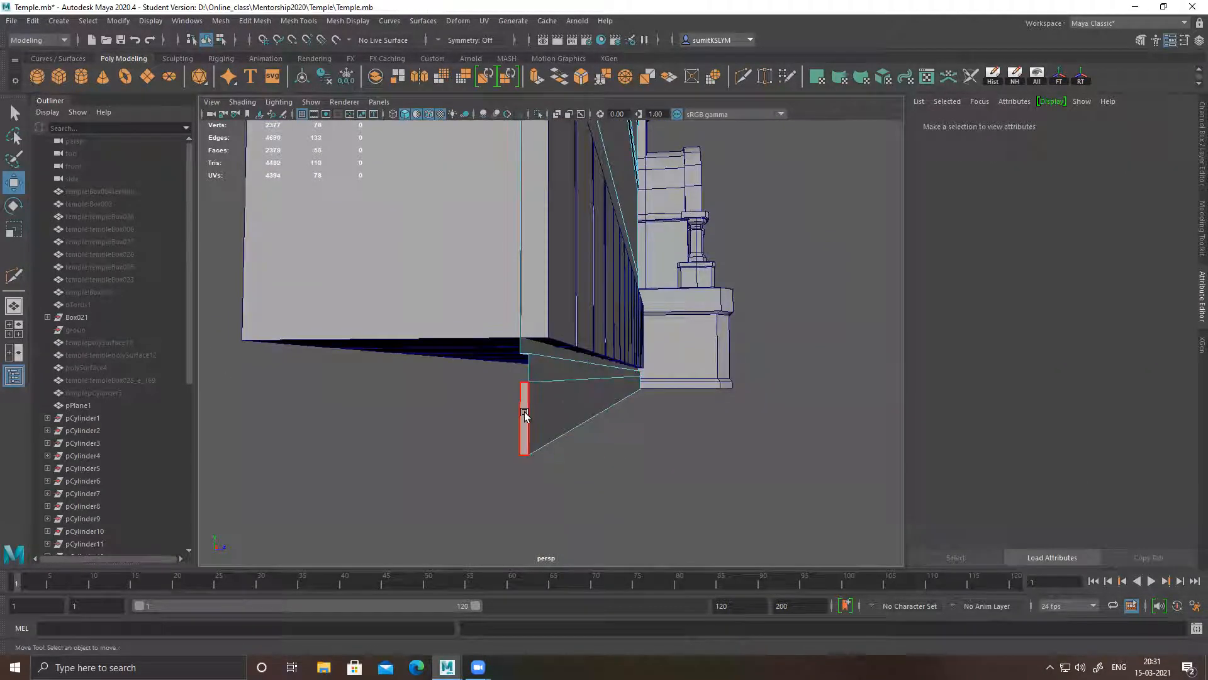
{"action": "left_click_drag", "start_coordinate": [628, 438], "coordinate": [470, 329], "text": "alt"}
Delete the small end faces of the extruded bottom bands at the wall end beside the pillar
{"action": "right_click_drag", "start_coordinate": [470, 329], "coordinate": [521, 204], "text": "alt"}
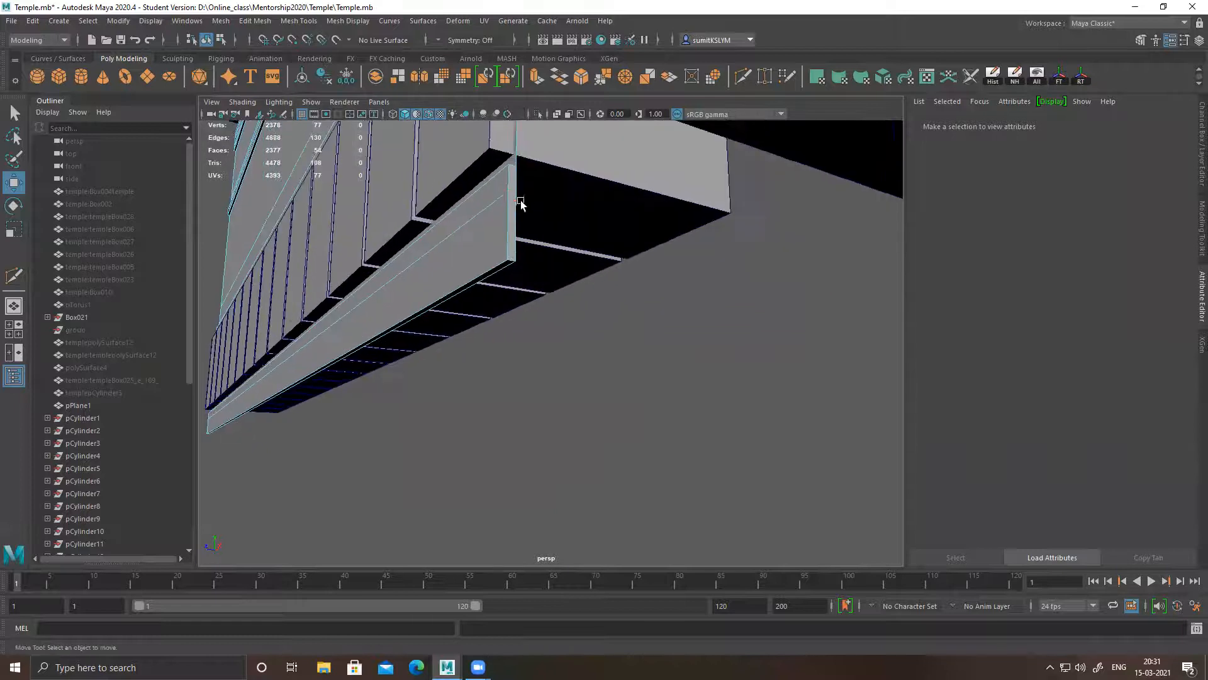
{"action": "left_click", "coordinate": [514, 184]}
{"action": "left_click", "coordinate": [512, 209]}
{"action": "key", "text": "Delete"}
{"action": "left_click", "coordinate": [505, 266]}
{"action": "key", "text": "Delete"}
Delete the pillar-side end faces of the middle band and of the band above the block row
{"action": "left_click_drag", "start_coordinate": [673, 345], "coordinate": [632, 315], "text": "alt"}
{"action": "middle_click_drag", "start_coordinate": [630, 242], "coordinate": [564, 402], "text": "alt"}
{"action": "middle_click_drag", "start_coordinate": [574, 335], "coordinate": [573, 385], "text": "alt"}
{"action": "right_click_drag", "start_coordinate": [574, 385], "coordinate": [615, 364], "text": "alt"}
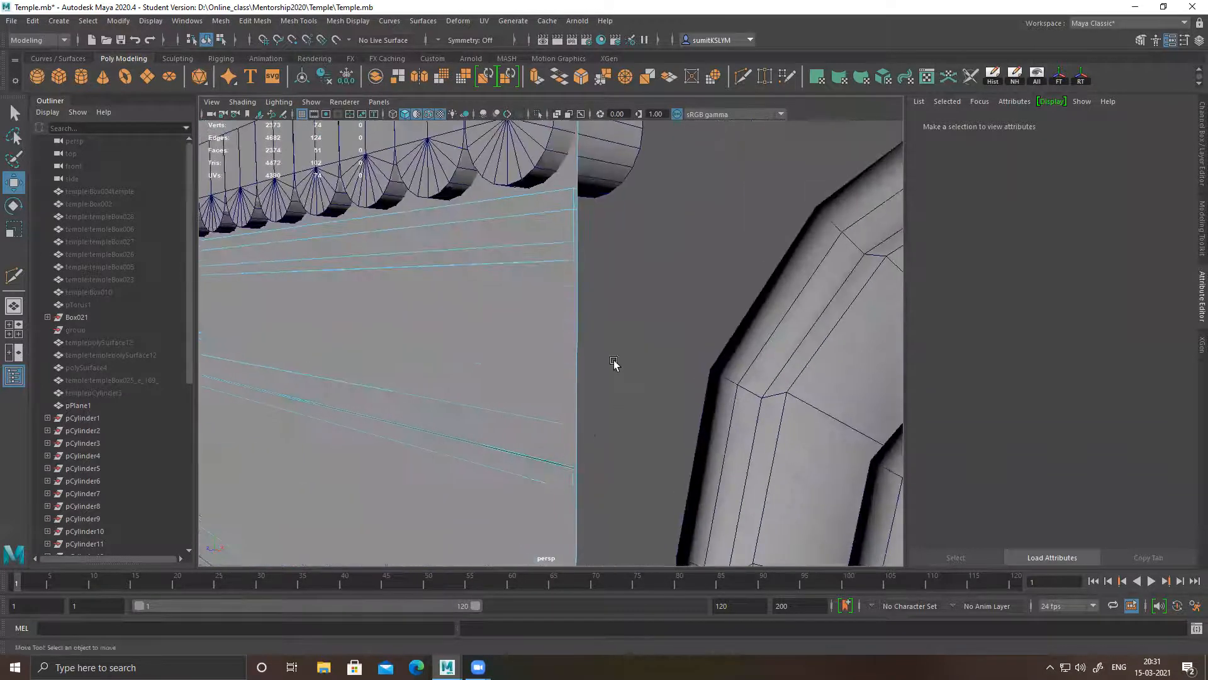
{"action": "middle_click_drag", "start_coordinate": [592, 434], "coordinate": [578, 337], "text": "alt"}
{"action": "left_click", "coordinate": [579, 331]}
{"action": "key", "text": "Delete"}
{"action": "middle_click_drag", "start_coordinate": [593, 423], "coordinate": [556, 334], "text": "alt"}
{"action": "left_click_drag", "start_coordinate": [556, 334], "coordinate": [618, 387], "text": "alt"}
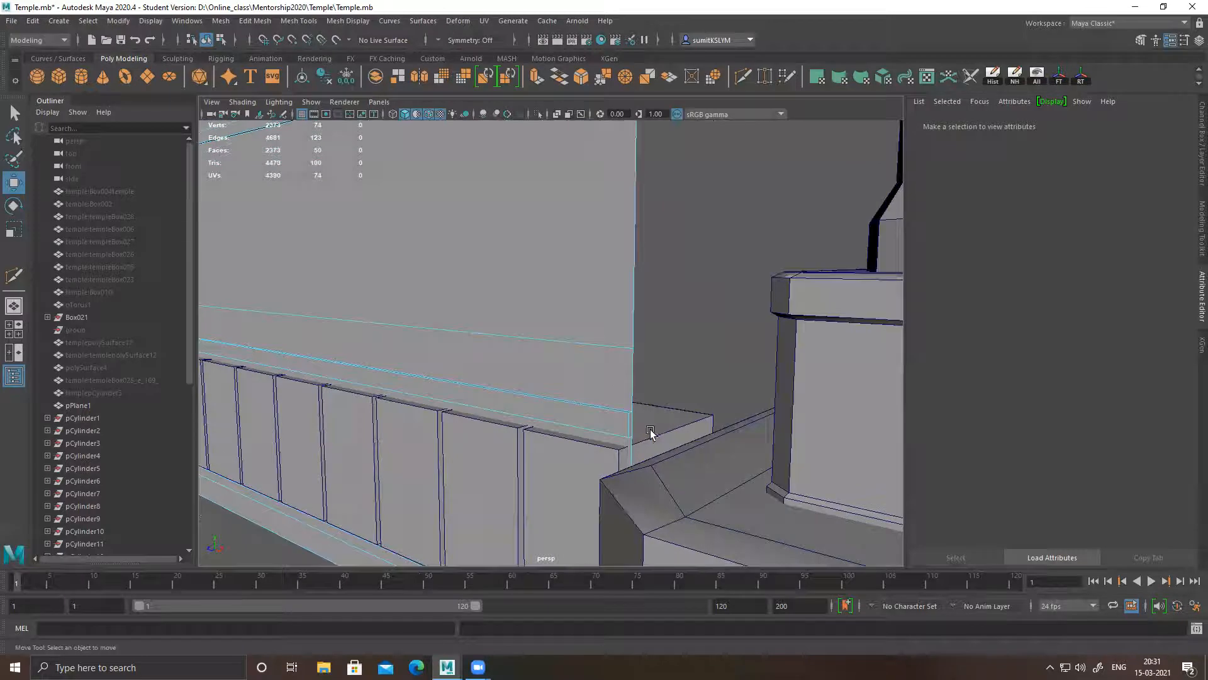
{"action": "left_click", "coordinate": [633, 425]}
{"action": "key", "text": "Delete"}
Delete the three pillar-side end faces of the bands beneath the scalloped strip
{"action": "left_click_drag", "start_coordinate": [688, 261], "coordinate": [626, 391], "text": "alt"}
{"action": "left_click", "coordinate": [581, 394]}
{"action": "key", "text": "Delete"}
{"action": "left_click", "coordinate": [582, 420]}
{"action": "key", "text": "Delete"}
{"action": "left_click", "coordinate": [586, 448]}
{"action": "key", "text": "Delete"}
Delete the four pillar-side end faces of the upper moulding bands
{"action": "scroll", "coordinate": [642, 334], "scroll_direction": "up", "scroll_amount": 5}
{"action": "left_click", "coordinate": [557, 324]}
{"action": "key", "text": "Delete"}
{"action": "left_click", "coordinate": [554, 280]}
{"action": "key", "text": "Delete"}
{"action": "left_click", "coordinate": [553, 238]}
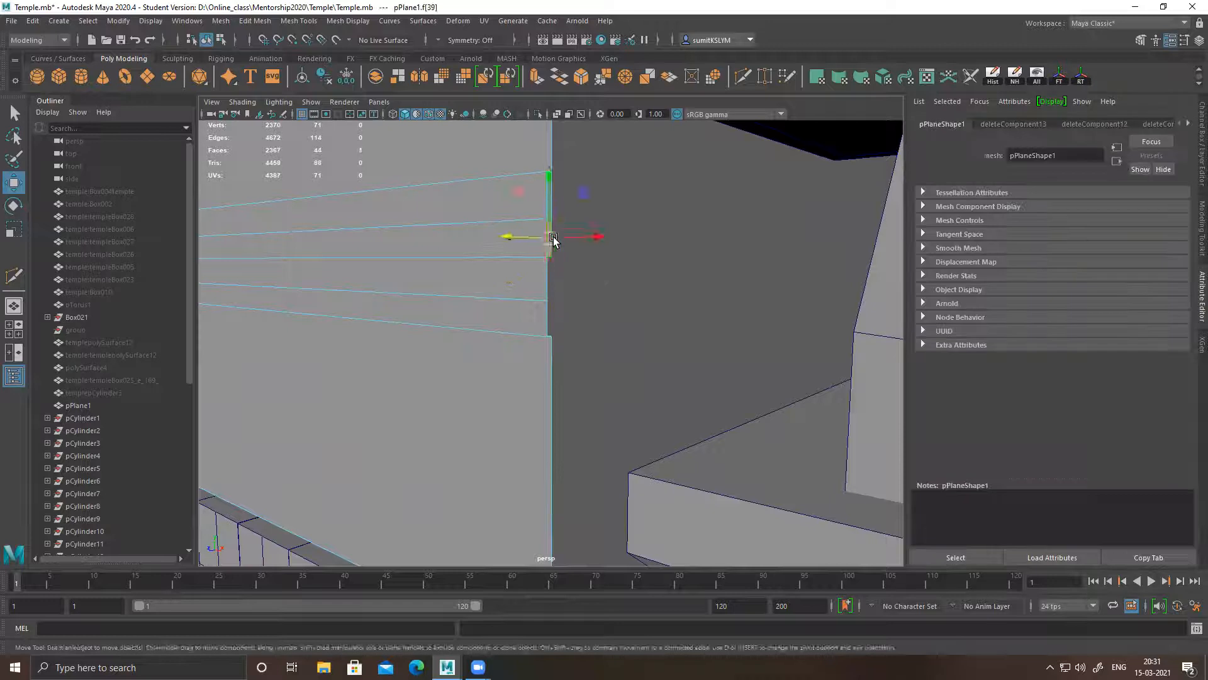
{"action": "key", "text": "Delete"}
{"action": "left_click", "coordinate": [552, 189]}
{"action": "key", "text": "Delete"}
Delete the topmost band's pillar-side end face and its thin upper face
{"action": "right_click_drag", "start_coordinate": [615, 207], "coordinate": [602, 411], "text": "alt"}
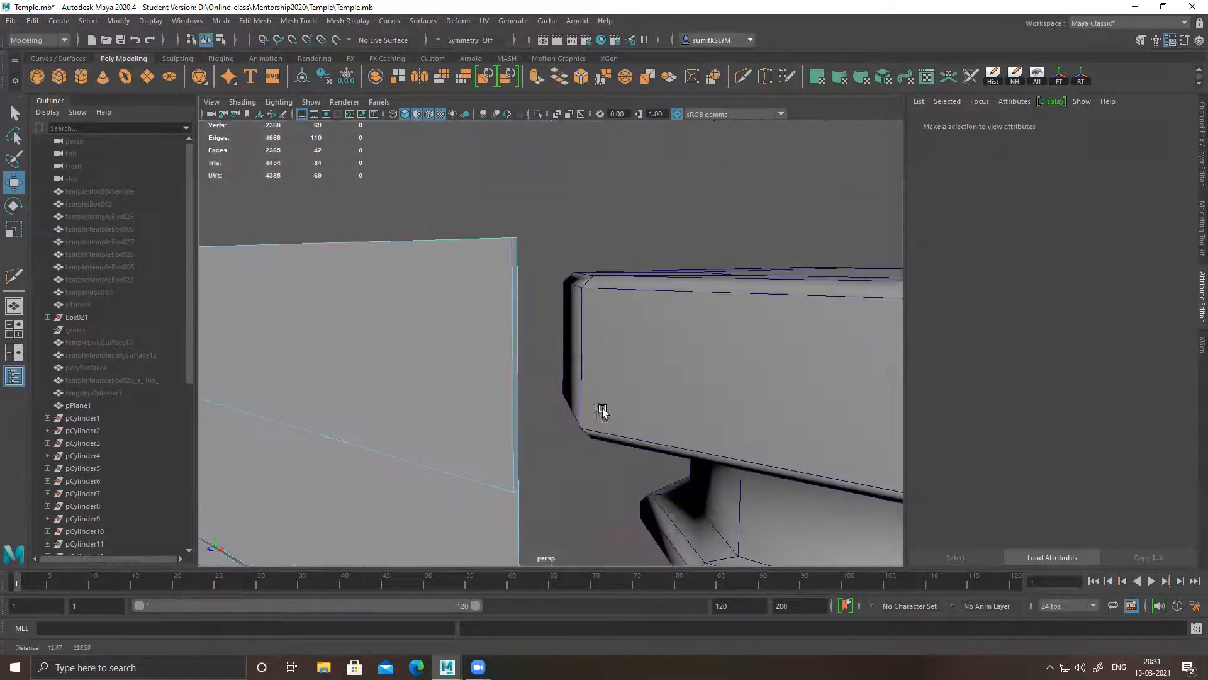
{"action": "left_click", "coordinate": [522, 438]}
{"action": "key", "text": "Delete"}
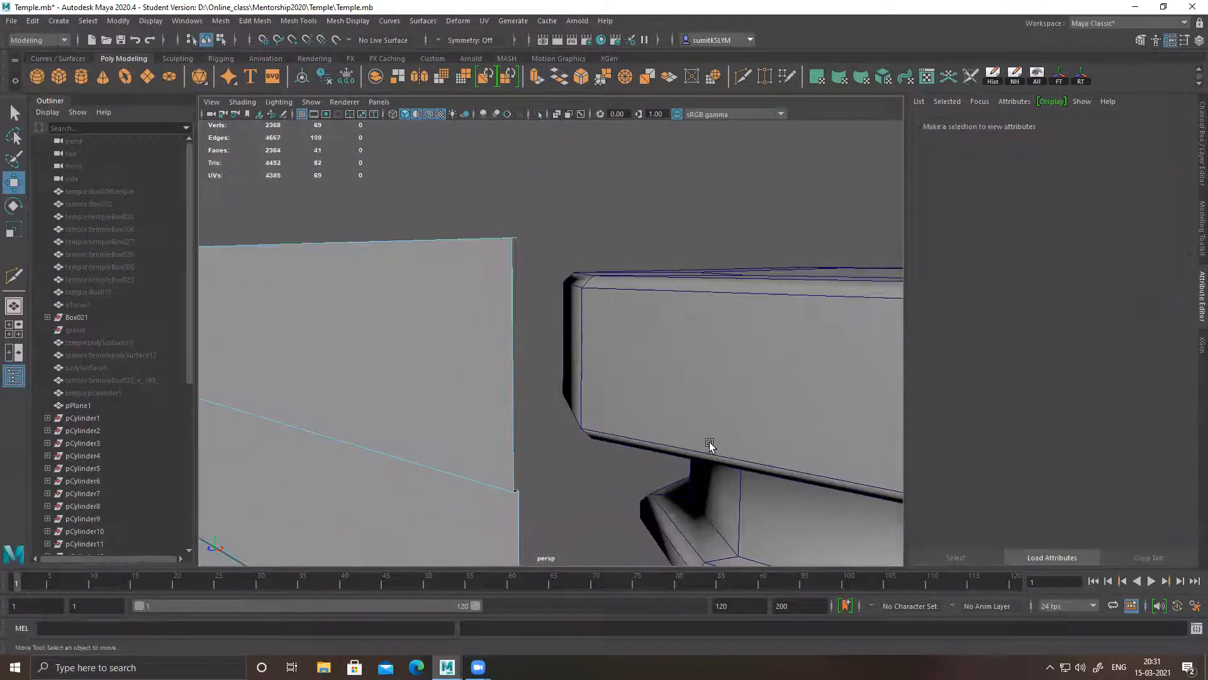
{"action": "right_click_drag", "start_coordinate": [710, 445], "coordinate": [453, 340], "text": "alt"}
{"action": "left_click_drag", "start_coordinate": [453, 340], "coordinate": [467, 445], "text": "alt"}
{"action": "right_click_drag", "start_coordinate": [472, 353], "coordinate": [710, 480], "text": "alt"}
{"action": "middle_click_drag", "start_coordinate": [495, 490], "coordinate": [509, 439], "text": "alt"}
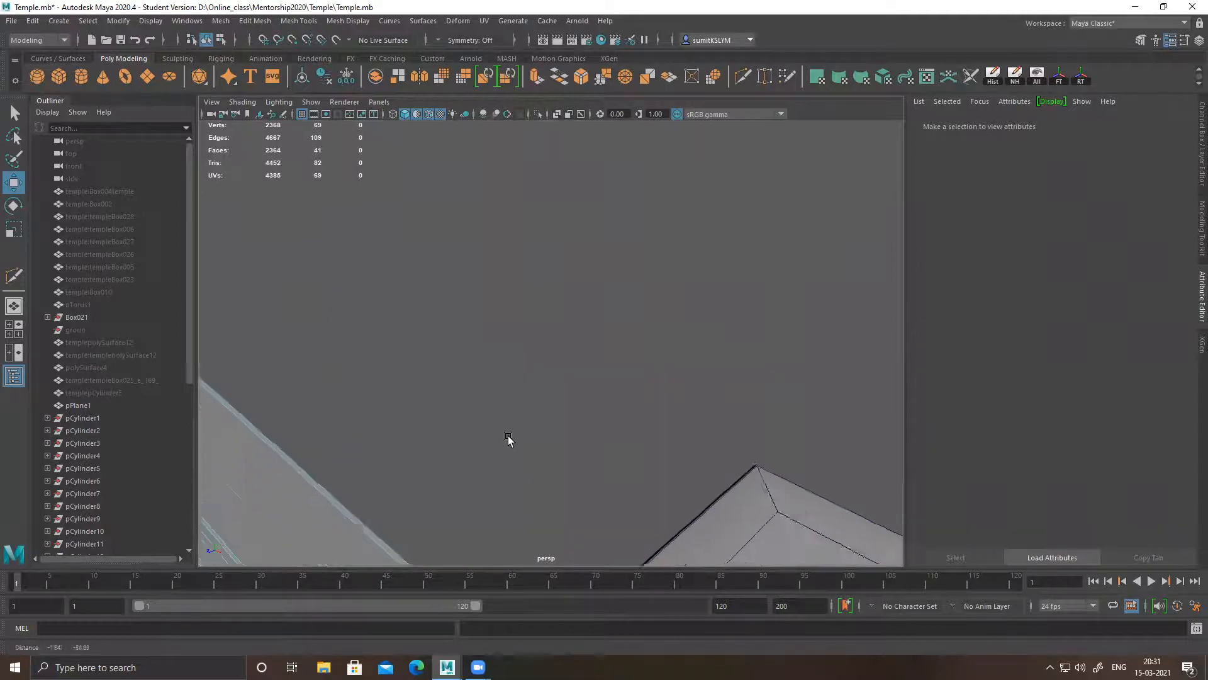
{"action": "left_click_drag", "start_coordinate": [509, 439], "coordinate": [478, 423], "text": "alt"}
{"action": "left_click", "coordinate": [440, 443]}
{"action": "key", "text": "Delete"}
Delete the end faces of the topmost band and the upper moulding at the wall end away from the pillar
{"action": "left_click_drag", "start_coordinate": [655, 413], "coordinate": [558, 343], "text": "alt"}
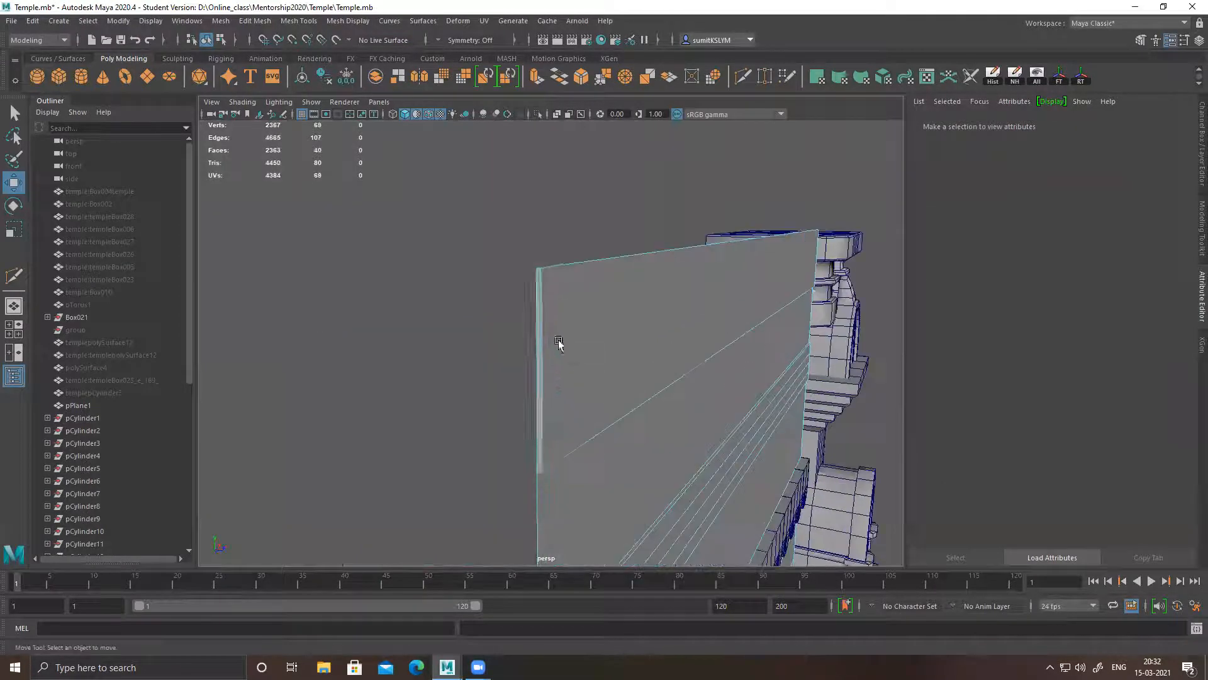
{"action": "left_click", "coordinate": [536, 328]}
{"action": "key", "text": "Delete"}
{"action": "left_click_drag", "start_coordinate": [547, 480], "coordinate": [542, 233], "text": "alt"}
{"action": "left_click", "coordinate": [540, 251]}
{"action": "key", "text": "Delete"}
{"action": "left_click", "coordinate": [537, 192]}
{"action": "key", "text": "Delete"}
{"action": "left_click", "coordinate": [535, 161]}
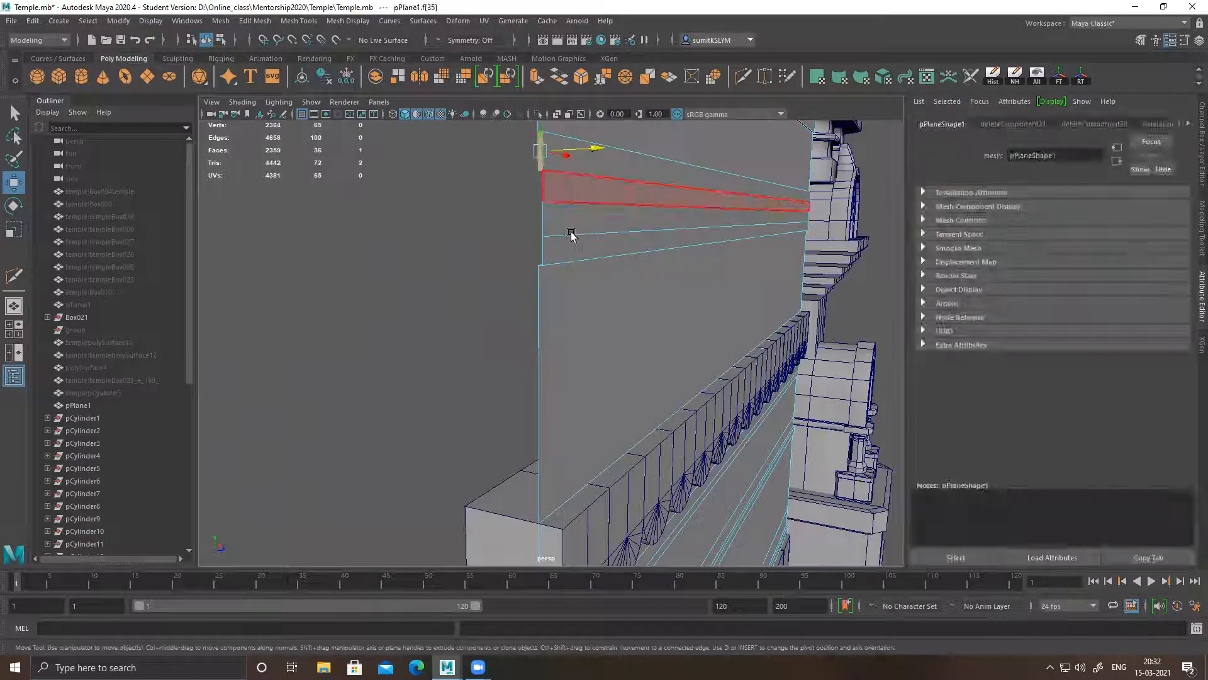
{"action": "key", "text": "Delete"}
Delete the three end faces of the bands beneath the scalloped strip at the end away from the pillar
{"action": "right_click_drag", "start_coordinate": [679, 338], "coordinate": [611, 387], "text": "alt"}
{"action": "middle_click_drag", "start_coordinate": [567, 406], "coordinate": [555, 217], "text": "alt"}
{"action": "right_click_drag", "start_coordinate": [557, 343], "coordinate": [639, 390], "text": "alt"}
{"action": "left_click", "coordinate": [531, 158]}
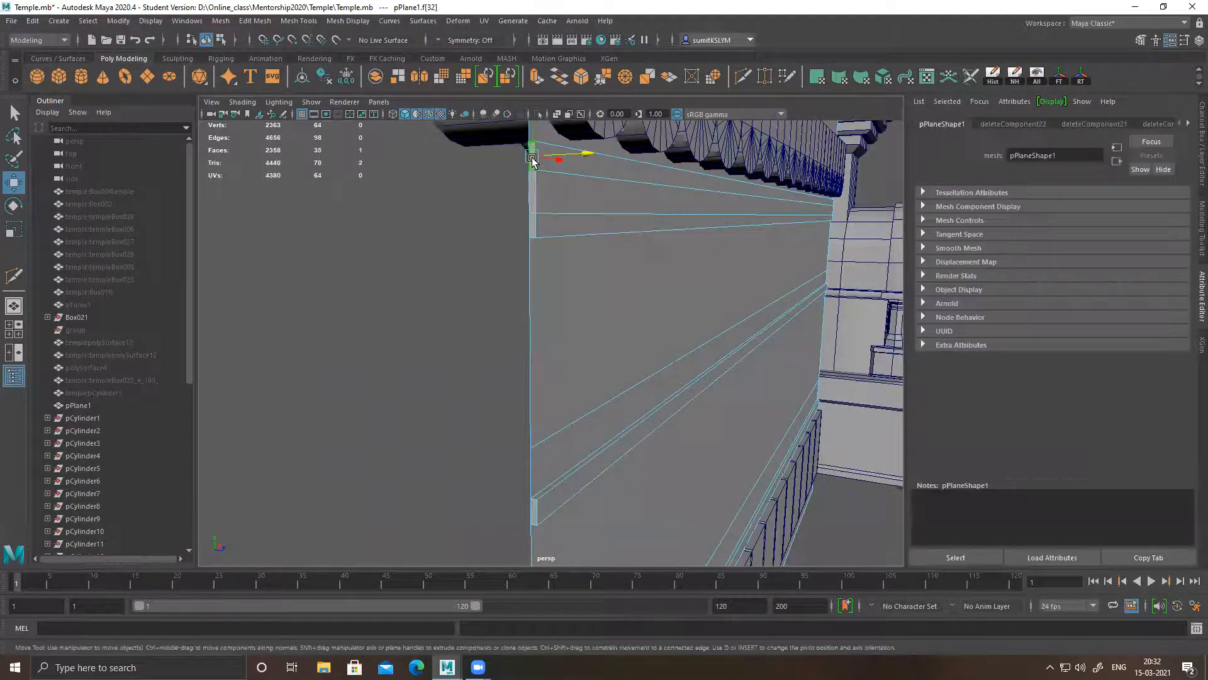
{"action": "key", "text": "Delete"}
{"action": "left_click", "coordinate": [533, 190]}
{"action": "key", "text": "Delete"}
{"action": "left_click", "coordinate": [533, 227]}
{"action": "key", "text": "Delete"}
Delete the remaining end faces of the middle band and lower band at the end away from the pillar
{"action": "middle_click_drag", "start_coordinate": [557, 409], "coordinate": [558, 299], "text": "alt"}
{"action": "left_click", "coordinate": [549, 169]}
{"action": "key", "text": "Delete"}
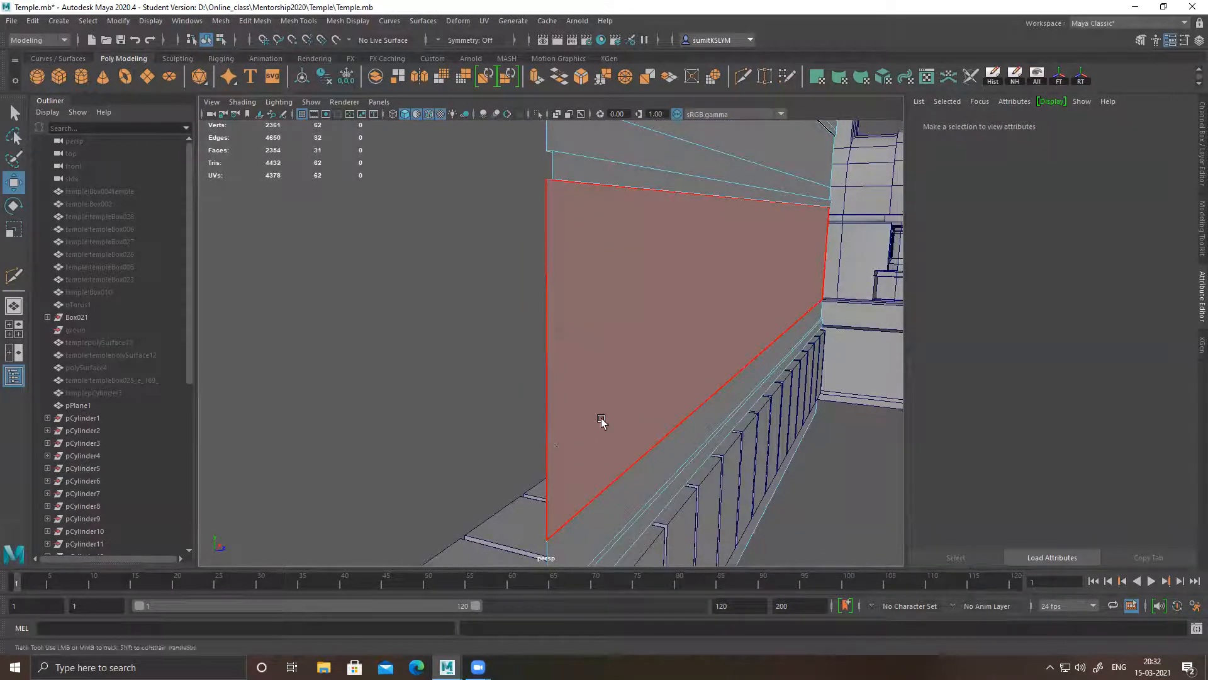
{"action": "middle_click_drag", "start_coordinate": [602, 421], "coordinate": [544, 281], "text": "alt"}
{"action": "left_click", "coordinate": [532, 297]}
{"action": "key", "text": "Delete"}
Examine the extruded wall bands against the pillar's profile from several angles
{"action": "left_click_drag", "start_coordinate": [590, 444], "coordinate": [588, 367], "text": "alt"}
{"action": "scroll", "coordinate": [588, 409], "scroll_direction": "down", "scroll_amount": 2}
{"action": "left_click_drag", "start_coordinate": [589, 411], "coordinate": [512, 413], "text": "alt"}
{"action": "left_click_drag", "start_coordinate": [502, 363], "coordinate": [573, 330], "text": "alt"}
{"action": "middle_click_drag", "start_coordinate": [573, 330], "coordinate": [581, 361], "text": "alt"}
{"action": "left_click_drag", "start_coordinate": [581, 364], "coordinate": [642, 359], "text": "alt"}
{"action": "scroll", "coordinate": [680, 420], "scroll_direction": "up", "scroll_amount": 3}
{"action": "left_click_drag", "start_coordinate": [690, 296], "coordinate": [593, 263], "text": "alt"}
{"action": "right_click_drag", "start_coordinate": [594, 262], "coordinate": [598, 291]}
{"action": "right_click_drag", "start_coordinate": [723, 346], "coordinate": [624, 248], "text": "alt"}
{"action": "left_click_drag", "start_coordinate": [622, 249], "coordinate": [565, 312], "text": "alt"}
Extrude the top three, then two, then one of the upper moulding faces outward to form a stepped profile
{"action": "right_click", "coordinate": [564, 310]}
{"action": "right_click_drag", "start_coordinate": [565, 313], "coordinate": [563, 343]}
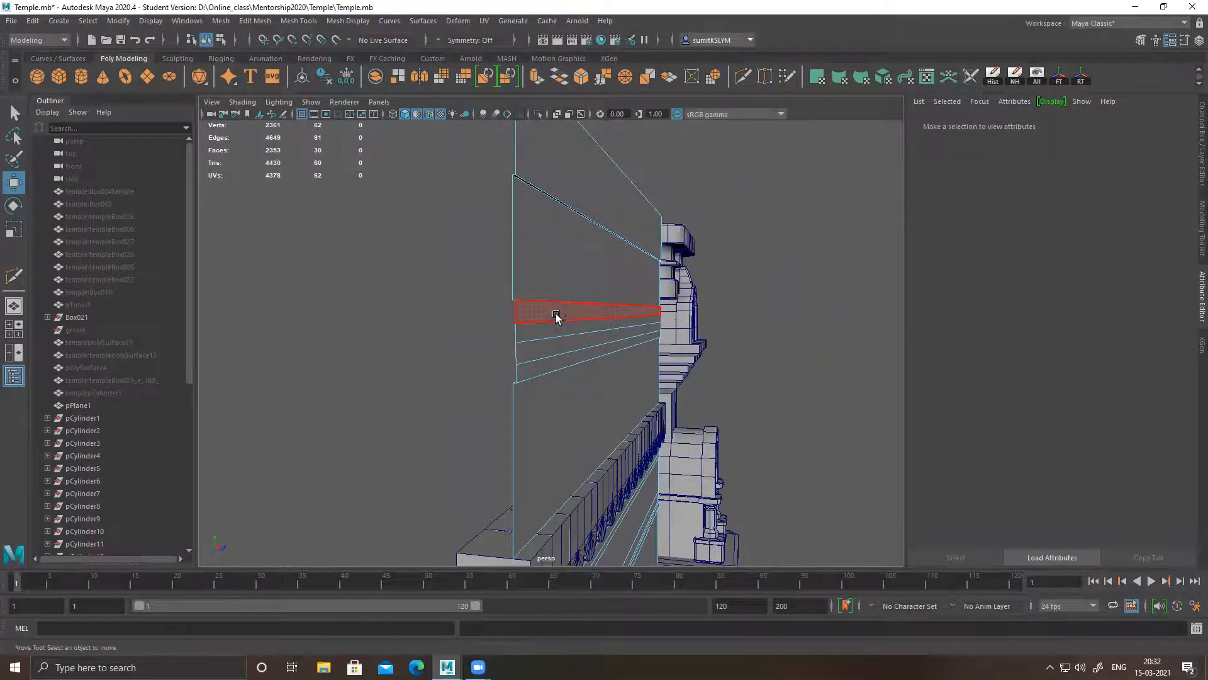
{"action": "left_click", "coordinate": [558, 313]}
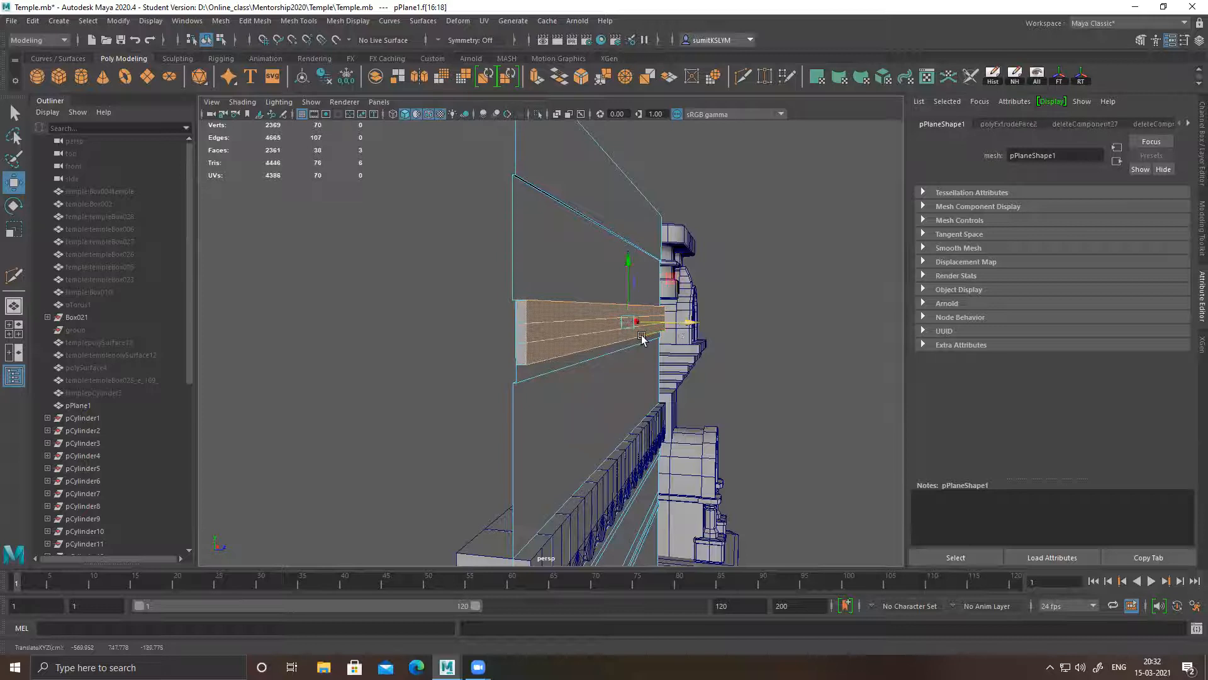
{"action": "left_click", "coordinate": [609, 338], "text": "ctrl"}
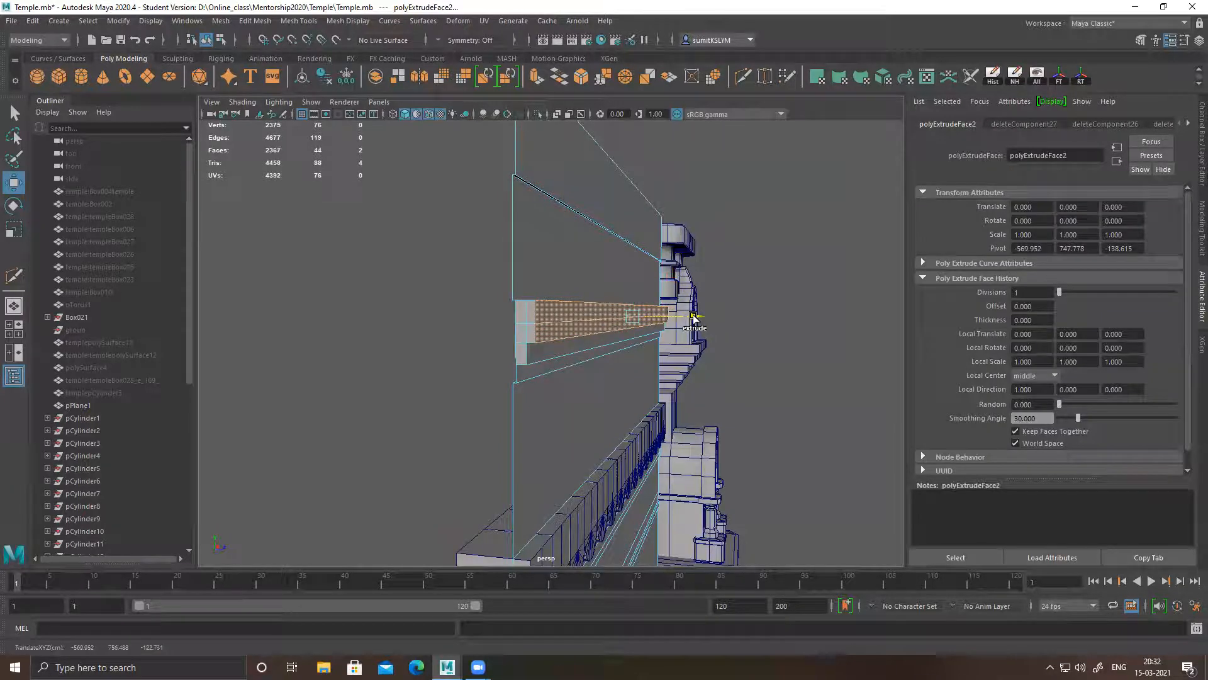
{"action": "left_click", "coordinate": [606, 326], "text": "ctrl"}
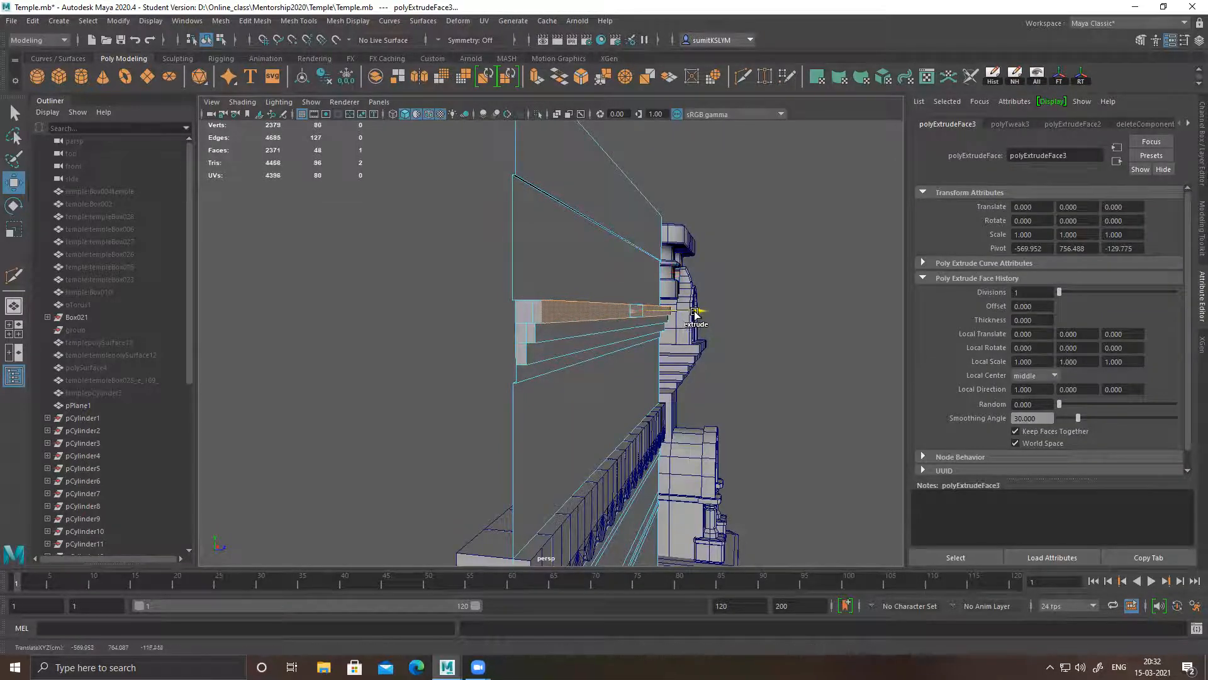
Delete the six small end faces at one end of the stepped upper moulding
{"action": "left_click_drag", "start_coordinate": [604, 370], "coordinate": [608, 330], "text": "alt"}
{"action": "left_click", "coordinate": [602, 276]}
{"action": "key", "text": "Delete"}
{"action": "left_click", "coordinate": [593, 281]}
{"action": "key", "text": "Delete"}
{"action": "left_click", "coordinate": [583, 278]}
{"action": "key", "text": "Delete"}
{"action": "left_click", "coordinate": [592, 303]}
{"action": "key", "text": "Delete"}
{"action": "left_click", "coordinate": [582, 303]}
{"action": "key", "text": "Delete"}
{"action": "left_click", "coordinate": [583, 322]}
{"action": "key", "text": "Delete"}
Delete the small end faces at the other end of the stepped upper moulding
{"action": "left_click_drag", "start_coordinate": [732, 365], "coordinate": [659, 355], "text": "alt"}
{"action": "left_click", "coordinate": [645, 352]}
{"action": "key", "text": "Delete"}
{"action": "left_click", "coordinate": [620, 351]}
{"action": "key", "text": "Delete"}
{"action": "left_click", "coordinate": [632, 377]}
{"action": "key", "text": "Delete"}
{"action": "left_click", "coordinate": [645, 382]}
{"action": "key", "text": "Delete"}
{"action": "left_click", "coordinate": [644, 406]}
{"action": "key", "text": "Delete"}
Return the wall plane to object mode and examine its stepped moulding and bands beside the pillar
{"action": "left_click_drag", "start_coordinate": [671, 389], "coordinate": [629, 378], "text": "alt"}
{"action": "right_click", "coordinate": [498, 316]}
{"action": "left_click", "coordinate": [497, 284]}
{"action": "left_click", "coordinate": [440, 356]}
{"action": "right_click", "coordinate": [547, 227], "text": "ctrl"}
{"action": "right_click_drag", "start_coordinate": [561, 214], "coordinate": [523, 232], "text": "shift"}
{"action": "left_click_drag", "start_coordinate": [467, 306], "coordinate": [609, 388], "text": "alt"}
{"action": "right_click_drag", "start_coordinate": [609, 388], "coordinate": [631, 376], "text": "alt"}
{"action": "left_click_drag", "start_coordinate": [631, 376], "coordinate": [548, 358], "text": "alt"}
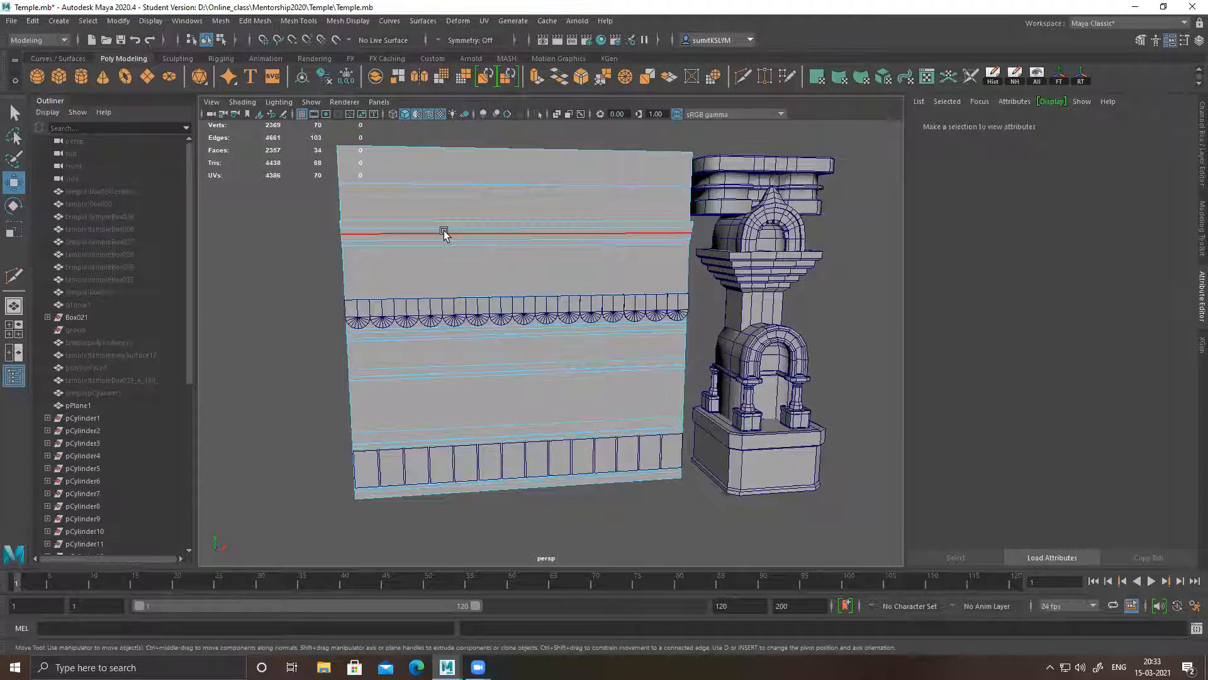
{"action": "left_click_drag", "start_coordinate": [559, 256], "coordinate": [533, 256], "text": "alt"}
{"action": "right_click_drag", "start_coordinate": [512, 190], "coordinate": [606, 151]}
{"action": "left_click_drag", "start_coordinate": [325, 262], "coordinate": [476, 255], "text": "alt"}
{"action": "left_click_drag", "start_coordinate": [532, 296], "coordinate": [558, 278], "text": "alt"}
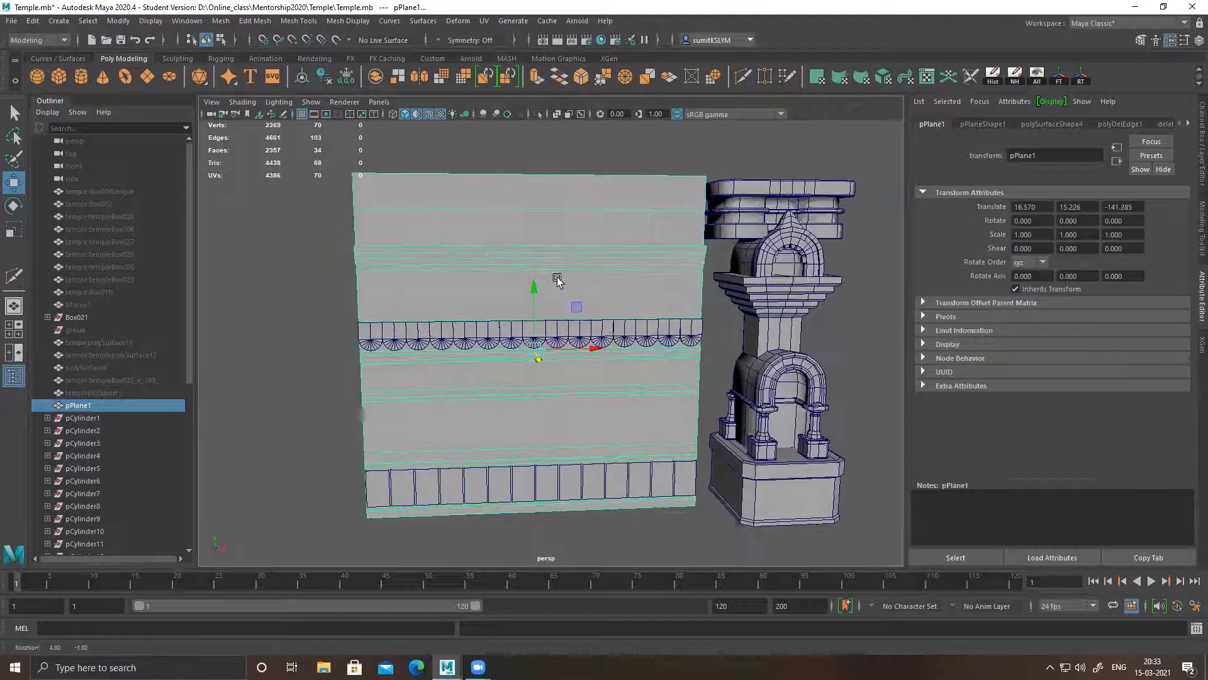
Connect the wall plane's horizontal edges with many evenly spaced vertical edge loops across its whole width
{"action": "right_click_drag", "start_coordinate": [534, 275], "coordinate": [512, 163]}
{"action": "left_click_drag", "start_coordinate": [510, 153], "coordinate": [581, 562]}
{"action": "right_click_drag", "start_coordinate": [631, 360], "coordinate": [640, 545], "text": "shift"}
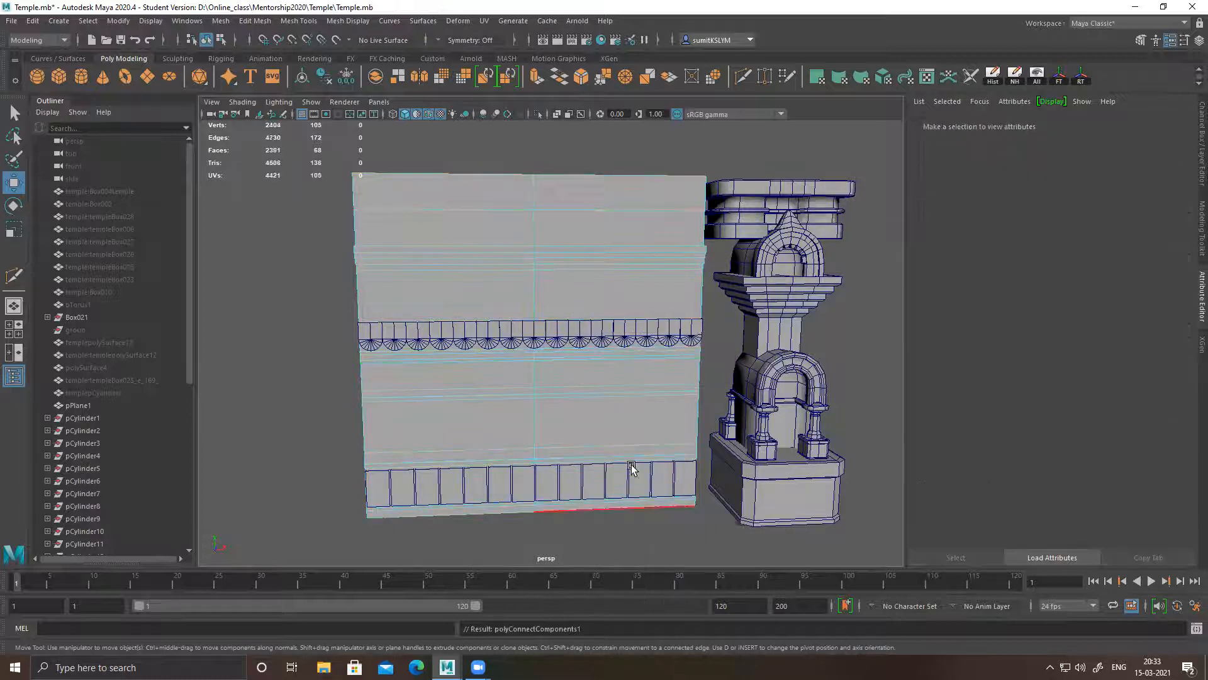
{"action": "key", "text": "ctrl+z"}
{"action": "right_click_drag", "start_coordinate": [609, 324], "coordinate": [657, 542], "text": "shift"}
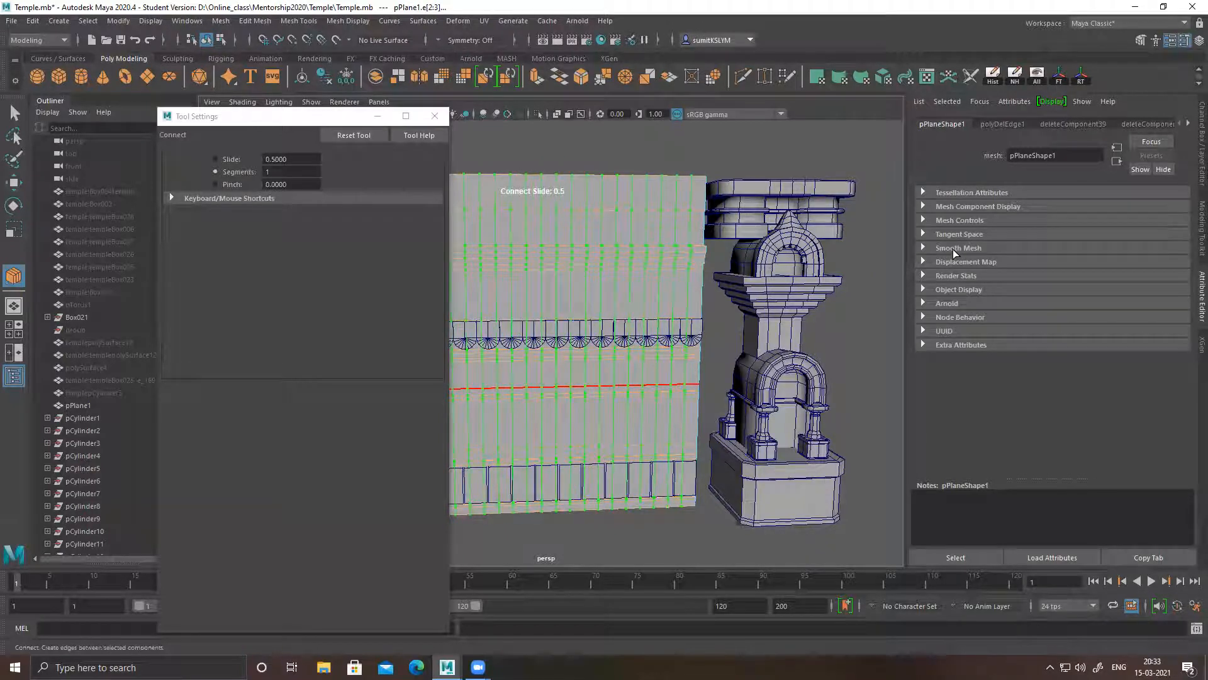
{"action": "key", "text": "w"}
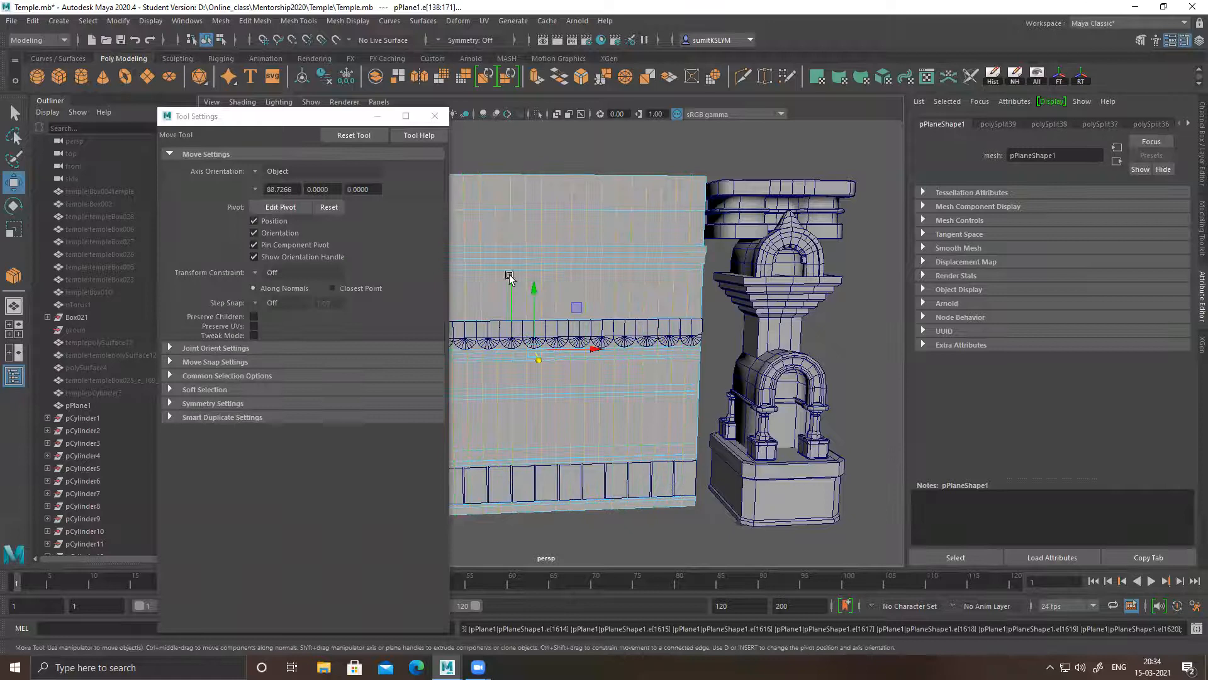
{"action": "left_click", "coordinate": [439, 115]}
Connect the vertical edges of the tall band above the base block row with 3 horizontal segments
{"action": "left_click_drag", "start_coordinate": [649, 337], "coordinate": [571, 414], "text": "alt"}
{"action": "middle_click_drag", "start_coordinate": [571, 415], "coordinate": [567, 394], "text": "alt"}
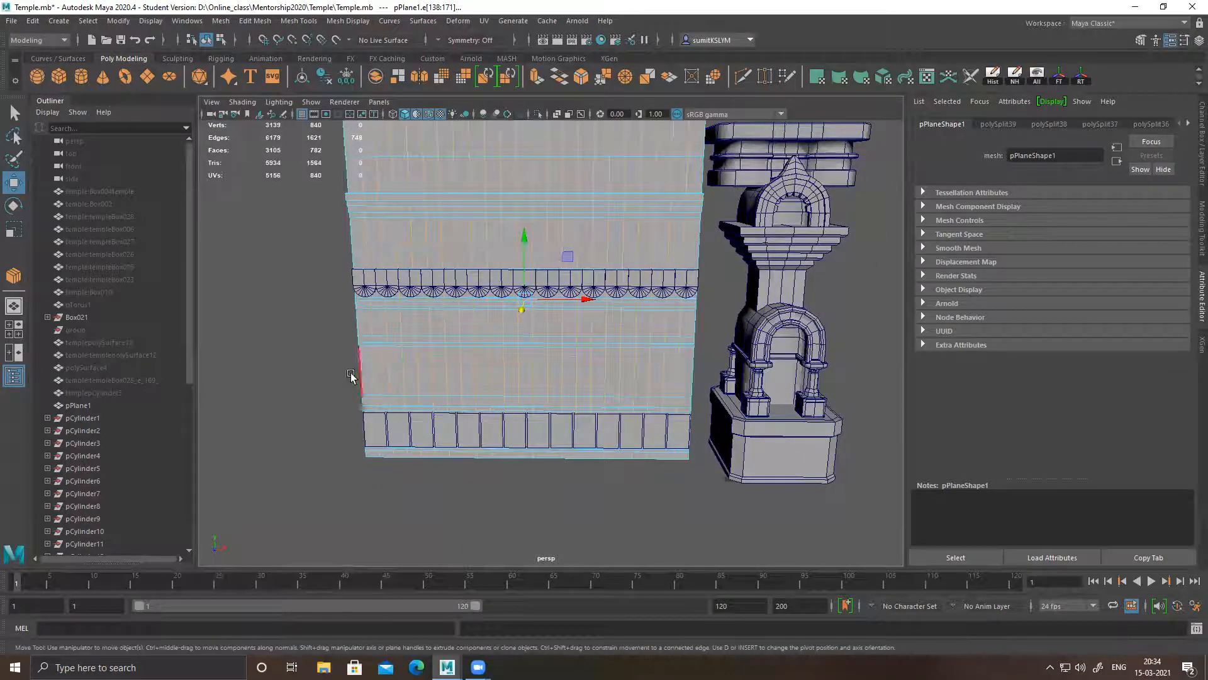
{"action": "left_click_drag", "start_coordinate": [483, 368], "coordinate": [715, 370]}
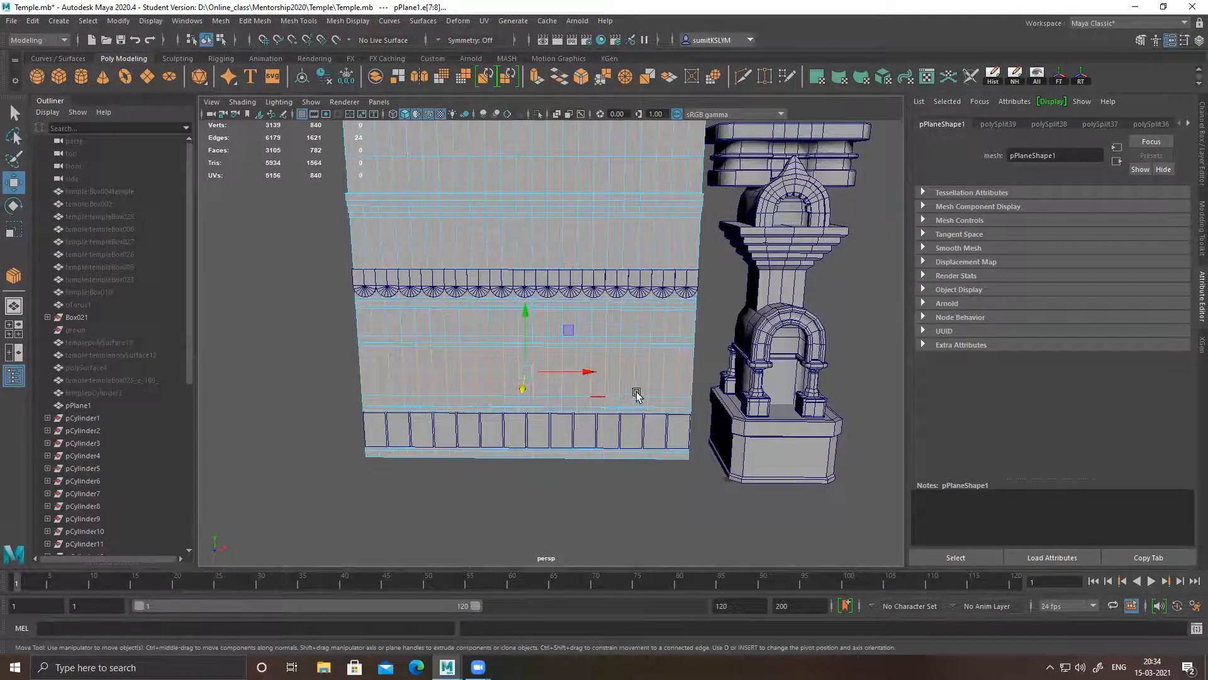
{"action": "right_click", "coordinate": [644, 370], "text": "shift"}
{"action": "left_click", "coordinate": [626, 587]}
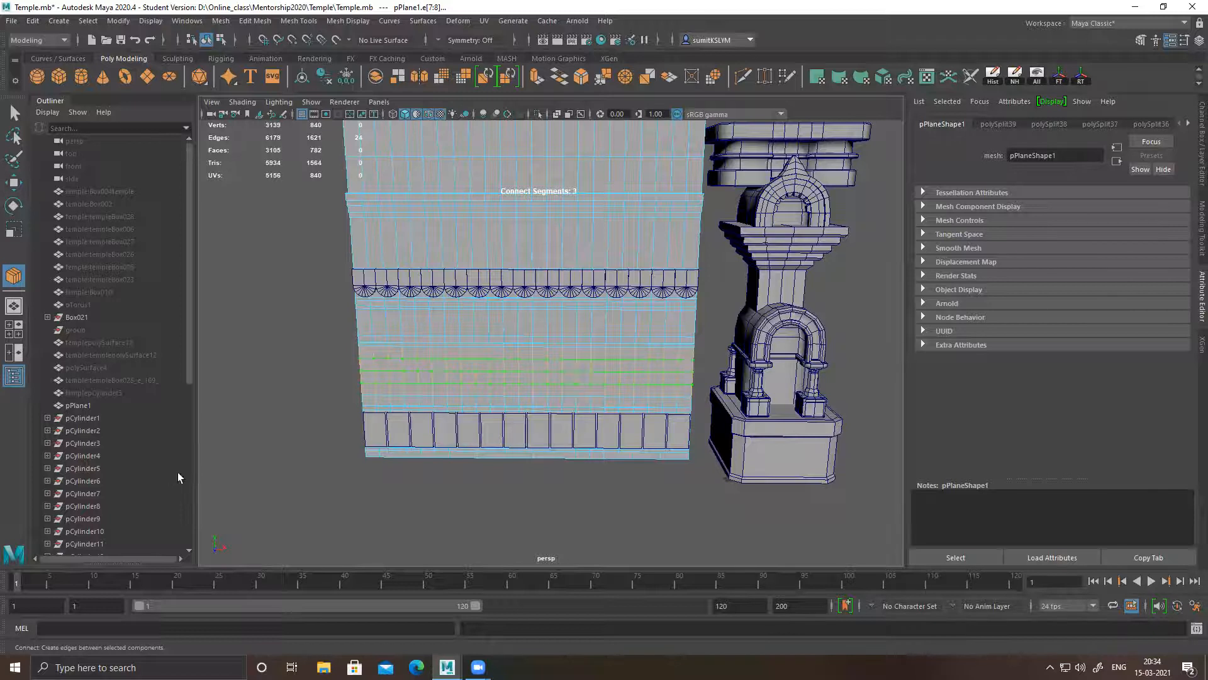
{"action": "left_click_drag", "start_coordinate": [433, 521], "coordinate": [445, 508], "text": "alt"}
{"action": "key", "text": "w"}
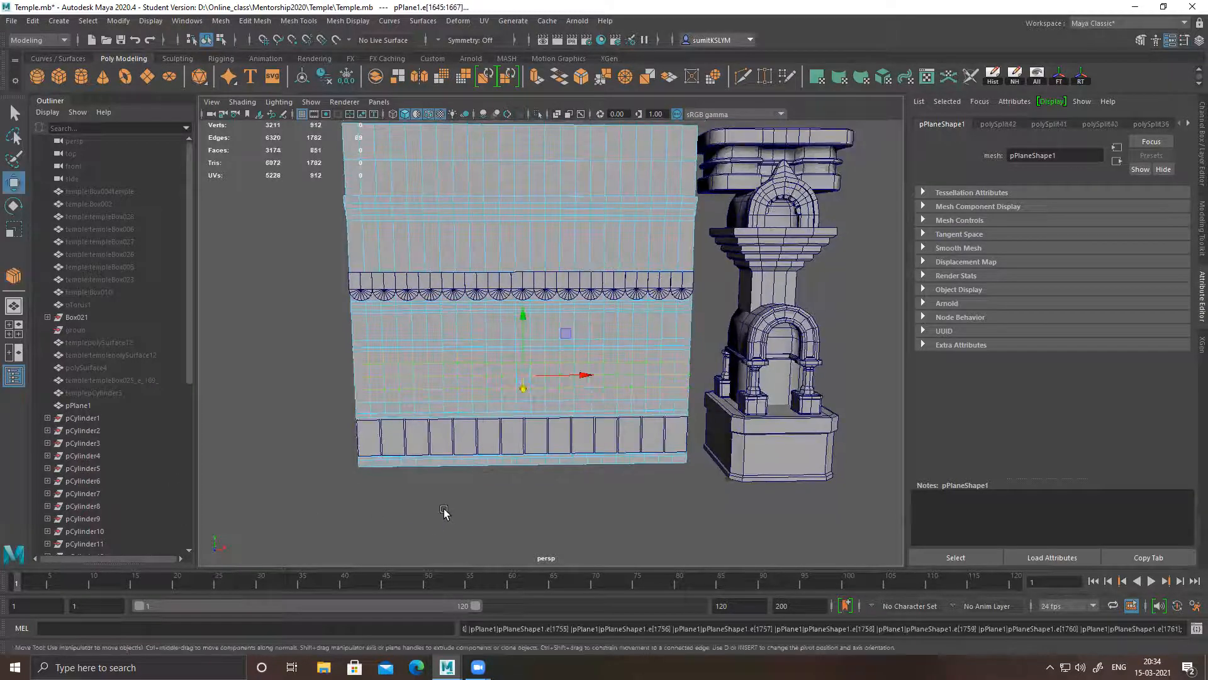
Connect the vertical edges of the band below the scalloped strip with a centred horizontal loop at slide 0.5
{"action": "left_click_drag", "start_coordinate": [339, 327], "coordinate": [606, 320]}
{"action": "left_click_drag", "start_coordinate": [714, 326], "coordinate": [714, 327]}
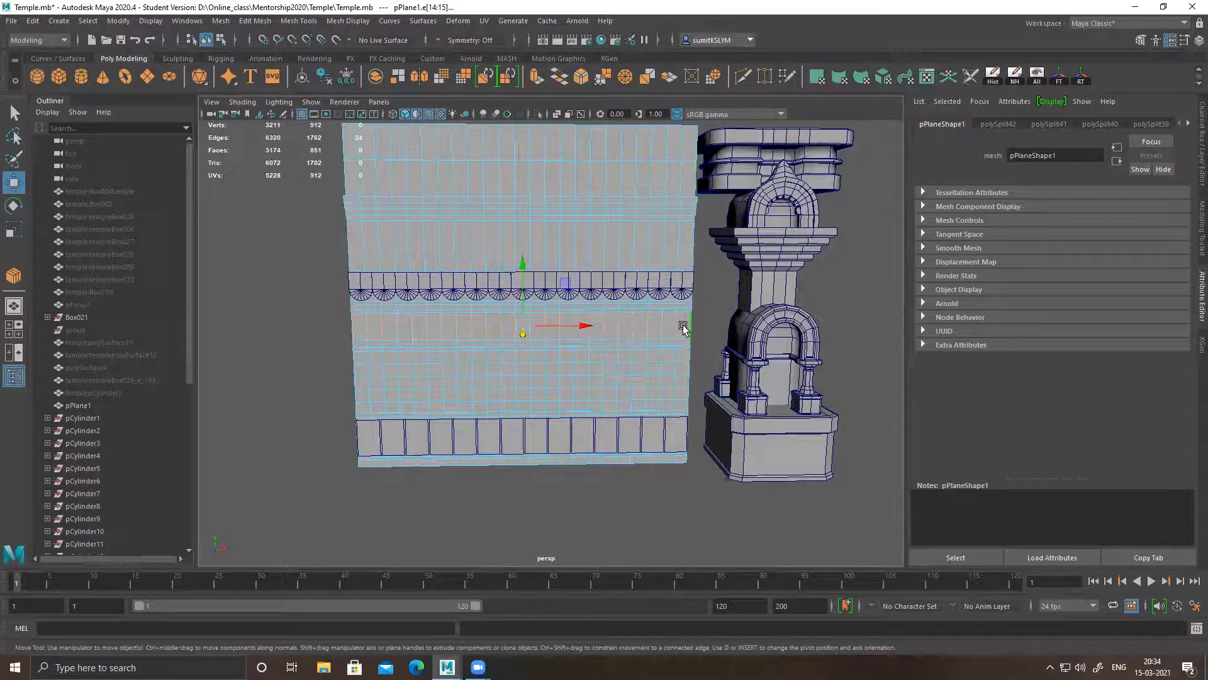
{"action": "right_click_drag", "start_coordinate": [661, 318], "coordinate": [665, 503], "text": "shift"}
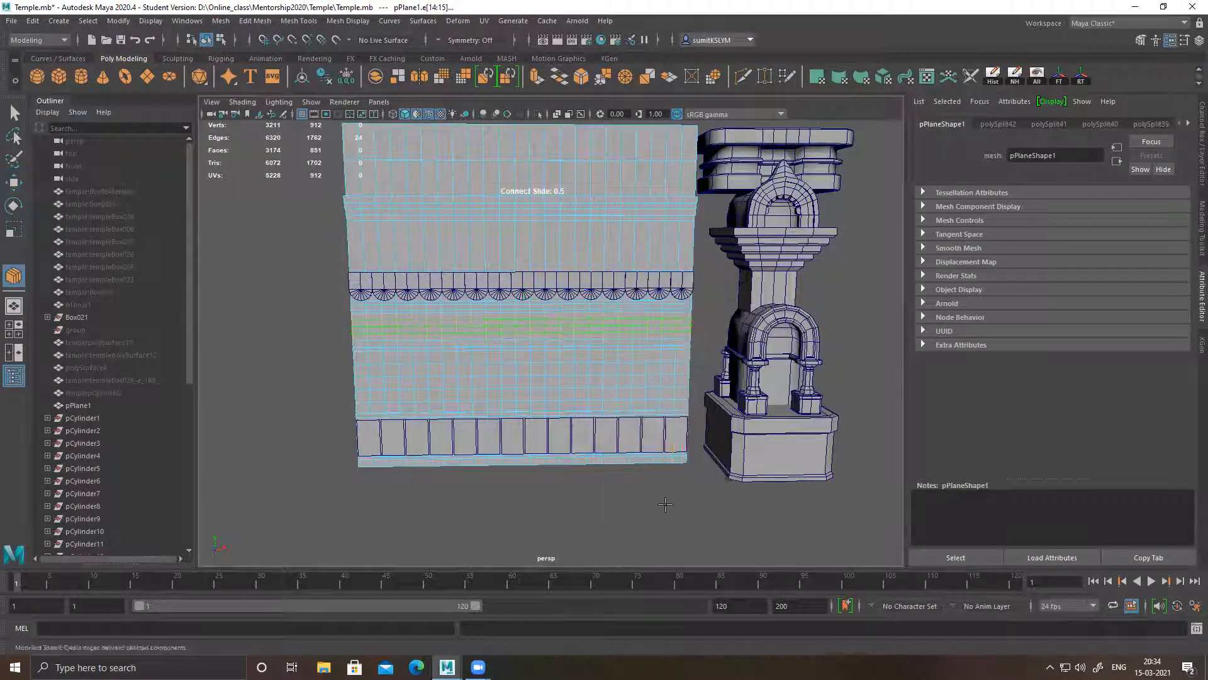
{"action": "middle_click_drag", "start_coordinate": [624, 286], "coordinate": [618, 315], "text": "alt"}
{"action": "key", "text": "w"}
Connect the vertical edges of the band above the scalloped strip with 3 horizontal segments
{"action": "double_click", "coordinate": [665, 292]}
{"action": "right_click_drag", "start_coordinate": [641, 271], "coordinate": [636, 489], "text": "shift"}
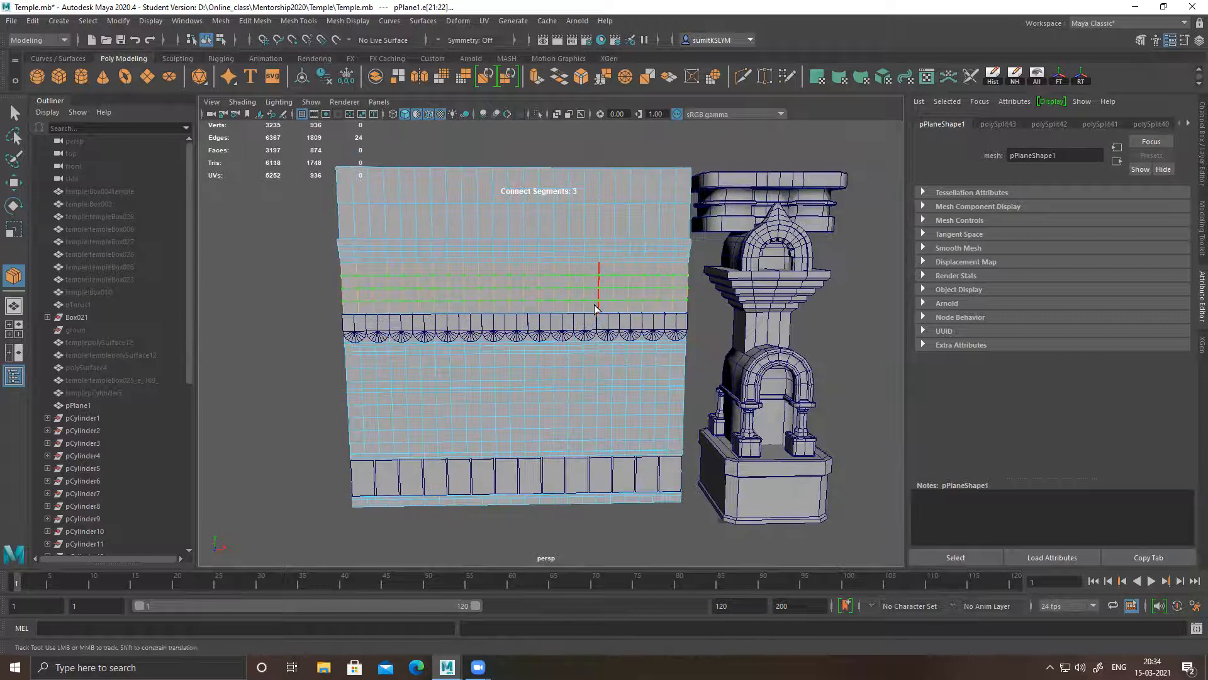
{"action": "key", "text": "w"}
Connect the vertical edges of the wall's two uppermost bands with one centred horizontal loop each, at slide 0.5
{"action": "middle_click_drag", "start_coordinate": [433, 235], "coordinate": [411, 278], "text": "alt"}
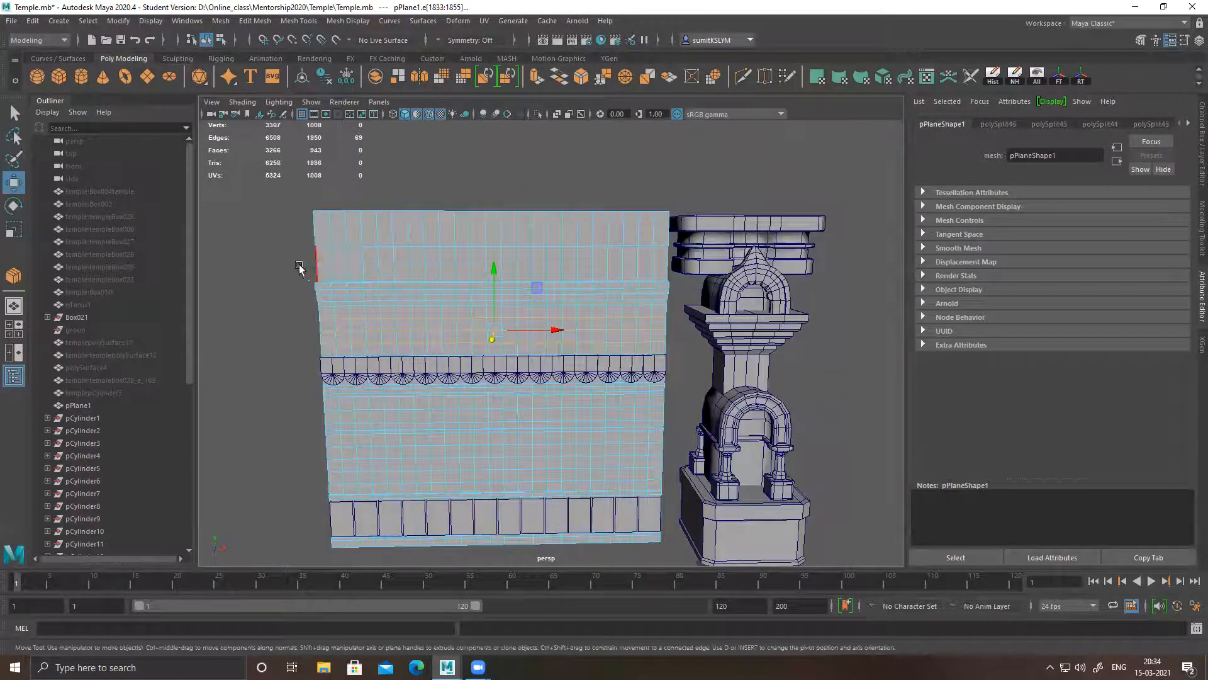
{"action": "left_click_drag", "start_coordinate": [620, 272], "coordinate": [702, 270]}
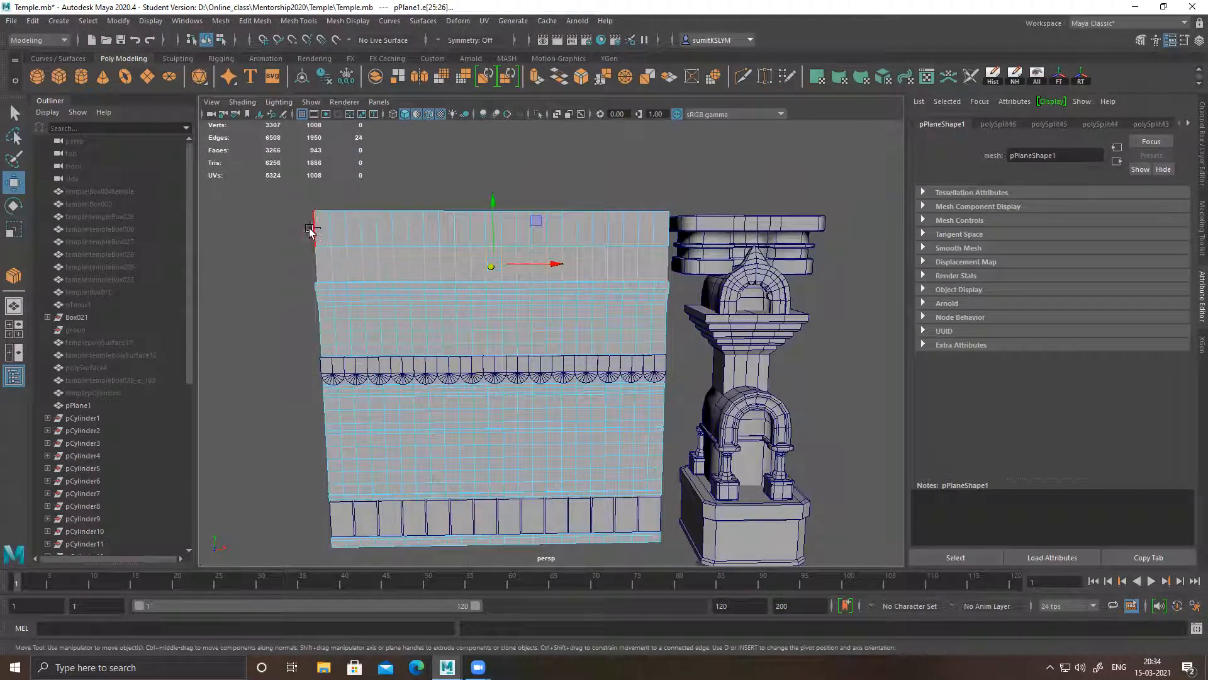
{"action": "left_click_drag", "start_coordinate": [290, 241], "coordinate": [647, 229], "text": "shift"}
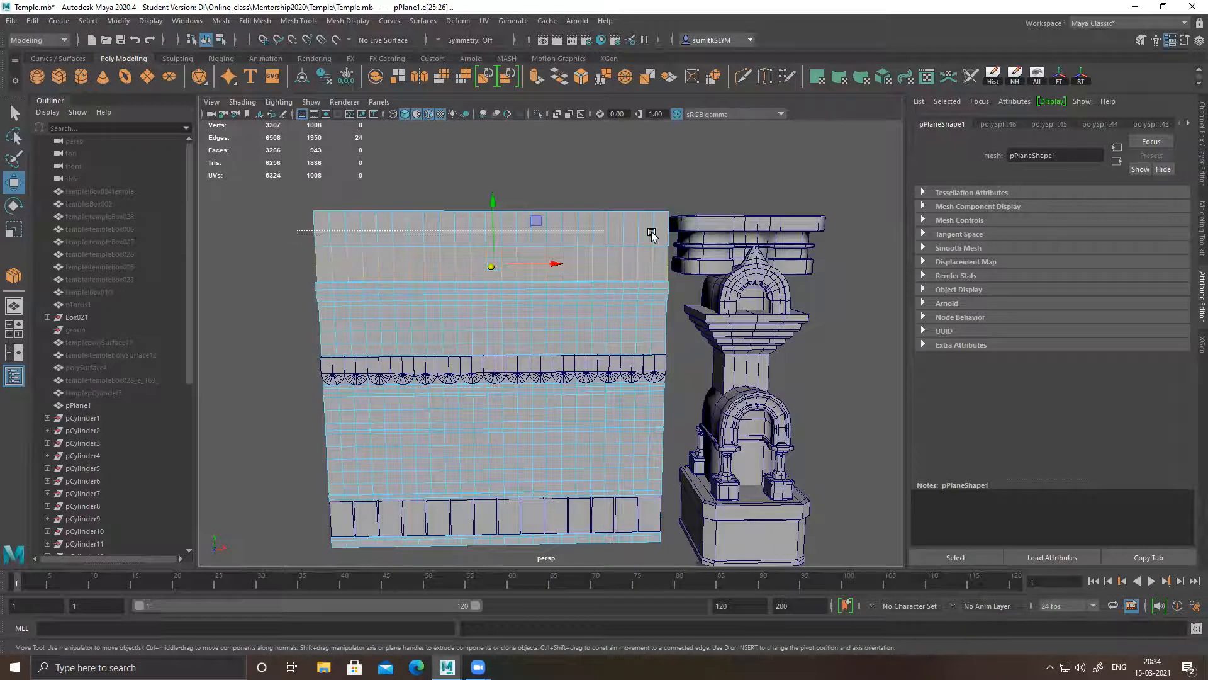
{"action": "left_click", "coordinate": [617, 245], "text": "shift"}
{"action": "right_click_drag", "start_coordinate": [617, 241], "coordinate": [612, 459], "text": "shift"}
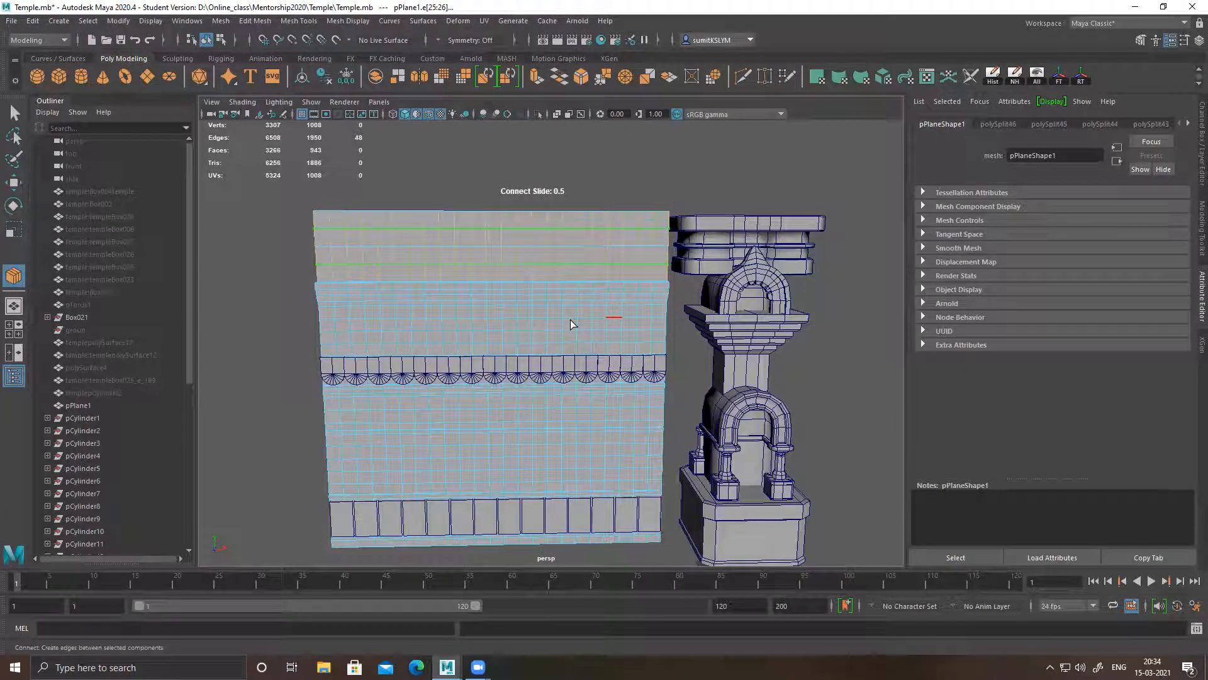
{"action": "key", "text": "w"}
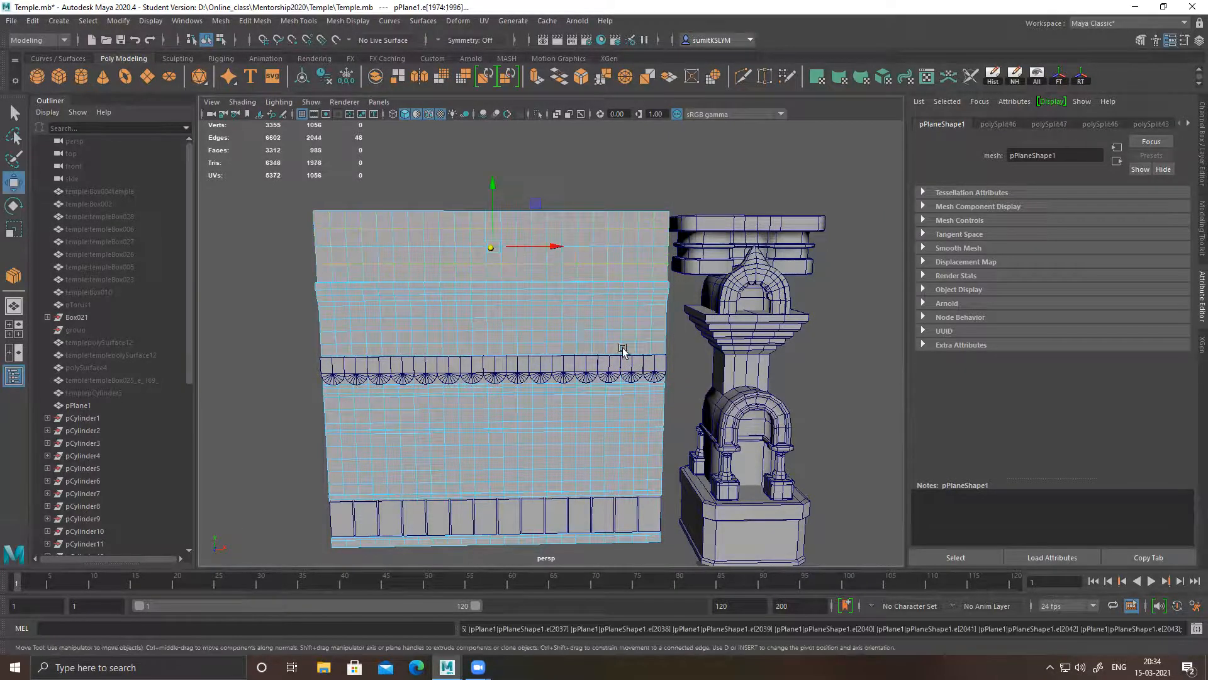
Select the scalloped strip's vertices in side view and shift them in depth against the wall plane
{"action": "scroll", "coordinate": [622, 350], "scroll_direction": "down", "scroll_amount": 3}
{"action": "right_click_drag", "start_coordinate": [445, 283], "coordinate": [507, 249]}
{"action": "left_click", "coordinate": [648, 170]}
{"action": "middle_click_drag", "start_coordinate": [593, 311], "coordinate": [583, 257], "text": "alt"}
{"action": "left_click_drag", "start_coordinate": [526, 321], "coordinate": [518, 293], "text": "alt"}
{"action": "left_click", "coordinate": [524, 264]}
{"action": "right_click_drag", "start_coordinate": [520, 257], "coordinate": [412, 261]}
{"action": "left_click_drag", "start_coordinate": [547, 277], "coordinate": [509, 303], "text": "alt"}
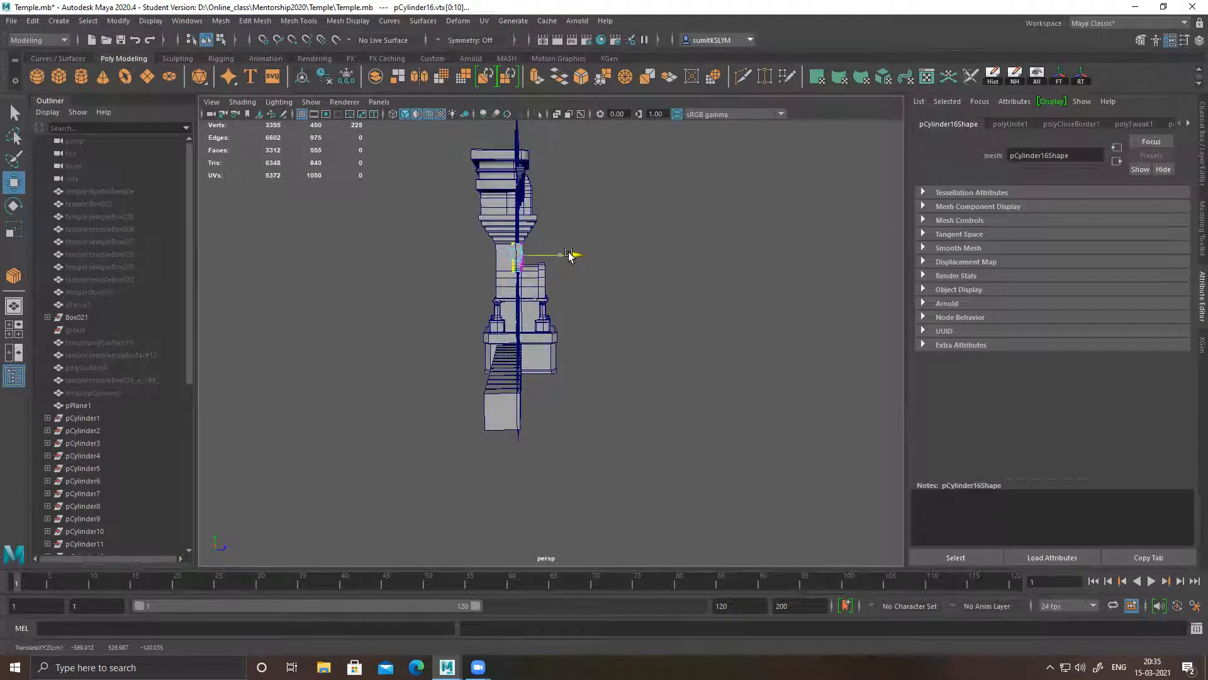
Select the base block row's rear vertices in side view and adjust their depth against the wall plane
{"action": "left_click", "coordinate": [498, 381]}
{"action": "right_click_drag", "start_coordinate": [502, 368], "coordinate": [378, 316]}
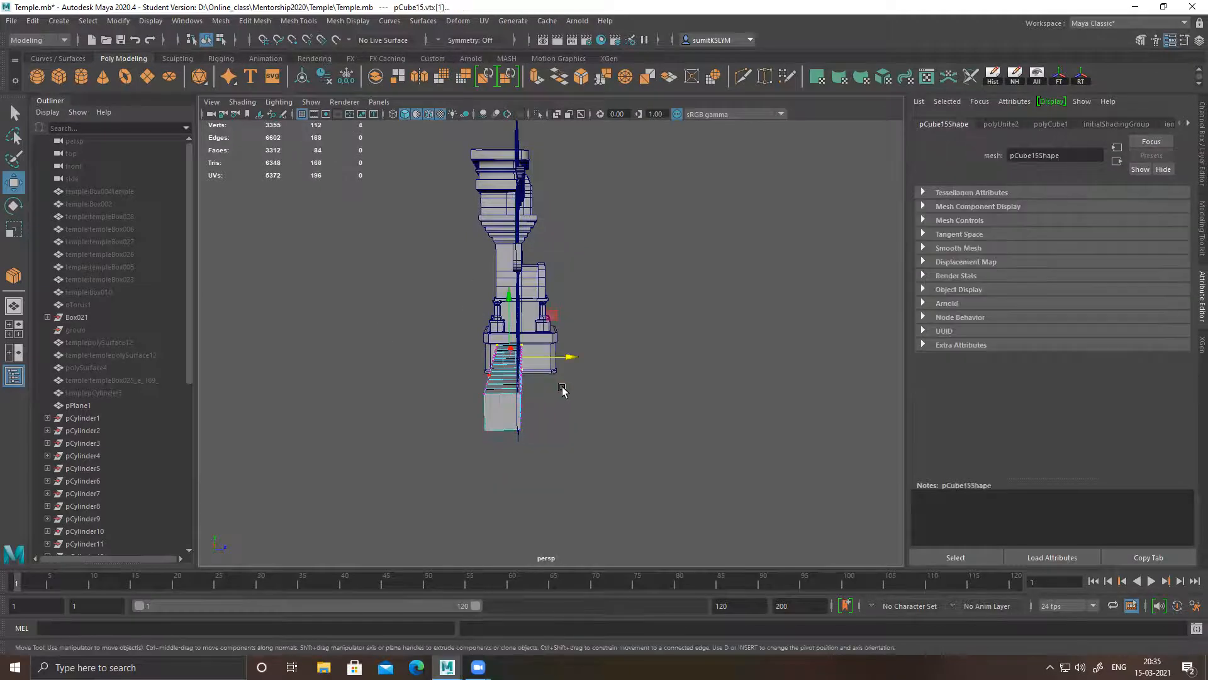
{"action": "left_click_drag", "start_coordinate": [455, 369], "coordinate": [462, 343], "text": "alt"}
{"action": "left_click_drag", "start_coordinate": [500, 451], "coordinate": [501, 449]}
{"action": "left_click_drag", "start_coordinate": [556, 376], "coordinate": [538, 333]}
{"action": "right_click_drag", "start_coordinate": [521, 243], "coordinate": [570, 215]}
{"action": "left_click", "coordinate": [799, 228]}
{"action": "left_click_drag", "start_coordinate": [548, 307], "coordinate": [510, 345], "text": "alt"}
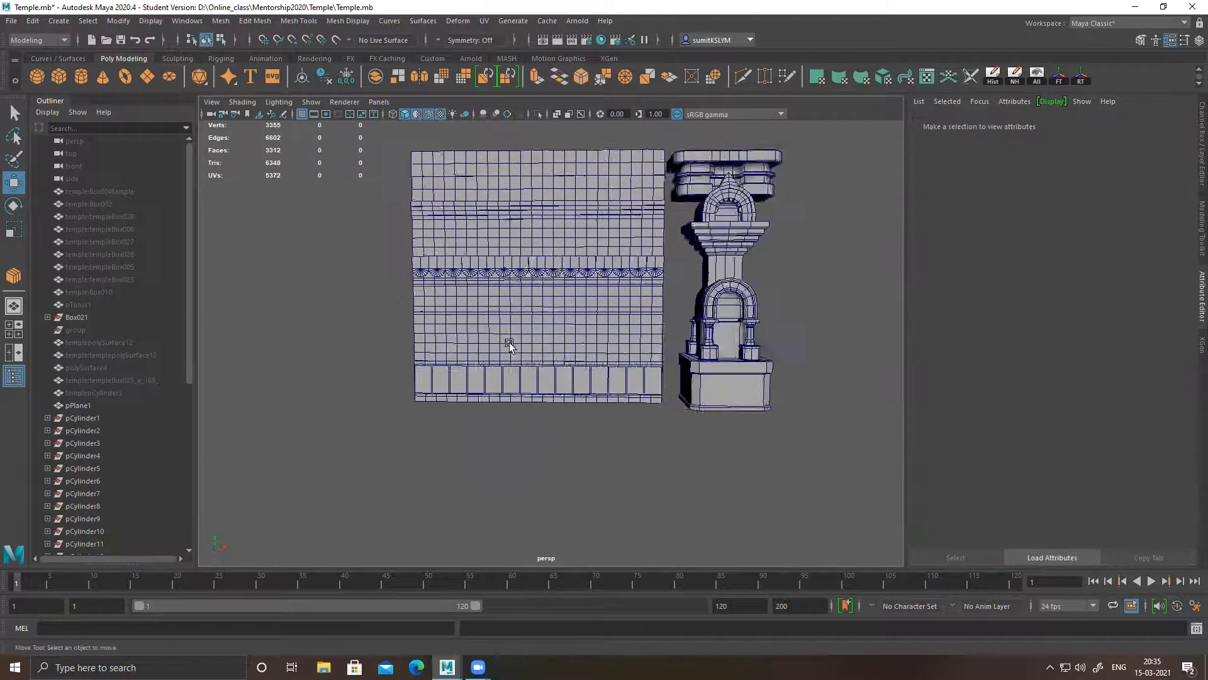
Duplicate the base block row and raise the copy to the wall's top edge, about 821 units up in Y
{"action": "right_click_drag", "start_coordinate": [510, 345], "coordinate": [529, 381], "text": "alt"}
{"action": "left_click", "coordinate": [576, 328]}
{"action": "middle_click_drag", "start_coordinate": [576, 329], "coordinate": [581, 337], "text": "alt"}
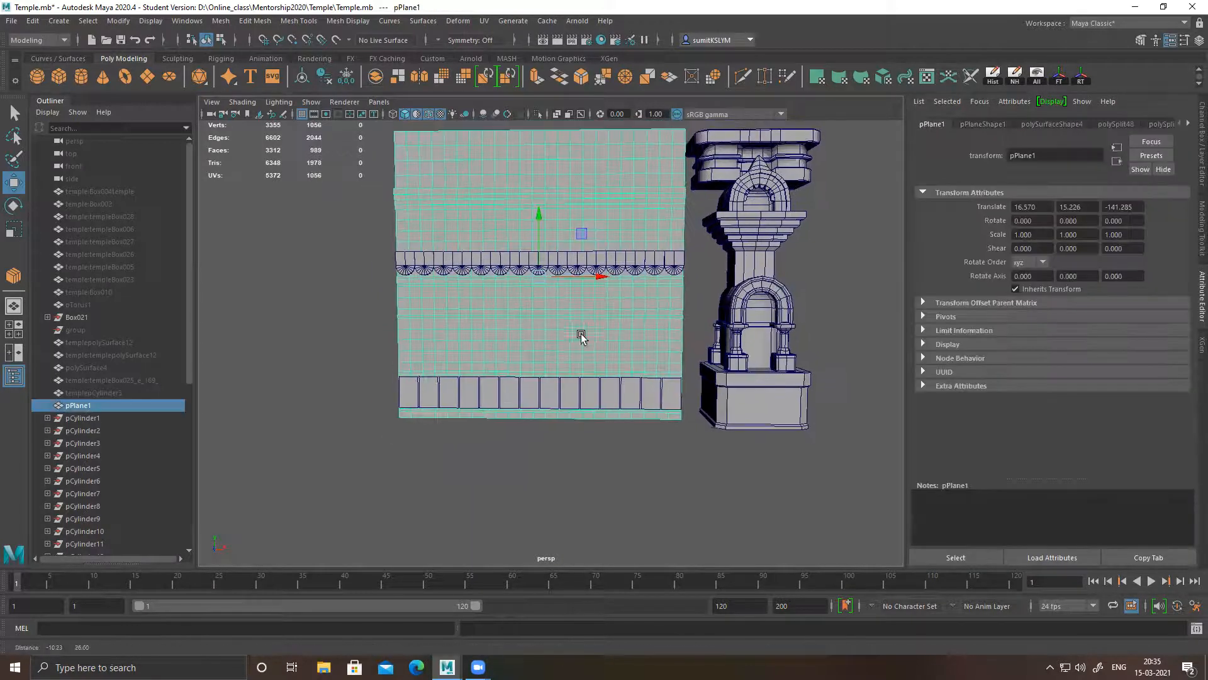
{"action": "left_click", "coordinate": [518, 395]}
{"action": "left_click_drag", "start_coordinate": [494, 364], "coordinate": [528, 391], "text": "alt"}
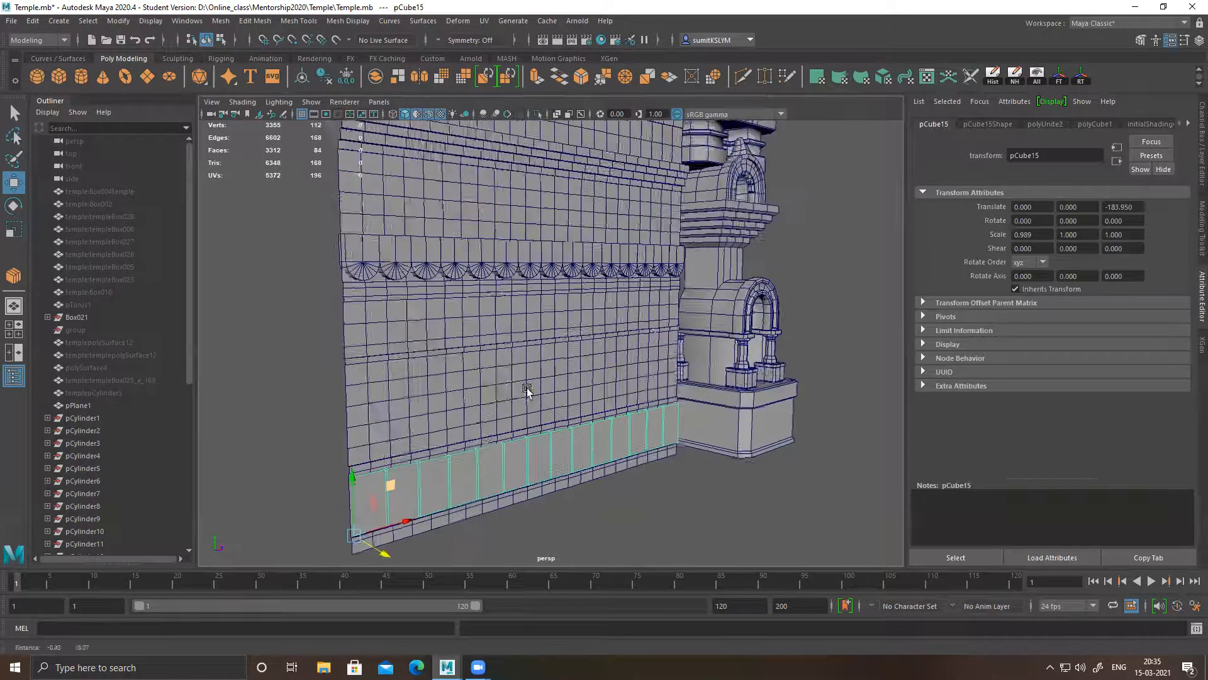
{"action": "right_click_drag", "start_coordinate": [528, 391], "coordinate": [480, 353], "text": "alt"}
{"action": "middle_click_drag", "start_coordinate": [480, 353], "coordinate": [513, 391], "text": "alt"}
{"action": "left_click_drag", "start_coordinate": [419, 487], "coordinate": [398, 134], "text": "shift"}
{"action": "middle_click_drag", "start_coordinate": [518, 195], "coordinate": [521, 243], "text": "alt"}
{"action": "right_click_drag", "start_coordinate": [521, 243], "coordinate": [550, 283], "text": "alt"}
Scale the duplicated block row down to about 0.357 in X and 0.262 in Y
{"action": "key", "text": "r"}
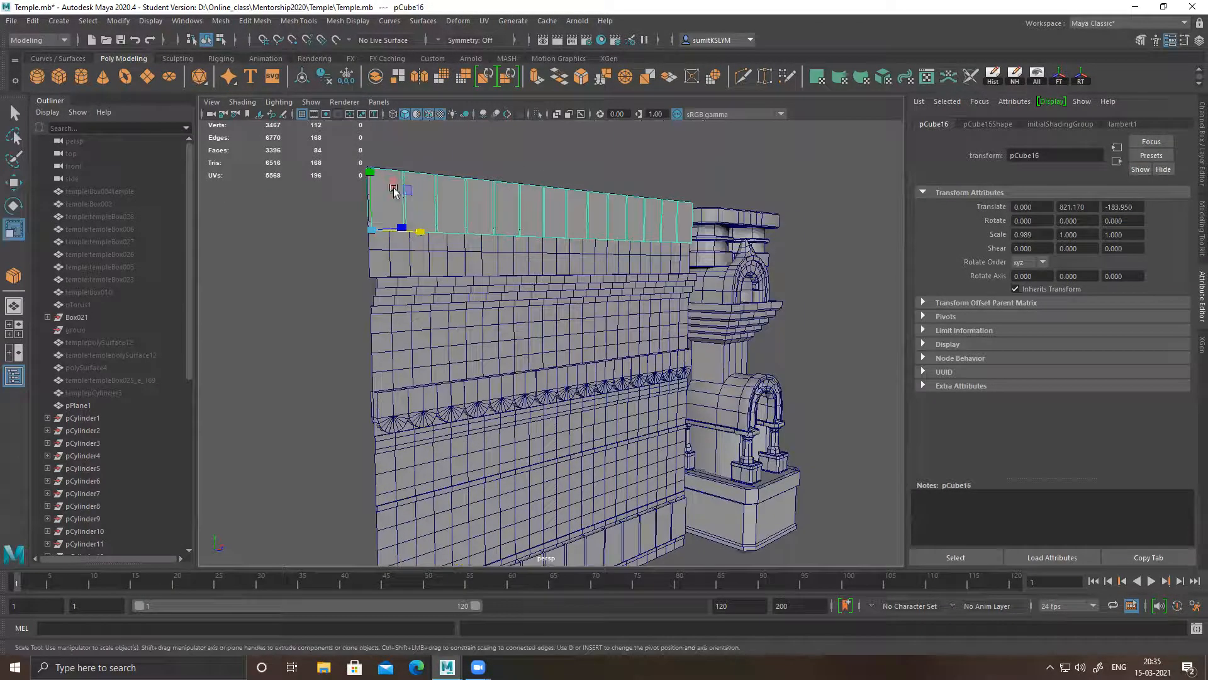
{"action": "left_click_drag", "start_coordinate": [374, 174], "coordinate": [372, 214]}
{"action": "left_click_drag", "start_coordinate": [501, 257], "coordinate": [353, 238], "text": "alt"}
{"action": "middle_click_drag", "start_coordinate": [433, 243], "coordinate": [461, 285], "text": "alt"}
{"action": "right_click_drag", "start_coordinate": [460, 285], "coordinate": [538, 326], "text": "alt"}
{"action": "left_click_drag", "start_coordinate": [330, 250], "coordinate": [339, 251]}
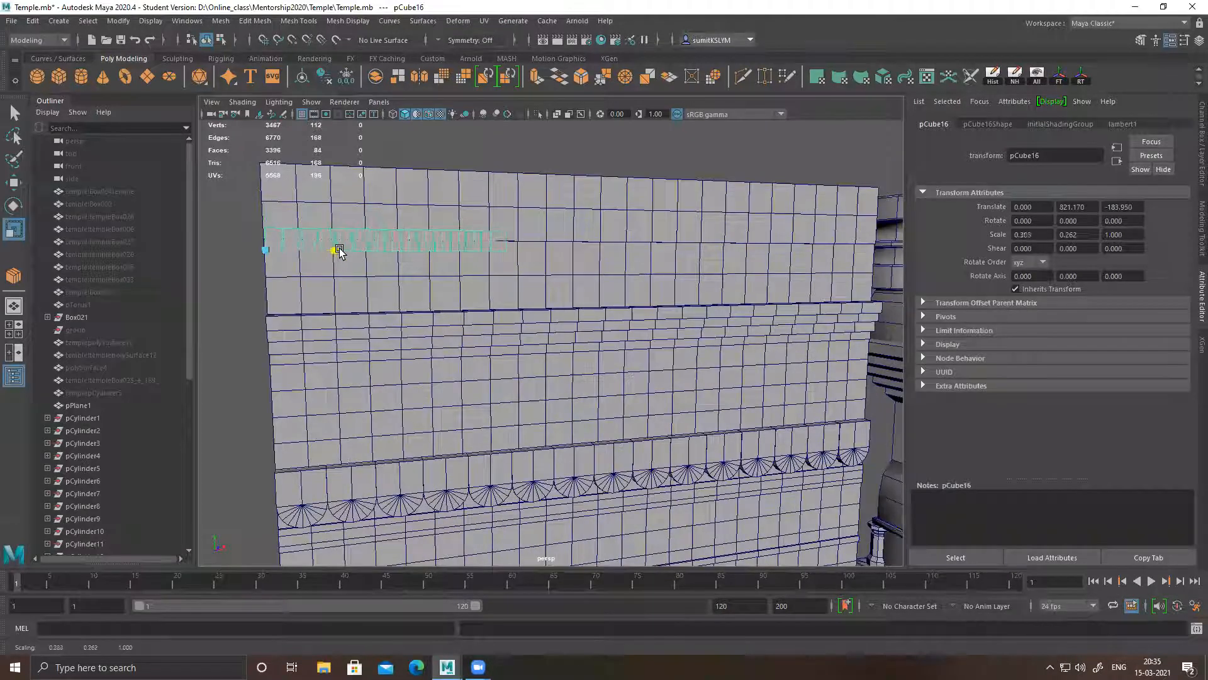
{"action": "middle_click_drag", "start_coordinate": [377, 270], "coordinate": [394, 302], "text": "alt"}
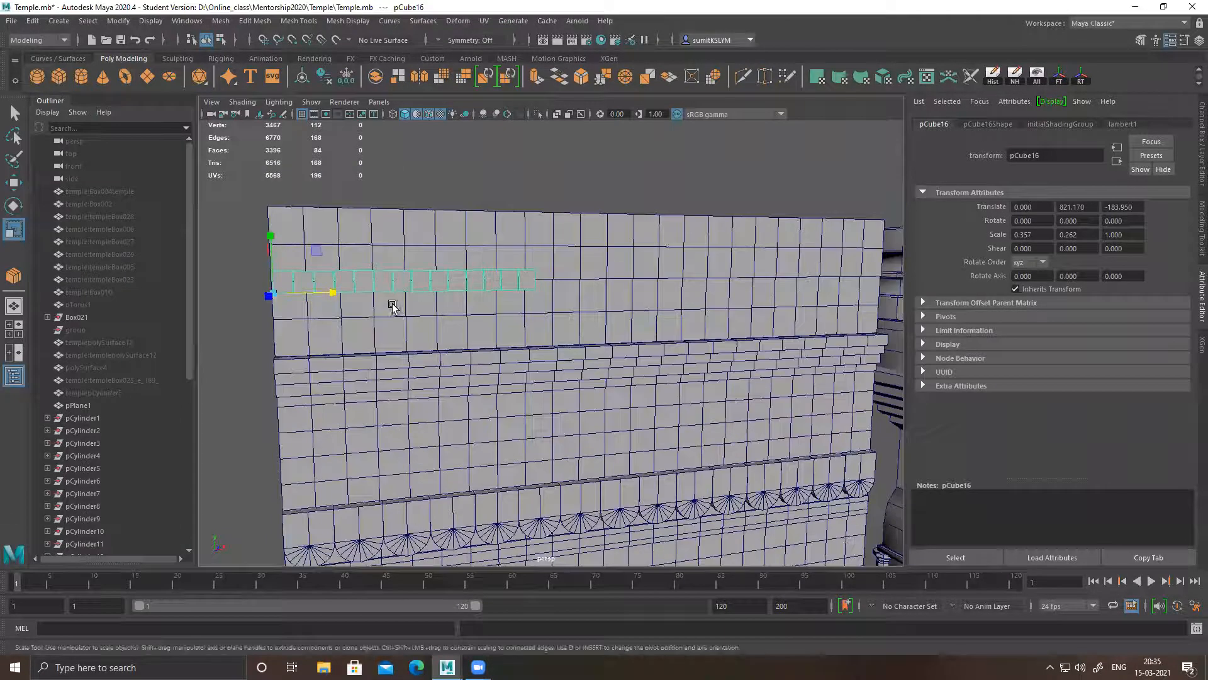
Move the small block row up to the wall's top edge and place a duplicate end to end beside it
{"action": "key", "text": "w"}
{"action": "left_click_drag", "start_coordinate": [271, 230], "coordinate": [275, 173]}
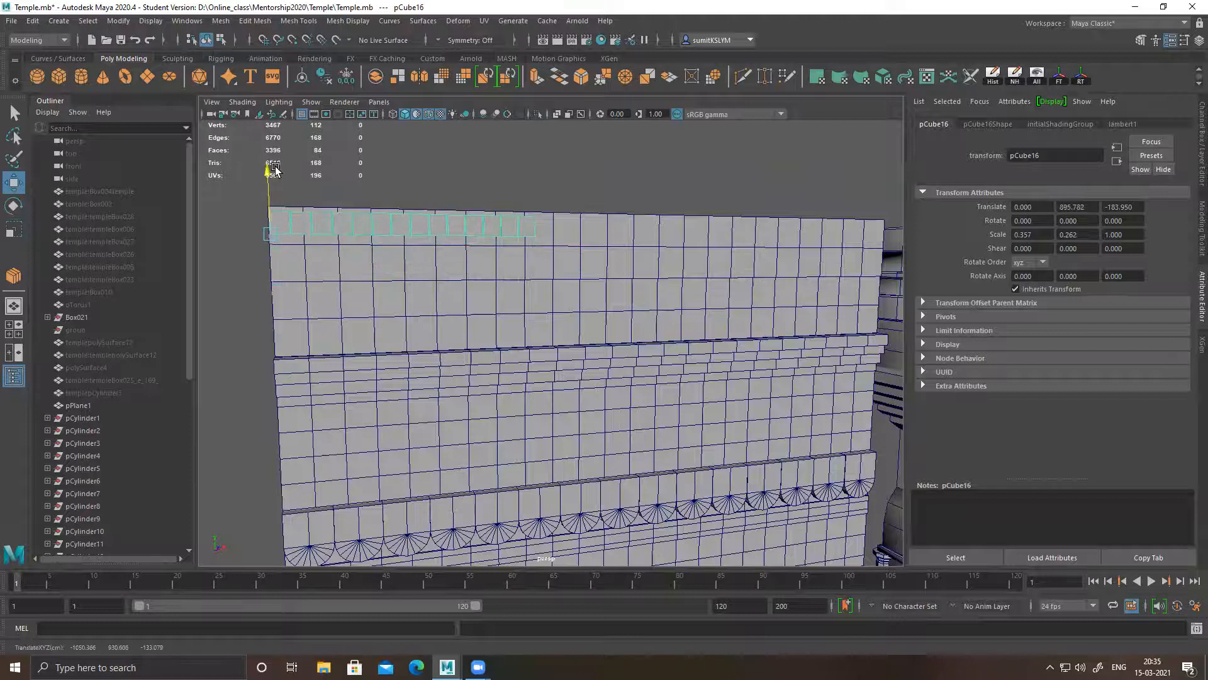
{"action": "middle_click_drag", "start_coordinate": [513, 294], "coordinate": [431, 322], "text": "alt"}
{"action": "mouse_move", "coordinate": [245, 271]}
{"action": "left_mouse_down", "text": "shift"}
{"action": "mouse_move", "coordinate": [539, 266]}
{"action": "mouse_move", "coordinate": [506, 266]}
{"action": "left_mouse_up", "text": "shift"}
{"action": "mouse_move", "coordinate": [598, 323]}
{"action": "left_mouse_down", "text": "alt"}
{"action": "mouse_move", "coordinate": [588, 329]}
{"action": "mouse_move", "coordinate": [629, 327]}
{"action": "mouse_move", "coordinate": [568, 328]}
{"action": "left_mouse_up", "text": "alt"}
{"action": "key", "text": "ctrl+d"}
{"action": "left_click_drag", "start_coordinate": [505, 271], "coordinate": [523, 272]}
{"action": "key", "text": "ctrl+z"}
{"action": "key", "text": "ctrl+z"}
{"action": "key", "text": "ctrl+z"}
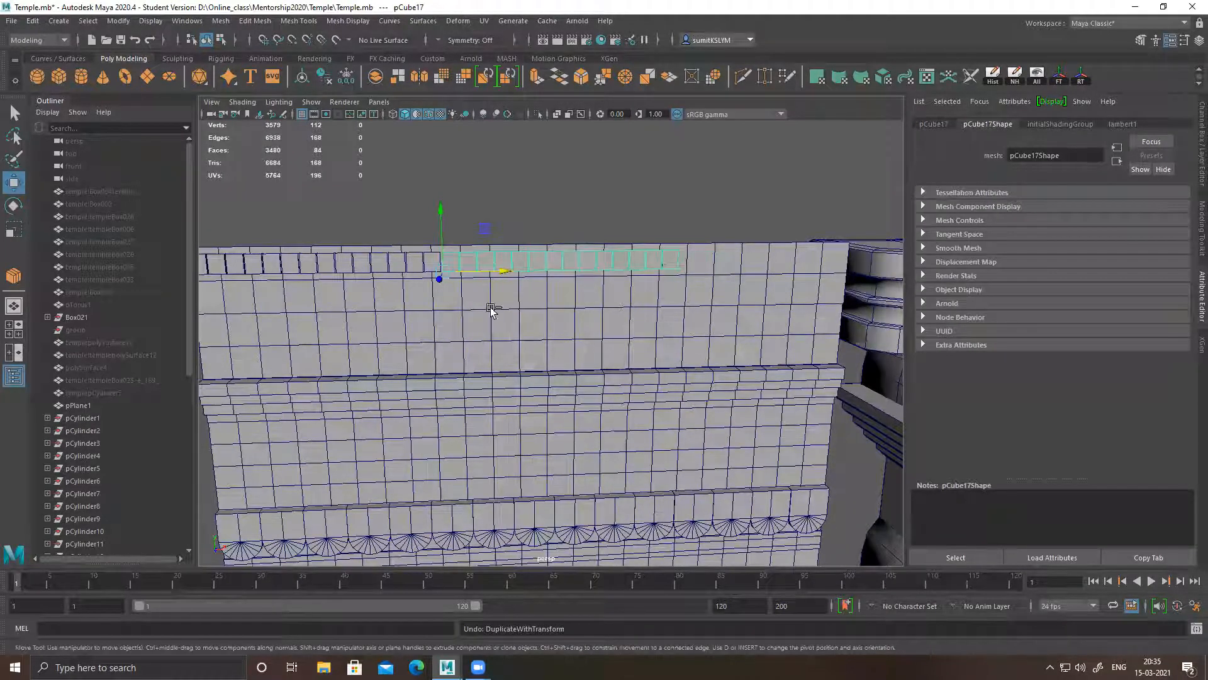
Duplicate the second small block row along the wall's top edge so the copy continues toward the pillar
{"action": "left_click_drag", "start_coordinate": [186, 324], "coordinate": [190, 531]}
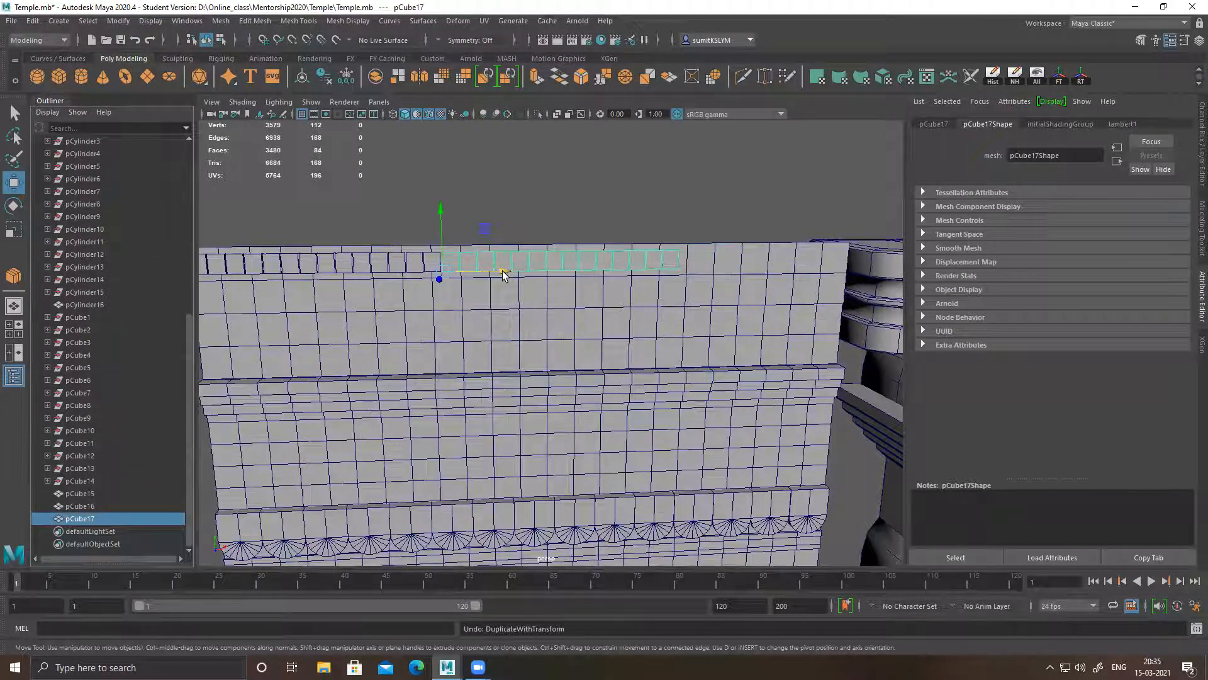
{"action": "left_click_drag", "start_coordinate": [500, 273], "coordinate": [733, 260], "text": "shift"}
{"action": "middle_click_drag", "start_coordinate": [801, 311], "coordinate": [564, 330], "text": "alt"}
{"action": "left_click_drag", "start_coordinate": [562, 319], "coordinate": [615, 323], "text": "alt"}
{"action": "scroll", "coordinate": [633, 286], "scroll_direction": "up", "scroll_amount": 2}
Delete the blocks of the third small row that overhang the wall's end near the pillar
{"action": "right_click_drag", "start_coordinate": [634, 289], "coordinate": [638, 304]}
{"action": "left_click", "coordinate": [644, 275]}
{"action": "key", "text": "Delete"}
{"action": "double_click", "coordinate": [662, 265]}
{"action": "key", "text": "Delete"}
{"action": "left_click_drag", "start_coordinate": [649, 234], "coordinate": [831, 398]}
{"action": "key", "text": "Delete"}
Delete the remaining end block of the third row that protrudes past the wall's edge
{"action": "left_click_drag", "start_coordinate": [691, 343], "coordinate": [693, 304], "text": "alt"}
{"action": "left_click_drag", "start_coordinate": [690, 313], "coordinate": [670, 321], "text": "alt"}
{"action": "right_click_drag", "start_coordinate": [670, 321], "coordinate": [753, 389], "text": "alt"}
{"action": "left_click", "coordinate": [748, 289]}
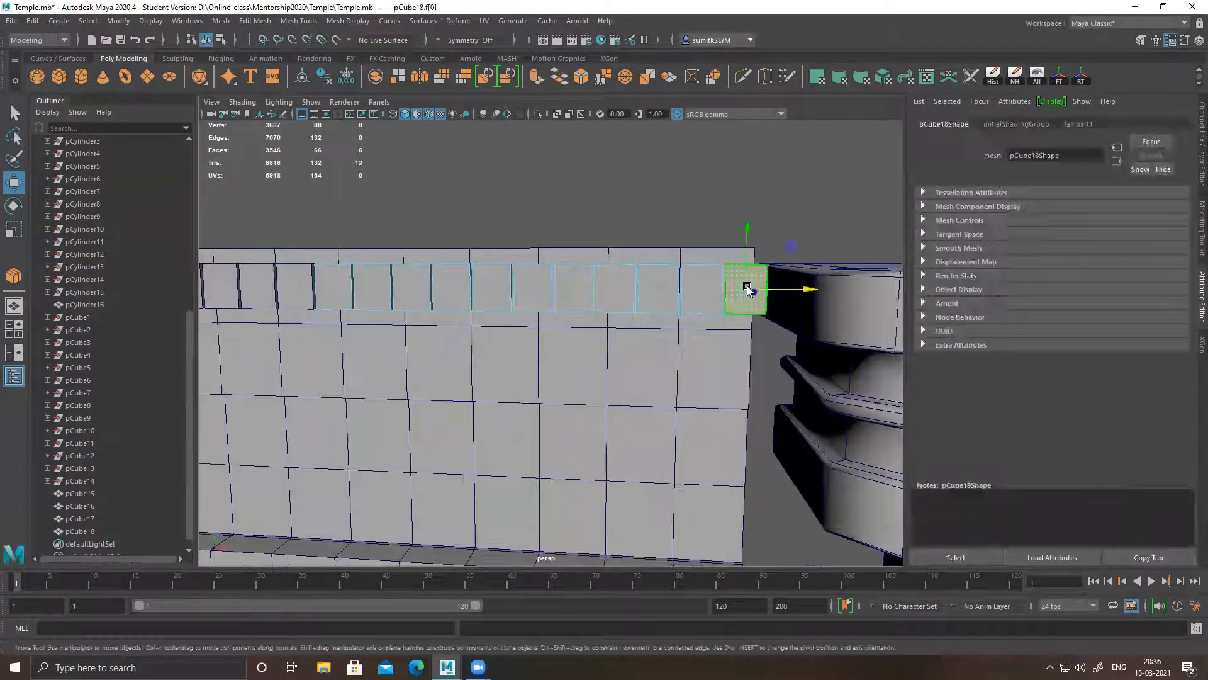
{"action": "left_click_drag", "start_coordinate": [757, 365], "coordinate": [759, 347], "text": "alt"}
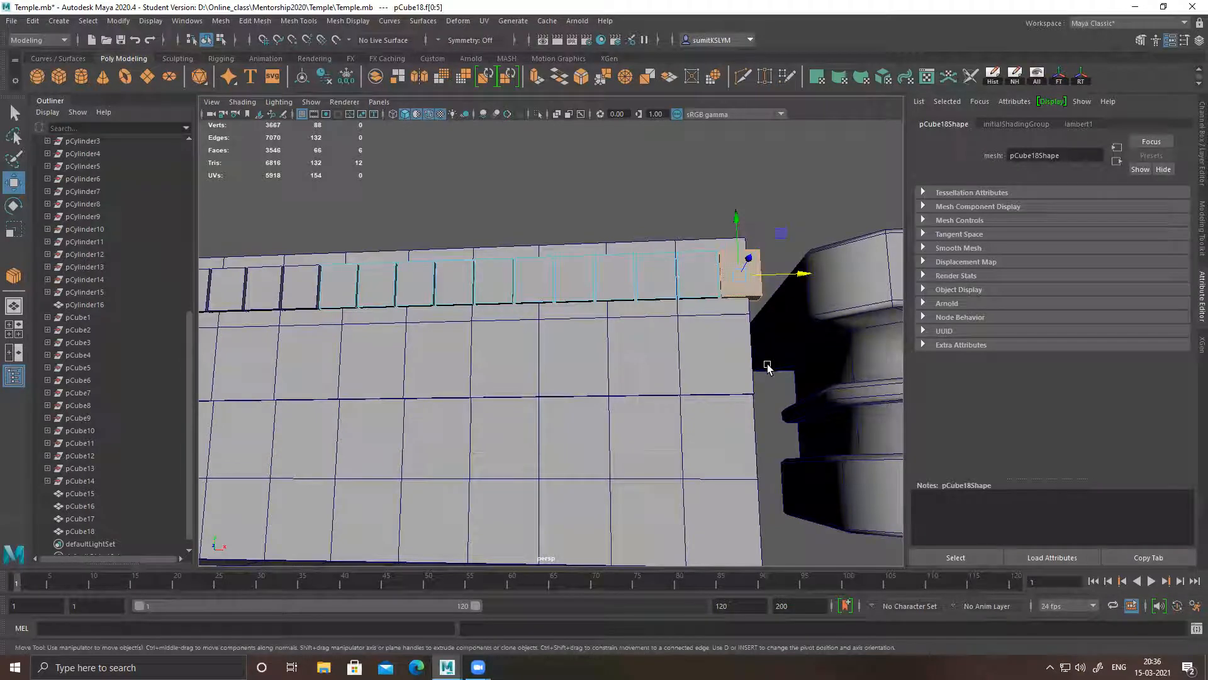
{"action": "key", "text": "Delete"}
Move the shortened third block row sideways until its end lines up with the wall's edge
{"action": "right_click_drag", "start_coordinate": [654, 386], "coordinate": [598, 381], "text": "alt"}
{"action": "left_click_drag", "start_coordinate": [598, 382], "coordinate": [602, 400], "text": "alt"}
{"action": "right_click_drag", "start_coordinate": [572, 307], "coordinate": [616, 291]}
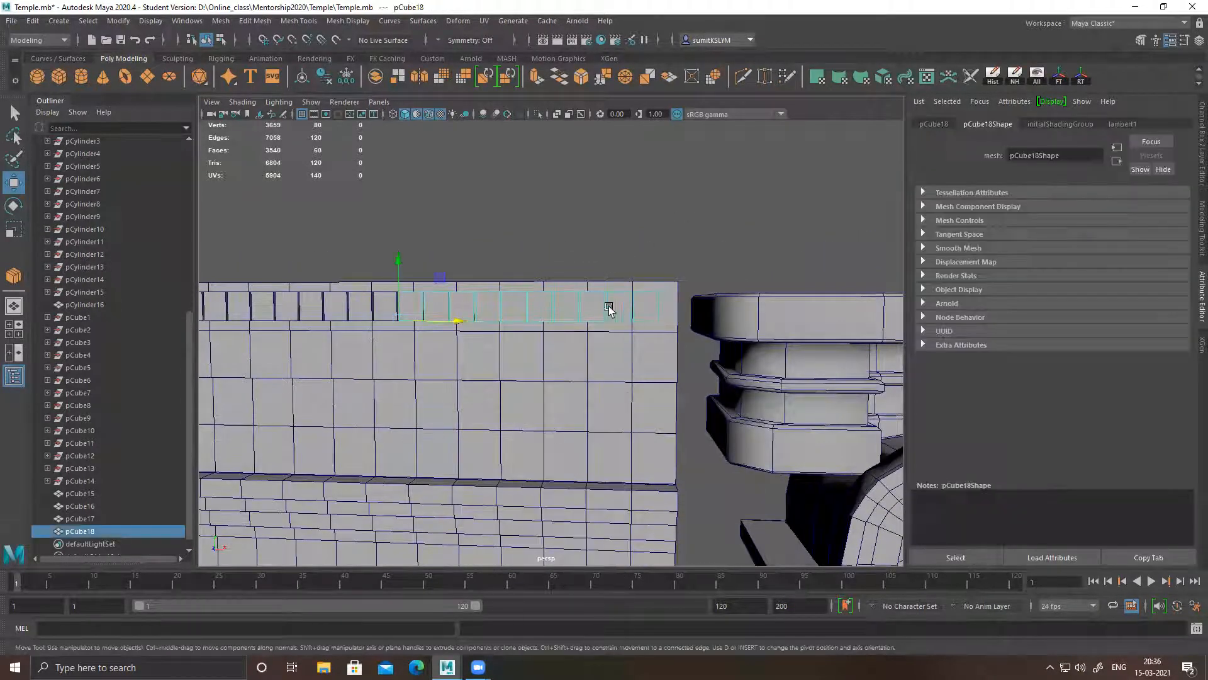
{"action": "left_click_drag", "start_coordinate": [458, 321], "coordinate": [459, 323]}
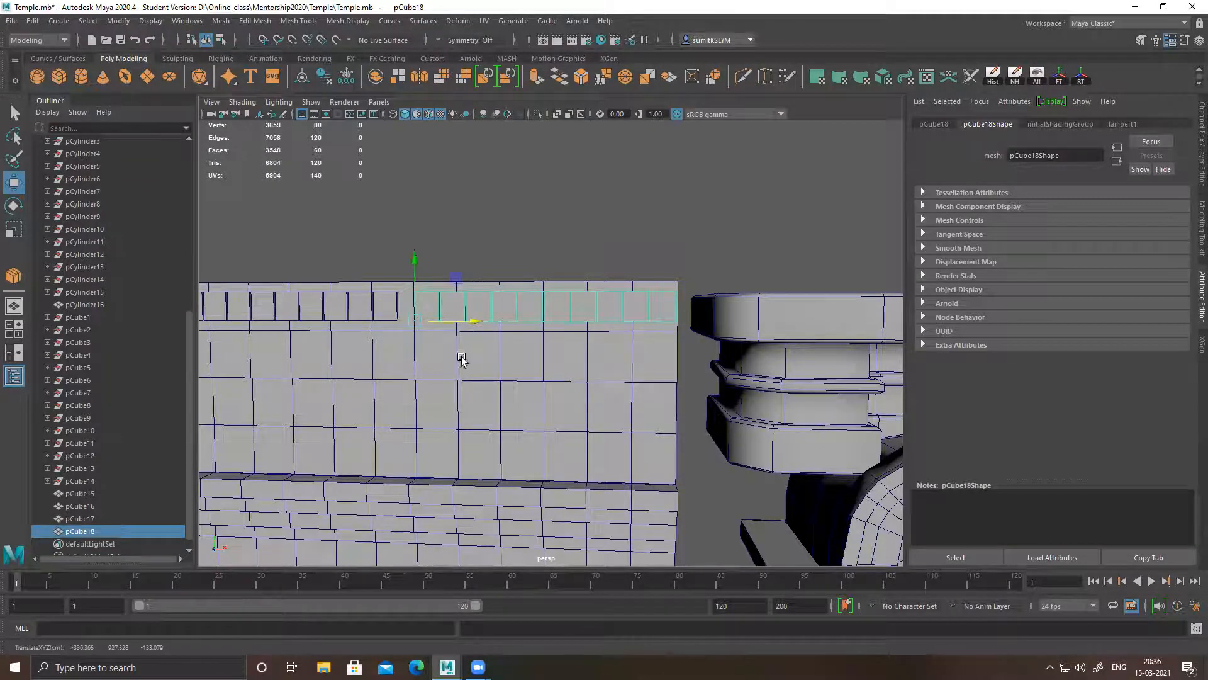
Delete one block near the pillar-side end of the middle row to leave a gap
{"action": "middle_click_drag", "start_coordinate": [461, 358], "coordinate": [602, 308], "text": "alt"}
{"action": "left_click", "coordinate": [602, 308]}
{"action": "left_click_drag", "start_coordinate": [372, 317], "coordinate": [373, 316]}
{"action": "middle_click_drag", "start_coordinate": [457, 341], "coordinate": [495, 343], "text": "alt"}
{"action": "right_click_drag", "start_coordinate": [530, 297], "coordinate": [533, 329]}
{"action": "left_click", "coordinate": [608, 305]}
{"action": "key", "text": "Delete"}
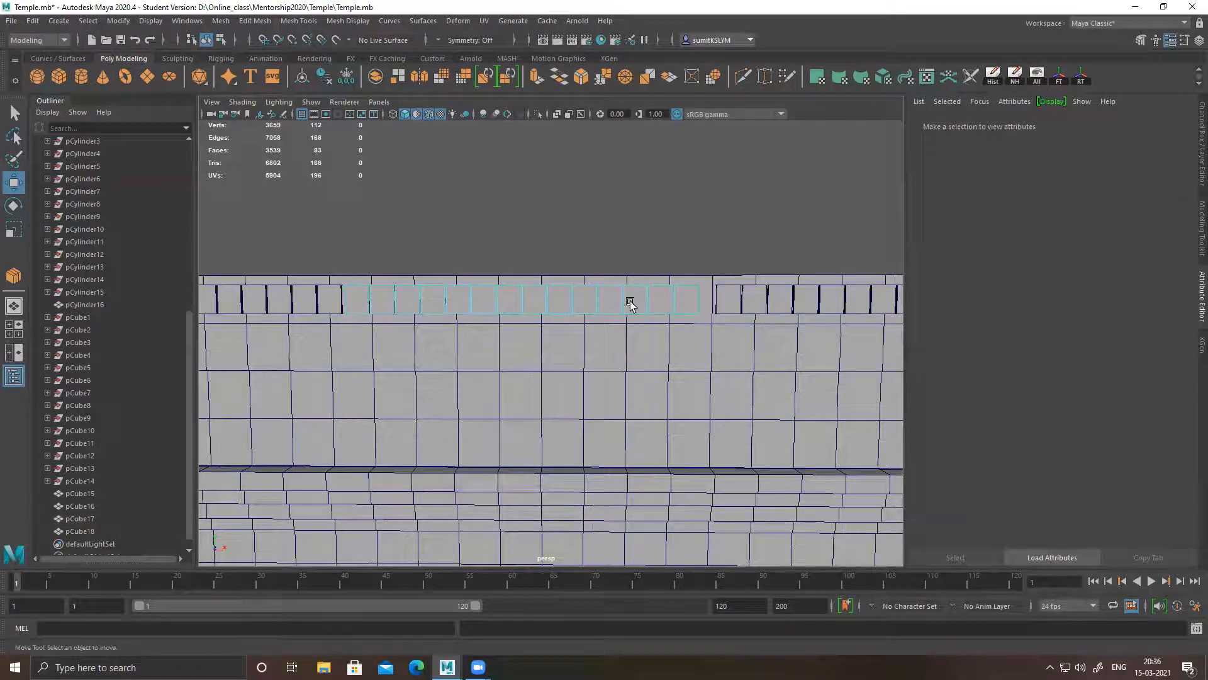
{"action": "double_click", "coordinate": [607, 303]}
{"action": "key", "text": "Delete"}
Delete the middle row's first block, next to the first row, and return to object mode
{"action": "left_click_drag", "start_coordinate": [542, 358], "coordinate": [593, 350], "text": "alt"}
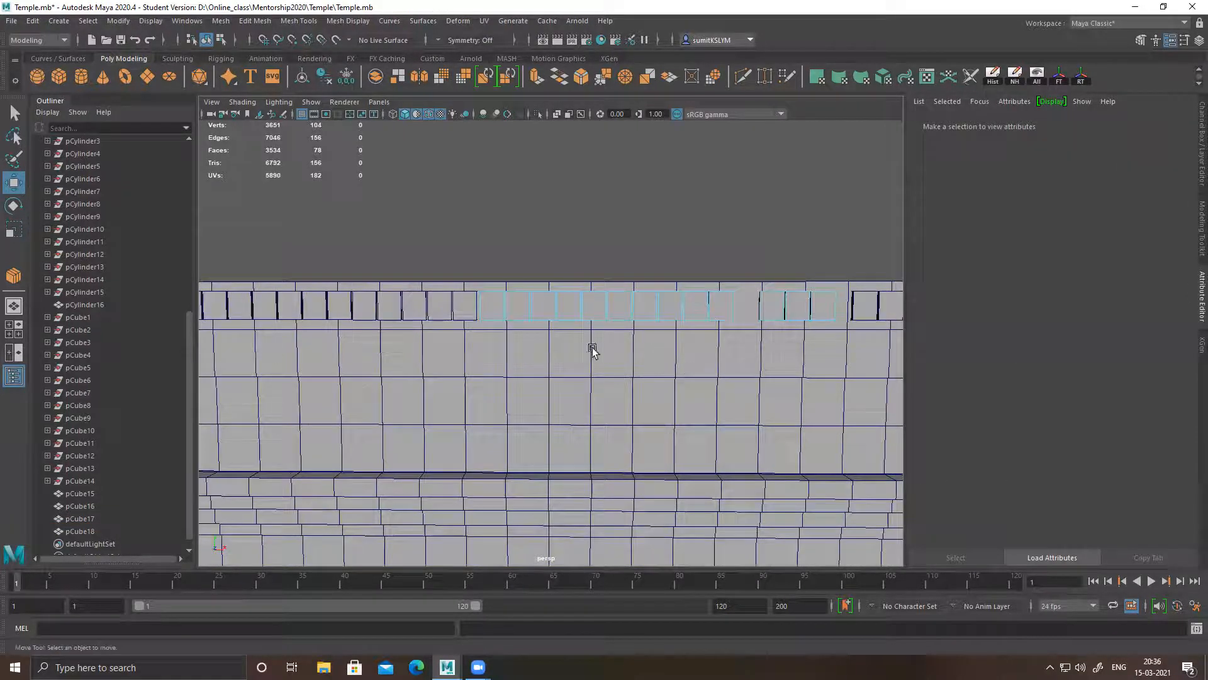
{"action": "double_click", "coordinate": [491, 309]}
{"action": "key", "text": "Delete"}
{"action": "left_click_drag", "start_coordinate": [491, 313], "coordinate": [582, 340], "text": "alt"}
{"action": "right_click_drag", "start_coordinate": [538, 305], "coordinate": [620, 230]}
{"action": "left_click", "coordinate": [628, 224]}
Delete the third row's first block, next to the middle row, to widen the gap between them
{"action": "left_click_drag", "start_coordinate": [652, 328], "coordinate": [598, 384], "text": "alt"}
{"action": "middle_click_drag", "start_coordinate": [598, 384], "coordinate": [595, 328], "text": "alt"}
{"action": "left_click_drag", "start_coordinate": [594, 328], "coordinate": [538, 259], "text": "alt"}
{"action": "scroll", "coordinate": [538, 260], "scroll_direction": "up", "scroll_amount": 5}
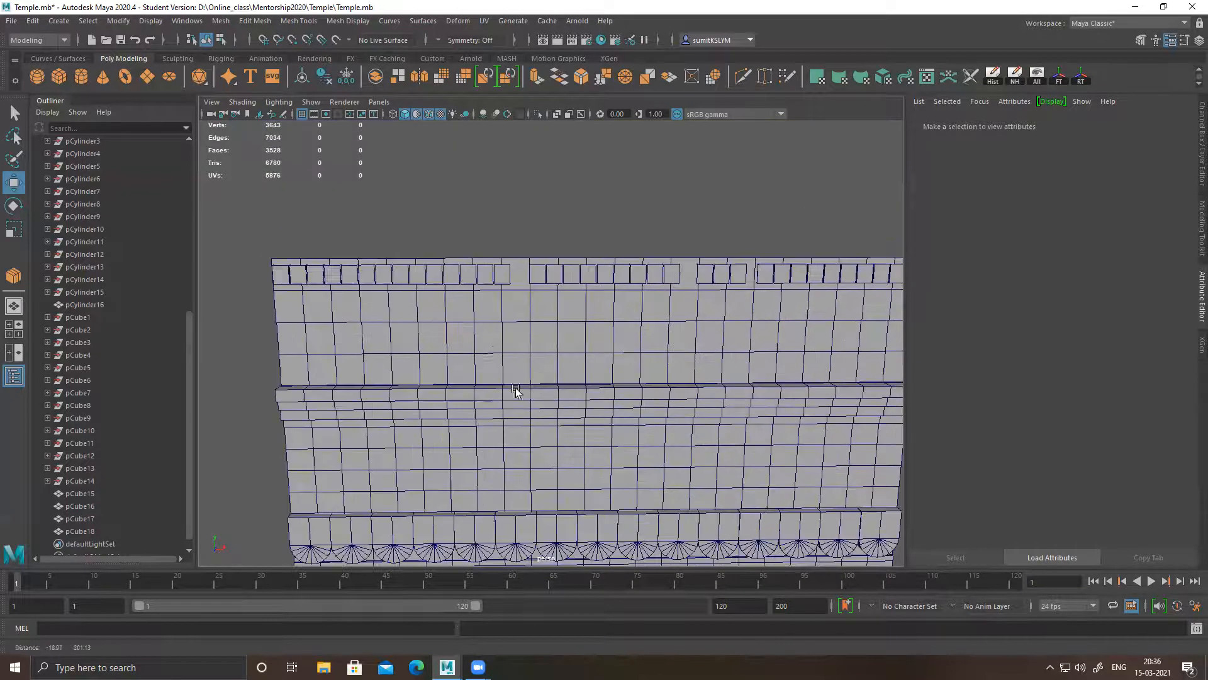
{"action": "scroll", "coordinate": [591, 305], "scroll_direction": "up", "scroll_amount": 3}
{"action": "left_click", "coordinate": [607, 272]}
{"action": "mouse_move", "coordinate": [600, 271]}
{"action": "right_mouse_down"}
{"action": "mouse_move", "coordinate": [604, 288]}
{"action": "mouse_move", "coordinate": [598, 272]}
{"action": "right_mouse_up"}
{"action": "double_click", "coordinate": [599, 270]}
{"action": "key", "text": "Delete"}
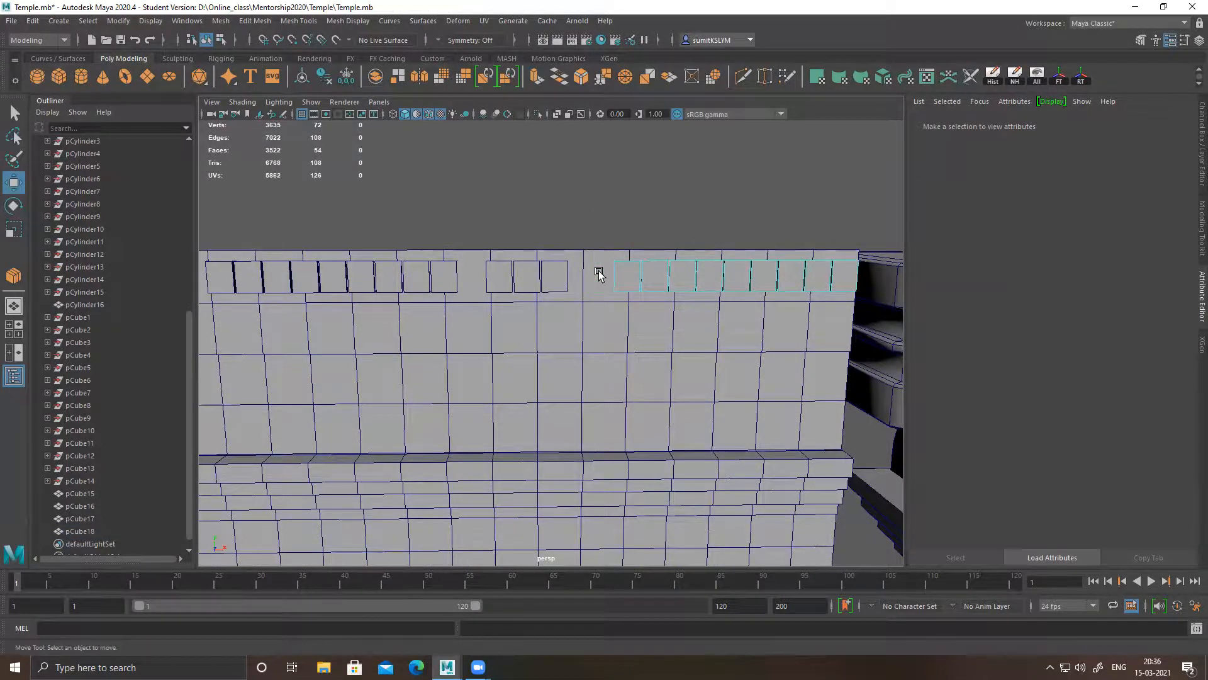
Turn off the wireframe overlay and examine the shaded wall and its top block row beside the pillar
{"action": "scroll", "coordinate": [612, 330], "scroll_direction": "down", "scroll_amount": 4}
{"action": "left_click_drag", "start_coordinate": [612, 330], "coordinate": [487, 357], "text": "alt"}
{"action": "scroll", "coordinate": [487, 357], "scroll_direction": "down", "scroll_amount": 3}
{"action": "middle_click_drag", "start_coordinate": [565, 295], "coordinate": [599, 225], "text": "alt"}
{"action": "scroll", "coordinate": [566, 235], "scroll_direction": "down", "scroll_amount": 1}
{"action": "right_click_drag", "start_coordinate": [521, 235], "coordinate": [658, 157]}
{"action": "left_click", "coordinate": [694, 181]}
{"action": "scroll", "coordinate": [619, 318], "scroll_direction": "down", "scroll_amount": 2}
{"action": "left_click", "coordinate": [430, 115]}
{"action": "mouse_move", "coordinate": [548, 283]}
{"action": "left_mouse_down", "text": "alt"}
{"action": "mouse_move", "coordinate": [567, 297]}
{"action": "mouse_move", "coordinate": [504, 300]}
{"action": "mouse_move", "coordinate": [642, 289]}
{"action": "mouse_move", "coordinate": [567, 329]}
{"action": "mouse_move", "coordinate": [575, 275]}
{"action": "mouse_move", "coordinate": [690, 302]}
{"action": "mouse_move", "coordinate": [480, 313]}
{"action": "mouse_move", "coordinate": [650, 315]}
{"action": "mouse_move", "coordinate": [588, 323]}
{"action": "left_mouse_up", "text": "alt"}
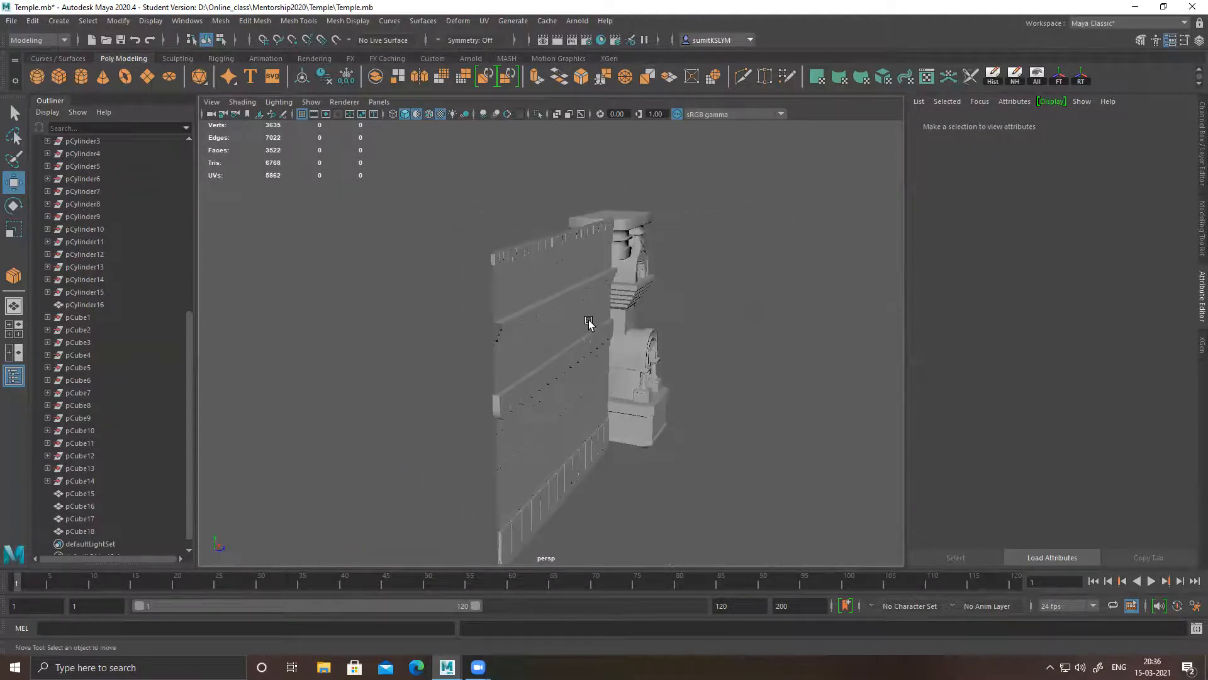
Examine the wall's moulding bands, scalloped strip and top block row from several angles
{"action": "middle_click_drag", "start_coordinate": [554, 317], "coordinate": [545, 280], "text": "alt"}
{"action": "right_click_drag", "start_coordinate": [545, 281], "coordinate": [591, 286], "text": "alt"}
{"action": "middle_click_drag", "start_coordinate": [591, 285], "coordinate": [588, 350], "text": "alt"}
{"action": "left_click_drag", "start_coordinate": [588, 351], "coordinate": [574, 310], "text": "alt"}
{"action": "left_click", "coordinate": [621, 343]}
{"action": "left_click_drag", "start_coordinate": [621, 342], "coordinate": [621, 306], "text": "alt"}
{"action": "right_click_drag", "start_coordinate": [622, 306], "coordinate": [649, 335], "text": "alt"}
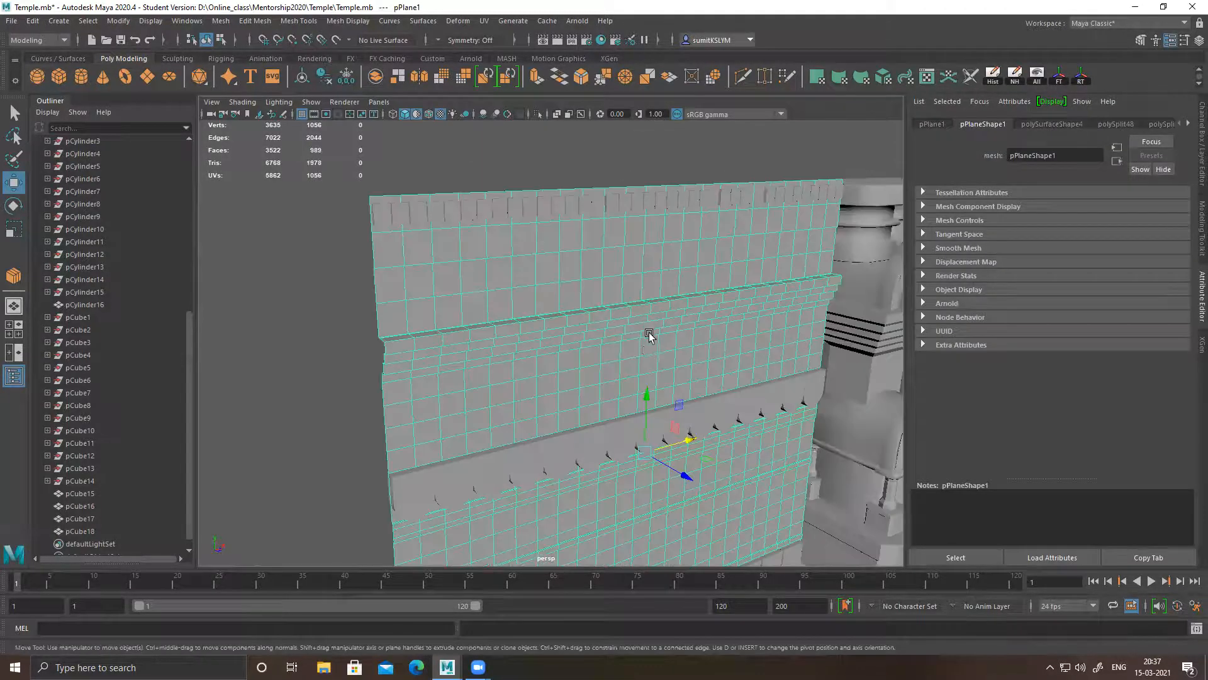
{"action": "middle_click_drag", "start_coordinate": [647, 354], "coordinate": [606, 194], "text": "alt"}
Select the scalloped strip and use Multi-Cut to add support edge loops near the front edges of its outermost scallops
{"action": "left_click_drag", "start_coordinate": [554, 312], "coordinate": [460, 288], "text": "alt"}
{"action": "left_click", "coordinate": [460, 287]}
{"action": "middle_click_drag", "start_coordinate": [461, 288], "coordinate": [558, 289], "text": "alt"}
{"action": "right_click_drag", "start_coordinate": [559, 271], "coordinate": [489, 270], "text": "shift"}
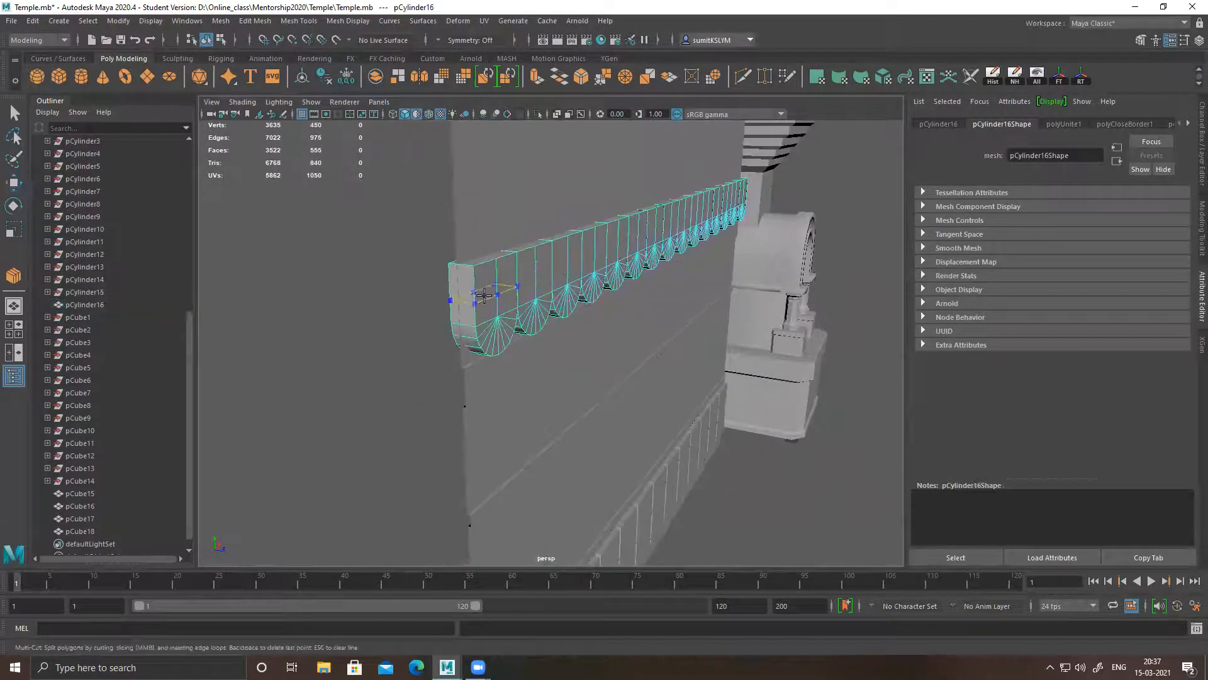
{"action": "left_click", "coordinate": [471, 267], "text": "ctrl"}
{"action": "middle_click_drag", "start_coordinate": [544, 281], "coordinate": [580, 296], "text": "alt"}
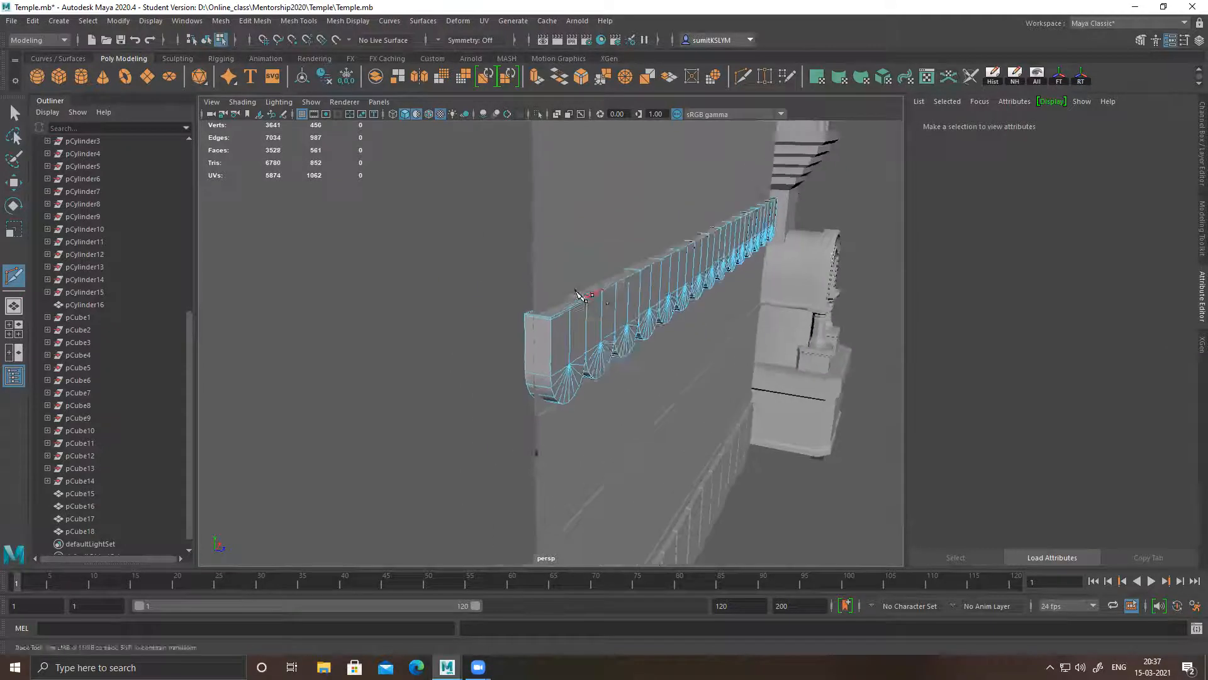
{"action": "right_click_drag", "start_coordinate": [580, 296], "coordinate": [589, 316], "text": "alt"}
{"action": "left_click", "coordinate": [545, 271], "text": "ctrl"}
{"action": "left_click_drag", "start_coordinate": [661, 283], "coordinate": [561, 285], "text": "alt"}
{"action": "right_click_drag", "start_coordinate": [561, 285], "coordinate": [604, 270], "text": "alt"}
{"action": "left_click", "coordinate": [628, 253]}
Insert support edge loops following the front outlines of the next scallops along the strip
{"action": "right_click_drag", "start_coordinate": [513, 322], "coordinate": [418, 318], "text": "alt"}
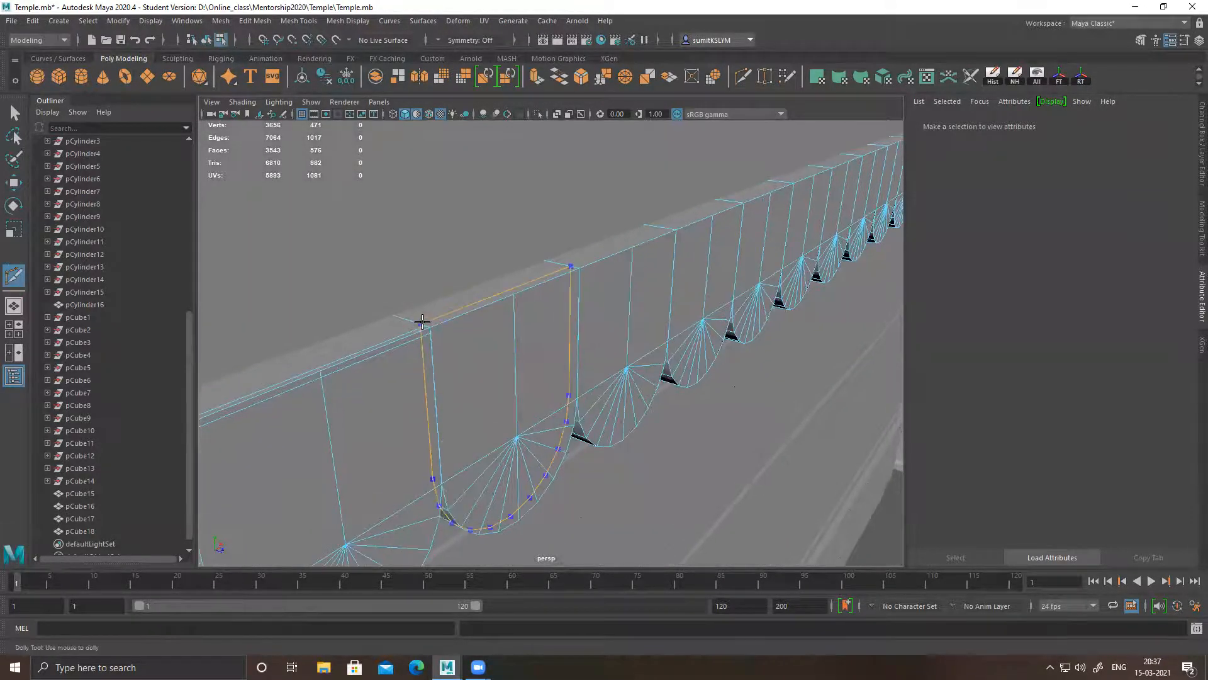
{"action": "left_click", "coordinate": [428, 323], "text": "ctrl"}
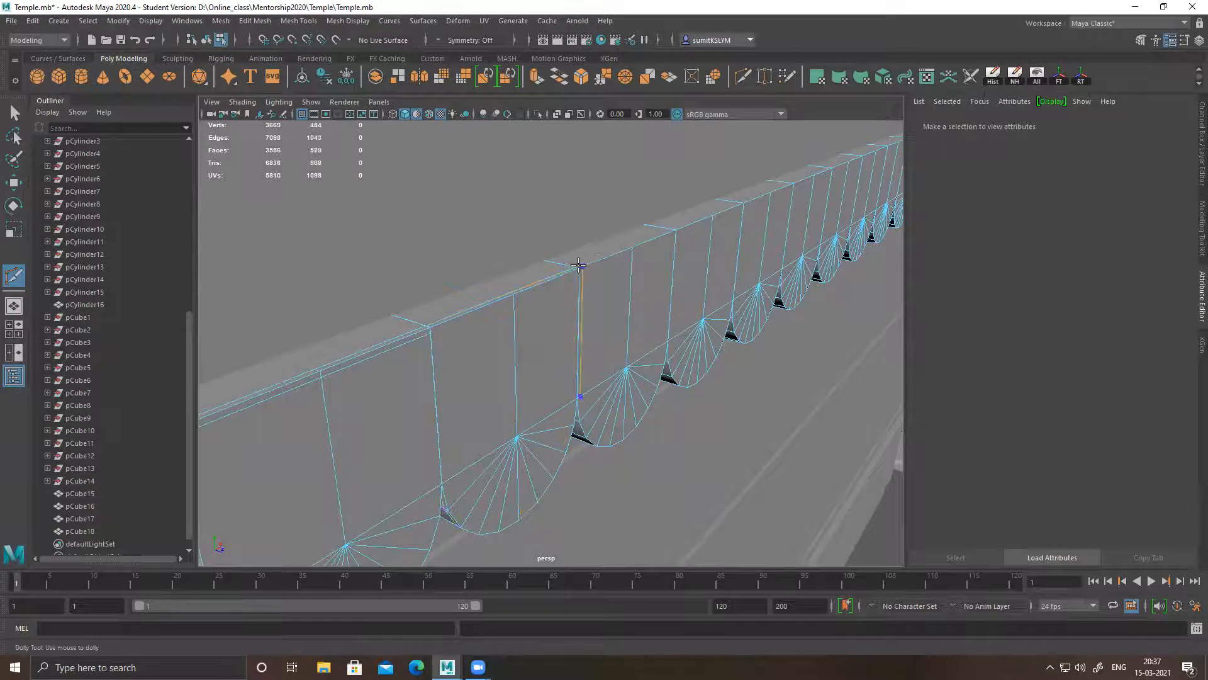
{"action": "left_click", "coordinate": [675, 228], "text": "ctrl"}
{"action": "middle_click_drag", "start_coordinate": [772, 236], "coordinate": [725, 262], "text": "alt"}
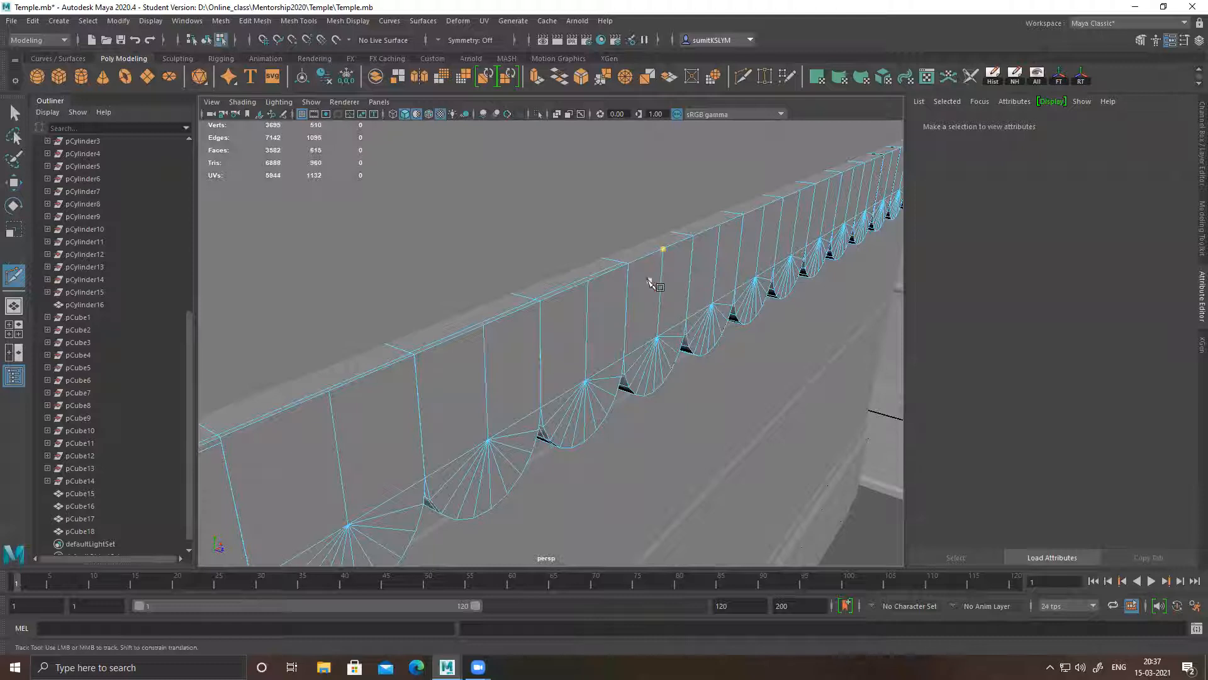
{"action": "left_click", "coordinate": [627, 258], "text": "ctrl"}
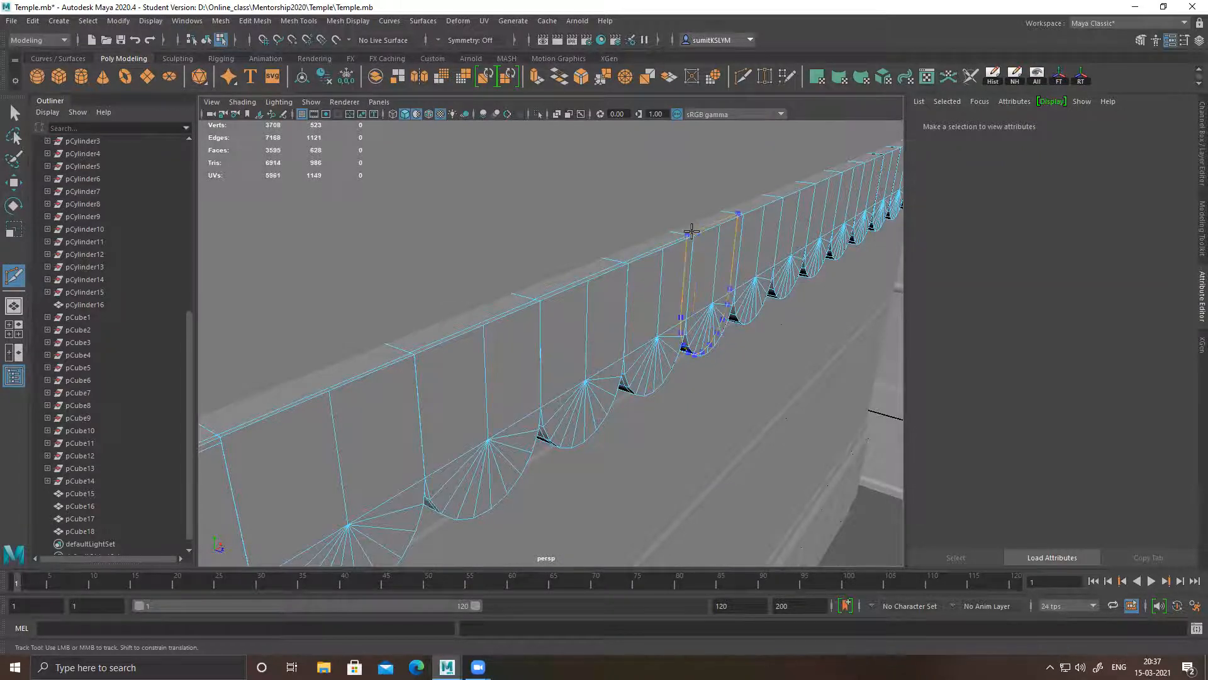
{"action": "left_click", "coordinate": [692, 231], "text": "ctrl"}
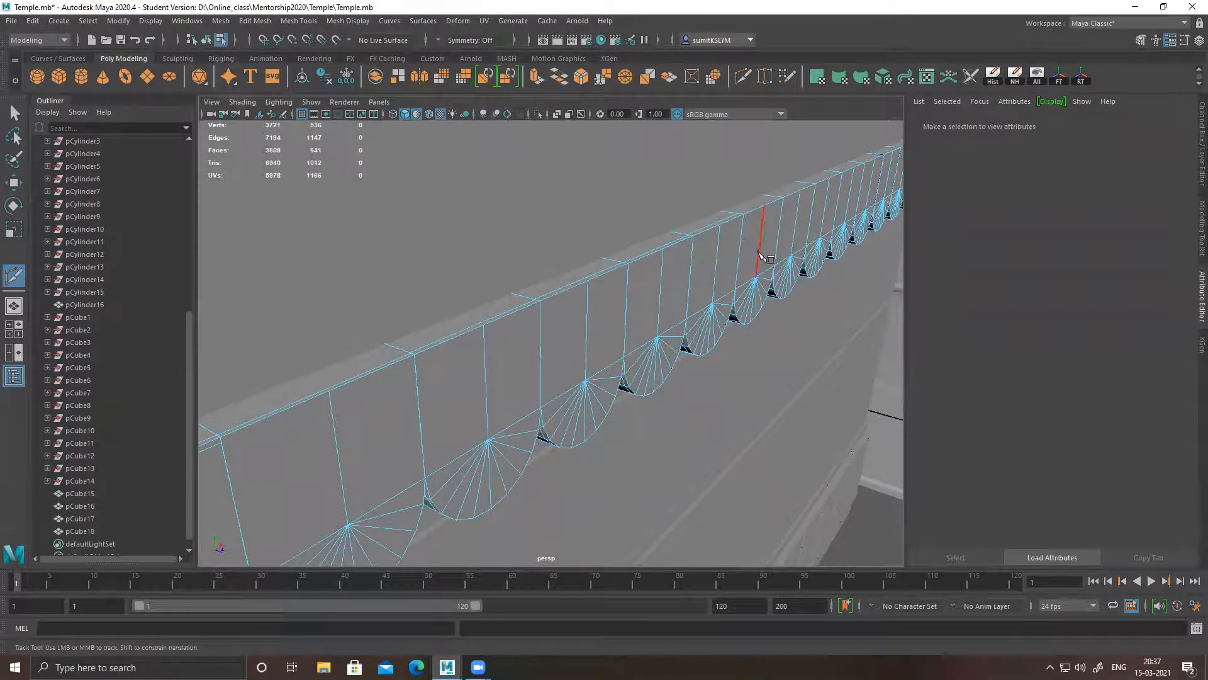
Continue the front-outline support loops on four more scallops toward the pillar
{"action": "middle_click_drag", "start_coordinate": [757, 259], "coordinate": [556, 333], "text": "alt"}
{"action": "scroll", "coordinate": [555, 334], "scroll_direction": "up", "scroll_amount": 4}
{"action": "left_click", "coordinate": [481, 327], "text": "ctrl"}
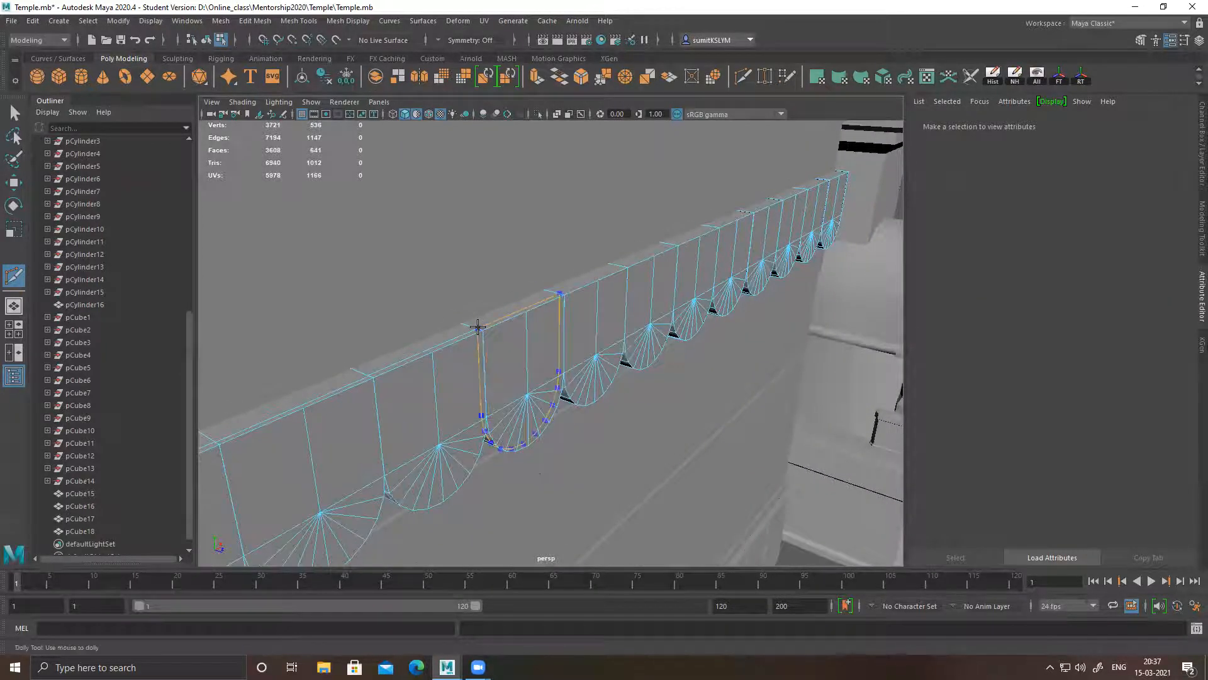
{"action": "left_click", "coordinate": [556, 291], "text": "ctrl"}
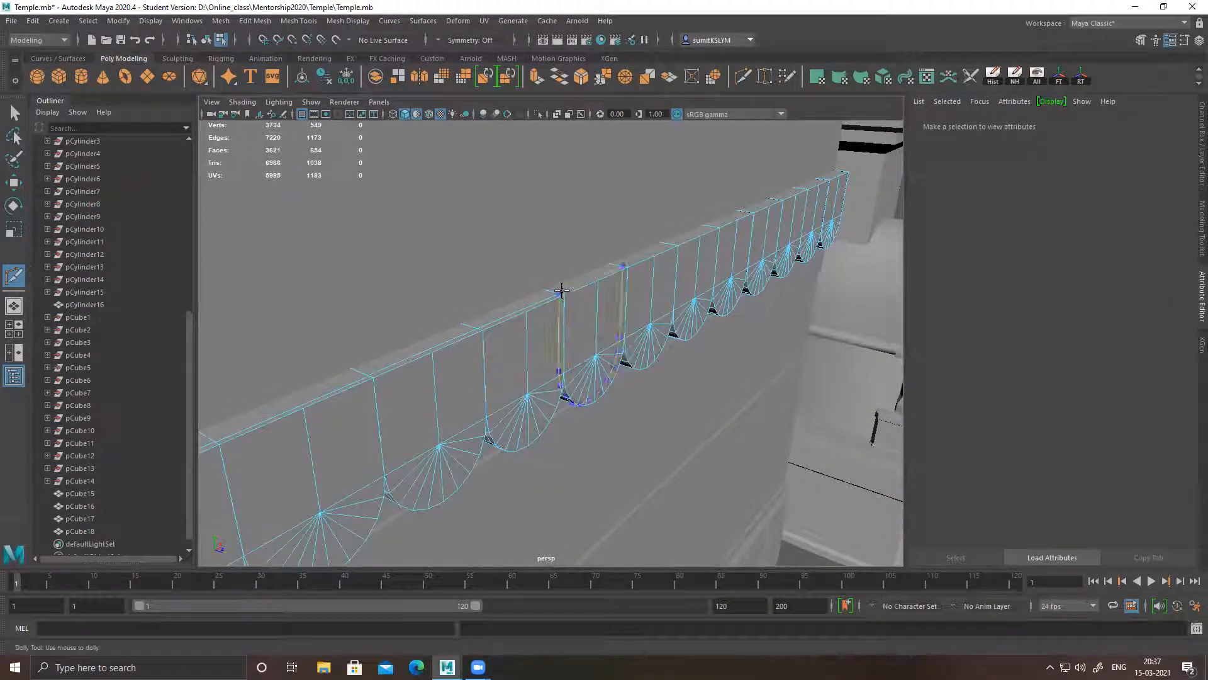
{"action": "left_click", "coordinate": [625, 264], "text": "ctrl"}
{"action": "left_click", "coordinate": [674, 243], "text": "ctrl"}
Add front-outline support loops to the remaining scallops at the strip's pillar-side end
{"action": "middle_click_drag", "start_coordinate": [683, 293], "coordinate": [591, 380], "text": "alt"}
{"action": "scroll", "coordinate": [713, 426], "scroll_direction": "up", "scroll_amount": 2}
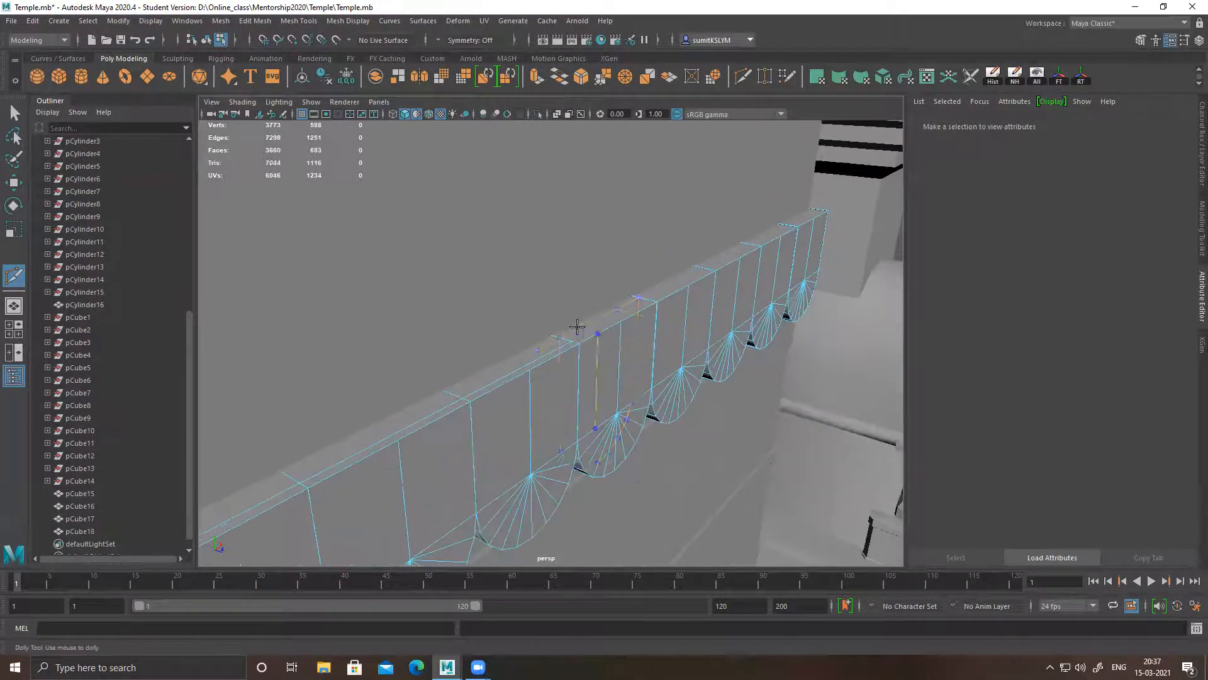
{"action": "left_click", "coordinate": [575, 338], "text": "ctrl"}
{"action": "left_click", "coordinate": [650, 296], "text": "ctrl"}
{"action": "left_click", "coordinate": [716, 263], "text": "ctrl"}
{"action": "left_click", "coordinate": [759, 243], "text": "ctrl"}
{"action": "left_click", "coordinate": [798, 228], "text": "ctrl"}
Insert edge loops just below the scallops' top edge, working from the pillar side back along the strip
{"action": "left_click", "coordinate": [656, 305], "text": "ctrl"}
{"action": "left_click", "coordinate": [576, 346], "text": "ctrl"}
{"action": "middle_click_drag", "start_coordinate": [566, 373], "coordinate": [656, 334], "text": "alt"}
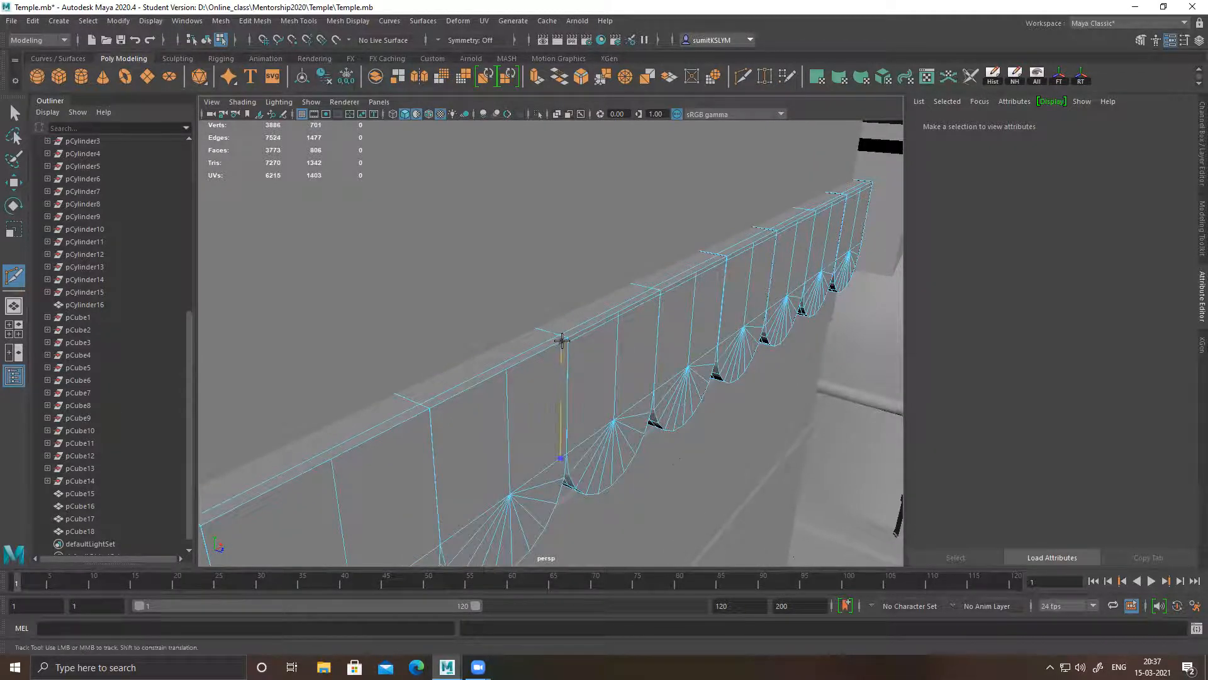
{"action": "middle_click_drag", "start_coordinate": [508, 395], "coordinate": [566, 333], "text": "alt"}
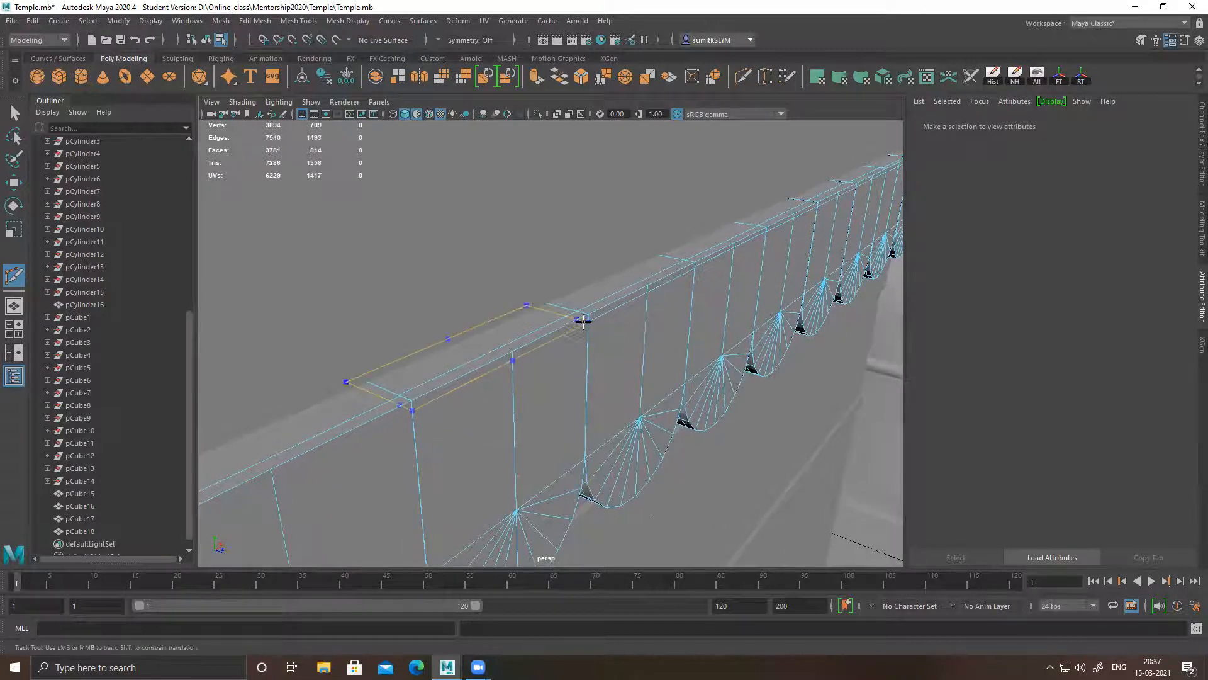
{"action": "left_click", "coordinate": [572, 335], "text": "ctrl"}
{"action": "middle_click_drag", "start_coordinate": [450, 411], "coordinate": [573, 319], "text": "alt"}
{"action": "left_click", "coordinate": [587, 285], "text": "ctrl"}
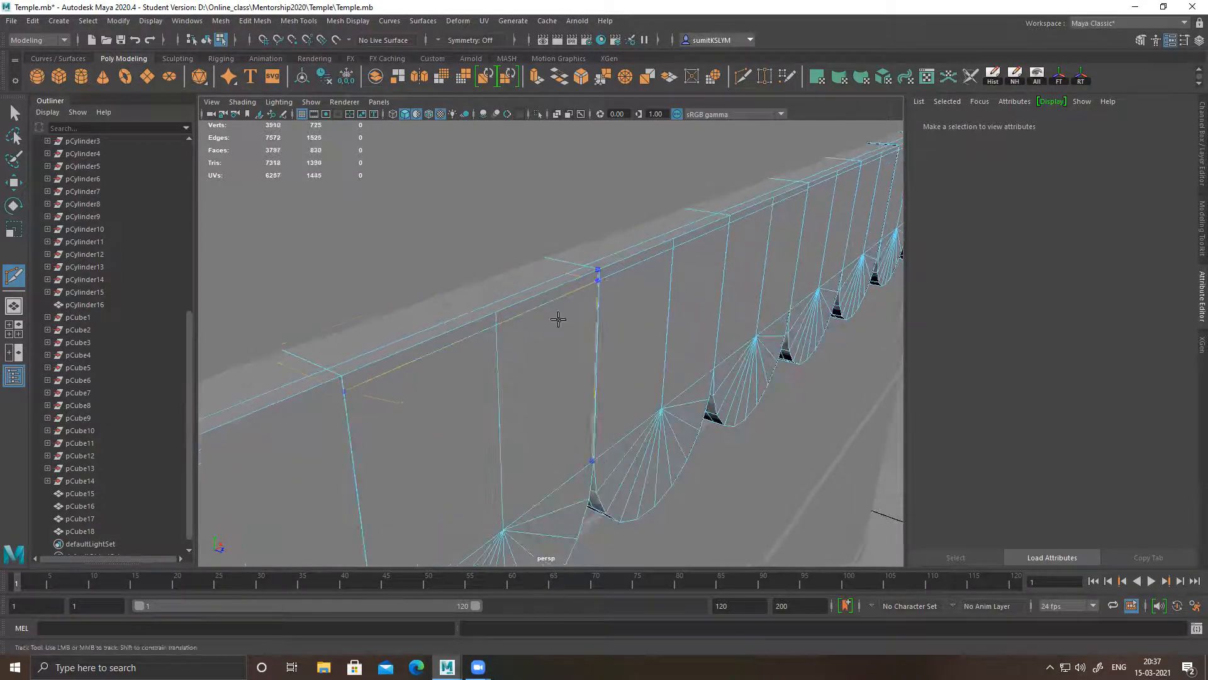
Add the remaining loops just below the top edge of the scallops up to the strip's free end
{"action": "middle_click_drag", "start_coordinate": [406, 407], "coordinate": [547, 338], "text": "alt"}
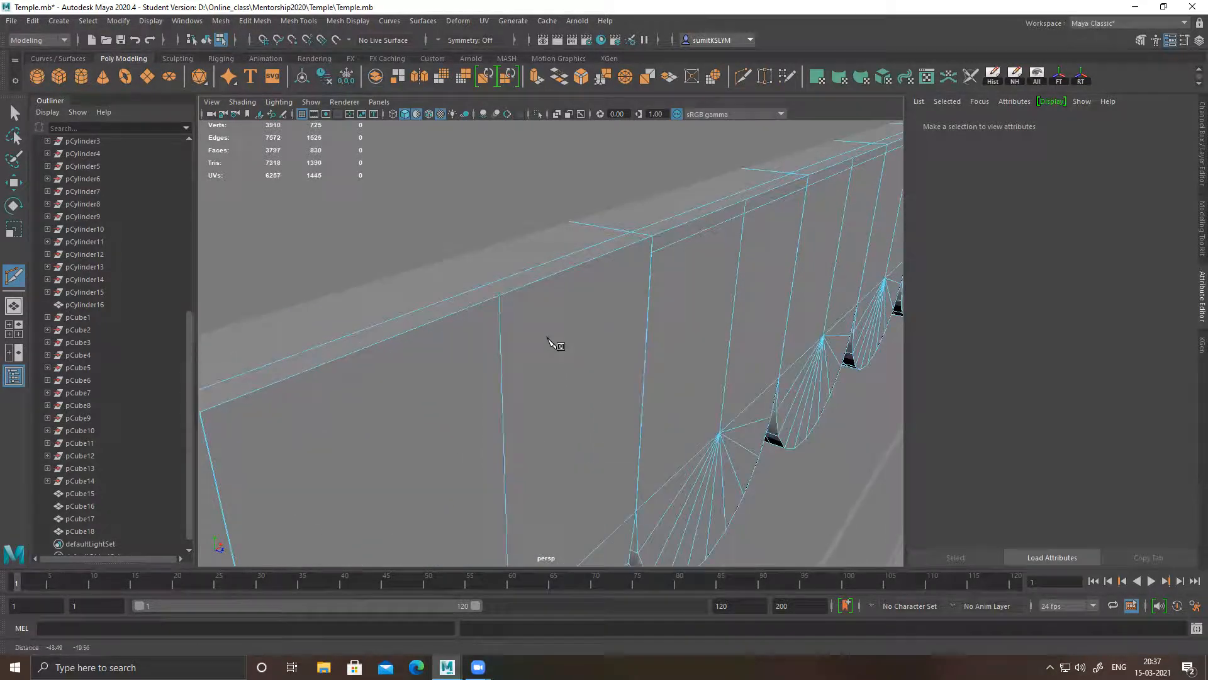
{"action": "left_click", "coordinate": [501, 313], "text": "ctrl"}
{"action": "mouse_move", "coordinate": [516, 314]}
{"action": "right_mouse_down", "text": "alt"}
{"action": "mouse_move", "coordinate": [639, 315]}
{"action": "mouse_move", "coordinate": [701, 341]}
{"action": "mouse_move", "coordinate": [532, 326]}
{"action": "right_mouse_up", "text": "alt"}
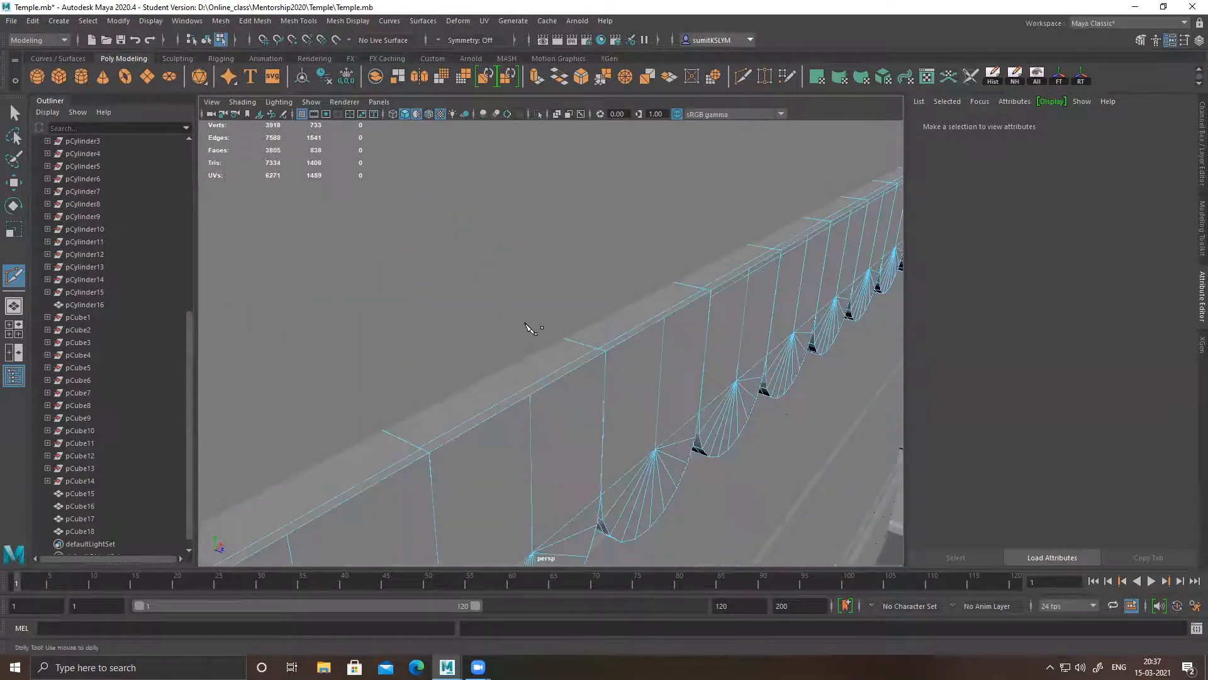
{"action": "left_click_drag", "start_coordinate": [530, 346], "coordinate": [512, 333], "text": "alt"}
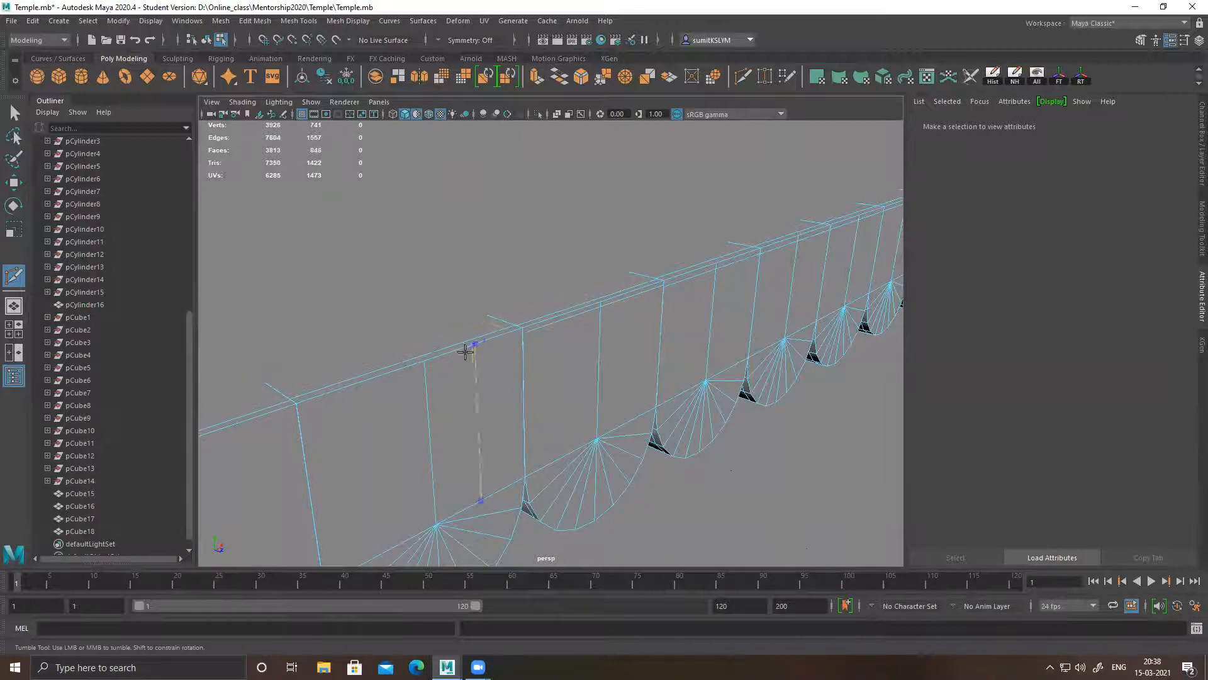
{"action": "left_click", "coordinate": [427, 363], "text": "ctrl"}
{"action": "middle_click_drag", "start_coordinate": [367, 413], "coordinate": [513, 375], "text": "alt"}
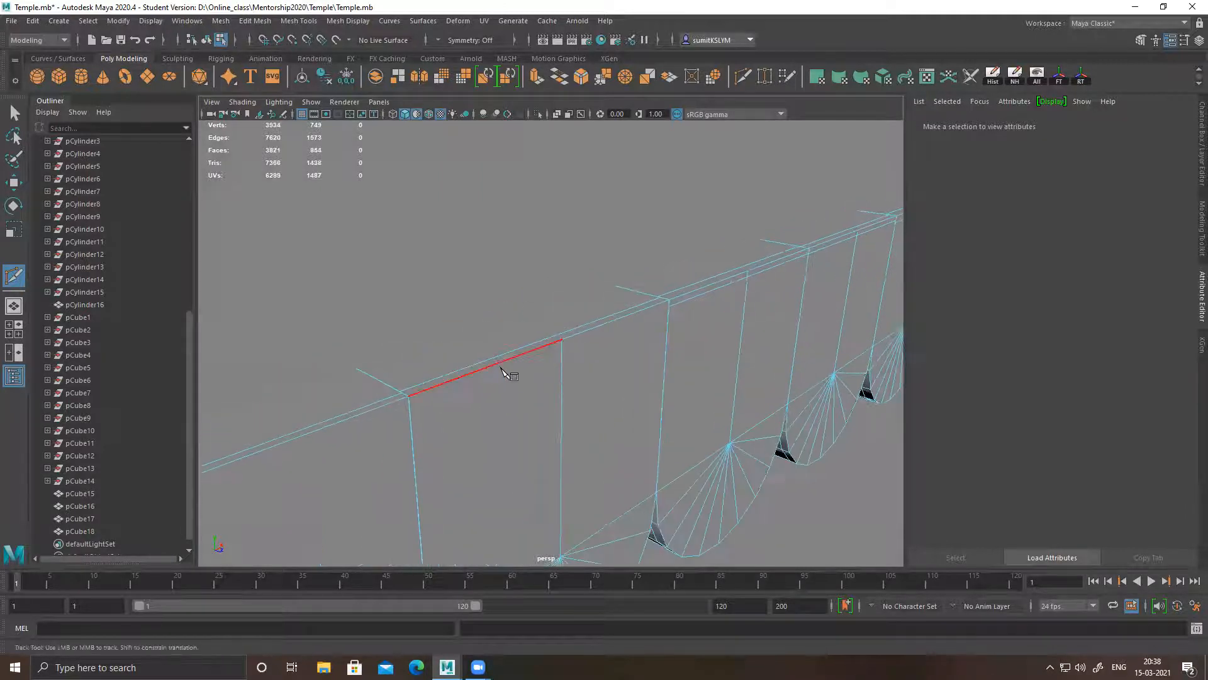
{"action": "left_click", "coordinate": [560, 346], "text": "ctrl"}
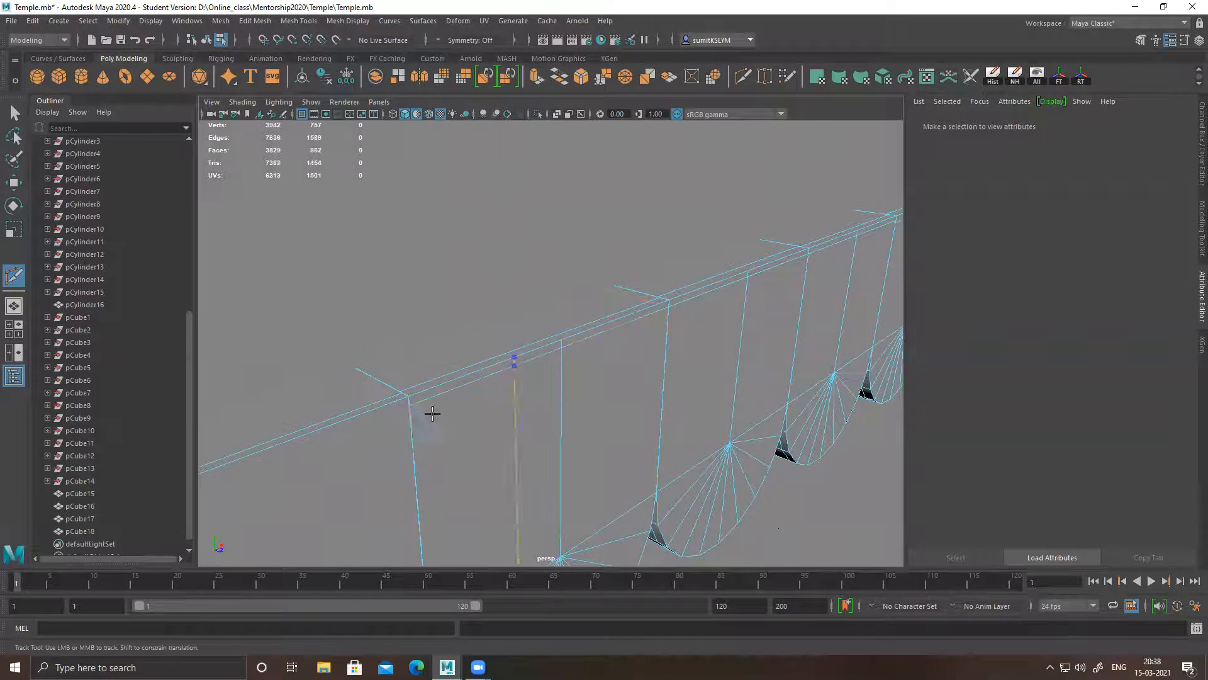
{"action": "right_click_drag", "start_coordinate": [637, 428], "coordinate": [498, 413], "text": "alt"}
{"action": "middle_click_drag", "start_coordinate": [498, 413], "coordinate": [556, 375], "text": "alt"}
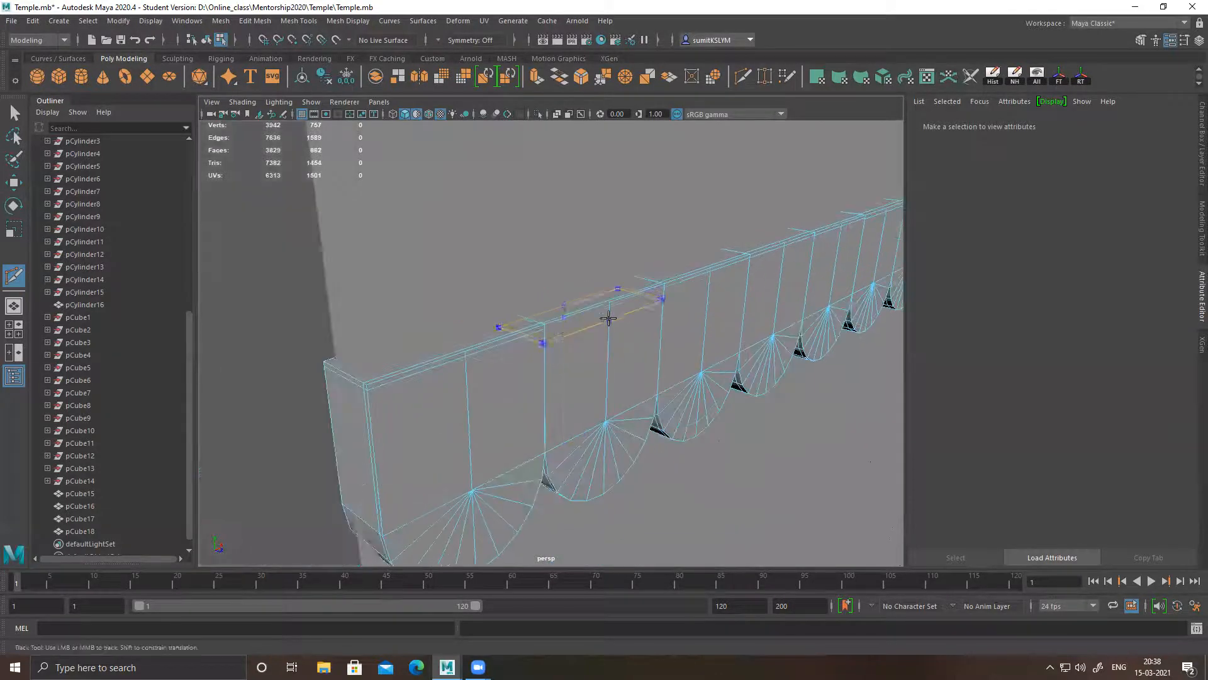
{"action": "left_click", "coordinate": [464, 360], "text": "ctrl"}
Leave Multi-Cut for the Move tool, return to object mode and clear the selection
{"action": "middle_click_drag", "start_coordinate": [482, 414], "coordinate": [518, 381], "text": "alt"}
{"action": "scroll", "coordinate": [588, 382], "scroll_direction": "down", "scroll_amount": 2}
{"action": "left_click_drag", "start_coordinate": [589, 384], "coordinate": [613, 313], "text": "alt"}
{"action": "key", "text": "w"}
{"action": "right_click_drag", "start_coordinate": [579, 267], "coordinate": [725, 206]}
{"action": "left_click", "coordinate": [824, 338]}
Select the wall plane, scalloped strip, base blocks and all top block rows, and combine them into one mesh
{"action": "scroll", "coordinate": [622, 314], "scroll_direction": "down", "scroll_amount": 5}
{"action": "left_click_drag", "start_coordinate": [583, 328], "coordinate": [705, 334], "text": "alt"}
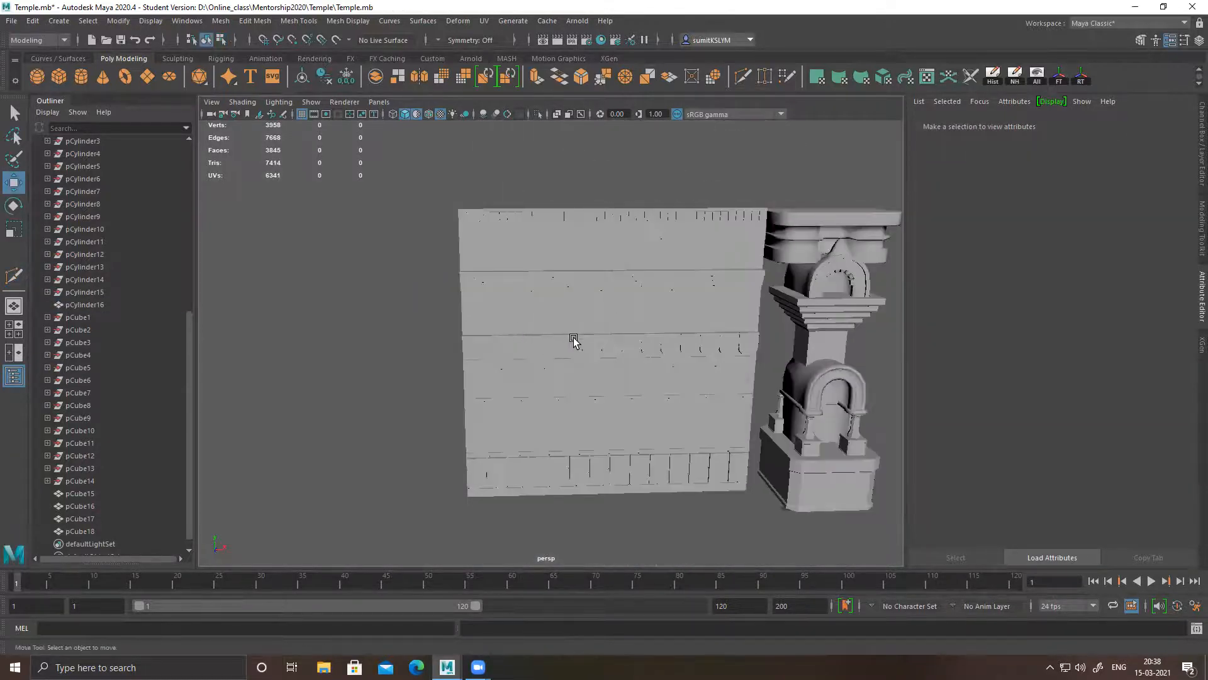
{"action": "left_click", "coordinate": [561, 351]}
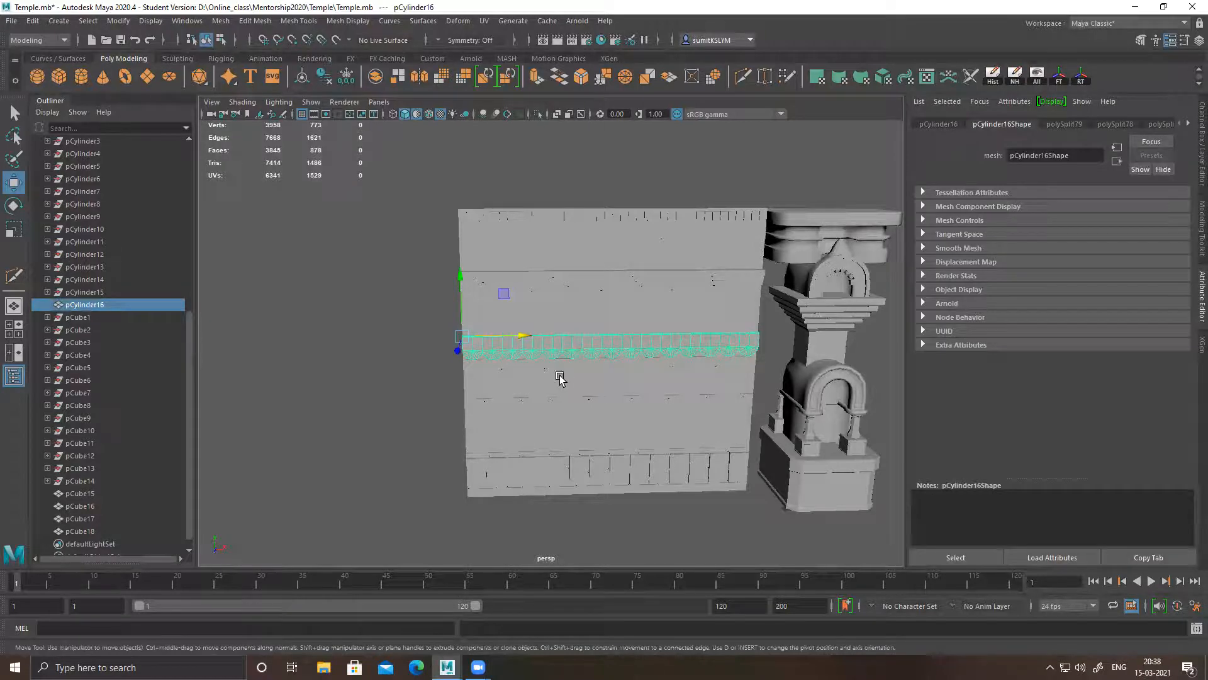
{"action": "scroll", "coordinate": [482, 357], "scroll_direction": "up", "scroll_amount": 5}
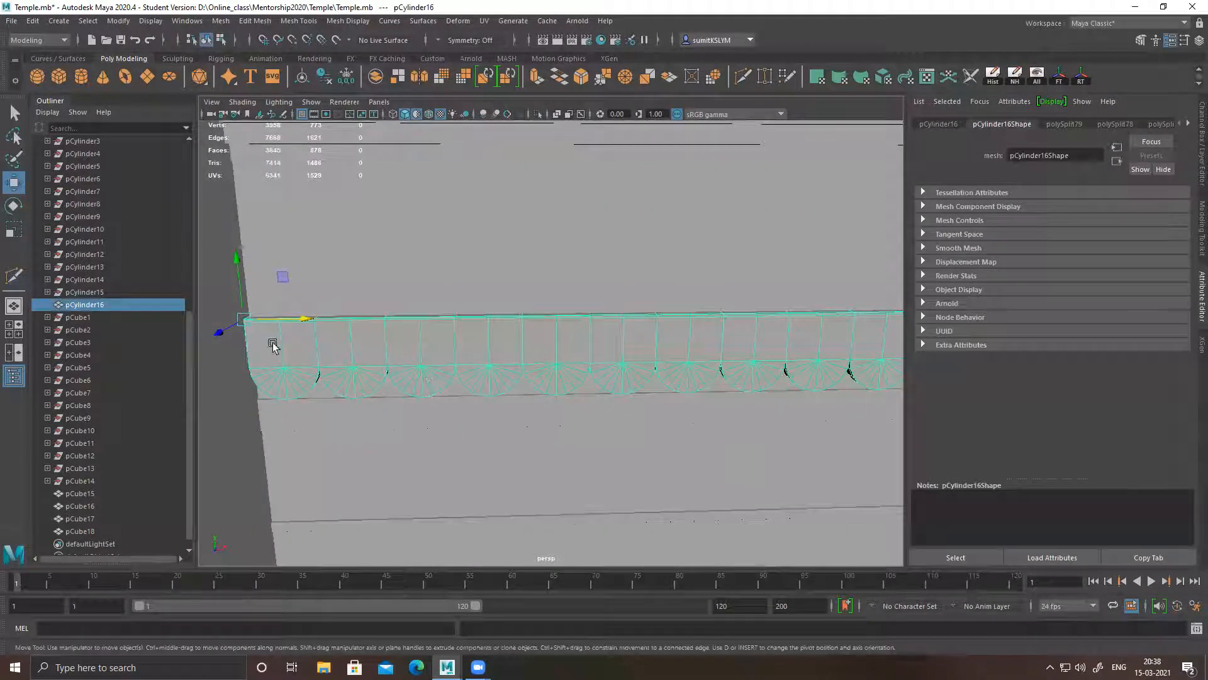
{"action": "right_click_drag", "start_coordinate": [619, 401], "coordinate": [284, 274], "text": "alt"}
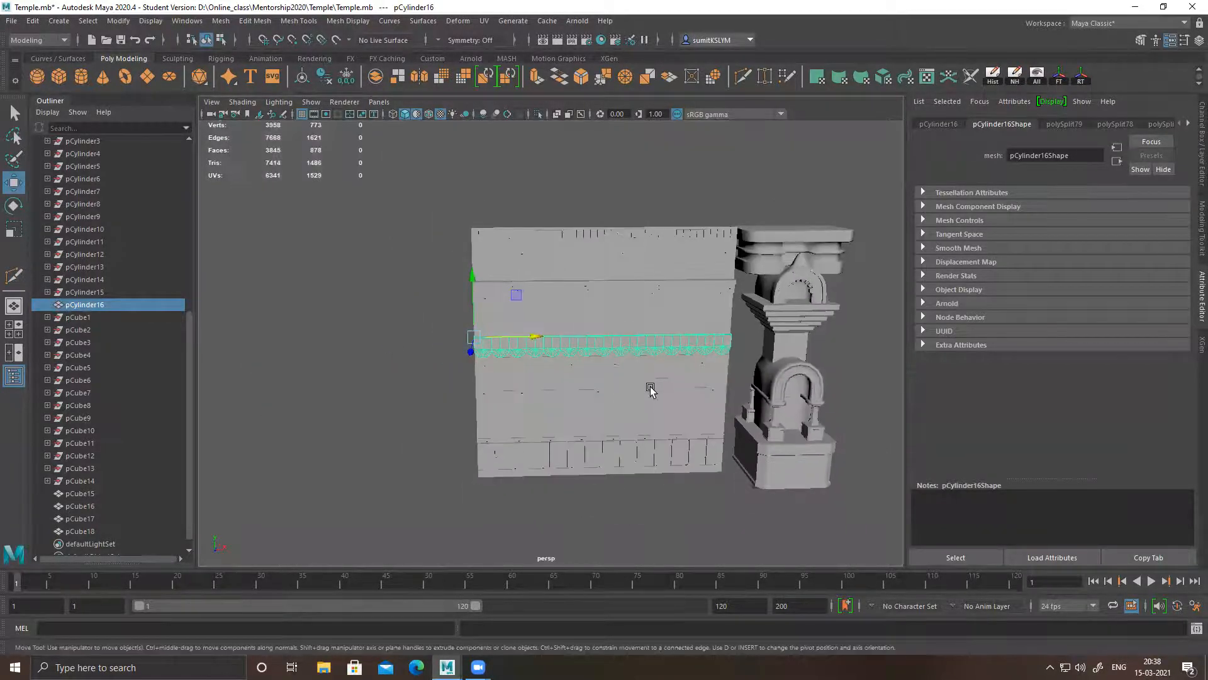
{"action": "middle_click_drag", "start_coordinate": [652, 388], "coordinate": [516, 364], "text": "alt"}
{"action": "left_click_drag", "start_coordinate": [360, 218], "coordinate": [551, 491]}
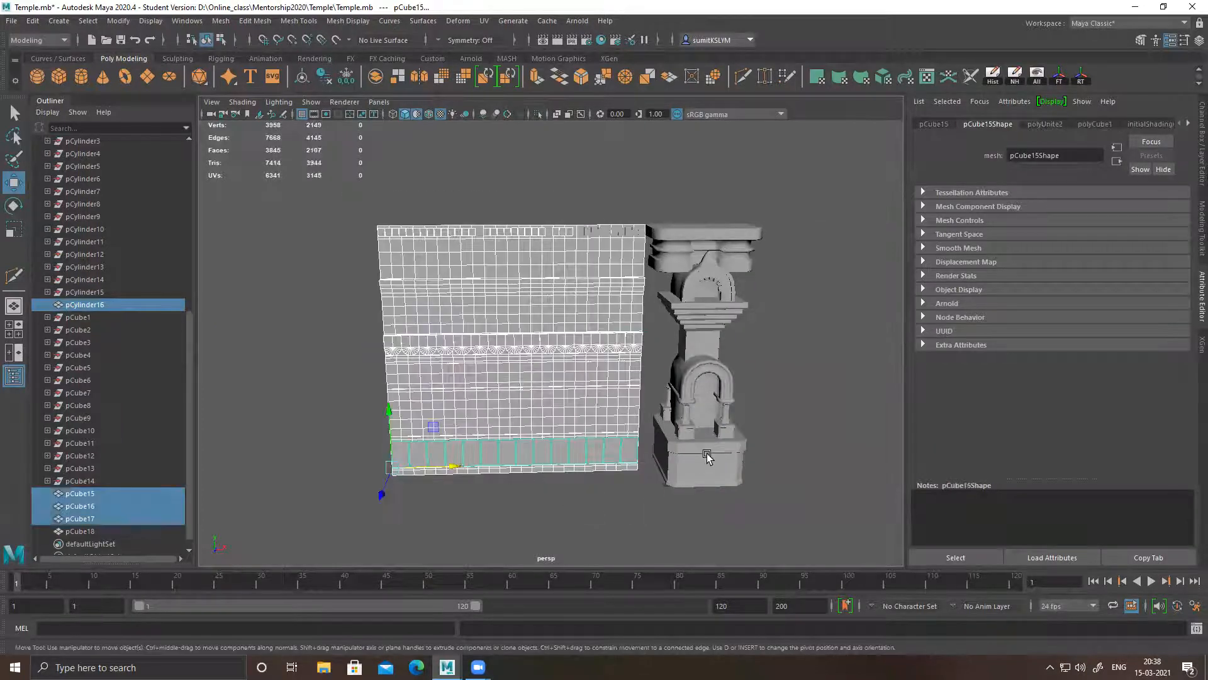
{"action": "left_click", "coordinate": [612, 236], "text": "shift"}
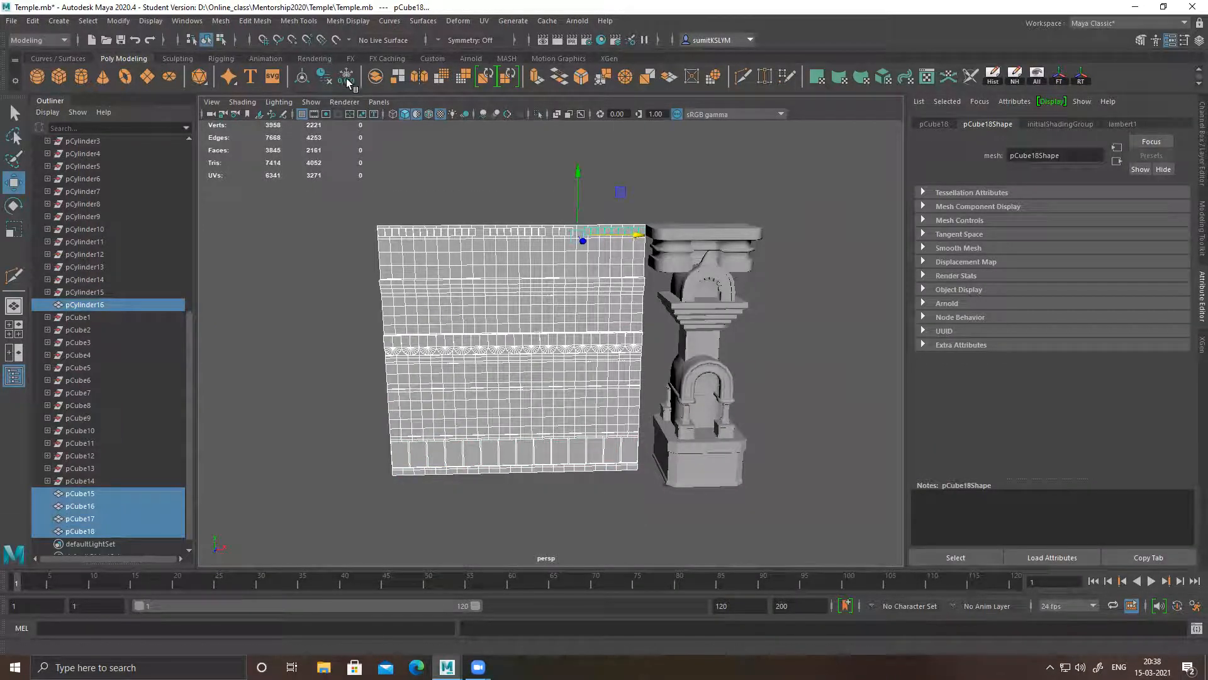
{"action": "left_click", "coordinate": [378, 77]}
{"action": "left_click_drag", "start_coordinate": [679, 372], "coordinate": [591, 366], "text": "alt"}
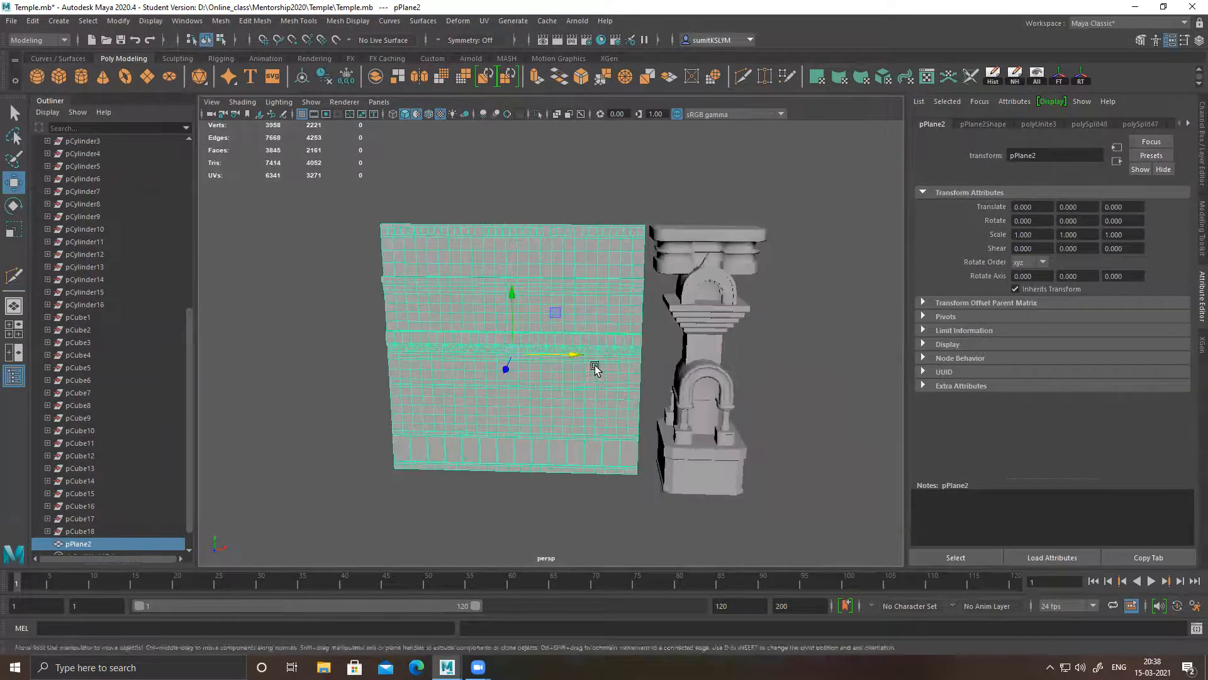
Set up an export of the selected combined wall to the Desktop with OBJexport as the file type
{"action": "left_click", "coordinate": [11, 20]}
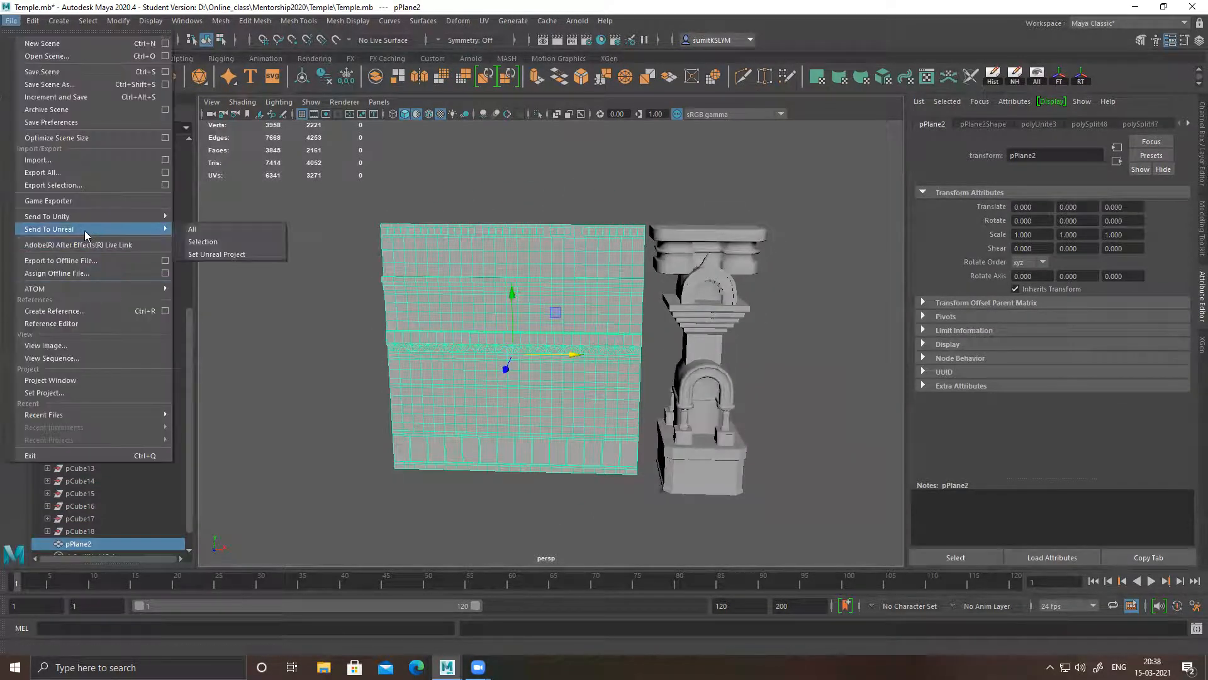
{"action": "left_click", "coordinate": [74, 186]}
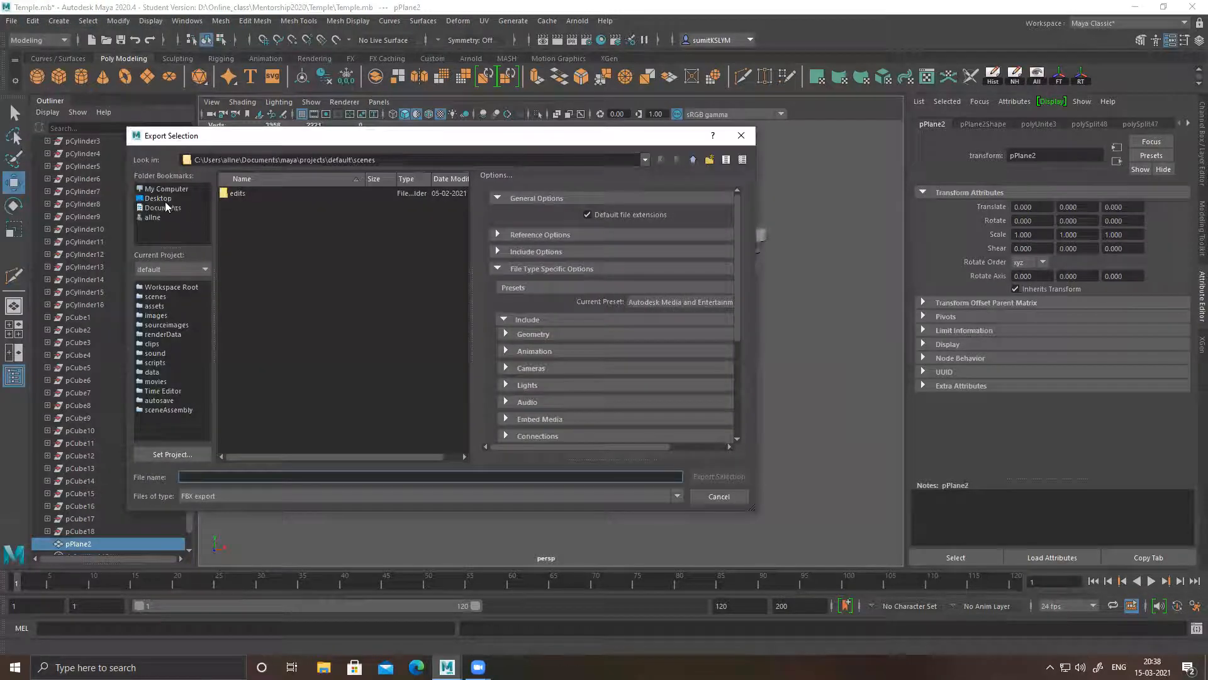
{"action": "left_click", "coordinate": [162, 199]}
{"action": "left_click", "coordinate": [237, 497]}
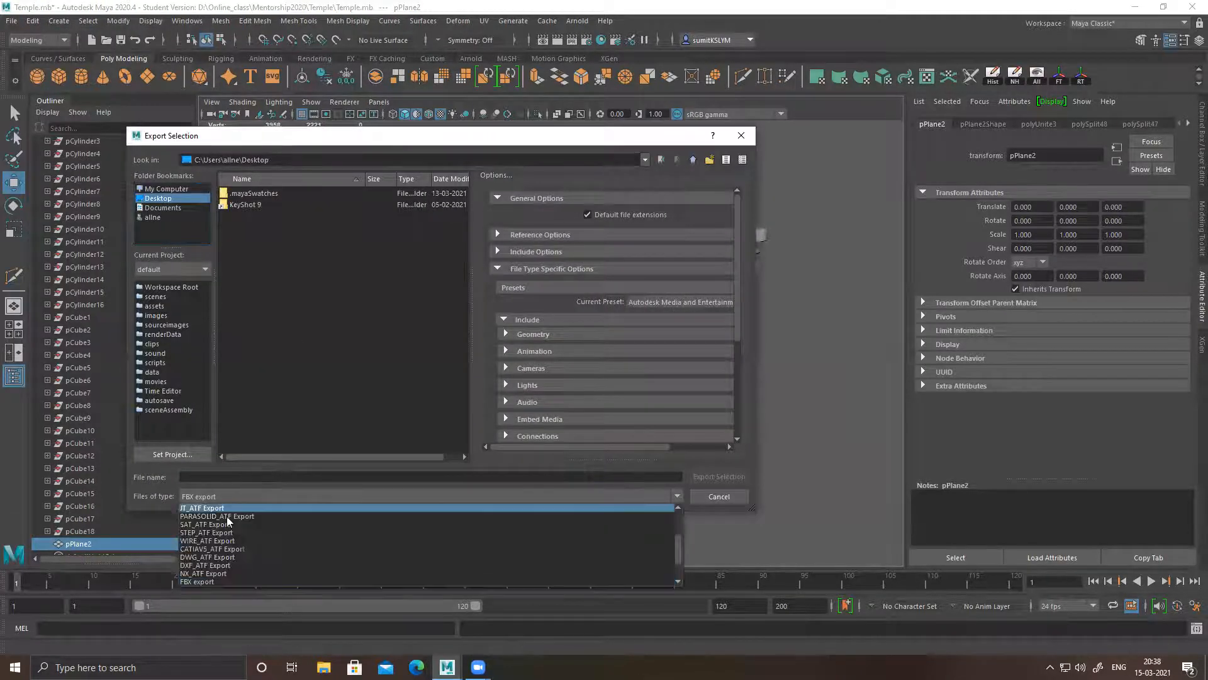
{"action": "left_click", "coordinate": [216, 579]}
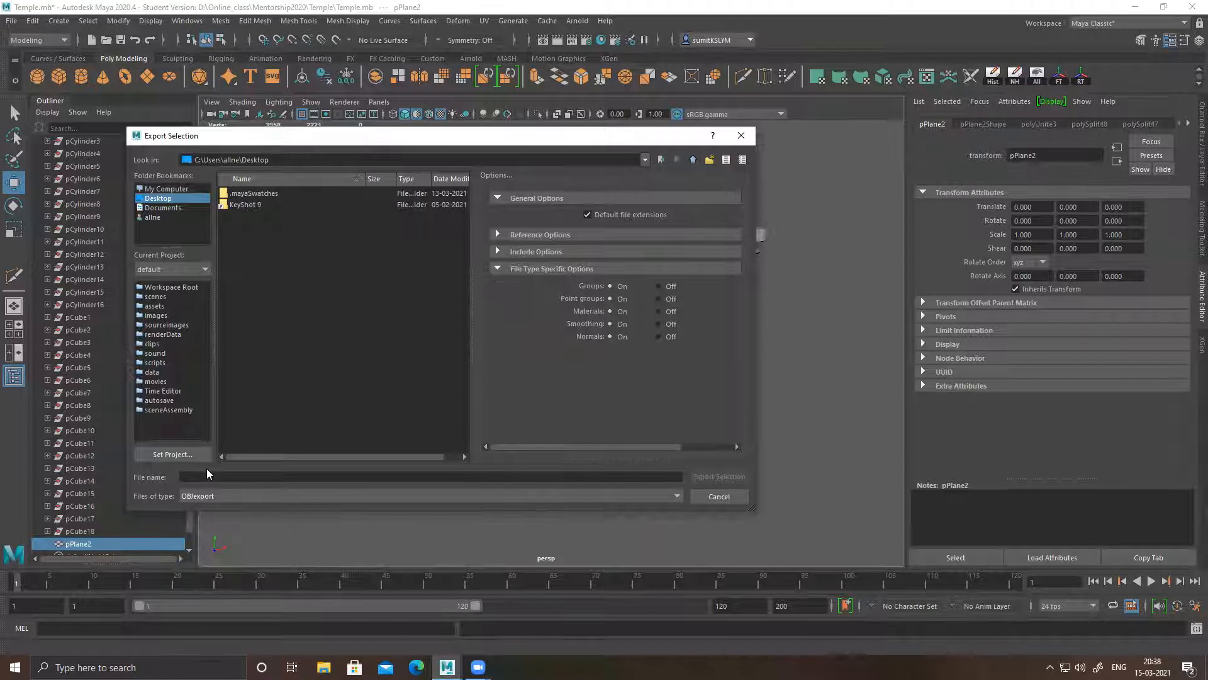
Export the selection under the file name "for trimsheet" and minimize the modelling window to show the desktop
{"action": "left_click", "coordinate": [203, 476]}
{"action": "type", "text": "for tri"}
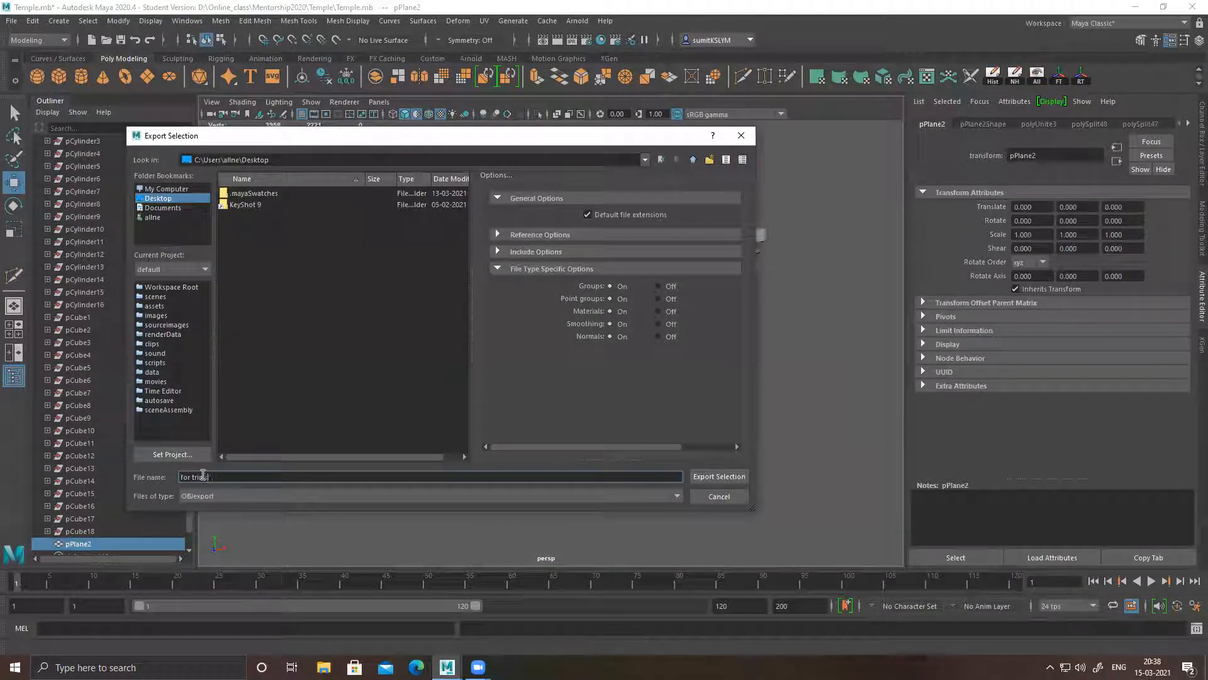
{"action": "type", "text": "sheet"}
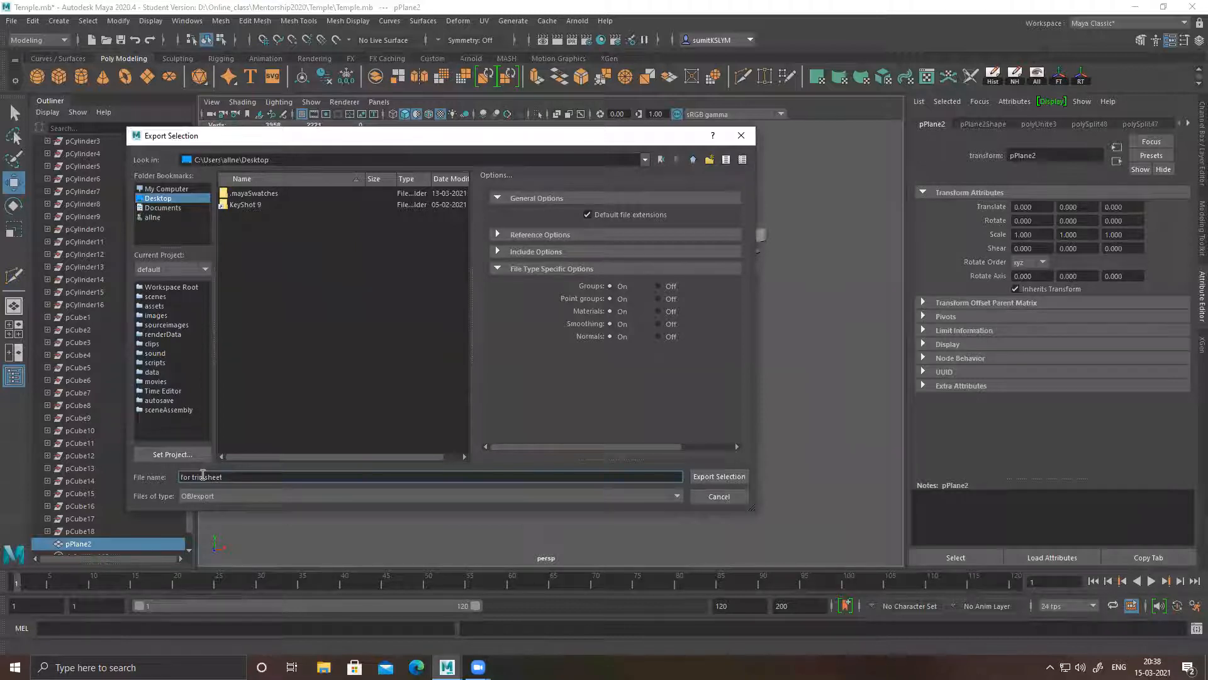
{"action": "left_click", "coordinate": [723, 477]}
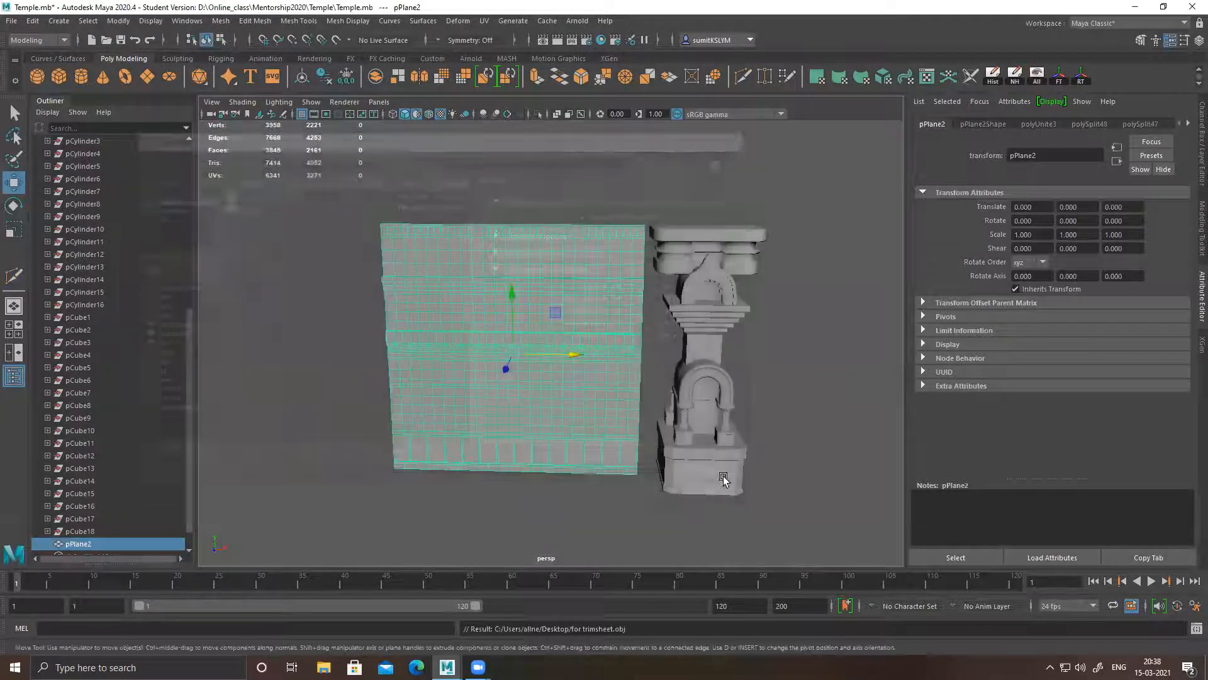
{"action": "left_click", "coordinate": [1134, 11]}
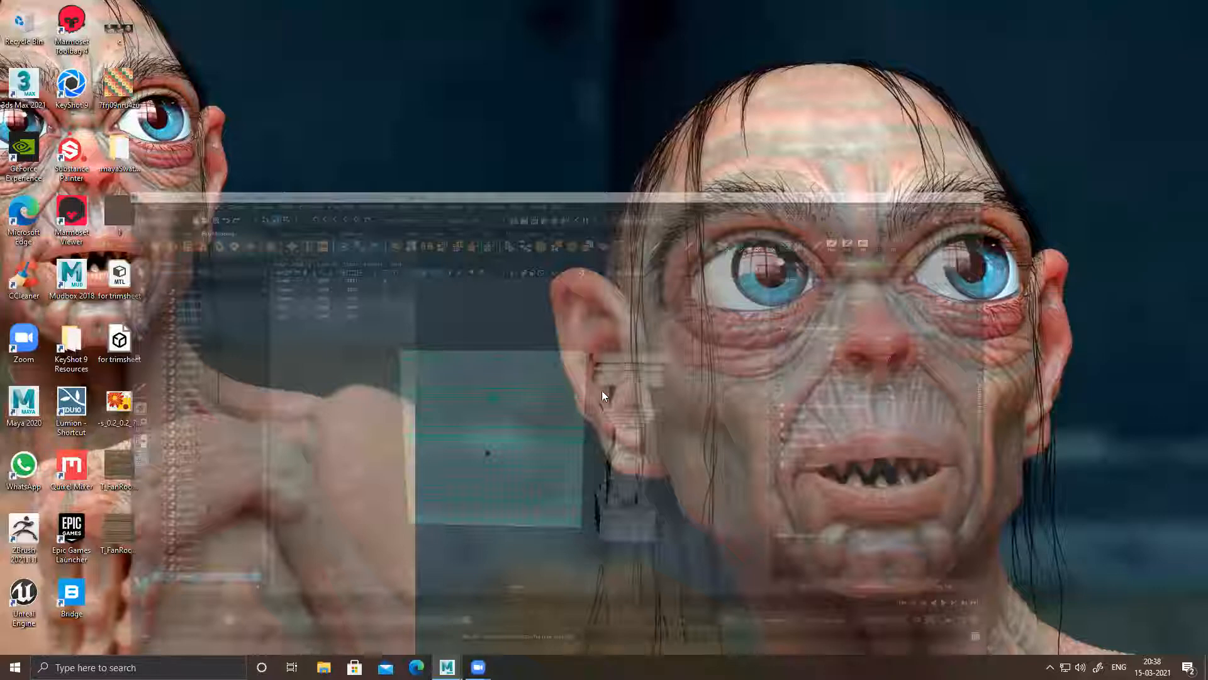
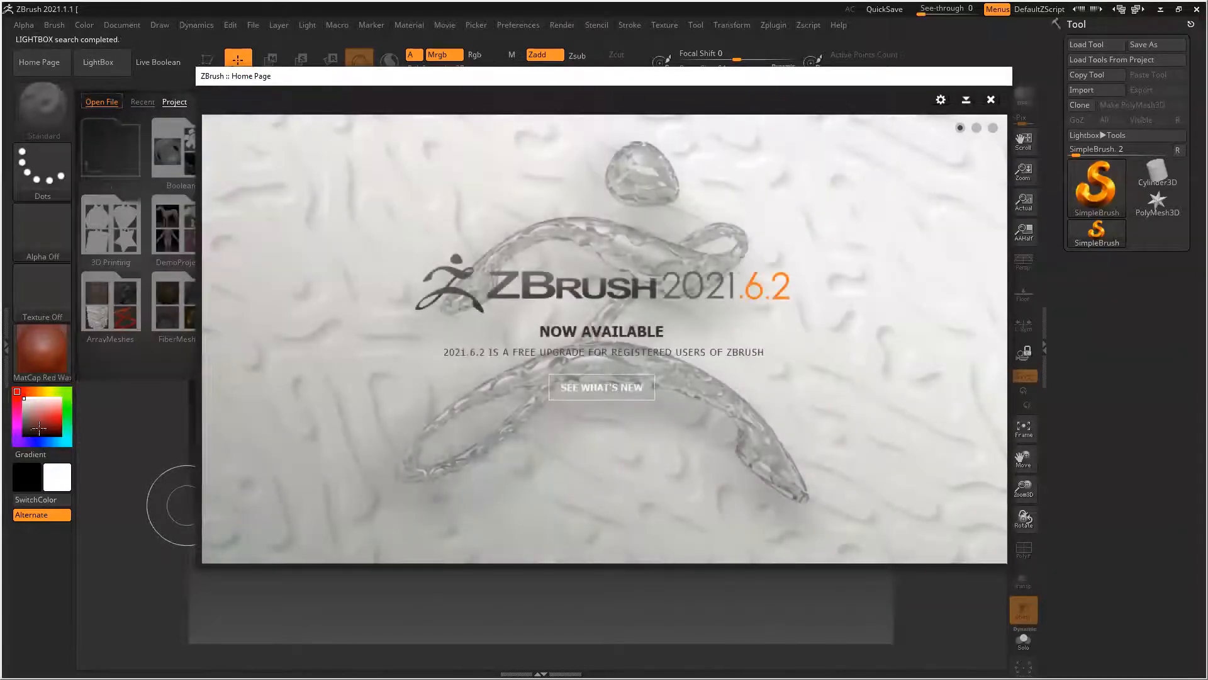
Dismiss the ZBrush home page, reinitialize the program to its default state, and hide LightBox
{"action": "left_click", "coordinate": [991, 99]}
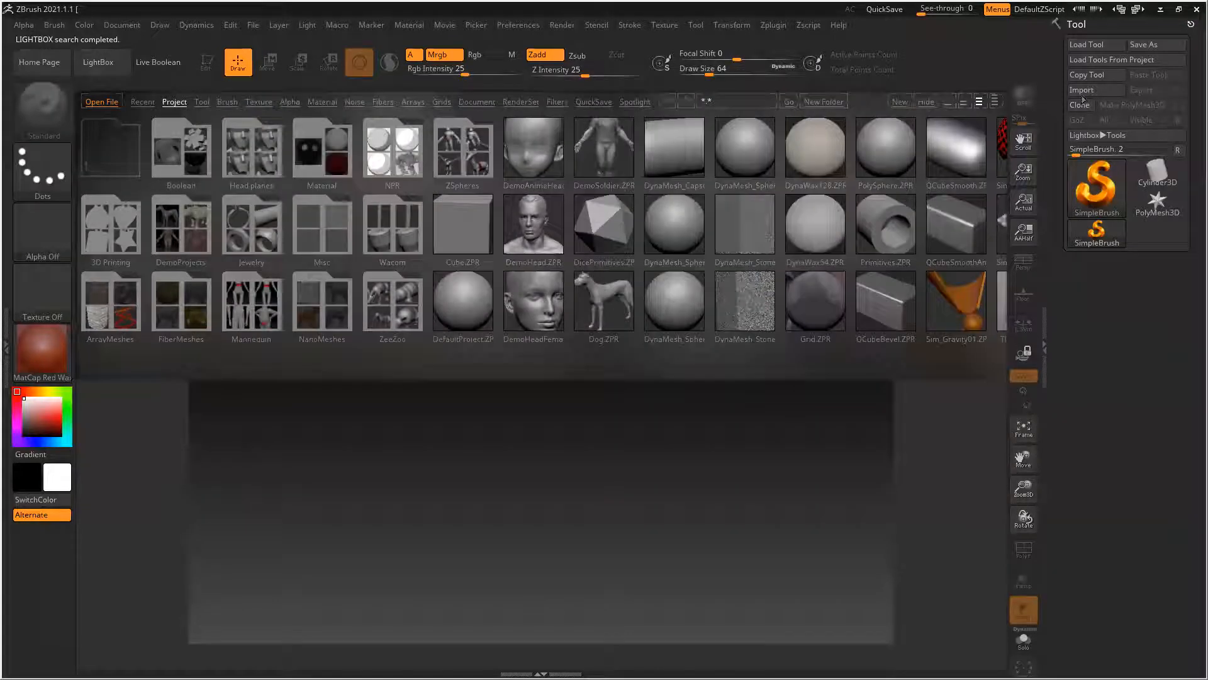
{"action": "left_click", "coordinate": [935, 102]}
{"action": "left_click", "coordinate": [105, 62]}
{"action": "left_click", "coordinate": [529, 25]}
{"action": "left_click", "coordinate": [566, 50]}
{"action": "left_click", "coordinate": [654, 385]}
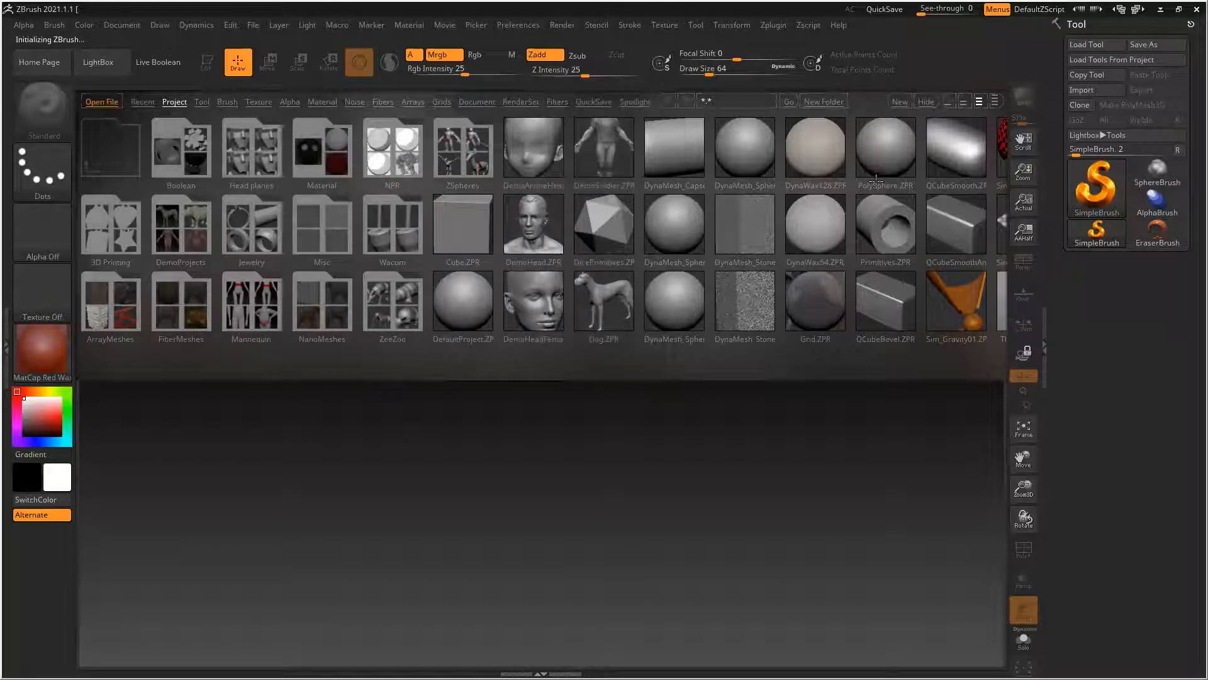
{"action": "left_click", "coordinate": [921, 100]}
{"action": "left_click", "coordinate": [113, 68]}
{"action": "left_click", "coordinate": [113, 68]}
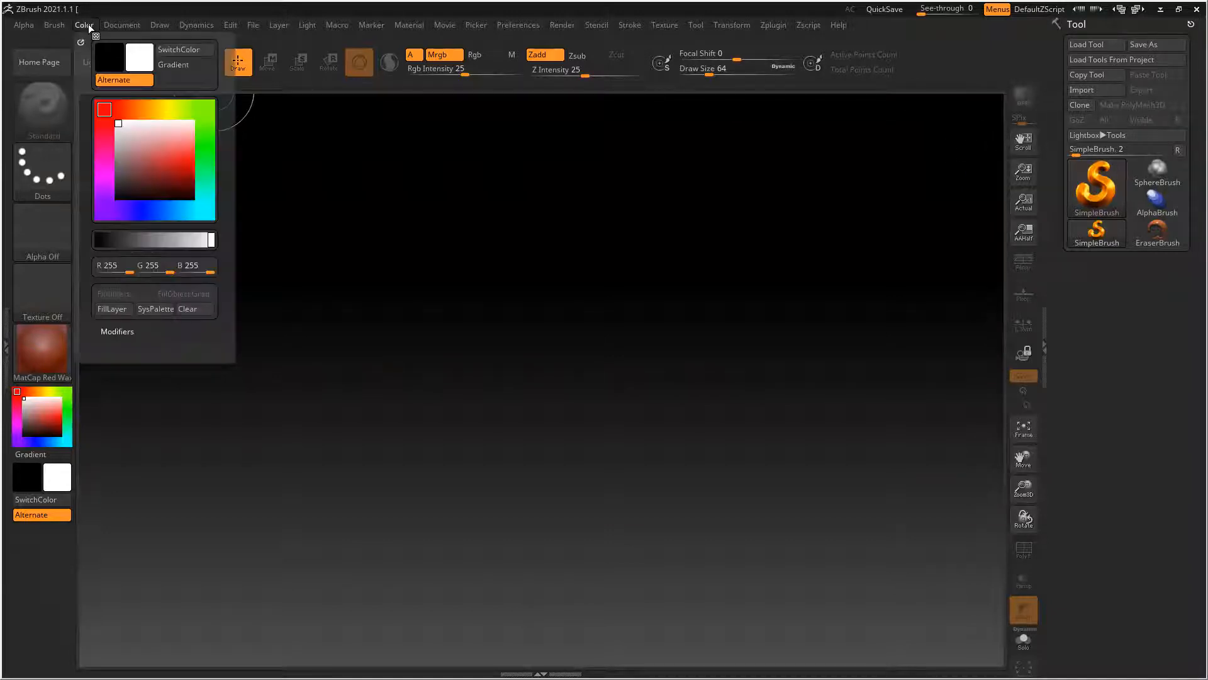
Import the "for trimsheet" mesh from the Desktop, splitting its nonstandard polygons into Quads and Triangles
{"action": "left_click", "coordinate": [1089, 92]}
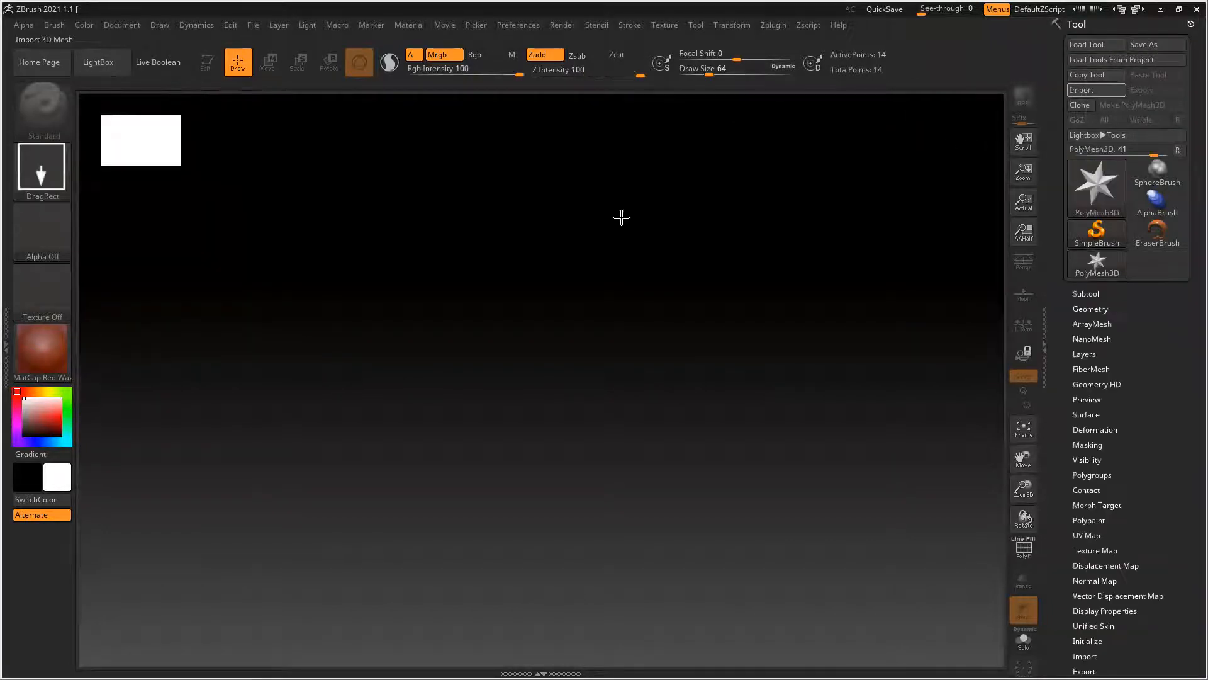
{"action": "left_click", "coordinate": [55, 99]}
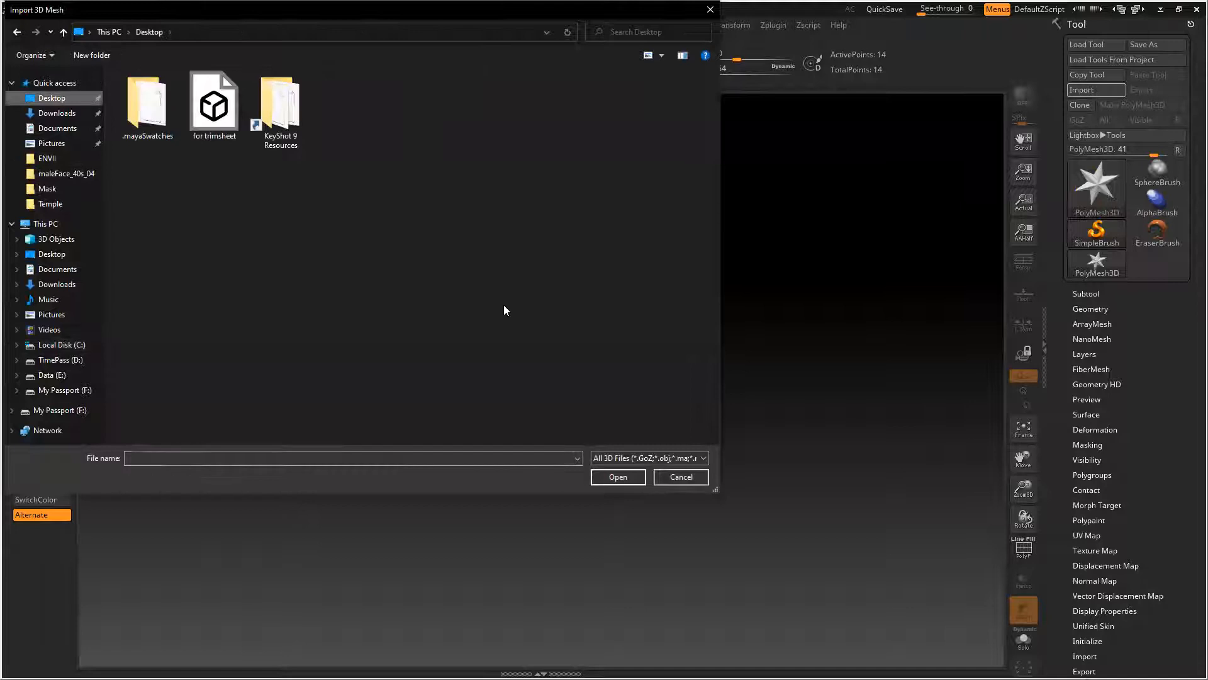
{"action": "double_click", "coordinate": [213, 107]}
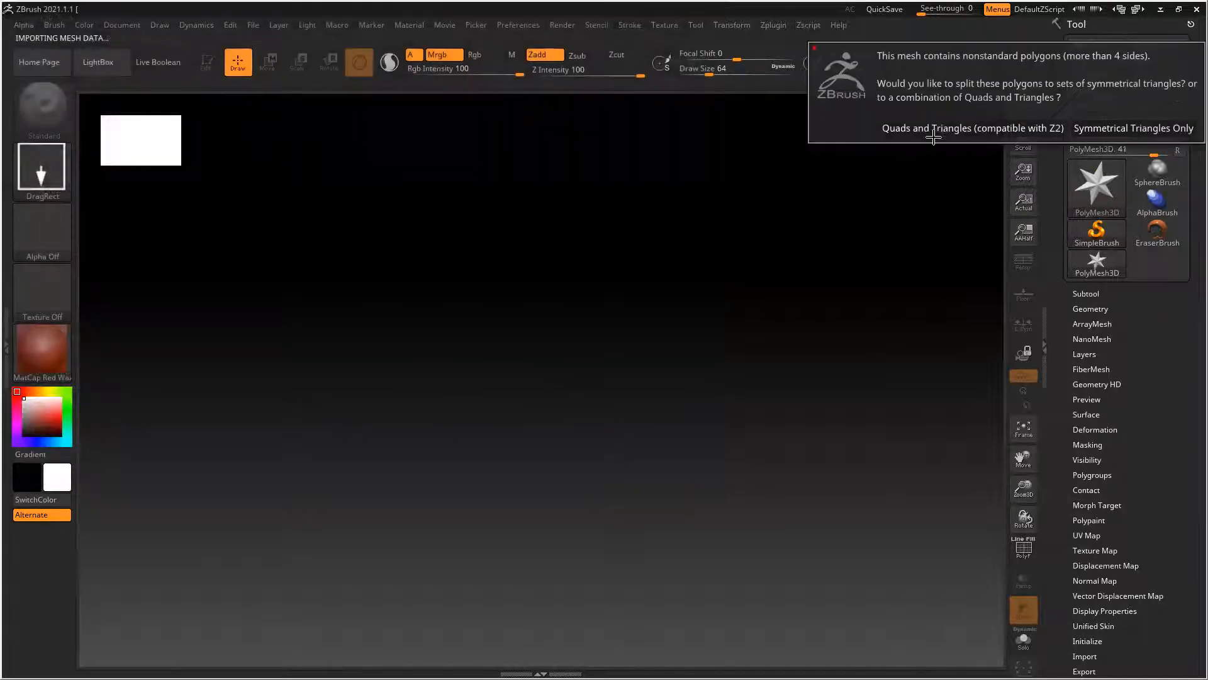
{"action": "left_click", "coordinate": [934, 128]}
Draw the imported wall mesh on the canvas and put it in Edit mode
{"action": "left_click_drag", "start_coordinate": [480, 409], "coordinate": [519, 642]}
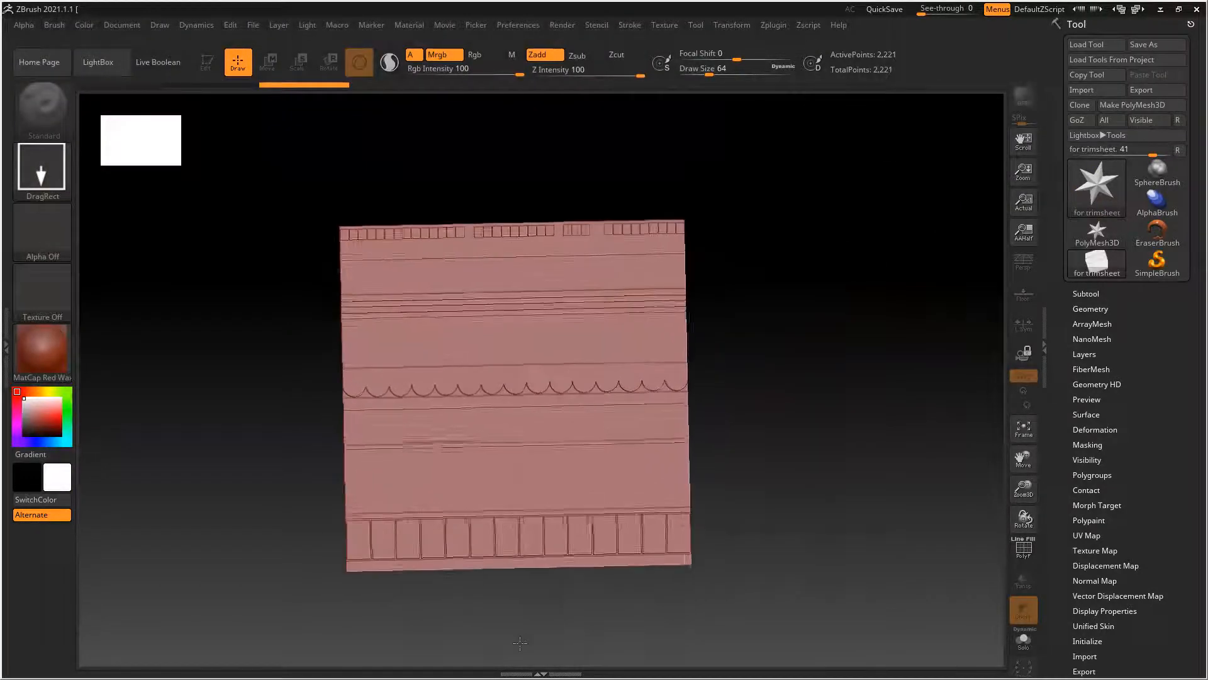
{"action": "key", "text": "t"}
{"action": "key", "text": "t"}
{"action": "mouse_move", "coordinate": [269, 492]}
{"action": "right_mouse_down"}
{"action": "mouse_move", "coordinate": [342, 485]}
{"action": "mouse_move", "coordinate": [471, 445]}
{"action": "mouse_move", "coordinate": [496, 476]}
{"action": "right_mouse_up"}
{"action": "mouse_move", "coordinate": [313, 453]}
{"action": "right_mouse_down"}
{"action": "mouse_move", "coordinate": [334, 453]}
{"action": "mouse_move", "coordinate": [307, 453]}
{"action": "right_mouse_up"}
Assign the BasicMaterial2 material to the wall and turn it to face the view squarely
{"action": "left_click", "coordinate": [52, 354]}
{"action": "left_click", "coordinate": [243, 526]}
{"action": "right_click_drag", "start_coordinate": [597, 407], "coordinate": [517, 445], "text": "ctrl"}
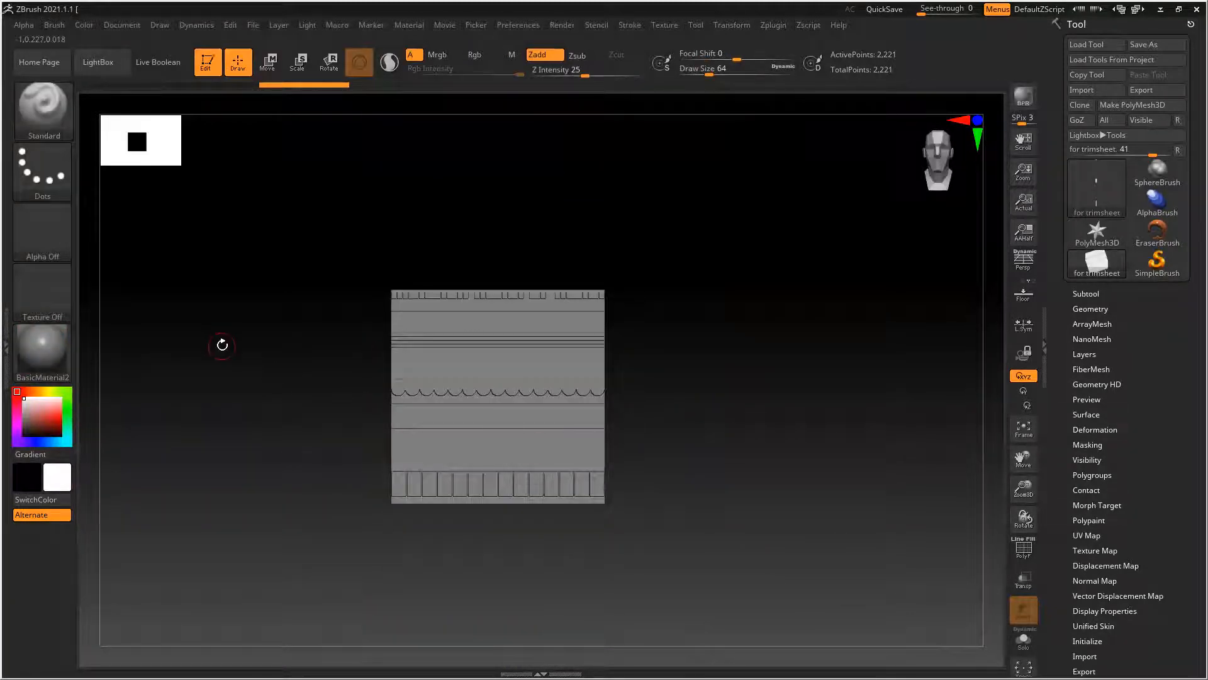
{"action": "right_click_drag", "start_coordinate": [263, 358], "coordinate": [257, 344], "text": "alt"}
Enable Double in the wall mesh's Display Properties so both sides of its polygons are shown
{"action": "left_click_drag", "start_coordinate": [1058, 422], "coordinate": [1056, 315]}
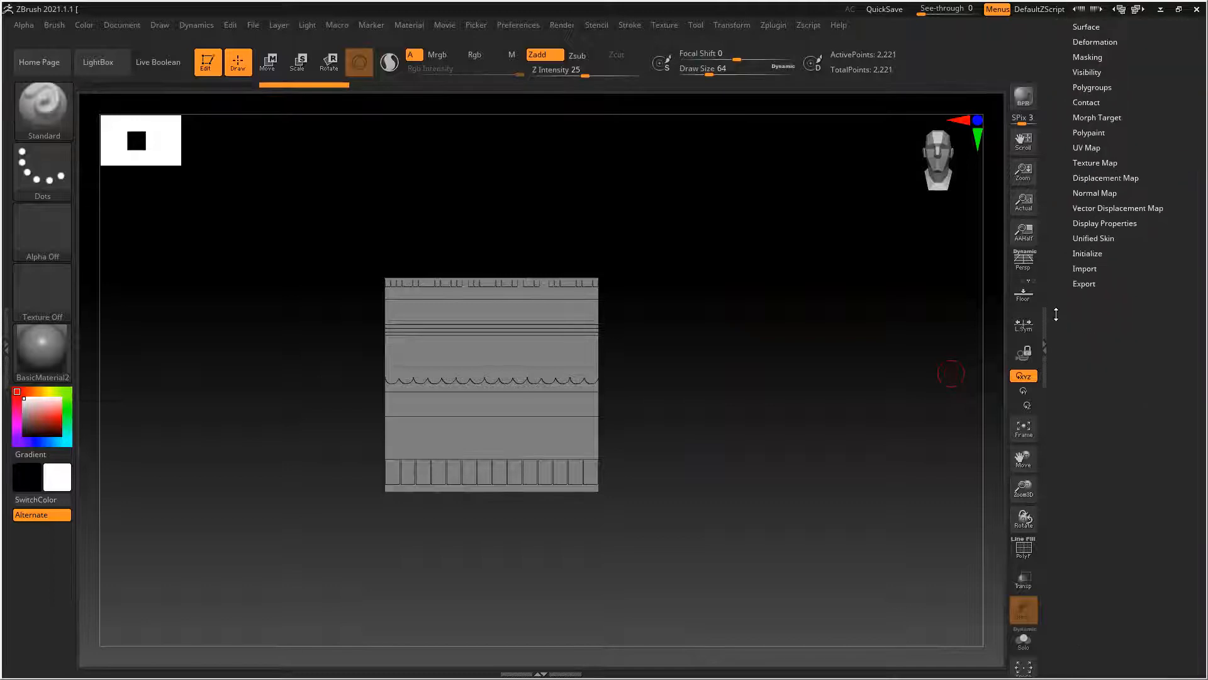
{"action": "left_click", "coordinate": [1091, 223]}
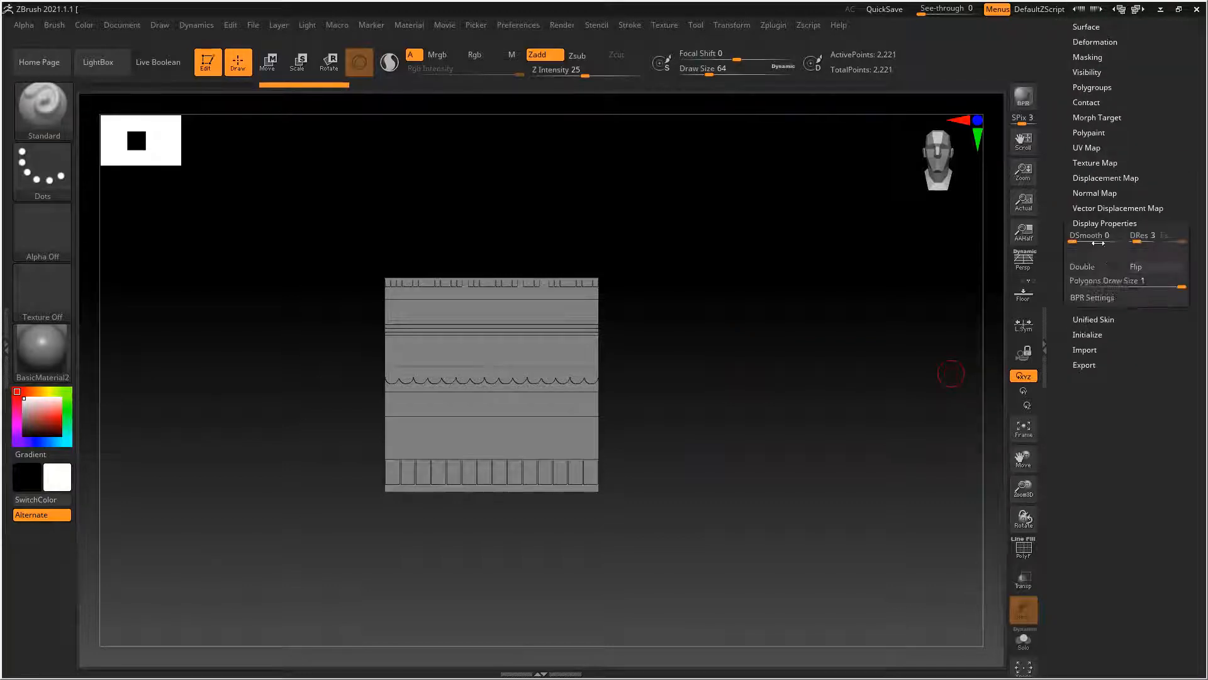
{"action": "left_click", "coordinate": [1093, 267]}
{"action": "left_click_drag", "start_coordinate": [702, 424], "coordinate": [739, 440]}
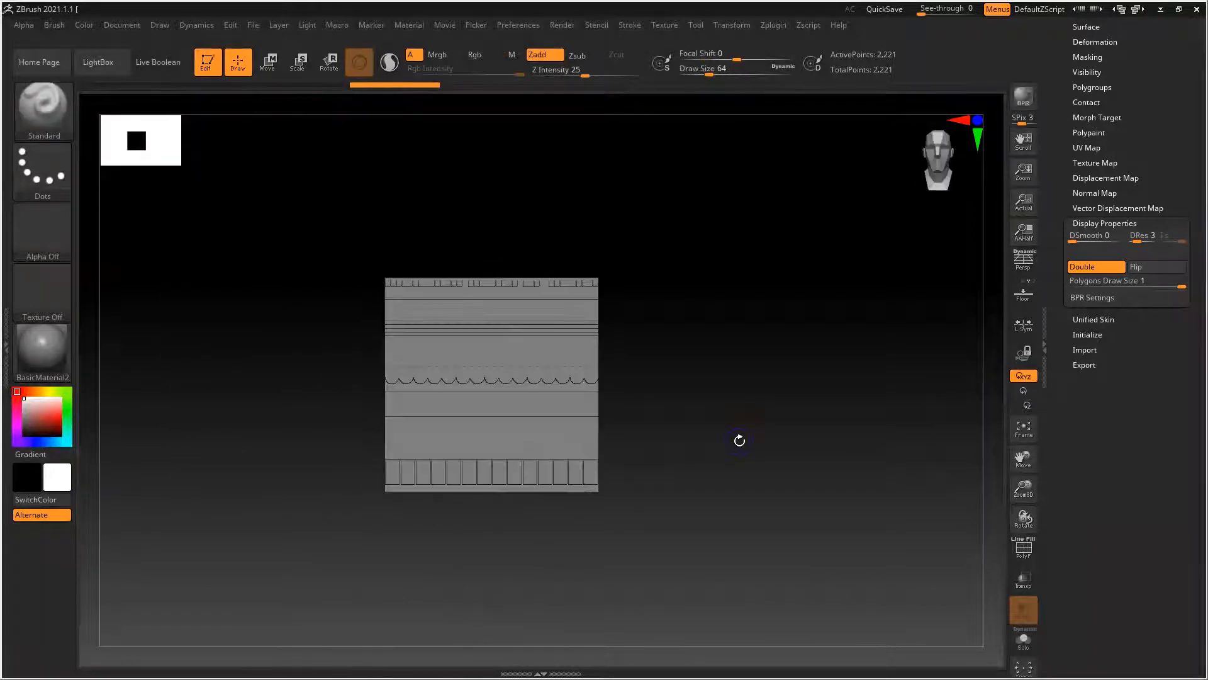
Set the document background's gradient Range to 0 for a flat backdrop
{"action": "left_click", "coordinate": [121, 25]}
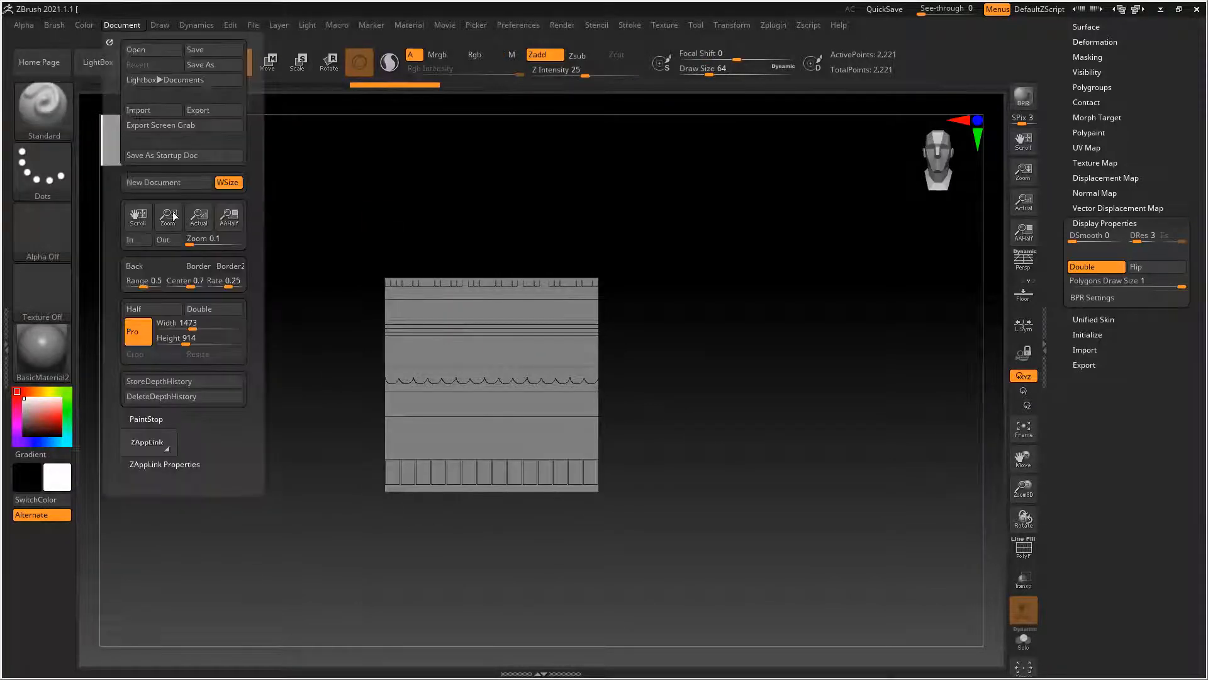
{"action": "left_click_drag", "start_coordinate": [143, 287], "coordinate": [122, 287]}
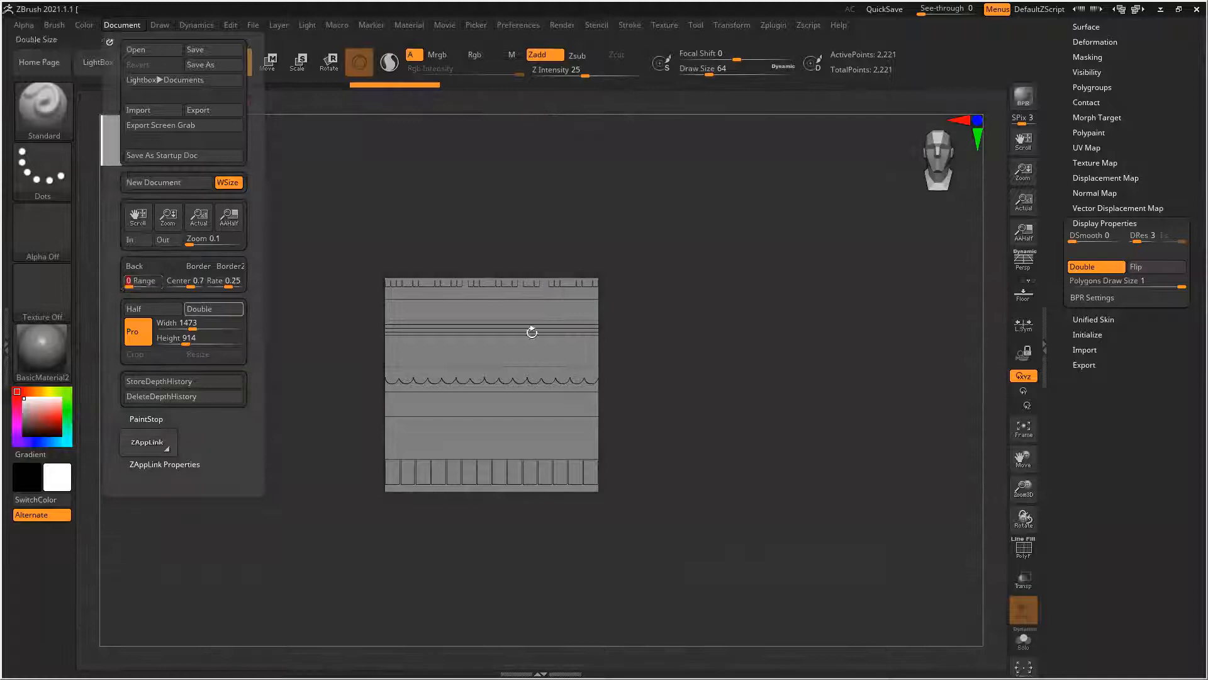
{"action": "left_click_drag", "start_coordinate": [735, 366], "coordinate": [765, 349], "text": "alt"}
{"action": "right_click_drag", "start_coordinate": [587, 357], "coordinate": [625, 391], "text": "ctrl"}
{"action": "mouse_move", "coordinate": [747, 410]}
{"action": "left_mouse_down"}
{"action": "mouse_move", "coordinate": [774, 410]}
{"action": "mouse_move", "coordinate": [661, 406]}
{"action": "mouse_move", "coordinate": [750, 420]}
{"action": "mouse_move", "coordinate": [663, 402]}
{"action": "left_mouse_up"}
{"action": "left_click_drag", "start_coordinate": [807, 398], "coordinate": [791, 399]}
Expand the wall's Geometry settings and turn on the PolyF wireframe display
{"action": "left_click_drag", "start_coordinate": [1061, 208], "coordinate": [1055, 288]}
{"action": "left_click", "coordinate": [1091, 150]}
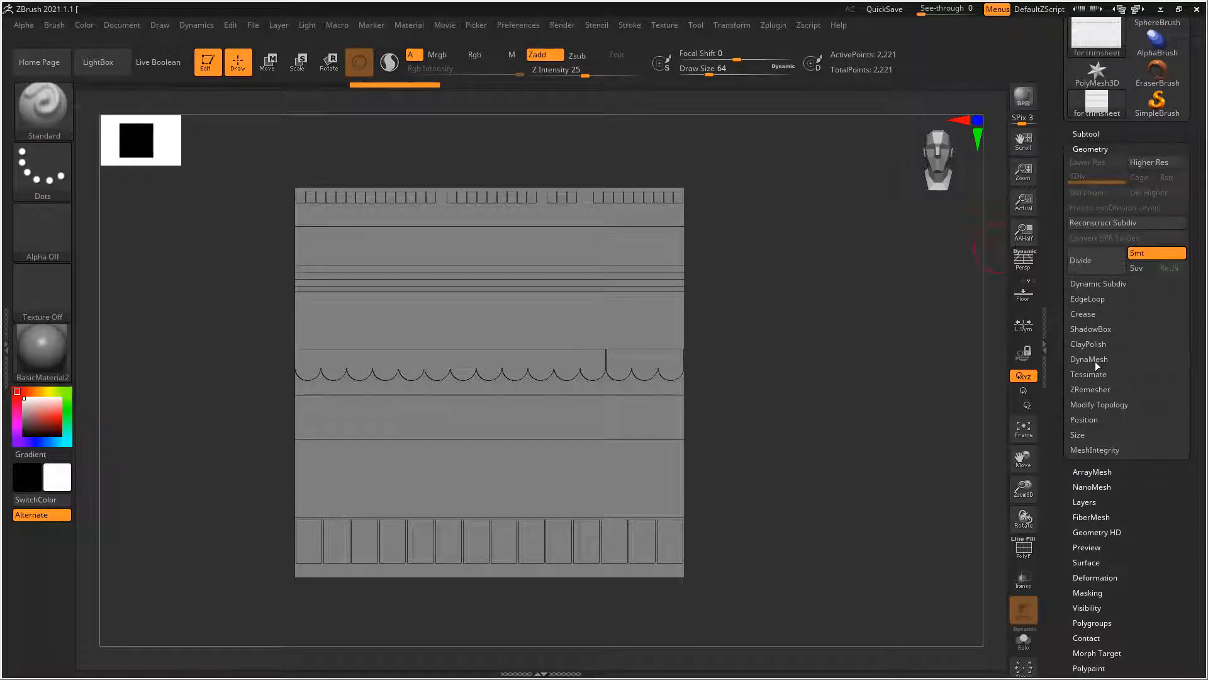
{"action": "key", "text": "shift+f"}
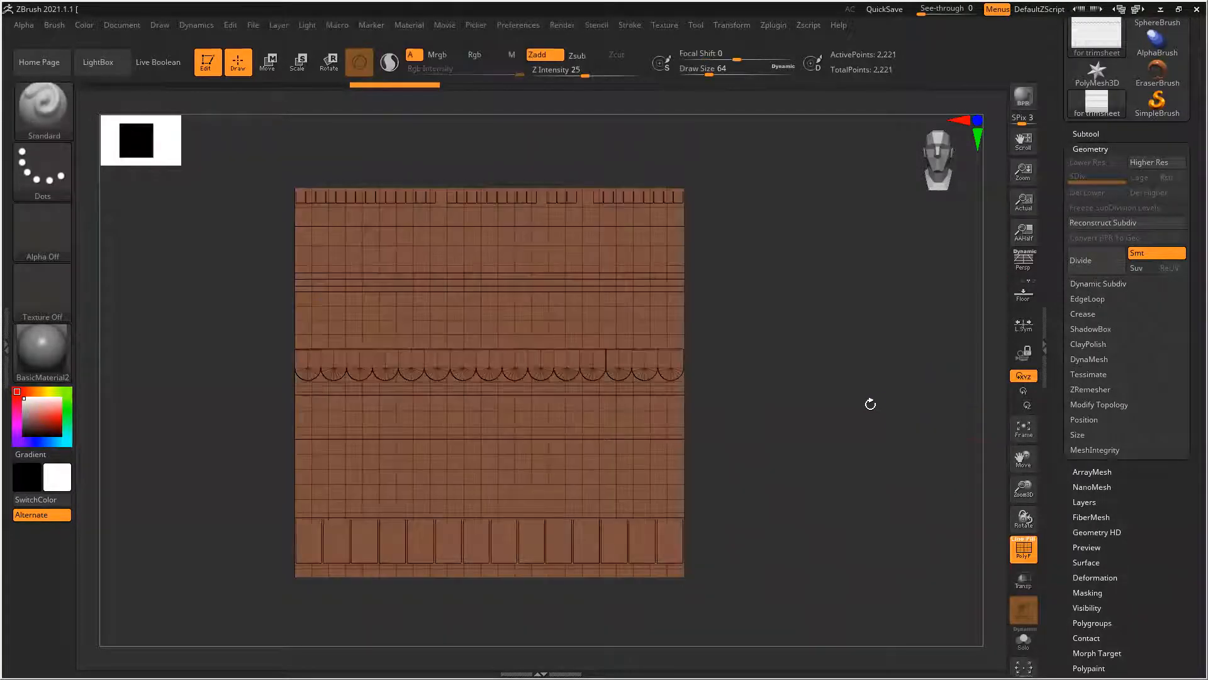
{"action": "left_click_drag", "start_coordinate": [796, 450], "coordinate": [800, 444], "text": "alt"}
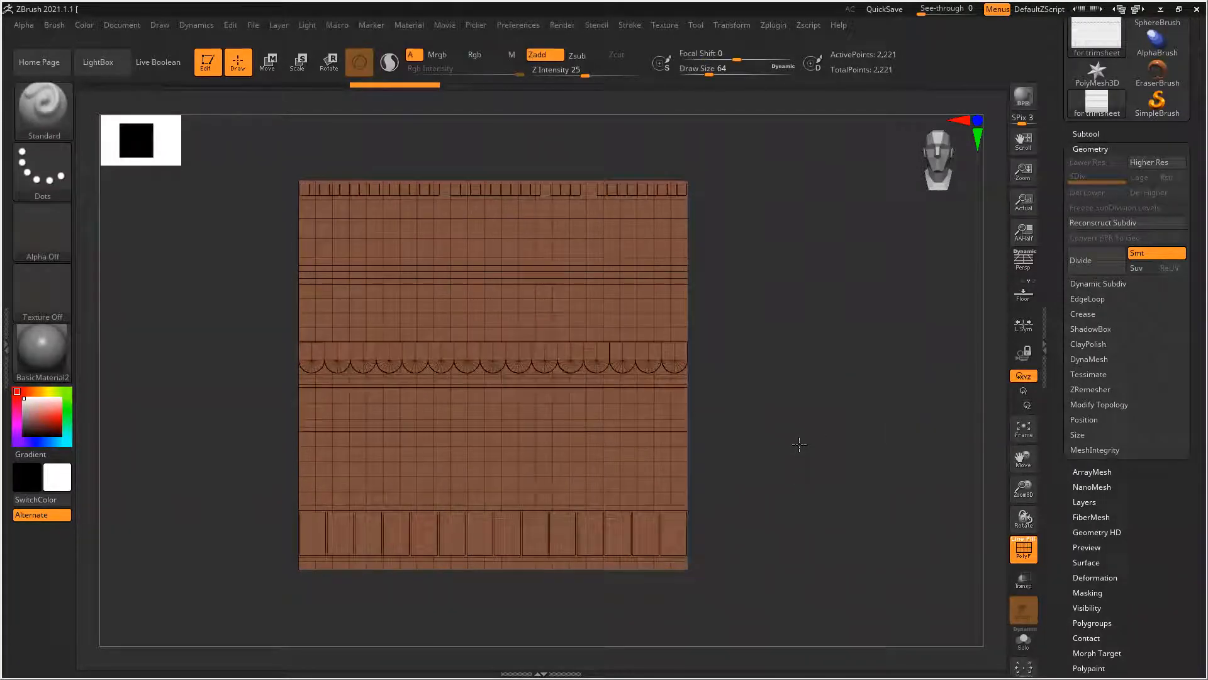
ZRemesh the wall with a Target Polygons Count of 22.83124 and inspect the new topology
{"action": "left_click", "coordinate": [1097, 390]}
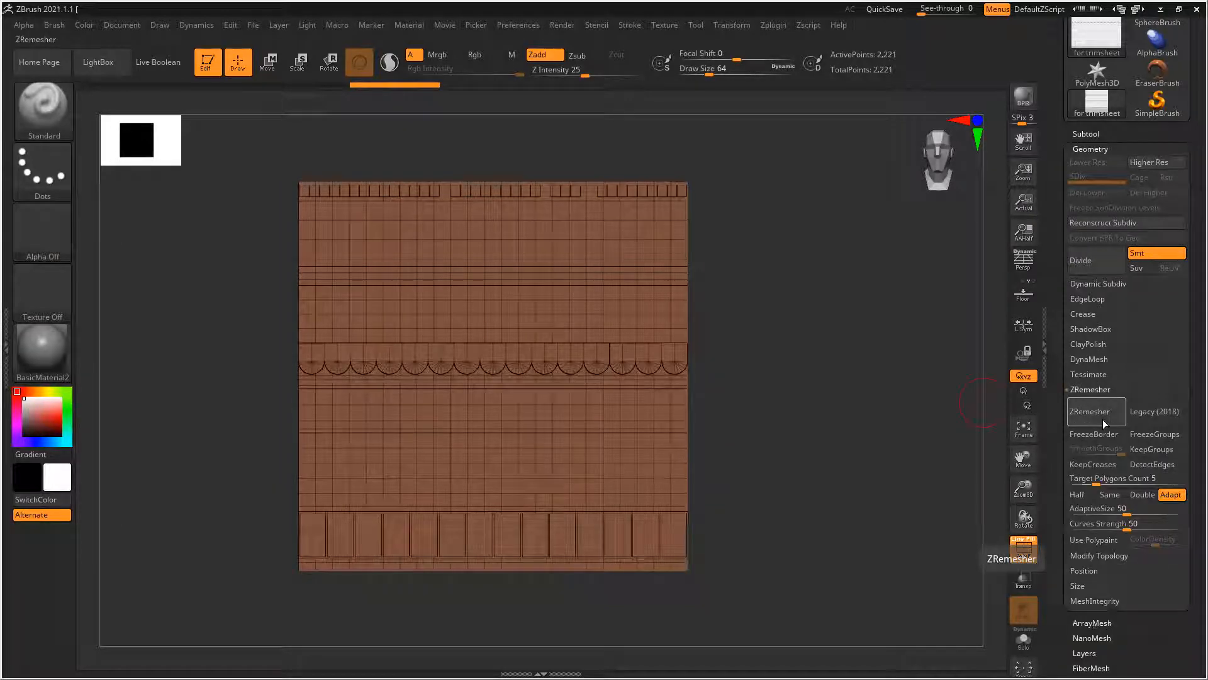
{"action": "left_click", "coordinate": [1123, 481]}
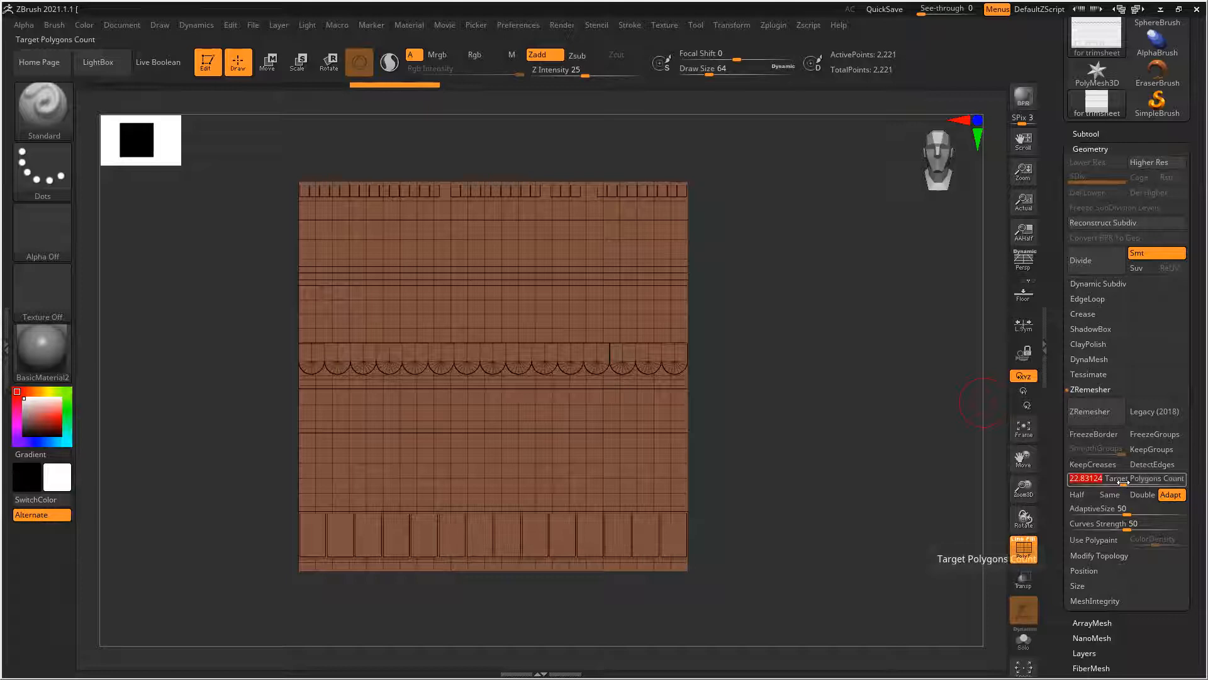
{"action": "left_click", "coordinate": [1096, 412]}
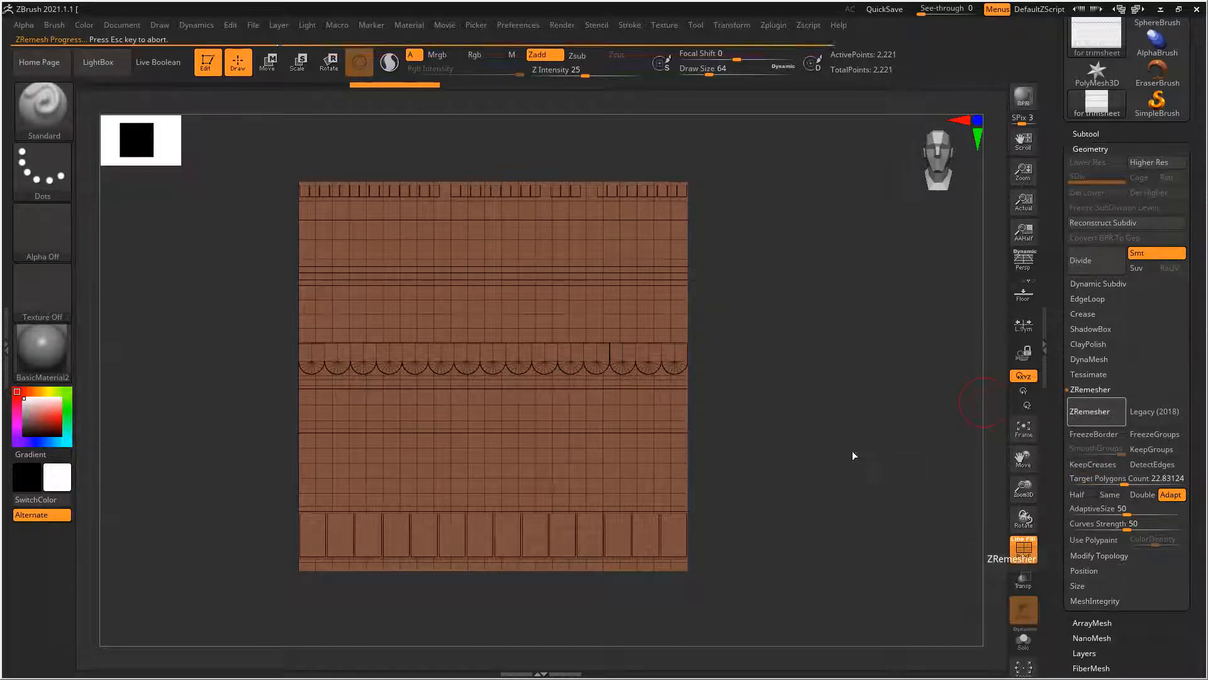
{"action": "mouse_move", "coordinate": [824, 446]}
{"action": "left_mouse_down"}
{"action": "mouse_move", "coordinate": [863, 453]}
{"action": "mouse_move", "coordinate": [823, 461]}
{"action": "left_mouse_up"}
{"action": "right_click_drag", "start_coordinate": [804, 473], "coordinate": [822, 447], "text": "alt"}
{"action": "right_click_drag", "start_coordinate": [522, 431], "coordinate": [607, 424], "text": "ctrl"}
{"action": "right_click_drag", "start_coordinate": [684, 428], "coordinate": [722, 416], "text": "ctrl"}
{"action": "right_click_drag", "start_coordinate": [873, 395], "coordinate": [854, 433], "text": "alt"}
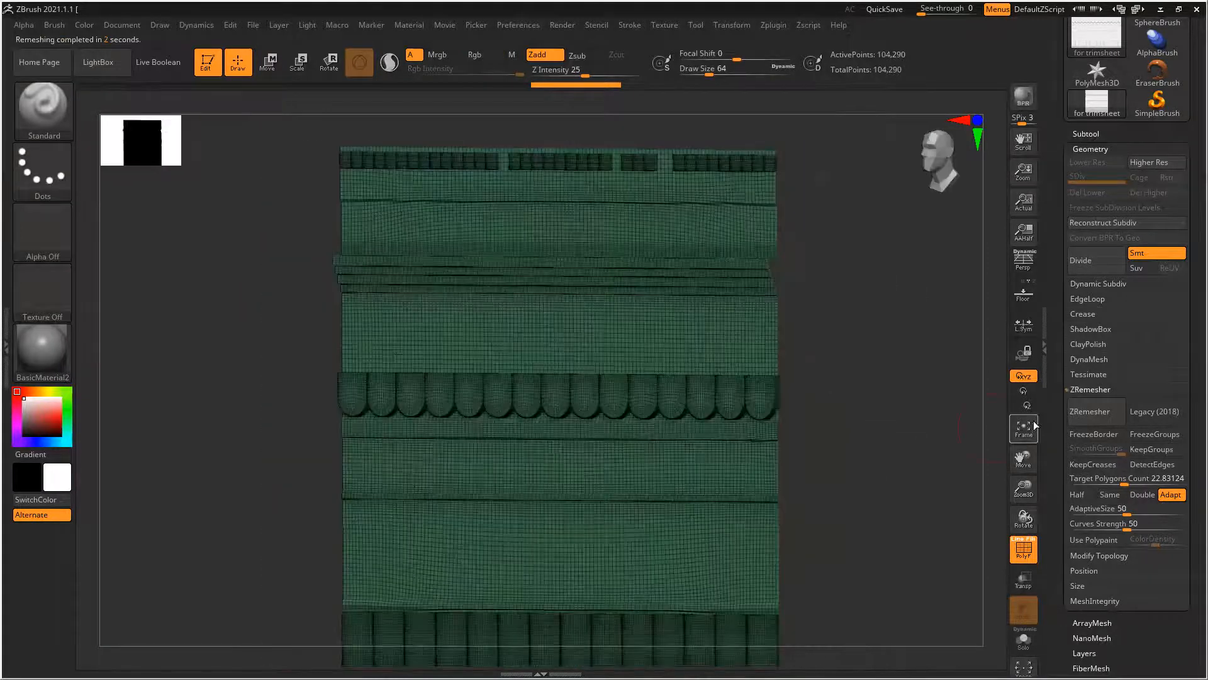
Try converting the wall to a DynaMesh at resolution 400, inspect it without the wireframe, and undo the conversion
{"action": "left_click", "coordinate": [1096, 360]}
{"action": "left_click_drag", "start_coordinate": [1093, 405], "coordinate": [1101, 407]}
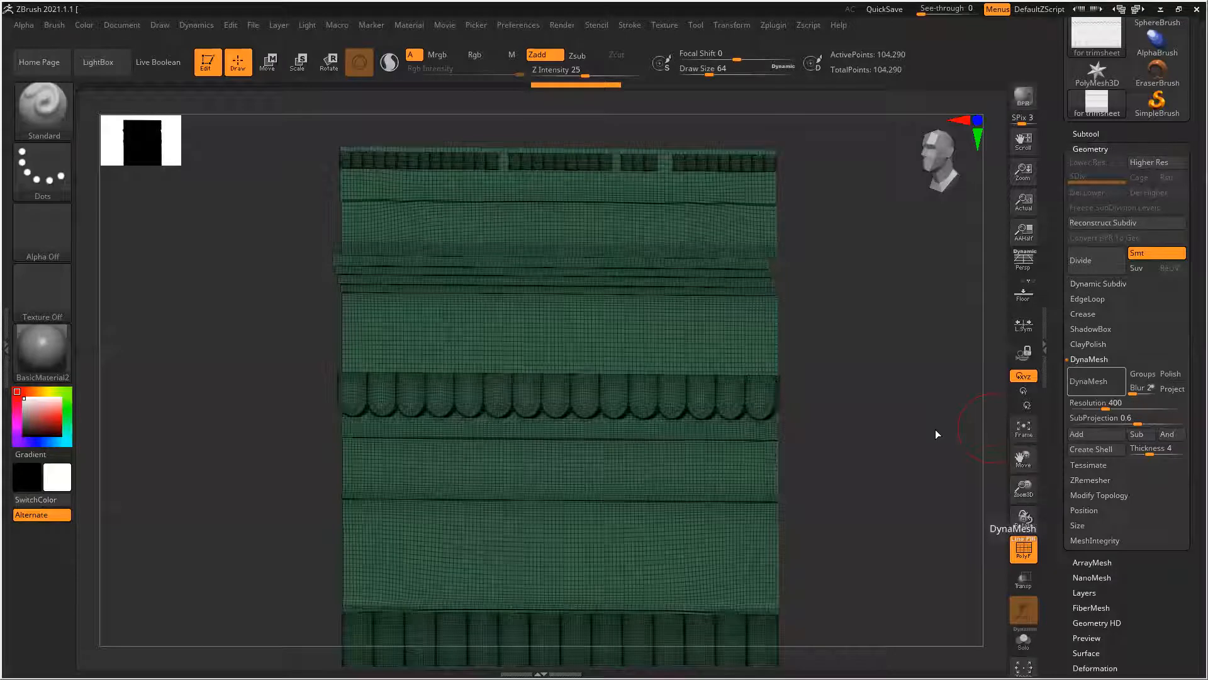
{"action": "right_click_drag", "start_coordinate": [863, 429], "coordinate": [918, 448]}
{"action": "key", "text": "shift+f"}
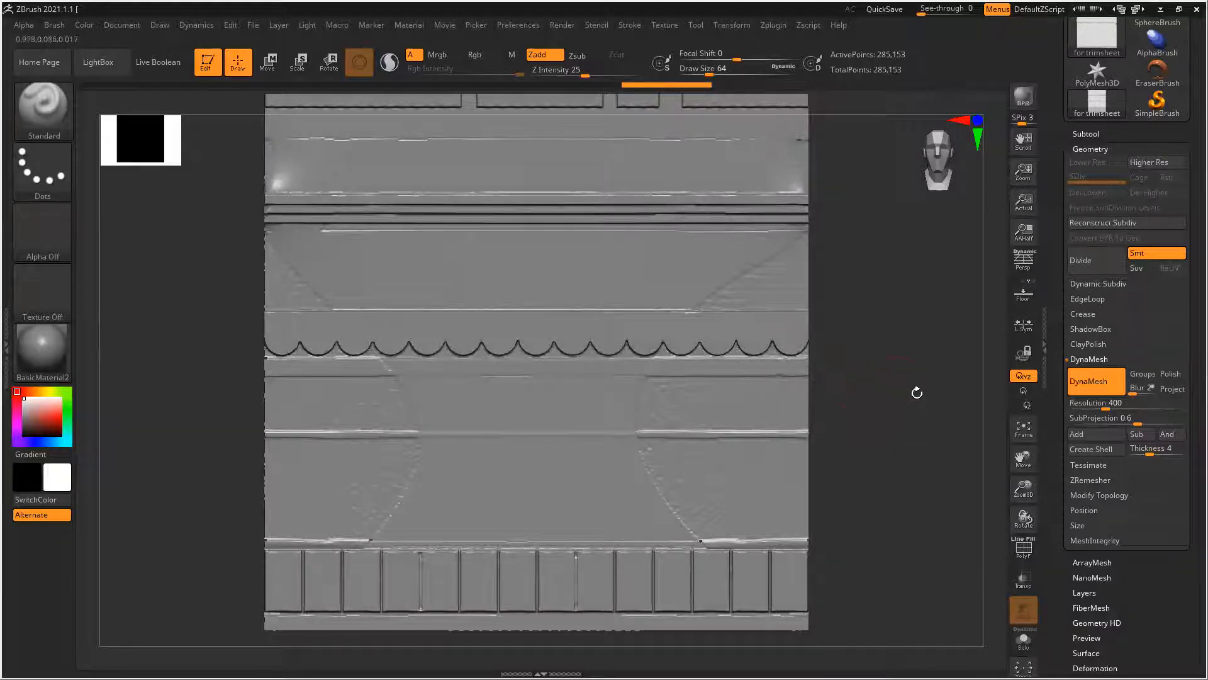
{"action": "key", "text": "ctrl+z"}
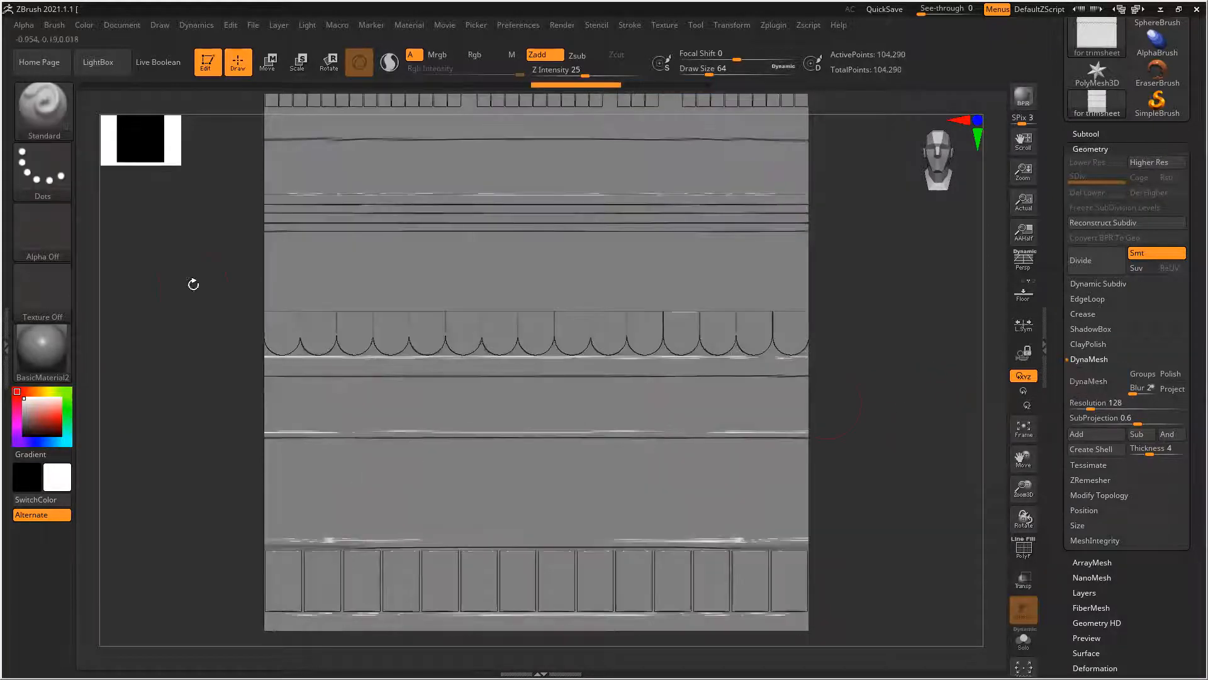
{"action": "key", "text": "shift+f"}
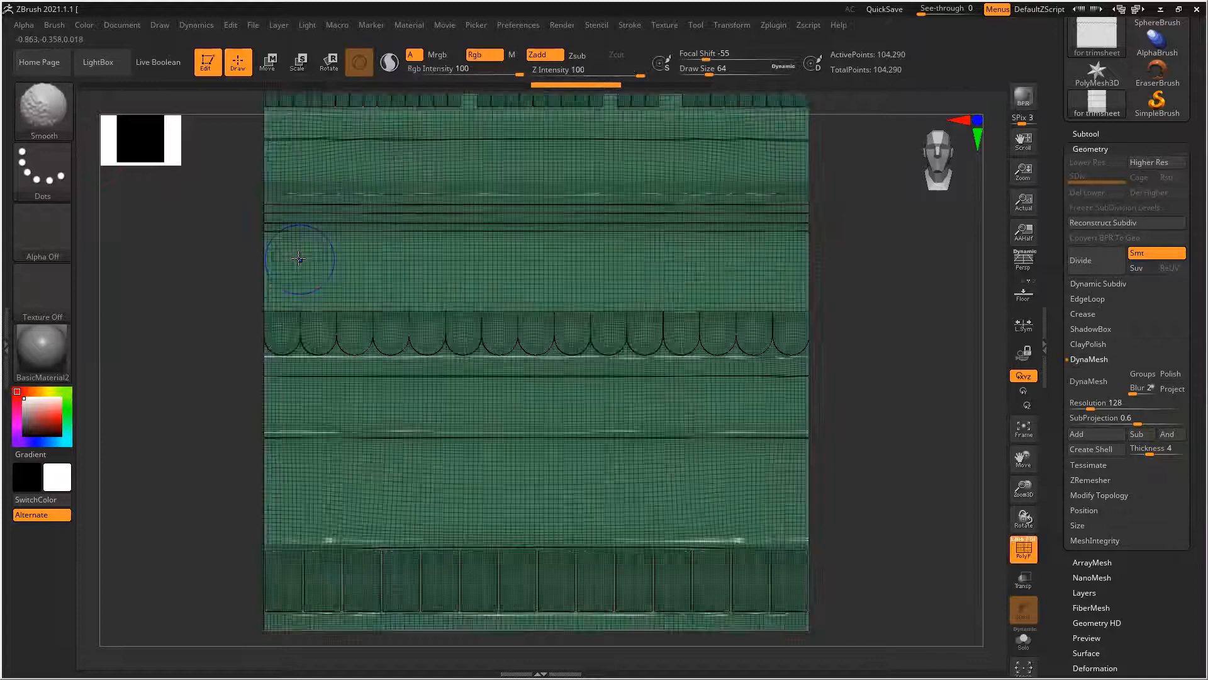
{"action": "right_click_drag", "start_coordinate": [877, 412], "coordinate": [771, 390], "text": "ctrl"}
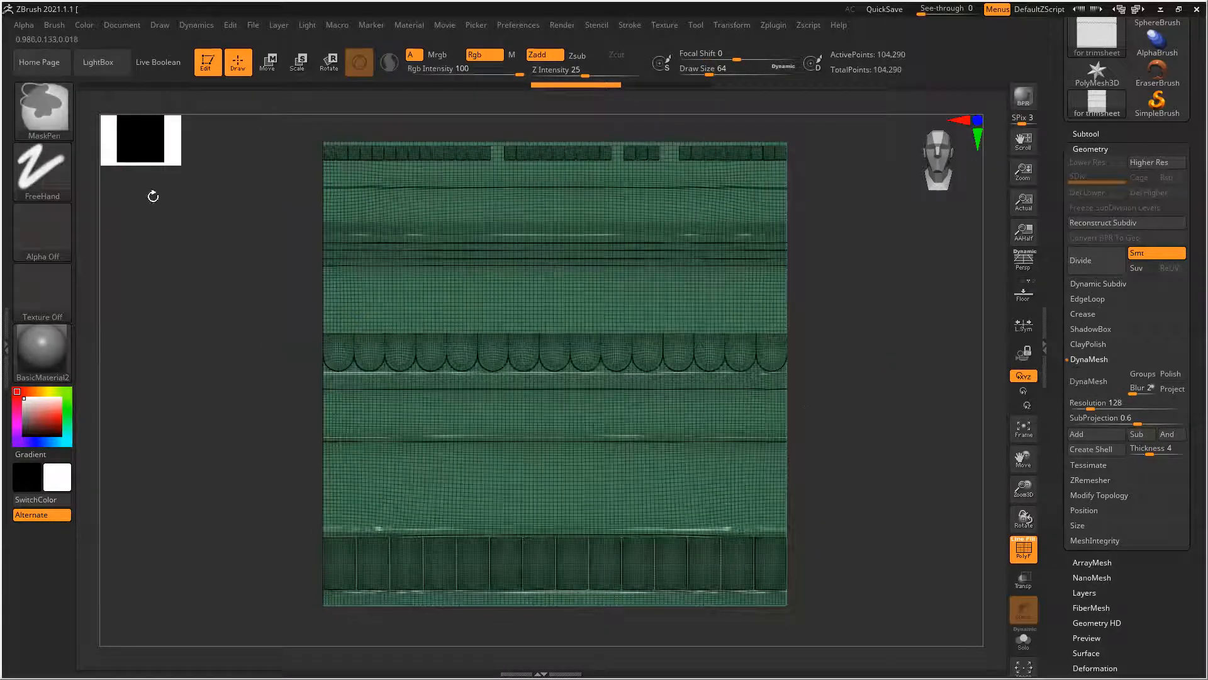
Choose the ZModeler brush and set its polygon action to Extrude with Island as the target
{"action": "left_click", "coordinate": [56, 106]}
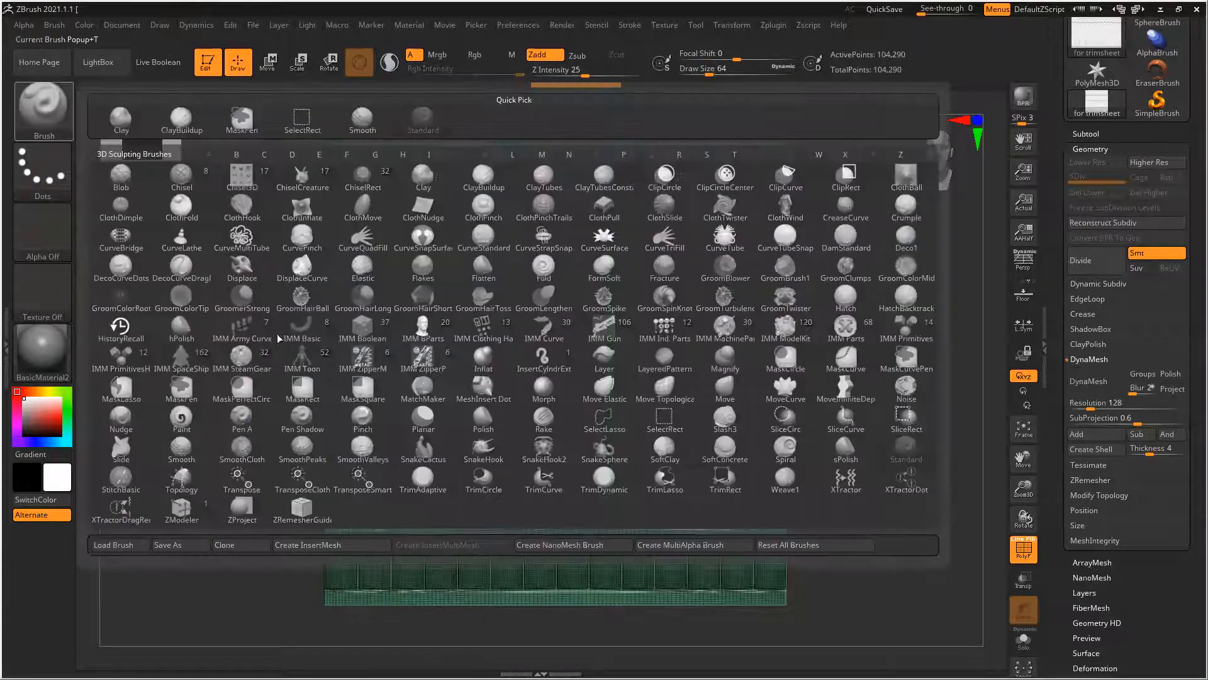
{"action": "left_click", "coordinate": [182, 508]}
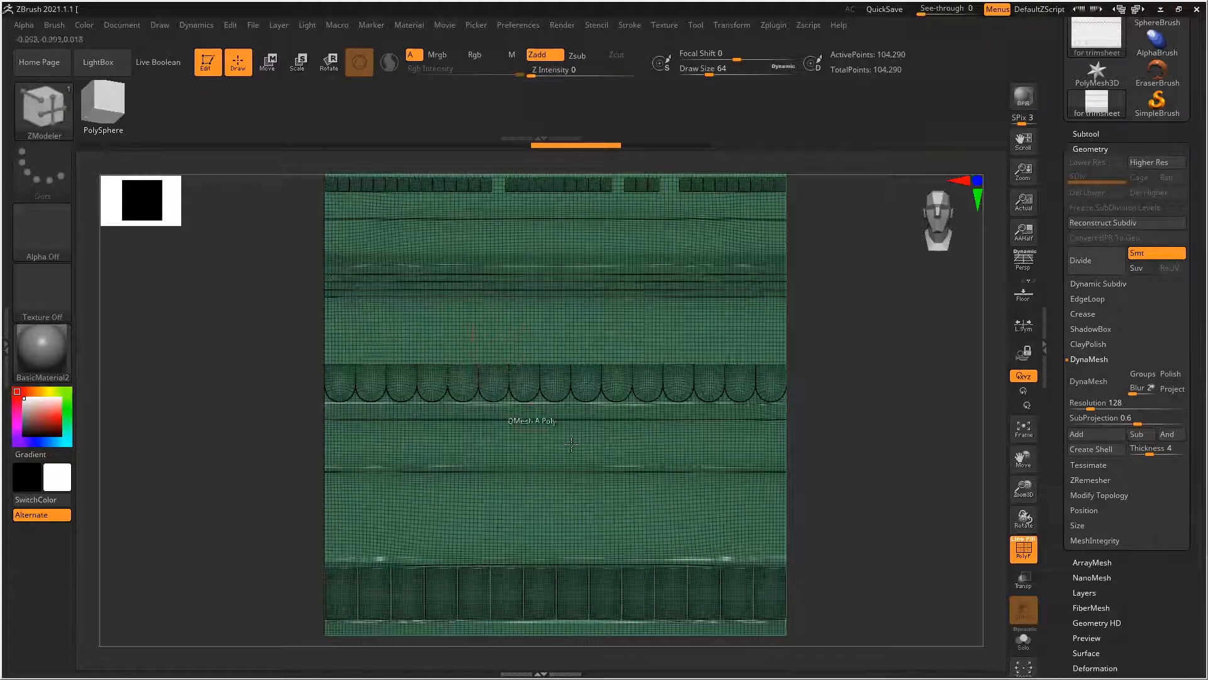
{"action": "right_click_drag", "start_coordinate": [850, 463], "coordinate": [822, 391], "text": "alt"}
{"action": "right_click_drag", "start_coordinate": [559, 416], "coordinate": [605, 407], "text": "ctrl"}
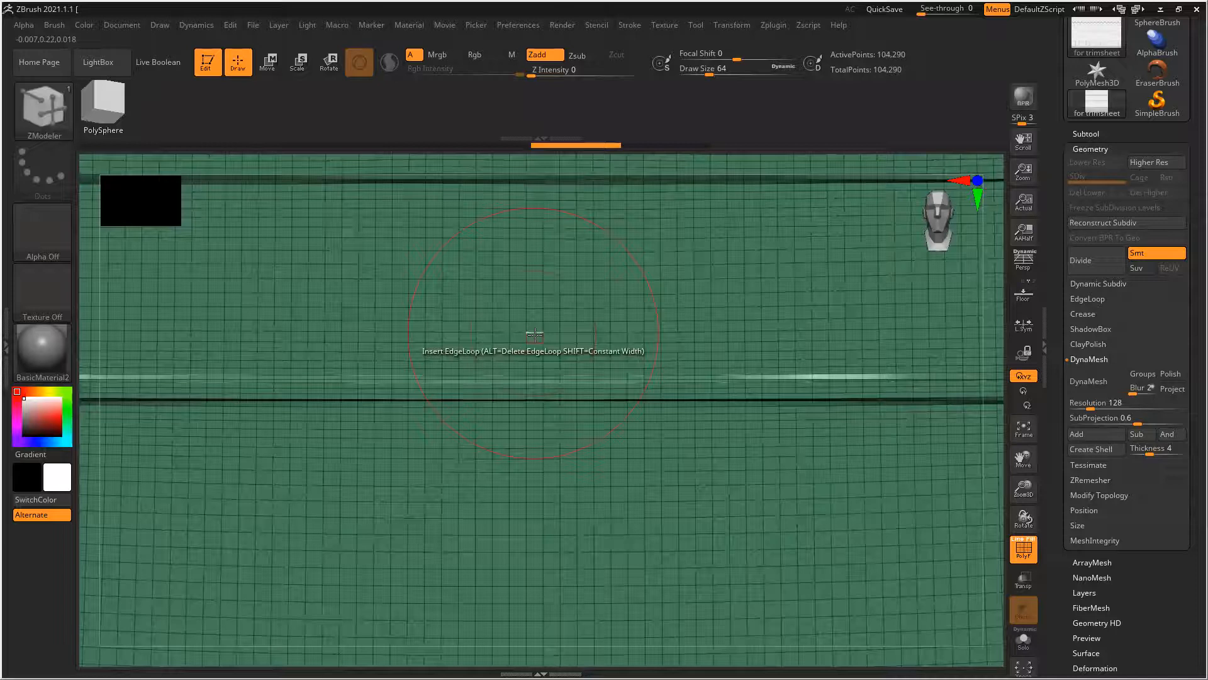
{"action": "key", "text": "space"}
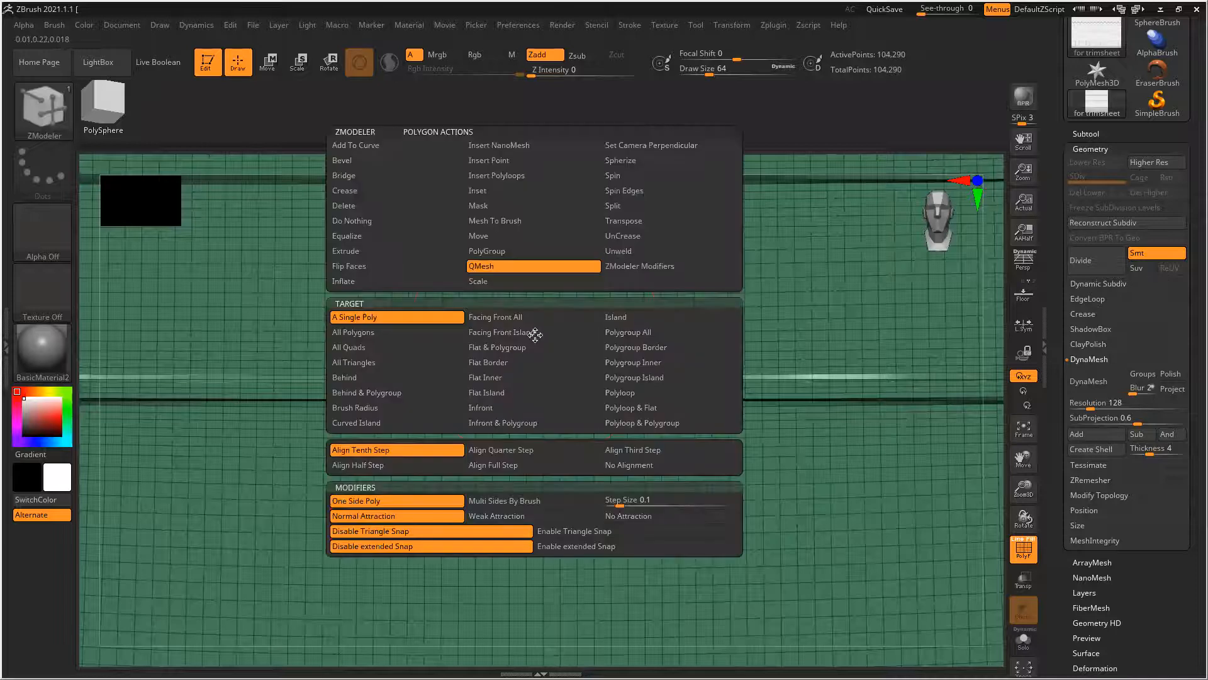
{"action": "left_click", "coordinate": [366, 250]}
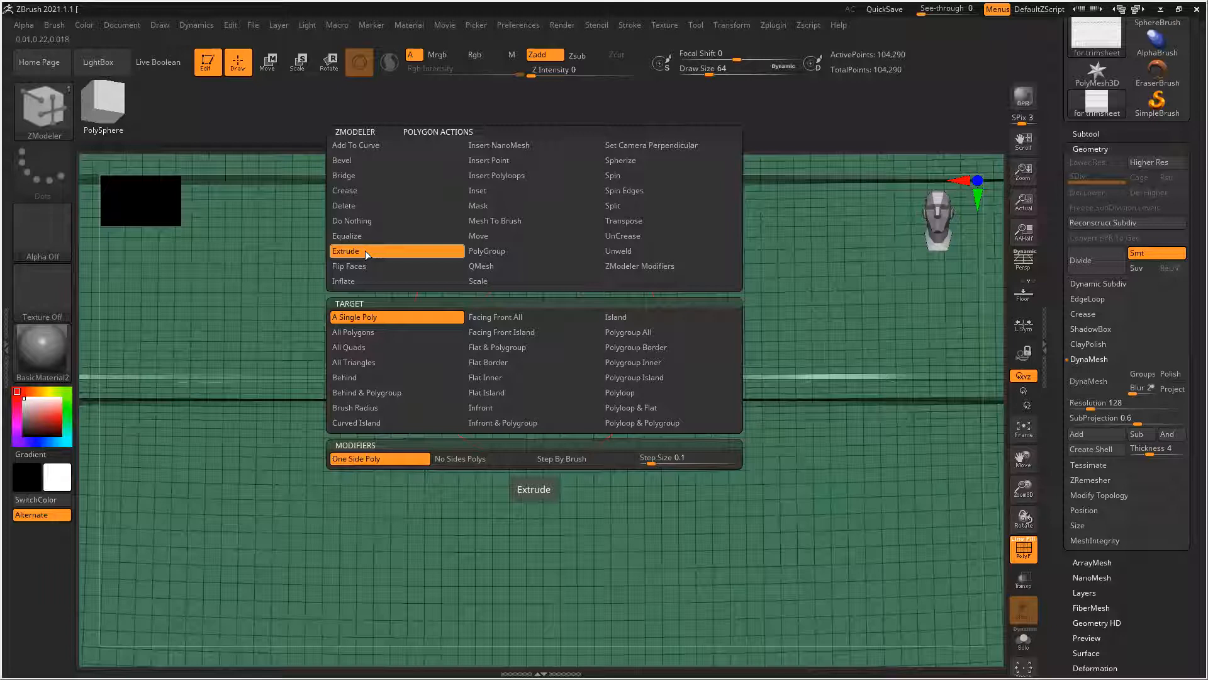
{"action": "left_click", "coordinate": [624, 316]}
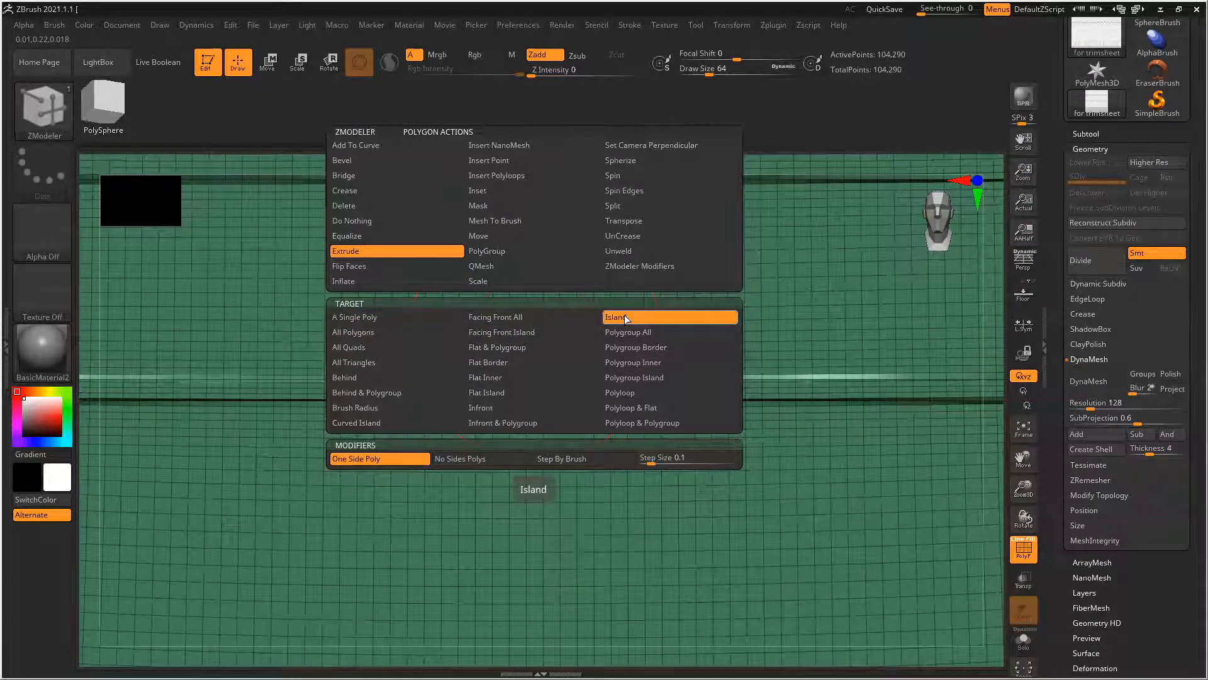
Try to extrude the wall's polygon island, and undo the attempt
{"action": "mouse_move", "coordinate": [754, 406]}
{"action": "right_mouse_down", "text": "ctrl"}
{"action": "mouse_move", "coordinate": [395, 357]}
{"action": "mouse_move", "coordinate": [847, 433]}
{"action": "right_mouse_up", "text": "ctrl"}
{"action": "right_click_drag", "start_coordinate": [767, 402], "coordinate": [772, 398], "text": "ctrl"}
{"action": "left_click", "coordinate": [780, 396]}
{"action": "key", "text": "ctrl+z"}
{"action": "key", "text": "ctrl+z"}
{"action": "key", "text": "ctrl+z"}
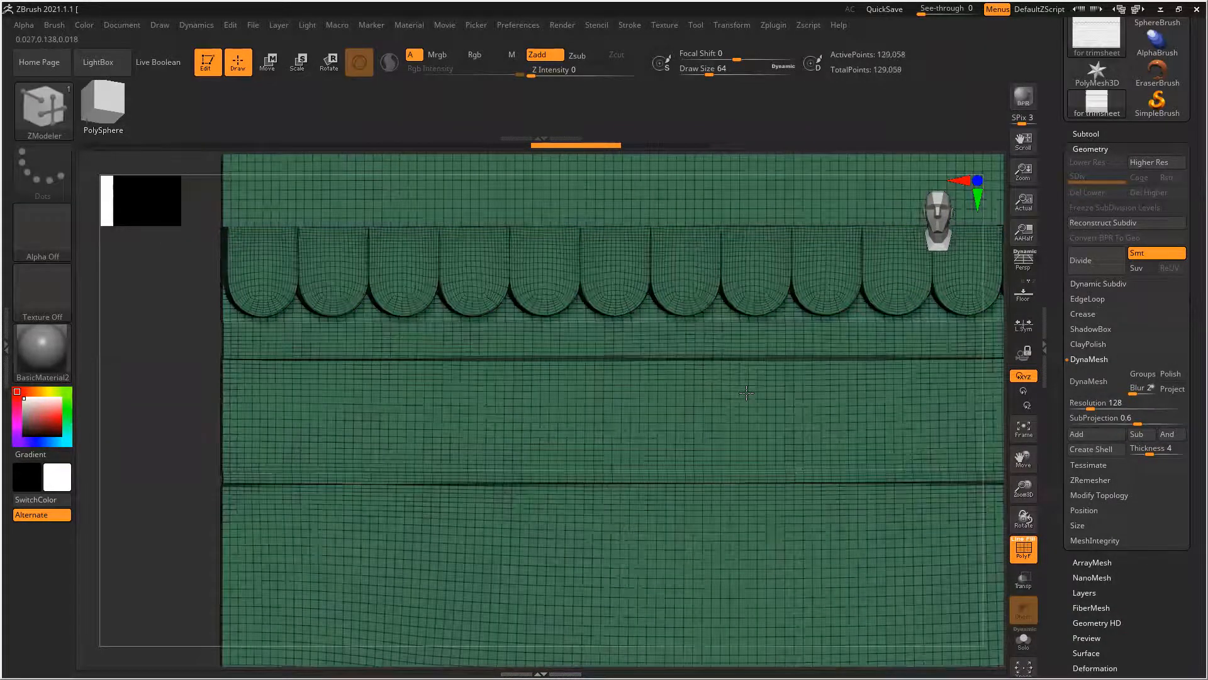
Extrude the entire wall mesh as a polygon island with ZModeler
{"action": "right_click_drag", "start_coordinate": [858, 453], "coordinate": [637, 378], "text": "ctrl"}
{"action": "mouse_move", "coordinate": [584, 395]}
{"action": "left_mouse_down"}
{"action": "mouse_move", "coordinate": [683, 402]}
{"action": "mouse_move", "coordinate": [667, 404]}
{"action": "left_mouse_up"}
{"action": "right_click_drag", "start_coordinate": [667, 404], "coordinate": [636, 396]}
{"action": "right_click_drag", "start_coordinate": [871, 404], "coordinate": [626, 400], "text": "alt"}
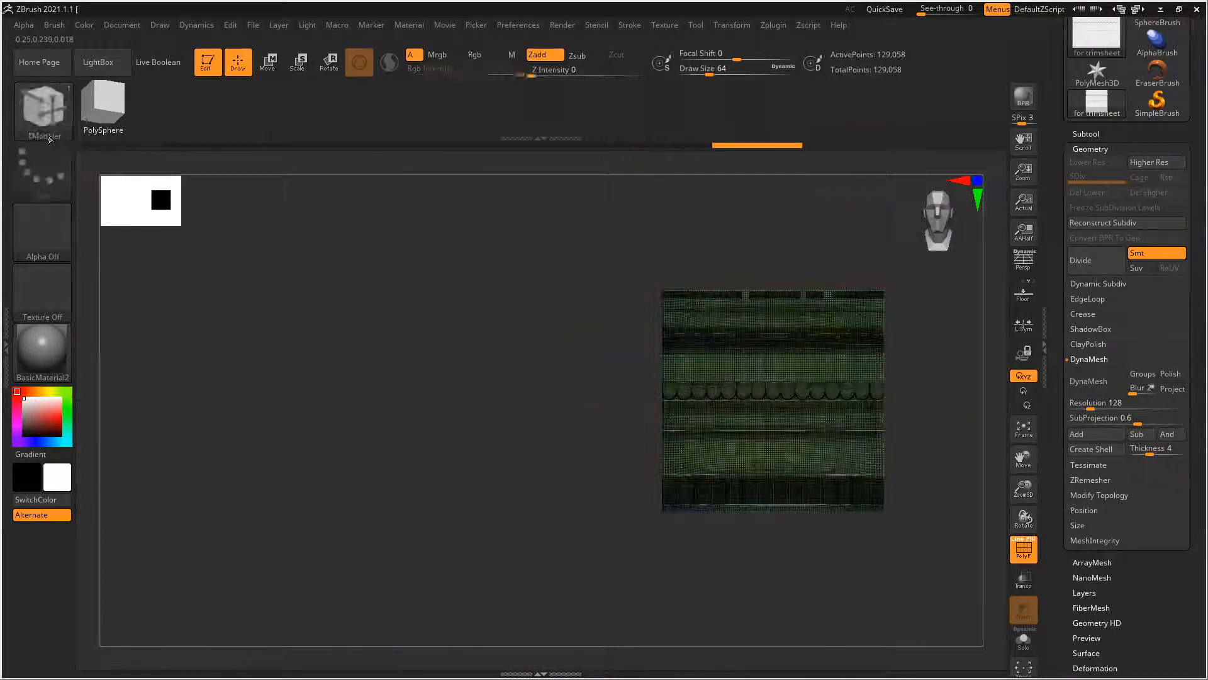
Switch back to the Standard brush and turn off the wireframe display on the wall
{"action": "left_click", "coordinate": [29, 104]}
{"action": "left_click", "coordinate": [428, 127]}
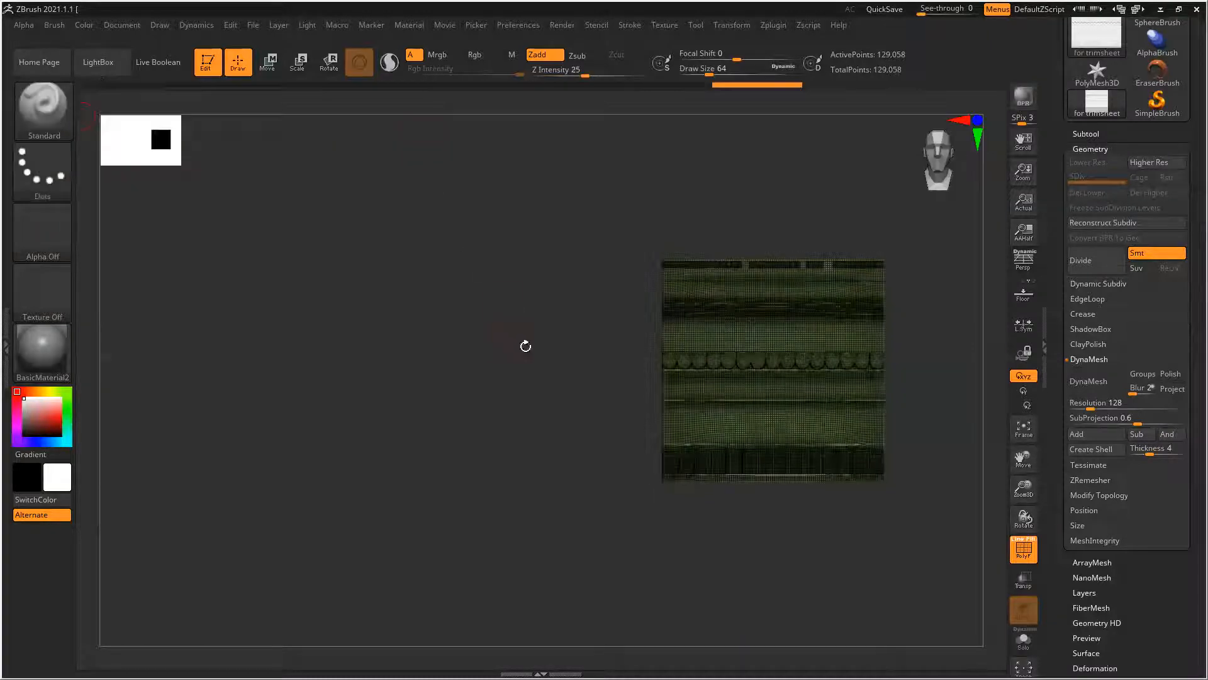
{"action": "key", "text": "shift+f"}
{"action": "left_click_drag", "start_coordinate": [846, 392], "coordinate": [813, 384], "text": "alt"}
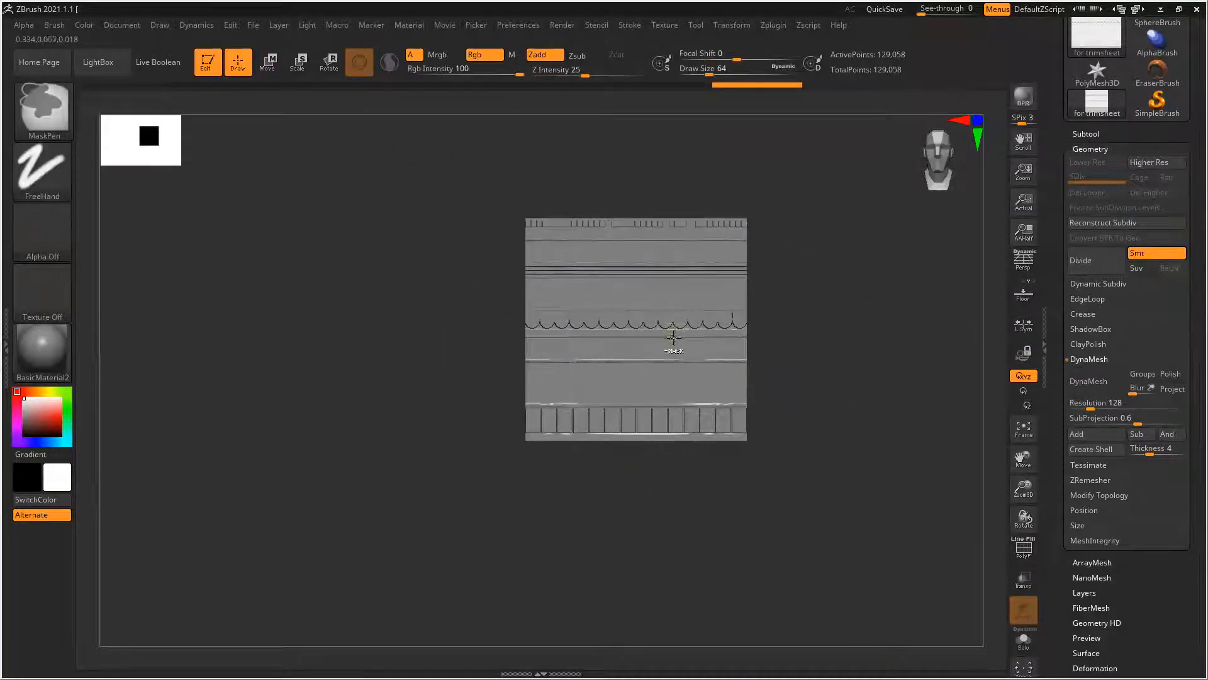
Try remeshing the wall with DynaMesh at resolution 200, check the result in wireframe, and undo the remesh
{"action": "key", "text": "f"}
{"action": "left_click_drag", "start_coordinate": [1091, 407], "coordinate": [1093, 407]}
{"action": "left_click", "coordinate": [1089, 381]}
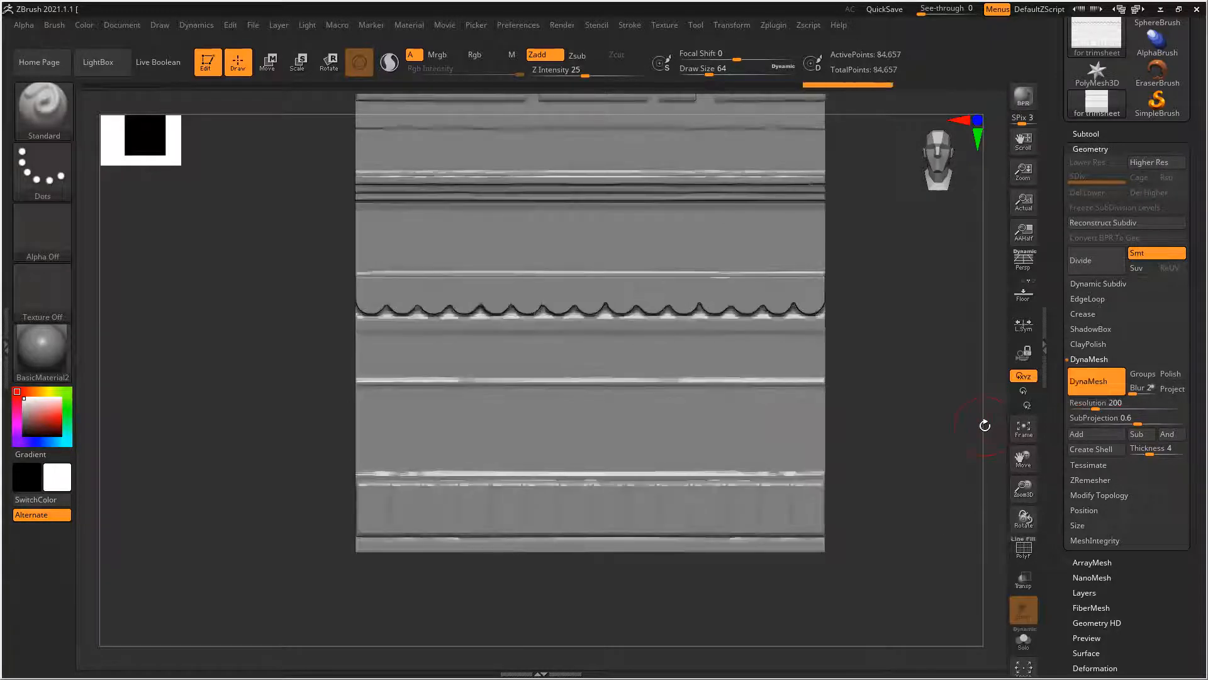
{"action": "key", "text": "shift+f"}
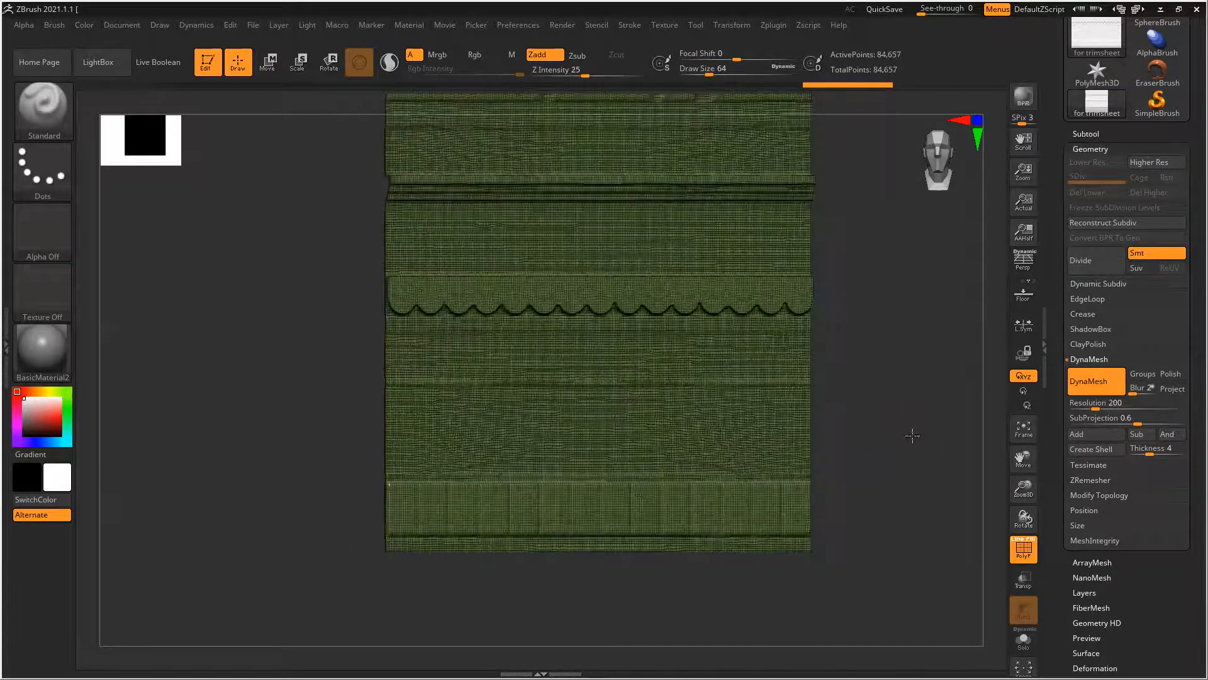
{"action": "left_click_drag", "start_coordinate": [968, 435], "coordinate": [880, 432]}
{"action": "left_click_drag", "start_coordinate": [558, 367], "coordinate": [582, 373], "text": "shift"}
{"action": "mouse_move", "coordinate": [856, 424]}
{"action": "left_mouse_down", "text": "alt"}
{"action": "mouse_move", "coordinate": [863, 491]}
{"action": "mouse_move", "coordinate": [902, 511]}
{"action": "left_mouse_up", "text": "alt"}
{"action": "right_click_drag", "start_coordinate": [459, 170], "coordinate": [258, 221], "text": "ctrl"}
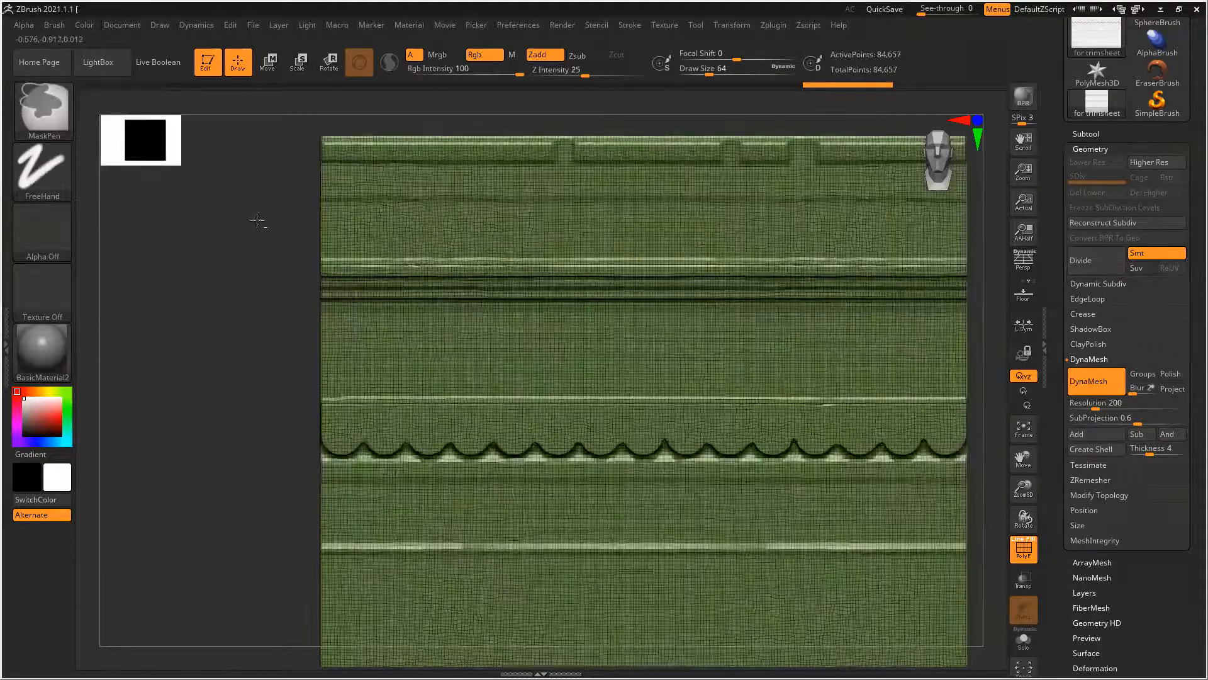
{"action": "right_click_drag", "start_coordinate": [294, 178], "coordinate": [294, 179], "text": "ctrl"}
{"action": "key", "text": "ctrl+z"}
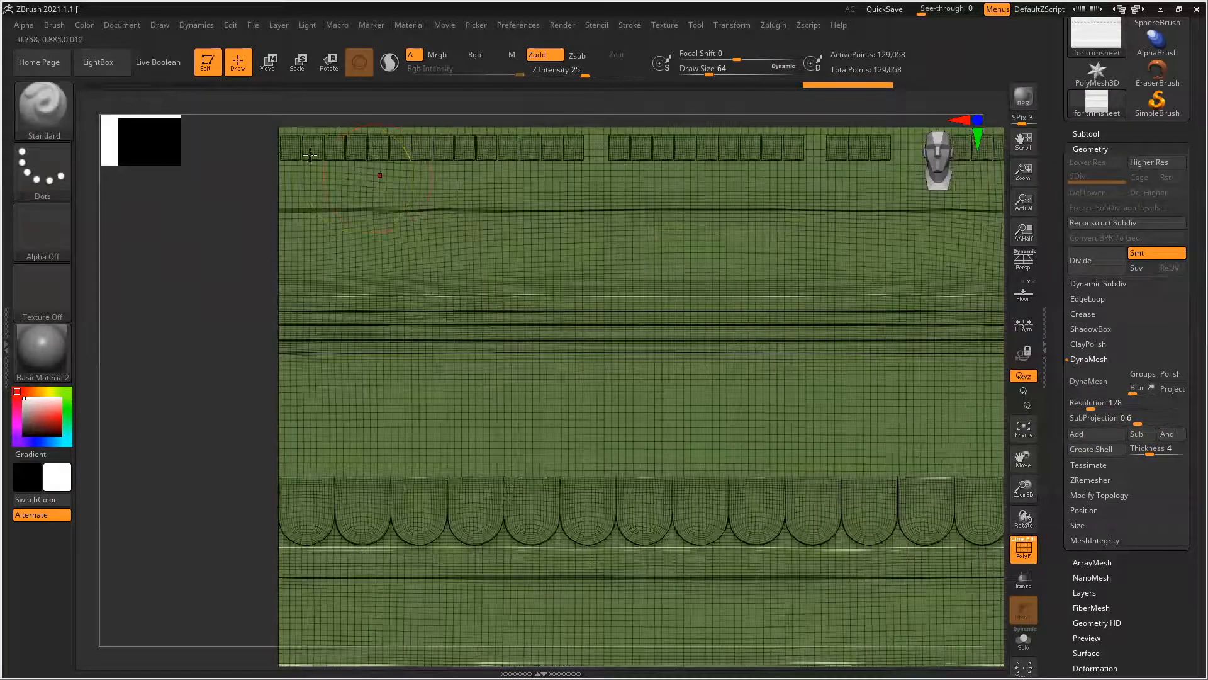
Try remeshing the wall with DynaMesh at resolution 576, and undo the attempt
{"action": "left_click", "coordinate": [1092, 406]}
{"action": "type", "text": "576"}
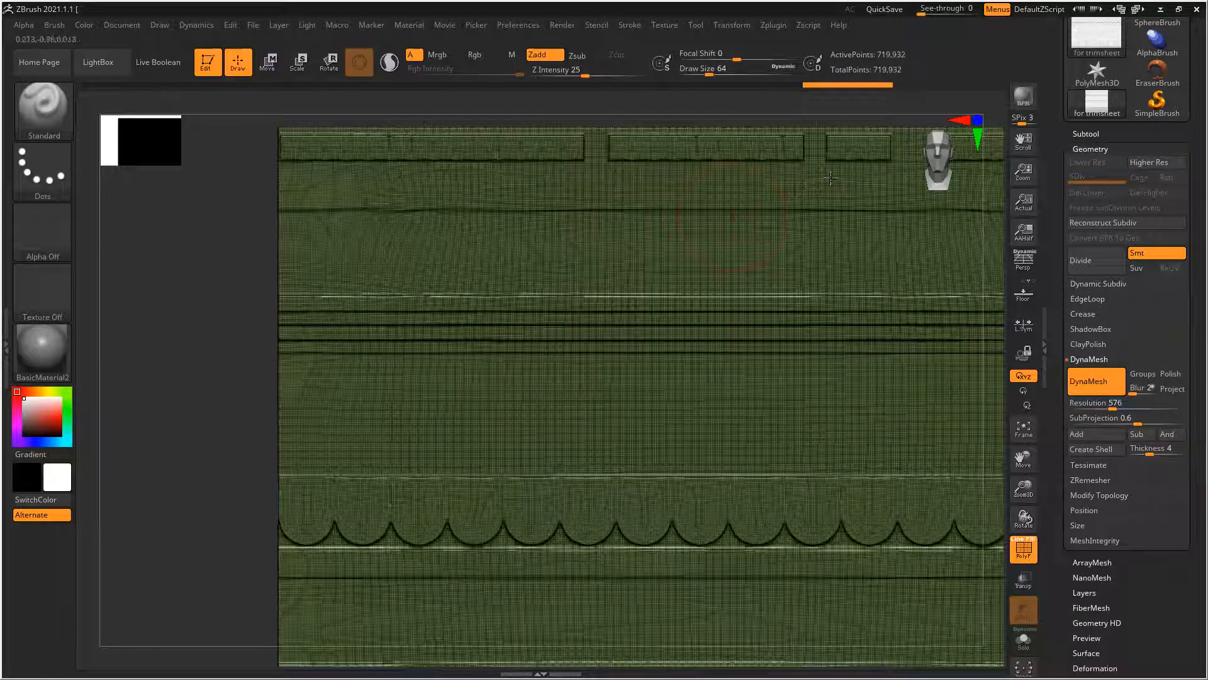
{"action": "key", "text": "ctrl+z"}
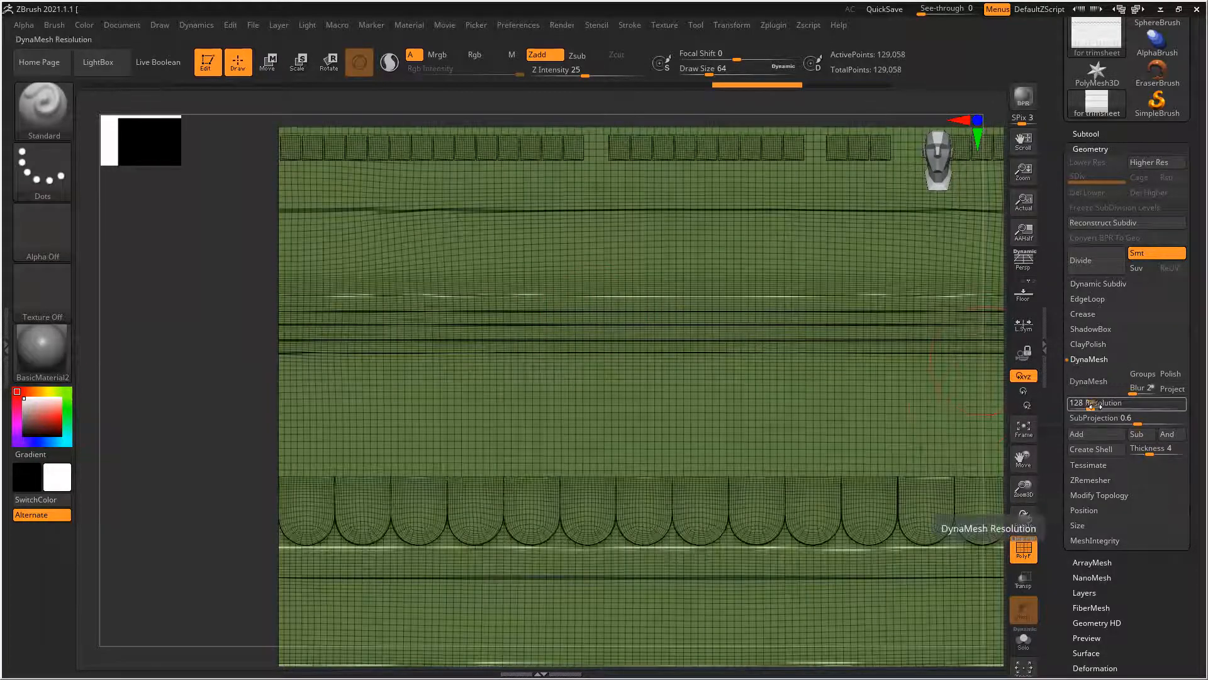
Turn off the wall's wireframe display and turn on perspective viewing
{"action": "mouse_move", "coordinate": [720, 440]}
{"action": "right_mouse_down", "text": "ctrl"}
{"action": "mouse_move", "coordinate": [361, 485]}
{"action": "mouse_move", "coordinate": [310, 365]}
{"action": "right_mouse_up", "text": "ctrl"}
{"action": "right_click_drag", "start_coordinate": [957, 488], "coordinate": [921, 486], "text": "alt"}
{"action": "right_click_drag", "start_coordinate": [559, 445], "coordinate": [699, 452], "text": "shift"}
{"action": "key", "text": "shift+f"}
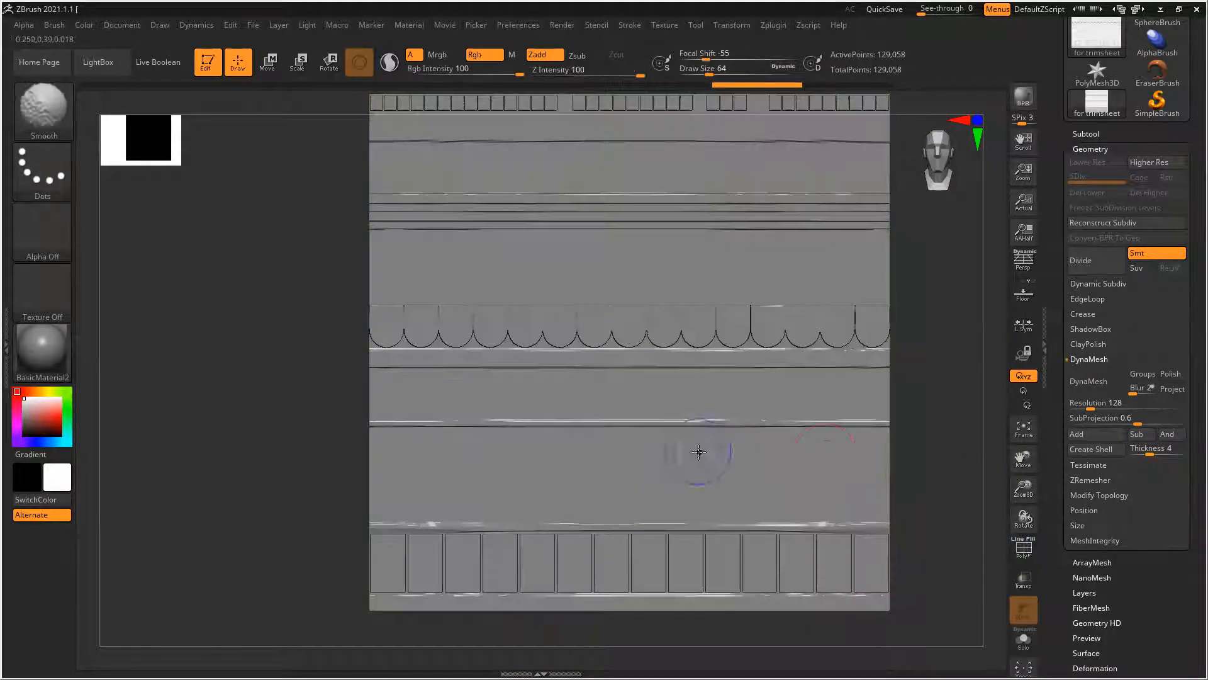
{"action": "right_click_drag", "start_coordinate": [925, 485], "coordinate": [871, 492], "text": "ctrl"}
{"action": "right_click_drag", "start_coordinate": [916, 369], "coordinate": [882, 369], "text": "alt"}
{"action": "left_click", "coordinate": [1023, 264]}
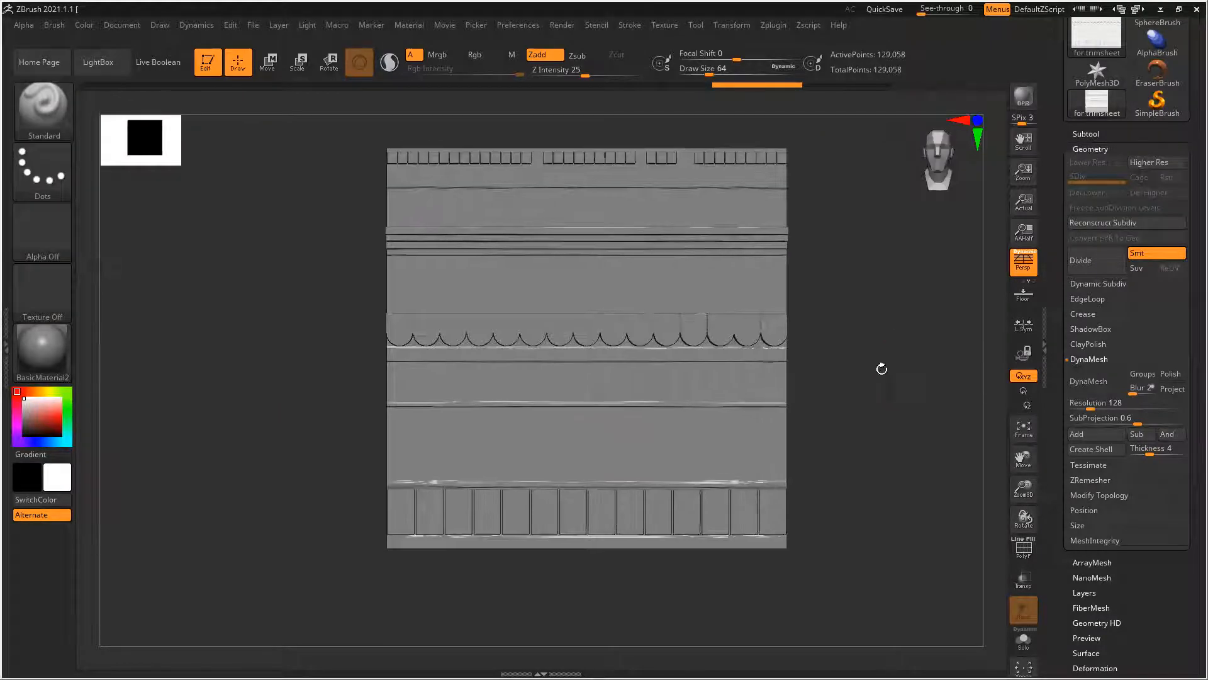
Add surface noise to the wall using NoiseMaker with a noise scale of about 5.4
{"action": "left_click", "coordinate": [1112, 150]}
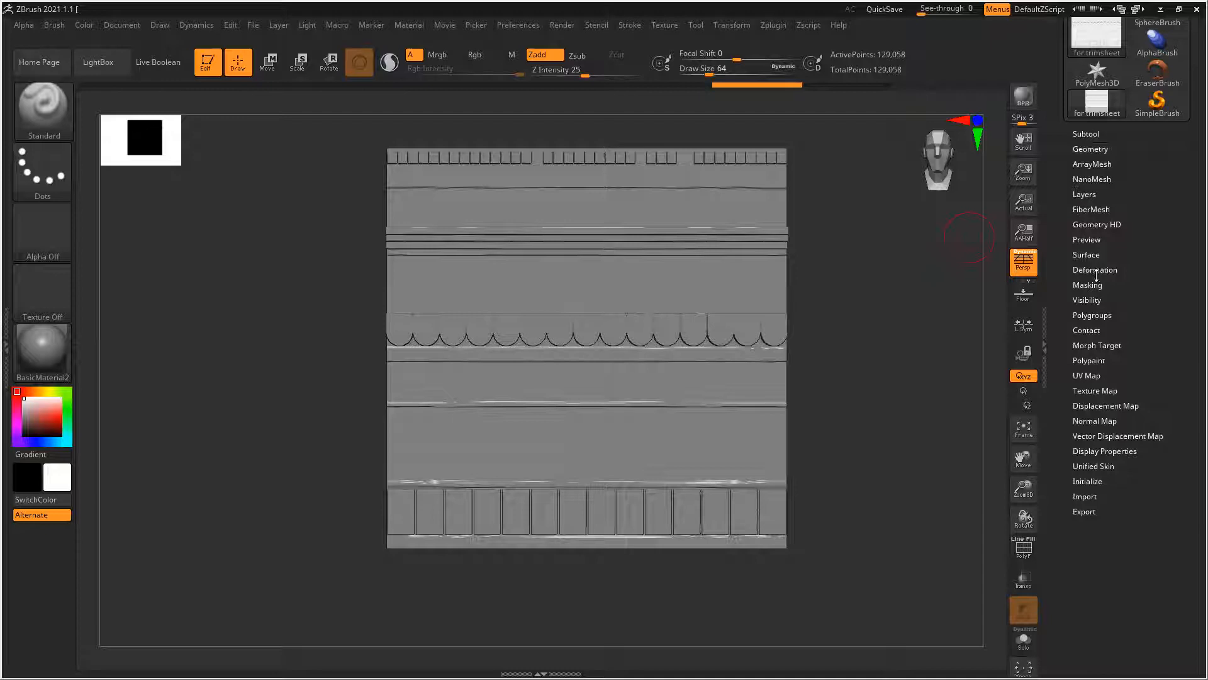
{"action": "left_click", "coordinate": [1087, 254]}
{"action": "left_click", "coordinate": [1080, 268]}
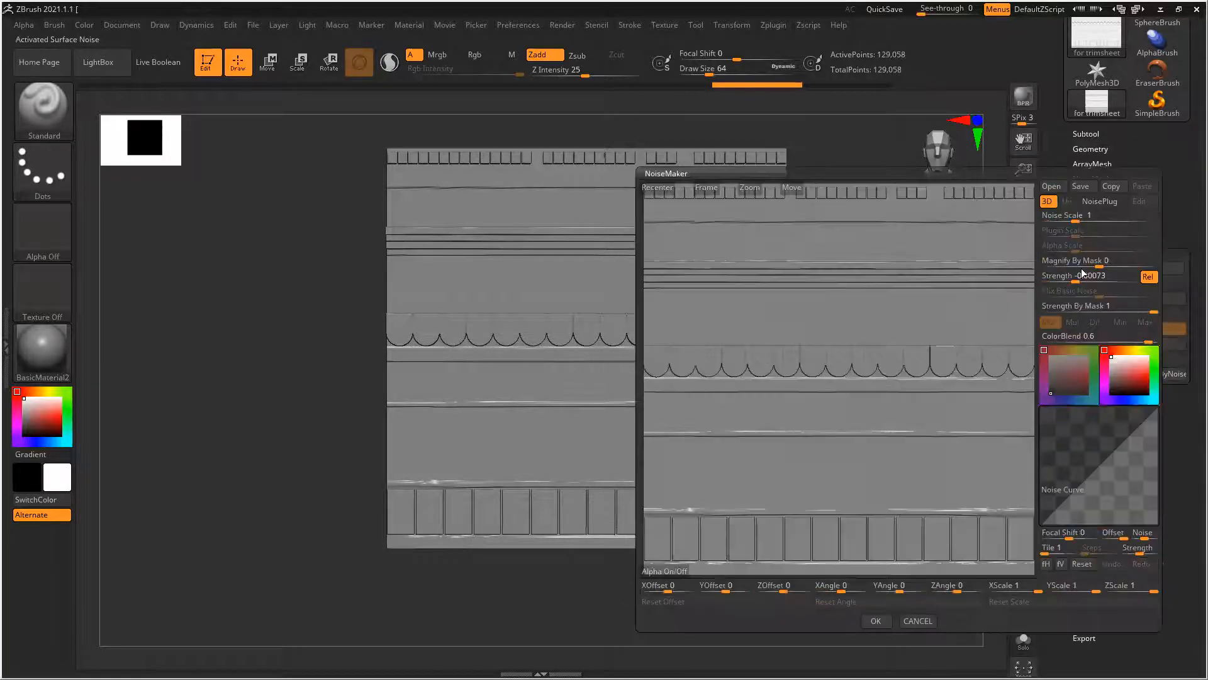
{"action": "left_click_drag", "start_coordinate": [1077, 217], "coordinate": [1088, 224]}
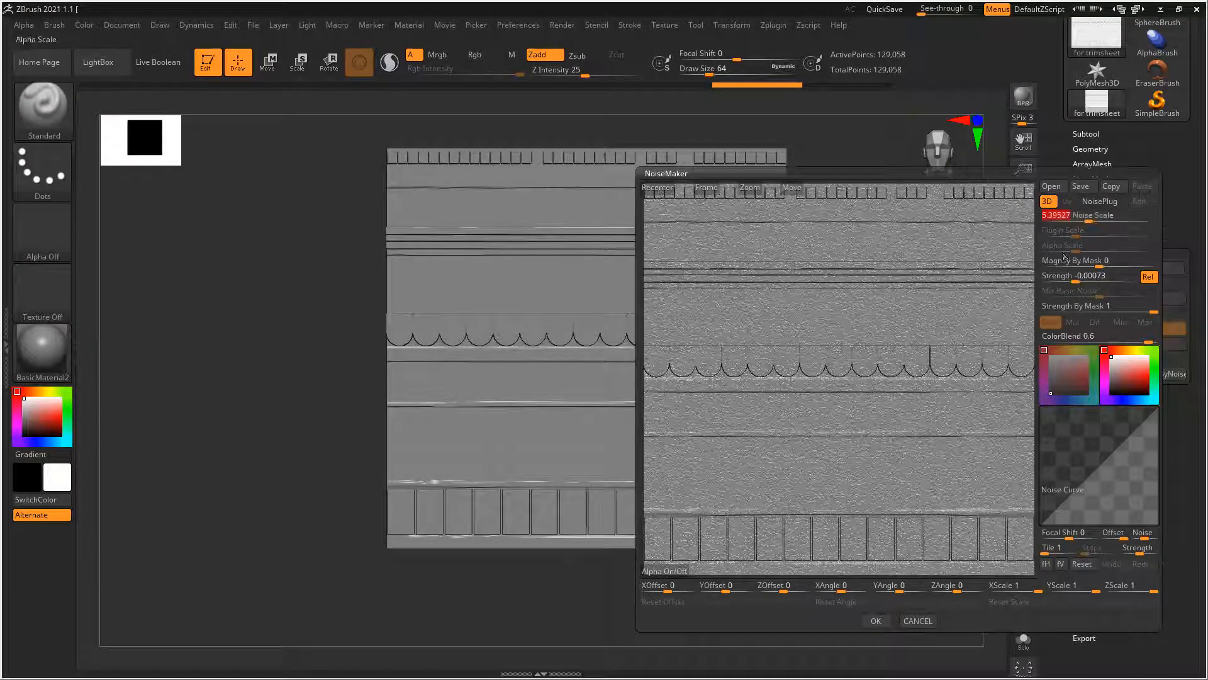
{"action": "left_click", "coordinate": [880, 622]}
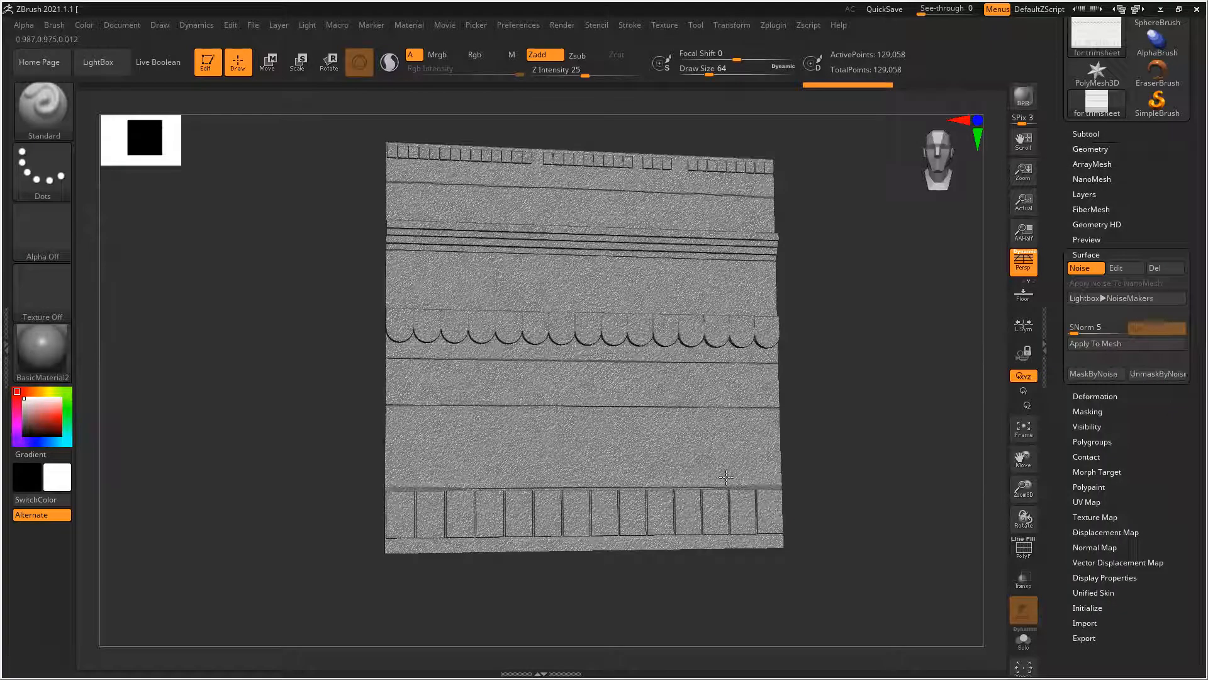
Subdivide the wall mesh twice and apply the surface noise to its geometry
{"action": "left_click_drag", "start_coordinate": [966, 499], "coordinate": [932, 426], "text": "alt"}
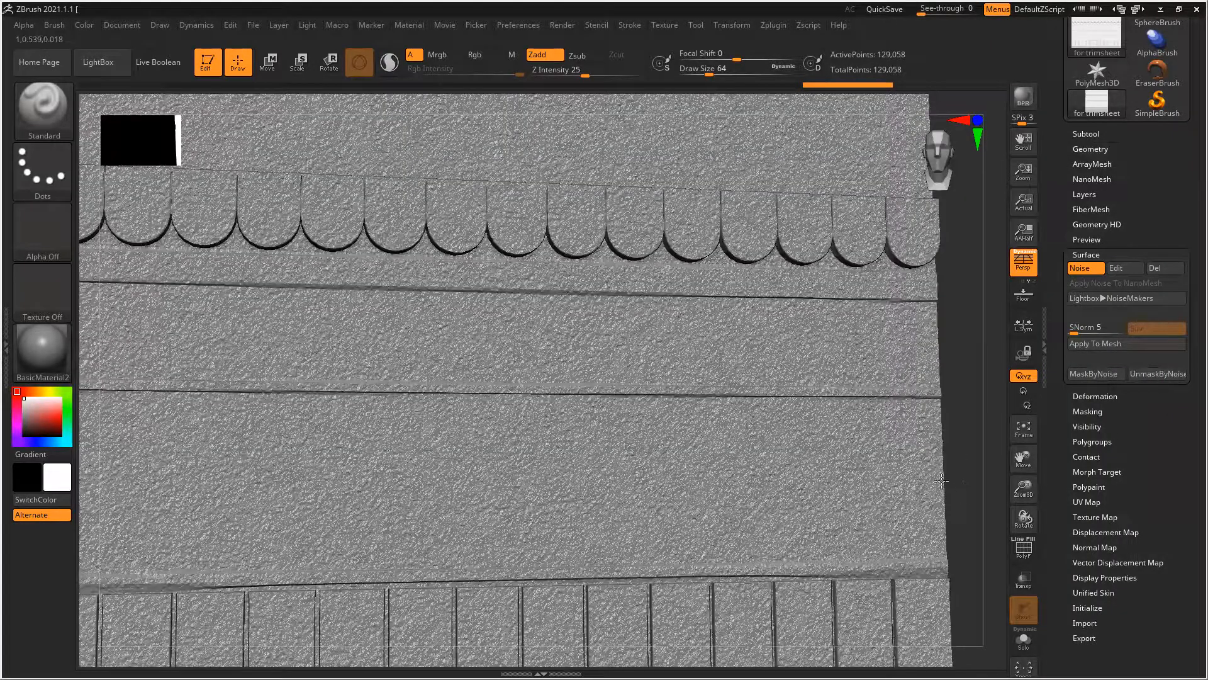
{"action": "left_click_drag", "start_coordinate": [941, 480], "coordinate": [950, 388], "text": "alt"}
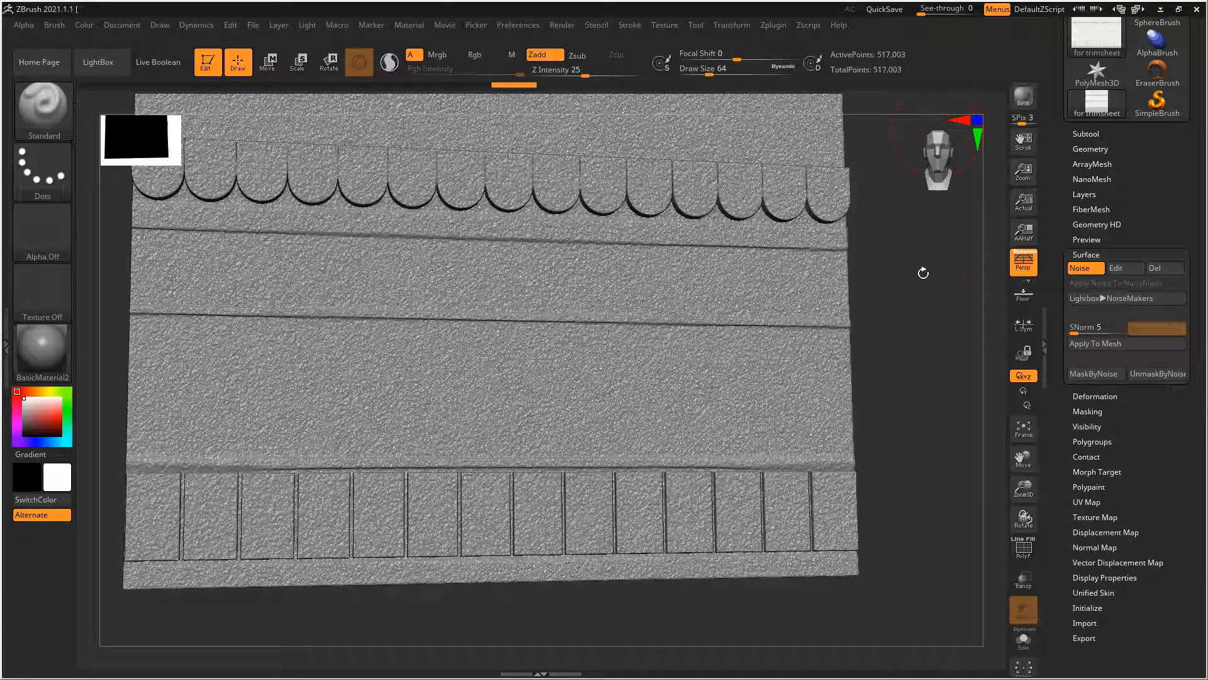
{"action": "left_click_drag", "start_coordinate": [923, 360], "coordinate": [948, 287]}
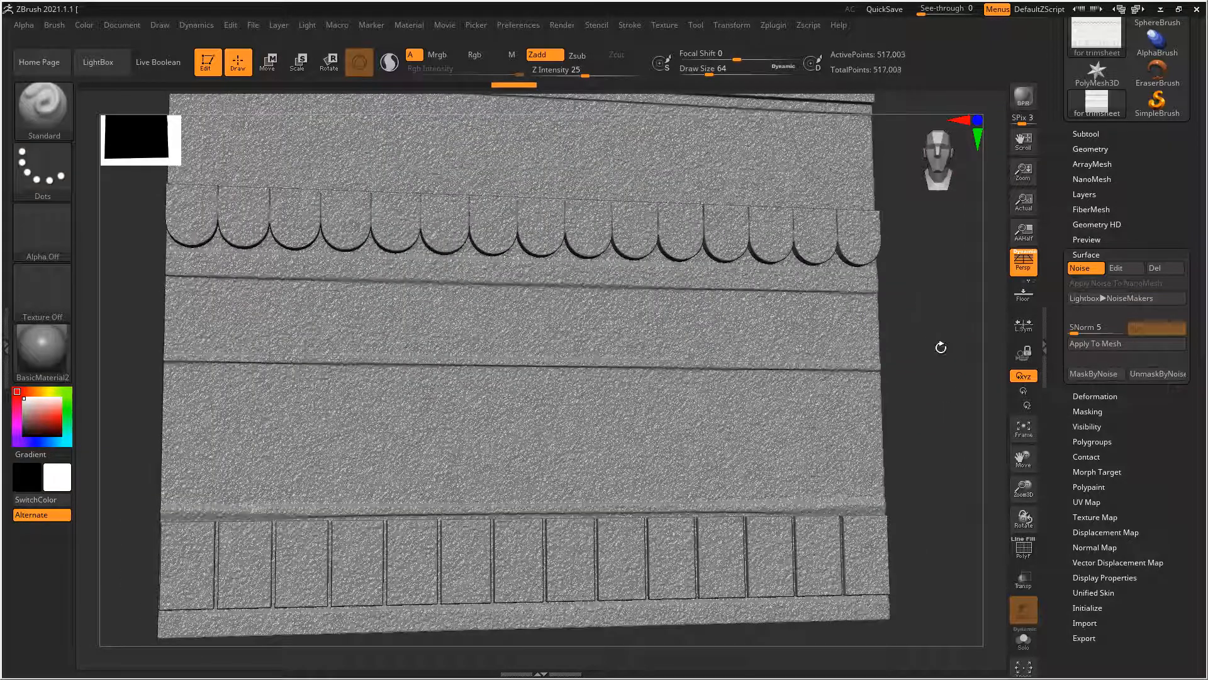
{"action": "key", "text": "ctrl+d"}
{"action": "left_click", "coordinate": [1096, 347]}
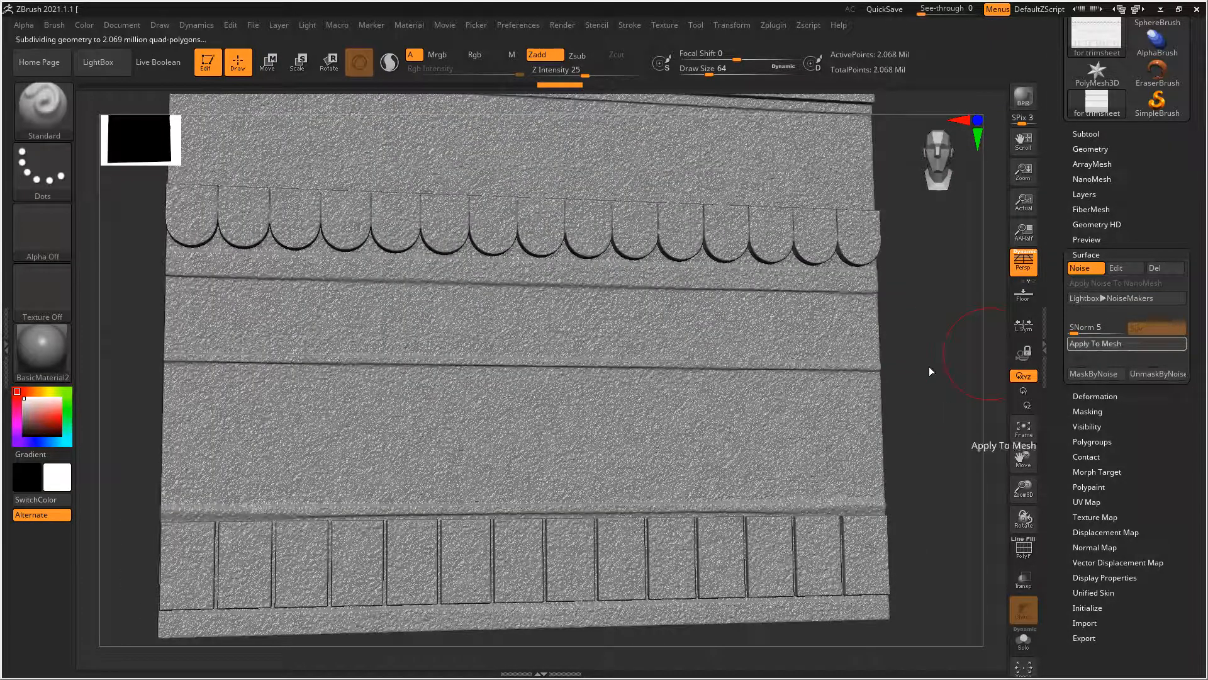
Examine the applied noise on the wall's panels and trim edges from several angles
{"action": "key", "text": "ctrl"}
{"action": "right_click_drag", "start_coordinate": [858, 384], "coordinate": [856, 384], "text": "ctrl"}
{"action": "mouse_move", "coordinate": [899, 381]}
{"action": "left_mouse_down", "text": "shift"}
{"action": "mouse_move", "coordinate": [896, 408]}
{"action": "mouse_move", "coordinate": [894, 380]}
{"action": "left_mouse_up", "text": "shift"}
{"action": "right_click_drag", "start_coordinate": [757, 369], "coordinate": [793, 394], "text": "ctrl"}
{"action": "left_click_drag", "start_coordinate": [866, 382], "coordinate": [904, 380]}
{"action": "left_click_drag", "start_coordinate": [881, 432], "coordinate": [895, 383], "text": "alt"}
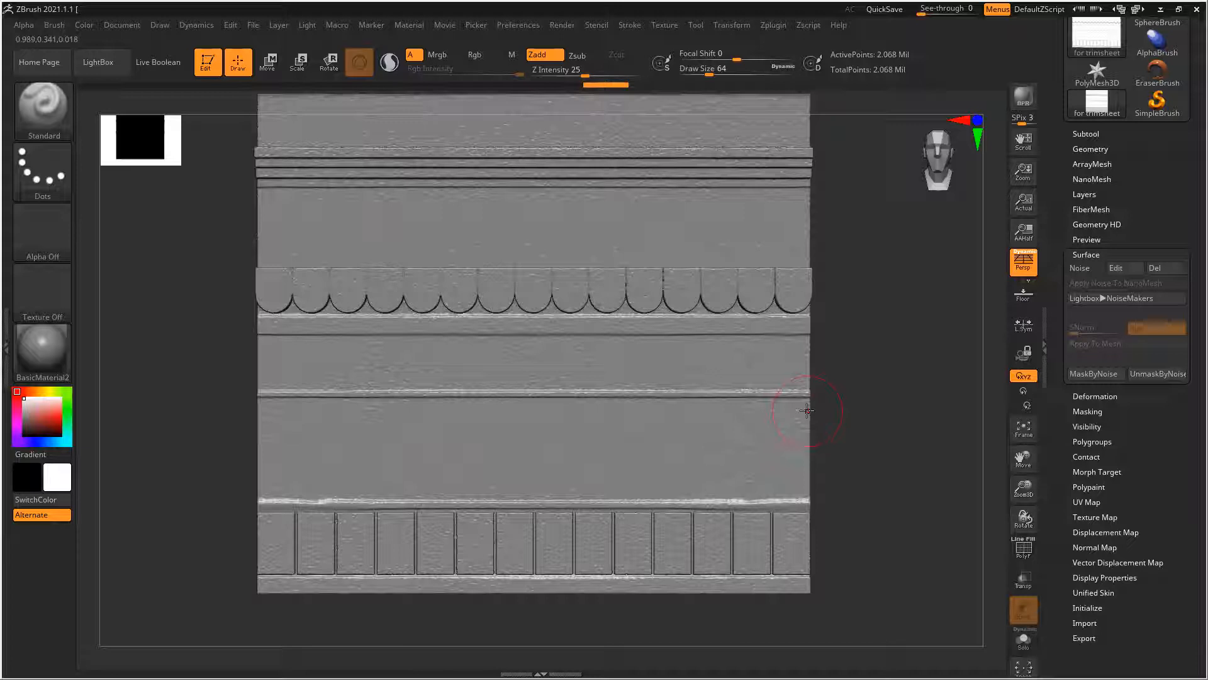
{"action": "mouse_move", "coordinate": [753, 405]}
{"action": "right_mouse_down", "text": "ctrl"}
{"action": "mouse_move", "coordinate": [879, 386]}
{"action": "mouse_move", "coordinate": [852, 399]}
{"action": "mouse_move", "coordinate": [880, 398]}
{"action": "mouse_move", "coordinate": [860, 398]}
{"action": "right_mouse_up", "text": "ctrl"}
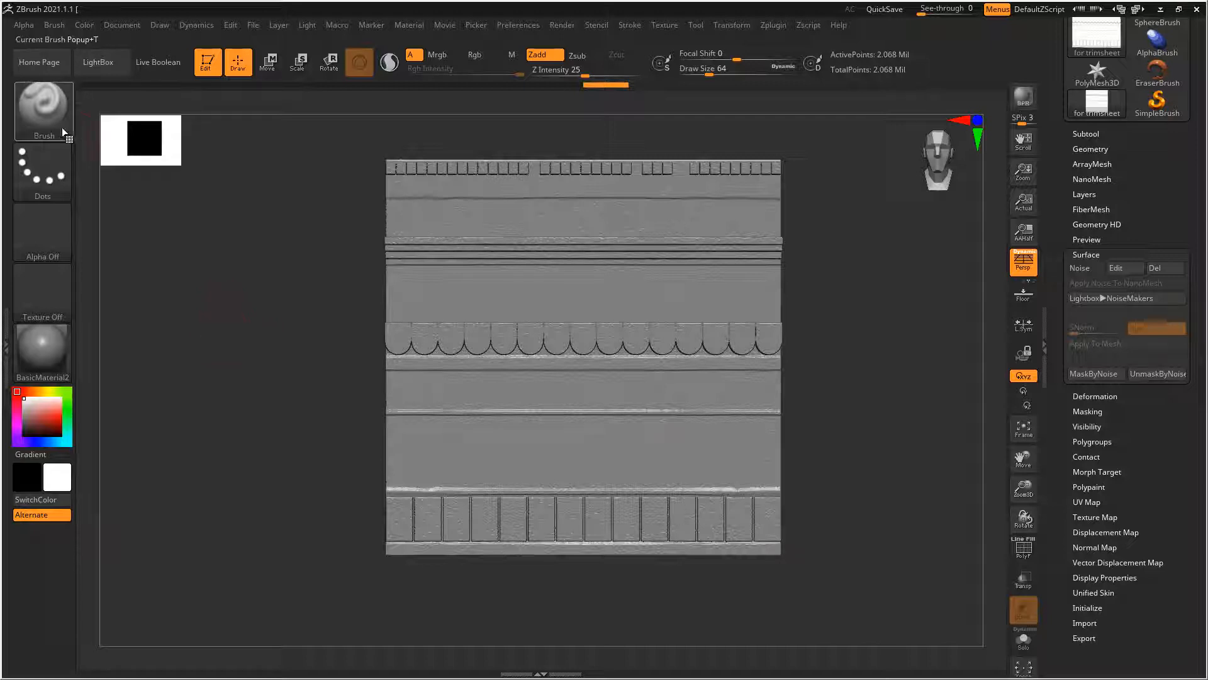
Set the Standard brush's stroke to DragRect and check the Desktop for alpha images, cancelling the import
{"action": "left_click", "coordinate": [42, 169]}
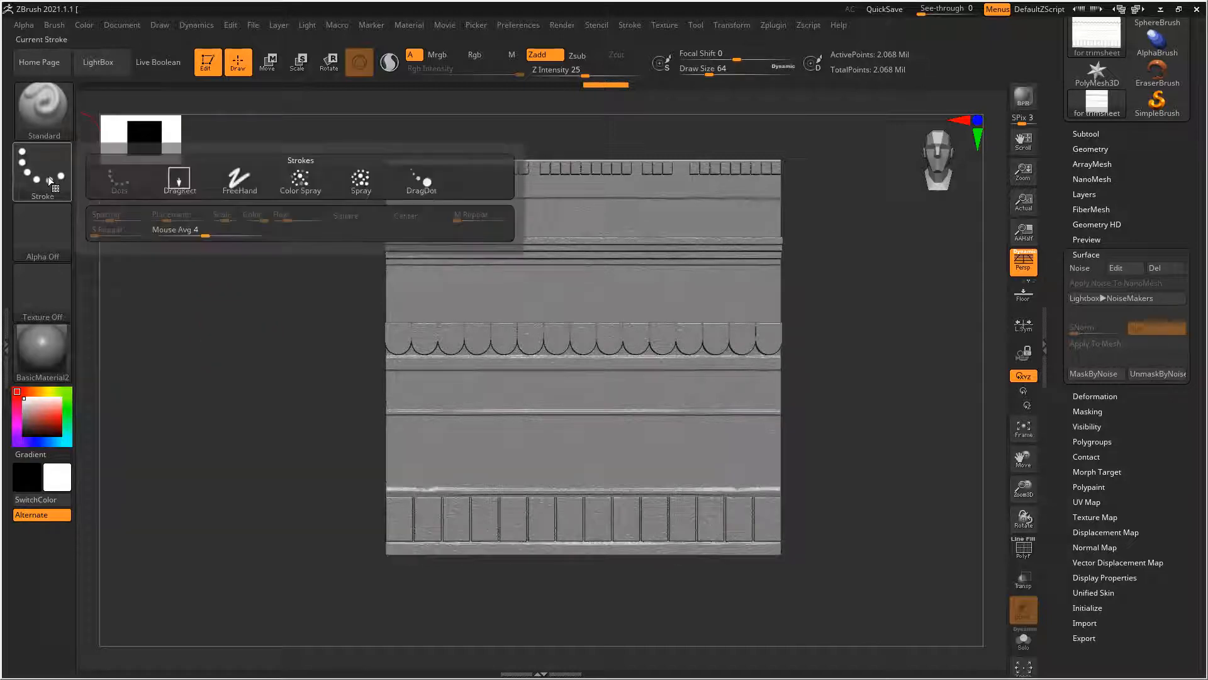
{"action": "left_click", "coordinate": [181, 184]}
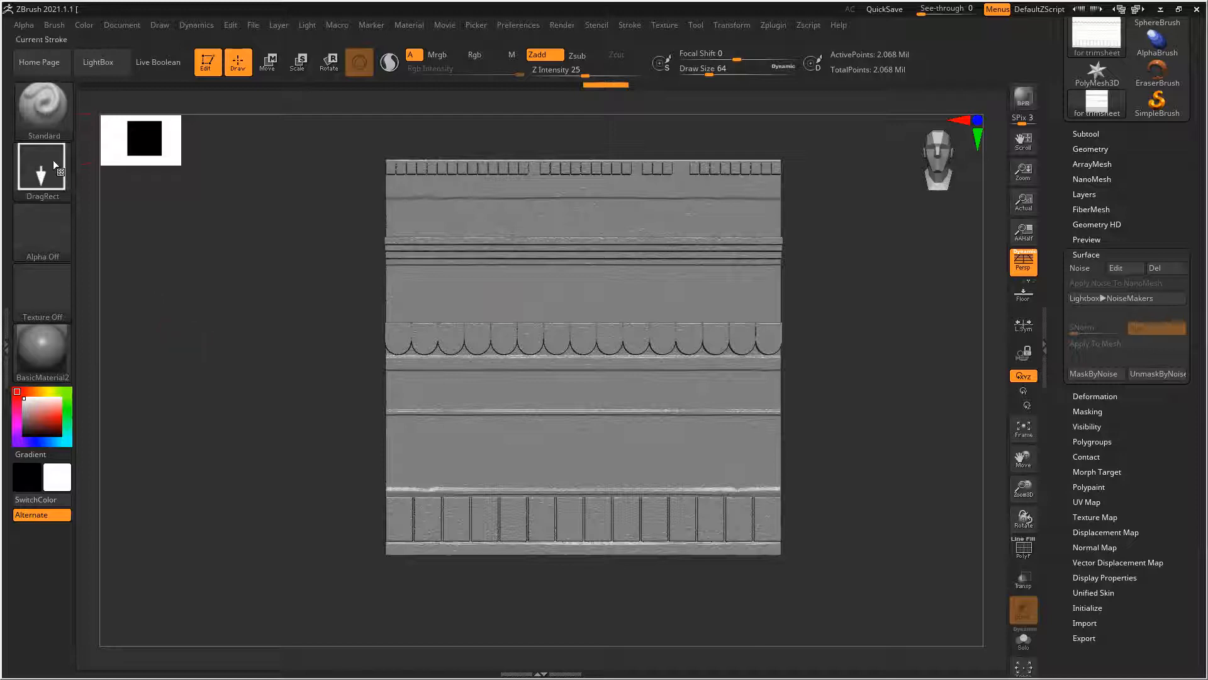
{"action": "left_click", "coordinate": [42, 233]}
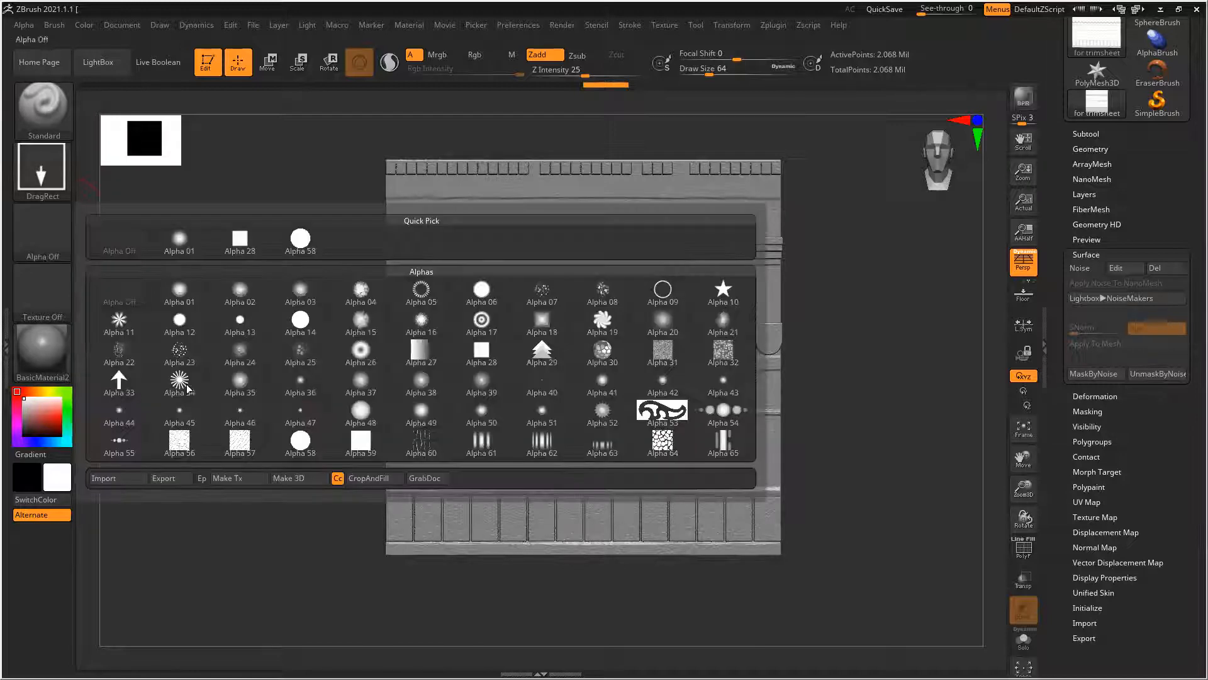
{"action": "left_click", "coordinate": [126, 484]}
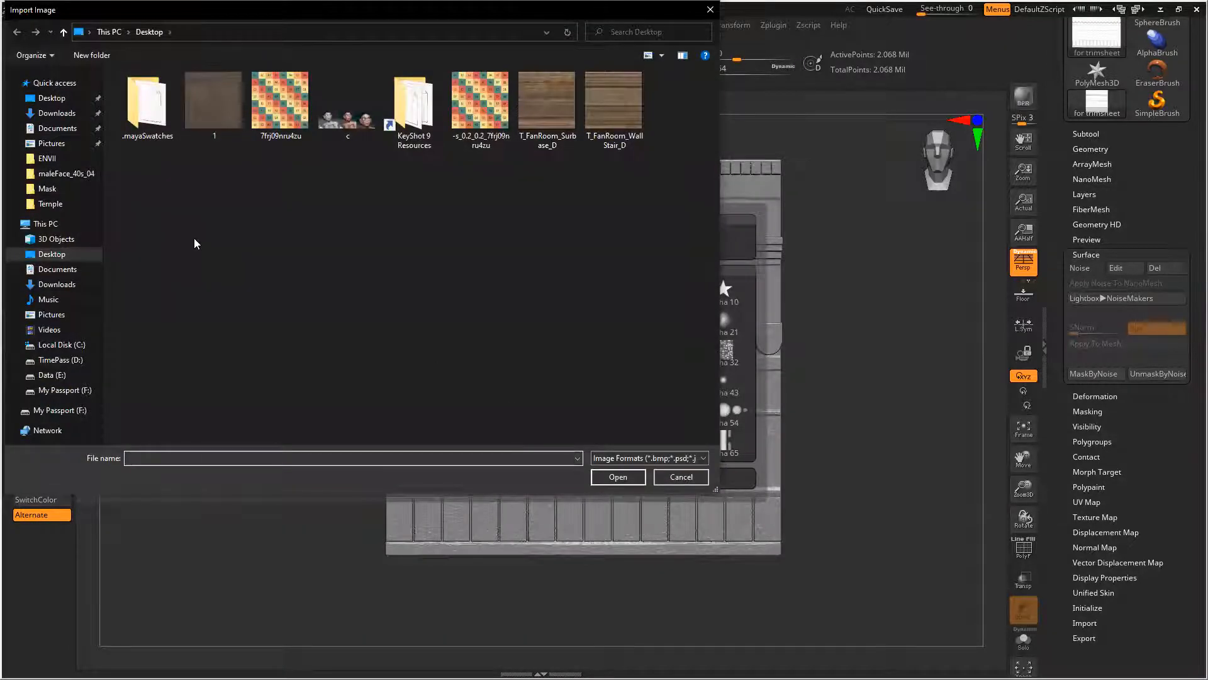
{"action": "left_click", "coordinate": [681, 476]}
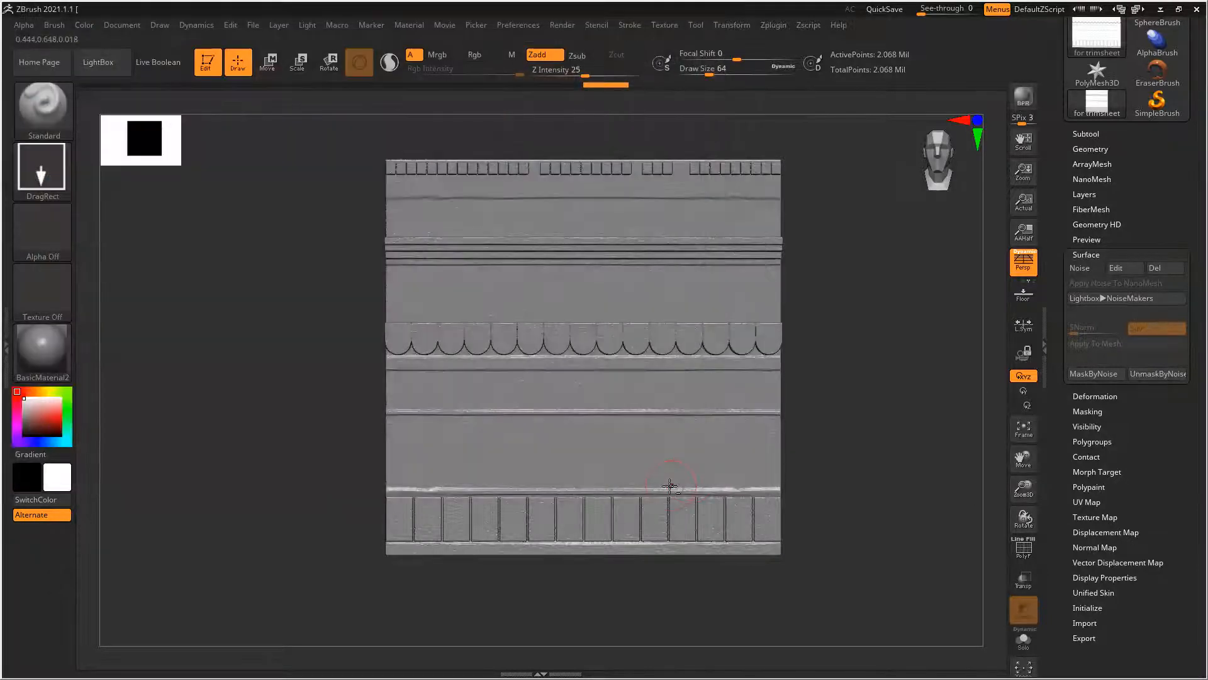
Switch to Quixel Bridge and browse the Displacements assets
{"action": "key", "text": "alt+Tab"}
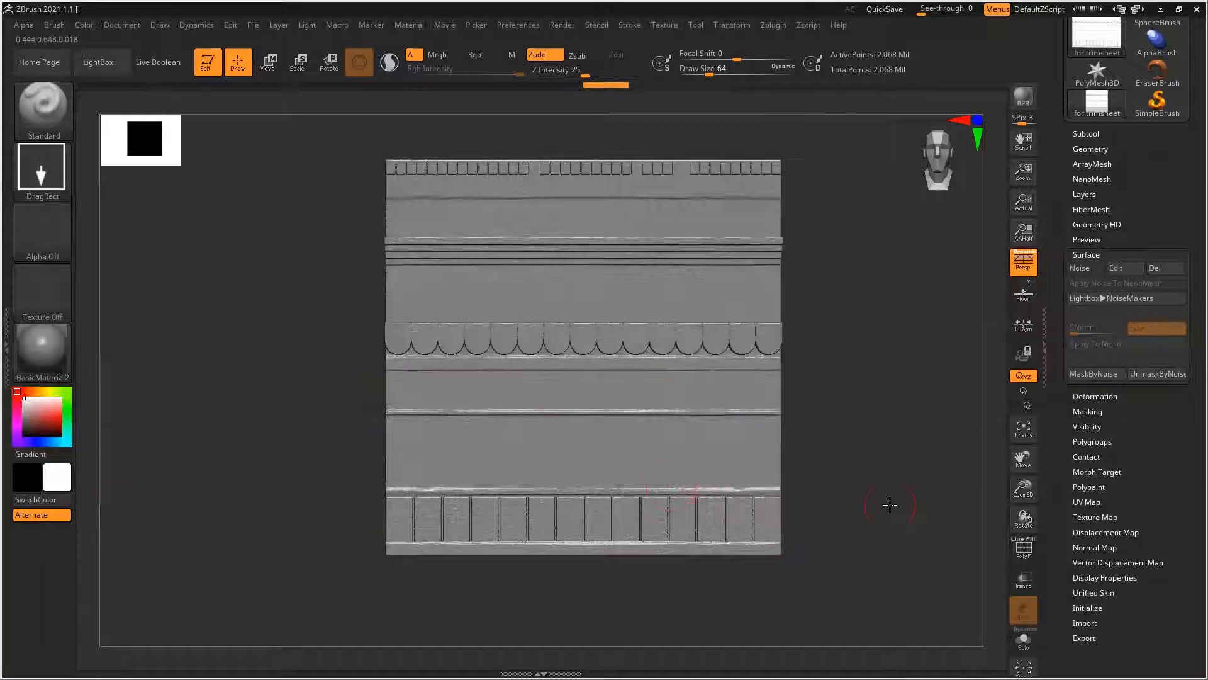
{"action": "left_click", "coordinate": [1161, 8]}
{"action": "left_click", "coordinate": [68, 599]}
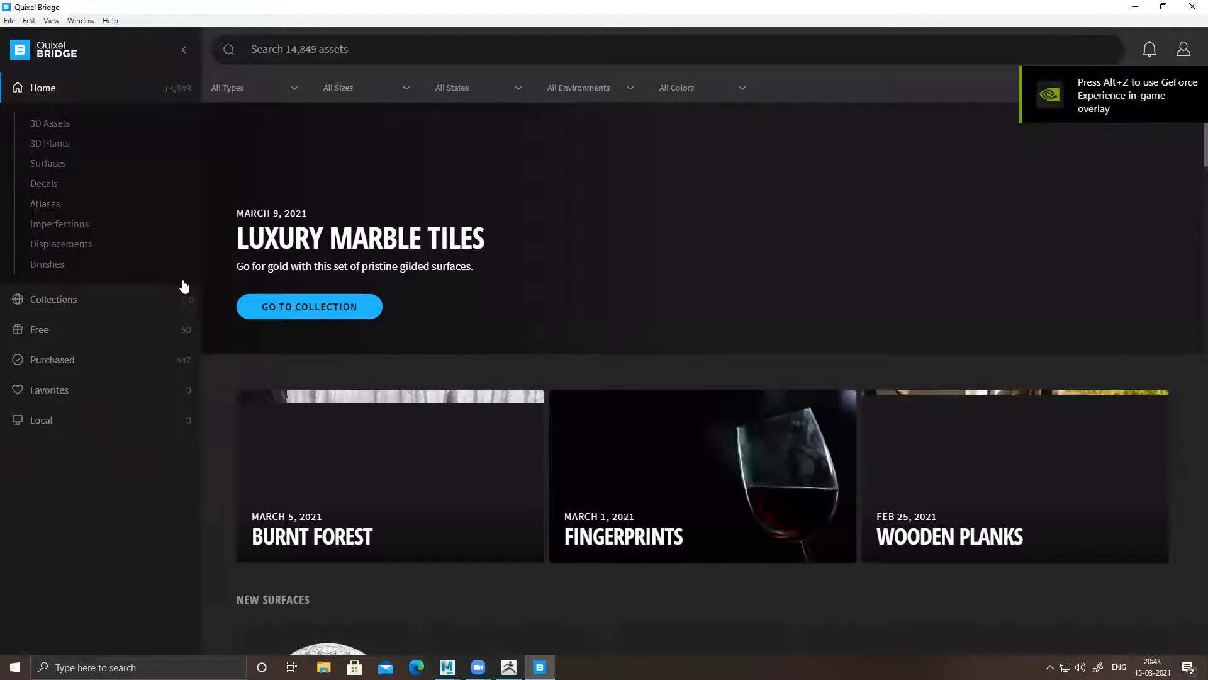
{"action": "left_click", "coordinate": [169, 245]}
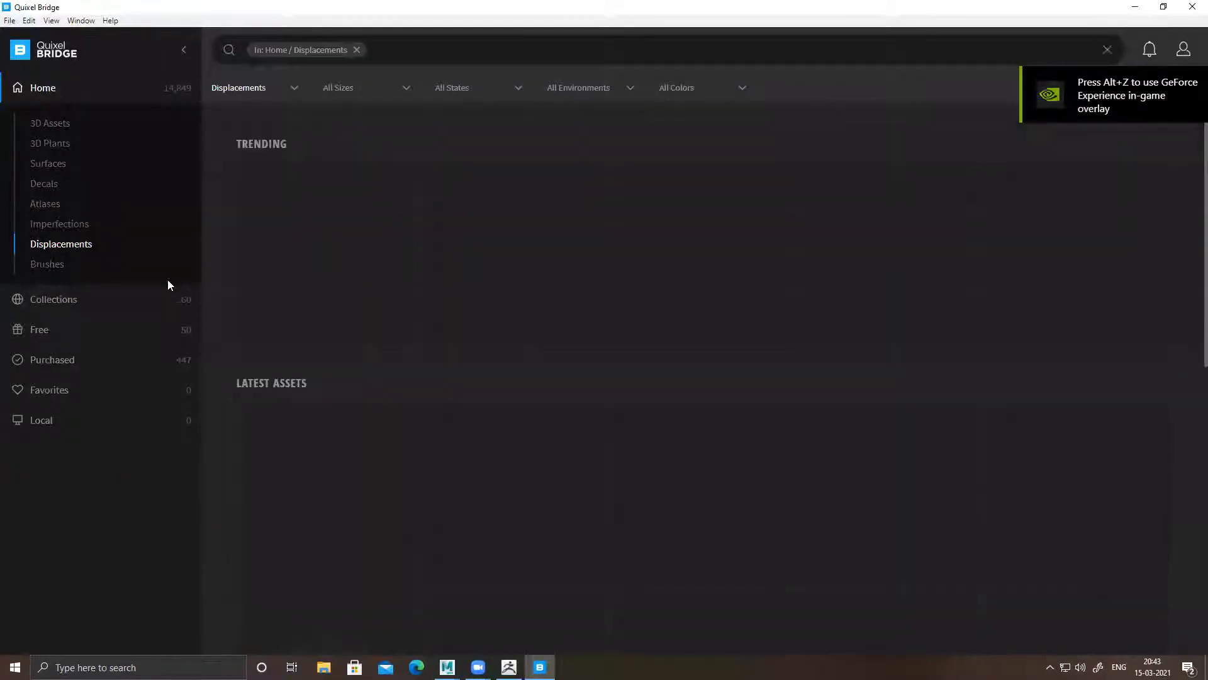
{"action": "scroll", "coordinate": [654, 379], "scroll_direction": "down", "scroll_amount": 10}
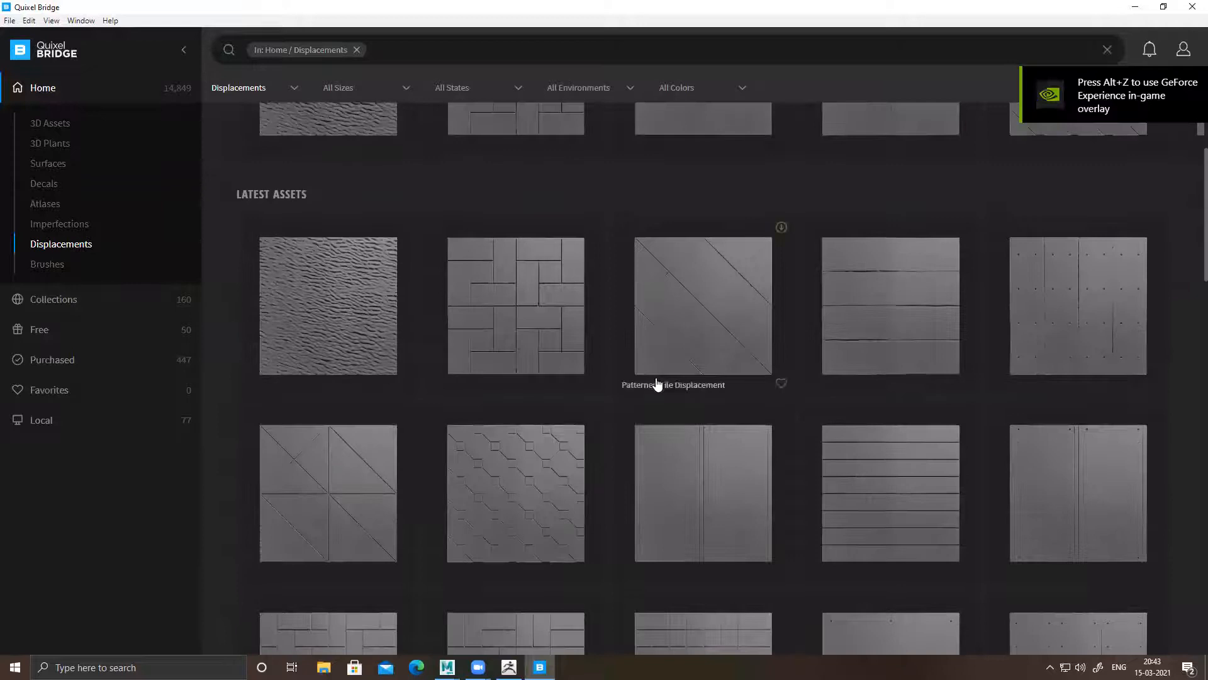
{"action": "scroll", "coordinate": [657, 383], "scroll_direction": "down", "scroll_amount": 8}
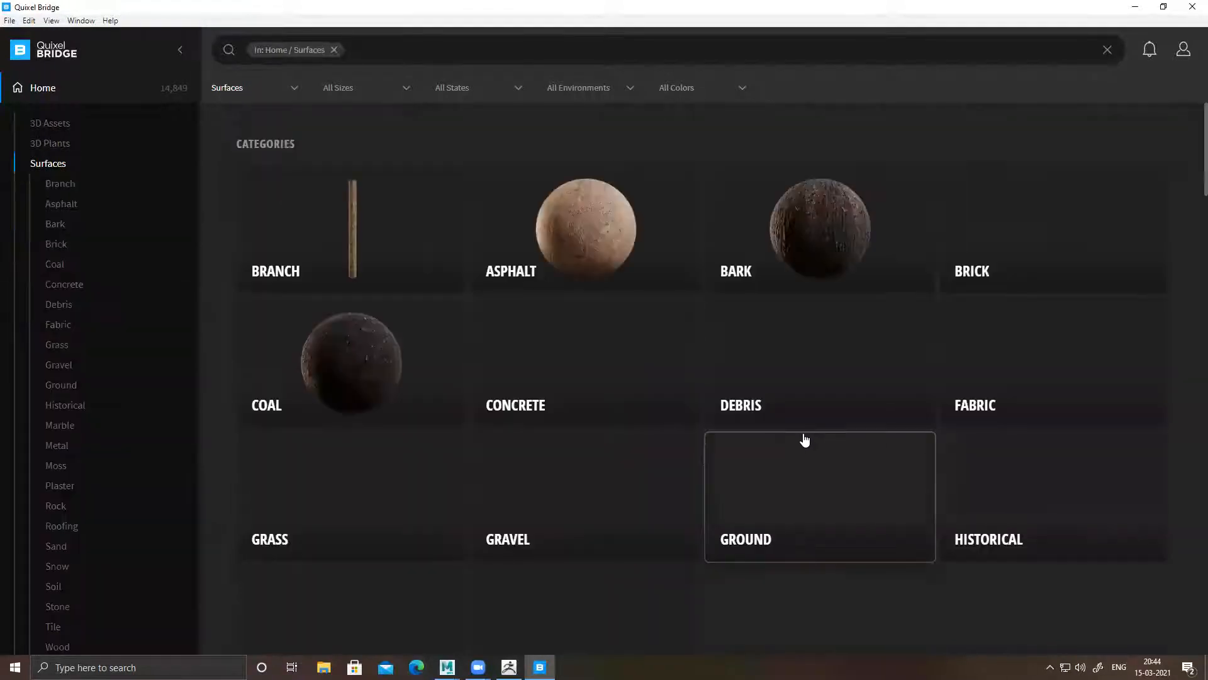
Look through the Surfaces categories and browse the Stone assets
{"action": "scroll", "coordinate": [647, 455], "scroll_direction": "down", "scroll_amount": 4}
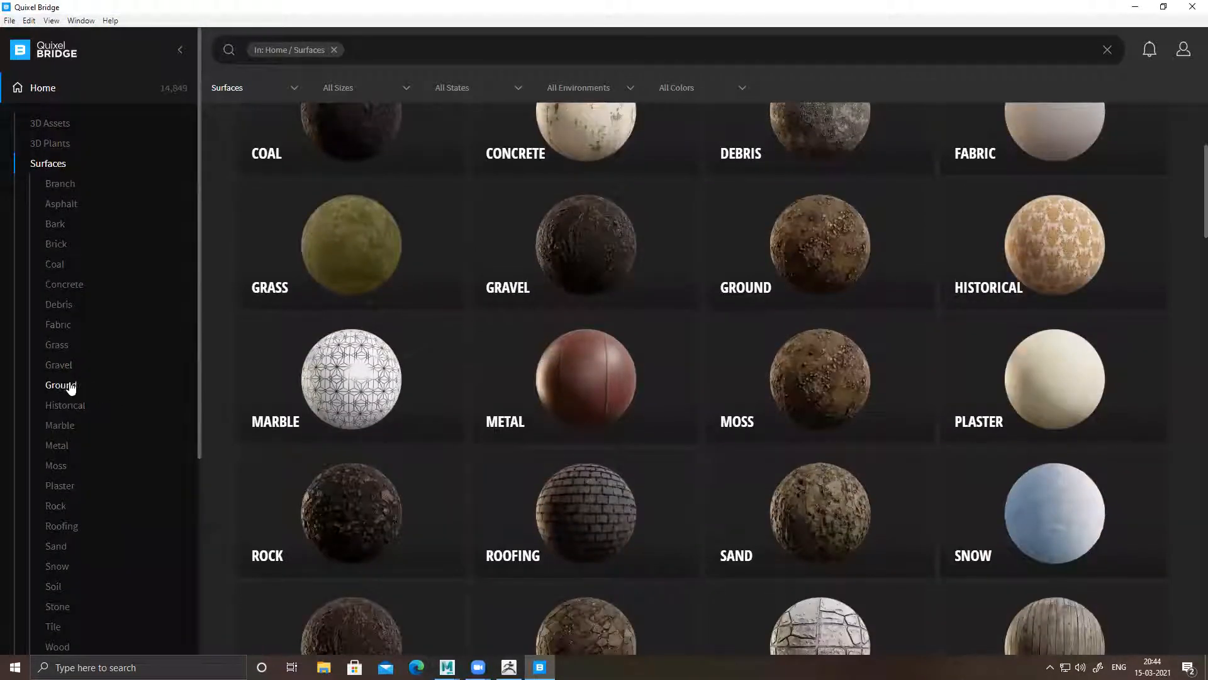
{"action": "scroll", "coordinate": [161, 425], "scroll_direction": "down", "scroll_amount": 1}
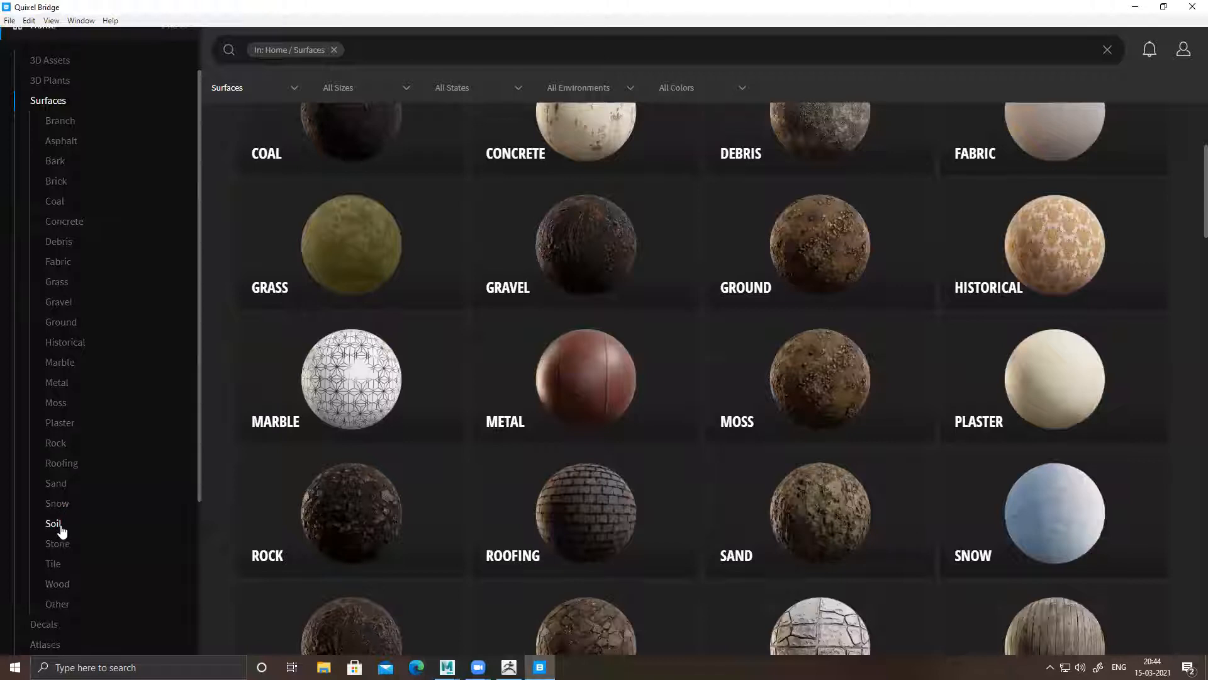
{"action": "left_click", "coordinate": [94, 546]}
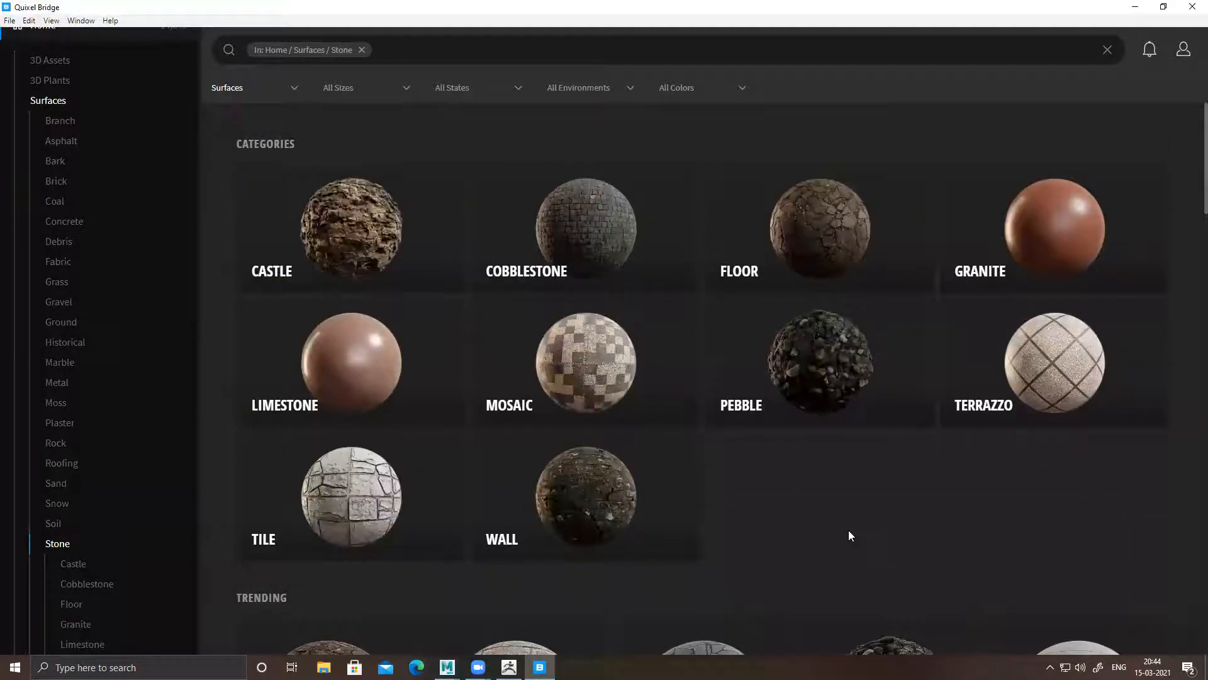
{"action": "scroll", "coordinate": [849, 531], "scroll_direction": "down", "scroll_amount": 6}
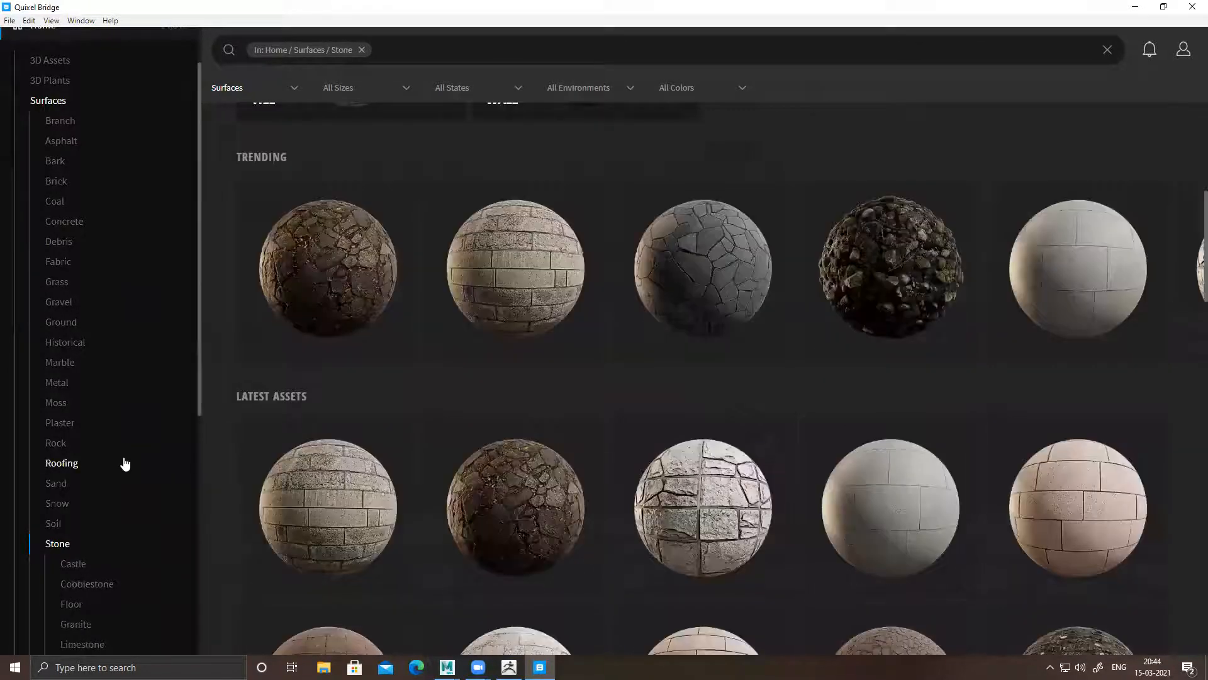
Browse the Rock surfaces and select the Cracked Shale Beach Rock asset
{"action": "left_click", "coordinate": [56, 444]}
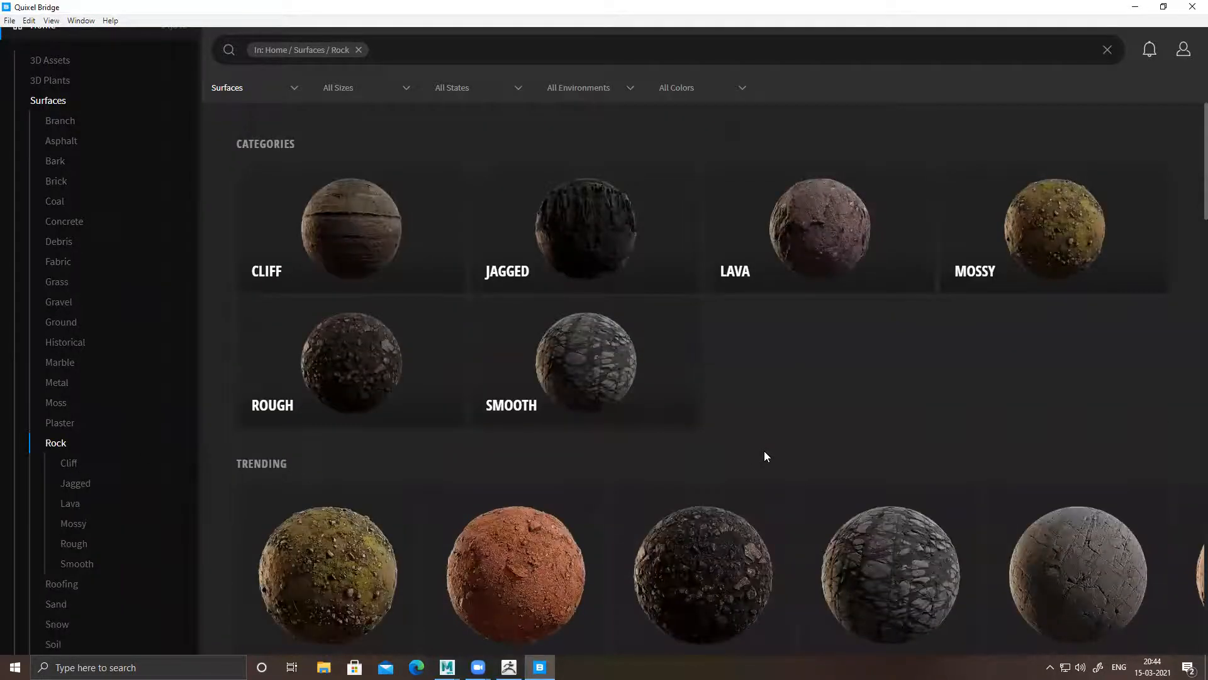
{"action": "scroll", "coordinate": [764, 450], "scroll_direction": "down", "scroll_amount": 6}
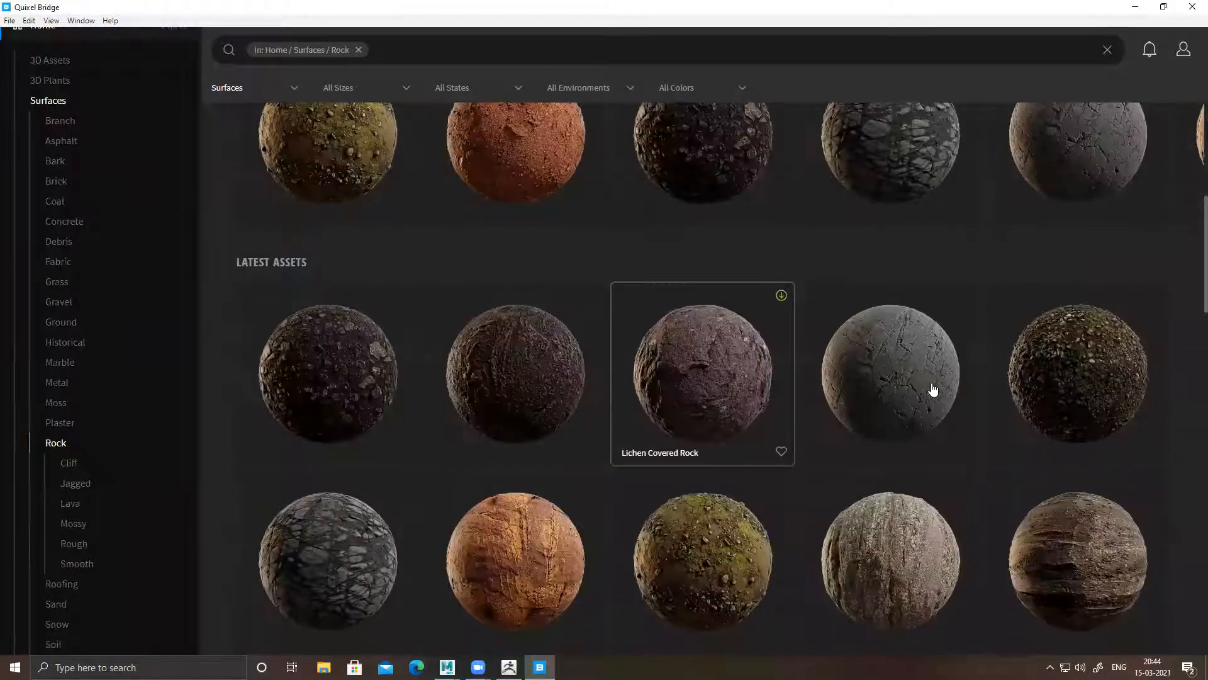
{"action": "left_click", "coordinate": [902, 416]}
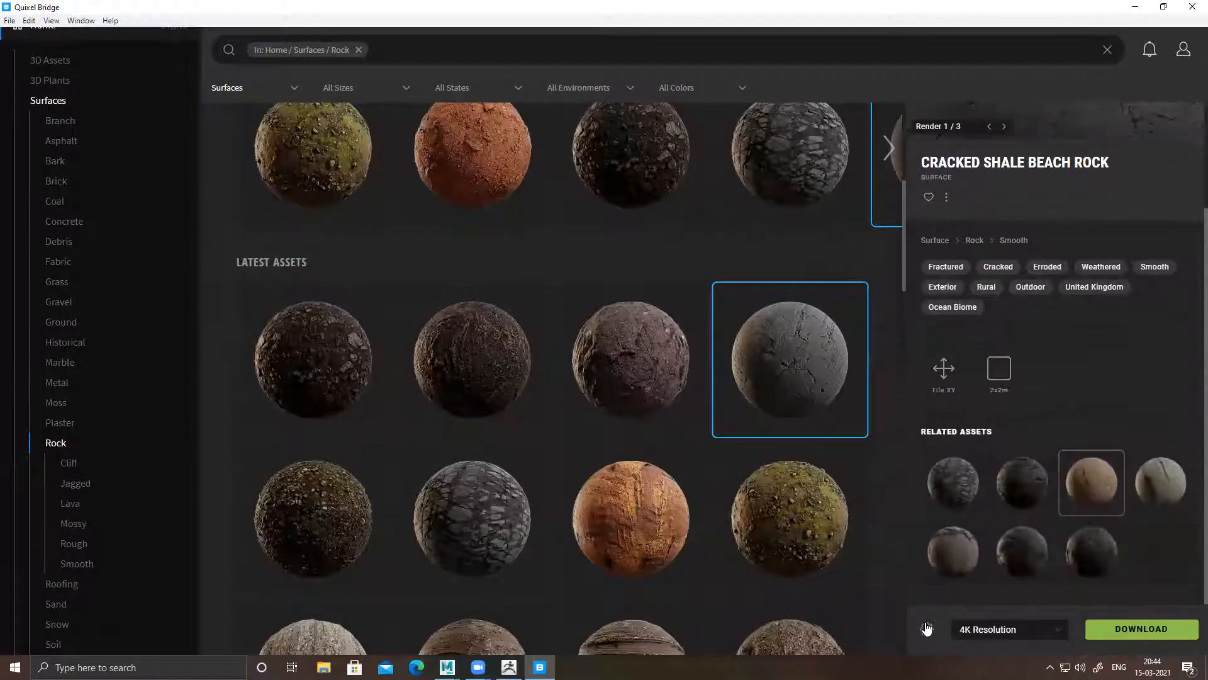
Check which texture maps are enabled for surfaces in the export settings, including Displacement
{"action": "left_click", "coordinate": [927, 629]}
{"action": "left_click", "coordinate": [957, 598]}
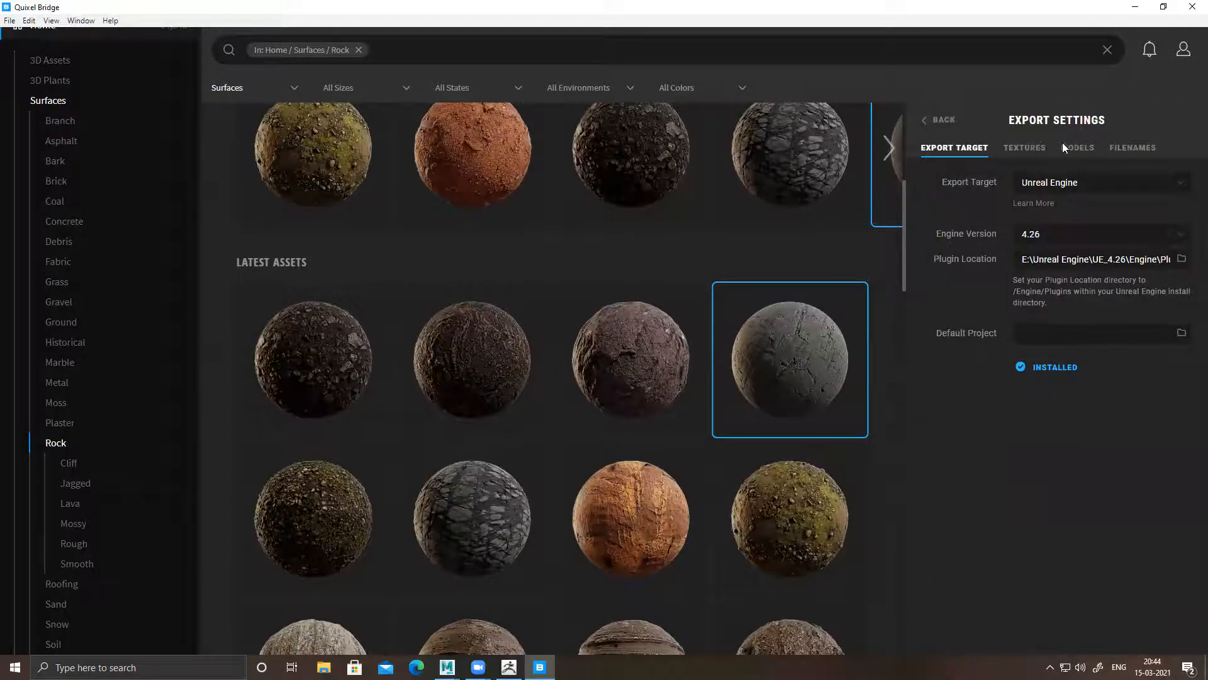
{"action": "left_click", "coordinate": [1083, 150]}
{"action": "left_click", "coordinate": [1028, 148]}
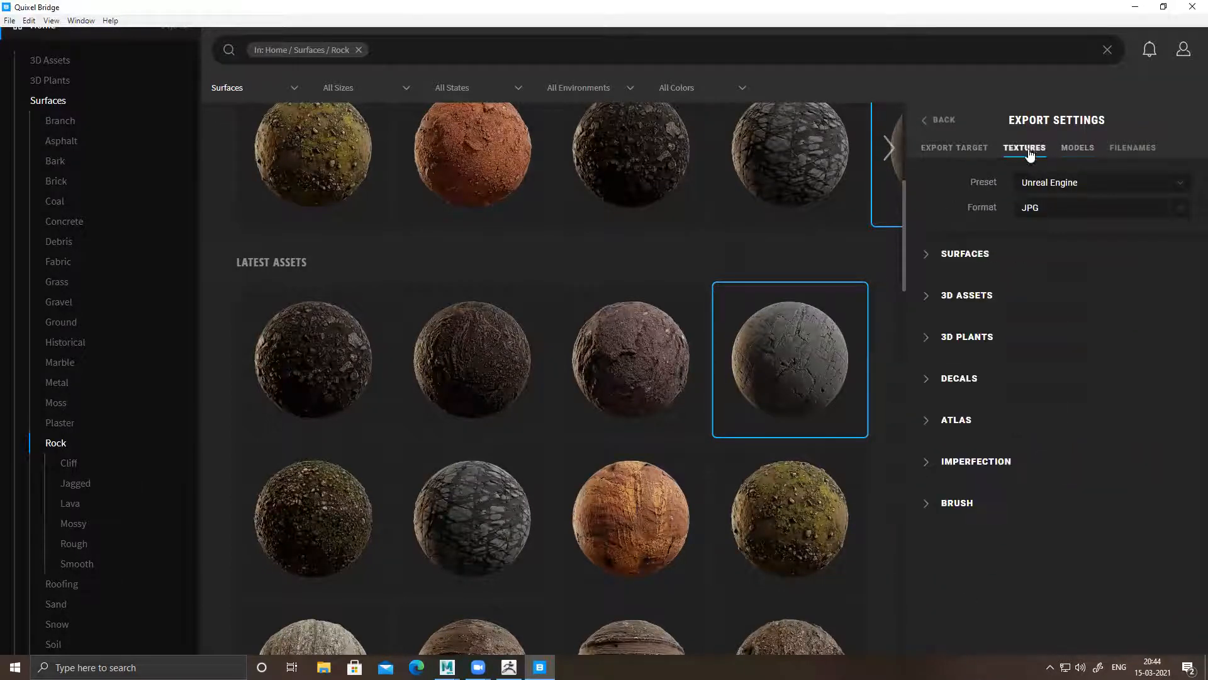
{"action": "left_click", "coordinate": [928, 258]}
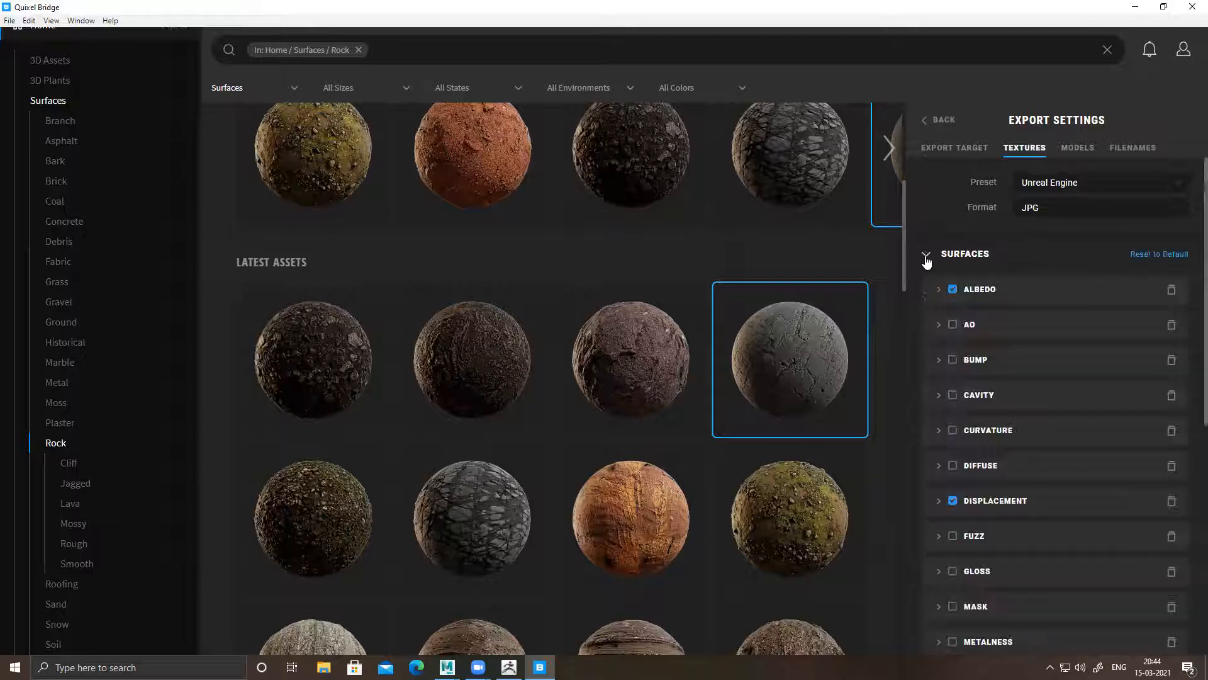
{"action": "scroll", "coordinate": [1032, 420], "scroll_direction": "down", "scroll_amount": 1}
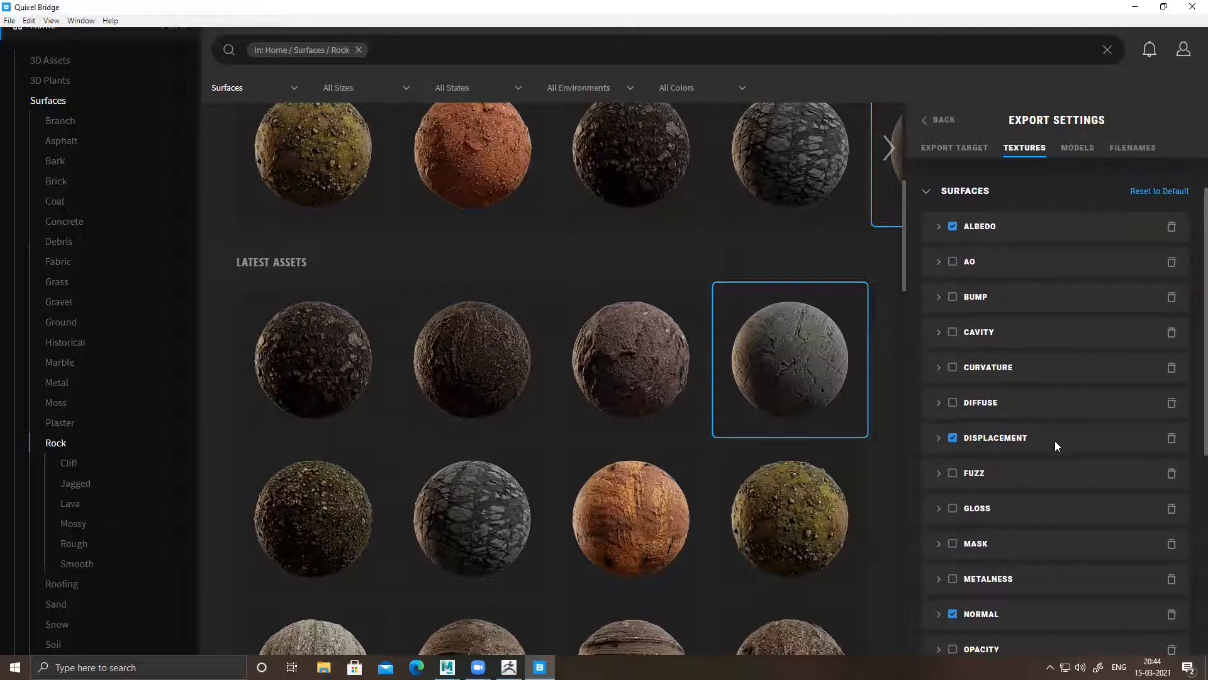
{"action": "scroll", "coordinate": [993, 469], "scroll_direction": "down", "scroll_amount": 2}
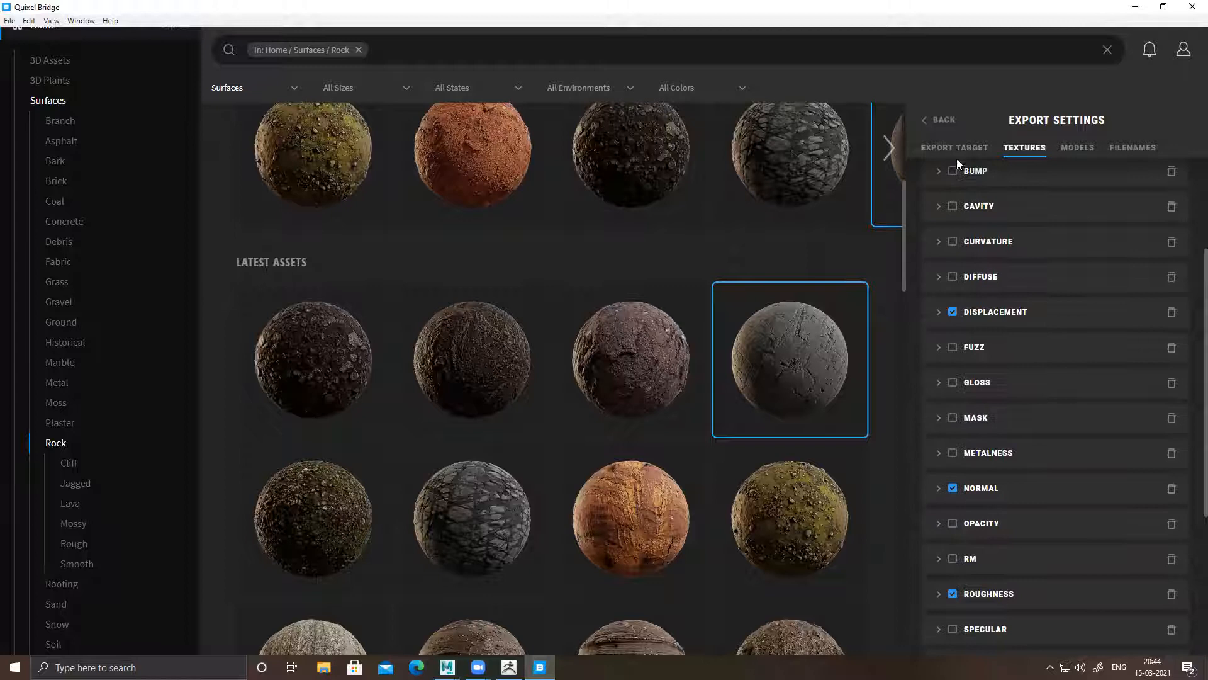
{"action": "left_click", "coordinate": [939, 119]}
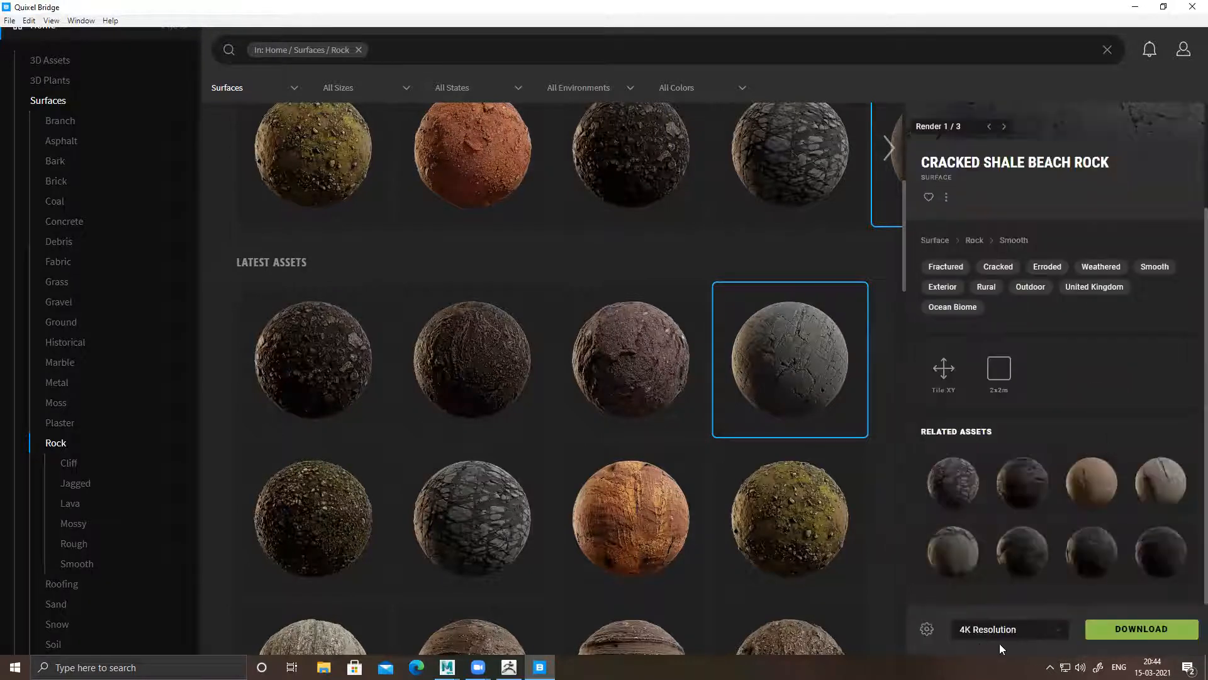
Download the Cracked Shale Beach Rock surface at 4K resolution and show its files in the download folder
{"action": "left_click", "coordinate": [1153, 639]}
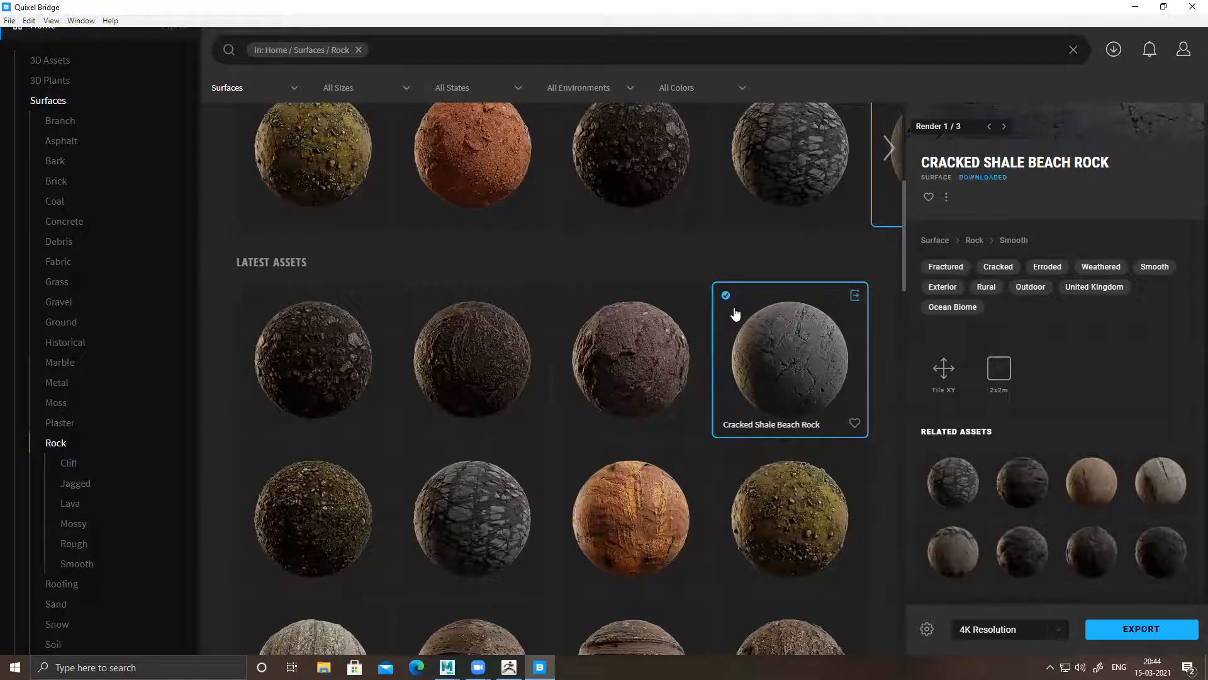
{"action": "right_click", "coordinate": [786, 323]}
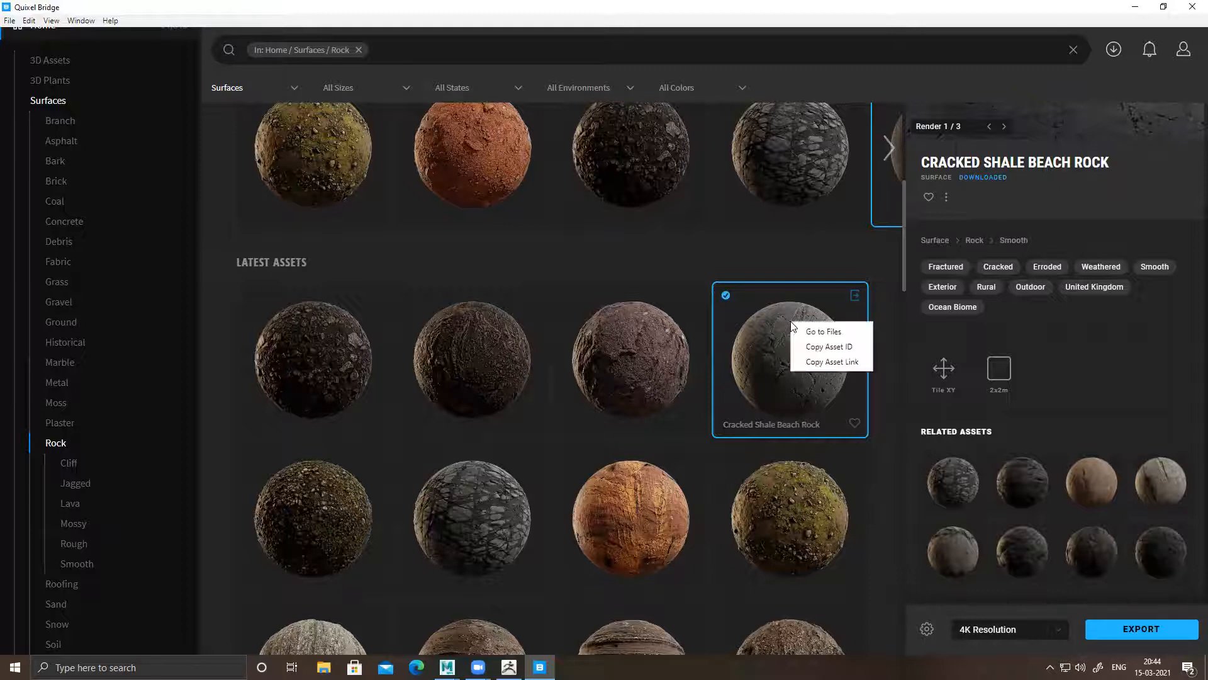
{"action": "left_click", "coordinate": [826, 336]}
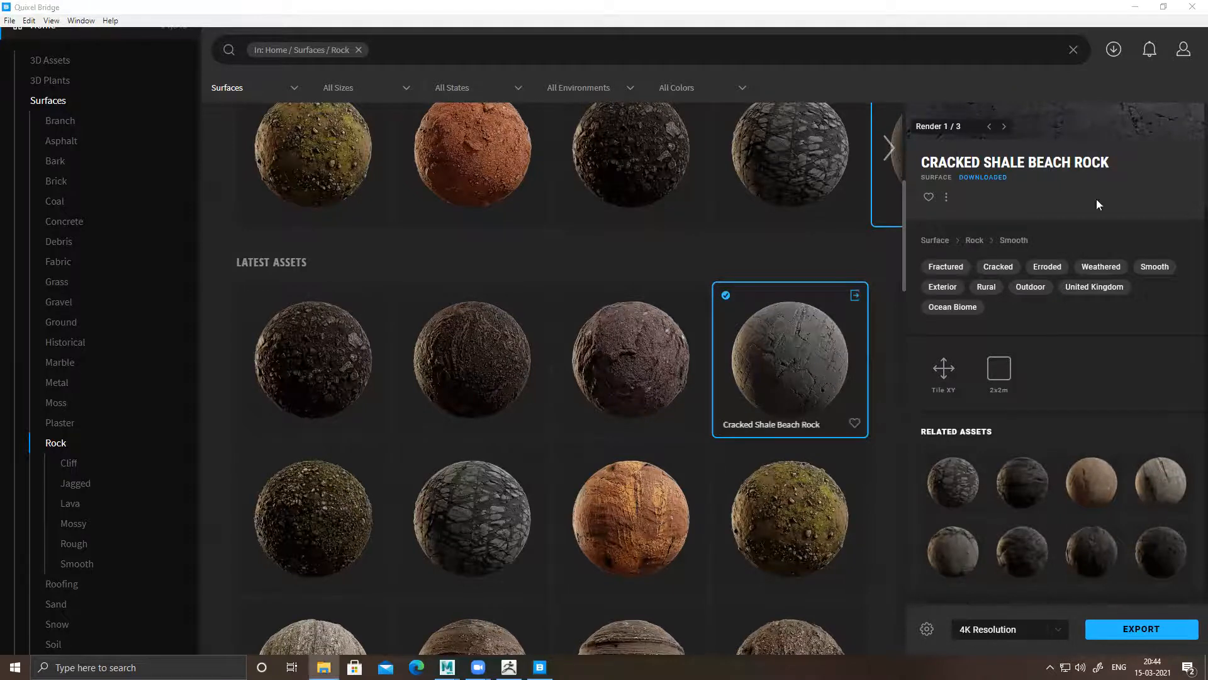
{"action": "left_click", "coordinate": [1135, 7]}
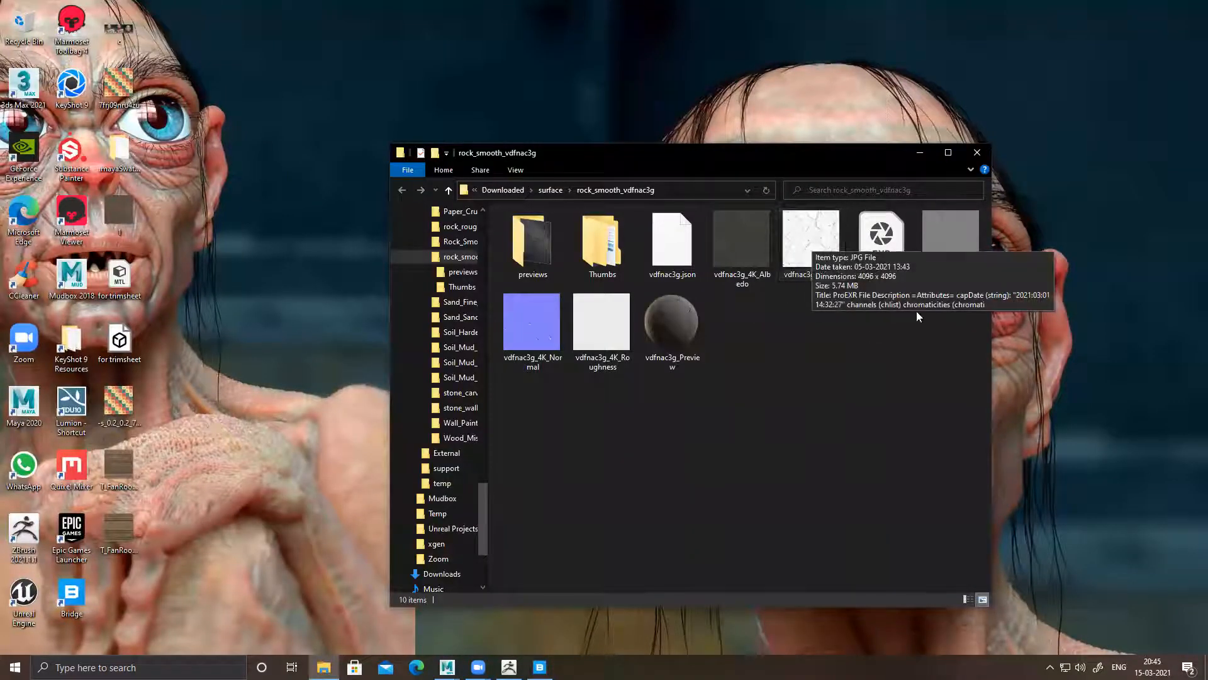
Copy the rock_smooth_vdfnac3g folder path, switch to ZBrush and import the vdfnac3g_4K_Displacement image from it as the brush alpha
{"action": "left_click", "coordinate": [695, 190]}
{"action": "left_click", "coordinate": [920, 153]}
{"action": "left_click", "coordinate": [509, 667]}
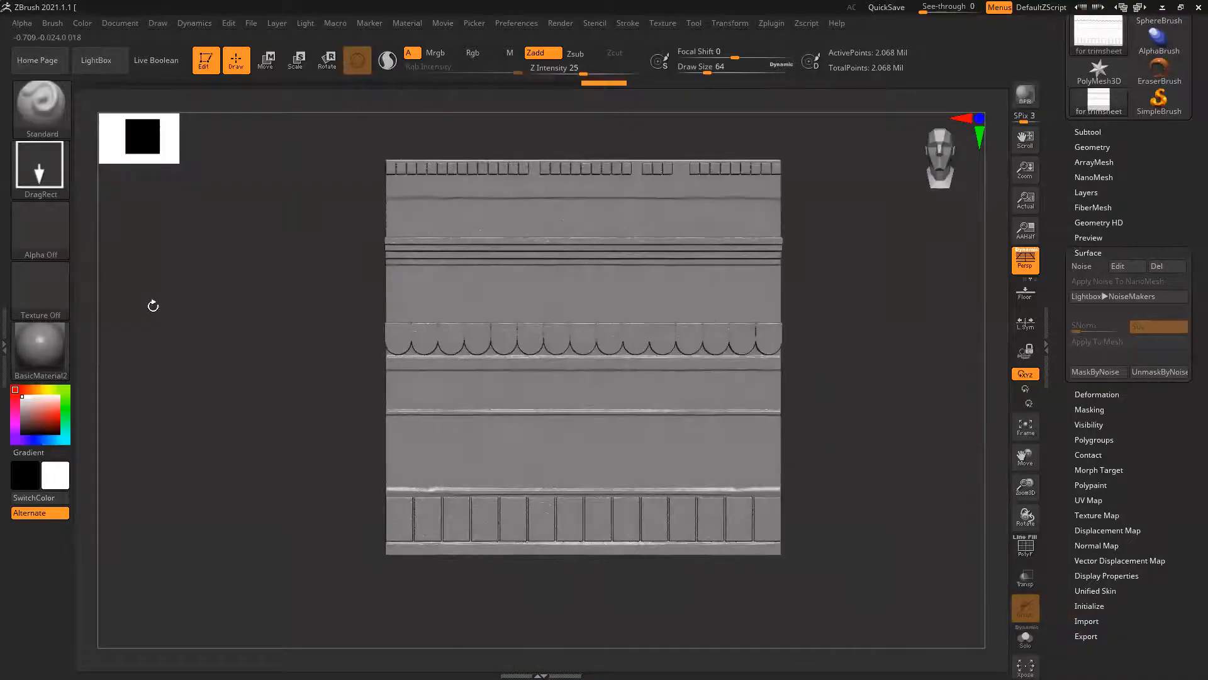
{"action": "left_click", "coordinate": [54, 230]}
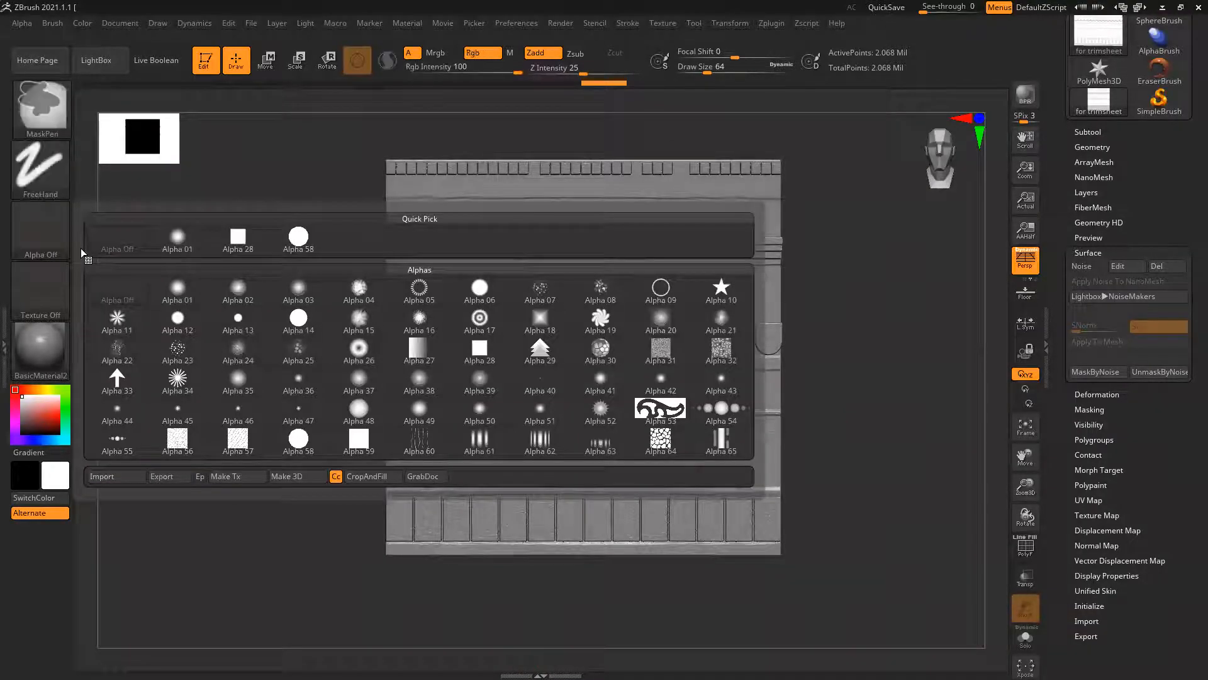
{"action": "left_click", "coordinate": [127, 478]}
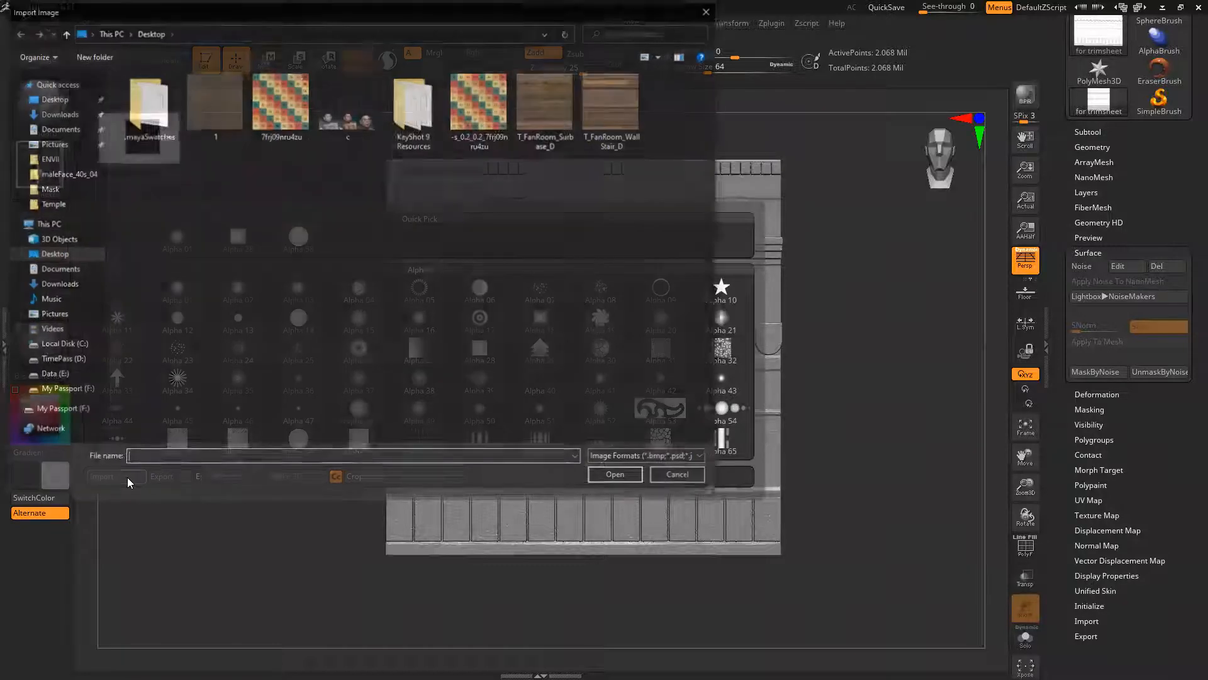
{"action": "key", "text": "ctrl+v"}
{"action": "key", "text": "Return"}
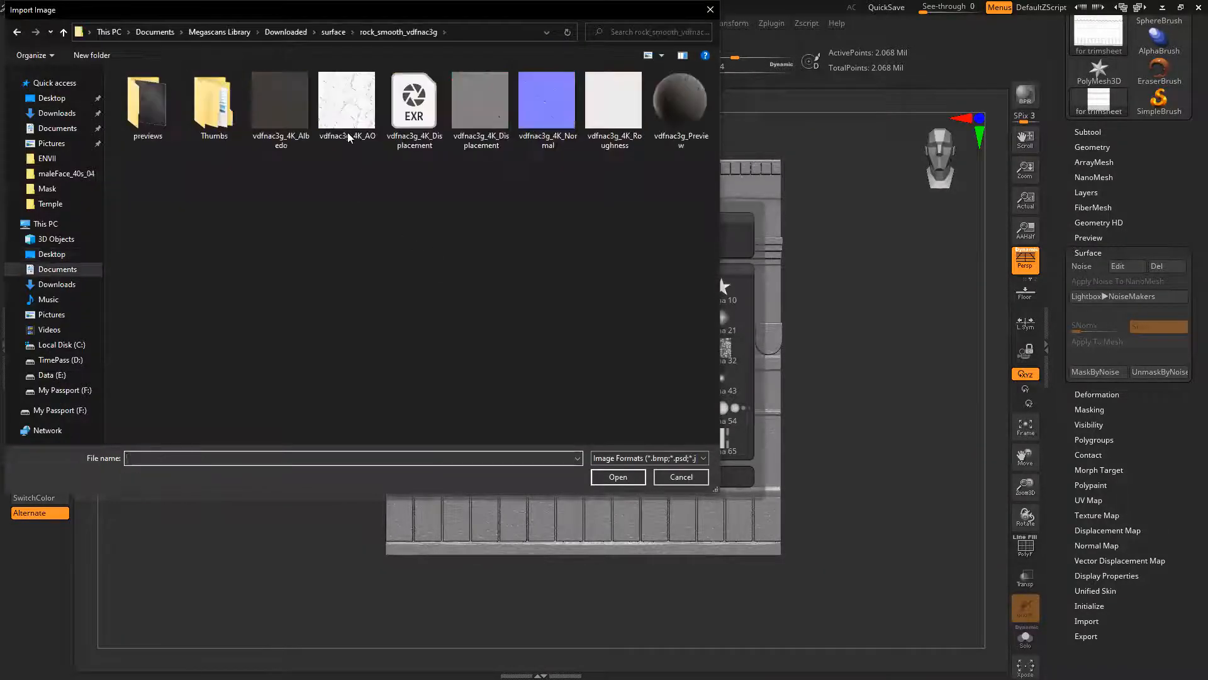
{"action": "left_click", "coordinate": [472, 109]}
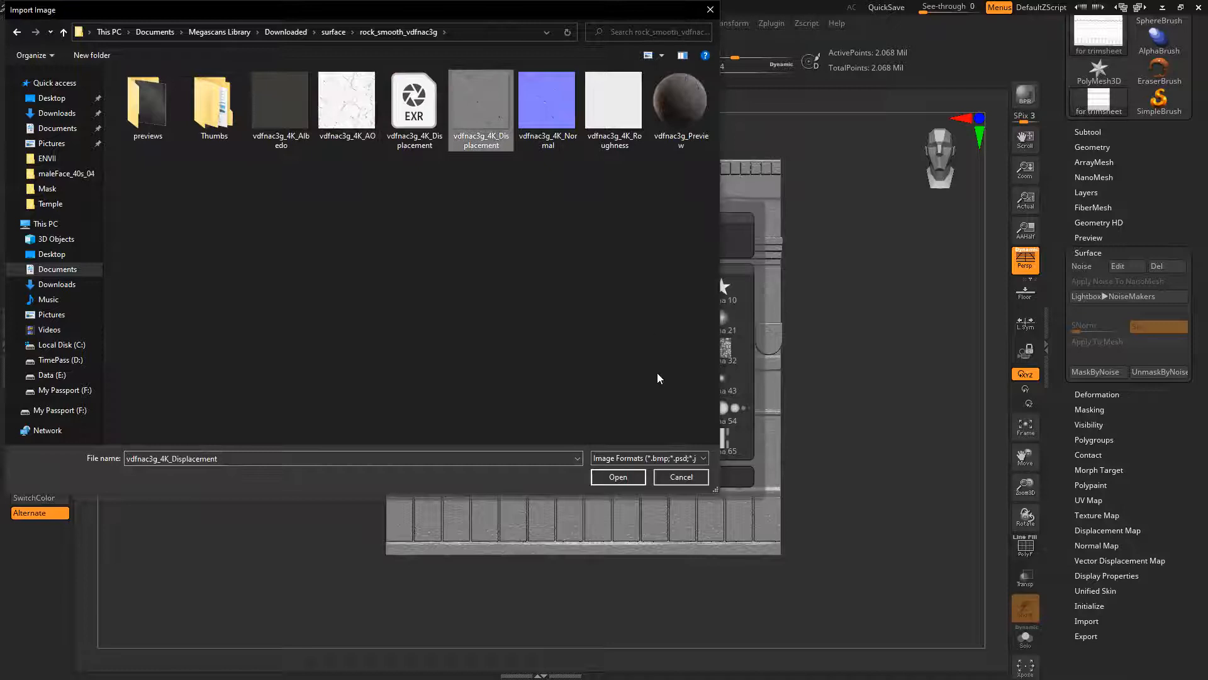
{"action": "left_click", "coordinate": [618, 479]}
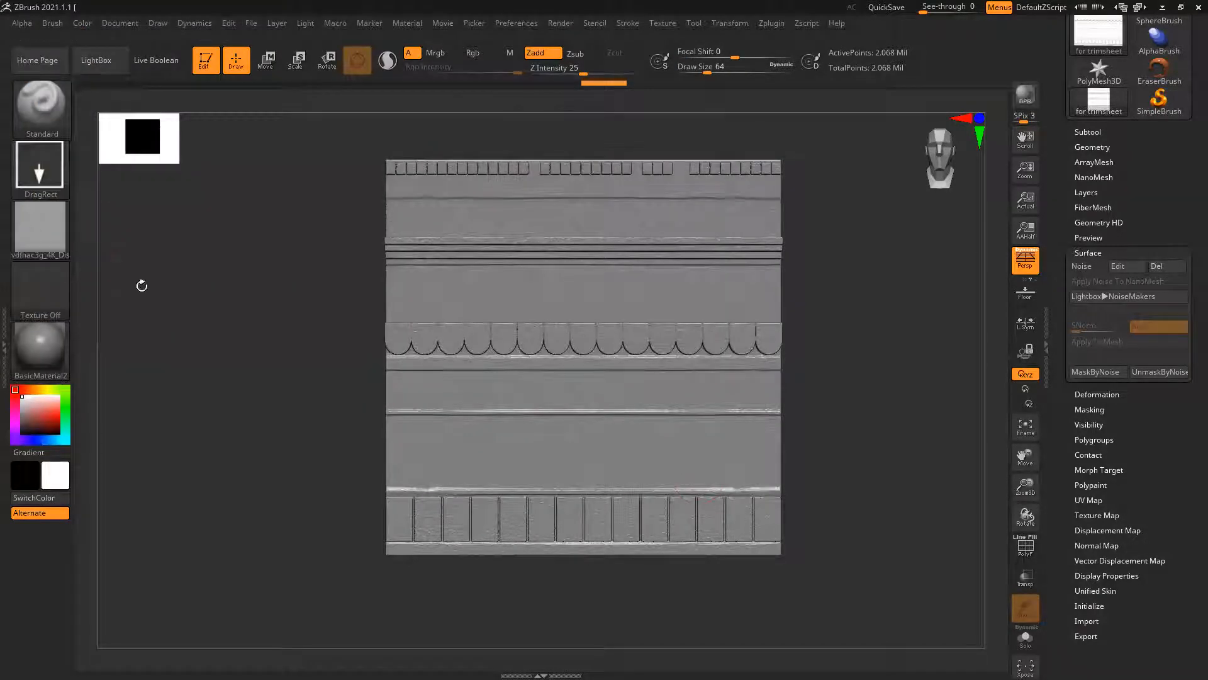
Enable the Surface details mode in the imported displacement alpha's Modify settings
{"action": "left_click", "coordinate": [51, 22]}
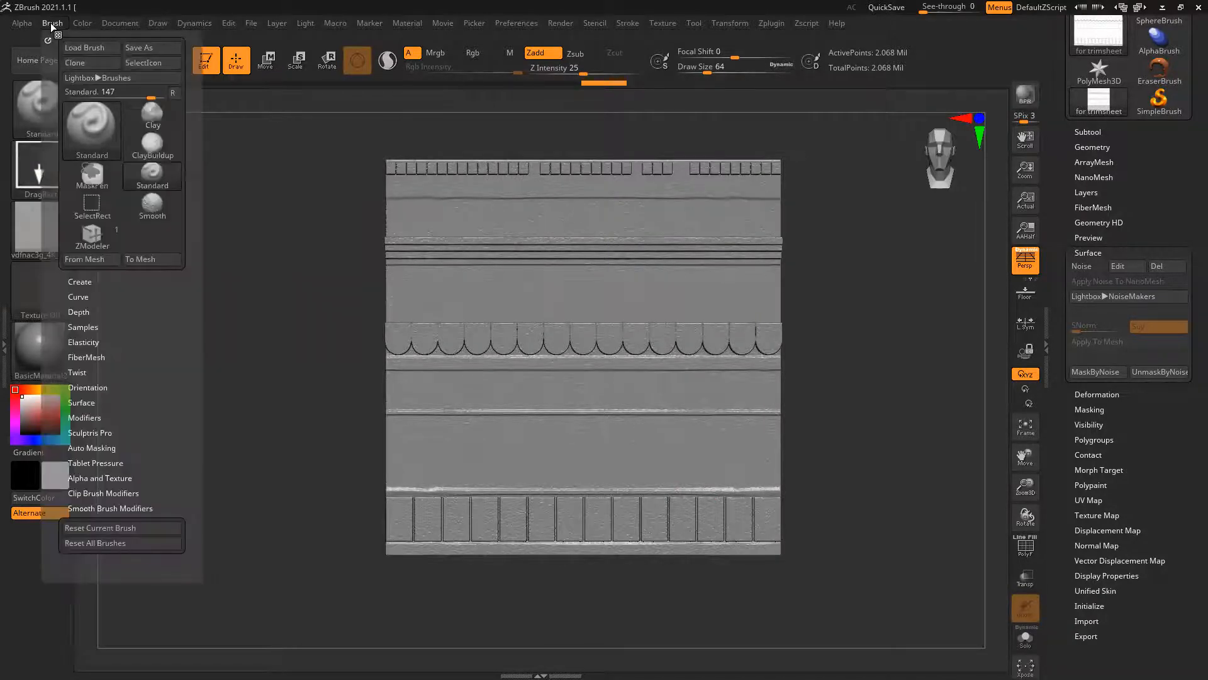
{"action": "left_click", "coordinate": [22, 22]}
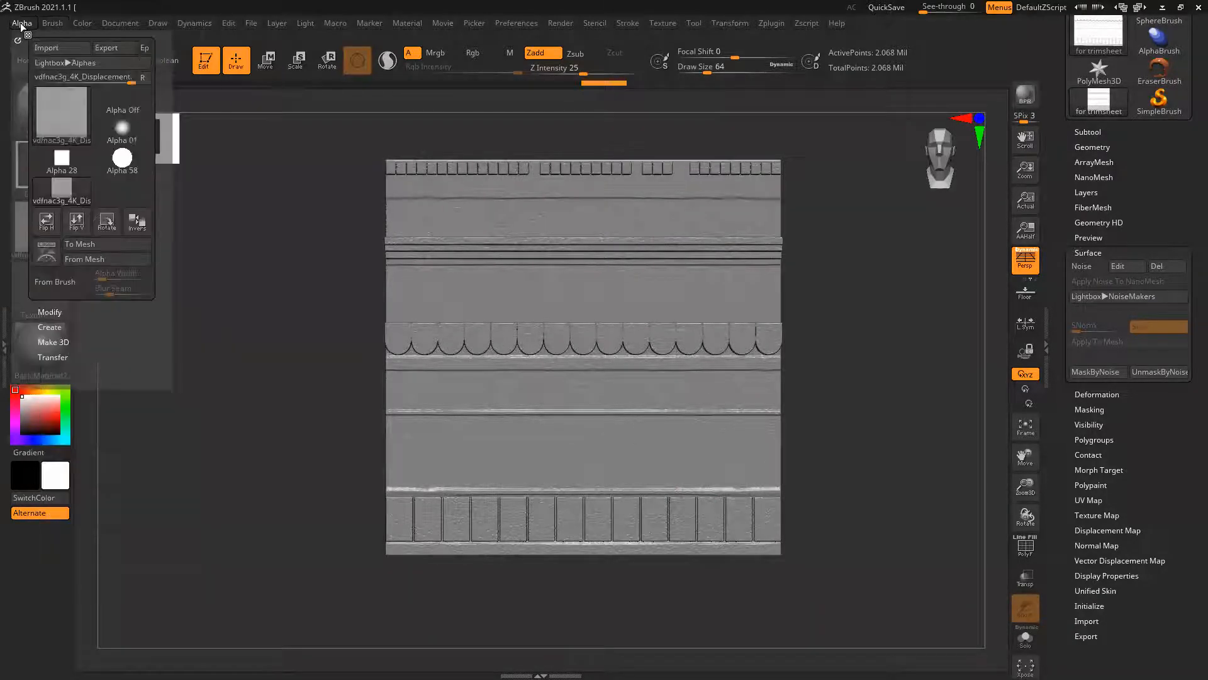
{"action": "left_click", "coordinate": [50, 313]}
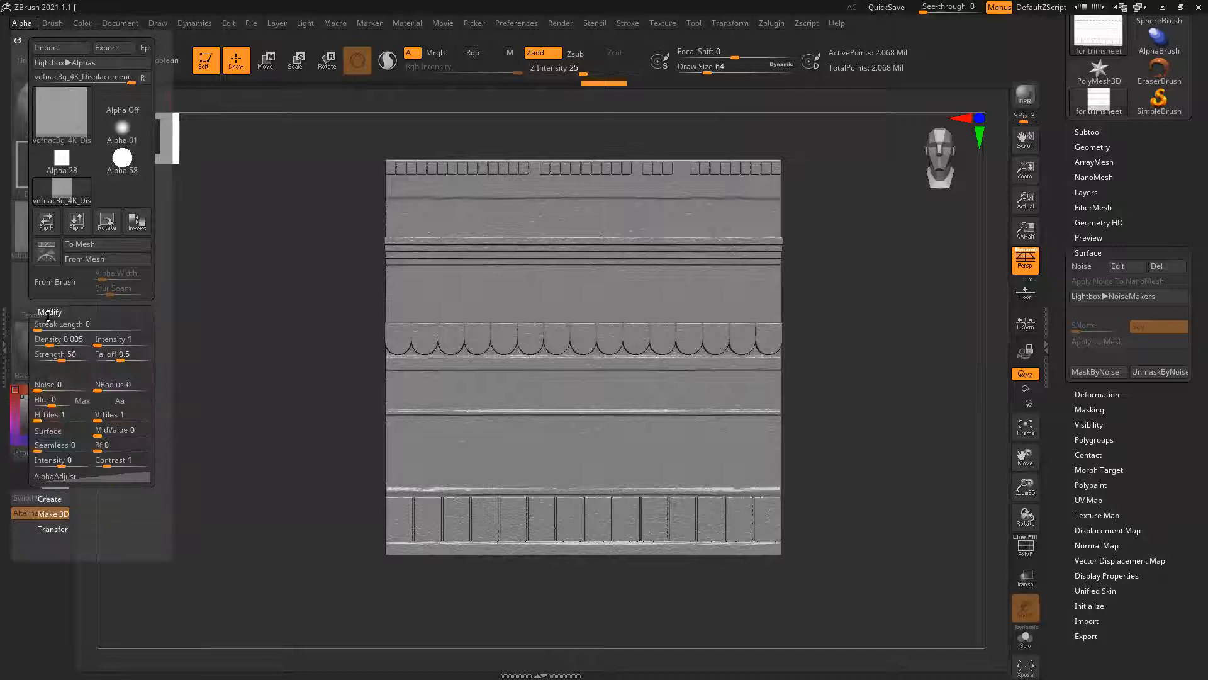
{"action": "left_click", "coordinate": [52, 432]}
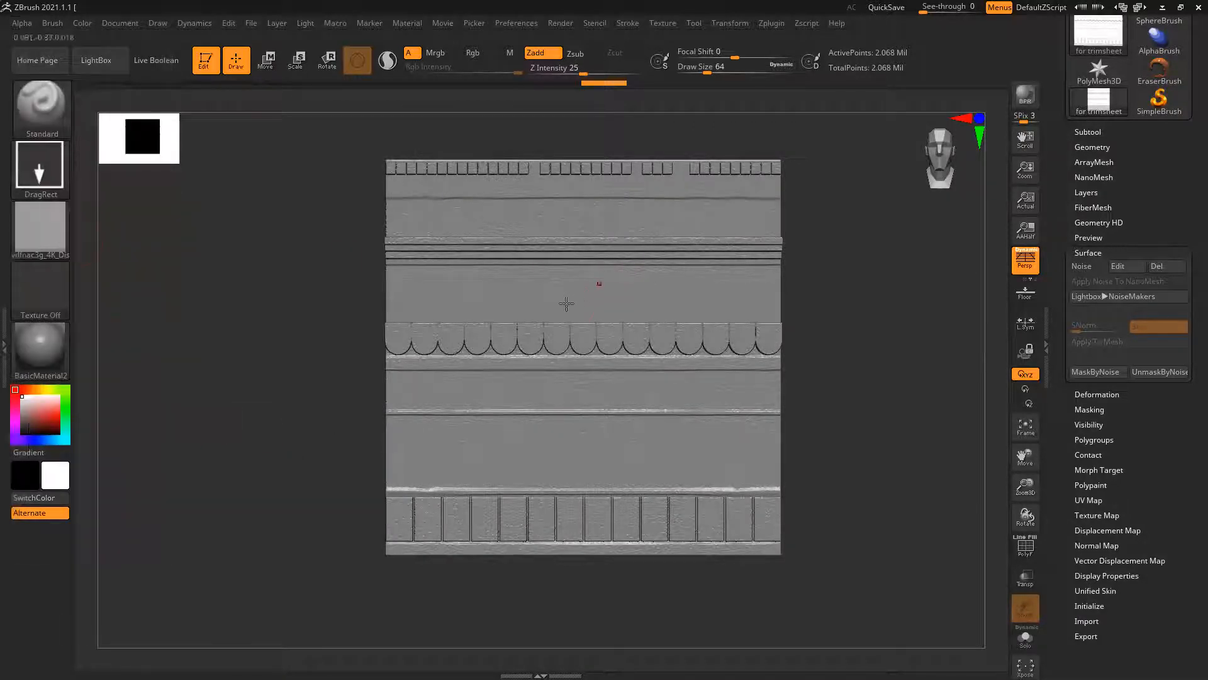
Stamp large overlapping rock cracks with the displacement alpha across the whole trimsheet plane
{"action": "left_click_drag", "start_coordinate": [288, 383], "coordinate": [274, 364], "text": "alt"}
{"action": "right_click_drag", "start_coordinate": [465, 302], "coordinate": [469, 322], "text": "ctrl"}
{"action": "left_click_drag", "start_coordinate": [417, 259], "coordinate": [573, 430]}
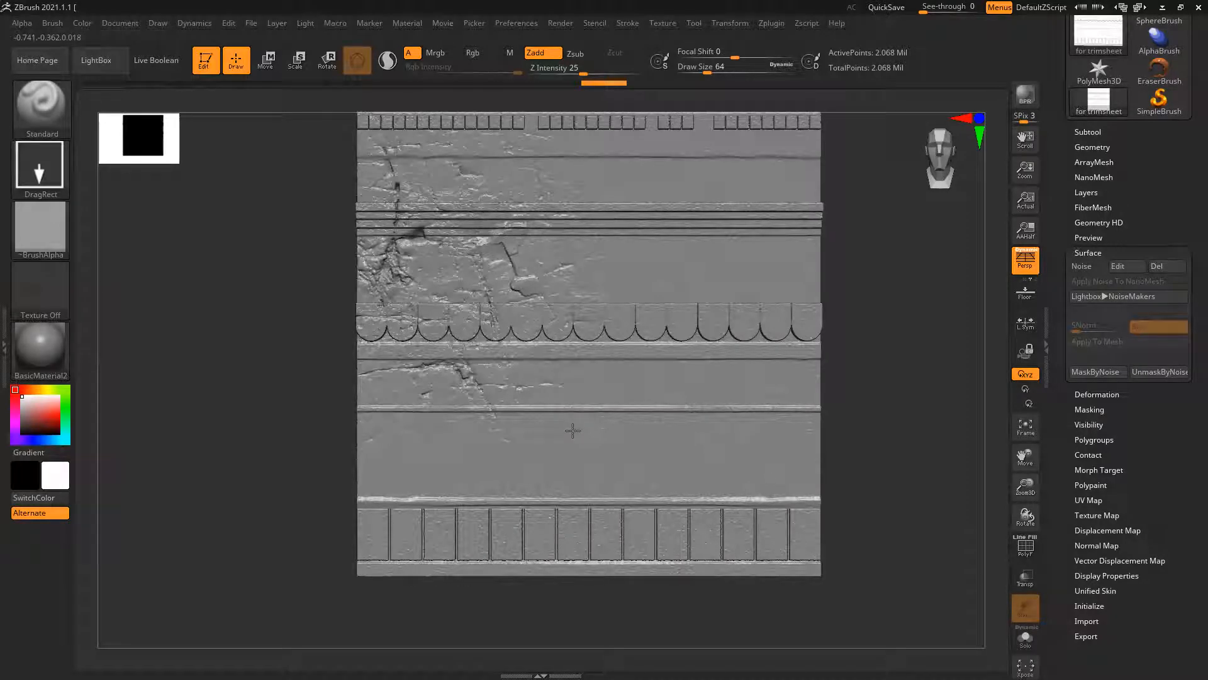
{"action": "left_click_drag", "start_coordinate": [756, 397], "coordinate": [559, 604]}
{"action": "left_click_drag", "start_coordinate": [478, 453], "coordinate": [497, 538]}
{"action": "left_click_drag", "start_coordinate": [758, 535], "coordinate": [673, 211]}
{"action": "left_click_drag", "start_coordinate": [676, 169], "coordinate": [702, 598]}
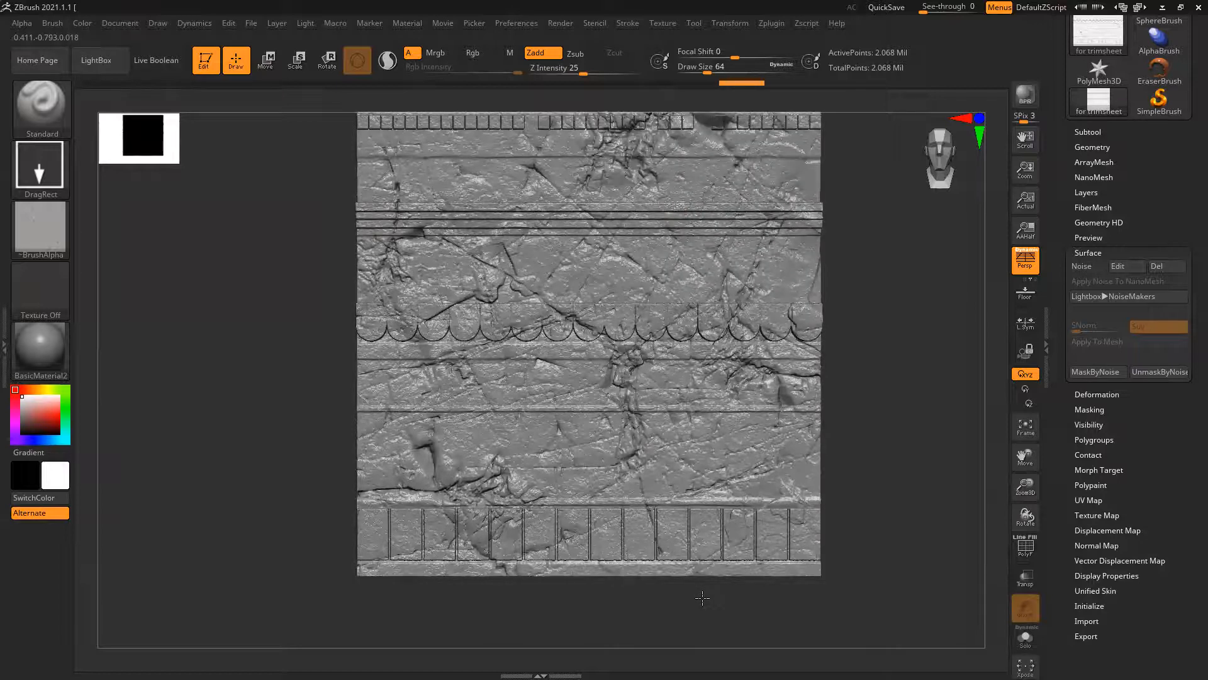
{"action": "left_click_drag", "start_coordinate": [769, 544], "coordinate": [908, 470]}
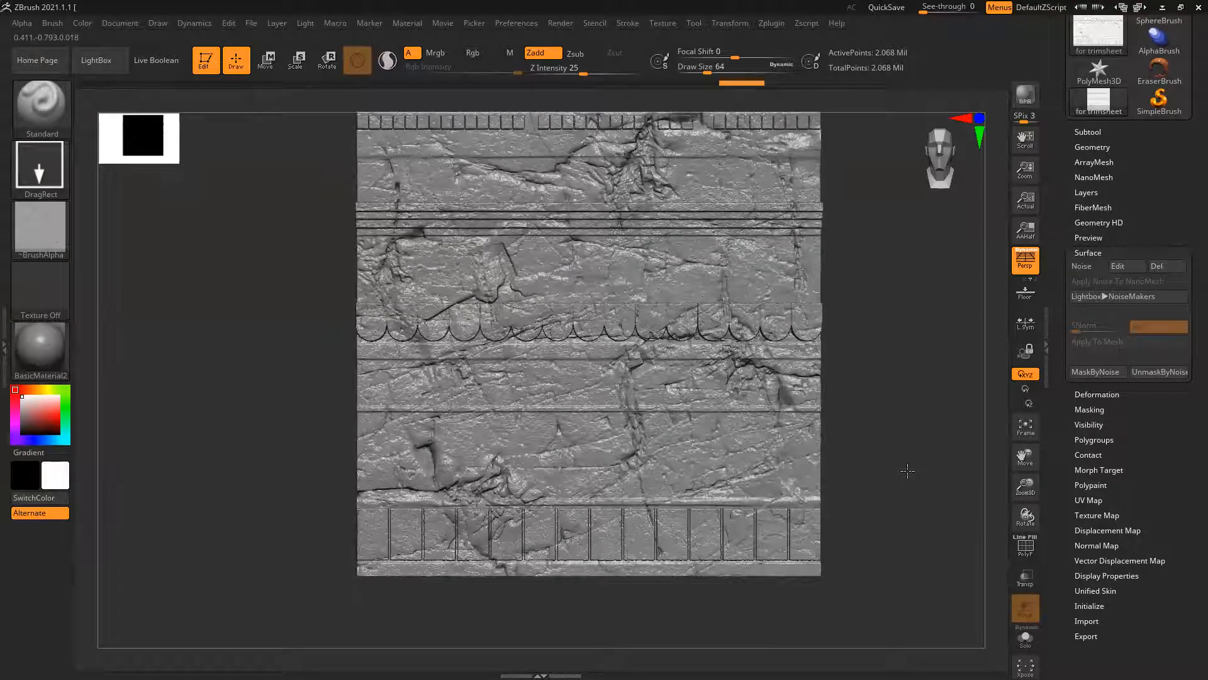
Inspect the cracked trimsheet surface from different angles and distances
{"action": "mouse_move", "coordinate": [901, 495]}
{"action": "right_mouse_down", "text": "alt"}
{"action": "mouse_move", "coordinate": [873, 467]}
{"action": "mouse_move", "coordinate": [868, 406]}
{"action": "right_mouse_up", "text": "alt"}
{"action": "mouse_move", "coordinate": [703, 450]}
{"action": "right_mouse_down", "text": "ctrl"}
{"action": "mouse_move", "coordinate": [674, 433]}
{"action": "mouse_move", "coordinate": [741, 419]}
{"action": "right_mouse_up", "text": "ctrl"}
{"action": "right_click_drag", "start_coordinate": [363, 321], "coordinate": [362, 321], "text": "ctrl"}
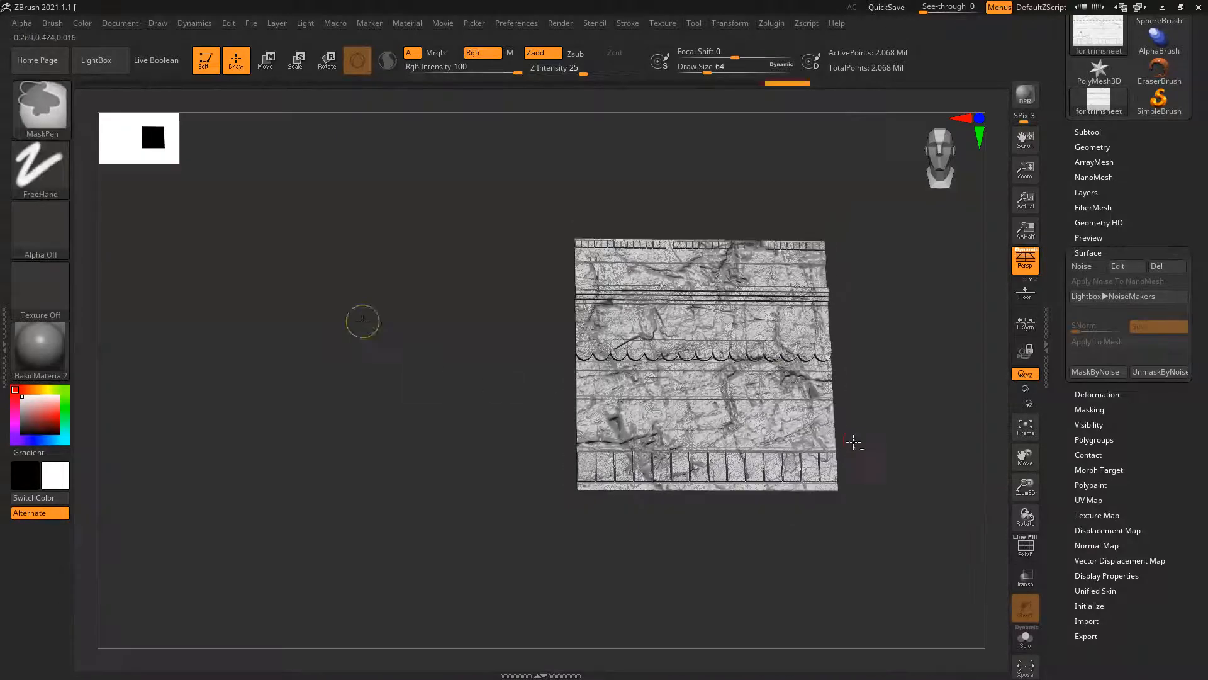
{"action": "right_click_drag", "start_coordinate": [902, 421], "coordinate": [799, 396], "text": "alt"}
{"action": "mouse_move", "coordinate": [811, 419]}
{"action": "left_mouse_down"}
{"action": "mouse_move", "coordinate": [771, 422]}
{"action": "mouse_move", "coordinate": [826, 430]}
{"action": "left_mouse_up"}
{"action": "right_click_drag", "start_coordinate": [641, 334], "coordinate": [746, 463], "text": "ctrl"}
{"action": "right_click_drag", "start_coordinate": [457, 326], "coordinate": [213, 254], "text": "ctrl"}
{"action": "right_click_drag", "start_coordinate": [213, 255], "coordinate": [249, 328], "text": "alt"}
{"action": "mouse_move", "coordinate": [221, 324]}
{"action": "left_mouse_down"}
{"action": "mouse_move", "coordinate": [243, 329]}
{"action": "mouse_move", "coordinate": [228, 340]}
{"action": "left_mouse_up"}
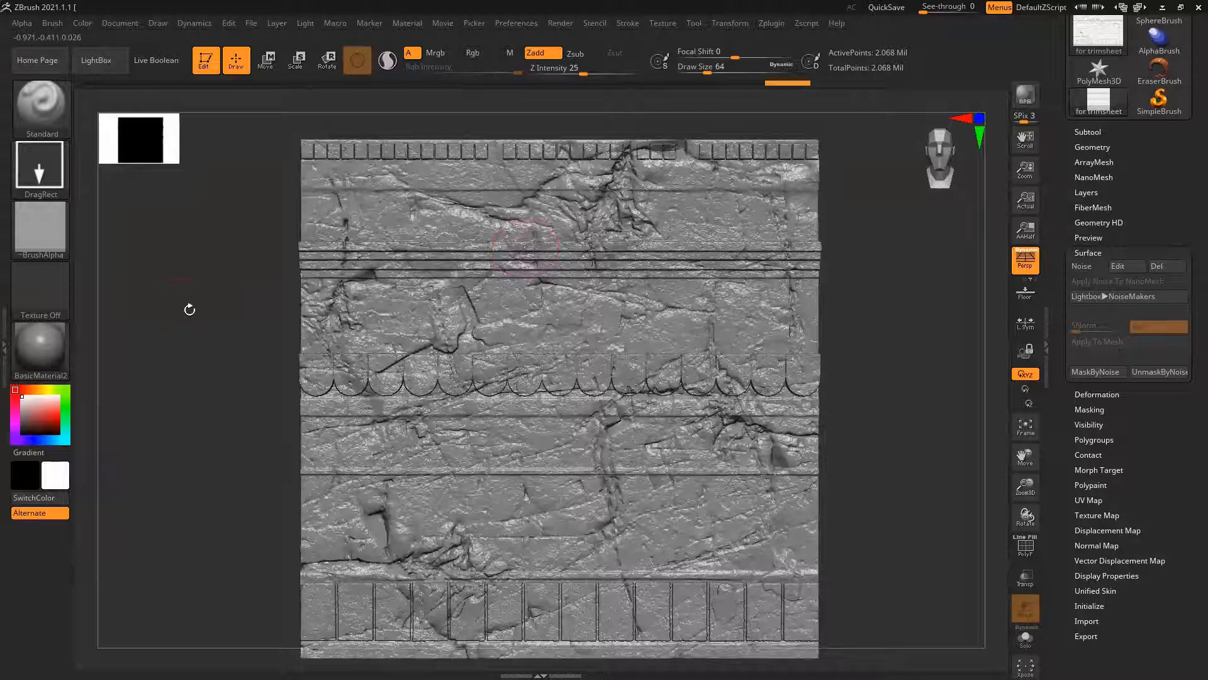
Stamp small rock details onto the first blocks at the left end of the trimsheet's top row
{"action": "right_click_drag", "start_coordinate": [253, 376], "coordinate": [255, 413], "text": "alt"}
{"action": "right_click_drag", "start_coordinate": [442, 201], "coordinate": [403, 257], "text": "ctrl"}
{"action": "right_click_drag", "start_coordinate": [113, 256], "coordinate": [193, 333], "text": "alt"}
{"action": "right_click_drag", "start_coordinate": [326, 216], "coordinate": [347, 376], "text": "ctrl"}
{"action": "right_click_drag", "start_coordinate": [494, 155], "coordinate": [768, 153], "text": "alt"}
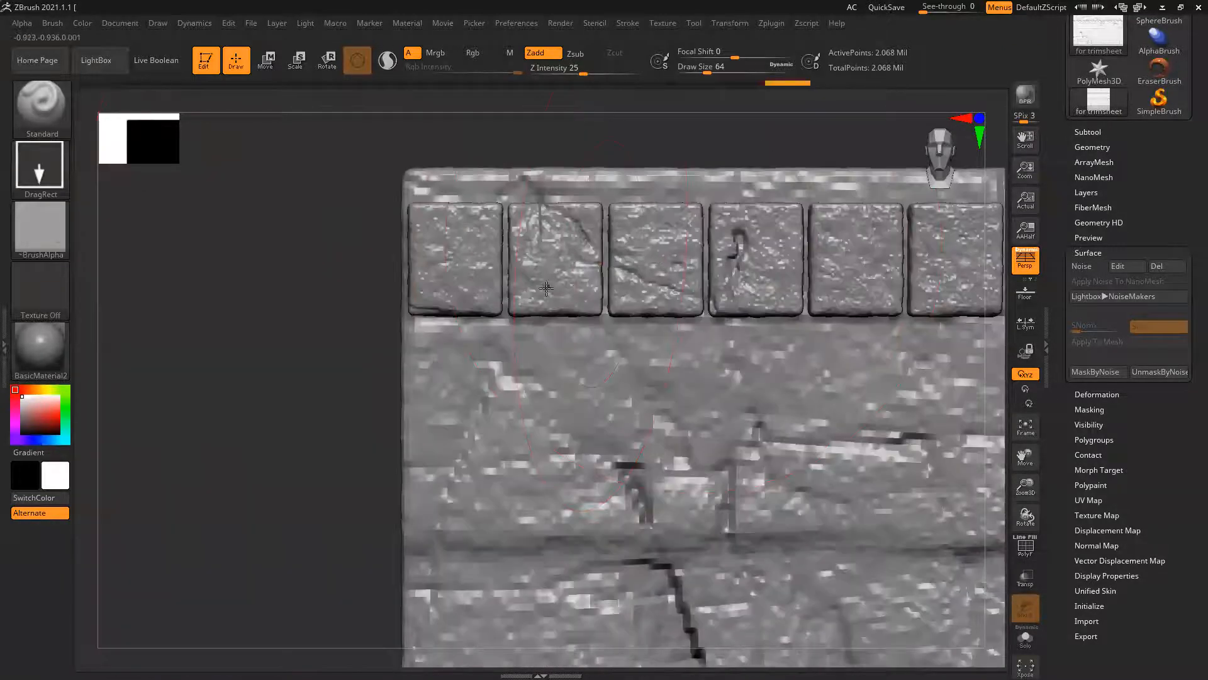
{"action": "key", "text": "ctrl+shift+z"}
Stamp small rock details onto the remaining blocks of the top row's first group, up to the first gap
{"action": "key", "text": "ctrl+shift+z"}
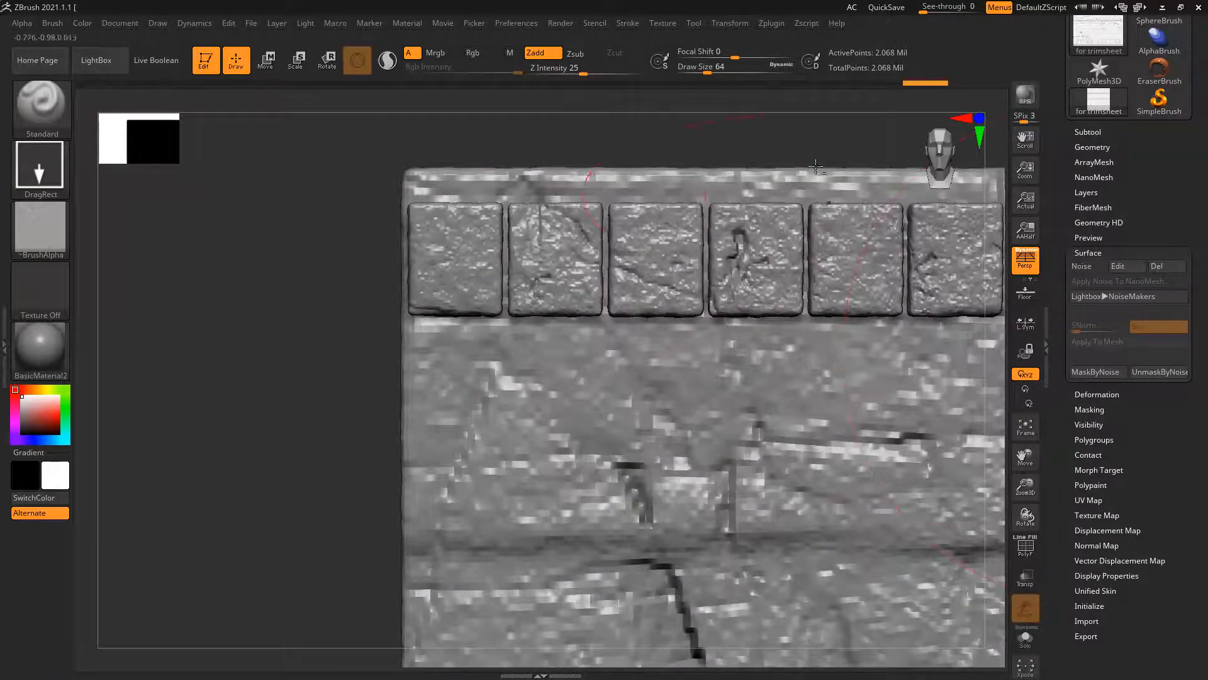
{"action": "left_click_drag", "start_coordinate": [757, 142], "coordinate": [167, 265], "text": "alt"}
{"action": "key", "text": "ctrl+shift+z"}
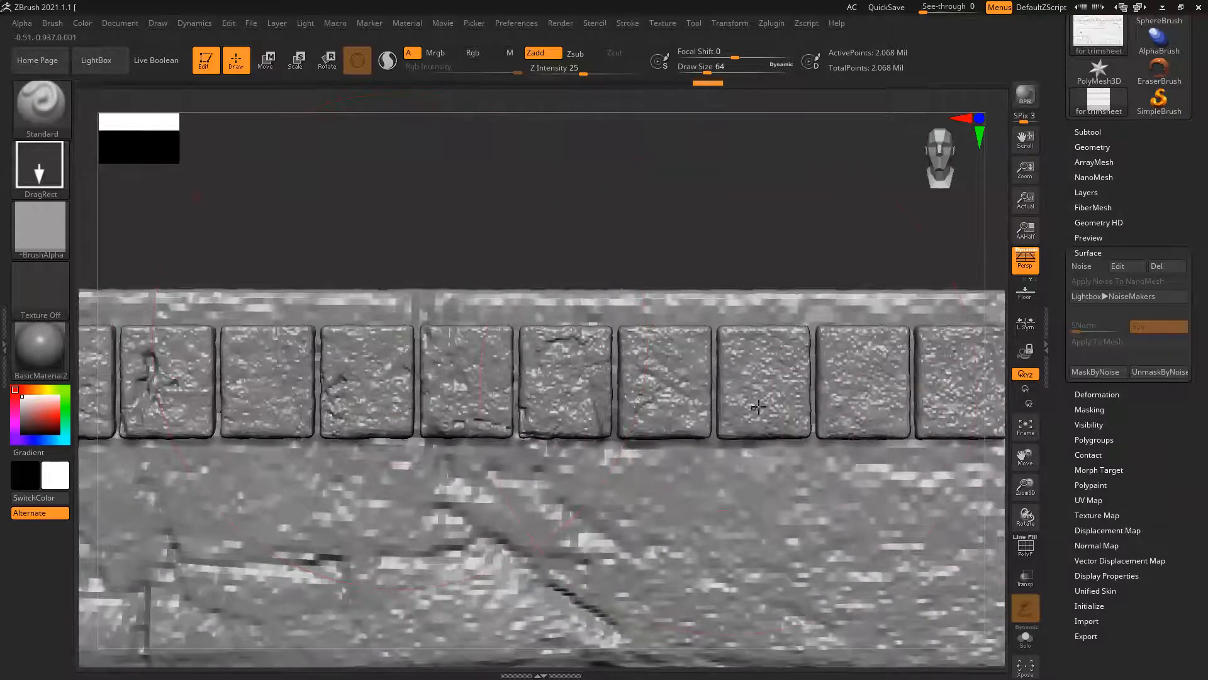
{"action": "key", "text": "ctrl+shift+z"}
{"action": "key", "text": "ctrl+shift+z"}
{"action": "key", "text": "ctrl+shift+z"}
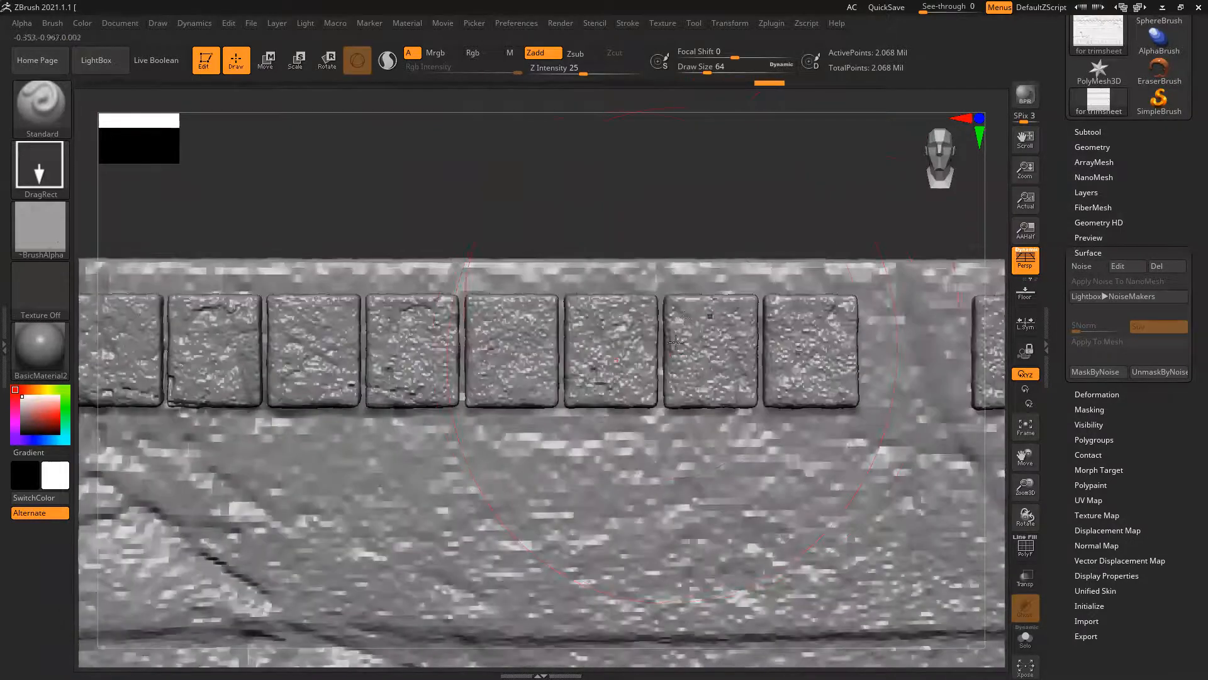
Stamp fine rock texture onto the top row's second group of blocks, between the first and second gaps
{"action": "key", "text": "ctrl+shift+z"}
{"action": "key", "text": "ctrl+shift+z"}
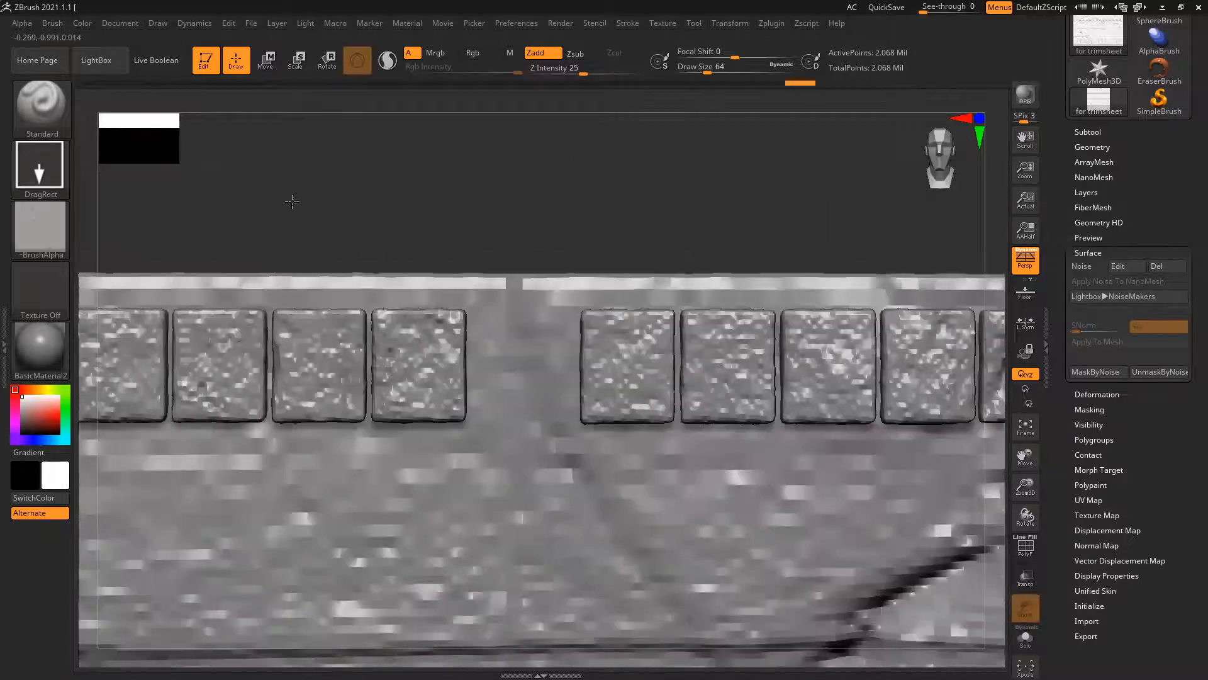
{"action": "key", "text": "ctrl+shift+z"}
{"action": "key", "text": "ctrl+shift+z"}
{"action": "key", "text": "ctrl+shift+z"}
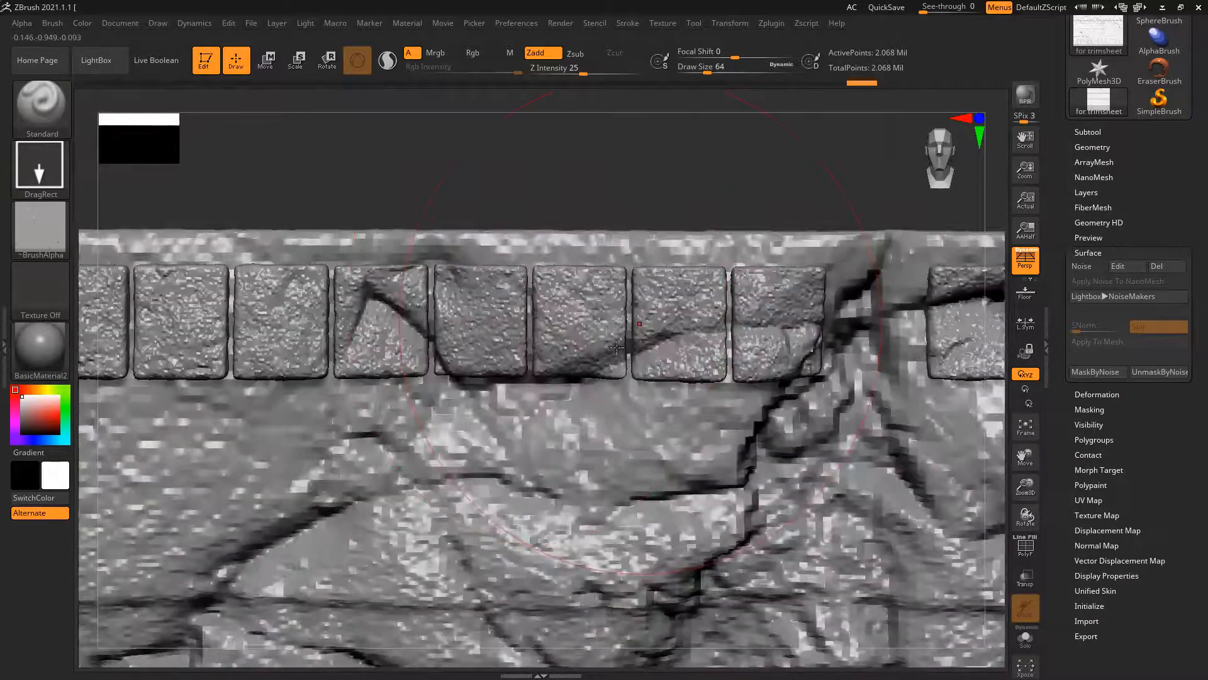
{"action": "key", "text": "ctrl+shift+z"}
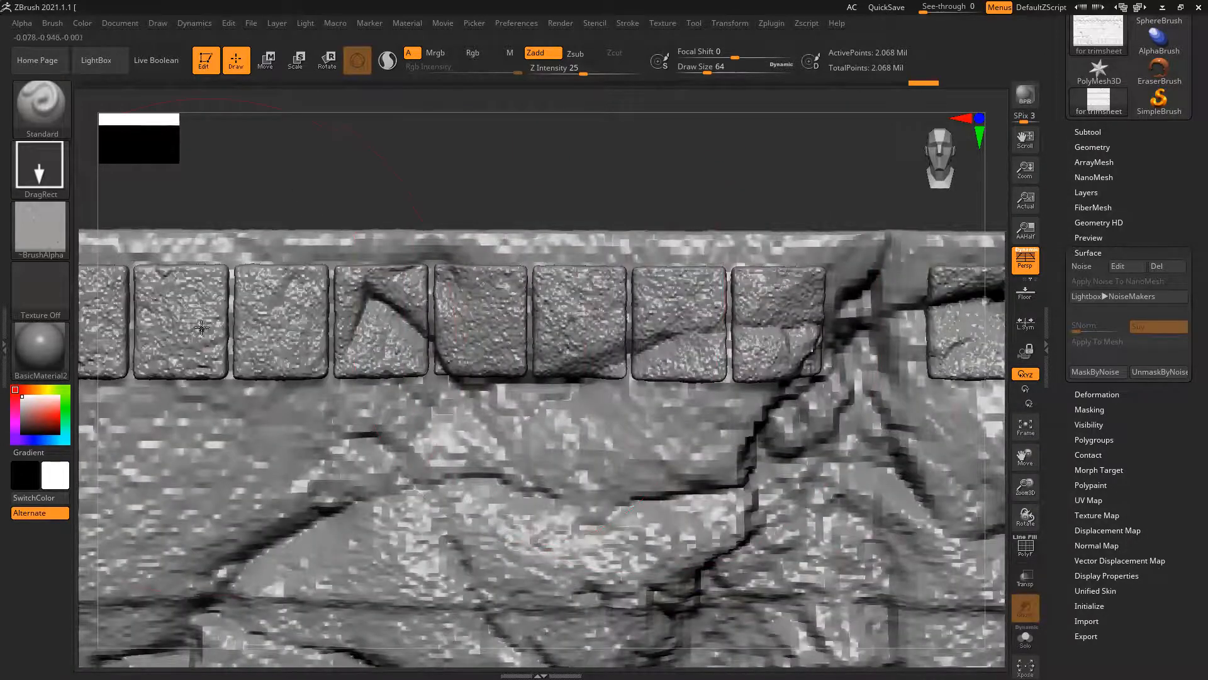
{"action": "key", "text": "ctrl+z"}
Stamp fine rock details onto the top row's short three-block group and the last group of blocks beyond it
{"action": "key", "text": "ctrl+shift+z"}
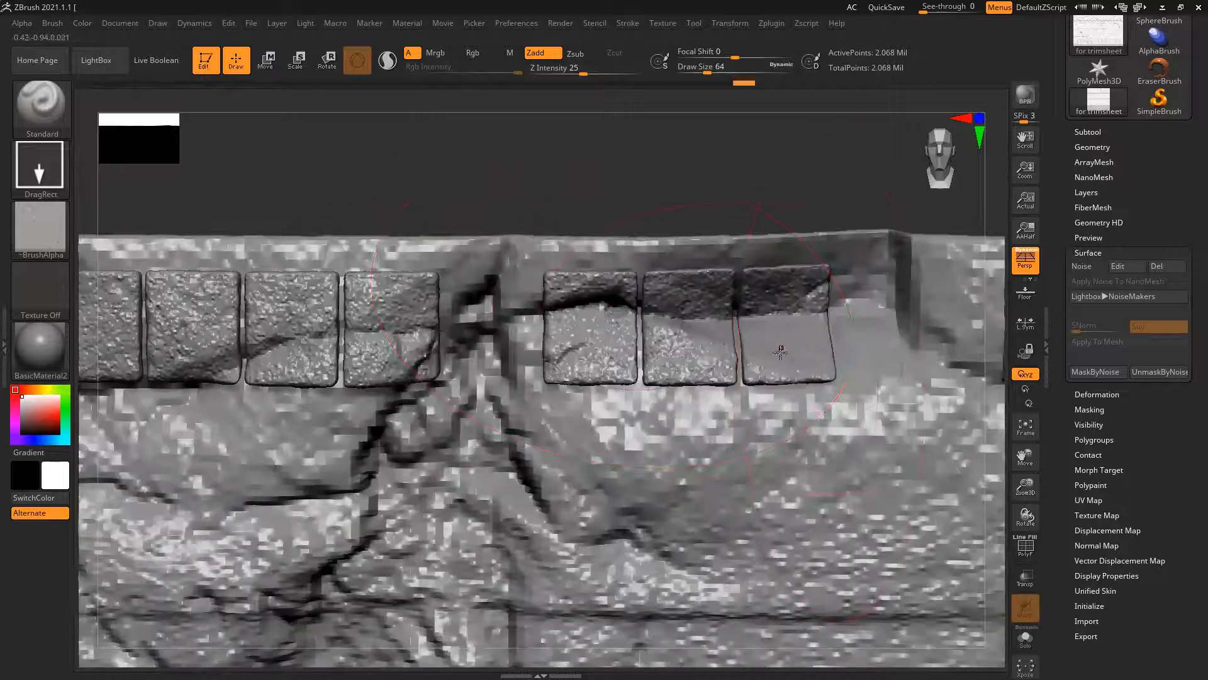
{"action": "key", "text": "ctrl+shift+z"}
{"action": "key", "text": "ctrl+shift+z"}
{"action": "key", "text": "ctrl+shift+z"}
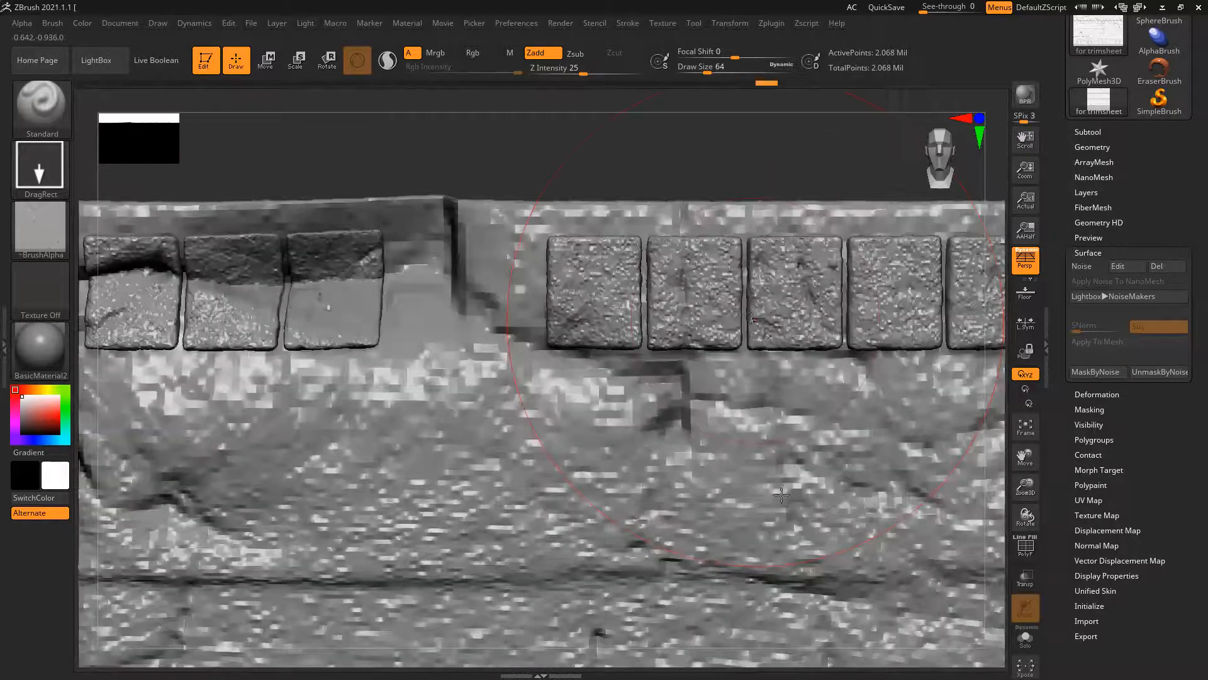
{"action": "key", "text": "ctrl+shift+z"}
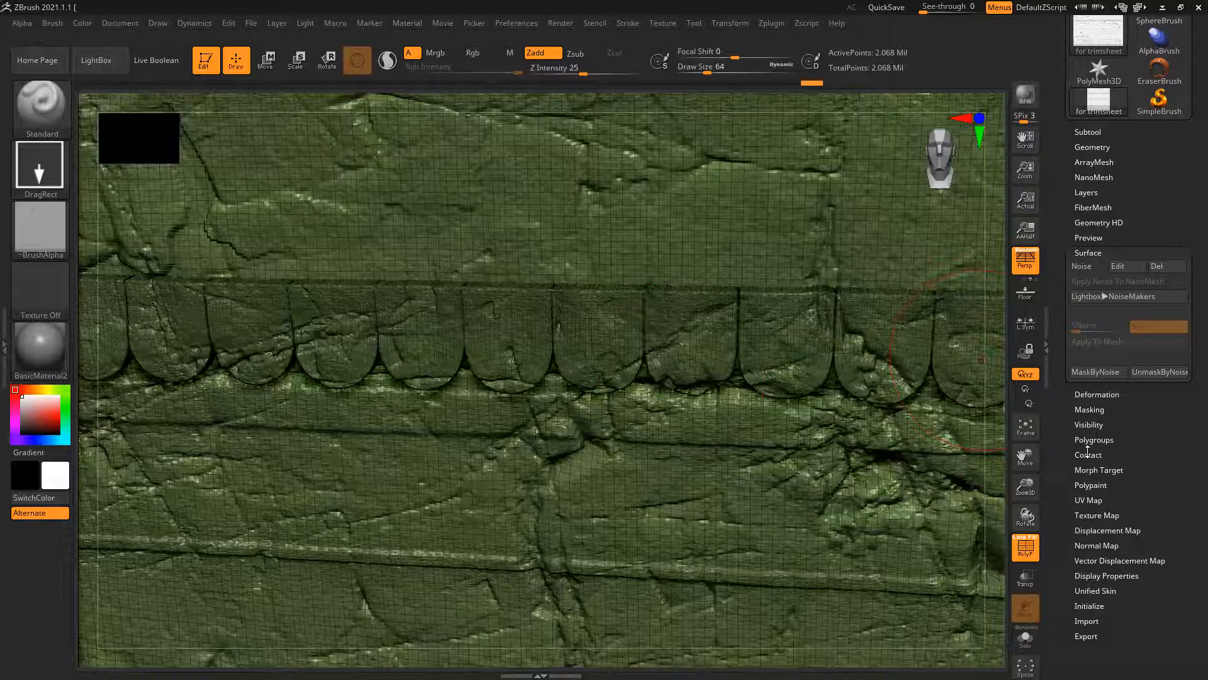
Regenerate the trimsheet's polygroups by topology continuity with Auto Groups and frame the whole mesh
{"action": "left_click", "coordinate": [1102, 438]}
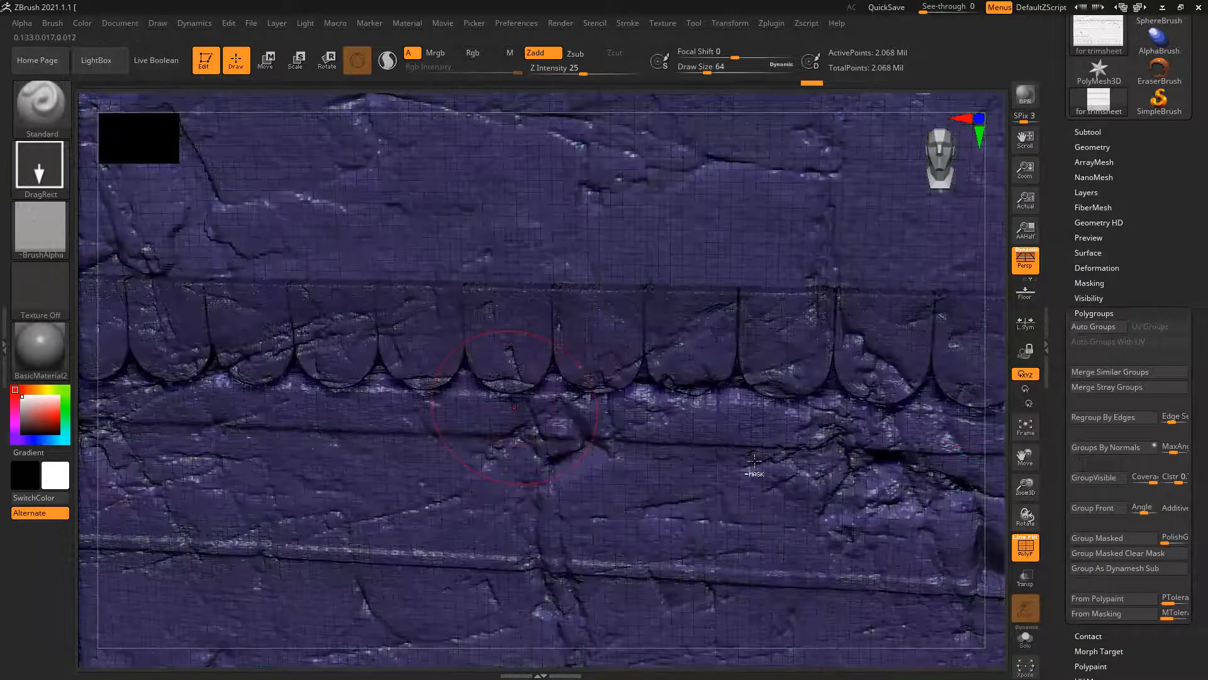
{"action": "right_click_drag", "start_coordinate": [754, 464], "coordinate": [426, 424], "text": "ctrl"}
{"action": "right_click_drag", "start_coordinate": [869, 502], "coordinate": [852, 423], "text": "alt"}
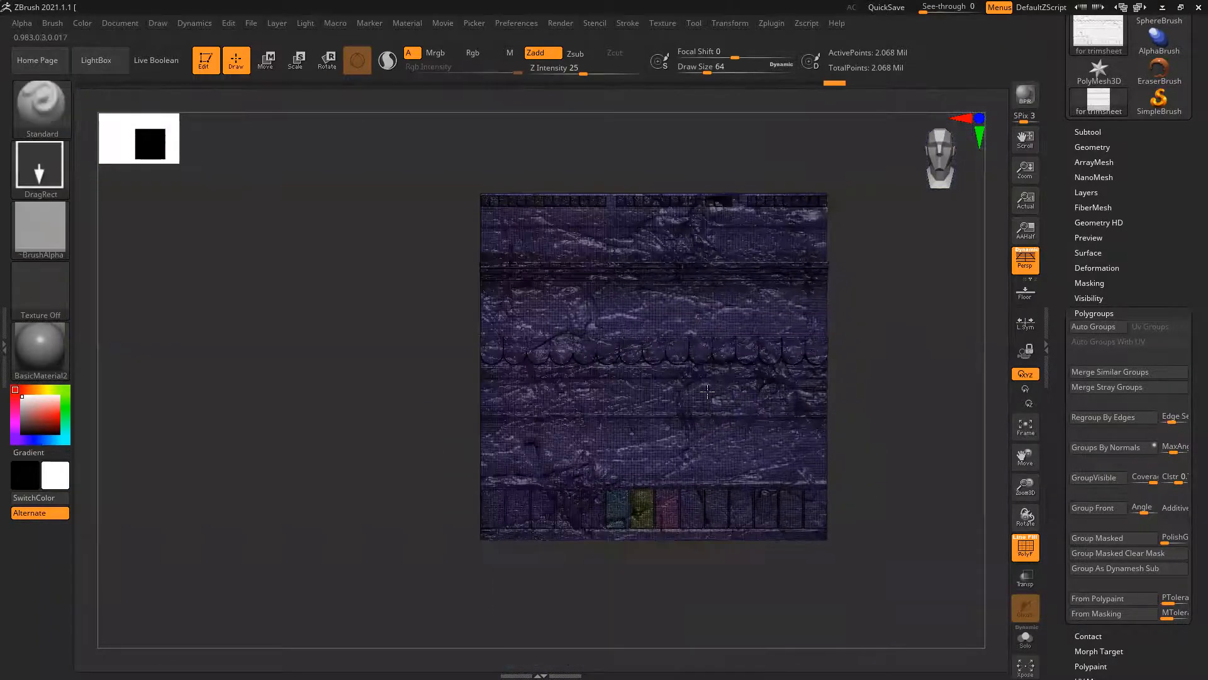
Check the grouping by isolating the main polygroup, inverting visibility to the separate blocks and showing the full mesh
{"action": "right_click_drag", "start_coordinate": [680, 396], "coordinate": [733, 455], "text": "ctrl"}
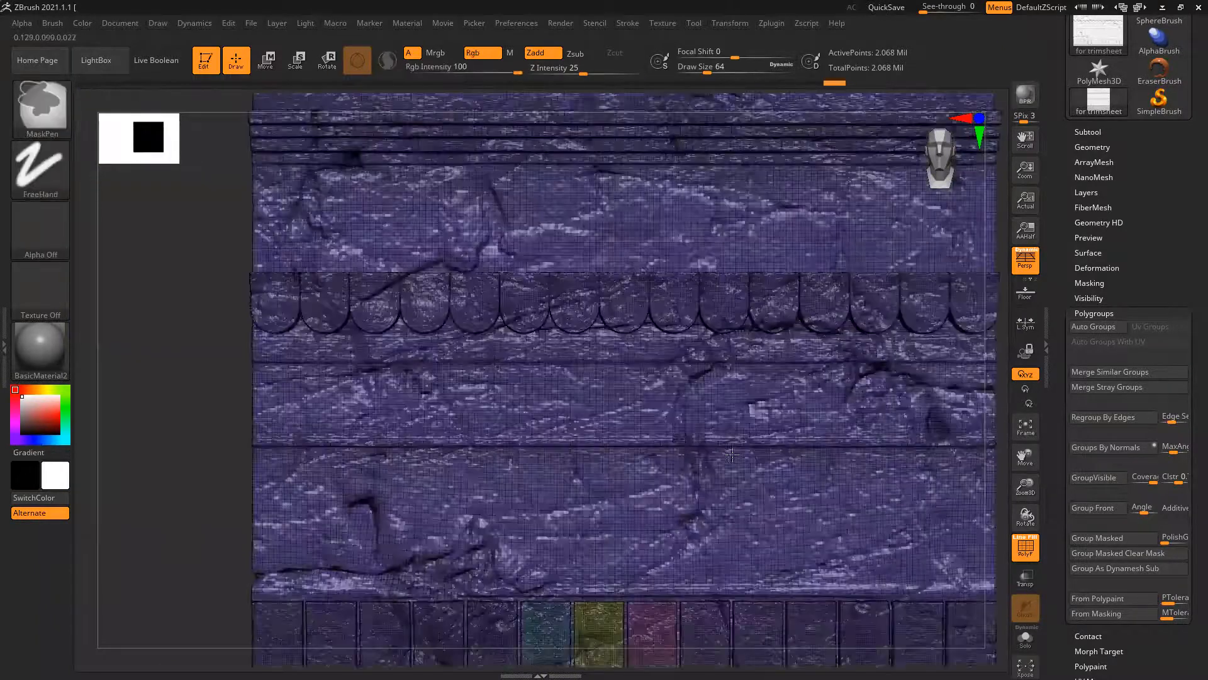
{"action": "left_click", "coordinate": [630, 438], "text": "ctrl+shift"}
{"action": "right_click_drag", "start_coordinate": [630, 438], "coordinate": [702, 451], "text": "ctrl"}
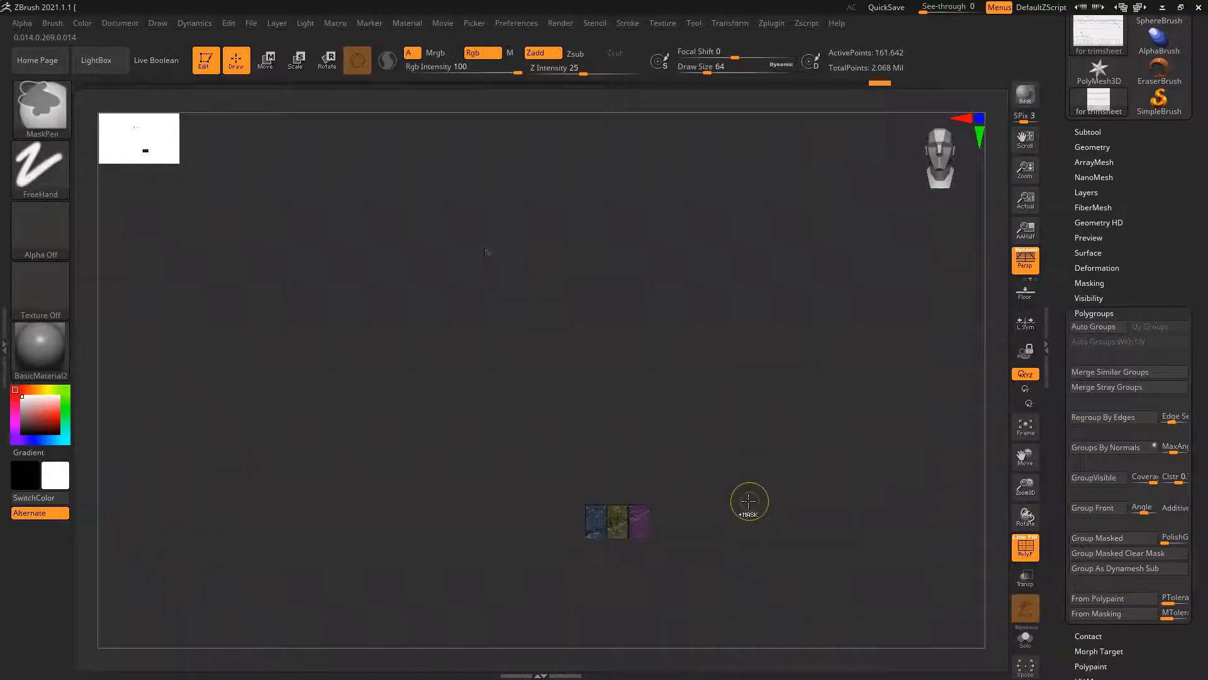
{"action": "left_click", "coordinate": [915, 550], "text": "ctrl+shift"}
{"action": "left_click", "coordinate": [913, 550], "text": "ctrl+shift"}
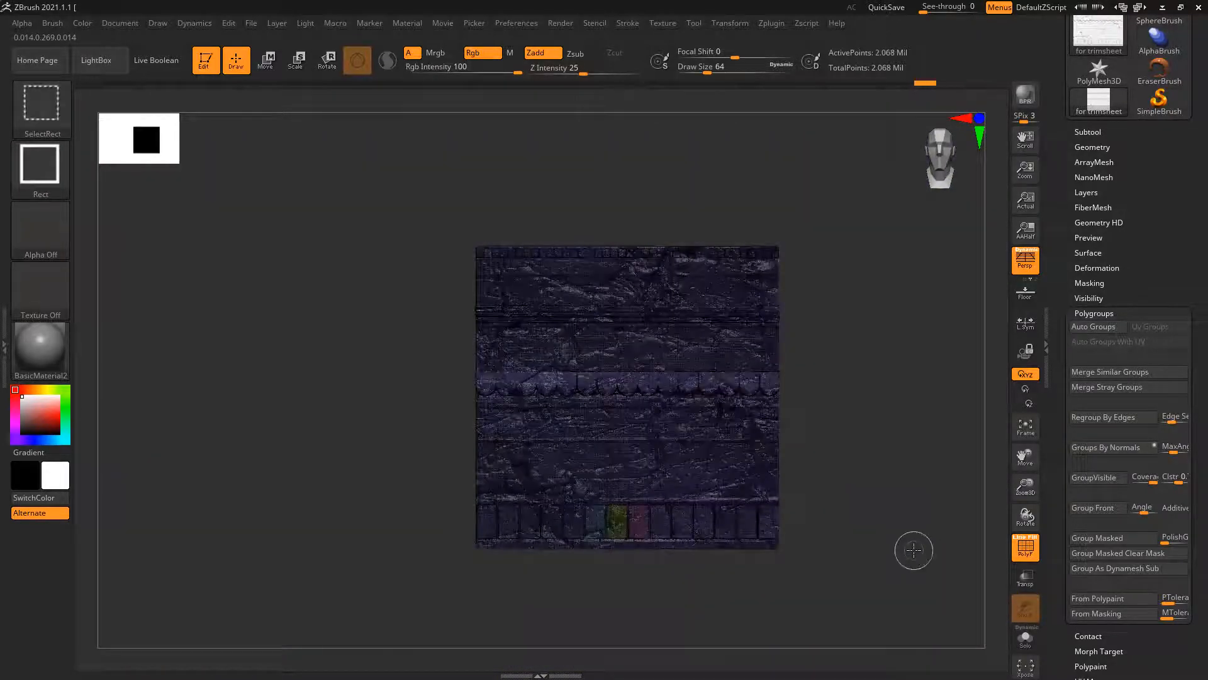
Inspect the scalloped row from the front and side, and regroup the isolated main mesh with Auto Groups
{"action": "right_click_drag", "start_coordinate": [542, 402], "coordinate": [689, 471], "text": "ctrl"}
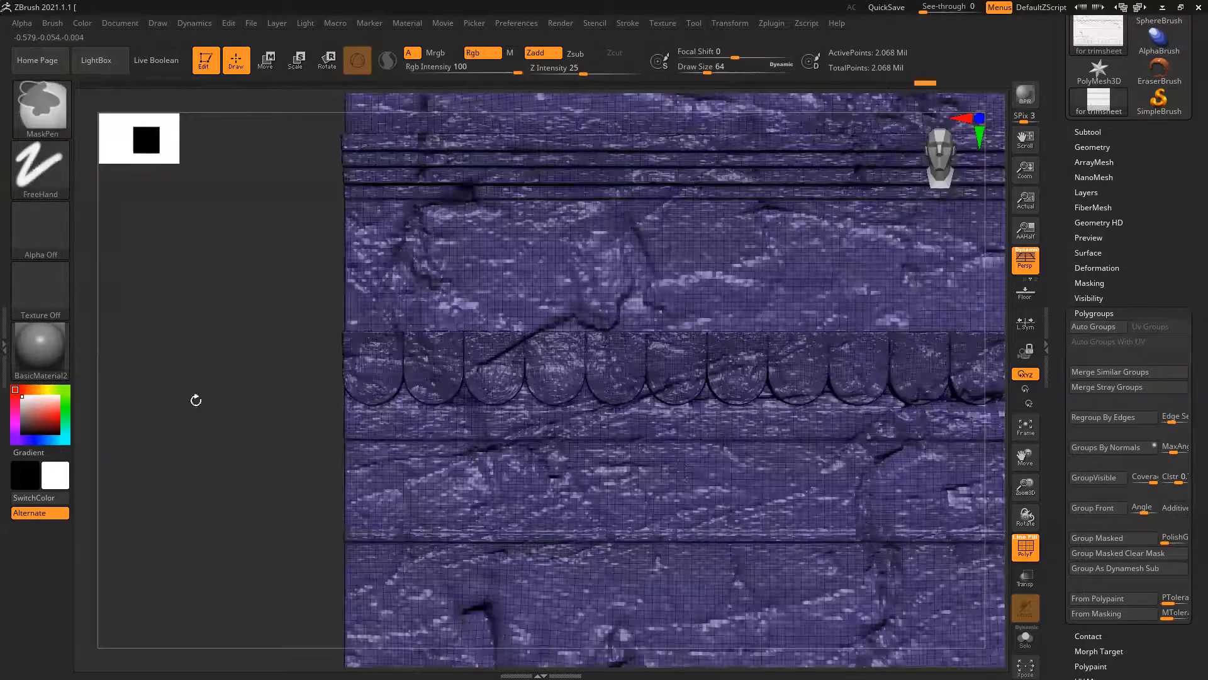
{"action": "mouse_move", "coordinate": [245, 402]}
{"action": "left_mouse_down"}
{"action": "mouse_move", "coordinate": [283, 405]}
{"action": "mouse_move", "coordinate": [272, 403]}
{"action": "left_mouse_up"}
{"action": "mouse_move", "coordinate": [599, 383]}
{"action": "right_mouse_down", "text": "ctrl"}
{"action": "mouse_move", "coordinate": [753, 451]}
{"action": "mouse_move", "coordinate": [830, 448]}
{"action": "right_mouse_up", "text": "ctrl"}
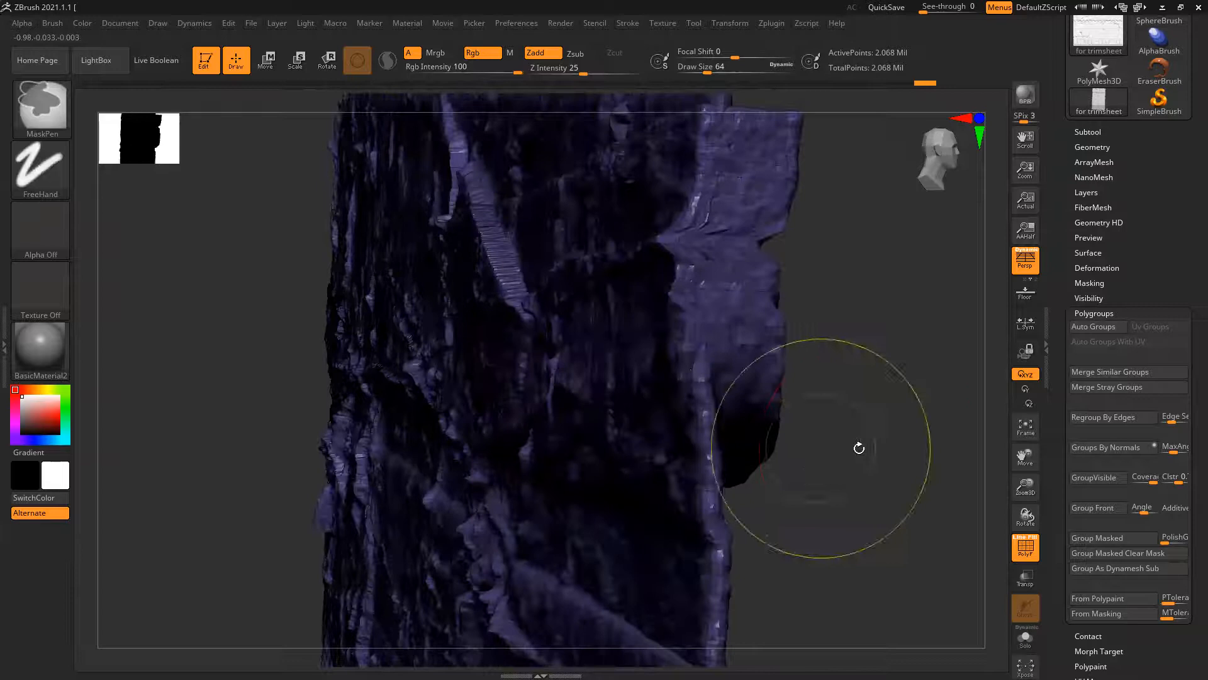
{"action": "left_click_drag", "start_coordinate": [892, 450], "coordinate": [845, 448]}
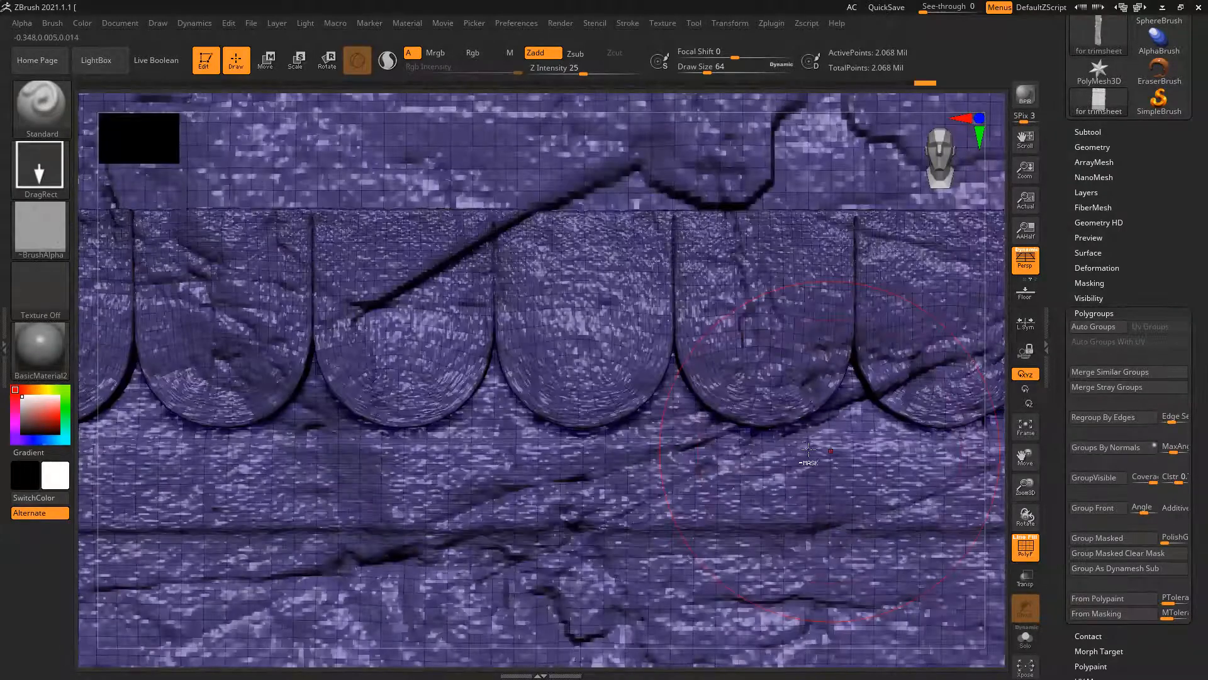
{"action": "right_click_drag", "start_coordinate": [659, 418], "coordinate": [656, 418], "text": "ctrl"}
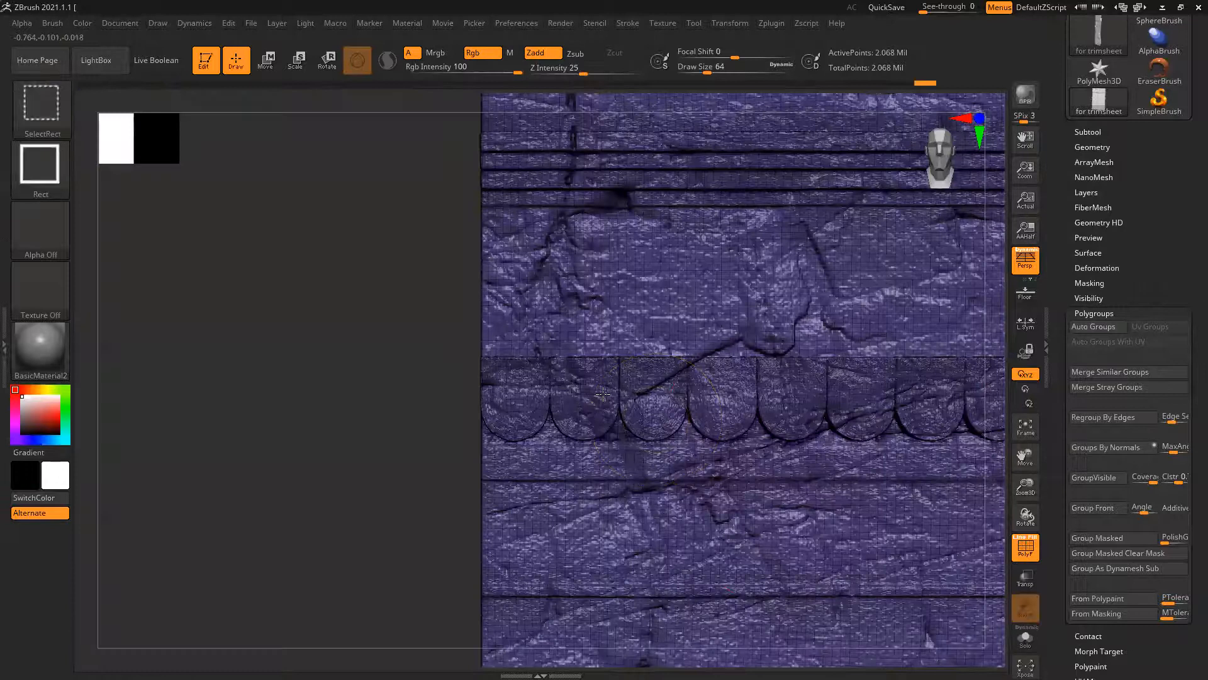
{"action": "left_click", "coordinate": [1106, 329]}
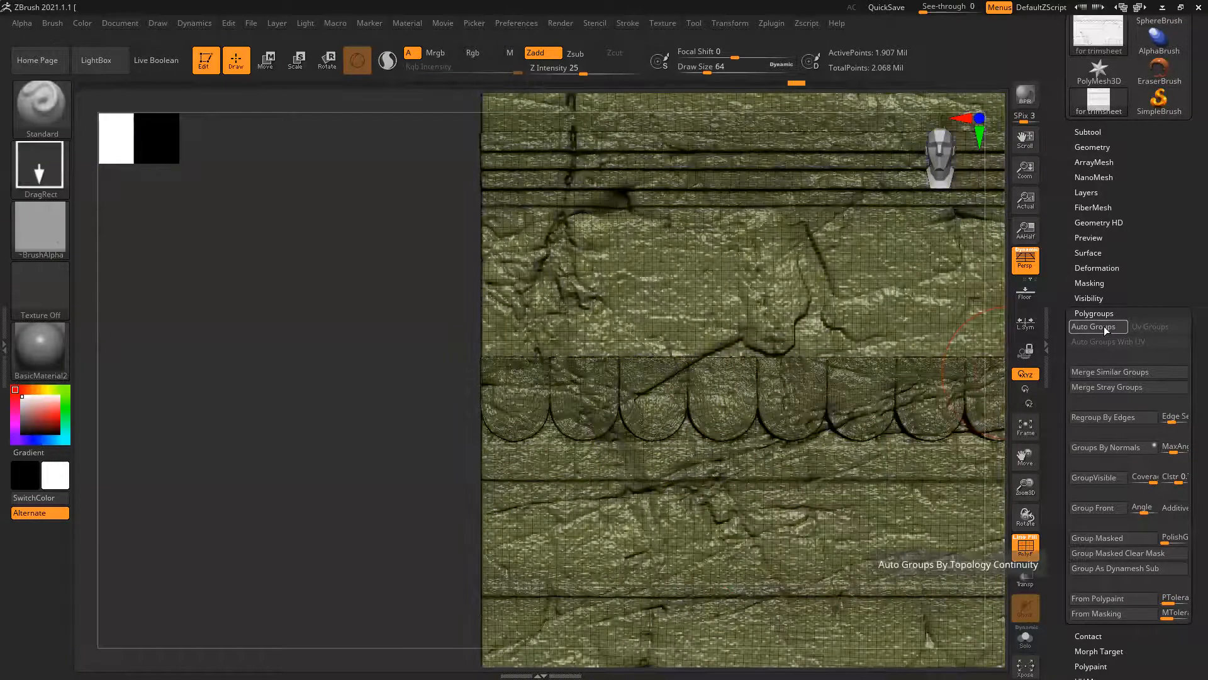
{"action": "left_click", "coordinate": [1106, 329]}
Examine the isolated main polygroup for blocks missing from the bottom row, and show the full mesh
{"action": "right_click_drag", "start_coordinate": [584, 415], "coordinate": [331, 371], "text": "ctrl"}
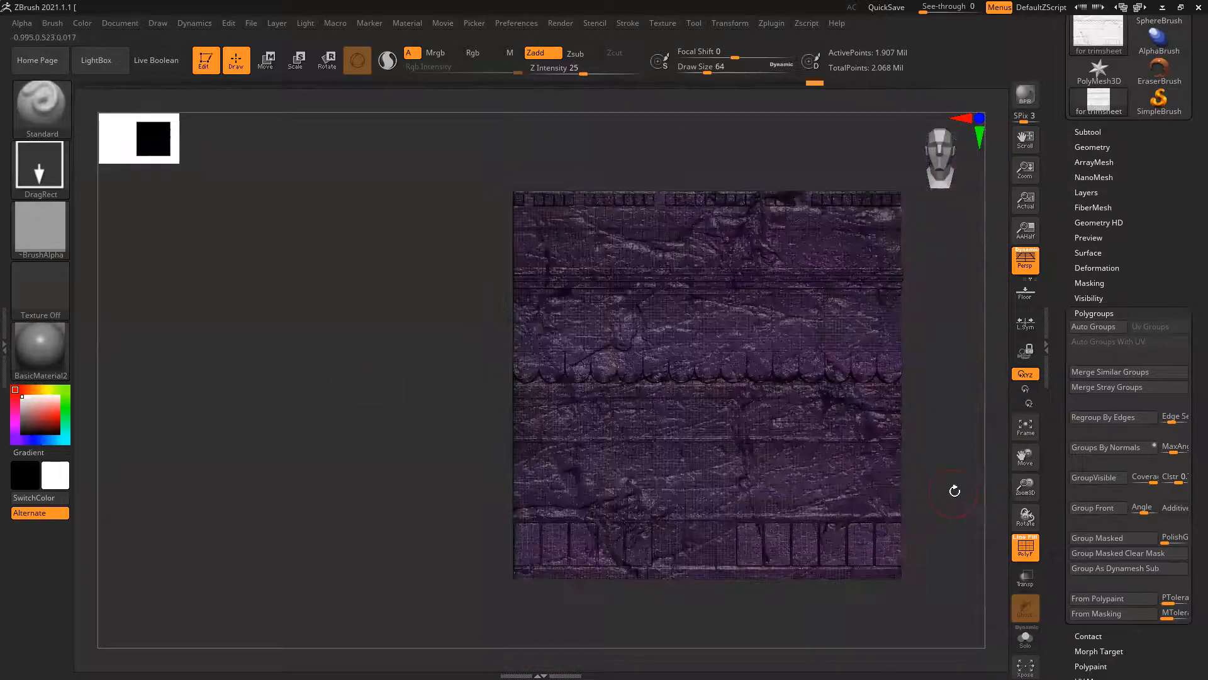
{"action": "left_click_drag", "start_coordinate": [955, 491], "coordinate": [942, 490]}
{"action": "mouse_move", "coordinate": [874, 449]}
{"action": "right_mouse_down", "text": "alt"}
{"action": "mouse_move", "coordinate": [798, 402]}
{"action": "mouse_move", "coordinate": [766, 363]}
{"action": "right_mouse_up", "text": "alt"}
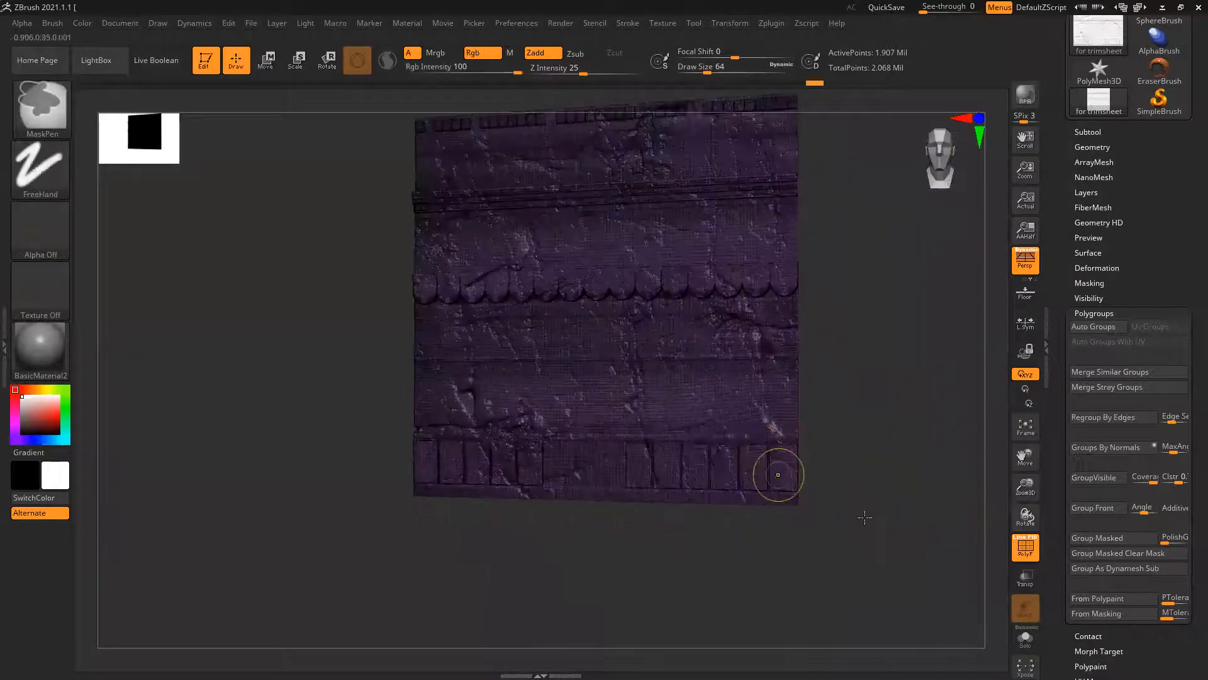
{"action": "right_click_drag", "start_coordinate": [777, 475], "coordinate": [864, 515], "text": "ctrl"}
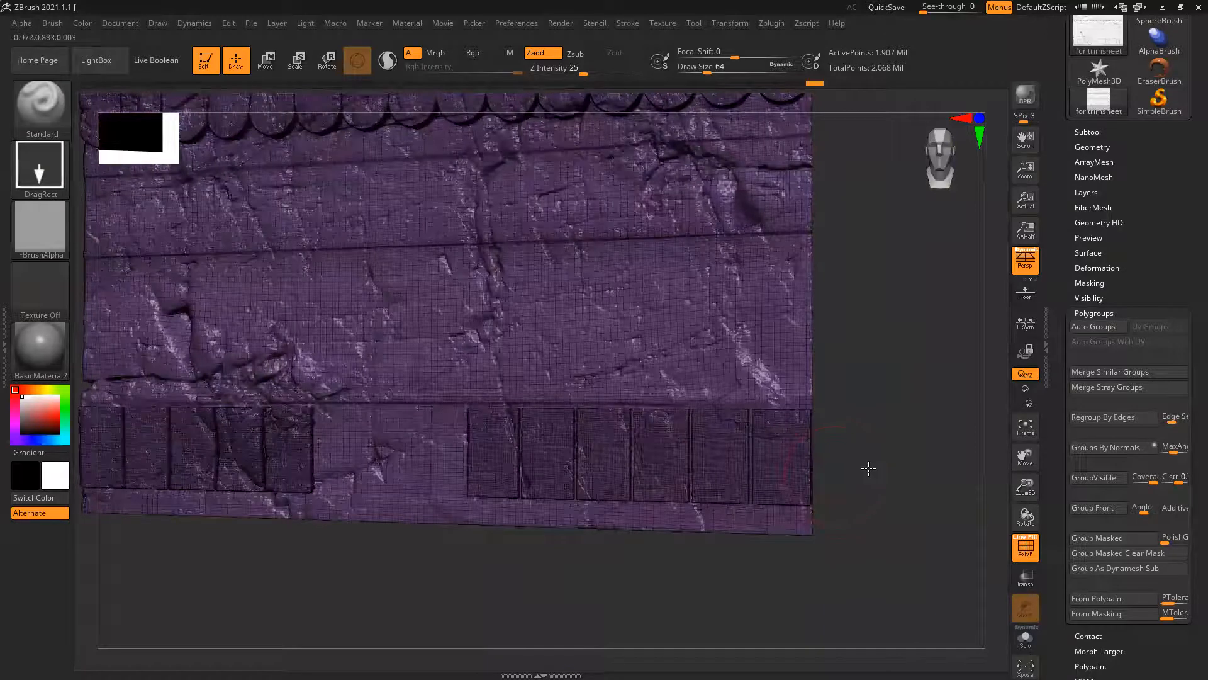
{"action": "right_click_drag", "start_coordinate": [869, 468], "coordinate": [871, 464], "text": "shift"}
{"action": "left_click", "coordinate": [881, 434], "text": "ctrl+shift"}
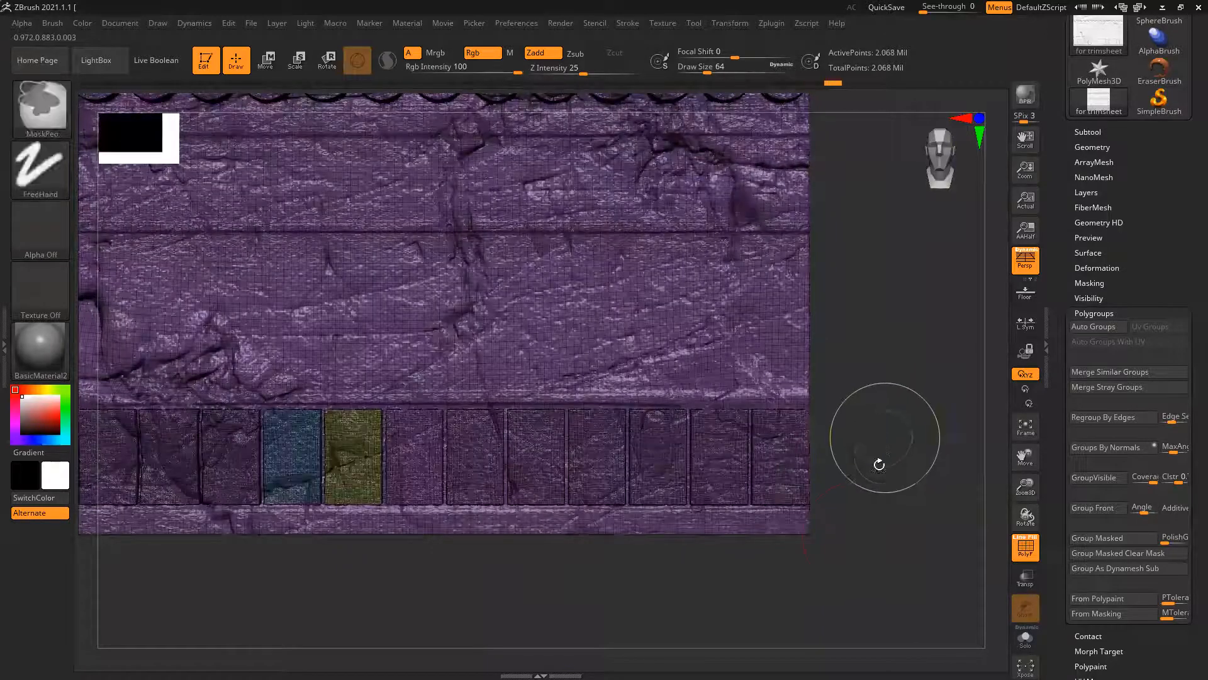
Turn off the polygroup wireframe display and apply ClayPolish to the whole trimsheet
{"action": "right_click_drag", "start_coordinate": [528, 586], "coordinate": [735, 578], "text": "alt"}
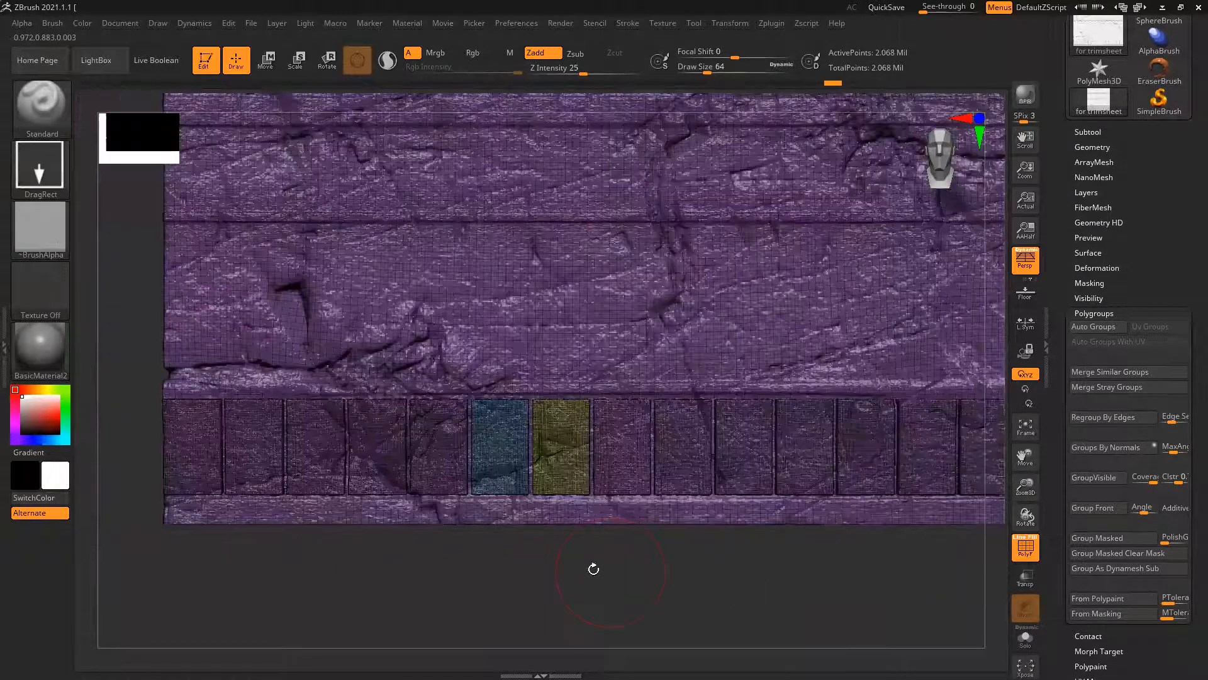
{"action": "right_click_drag", "start_coordinate": [620, 571], "coordinate": [676, 372]}
{"action": "key", "text": "shift+f"}
{"action": "right_click_drag", "start_coordinate": [676, 373], "coordinate": [528, 615], "text": "alt"}
{"action": "left_click", "coordinate": [1087, 148]}
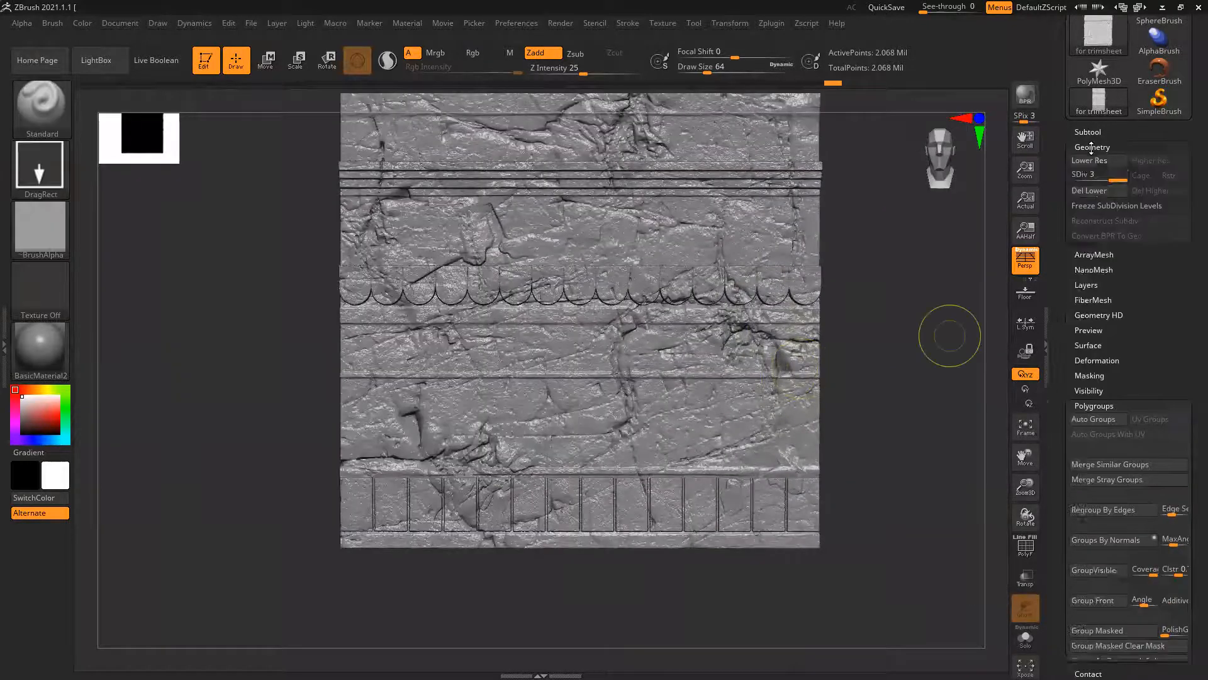
{"action": "left_click", "coordinate": [1092, 344]}
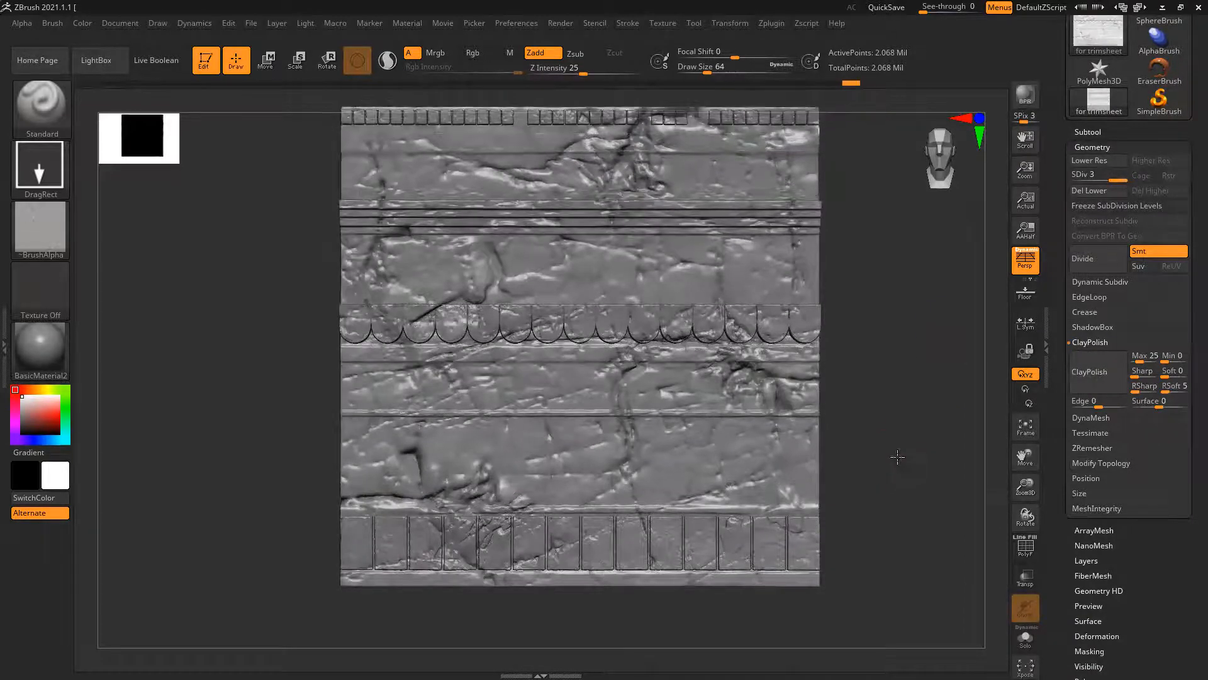
Stamp small rock details onto the middle scallops of the scalloped row, undoing the first stamp
{"action": "left_click_drag", "start_coordinate": [899, 458], "coordinate": [499, 252]}
{"action": "left_click_drag", "start_coordinate": [871, 404], "coordinate": [931, 456], "text": "shift"}
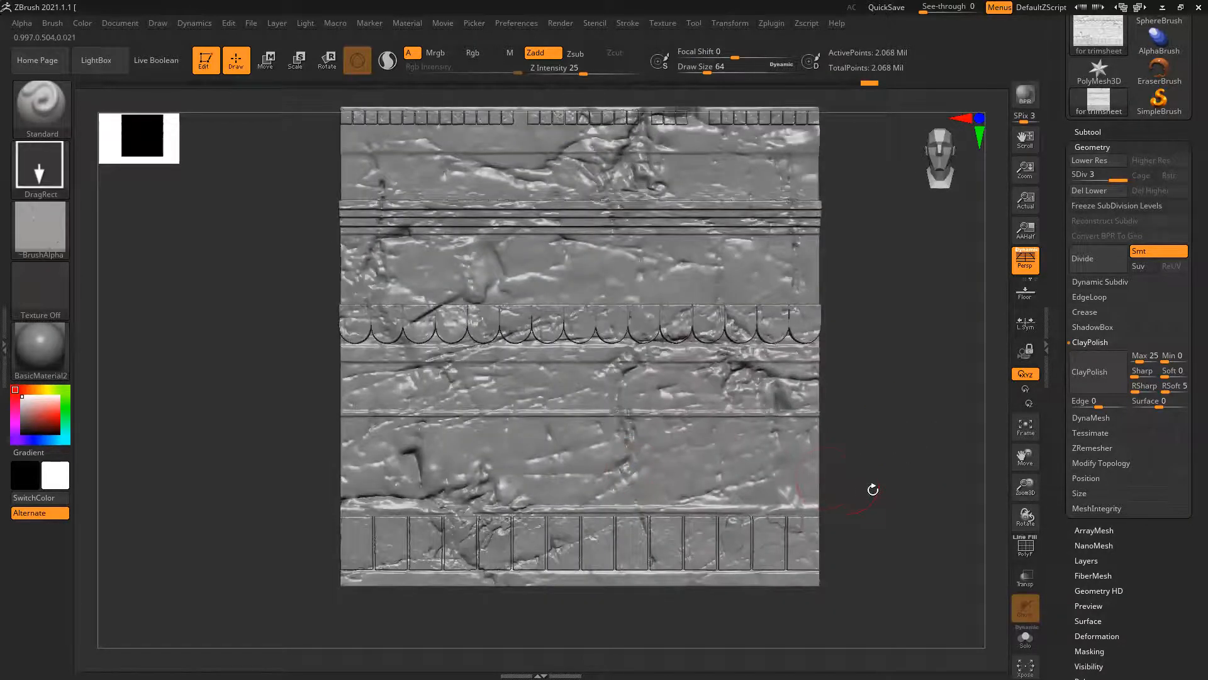
{"action": "left_click_drag", "start_coordinate": [856, 569], "coordinate": [870, 517], "text": "alt"}
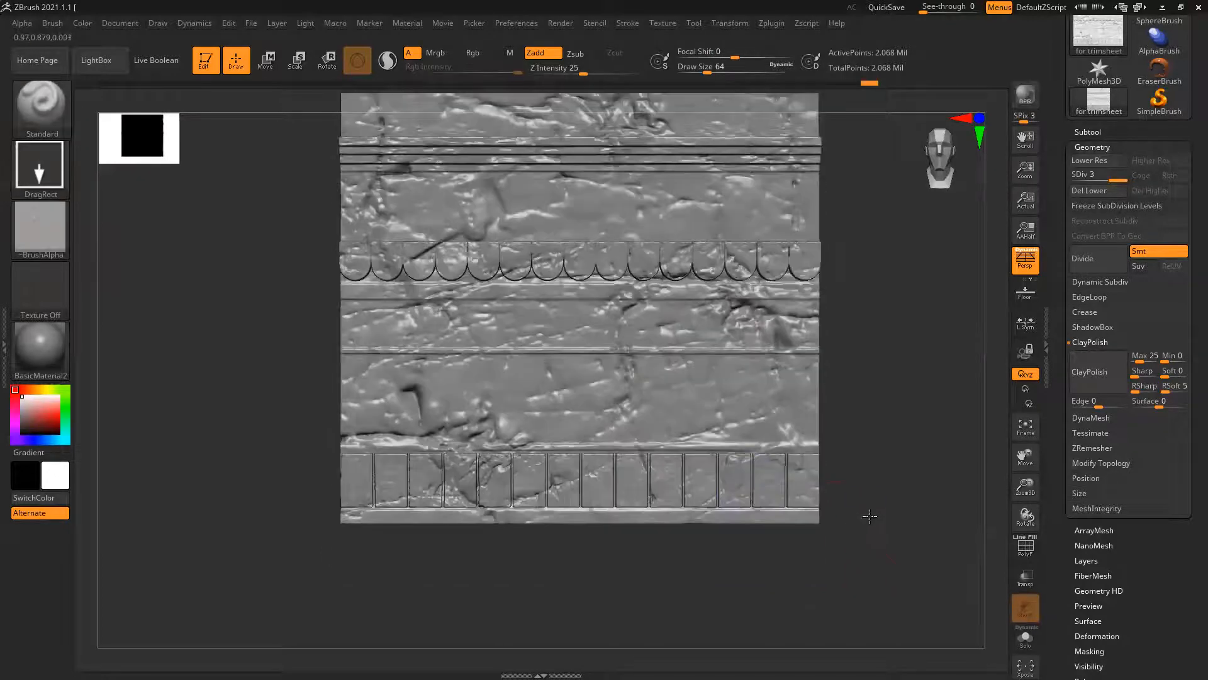
{"action": "left_click_drag", "start_coordinate": [864, 287], "coordinate": [876, 420], "text": "alt"}
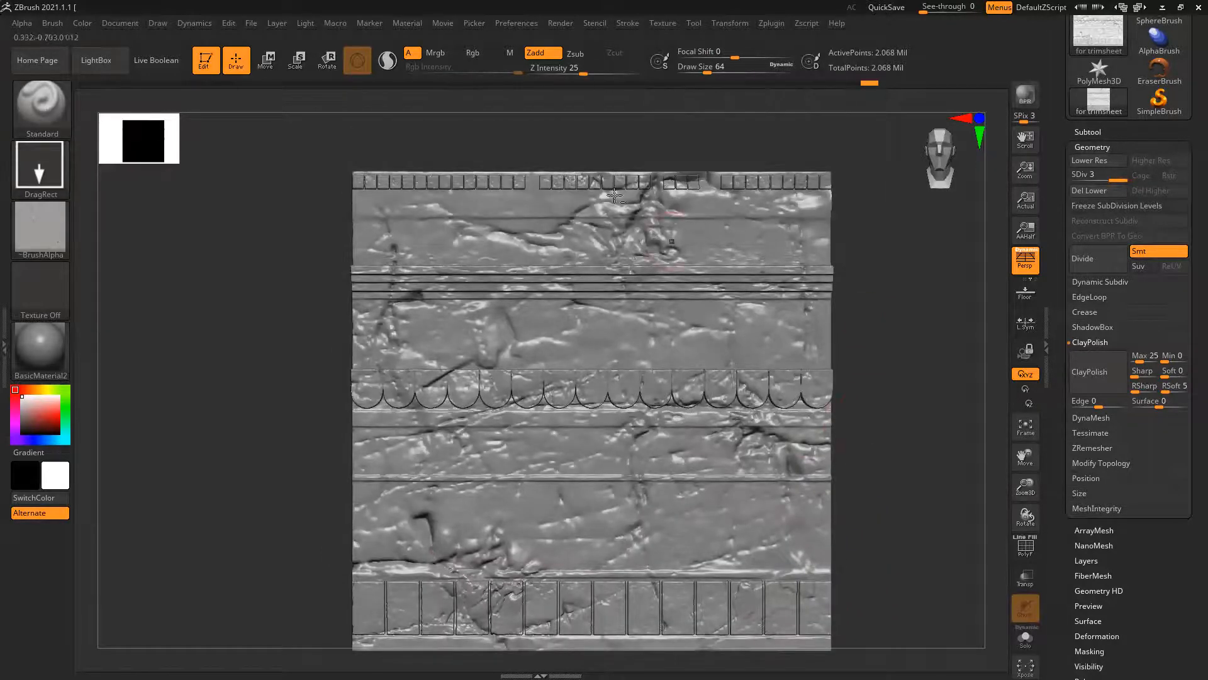
{"action": "mouse_move", "coordinate": [642, 399]}
{"action": "right_mouse_down", "text": "ctrl"}
{"action": "mouse_move", "coordinate": [756, 453]}
{"action": "mouse_move", "coordinate": [755, 472]}
{"action": "right_mouse_up", "text": "ctrl"}
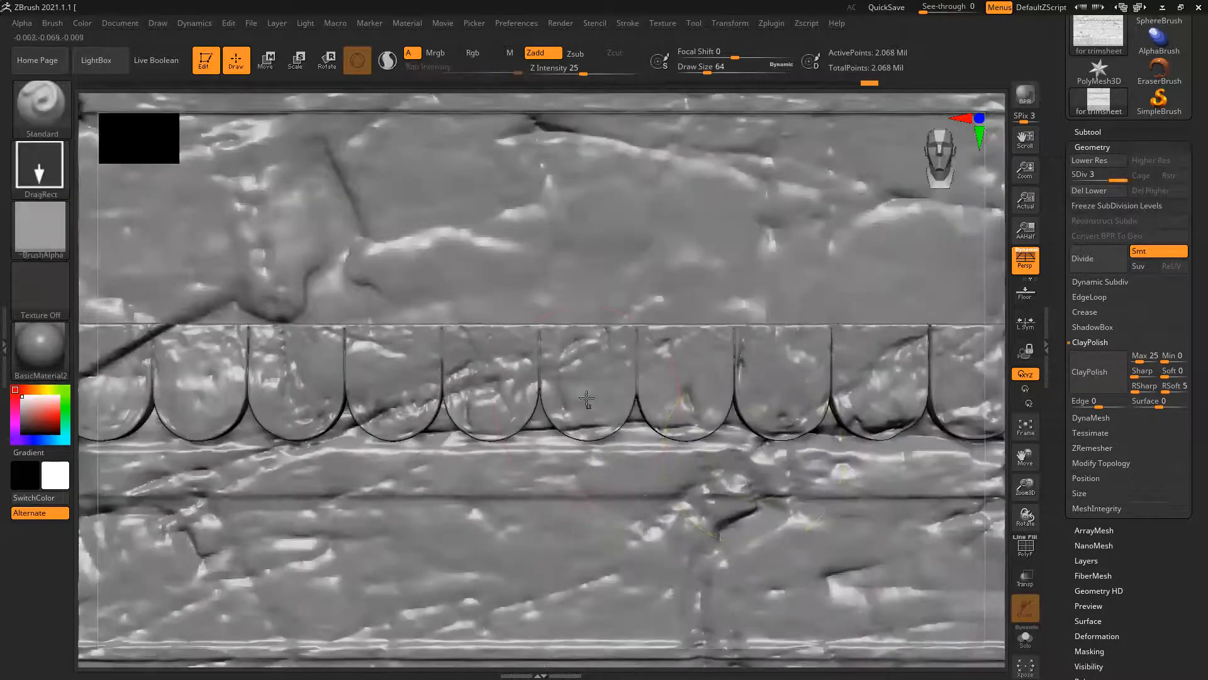
{"action": "mouse_move", "coordinate": [586, 390]}
{"action": "left_mouse_down", "text": "shift"}
{"action": "mouse_move", "coordinate": [588, 446]}
{"action": "mouse_move", "coordinate": [676, 473]}
{"action": "left_mouse_up", "text": "shift"}
{"action": "key", "text": "ctrl+z"}
{"action": "left_click_drag", "start_coordinate": [312, 370], "coordinate": [426, 376]}
{"action": "left_click_drag", "start_coordinate": [425, 376], "coordinate": [578, 390]}
{"action": "left_click_drag", "start_coordinate": [202, 373], "coordinate": [126, 369]}
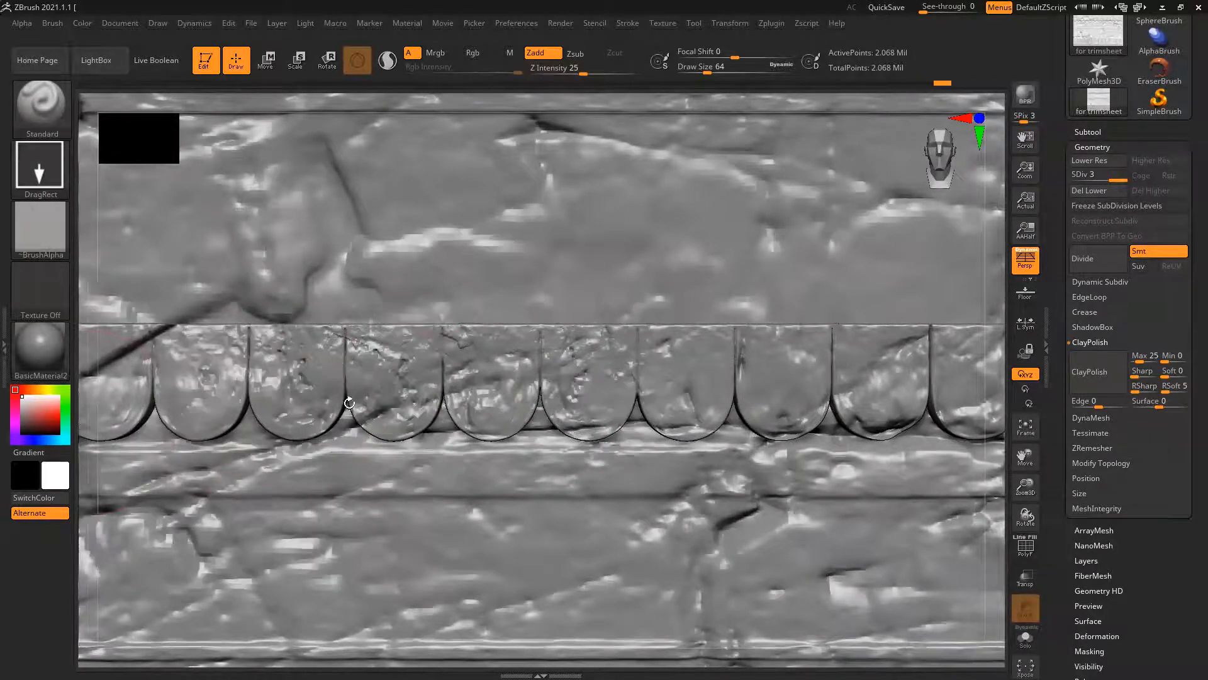
Stamp additional rock details across the neighbouring scallops to roughen more of the scalloped row
{"action": "right_click_drag", "start_coordinate": [350, 406], "coordinate": [694, 382], "text": "alt"}
{"action": "left_click_drag", "start_coordinate": [359, 352], "coordinate": [271, 513]}
{"action": "mouse_move", "coordinate": [450, 370]}
{"action": "left_mouse_down"}
{"action": "mouse_move", "coordinate": [220, 375]}
{"action": "mouse_move", "coordinate": [378, 381]}
{"action": "left_mouse_up"}
{"action": "right_click_drag", "start_coordinate": [749, 396], "coordinate": [841, 432], "text": "ctrl"}
{"action": "right_click_drag", "start_coordinate": [841, 433], "coordinate": [1010, 394], "text": "alt"}
{"action": "right_click_drag", "start_coordinate": [505, 350], "coordinate": [389, 326], "text": "ctrl"}
{"action": "right_click_drag", "start_coordinate": [882, 427], "coordinate": [959, 430], "text": "ctrl"}
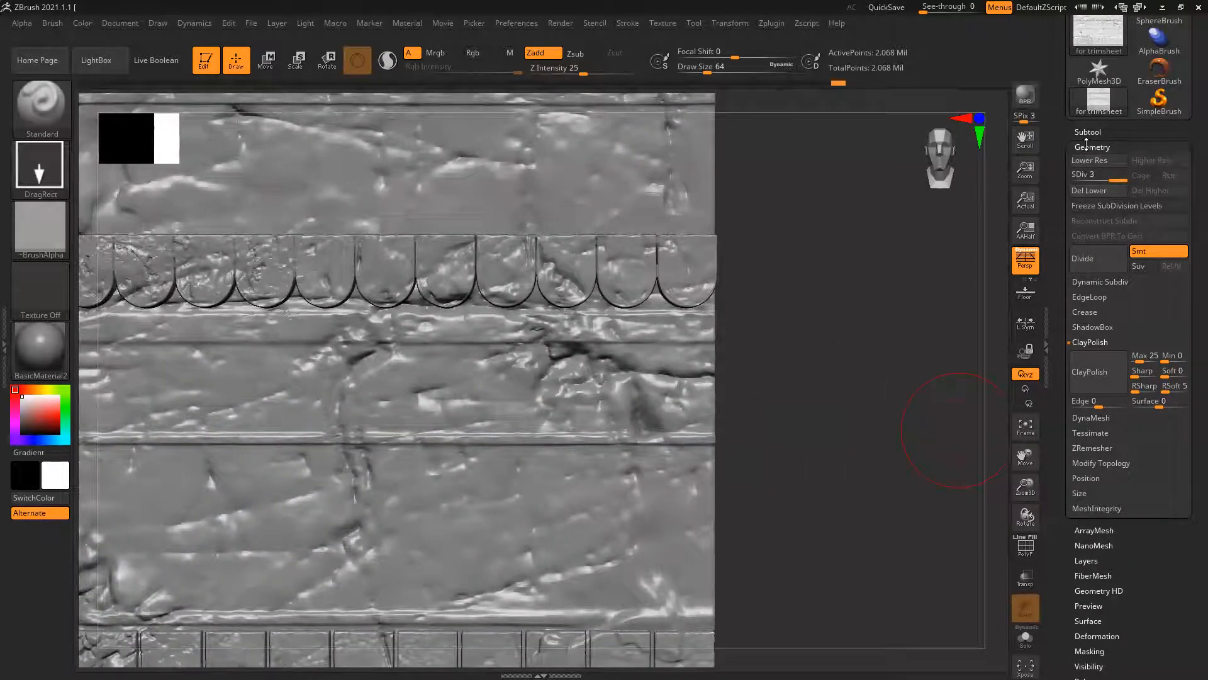
Delete the lower subdivision levels and separate the trimsheet into subtools with Split To Parts, accepting the undo warning permanently
{"action": "left_click", "coordinate": [1089, 190]}
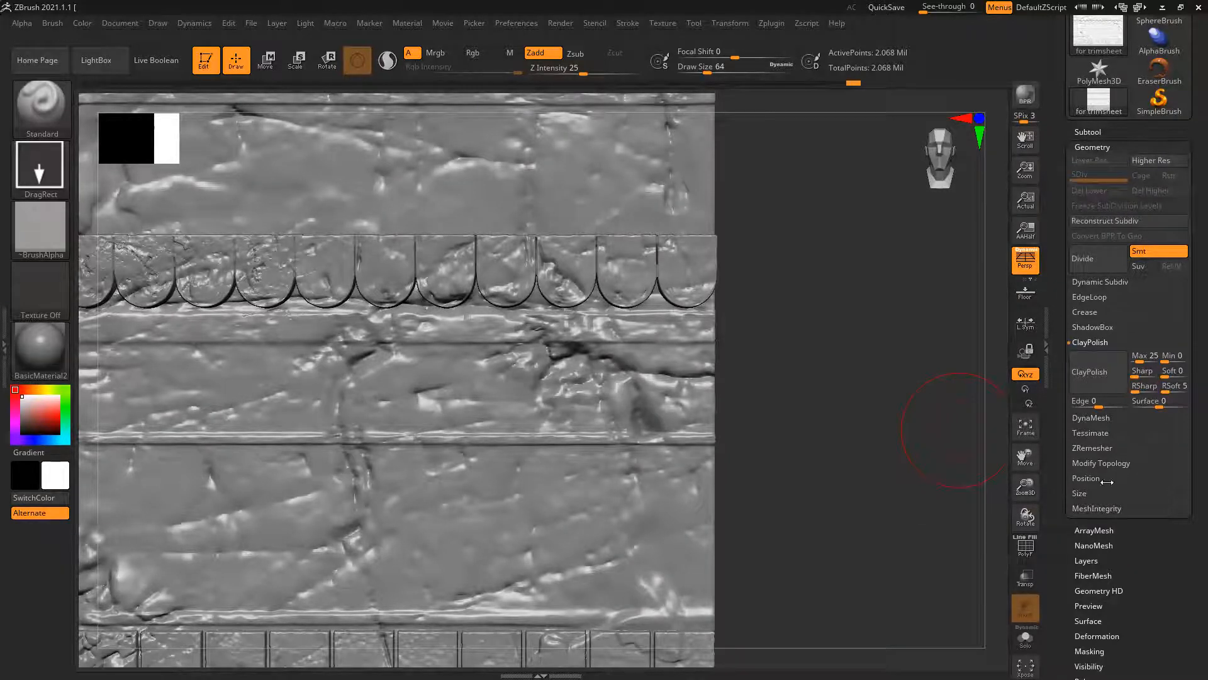
{"action": "left_click", "coordinate": [1077, 133]}
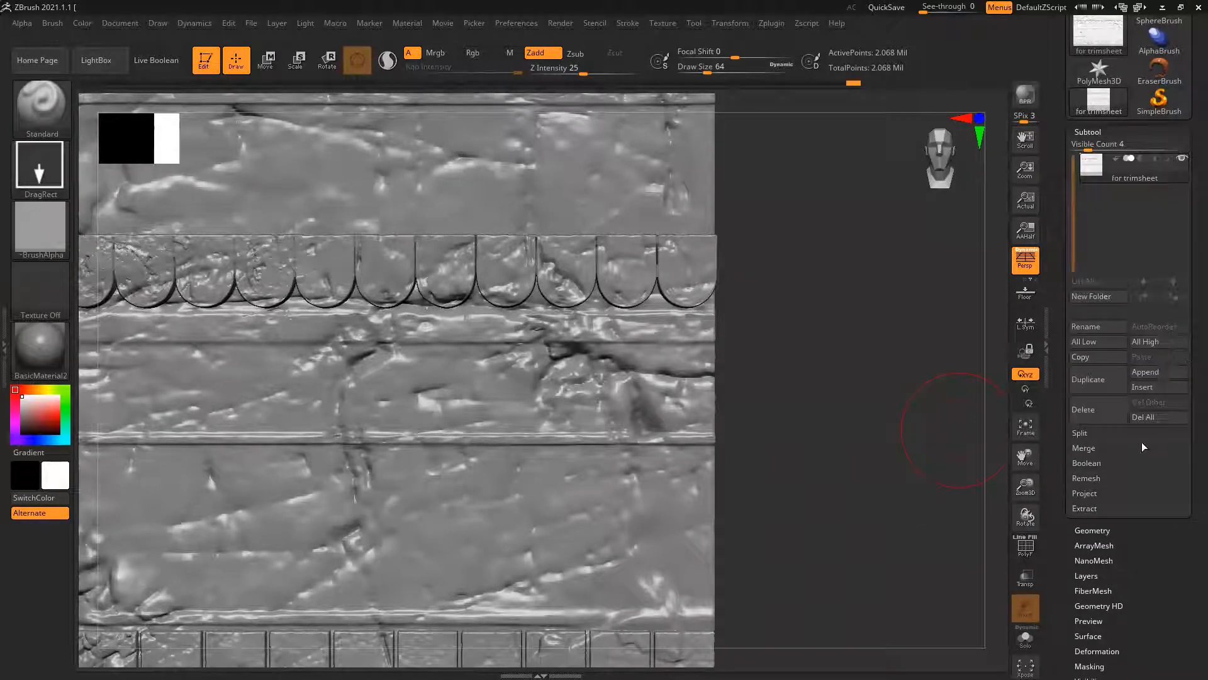
{"action": "left_click", "coordinate": [1084, 448]}
{"action": "left_click", "coordinate": [1081, 435]}
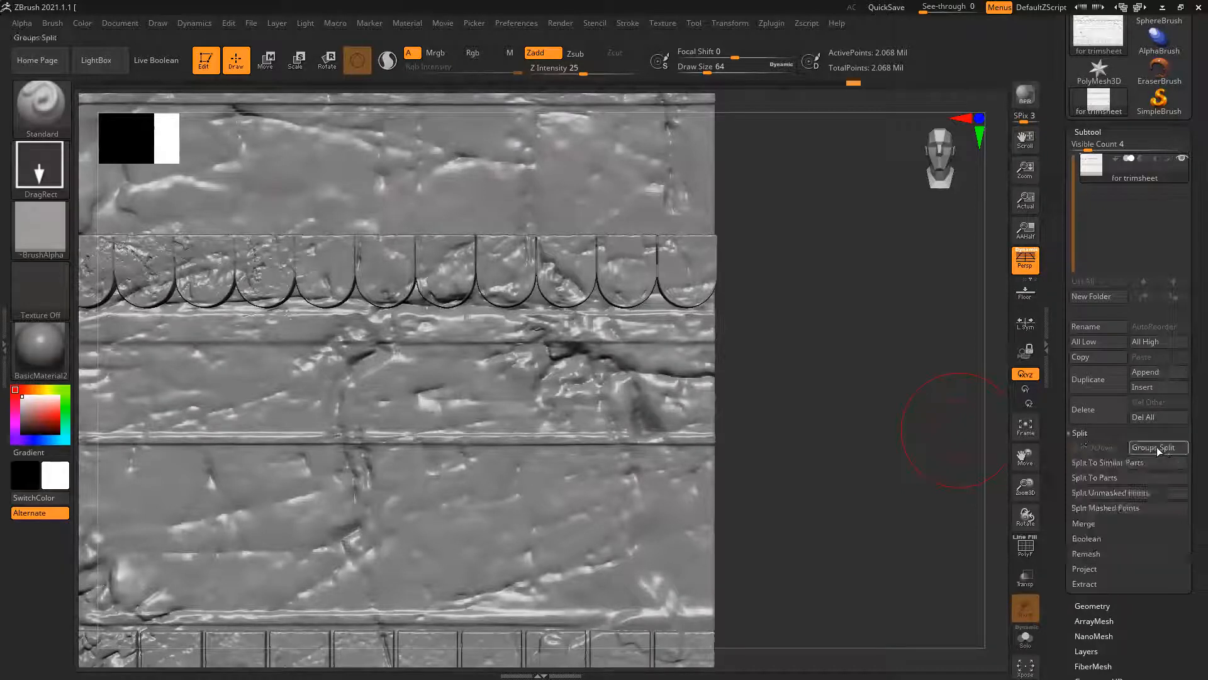
{"action": "left_click", "coordinate": [1104, 478]}
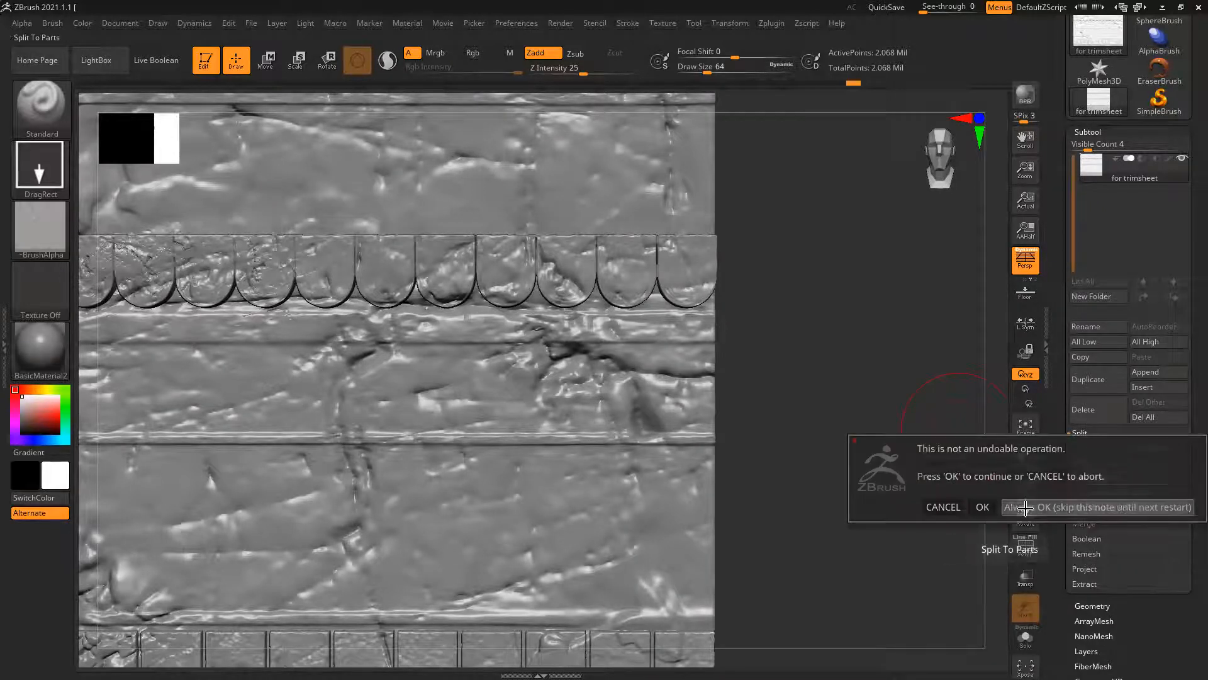
{"action": "left_click", "coordinate": [1026, 507]}
Show the polygroup wireframe and try to split subtool "for trimsheet5" again with Split To Similar Parts and Split To Parts
{"action": "mouse_move", "coordinate": [889, 429]}
{"action": "right_mouse_down", "text": "ctrl"}
{"action": "mouse_move", "coordinate": [643, 369]}
{"action": "mouse_move", "coordinate": [752, 360]}
{"action": "mouse_move", "coordinate": [675, 358]}
{"action": "right_mouse_up", "text": "ctrl"}
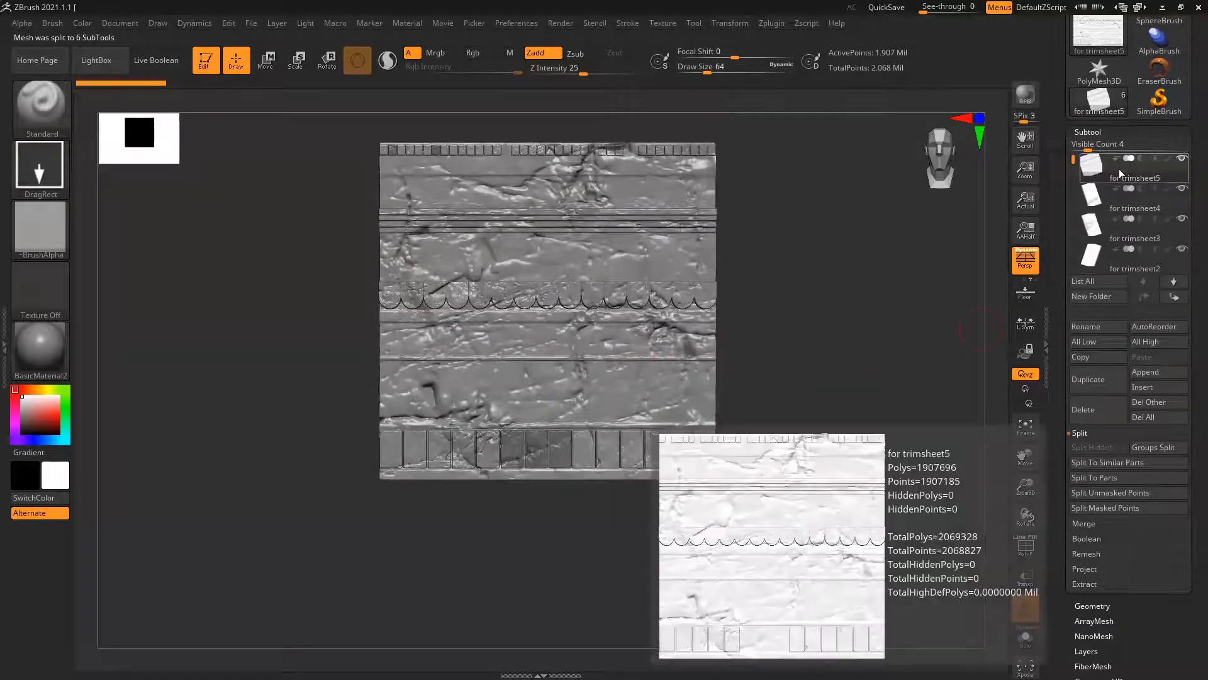
{"action": "key", "text": "shift"}
{"action": "left_click", "coordinate": [756, 352], "text": "ctrl"}
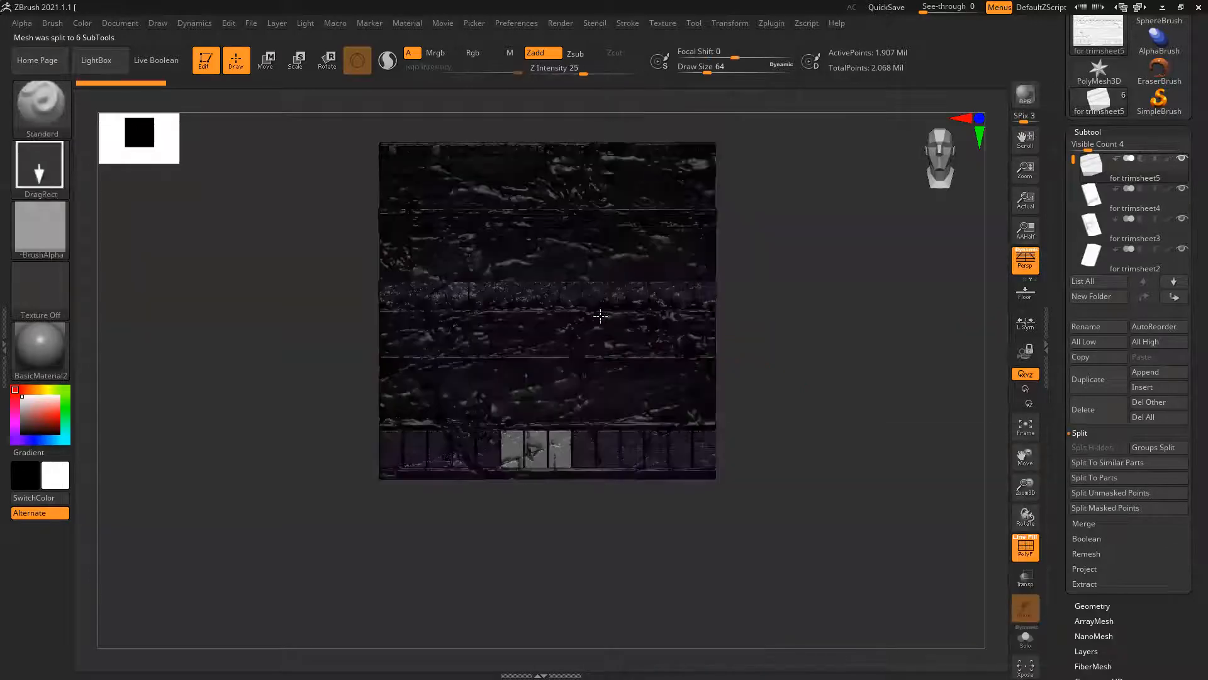
{"action": "right_click_drag", "start_coordinate": [756, 351], "coordinate": [762, 372], "text": "ctrl"}
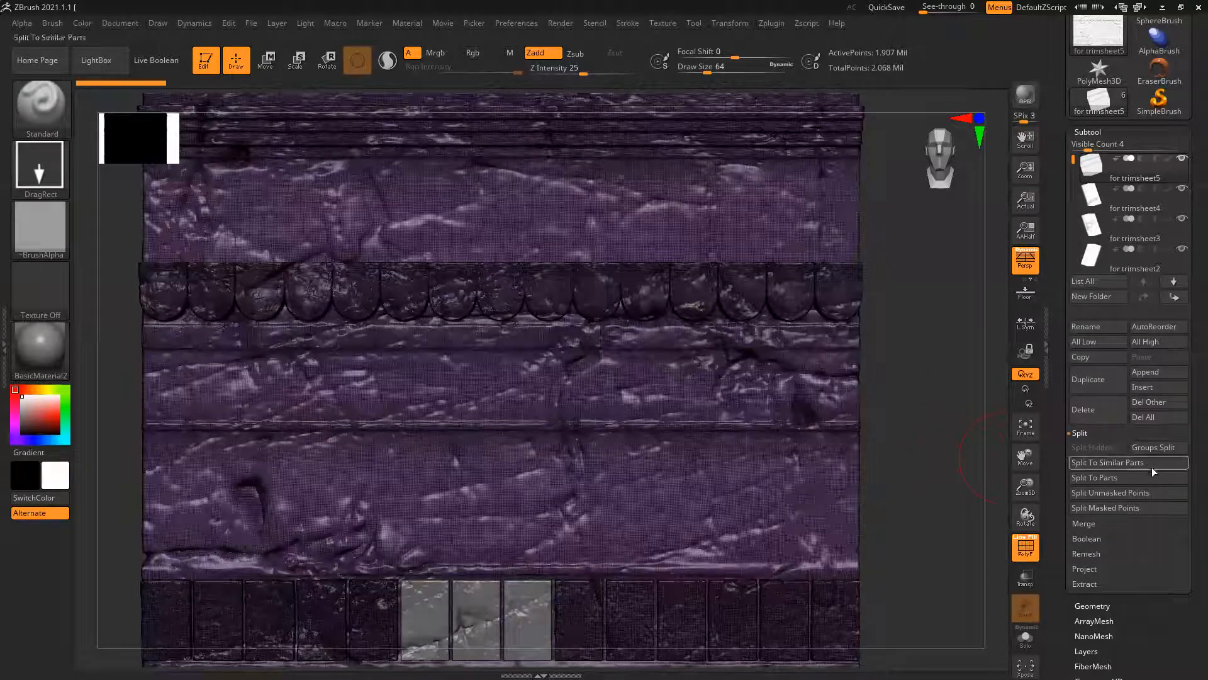
{"action": "left_click", "coordinate": [1109, 462]}
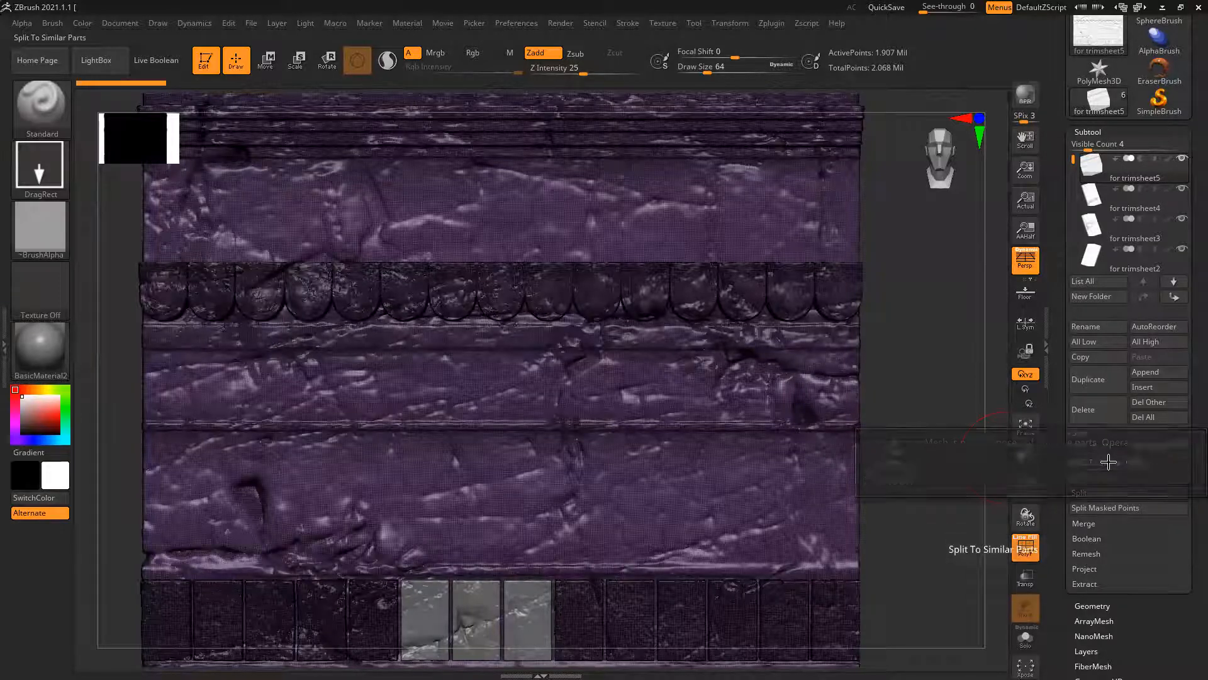
{"action": "left_click", "coordinate": [1105, 478]}
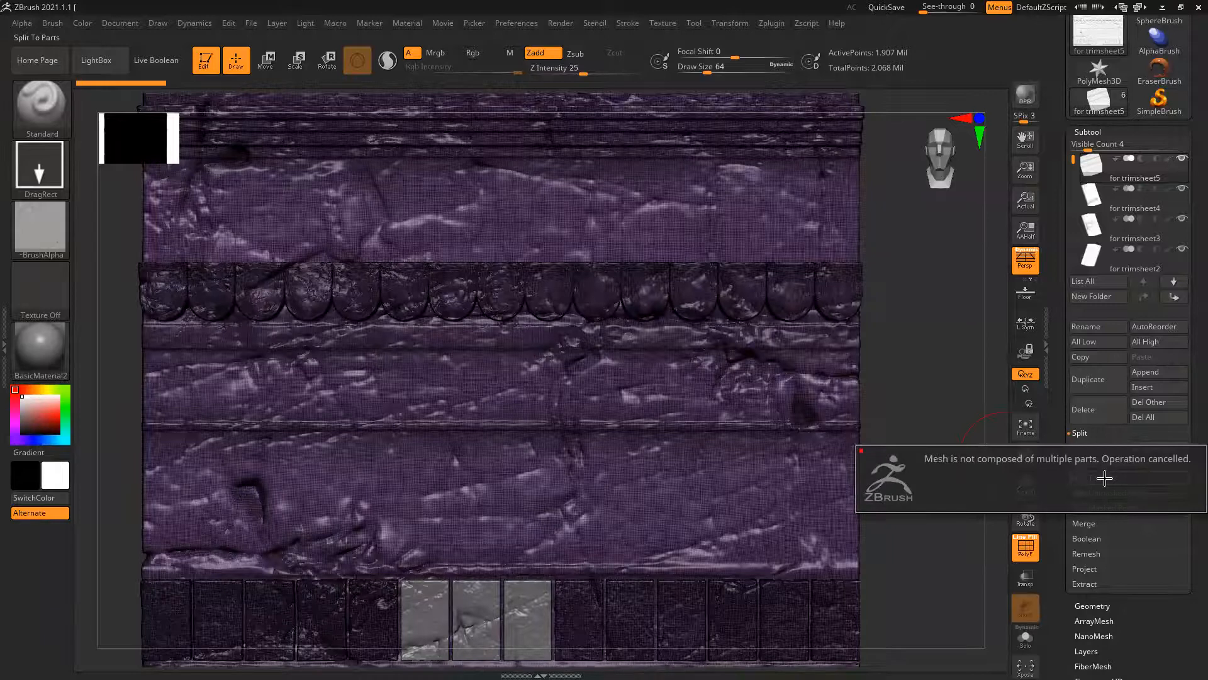
Regroup the "for trimsheet5" subtool by topology continuity with Auto Groups
{"action": "left_click_drag", "start_coordinate": [1061, 532], "coordinate": [1056, 450]}
{"action": "left_click_drag", "start_coordinate": [1059, 528], "coordinate": [1059, 507]}
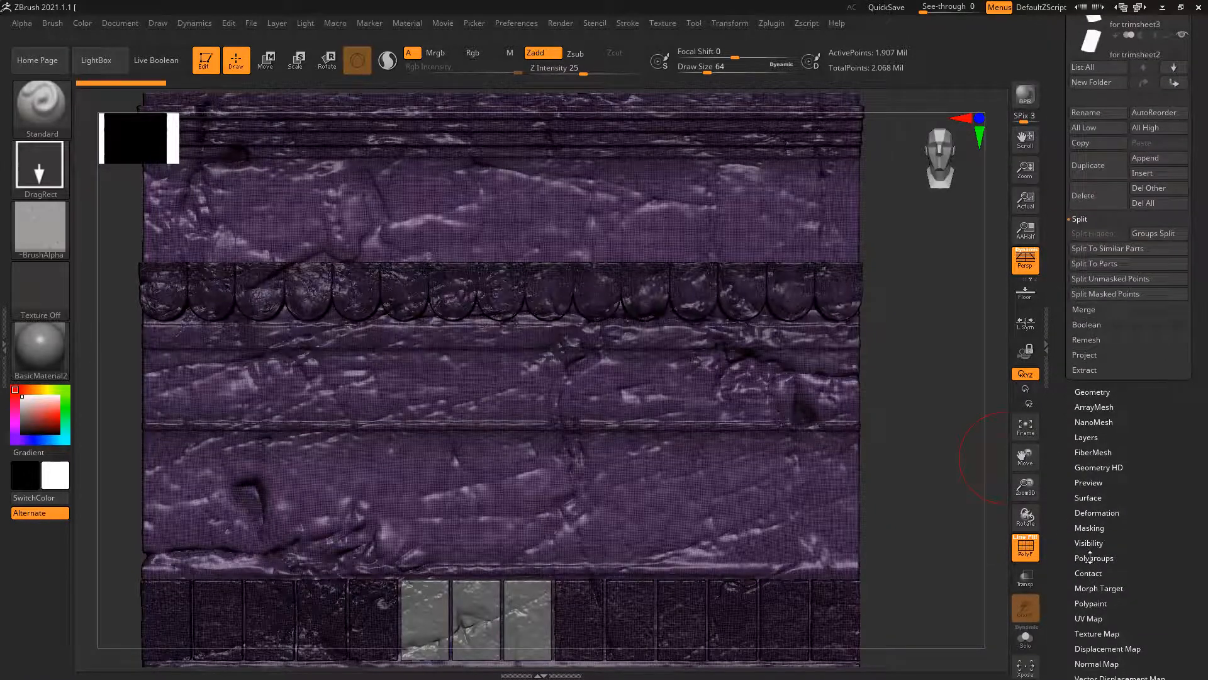
{"action": "left_click", "coordinate": [1093, 558]}
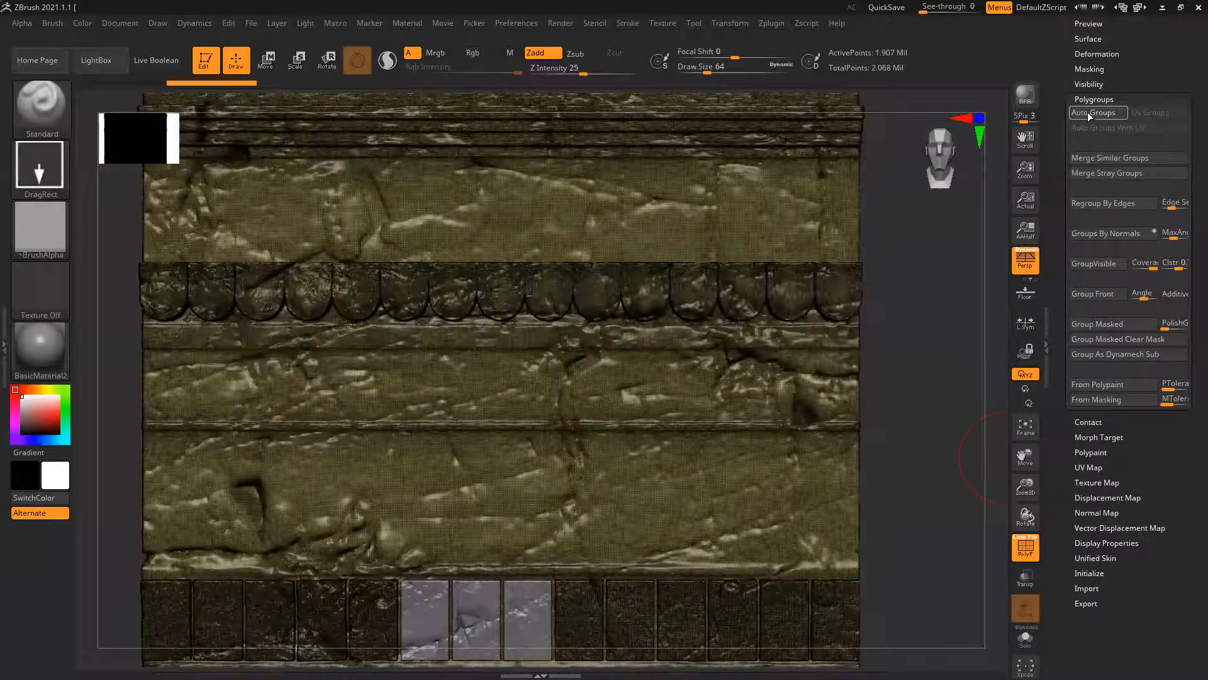
{"action": "key", "text": "shift"}
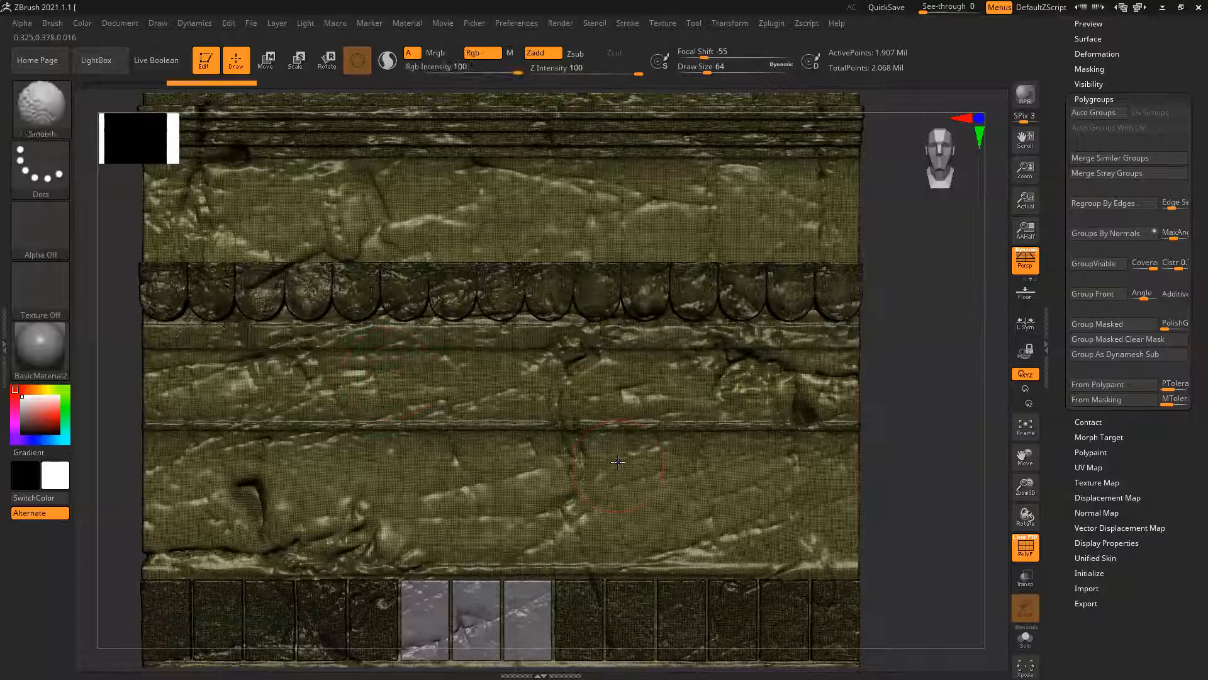
Hide the polygroup wireframe and merge all subtools down into "for trimsheet5", accepting the undo warning permanently
{"action": "key", "text": "shift+f"}
{"action": "right_click_drag", "start_coordinate": [788, 460], "coordinate": [697, 455], "text": "ctrl"}
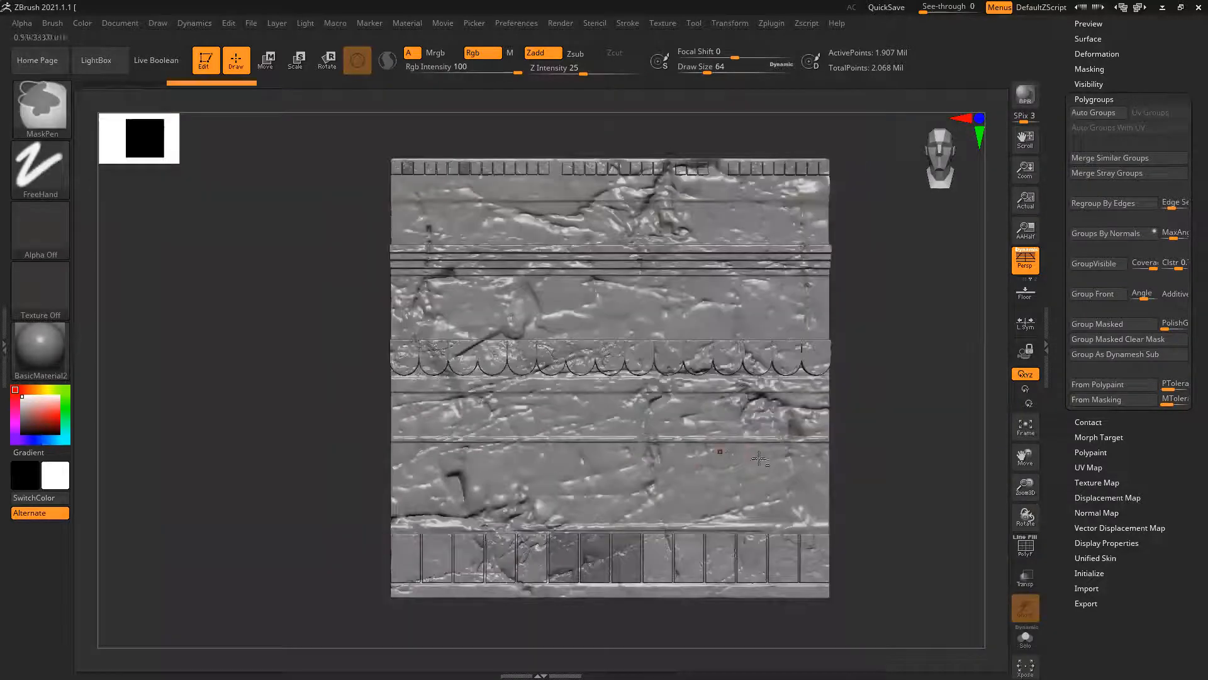
{"action": "right_click_drag", "start_coordinate": [903, 473], "coordinate": [892, 476], "text": "alt"}
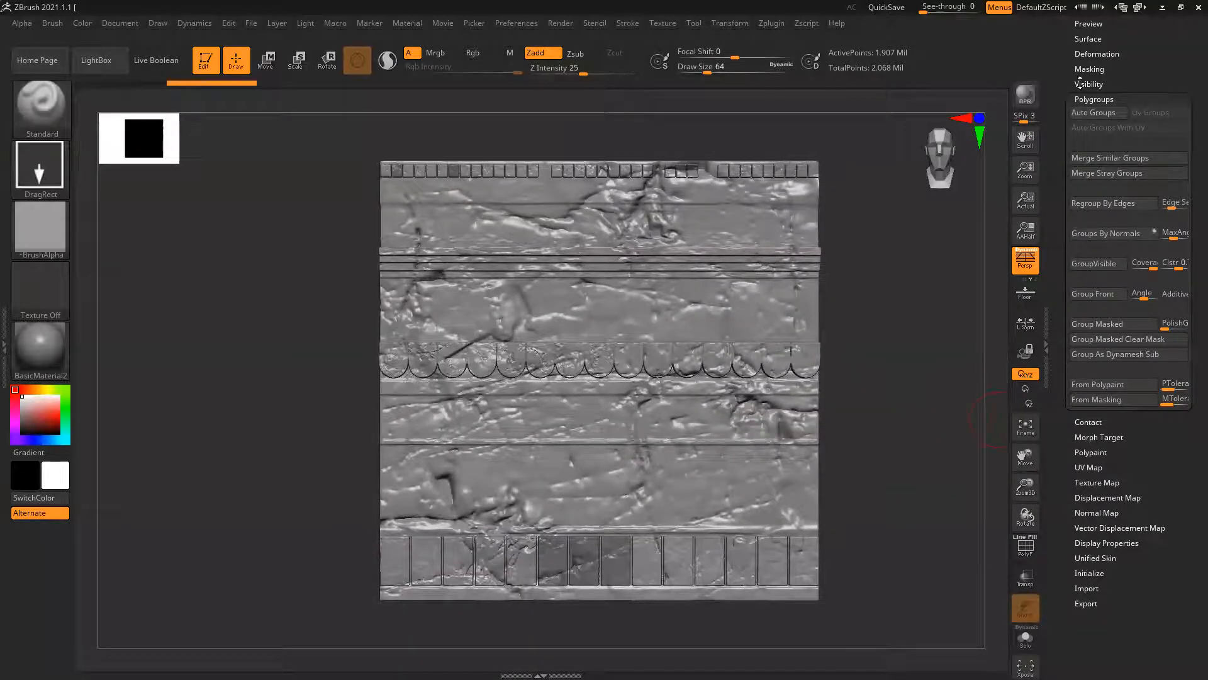
{"action": "scroll", "coordinate": [1062, 41], "scroll_direction": "up", "scroll_amount": 4}
{"action": "left_click", "coordinate": [1087, 39]}
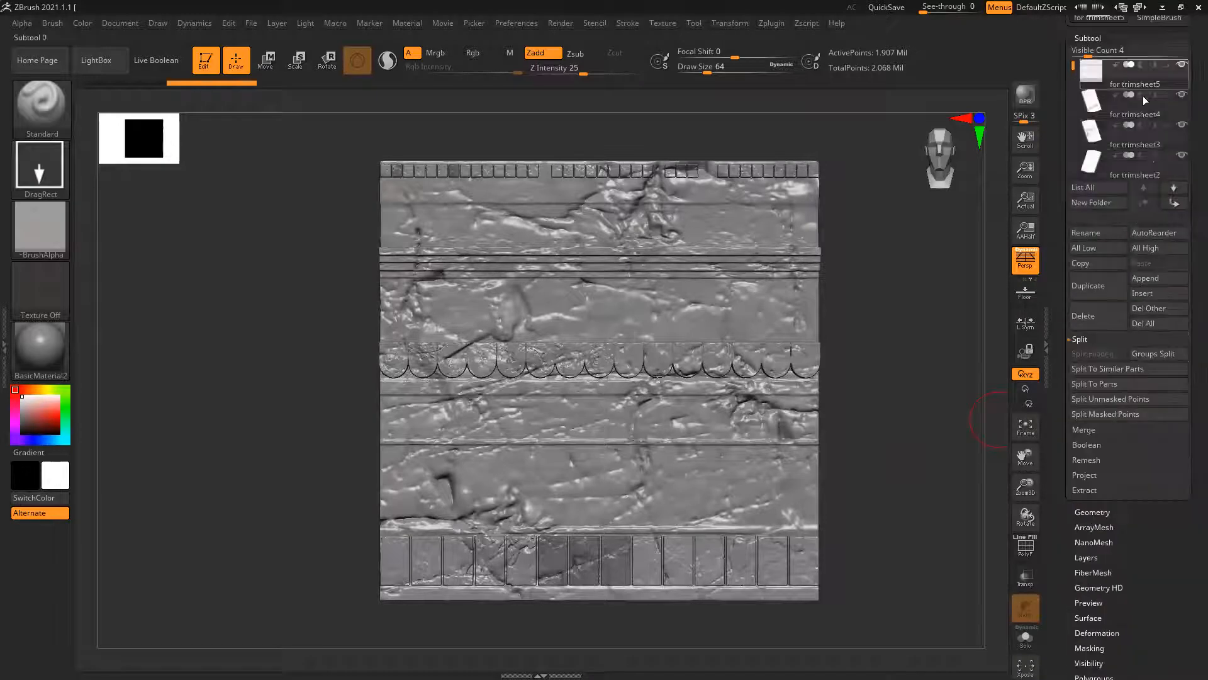
{"action": "left_click", "coordinate": [1091, 340]}
{"action": "left_click", "coordinate": [1091, 355]}
{"action": "left_click", "coordinate": [1092, 370]}
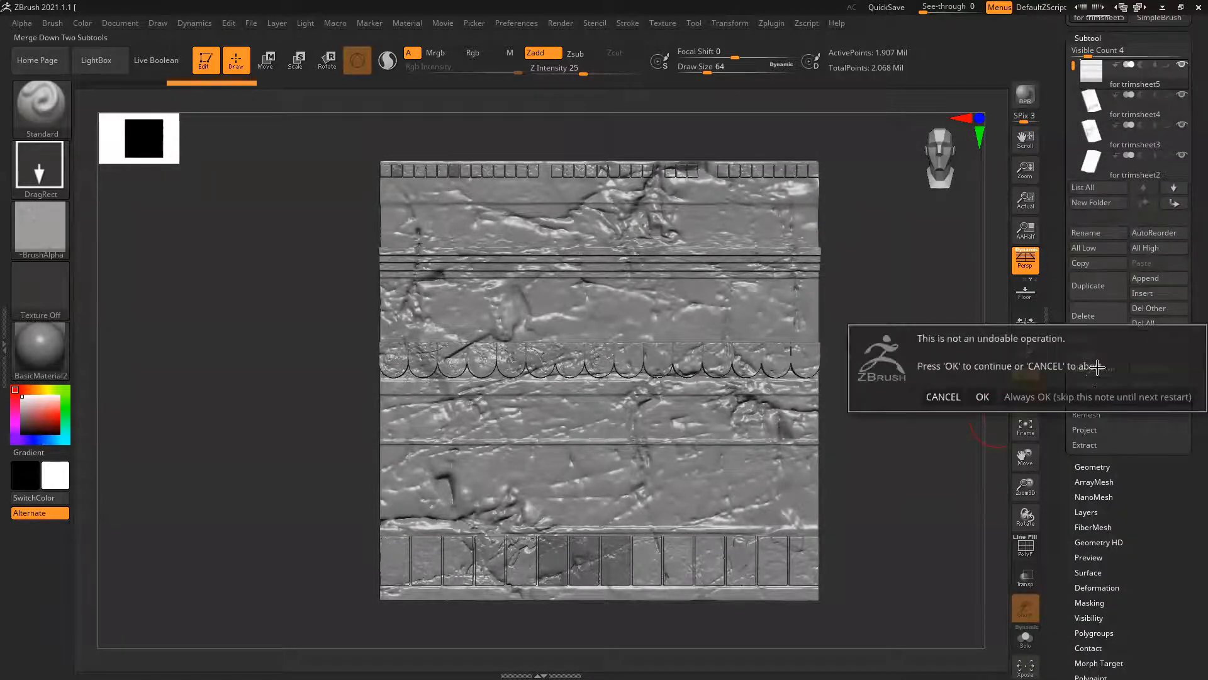
{"action": "left_click", "coordinate": [1088, 396]}
{"action": "left_click", "coordinate": [1106, 370]}
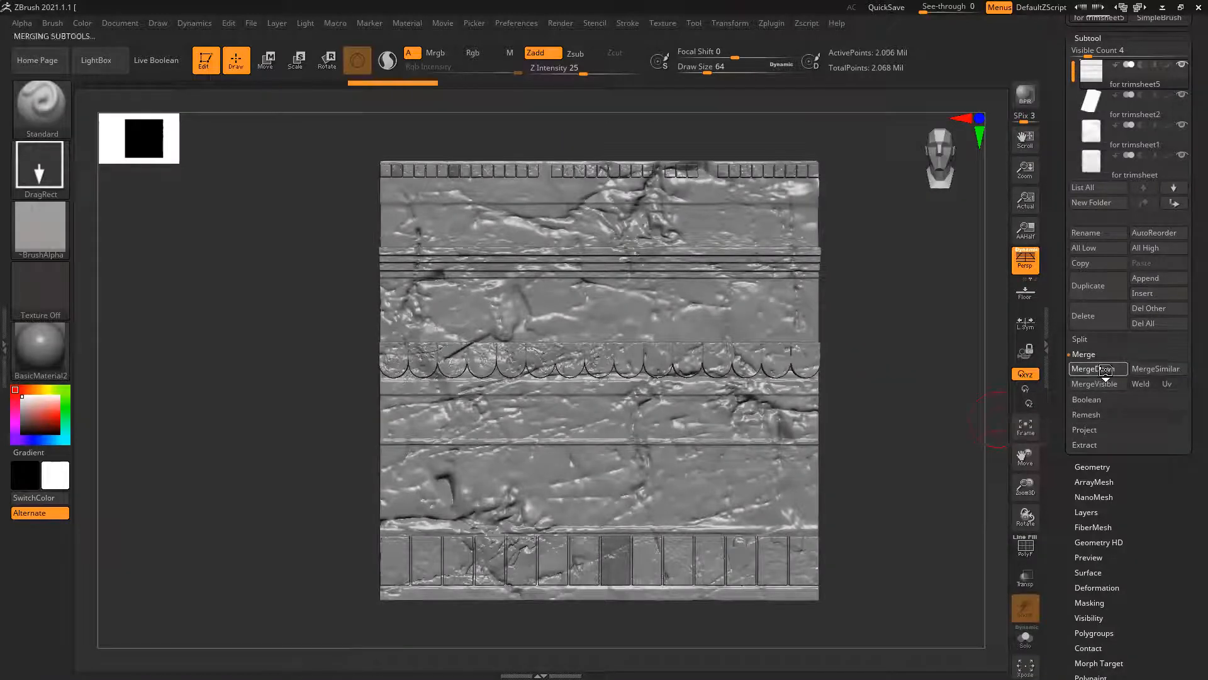
{"action": "left_click", "coordinate": [1106, 371]}
{"action": "left_click", "coordinate": [1106, 371]}
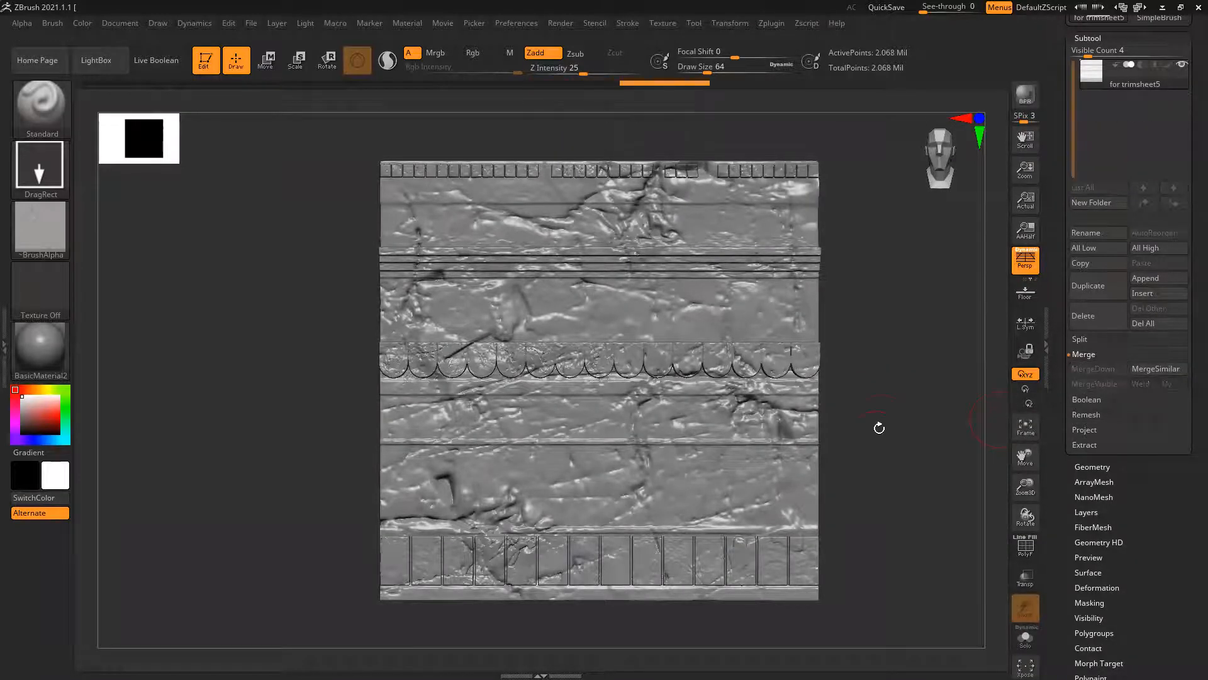
Examine the rock detail across the merged trimsheet up close, from the front and from an angle
{"action": "right_click_drag", "start_coordinate": [888, 409], "coordinate": [887, 435], "text": "alt"}
{"action": "right_click_drag", "start_coordinate": [450, 221], "coordinate": [466, 255], "text": "ctrl"}
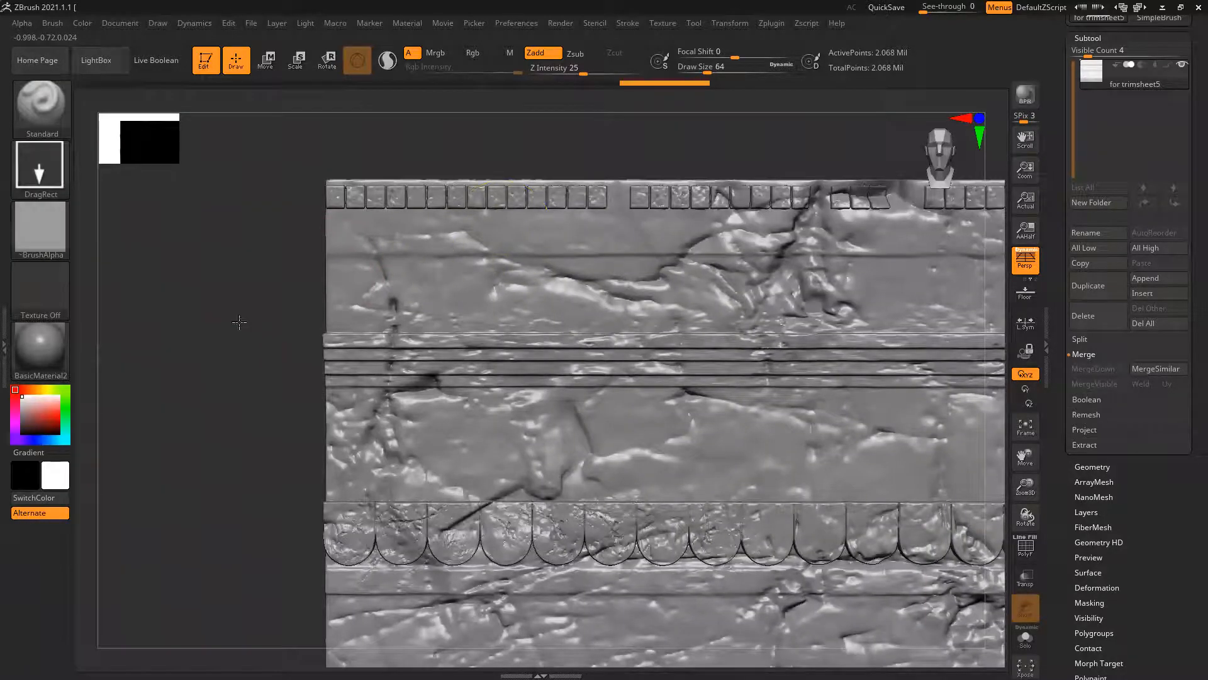
{"action": "right_click_drag", "start_coordinate": [223, 312], "coordinate": [185, 263], "text": "alt"}
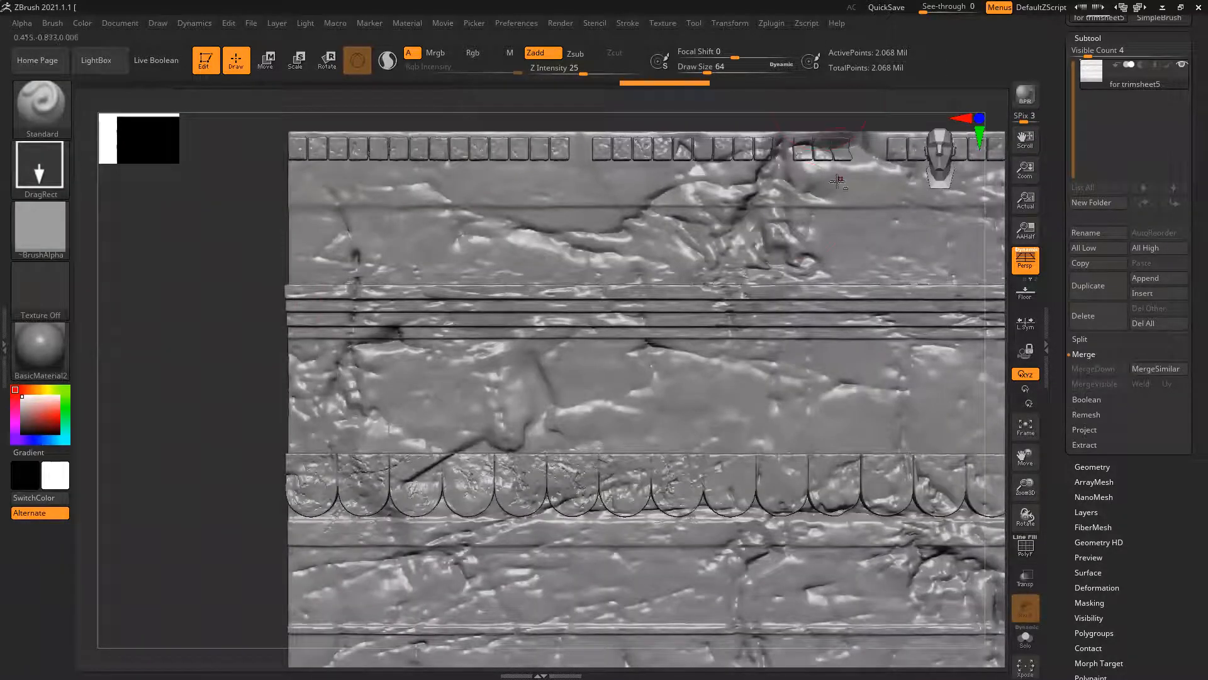
{"action": "right_click_drag", "start_coordinate": [780, 359], "coordinate": [767, 322], "text": "ctrl"}
{"action": "right_click_drag", "start_coordinate": [436, 440], "coordinate": [345, 394], "text": "alt"}
{"action": "right_click_drag", "start_coordinate": [892, 484], "coordinate": [871, 441], "text": "alt"}
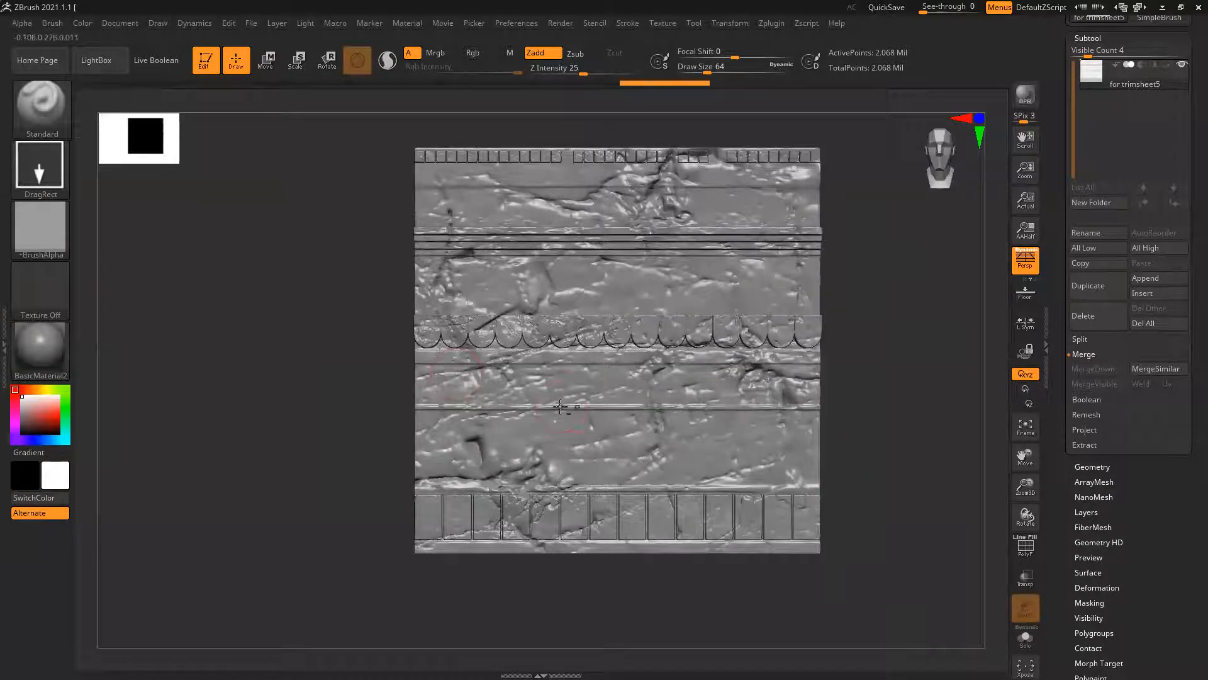
{"action": "right_click_drag", "start_coordinate": [903, 462], "coordinate": [738, 419]}
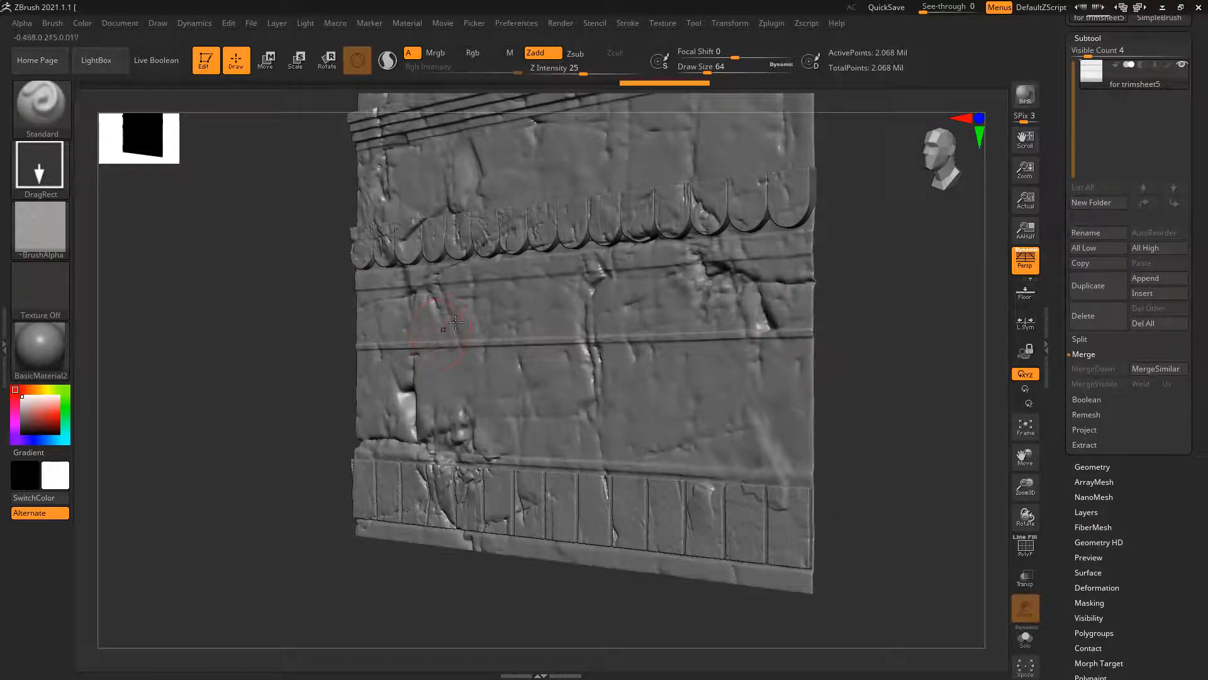
{"action": "right_click_drag", "start_coordinate": [287, 431], "coordinate": [359, 397], "text": "shift"}
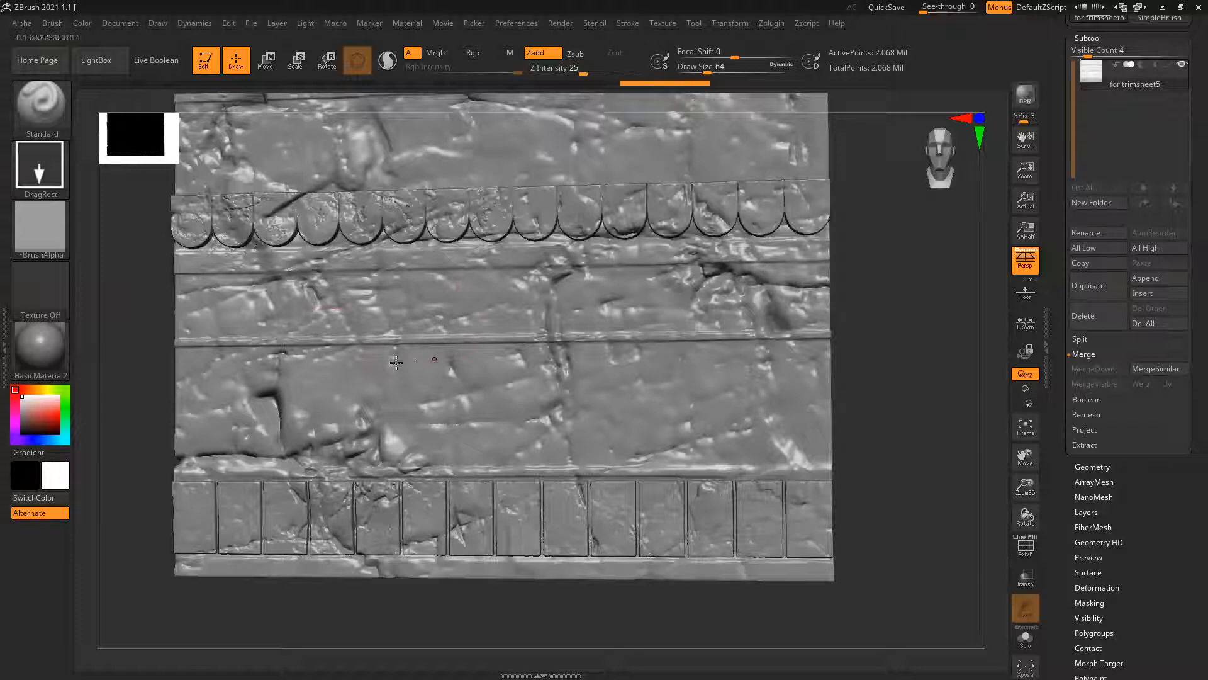
{"action": "left_click_drag", "start_coordinate": [901, 401], "coordinate": [937, 400], "text": "alt"}
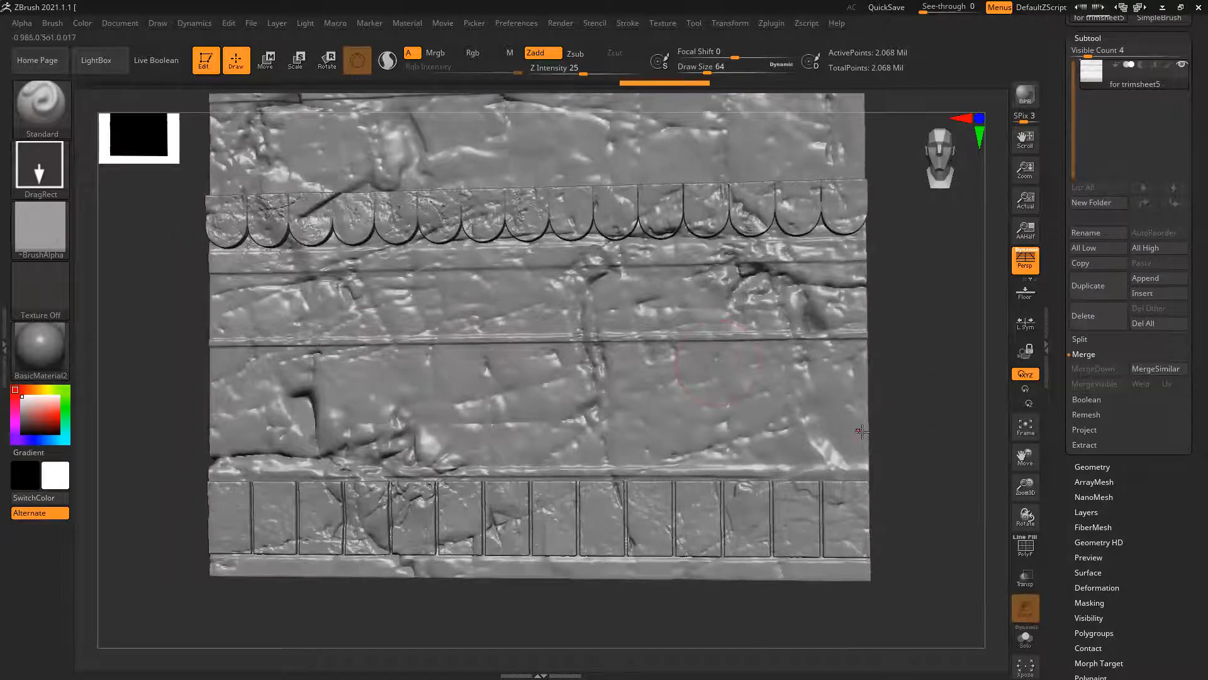
{"action": "left_click_drag", "start_coordinate": [181, 317], "coordinate": [242, 315]}
{"action": "mouse_move", "coordinate": [604, 368]}
{"action": "right_mouse_down", "text": "ctrl"}
{"action": "mouse_move", "coordinate": [347, 290]}
{"action": "mouse_move", "coordinate": [392, 345]}
{"action": "right_mouse_up", "text": "ctrl"}
{"action": "right_click_drag", "start_coordinate": [620, 314], "coordinate": [948, 389], "text": "ctrl"}
{"action": "mouse_move", "coordinate": [948, 389]}
{"action": "left_mouse_down"}
{"action": "mouse_move", "coordinate": [948, 371]}
{"action": "mouse_move", "coordinate": [946, 395]}
{"action": "left_mouse_up"}
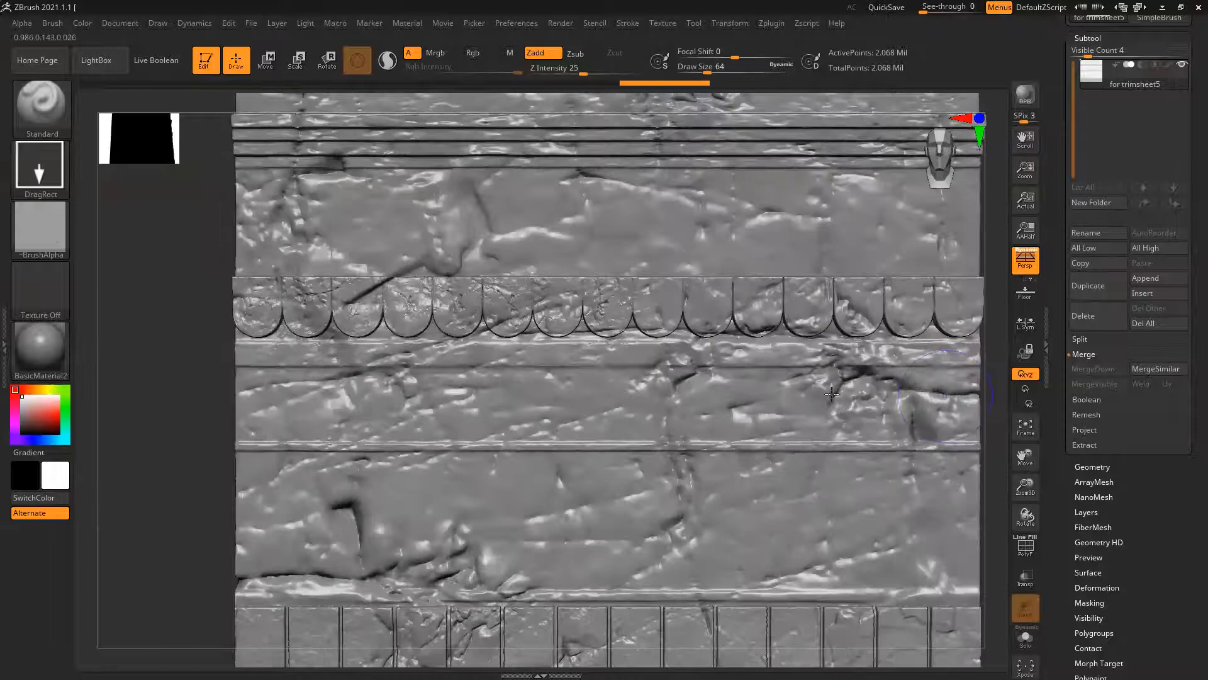
{"action": "key", "text": "w"}
{"action": "mouse_move", "coordinate": [475, 307]}
{"action": "left_mouse_down", "text": "ctrl"}
{"action": "mouse_move", "coordinate": [561, 311]}
{"action": "mouse_move", "coordinate": [508, 303]}
{"action": "mouse_move", "coordinate": [479, 325]}
{"action": "mouse_move", "coordinate": [480, 359]}
{"action": "left_mouse_up", "text": "ctrl"}
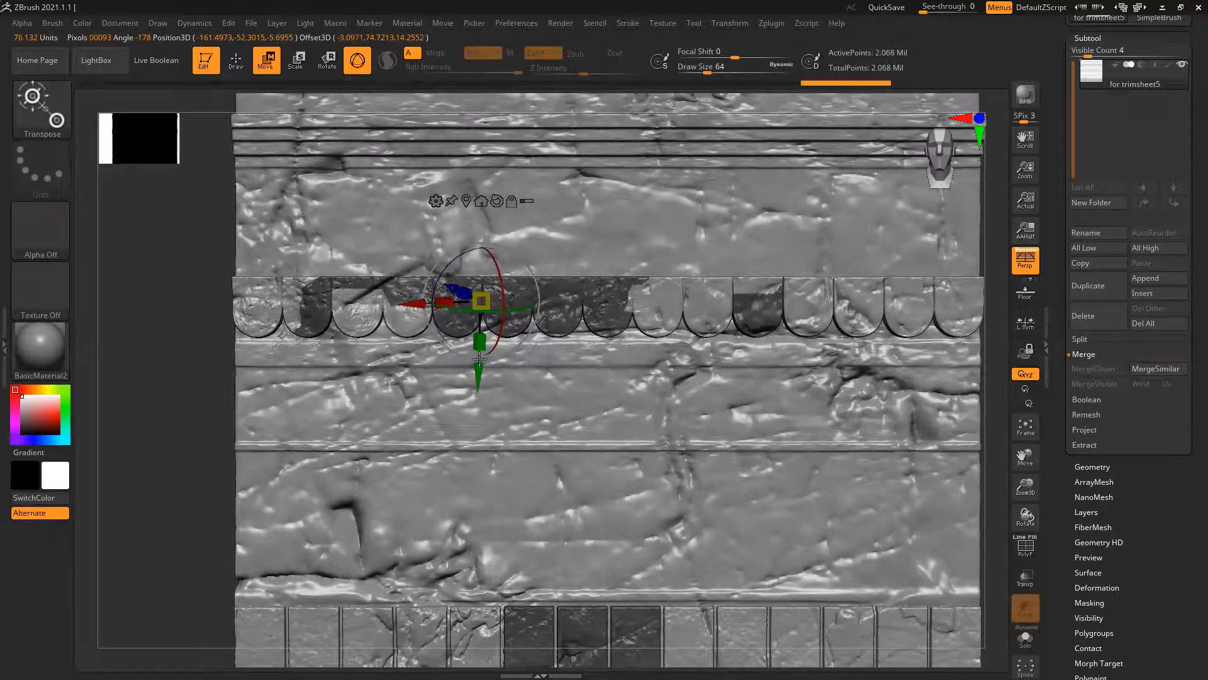
{"action": "key", "text": "f"}
{"action": "left_click_drag", "start_coordinate": [304, 348], "coordinate": [413, 354]}
{"action": "left_click_drag", "start_coordinate": [828, 405], "coordinate": [762, 421], "text": "ctrl"}
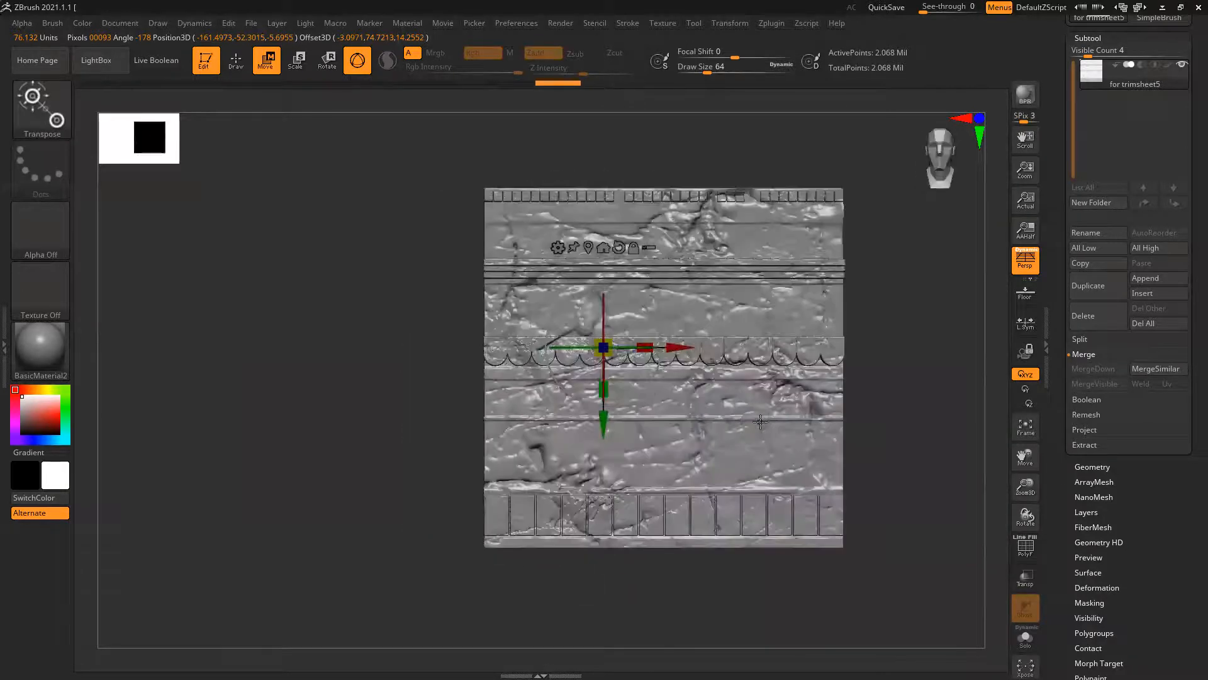
{"action": "key", "text": "q"}
Choose Alpha 05 for the Standard DragRect brush and stamp its ring ornament onto the first three scallops of the row
{"action": "right_click_drag", "start_coordinate": [618, 365], "coordinate": [821, 445], "text": "ctrl"}
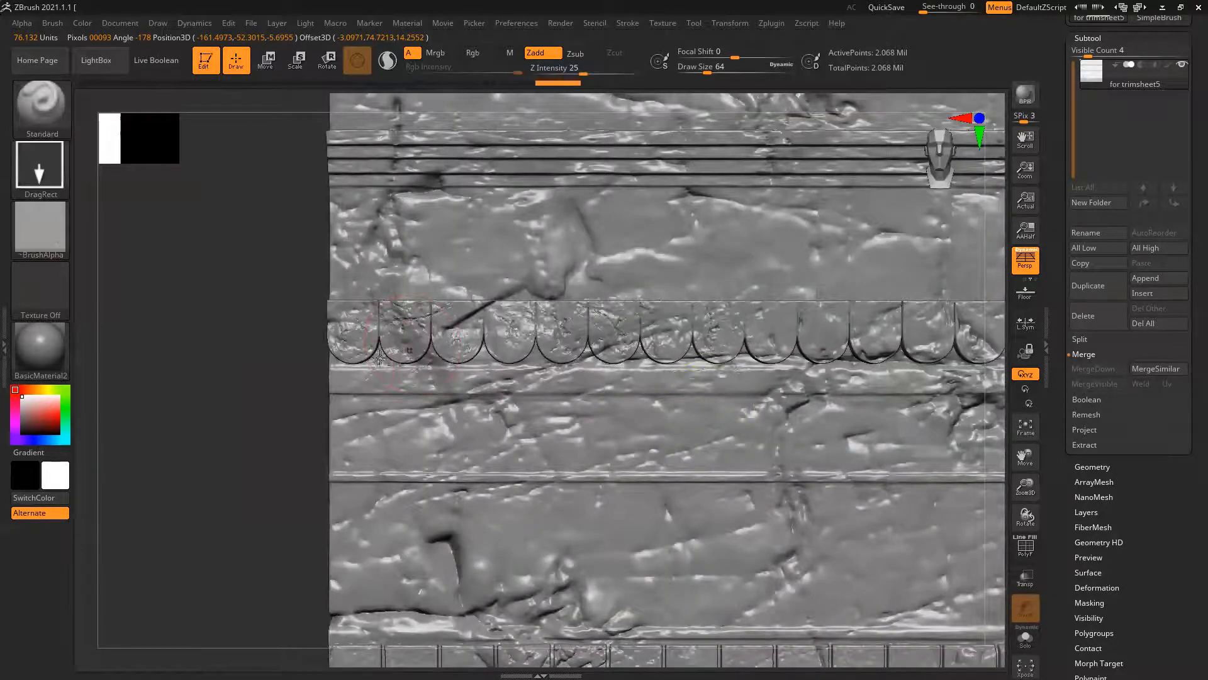
{"action": "right_click_drag", "start_coordinate": [380, 358], "coordinate": [175, 326], "text": "ctrl"}
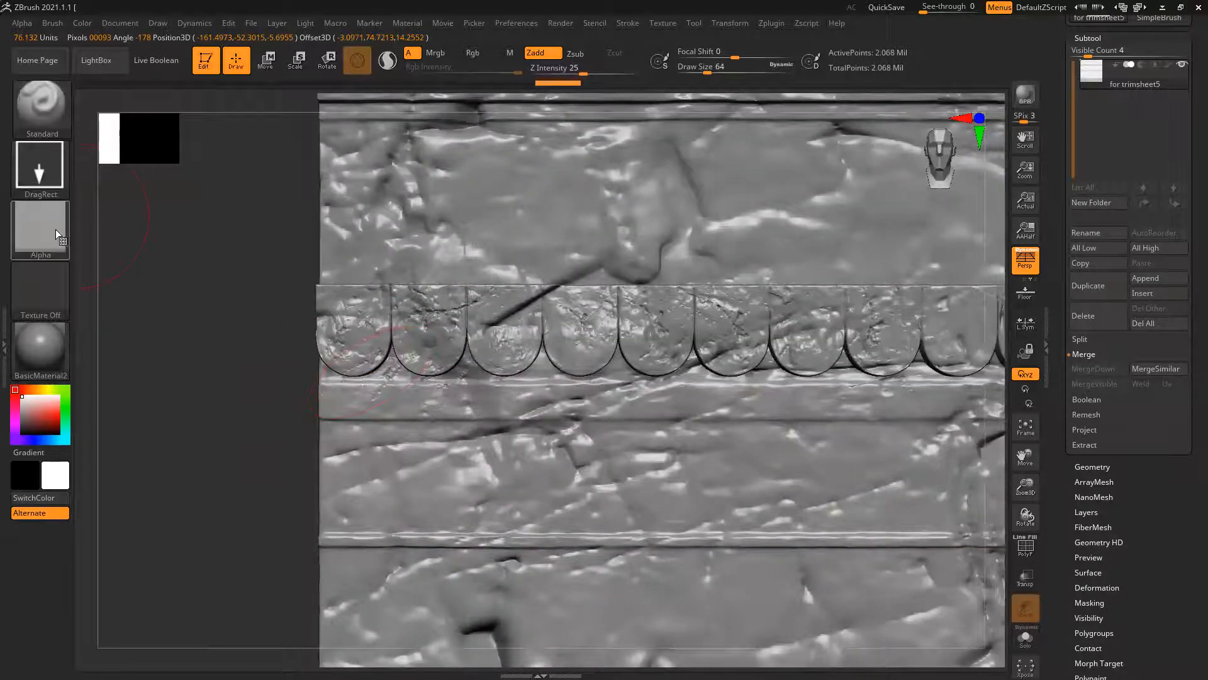
{"action": "left_click", "coordinate": [54, 229]}
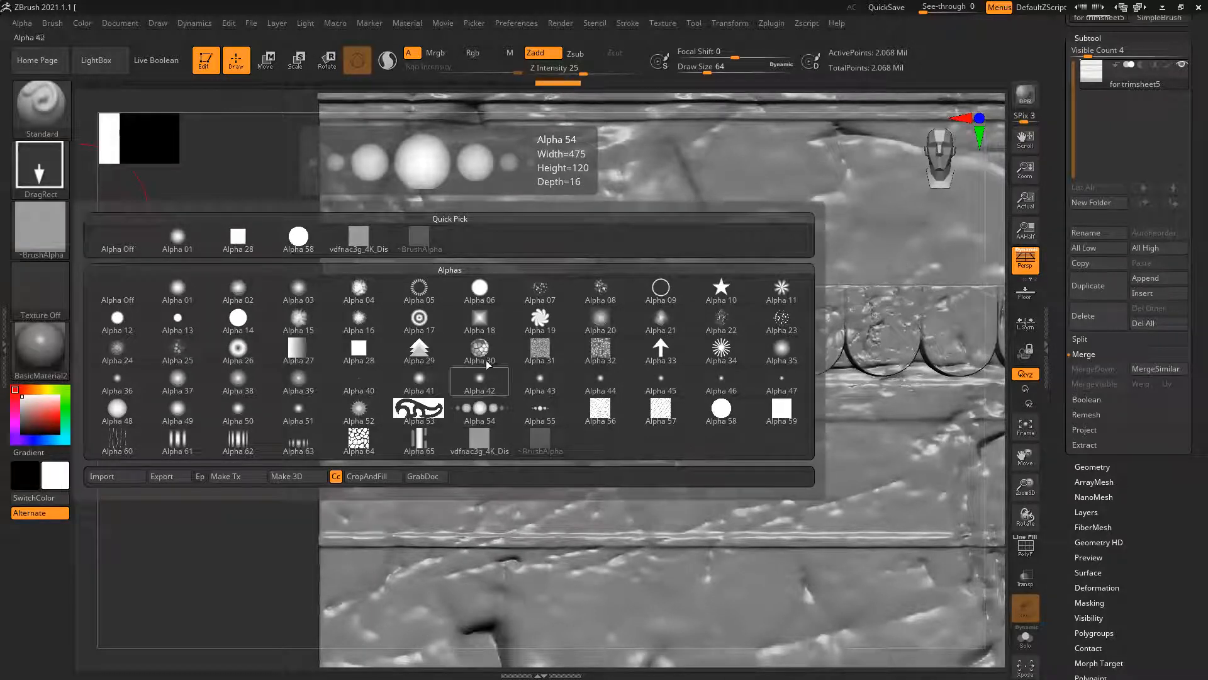
{"action": "left_click", "coordinate": [419, 287]}
{"action": "right_click_drag", "start_coordinate": [353, 337], "coordinate": [372, 357], "text": "ctrl"}
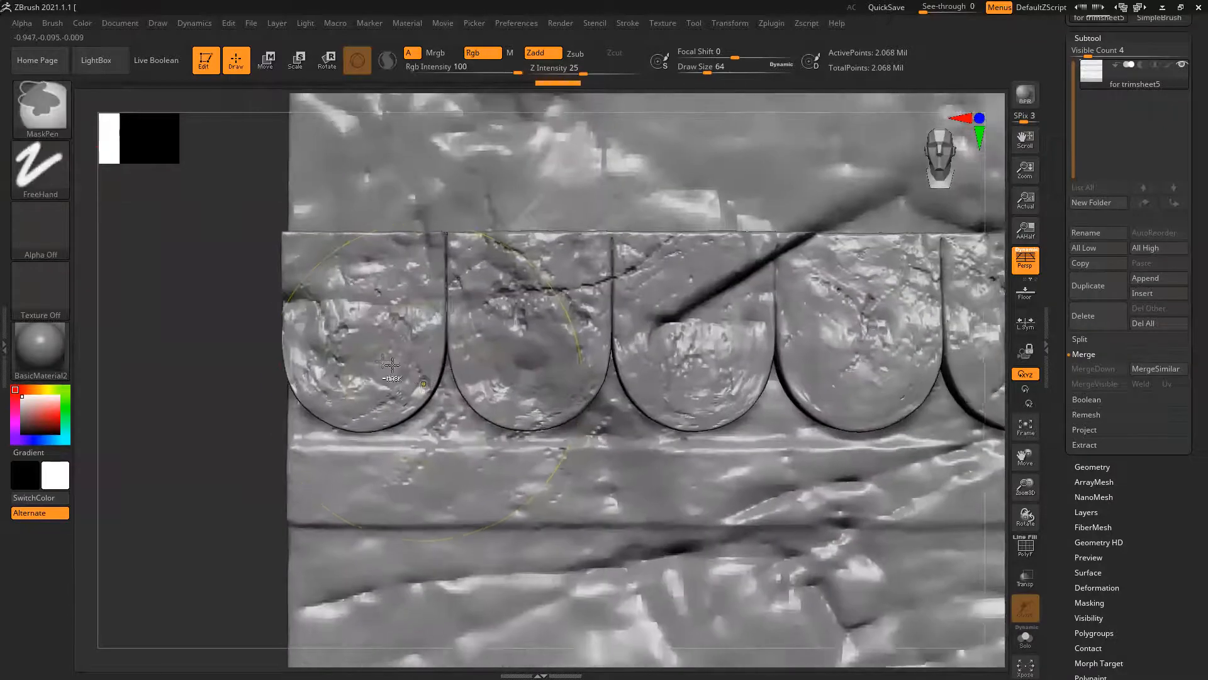
{"action": "left_click_drag", "start_coordinate": [363, 360], "coordinate": [374, 296]}
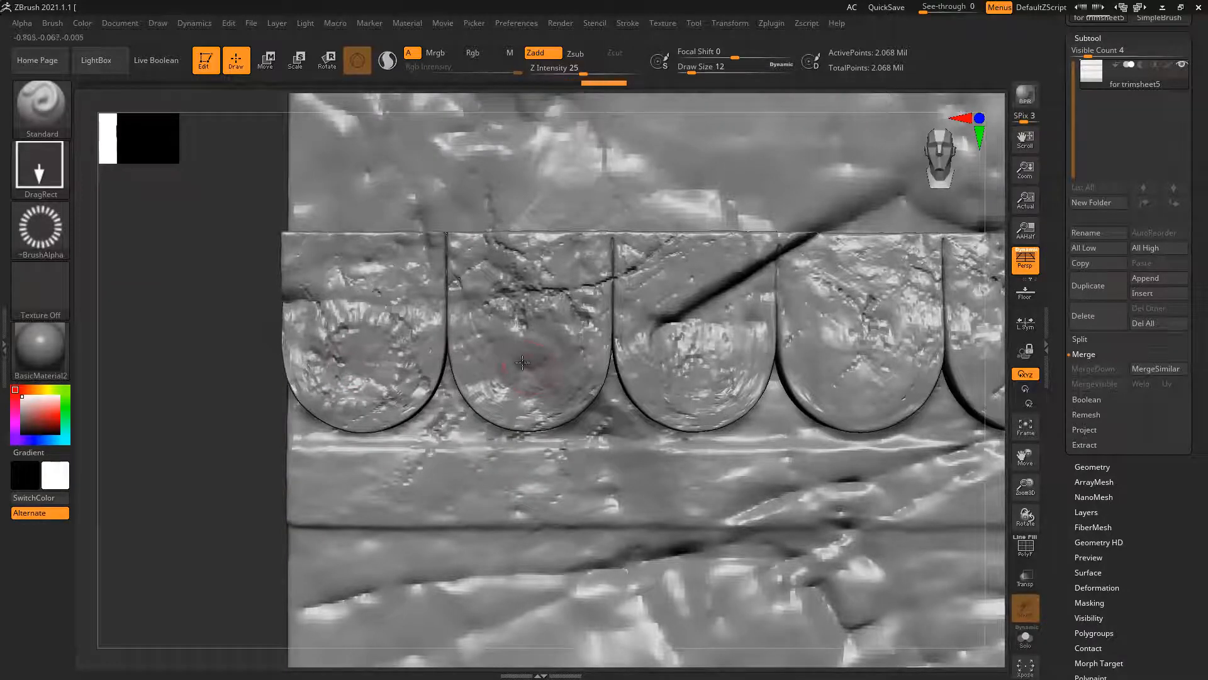
{"action": "left_click_drag", "start_coordinate": [527, 360], "coordinate": [527, 290]}
{"action": "left_click_drag", "start_coordinate": [696, 360], "coordinate": [694, 291]}
{"action": "right_click_drag", "start_coordinate": [809, 376], "coordinate": [652, 352], "text": "ctrl"}
Subdivide the trimsheet by one level and restamp the ring ornament on the leading scallops for sharper detail
{"action": "left_click_drag", "start_coordinate": [429, 443], "coordinate": [393, 440], "text": "alt"}
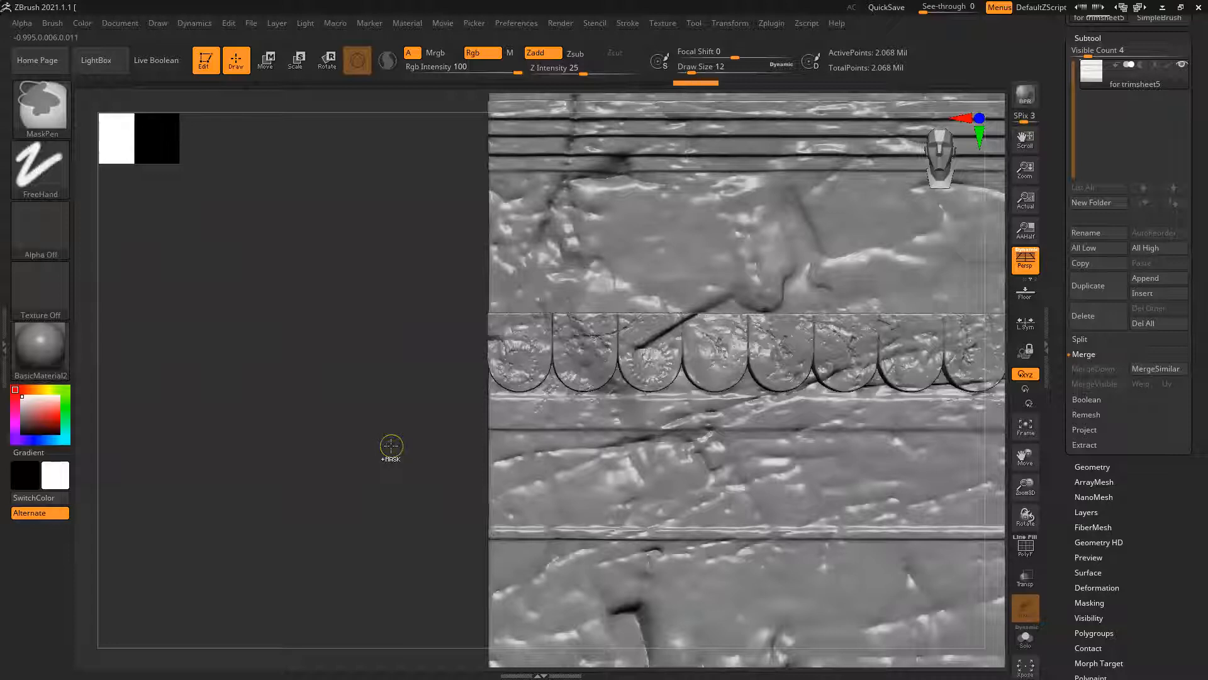
{"action": "key", "text": "ctrl+d"}
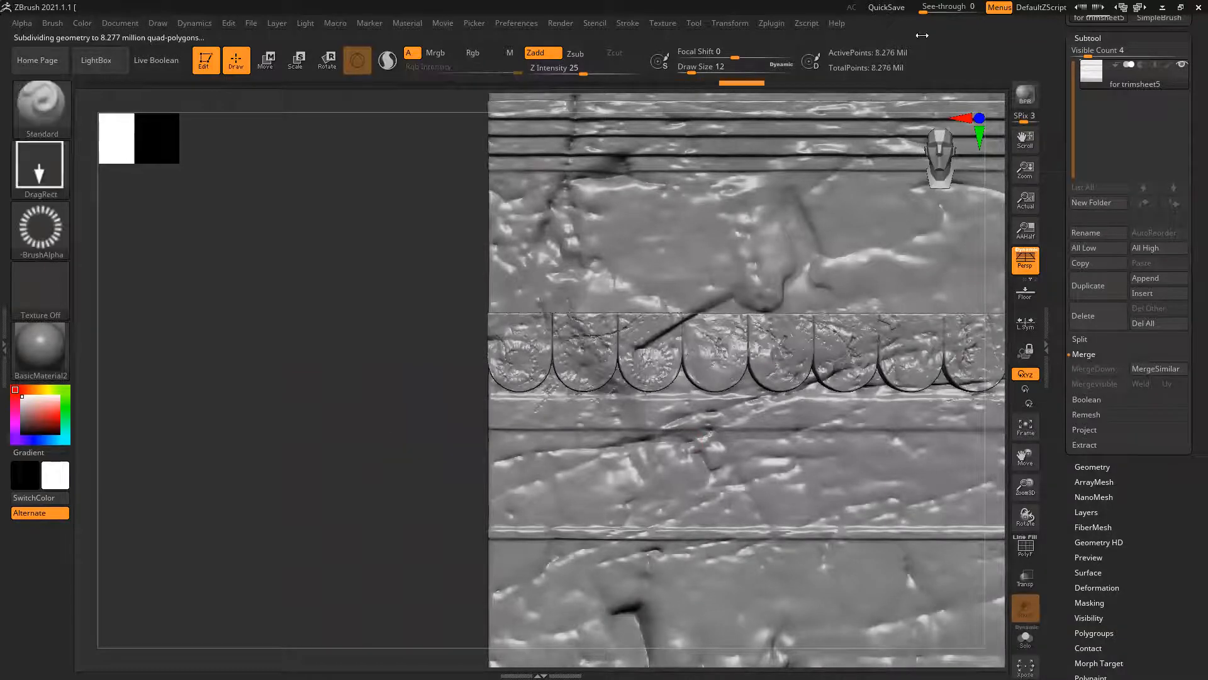
{"action": "mouse_move", "coordinate": [547, 325]}
{"action": "right_mouse_down", "text": "ctrl"}
{"action": "mouse_move", "coordinate": [660, 418]}
{"action": "mouse_move", "coordinate": [520, 440]}
{"action": "mouse_move", "coordinate": [491, 403]}
{"action": "right_mouse_up", "text": "ctrl"}
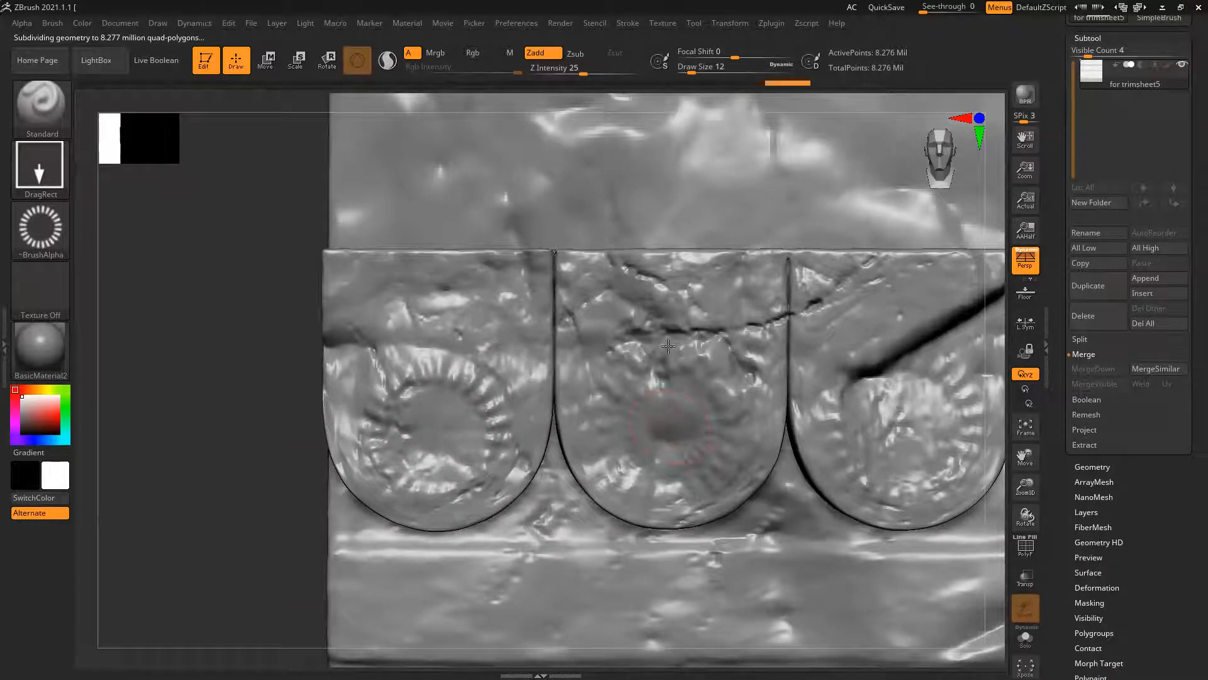
{"action": "left_click_drag", "start_coordinate": [902, 404], "coordinate": [903, 339]}
{"action": "mouse_move", "coordinate": [889, 466]}
{"action": "right_mouse_down", "text": "ctrl"}
{"action": "mouse_move", "coordinate": [736, 452]}
{"action": "mouse_move", "coordinate": [515, 479]}
{"action": "right_mouse_up", "text": "ctrl"}
{"action": "right_click_drag", "start_coordinate": [944, 450], "coordinate": [650, 404], "text": "alt"}
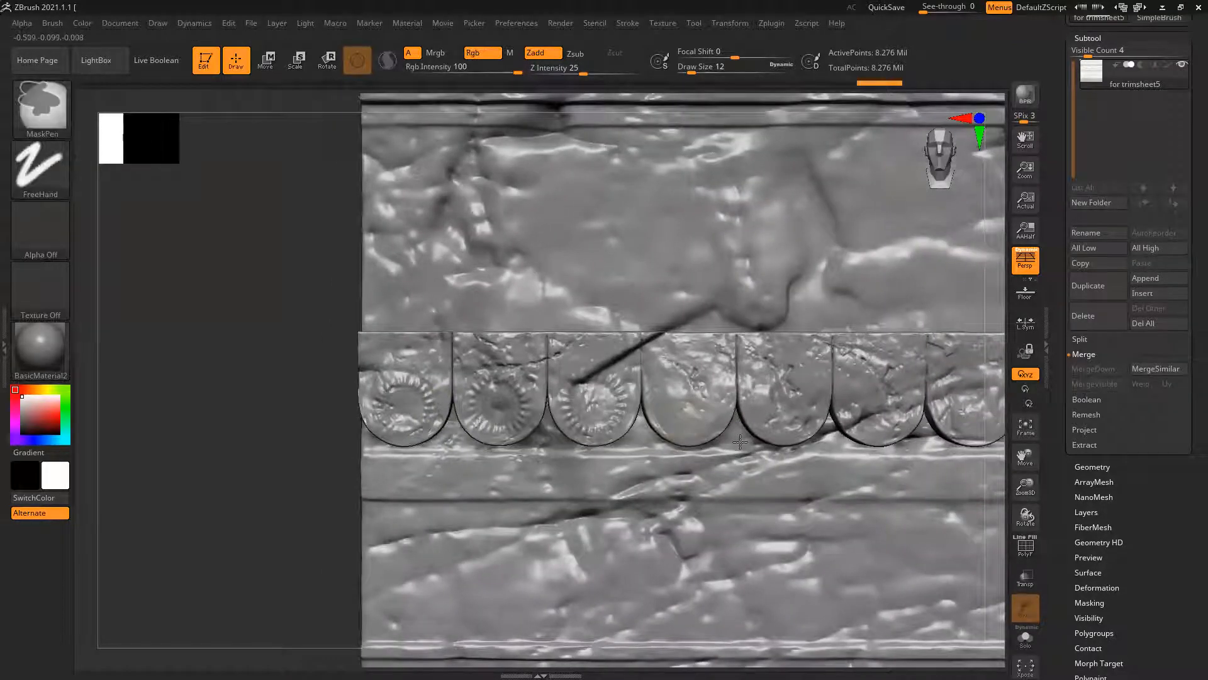
Stamp the ring ornament onto the fourth, fifth and sixth scallops
{"action": "right_click_drag", "start_coordinate": [740, 442], "coordinate": [875, 440], "text": "ctrl"}
{"action": "left_click_drag", "start_coordinate": [678, 422], "coordinate": [670, 345]}
{"action": "left_click_drag", "start_coordinate": [851, 421], "coordinate": [860, 363]}
{"action": "right_click_drag", "start_coordinate": [993, 446], "coordinate": [710, 450], "text": "alt"}
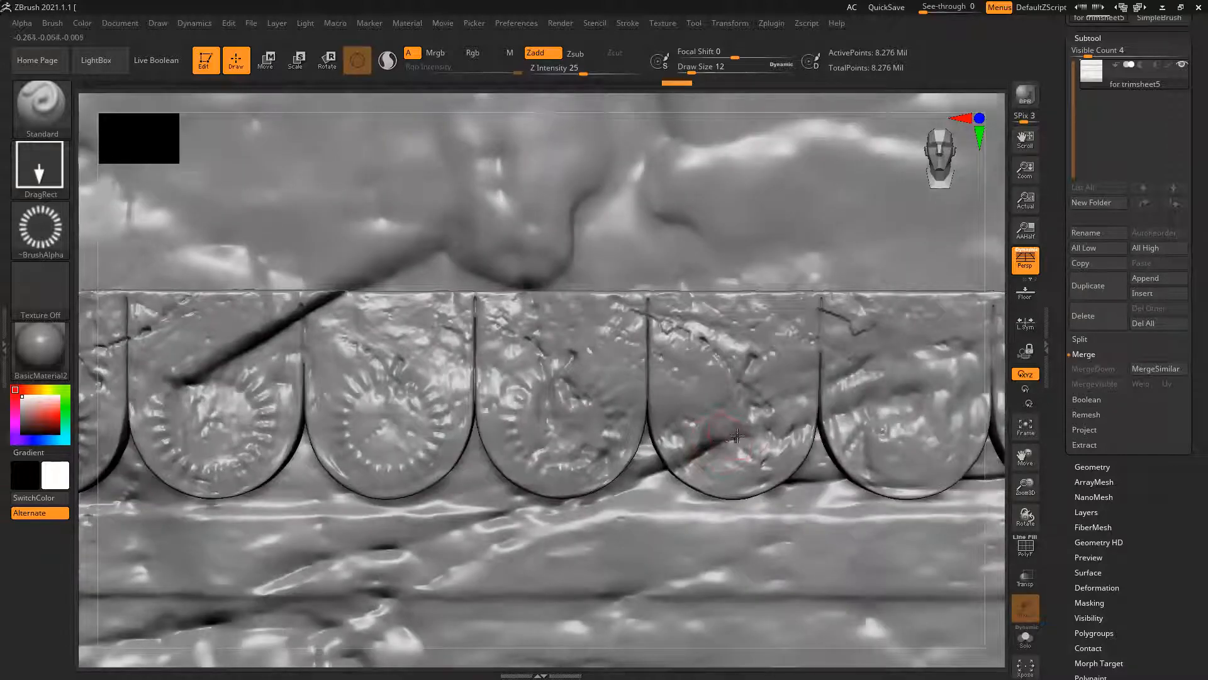
{"action": "left_click_drag", "start_coordinate": [730, 360], "coordinate": [731, 361]}
{"action": "right_click_drag", "start_coordinate": [996, 460], "coordinate": [798, 462], "text": "alt"}
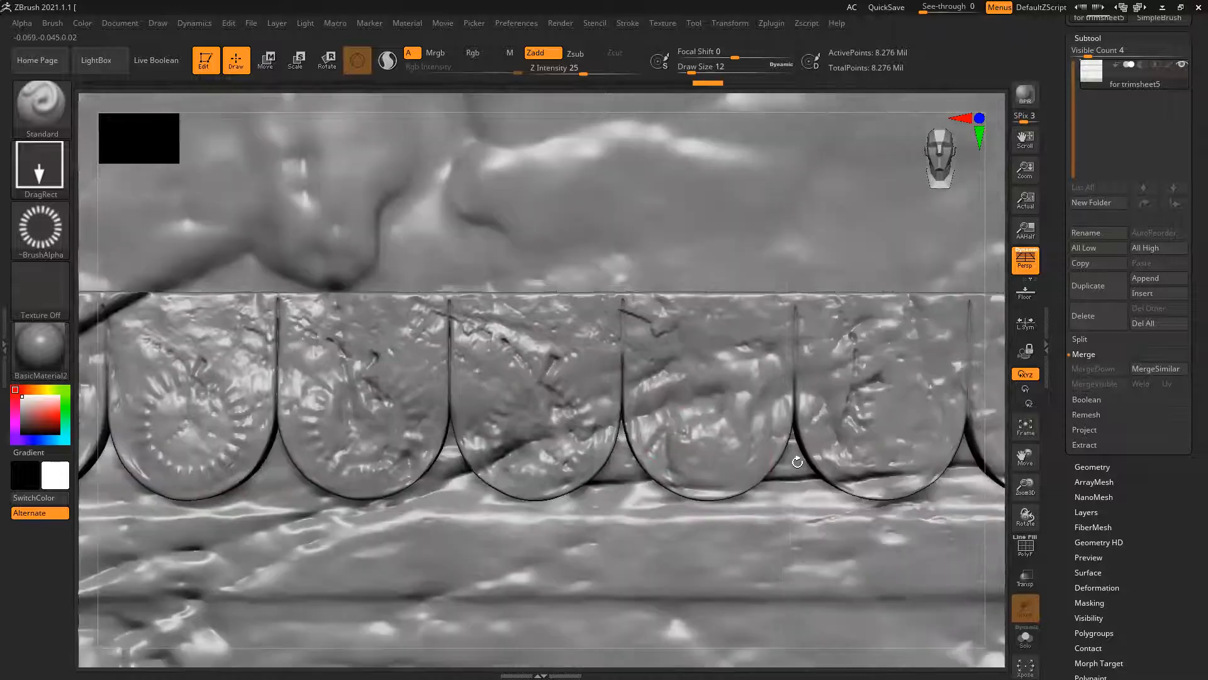
Stamp the ring ornament onto the seventh and eighth scallops, undoing the extra stamp on the eighth
{"action": "left_click_drag", "start_coordinate": [711, 427], "coordinate": [732, 467]}
{"action": "left_click_drag", "start_coordinate": [884, 394], "coordinate": [952, 418]}
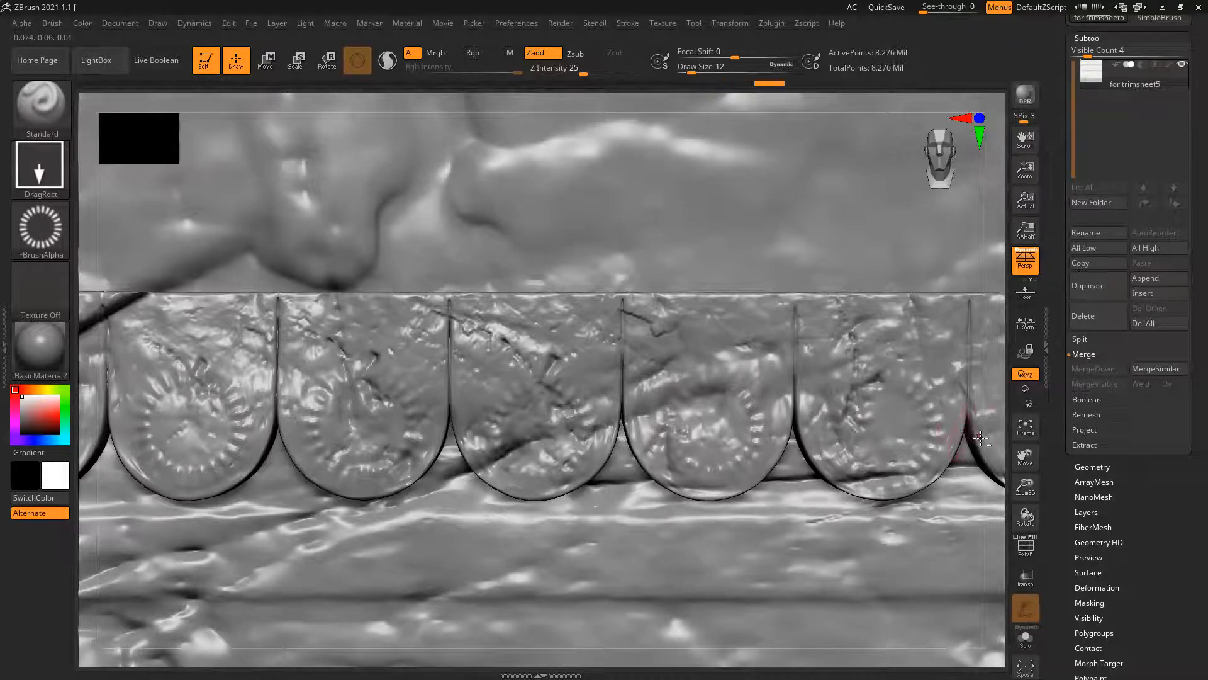
{"action": "left_click_drag", "start_coordinate": [889, 442], "coordinate": [1006, 502]}
{"action": "key", "text": "ctrl+z"}
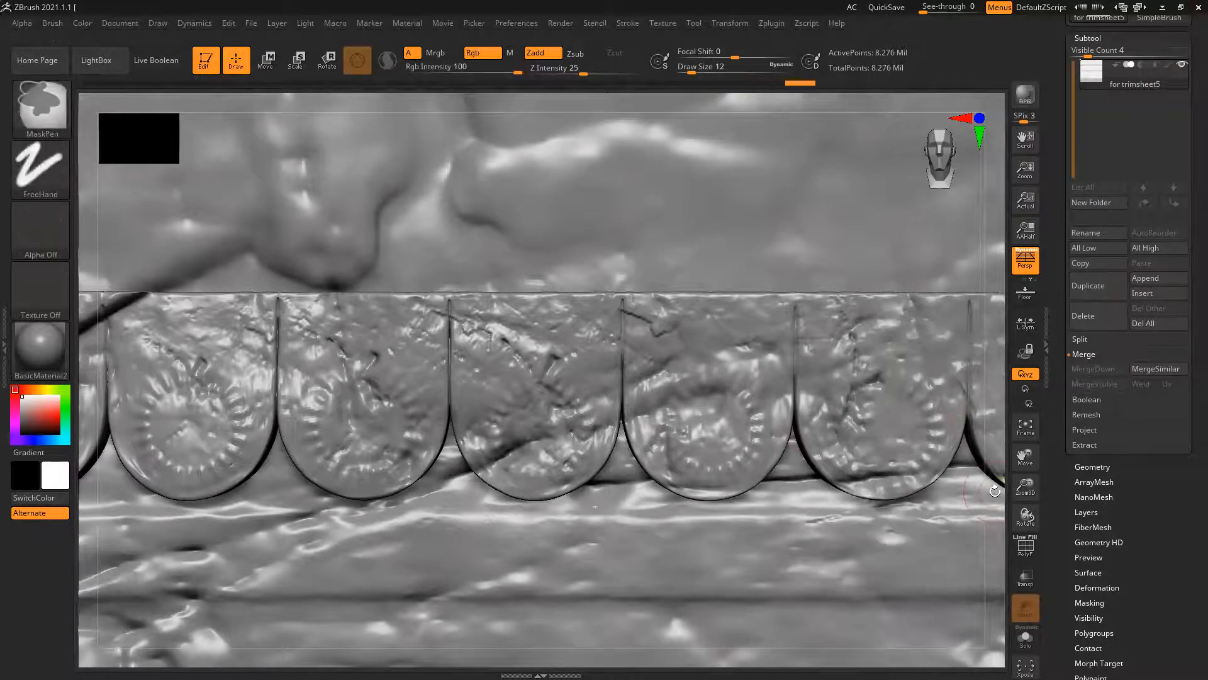
Stamp the ring ornament onto the ninth, tenth and eleventh scallops
{"action": "right_click_drag", "start_coordinate": [887, 504], "coordinate": [618, 523], "text": "alt"}
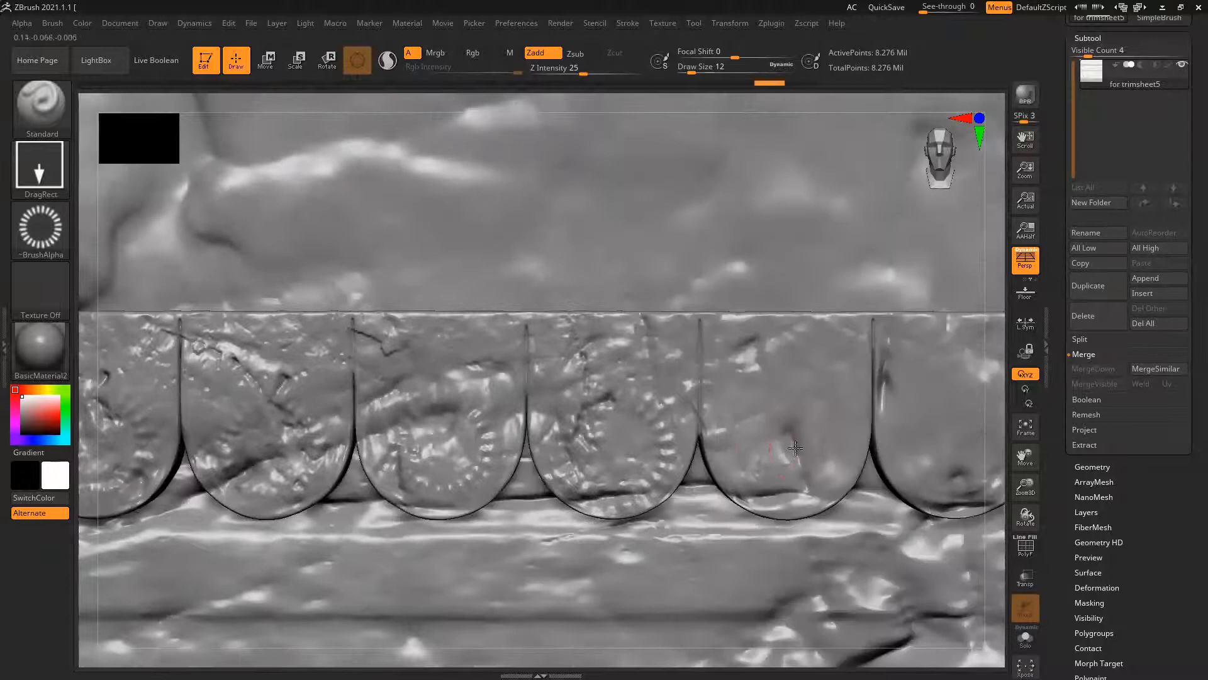
{"action": "left_click_drag", "start_coordinate": [783, 434], "coordinate": [830, 463]}
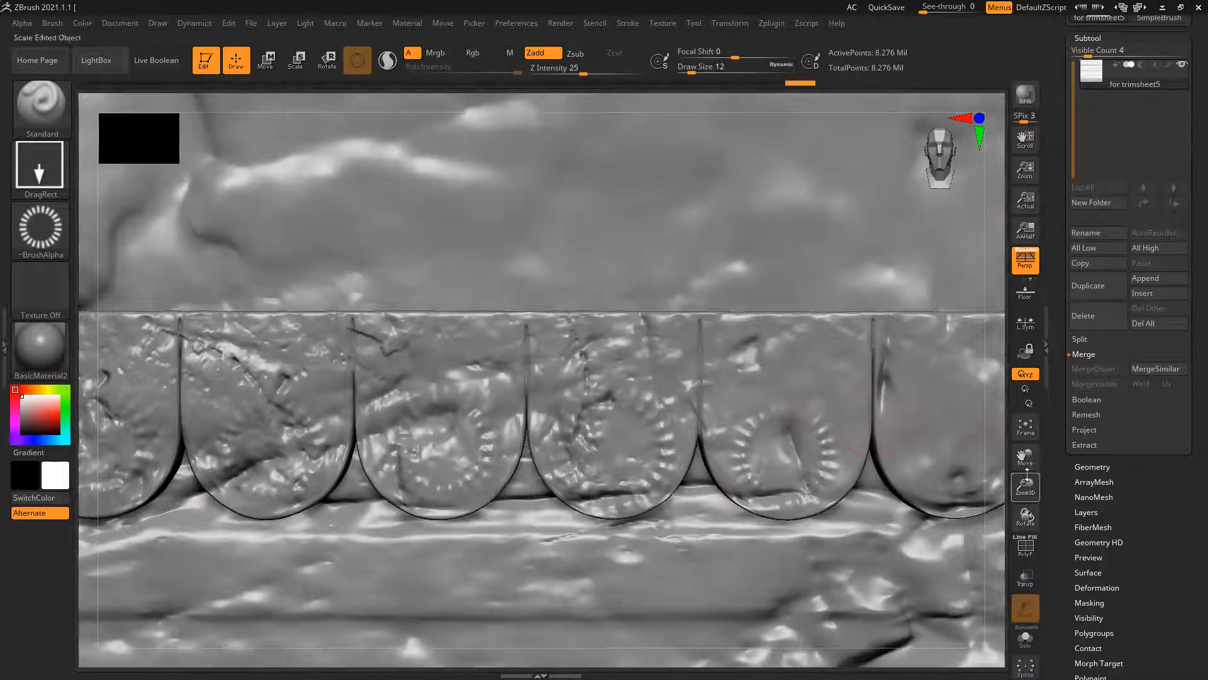
{"action": "right_click_drag", "start_coordinate": [978, 475], "coordinate": [817, 475], "text": "alt"}
{"action": "left_click_drag", "start_coordinate": [776, 469], "coordinate": [783, 400]}
{"action": "left_click_drag", "start_coordinate": [956, 455], "coordinate": [952, 390]}
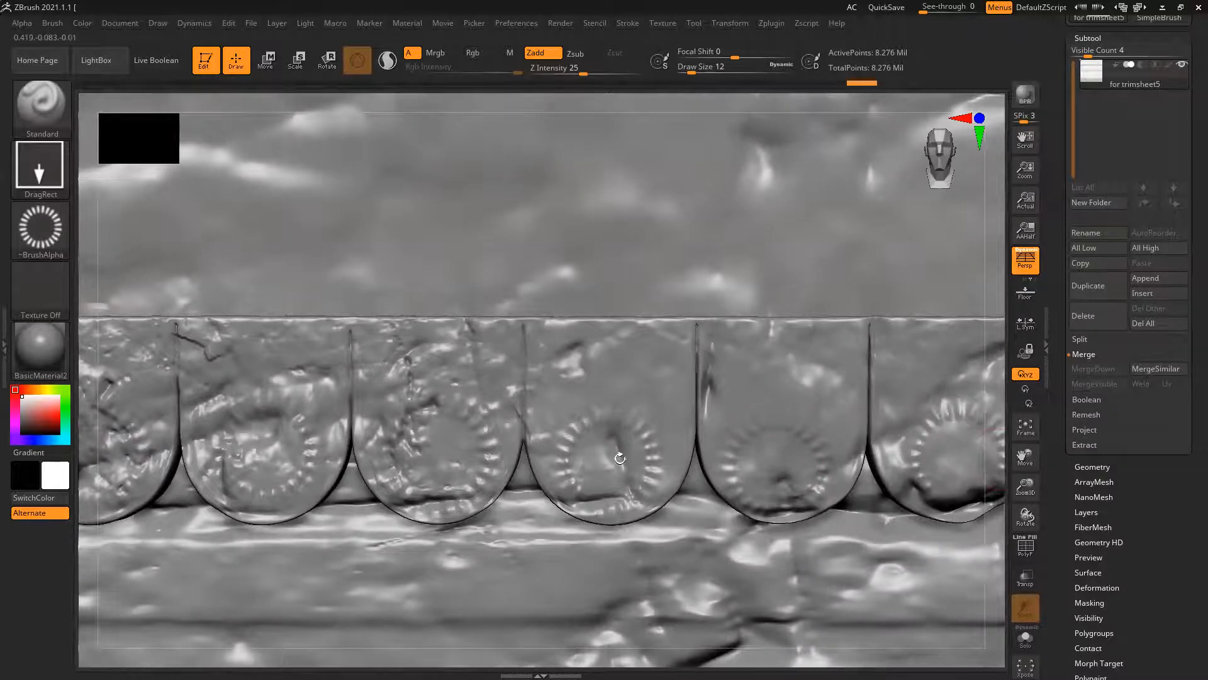
Stamp the ring ornament onto the last four scallops up to the row's end
{"action": "right_click_drag", "start_coordinate": [620, 458], "coordinate": [606, 458], "text": "alt"}
{"action": "left_click_drag", "start_coordinate": [737, 434], "coordinate": [754, 391]}
{"action": "left_click_drag", "start_coordinate": [920, 450], "coordinate": [925, 395]}
{"action": "right_click_drag", "start_coordinate": [841, 450], "coordinate": [722, 451], "text": "alt"}
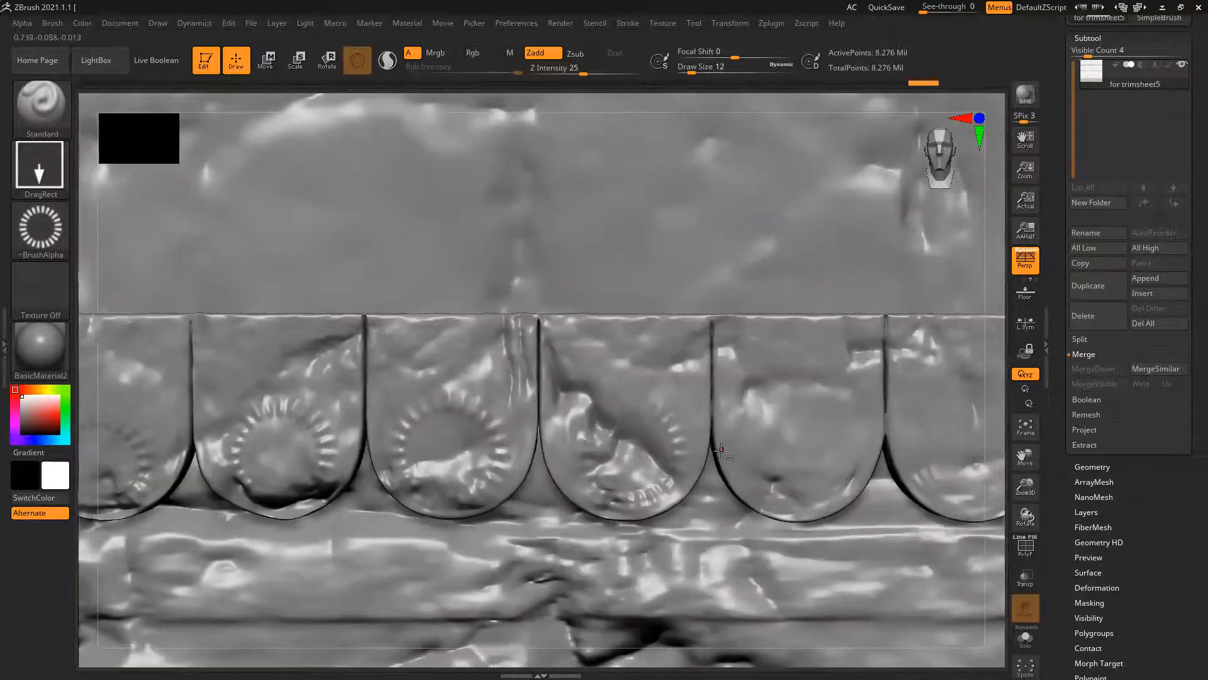
{"action": "left_click_drag", "start_coordinate": [796, 427], "coordinate": [758, 388]}
{"action": "right_click_drag", "start_coordinate": [998, 443], "coordinate": [689, 446], "text": "alt"}
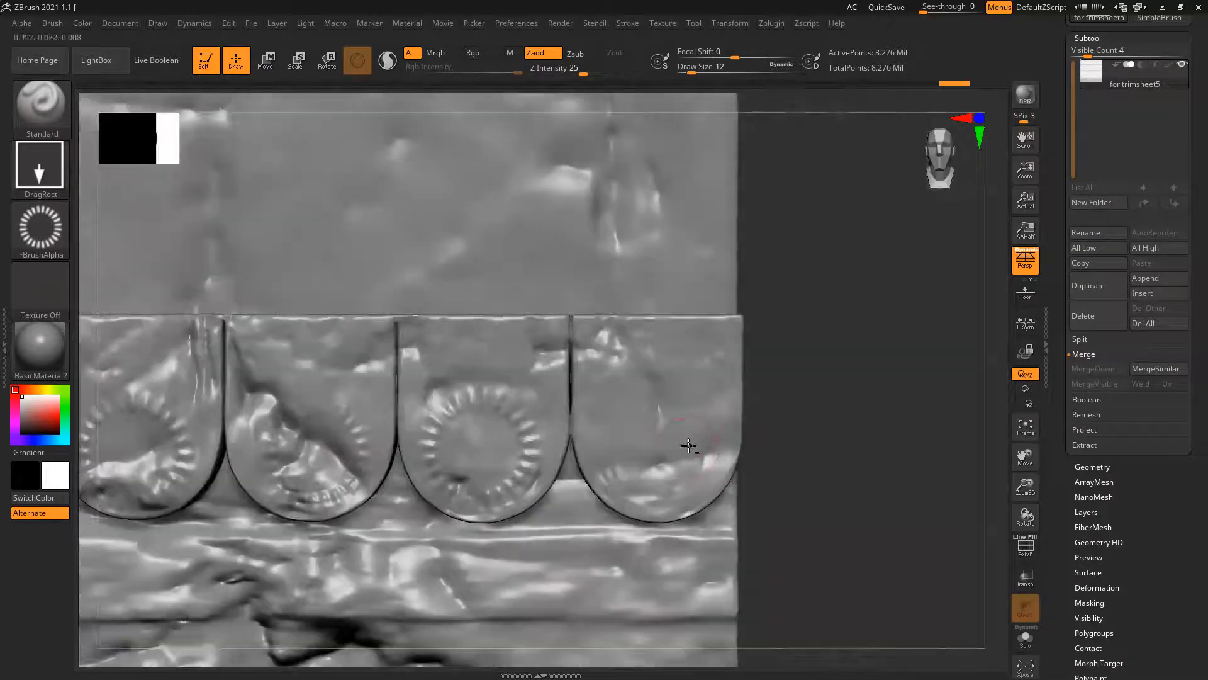
{"action": "left_click_drag", "start_coordinate": [656, 452], "coordinate": [703, 484]}
Choose Alpha 17 and stamp its concentric circles inside the ring ornaments on the first two scallops
{"action": "right_click_drag", "start_coordinate": [443, 391], "coordinate": [420, 284], "text": "ctrl"}
{"action": "right_click_drag", "start_coordinate": [766, 480], "coordinate": [731, 473], "text": "ctrl"}
{"action": "right_click_drag", "start_coordinate": [731, 474], "coordinate": [746, 442], "text": "alt"}
{"action": "right_click_drag", "start_coordinate": [483, 424], "coordinate": [502, 537], "text": "ctrl"}
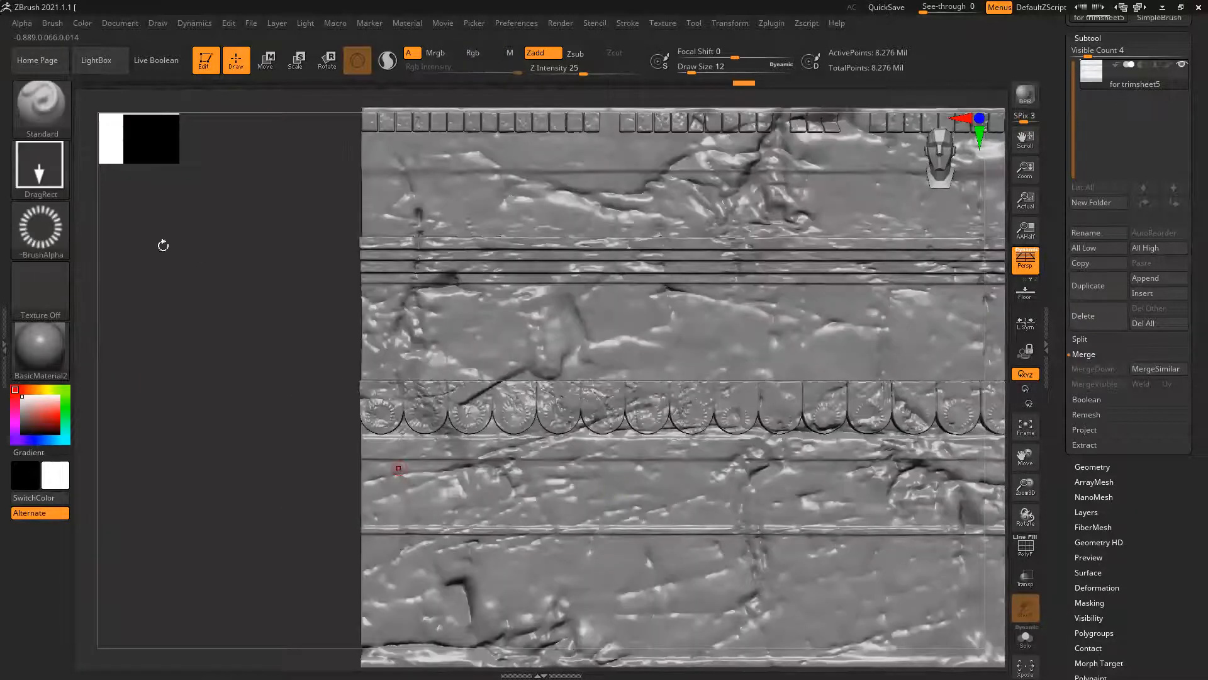
{"action": "left_click", "coordinate": [55, 232]}
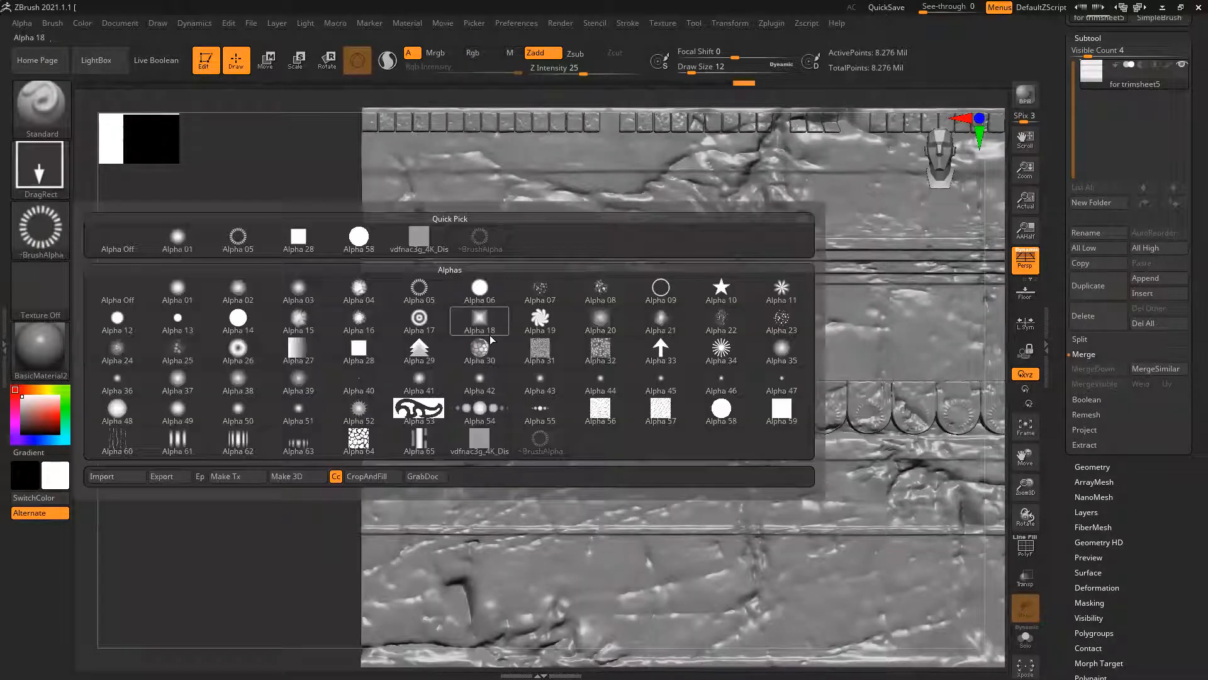
{"action": "left_click", "coordinate": [420, 321]}
{"action": "mouse_move", "coordinate": [387, 420]}
{"action": "right_mouse_down", "text": "alt"}
{"action": "mouse_move", "coordinate": [406, 371]}
{"action": "mouse_move", "coordinate": [433, 436]}
{"action": "right_mouse_up", "text": "alt"}
{"action": "right_click_drag", "start_coordinate": [406, 372], "coordinate": [396, 427], "text": "ctrl"}
{"action": "left_click_drag", "start_coordinate": [365, 356], "coordinate": [433, 327]}
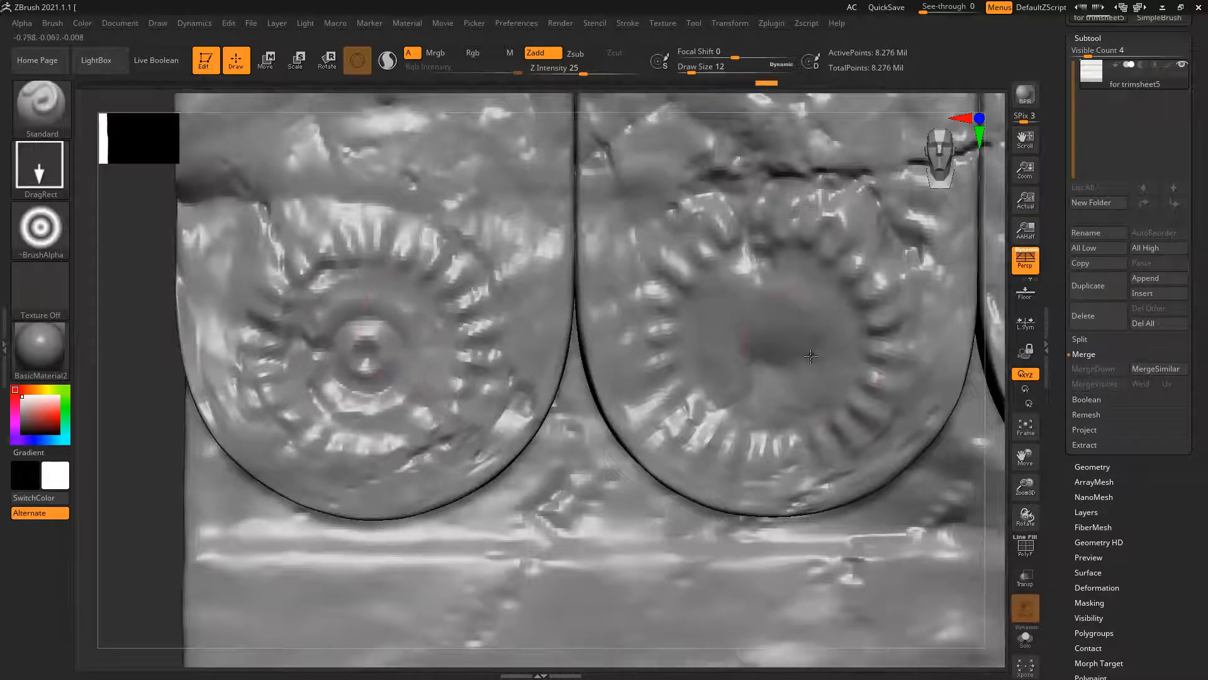
{"action": "left_click_drag", "start_coordinate": [769, 261], "coordinate": [768, 236]}
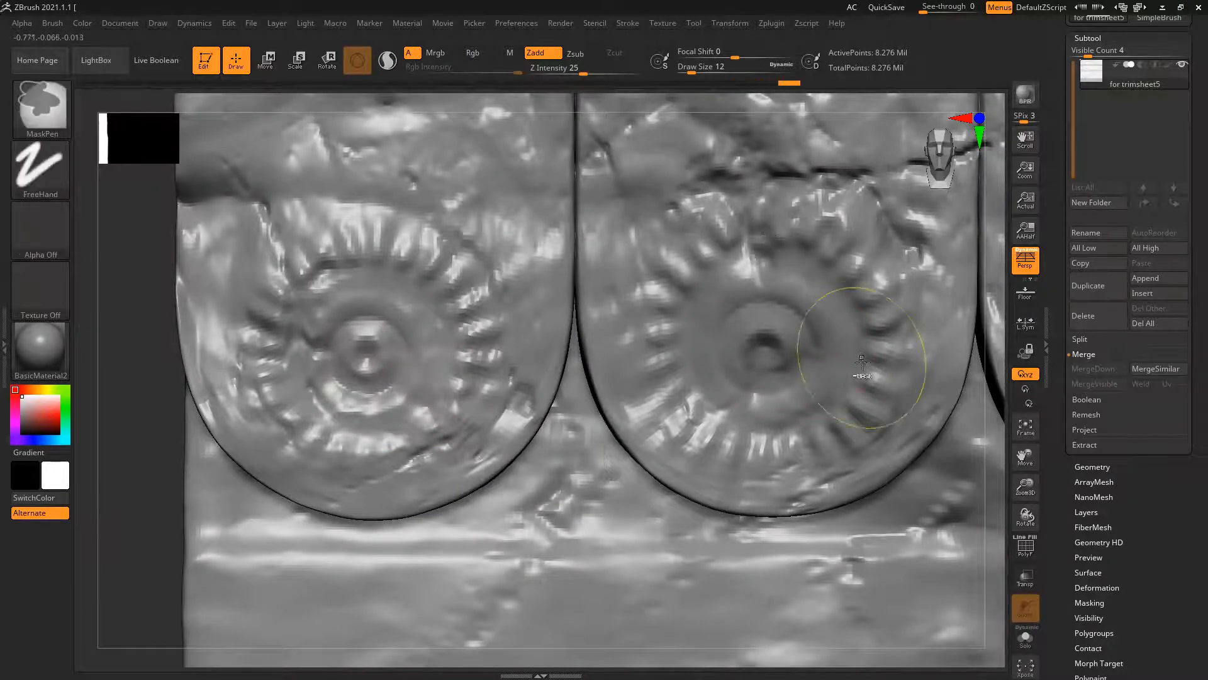
Stamp the concentric circles inside the rings on the third and fourth scallops
{"action": "right_click_drag", "start_coordinate": [857, 359], "coordinate": [587, 313], "text": "ctrl"}
{"action": "right_click_drag", "start_coordinate": [626, 400], "coordinate": [459, 398], "text": "alt"}
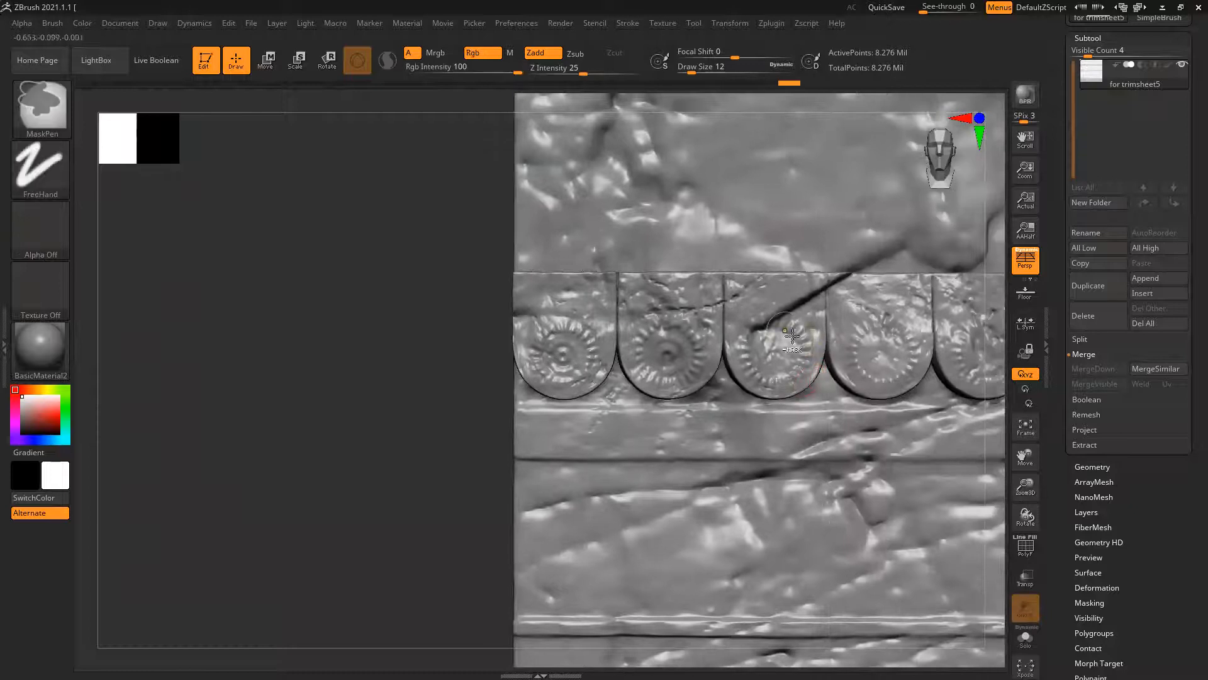
{"action": "right_click_drag", "start_coordinate": [787, 340], "coordinate": [763, 380], "text": "ctrl"}
{"action": "left_click_drag", "start_coordinate": [759, 364], "coordinate": [756, 303]}
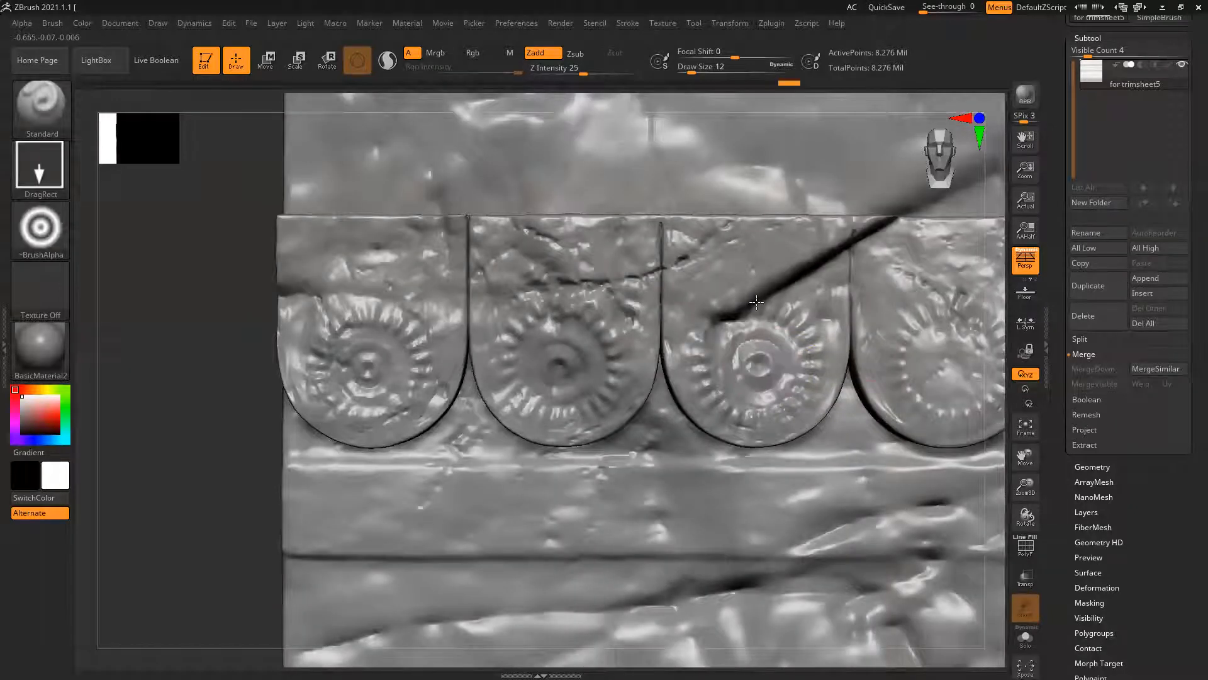
{"action": "left_click_drag", "start_coordinate": [950, 364], "coordinate": [953, 309]}
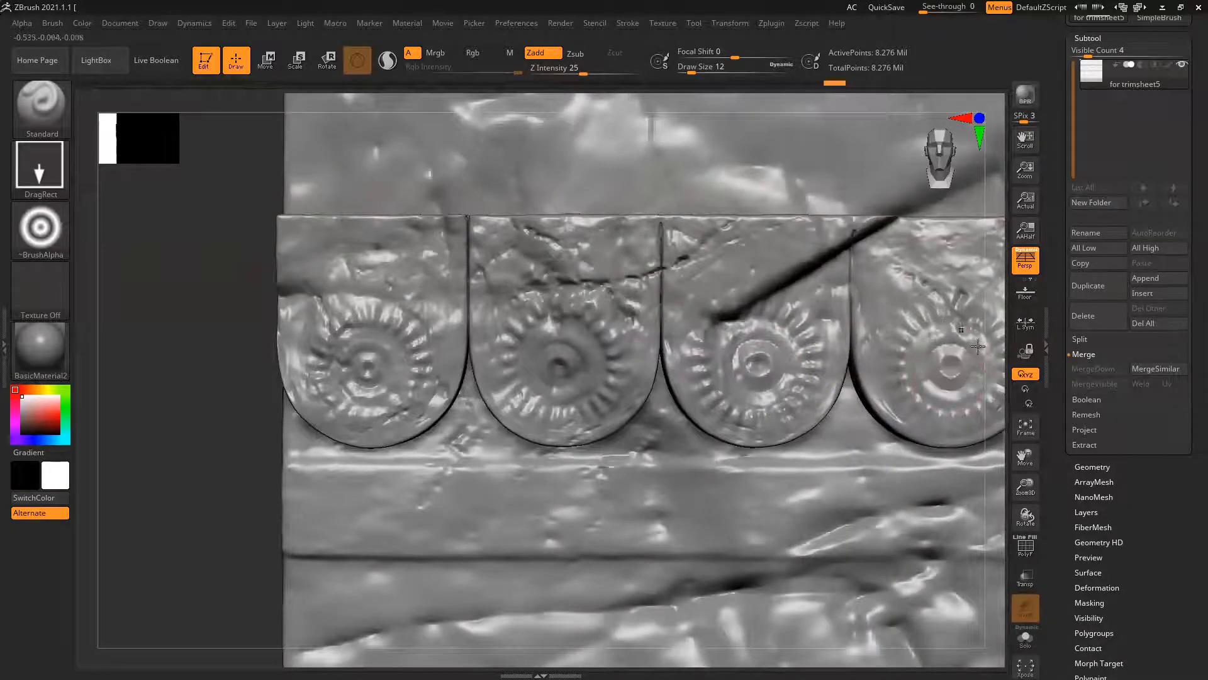
Stamp the concentric circles inside the rings on the fifth, sixth, seventh and eighth scallops
{"action": "right_click_drag", "start_coordinate": [809, 381], "coordinate": [564, 412], "text": "alt"}
{"action": "right_click_drag", "start_coordinate": [760, 406], "coordinate": [706, 410], "text": "alt"}
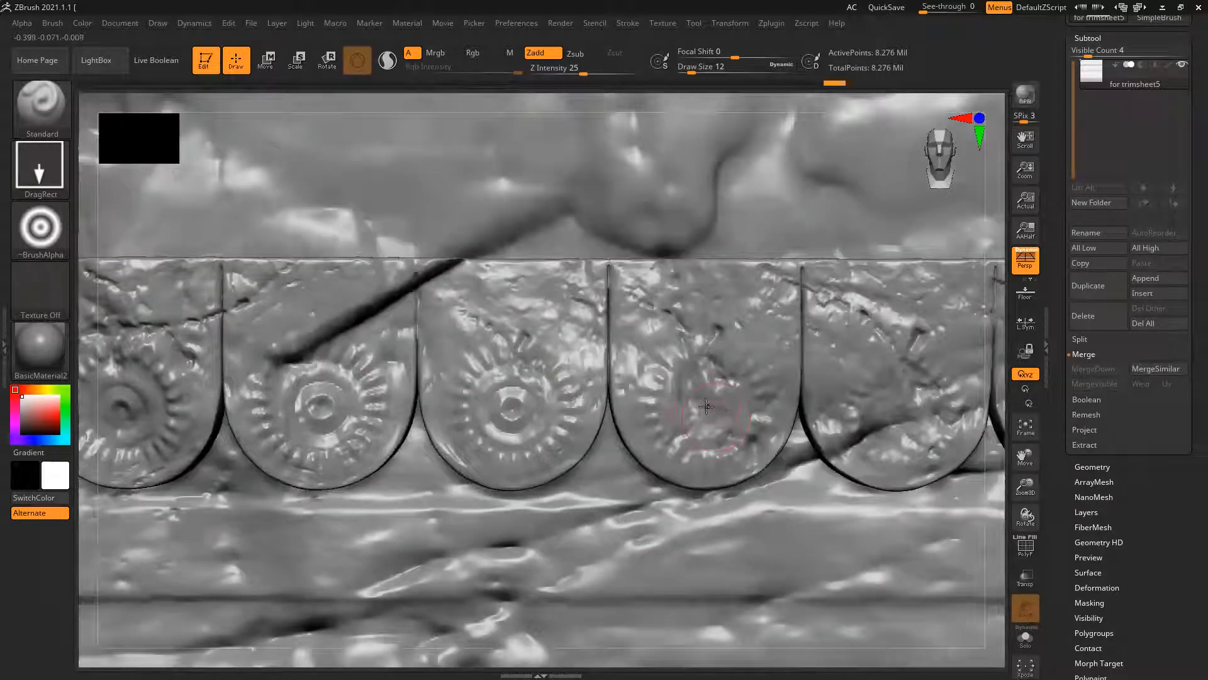
{"action": "left_click_drag", "start_coordinate": [703, 366], "coordinate": [705, 344]}
{"action": "left_click_drag", "start_coordinate": [894, 412], "coordinate": [897, 375]}
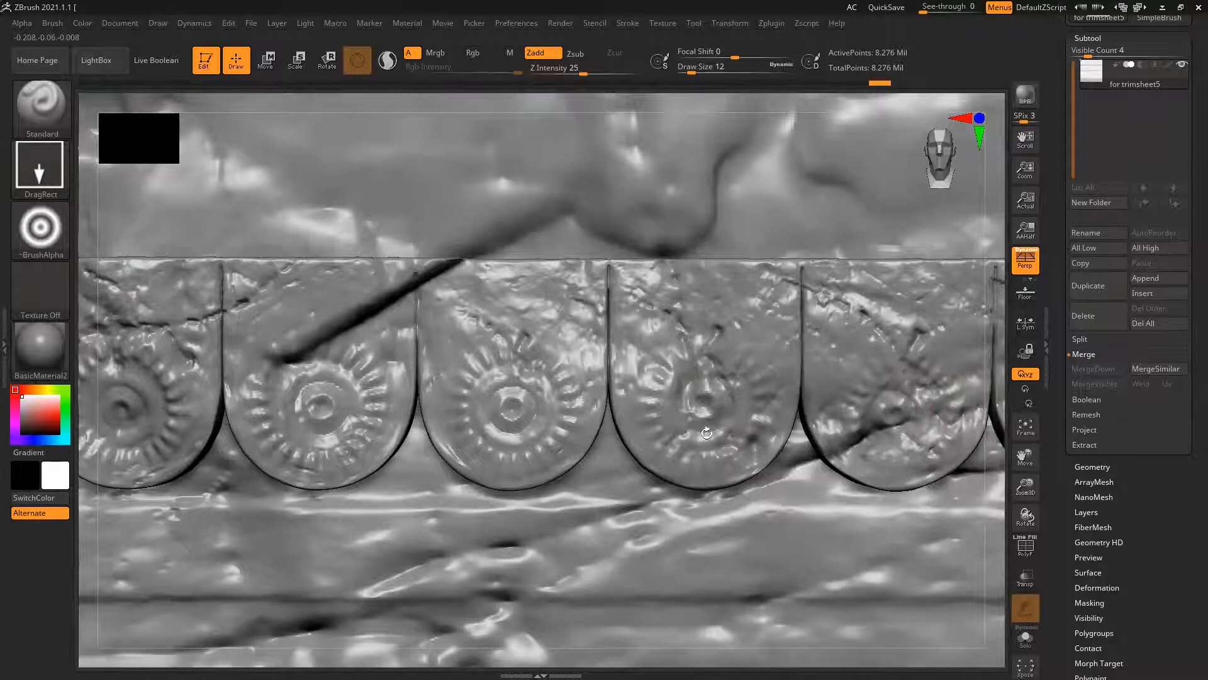
{"action": "right_click_drag", "start_coordinate": [706, 433], "coordinate": [621, 434], "text": "alt"}
{"action": "left_click_drag", "start_coordinate": [713, 410], "coordinate": [716, 379]}
{"action": "left_click_drag", "start_coordinate": [910, 416], "coordinate": [912, 377]}
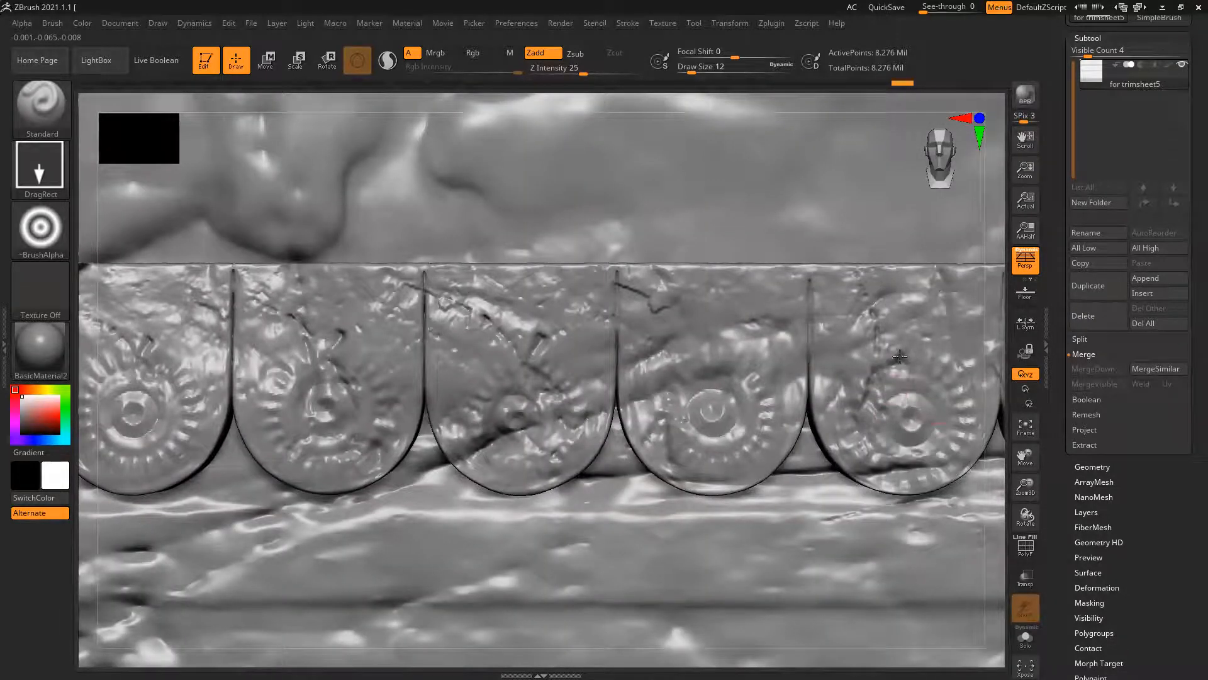
Stamp the concentric circles inside the rings on the ninth through twelfth scallops
{"action": "right_click_drag", "start_coordinate": [512, 441], "coordinate": [508, 448], "text": "alt"}
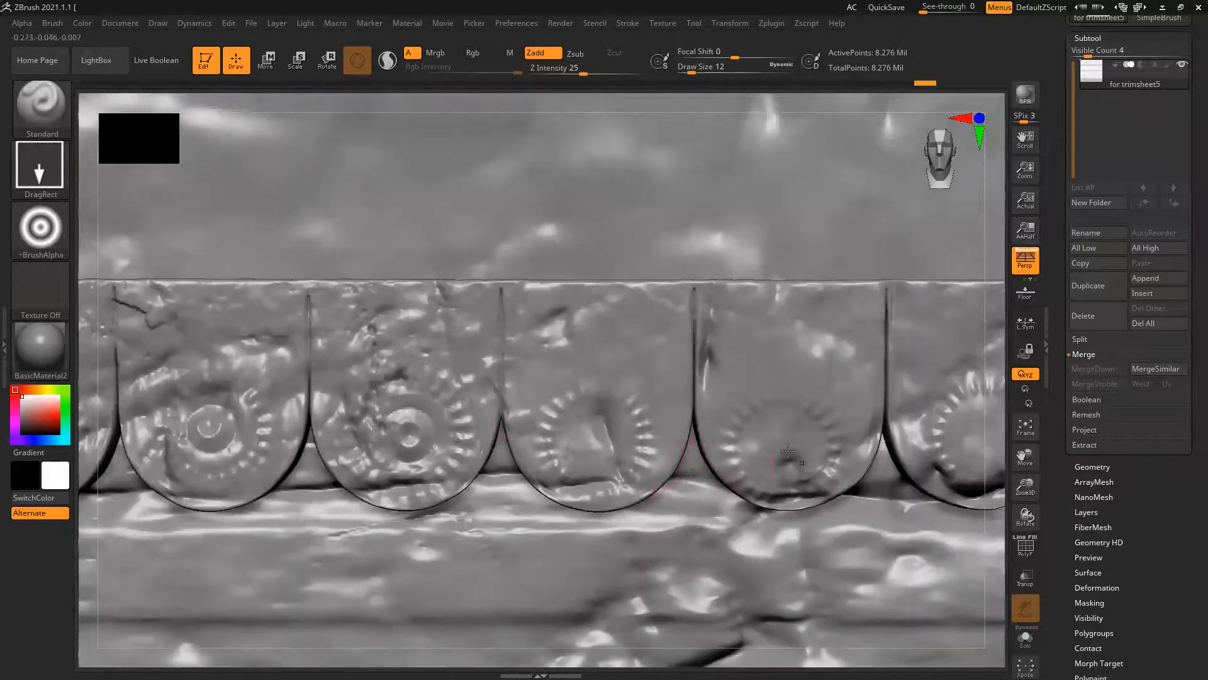
{"action": "left_click_drag", "start_coordinate": [590, 446], "coordinate": [591, 384]}
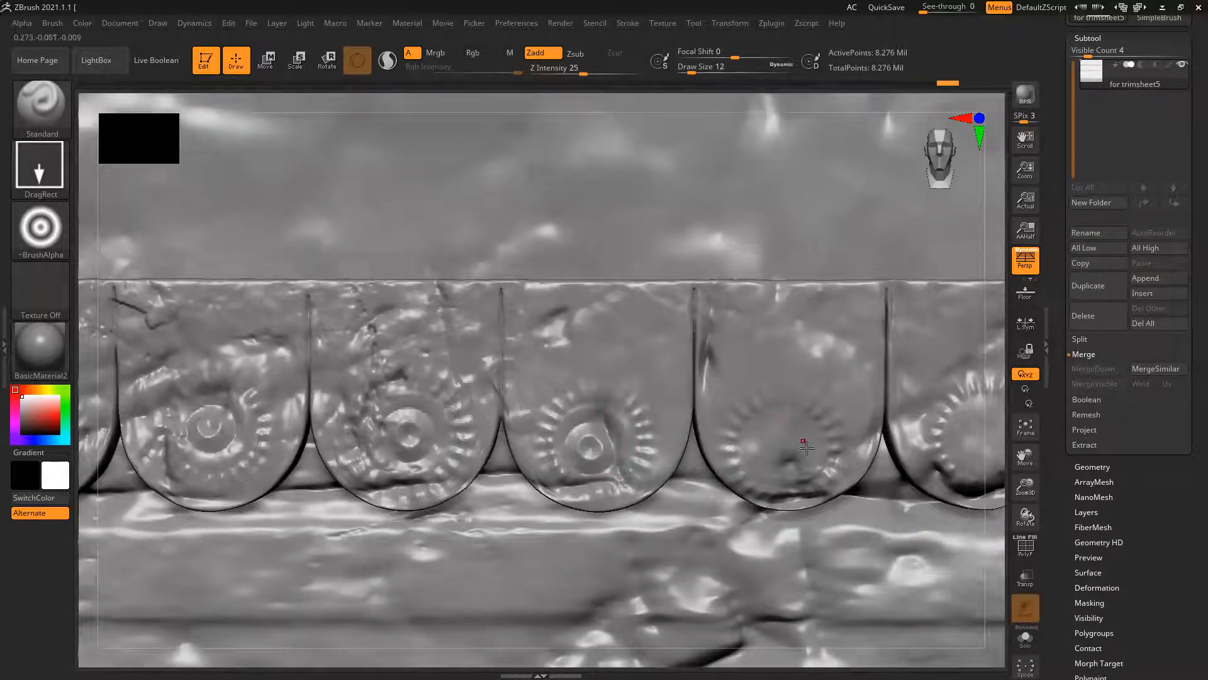
{"action": "mouse_move", "coordinate": [787, 448]}
{"action": "left_mouse_down"}
{"action": "mouse_move", "coordinate": [781, 402]}
{"action": "mouse_move", "coordinate": [810, 408]}
{"action": "left_mouse_up"}
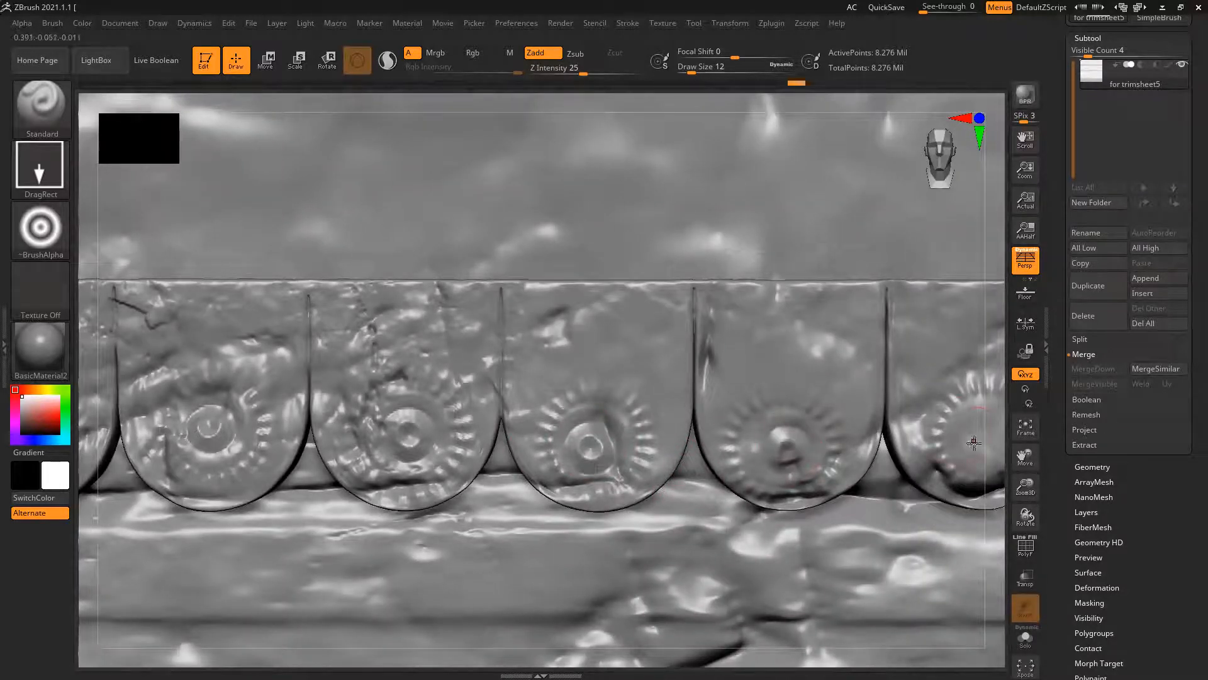
{"action": "right_click_drag", "start_coordinate": [695, 443], "coordinate": [698, 444], "text": "alt"}
{"action": "left_click_drag", "start_coordinate": [681, 436], "coordinate": [688, 397]}
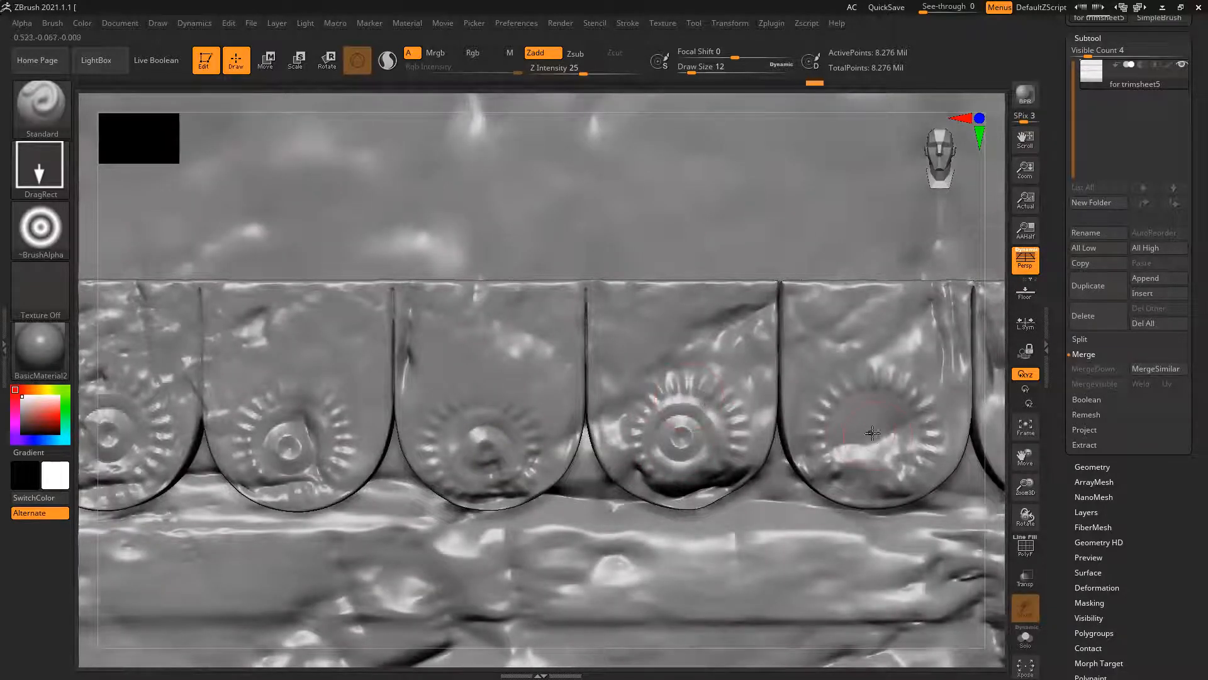
{"action": "mouse_move", "coordinate": [875, 399]}
{"action": "left_mouse_down"}
{"action": "mouse_move", "coordinate": [874, 378]}
{"action": "mouse_move", "coordinate": [949, 432]}
{"action": "left_mouse_up"}
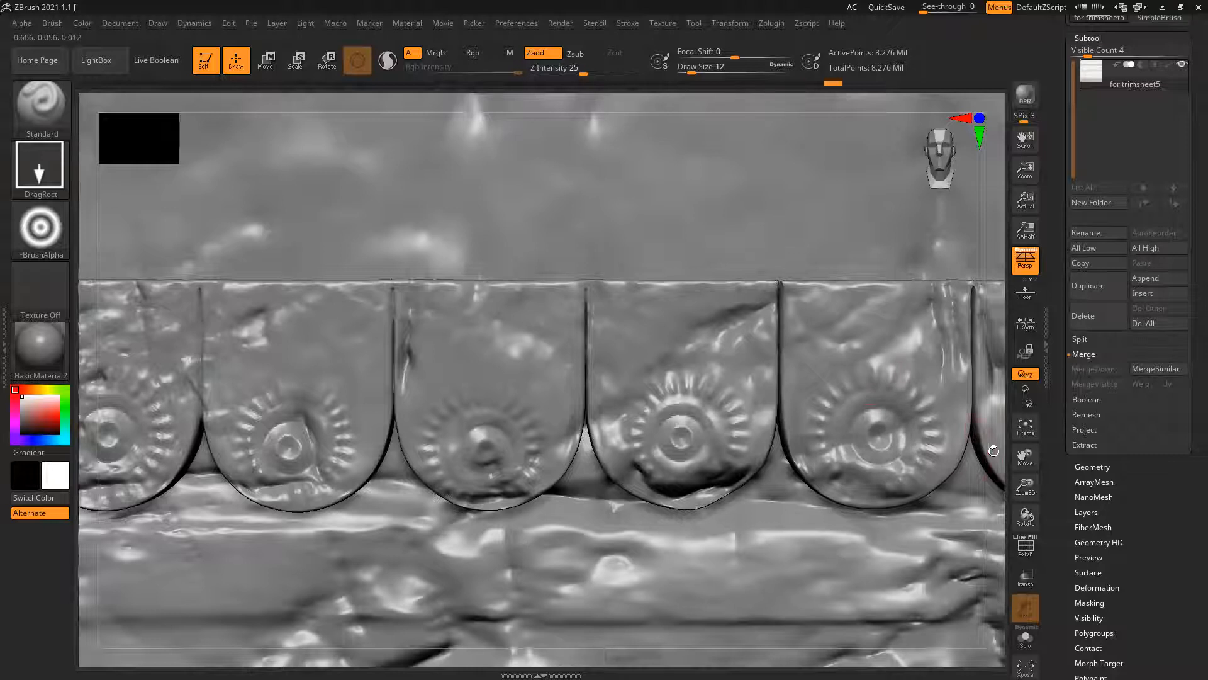
Stamp the concentric circles inside the rings on the last three scallops of the row
{"action": "right_click_drag", "start_coordinate": [606, 465], "coordinate": [749, 469], "text": "alt"}
{"action": "left_click_drag", "start_coordinate": [680, 452], "coordinate": [680, 399]}
{"action": "mouse_move", "coordinate": [871, 452]}
{"action": "left_mouse_down"}
{"action": "mouse_move", "coordinate": [856, 394]}
{"action": "mouse_move", "coordinate": [888, 410]}
{"action": "left_mouse_up"}
{"action": "right_click_drag", "start_coordinate": [548, 485], "coordinate": [69, 504], "text": "alt"}
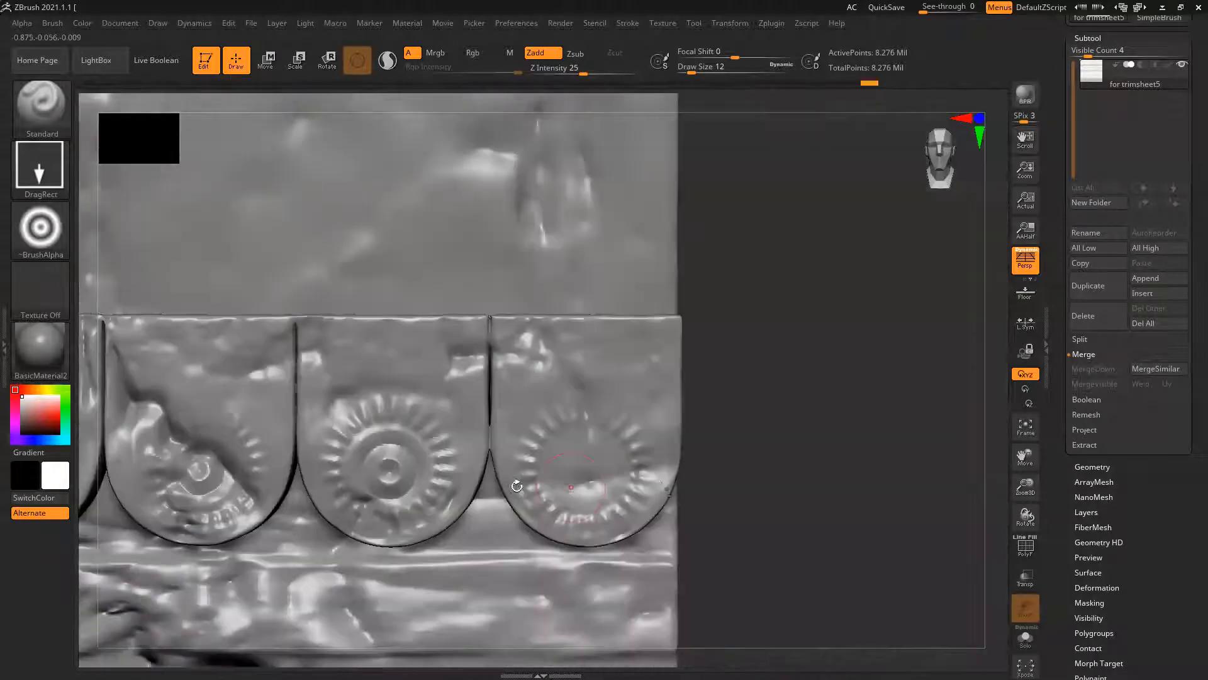
{"action": "left_click_drag", "start_coordinate": [582, 466], "coordinate": [584, 415]}
Switch to the vdfnac3g_4K_Dis alpha and stamp rock detail around the hole in the lower-left wall band
{"action": "mouse_move", "coordinate": [583, 418]}
{"action": "right_mouse_down", "text": "ctrl"}
{"action": "mouse_move", "coordinate": [550, 477]}
{"action": "mouse_move", "coordinate": [565, 499]}
{"action": "right_mouse_up", "text": "ctrl"}
{"action": "left_click_drag", "start_coordinate": [723, 505], "coordinate": [773, 444], "text": "alt"}
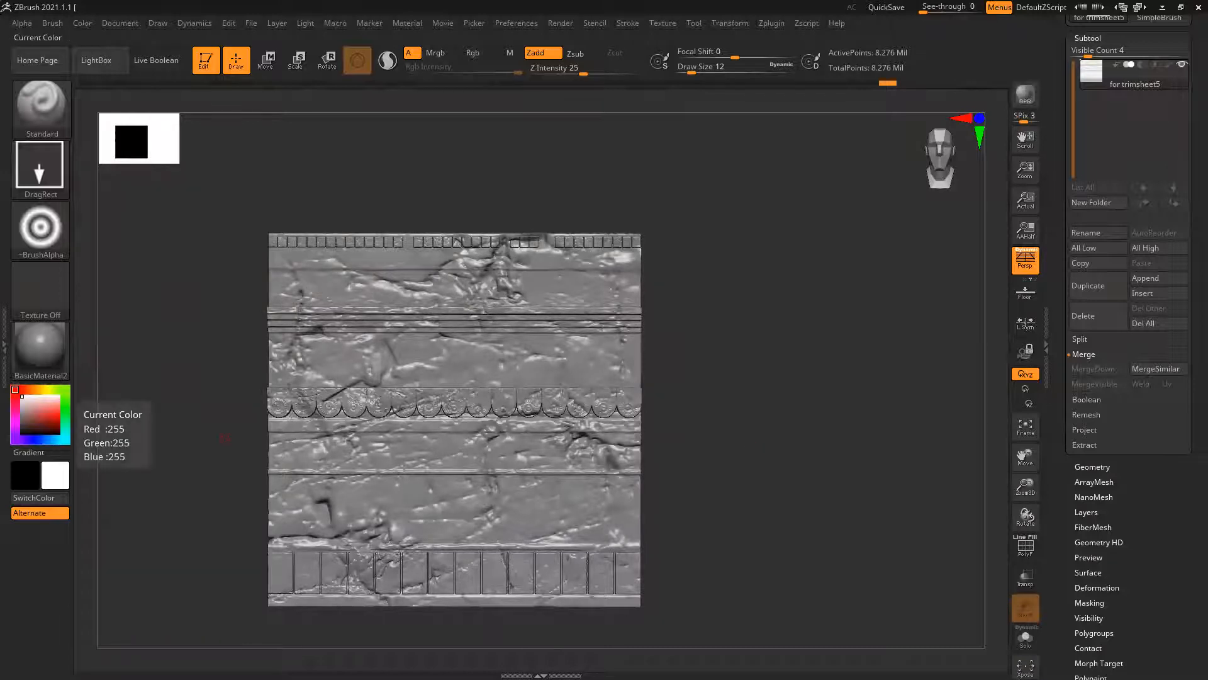
{"action": "mouse_move", "coordinate": [787, 488]}
{"action": "left_mouse_down"}
{"action": "mouse_move", "coordinate": [812, 463]}
{"action": "mouse_move", "coordinate": [786, 475]}
{"action": "left_mouse_up"}
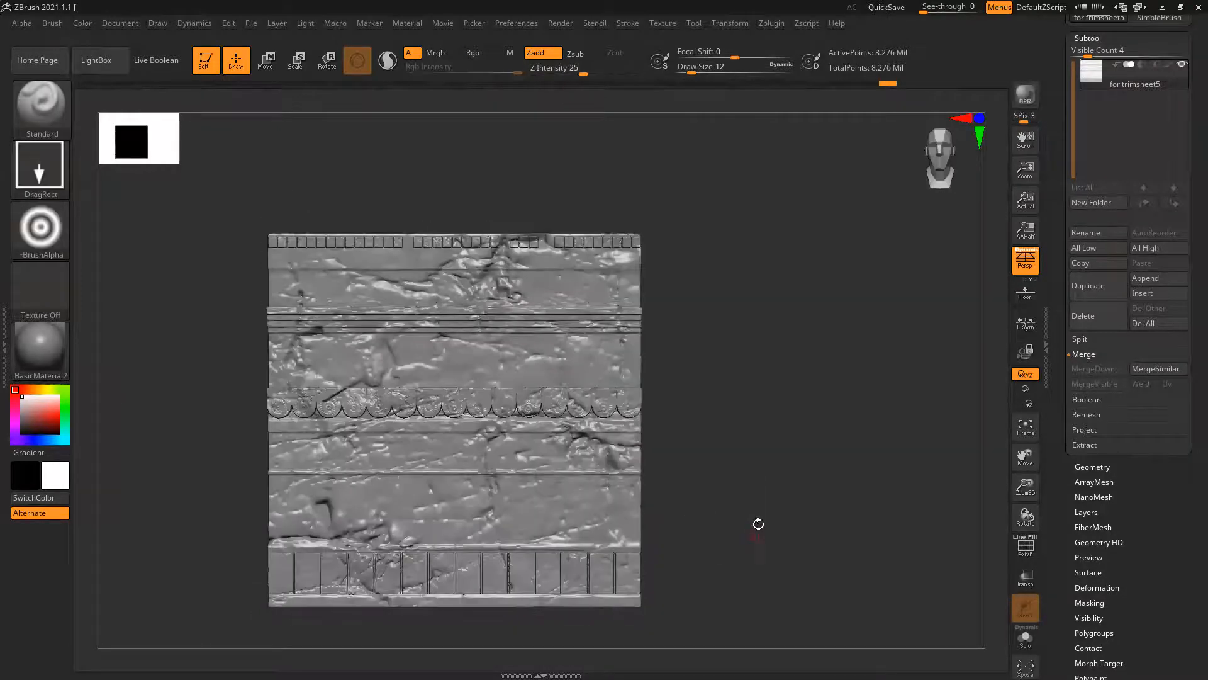
{"action": "left_click_drag", "start_coordinate": [758, 523], "coordinate": [803, 463], "text": "alt"}
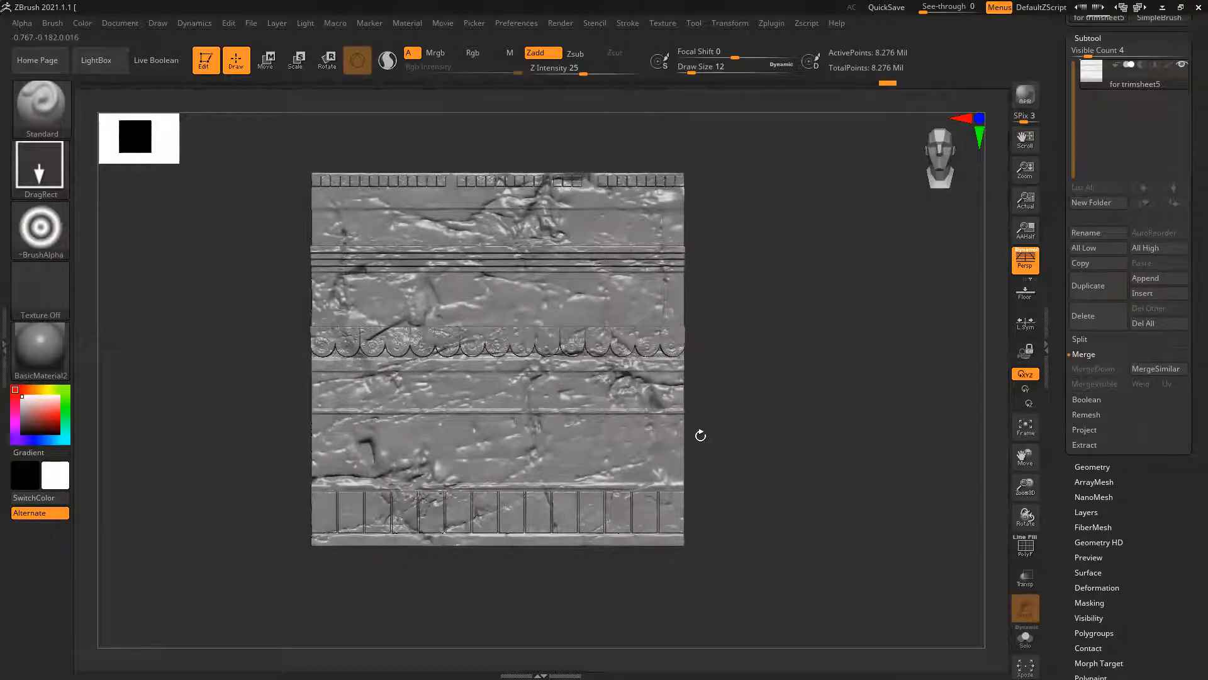
{"action": "left_click", "coordinate": [42, 166]}
{"action": "left_click", "coordinate": [42, 227]}
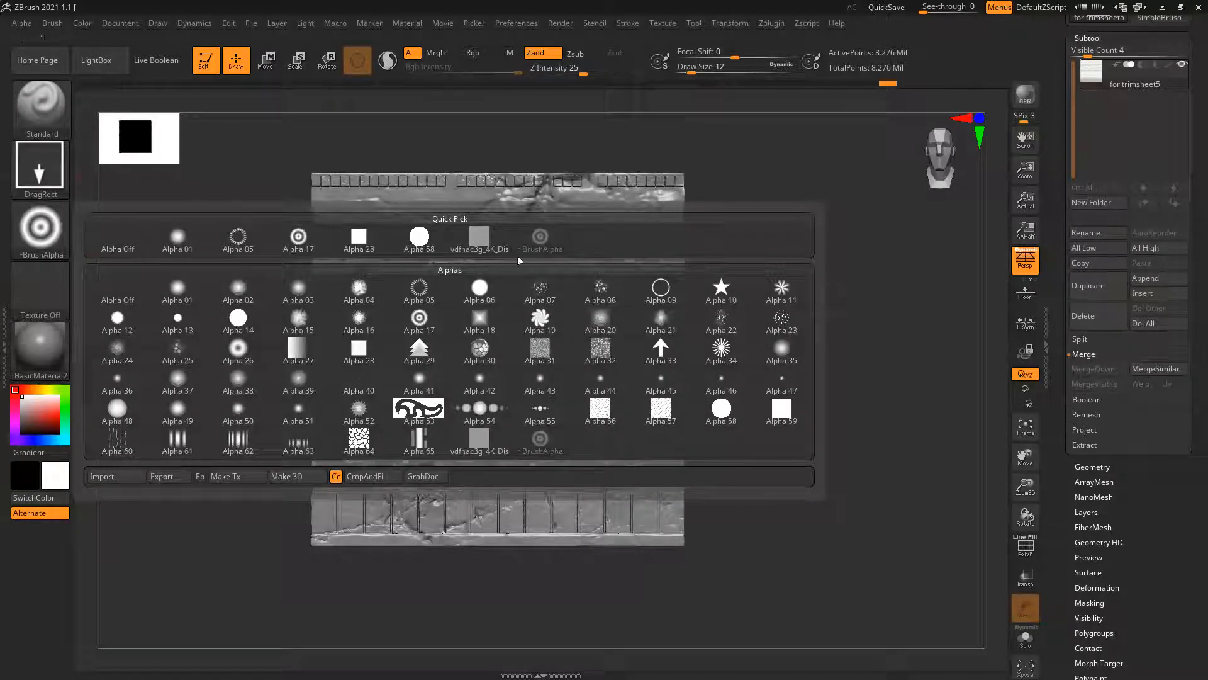
{"action": "left_click", "coordinate": [482, 239]}
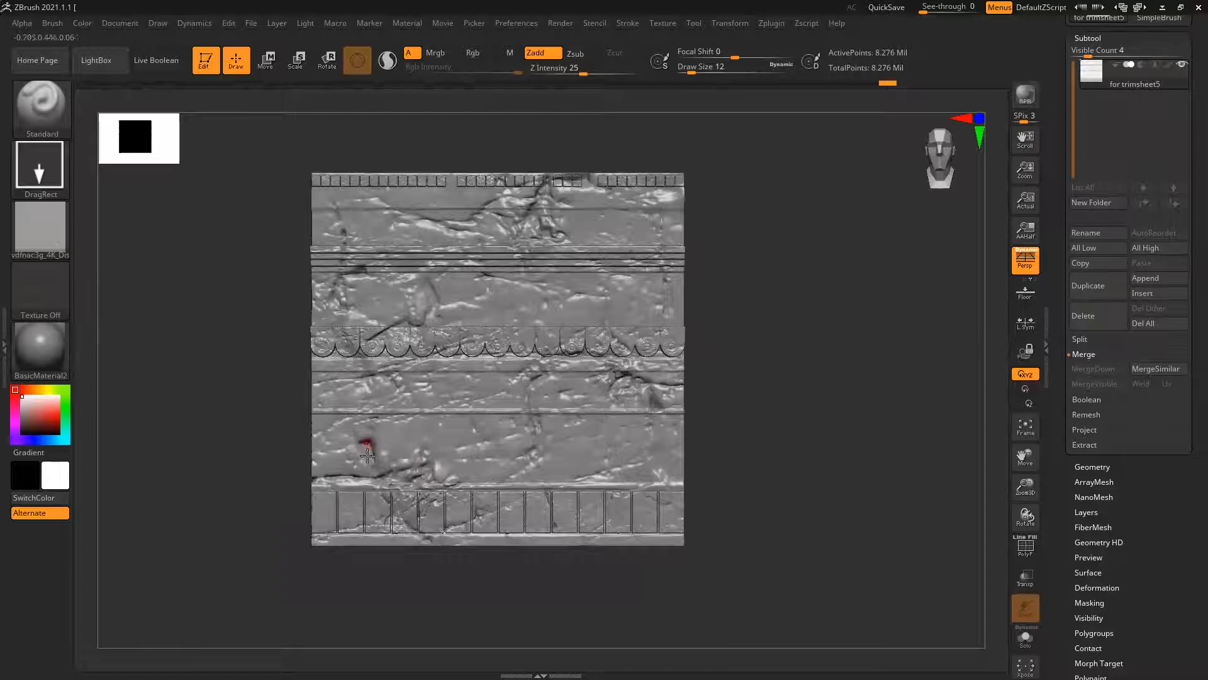
{"action": "right_click_drag", "start_coordinate": [357, 436], "coordinate": [362, 539], "text": "ctrl"}
{"action": "mouse_move", "coordinate": [369, 441]}
{"action": "left_mouse_down"}
{"action": "mouse_move", "coordinate": [531, 608]}
{"action": "mouse_move", "coordinate": [519, 627]}
{"action": "mouse_move", "coordinate": [467, 640]}
{"action": "mouse_move", "coordinate": [443, 634]}
{"action": "mouse_move", "coordinate": [458, 615]}
{"action": "left_mouse_up"}
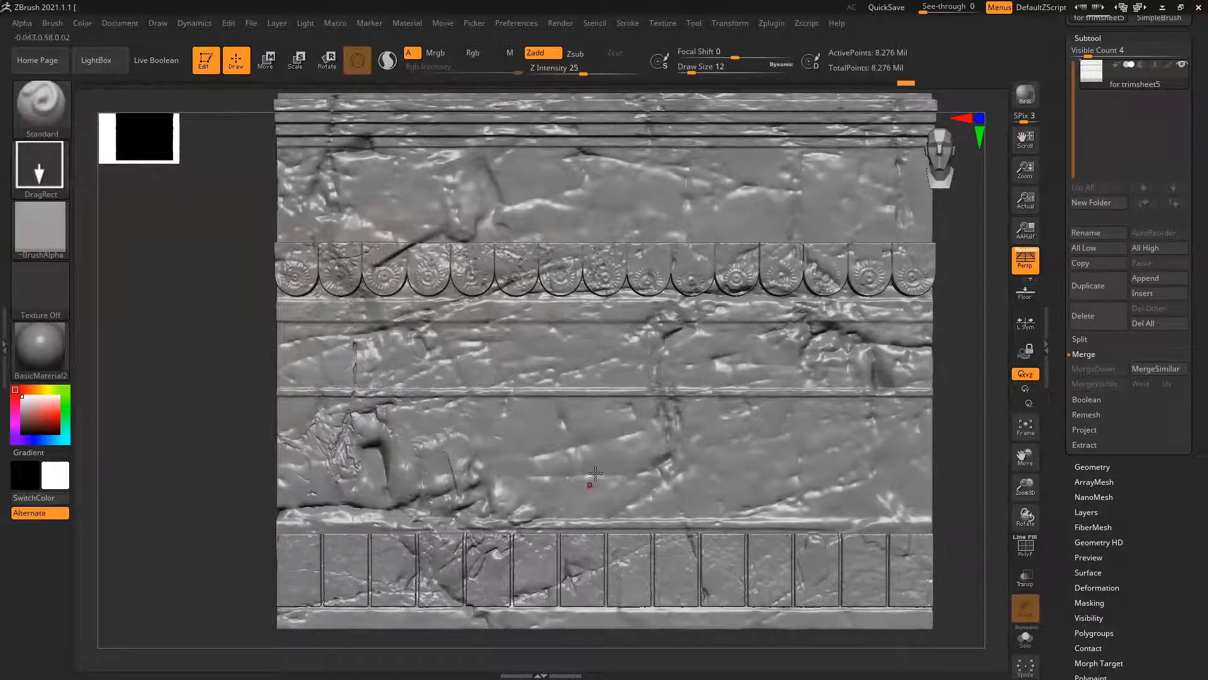
Stamp the rock alpha across the lower wall bands and the right part of the band above the scallops
{"action": "left_click_drag", "start_coordinate": [680, 630], "coordinate": [628, 645]}
{"action": "left_click", "coordinate": [22, 22]}
{"action": "left_click_drag", "start_coordinate": [812, 201], "coordinate": [881, 245]}
{"action": "left_click_drag", "start_coordinate": [1012, 291], "coordinate": [935, 422]}
{"action": "mouse_move", "coordinate": [840, 460]}
{"action": "left_mouse_down"}
{"action": "mouse_move", "coordinate": [943, 464]}
{"action": "mouse_move", "coordinate": [973, 485]}
{"action": "left_mouse_up"}
{"action": "left_click_drag", "start_coordinate": [665, 358], "coordinate": [850, 369]}
{"action": "left_click_drag", "start_coordinate": [691, 480], "coordinate": [654, 528]}
{"action": "left_click_drag", "start_coordinate": [522, 435], "coordinate": [554, 469]}
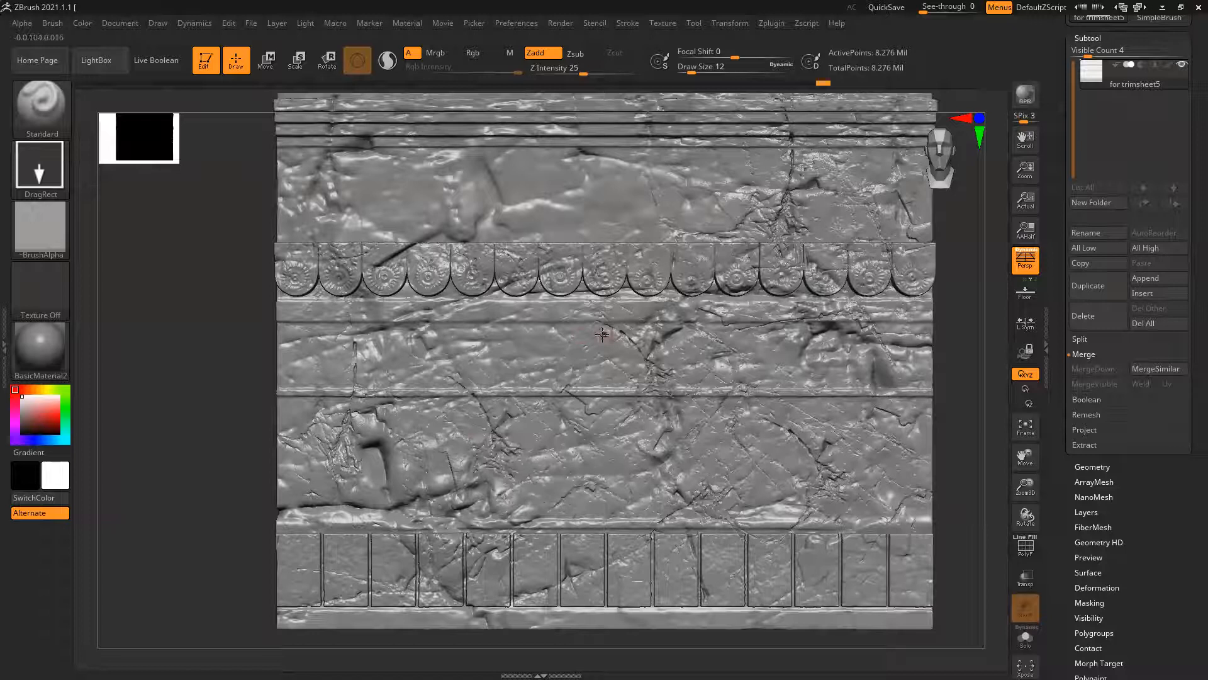
Stamp the rock alpha over the rest of the band above the scallops and across the uppermost wall band
{"action": "left_click_drag", "start_coordinate": [516, 182], "coordinate": [598, 192]}
{"action": "left_click_drag", "start_coordinate": [213, 281], "coordinate": [209, 398], "text": "alt"}
{"action": "left_click_drag", "start_coordinate": [327, 181], "coordinate": [690, 249]}
{"action": "left_click_drag", "start_coordinate": [593, 152], "coordinate": [873, 275]}
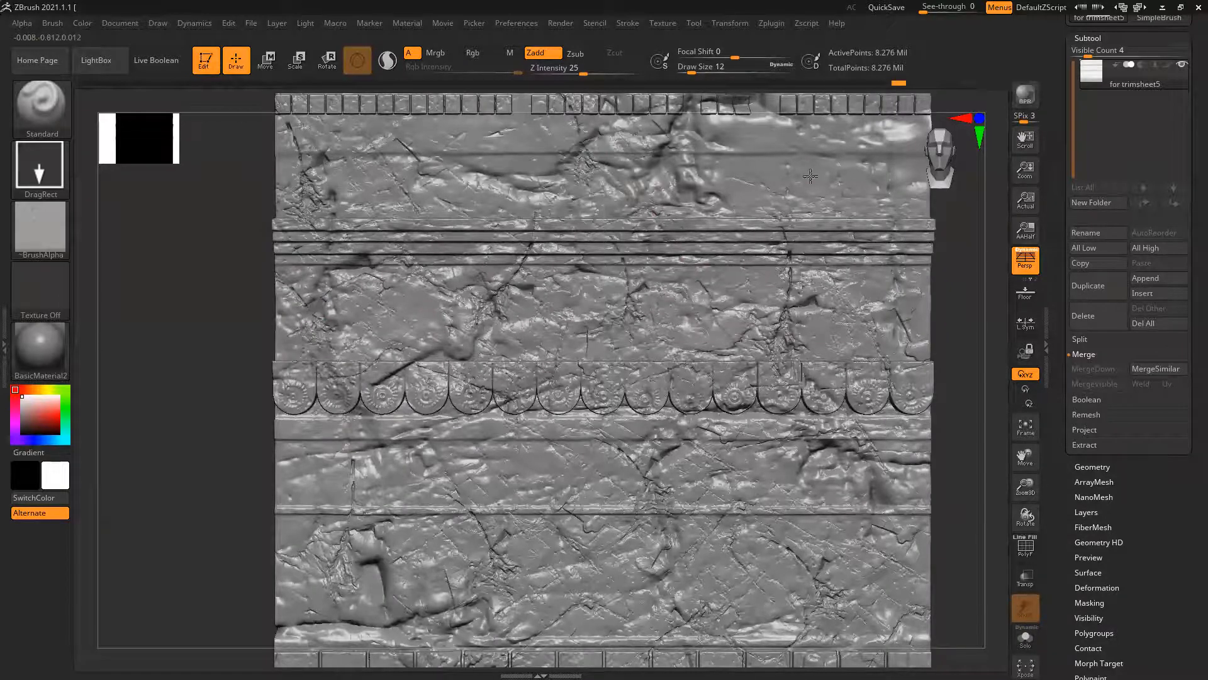
{"action": "left_click_drag", "start_coordinate": [817, 150], "coordinate": [997, 278]}
{"action": "right_click_drag", "start_coordinate": [965, 311], "coordinate": [960, 351], "text": "alt"}
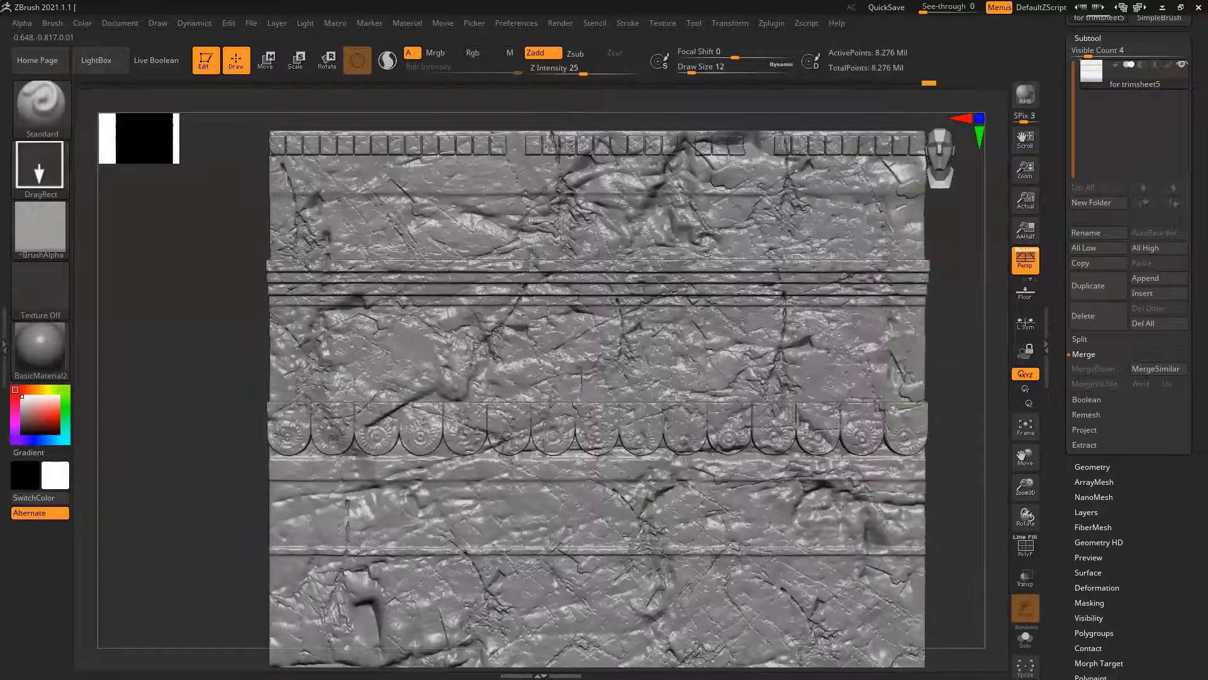
Stamp more rock cracks over the middle and lower bands, then check the whole trimsheet from the front and at an angle
{"action": "mouse_move", "coordinate": [884, 380]}
{"action": "right_mouse_down", "text": "ctrl"}
{"action": "mouse_move", "coordinate": [951, 464]}
{"action": "mouse_move", "coordinate": [865, 391]}
{"action": "right_mouse_up", "text": "ctrl"}
{"action": "right_click_drag", "start_coordinate": [697, 359], "coordinate": [748, 442], "text": "ctrl"}
{"action": "mouse_move", "coordinate": [362, 366]}
{"action": "left_mouse_down"}
{"action": "mouse_move", "coordinate": [472, 476]}
{"action": "mouse_move", "coordinate": [492, 475]}
{"action": "left_mouse_up"}
{"action": "left_click_drag", "start_coordinate": [350, 513], "coordinate": [461, 574]}
{"action": "right_click_drag", "start_coordinate": [648, 443], "coordinate": [637, 371], "text": "ctrl"}
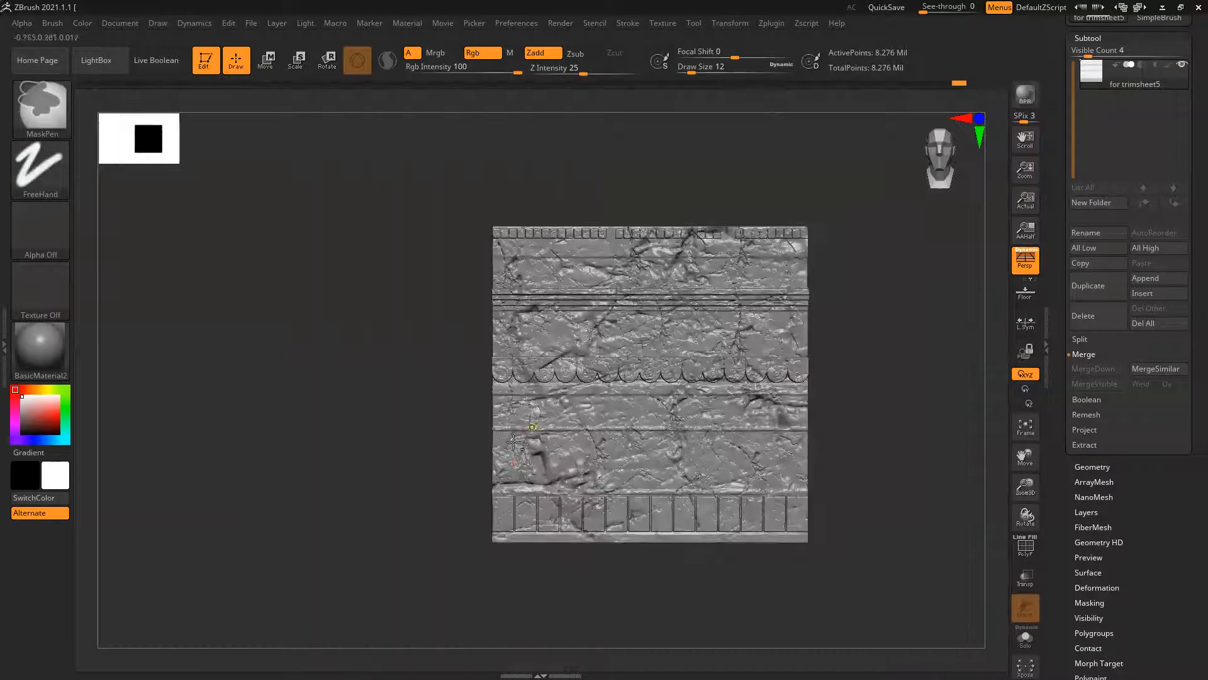
{"action": "mouse_move", "coordinate": [867, 466]}
{"action": "right_mouse_down", "text": "alt"}
{"action": "mouse_move", "coordinate": [830, 441]}
{"action": "mouse_move", "coordinate": [880, 448]}
{"action": "mouse_move", "coordinate": [859, 448]}
{"action": "right_mouse_up", "text": "alt"}
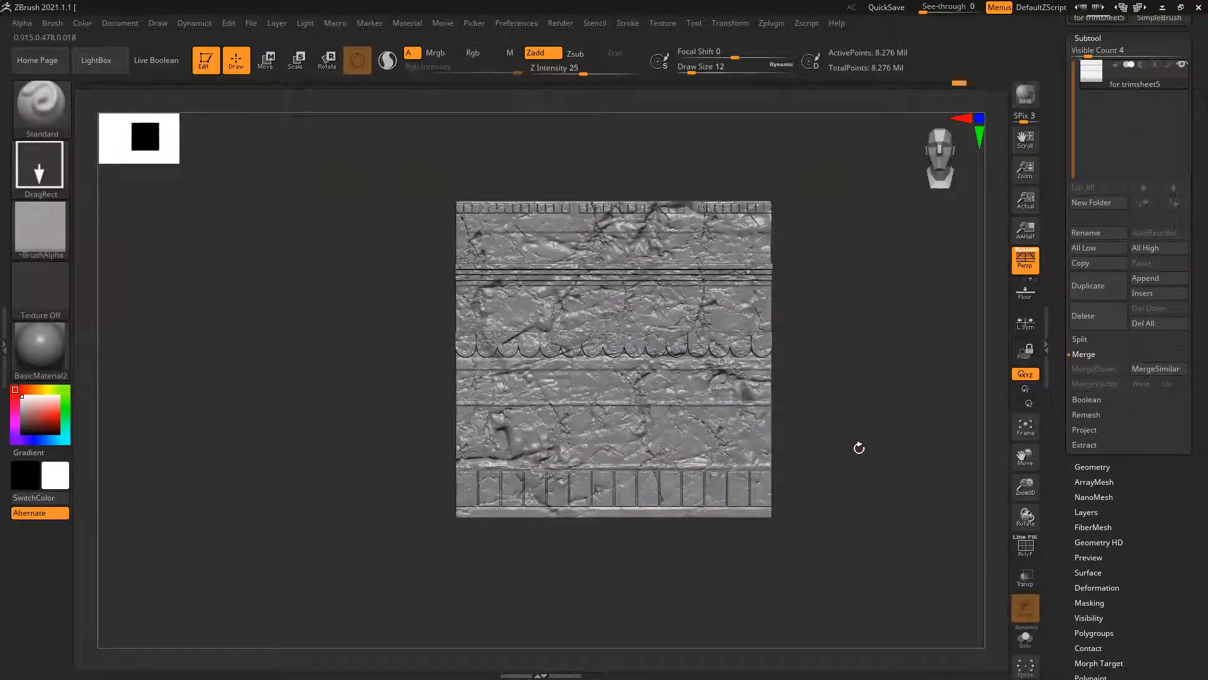
{"action": "right_click_drag", "start_coordinate": [856, 486], "coordinate": [826, 485]}
{"action": "mouse_move", "coordinate": [690, 423]}
{"action": "right_mouse_down", "text": "ctrl"}
{"action": "mouse_move", "coordinate": [907, 502]}
{"action": "mouse_move", "coordinate": [890, 532]}
{"action": "right_mouse_up", "text": "ctrl"}
{"action": "mouse_move", "coordinate": [816, 425]}
{"action": "right_mouse_down"}
{"action": "mouse_move", "coordinate": [863, 423]}
{"action": "mouse_move", "coordinate": [858, 461]}
{"action": "mouse_move", "coordinate": [828, 459]}
{"action": "mouse_move", "coordinate": [809, 399]}
{"action": "mouse_move", "coordinate": [714, 312]}
{"action": "right_mouse_up"}
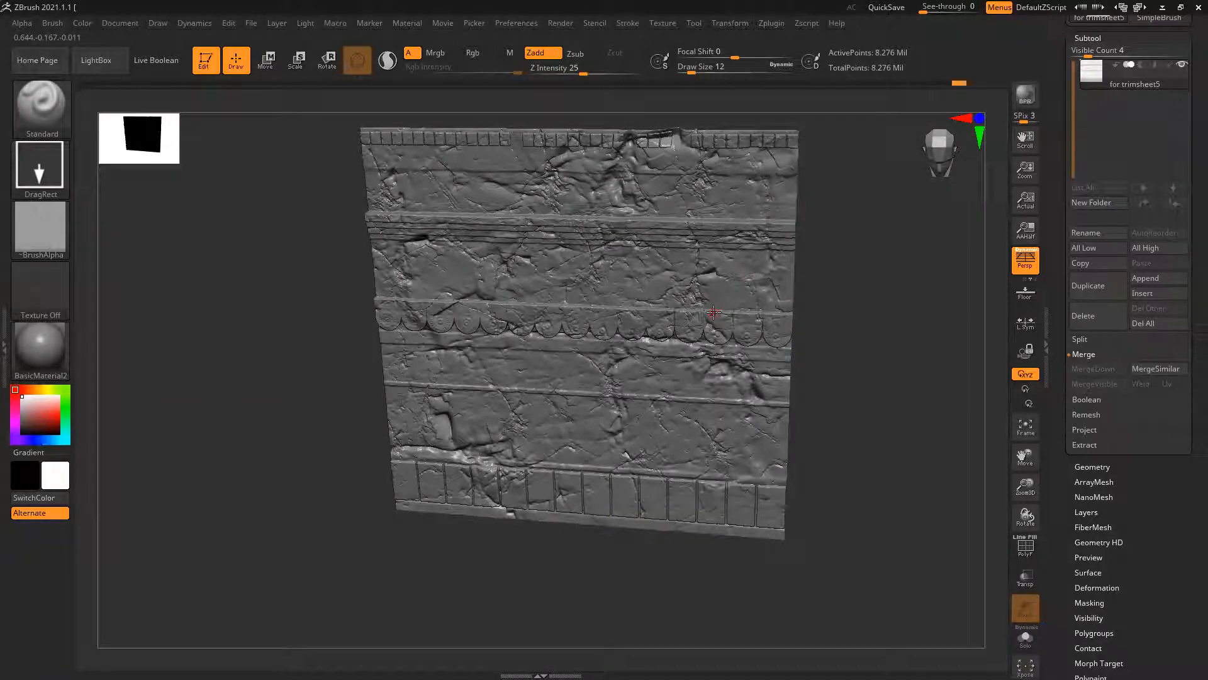
{"action": "left_click_drag", "start_coordinate": [880, 338], "coordinate": [861, 175], "text": "shift"}
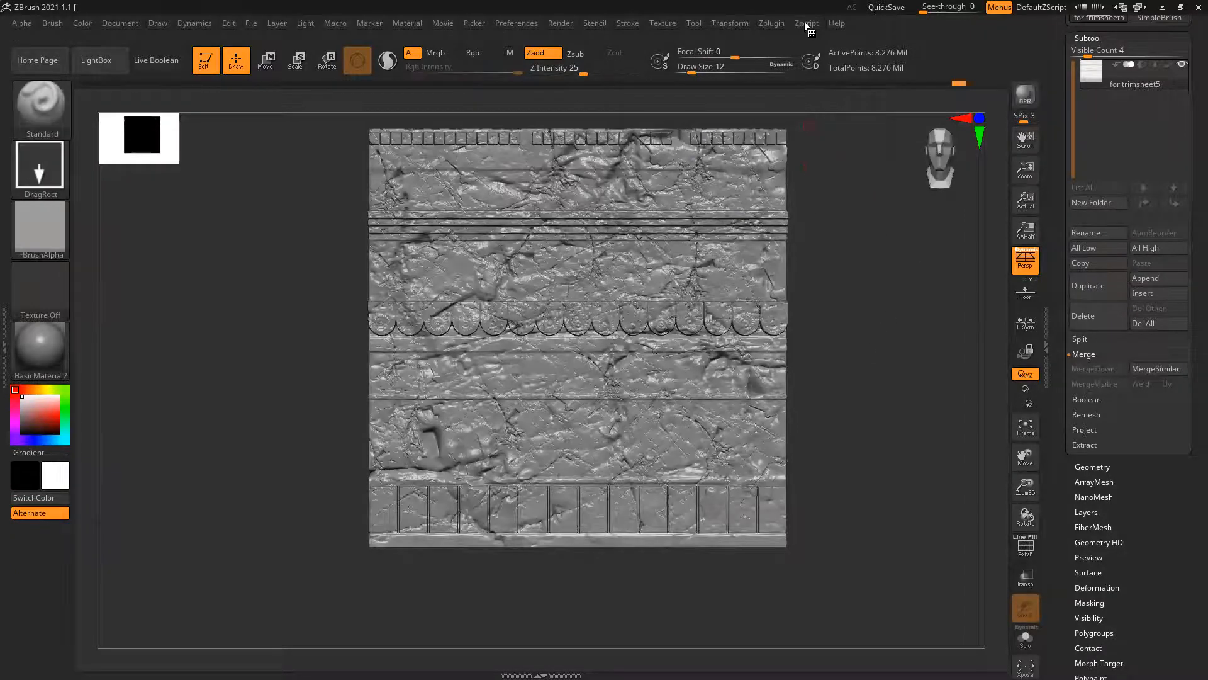
Try to pre-process the current subtool in Decimation Master
{"action": "left_click", "coordinate": [772, 24]}
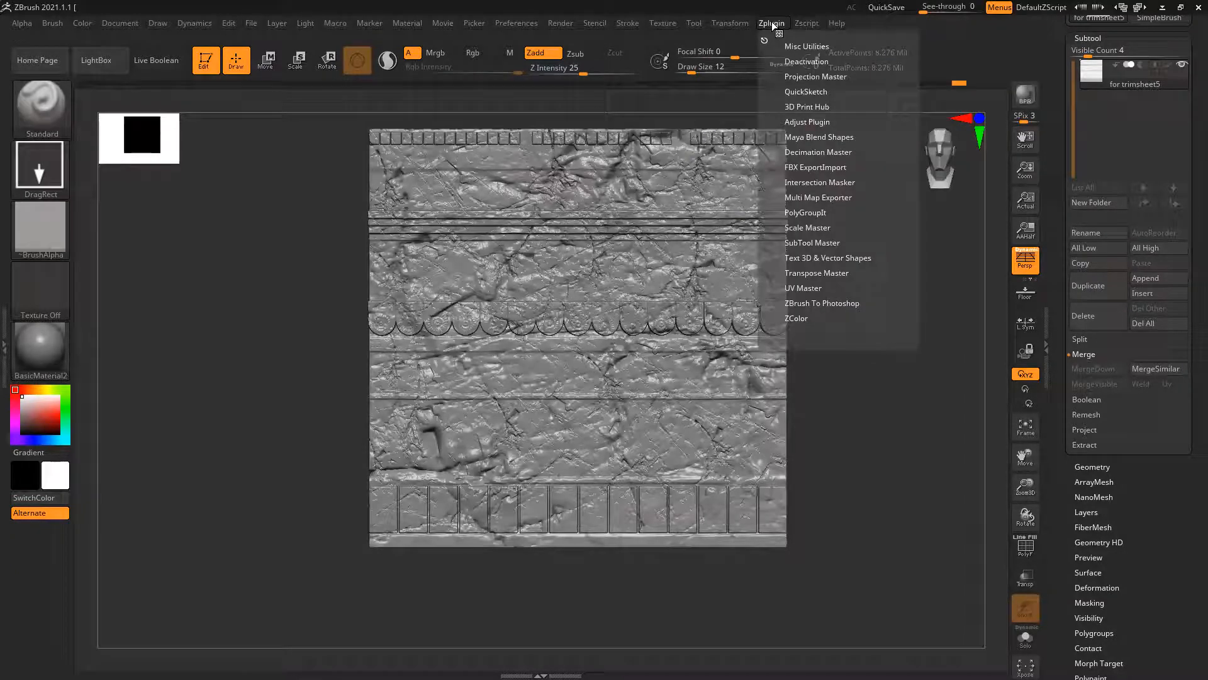
{"action": "left_click", "coordinate": [812, 152]}
{"action": "left_click", "coordinate": [843, 270]}
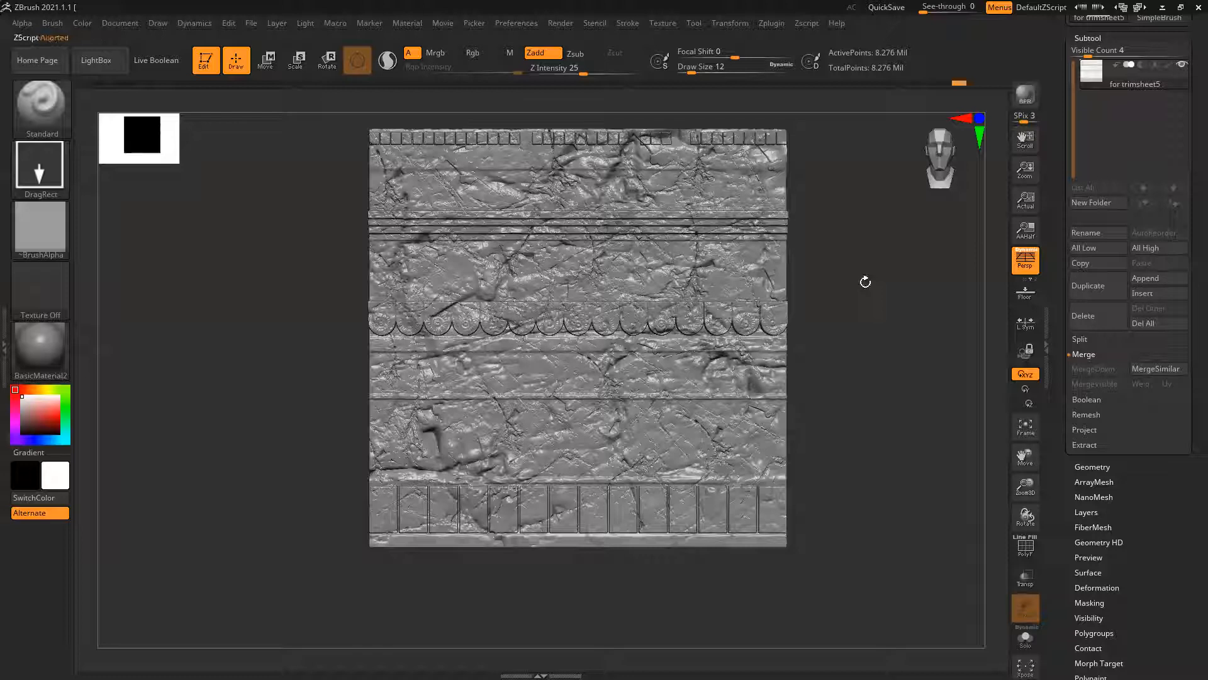
Set the trimsheet's subdivision level to 1 and delete its higher subdivision levels
{"action": "left_click", "coordinate": [1093, 466]}
{"action": "left_click", "coordinate": [1082, 84]}
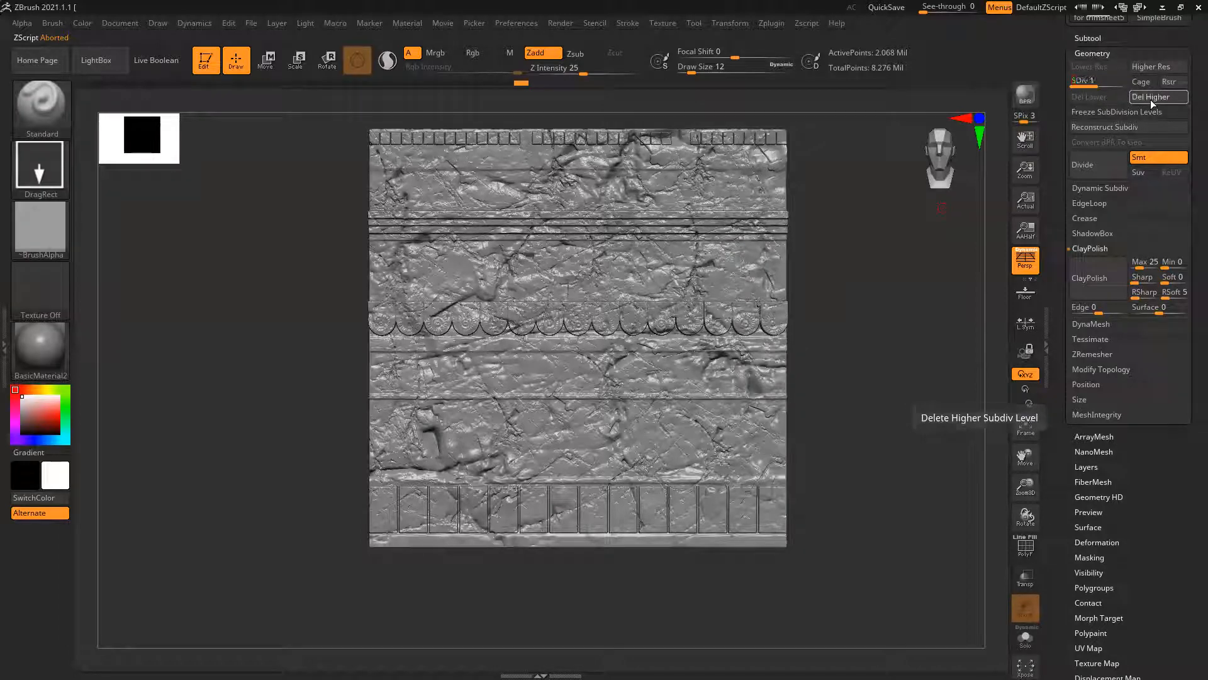
{"action": "left_click", "coordinate": [1150, 98]}
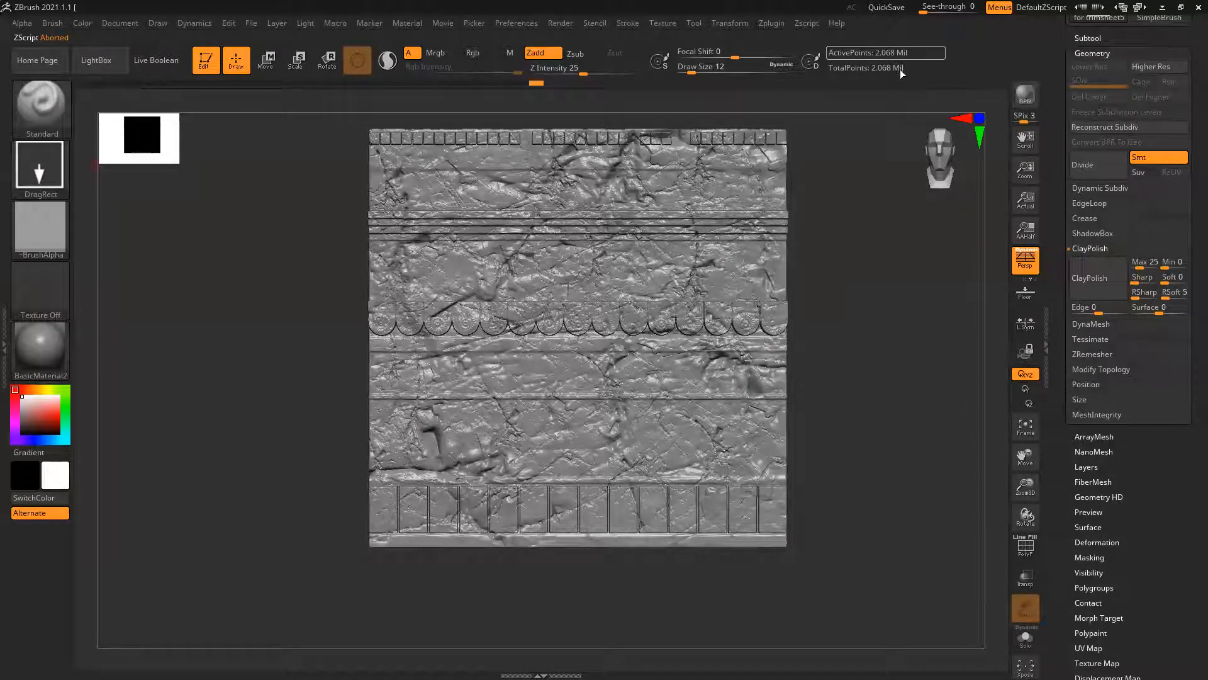
Pre-process the reduced trimsheet subtool in Decimation Master
{"action": "left_click", "coordinate": [771, 24]}
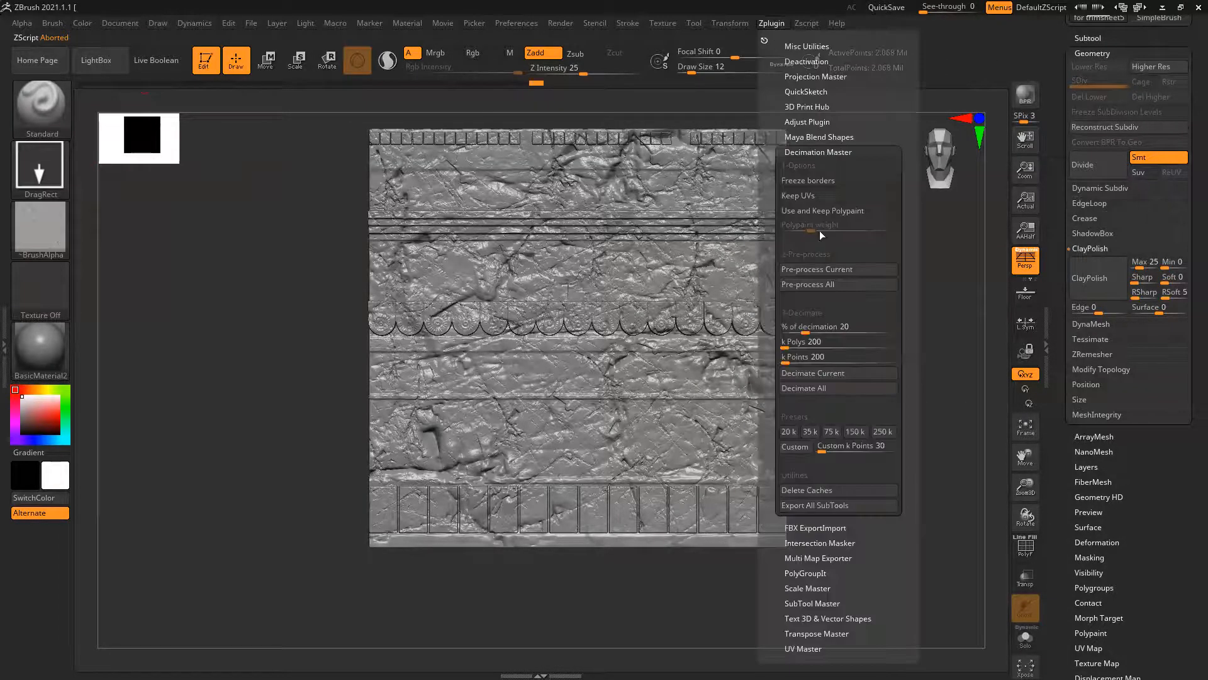
{"action": "left_click", "coordinate": [820, 269]}
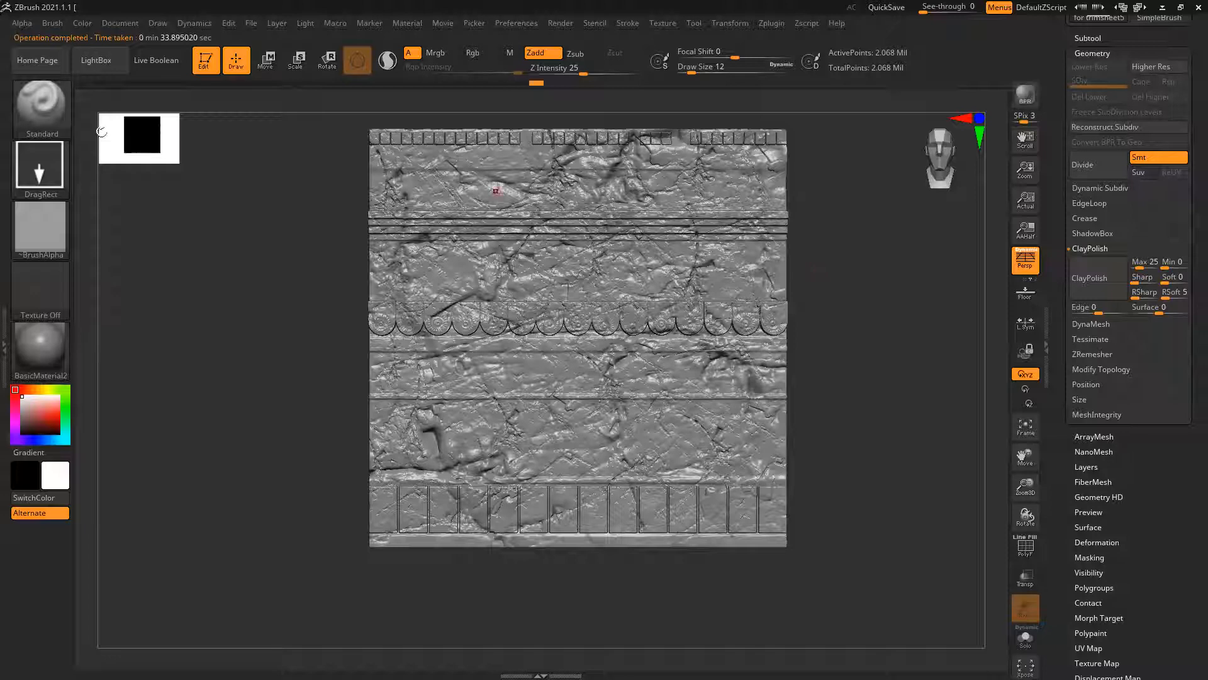
Decimate the current trimsheet subtool to 20% and inspect its wireframe close up around the scalloped band
{"action": "left_click", "coordinate": [773, 24]}
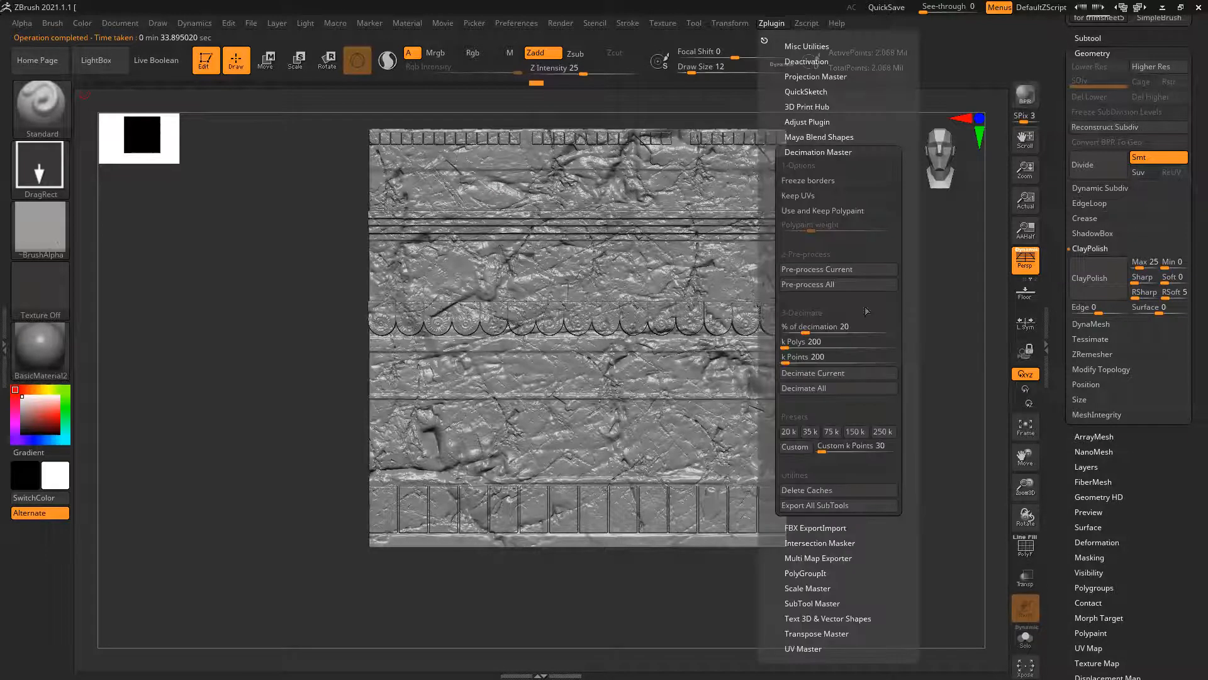
{"action": "left_click", "coordinate": [830, 372]}
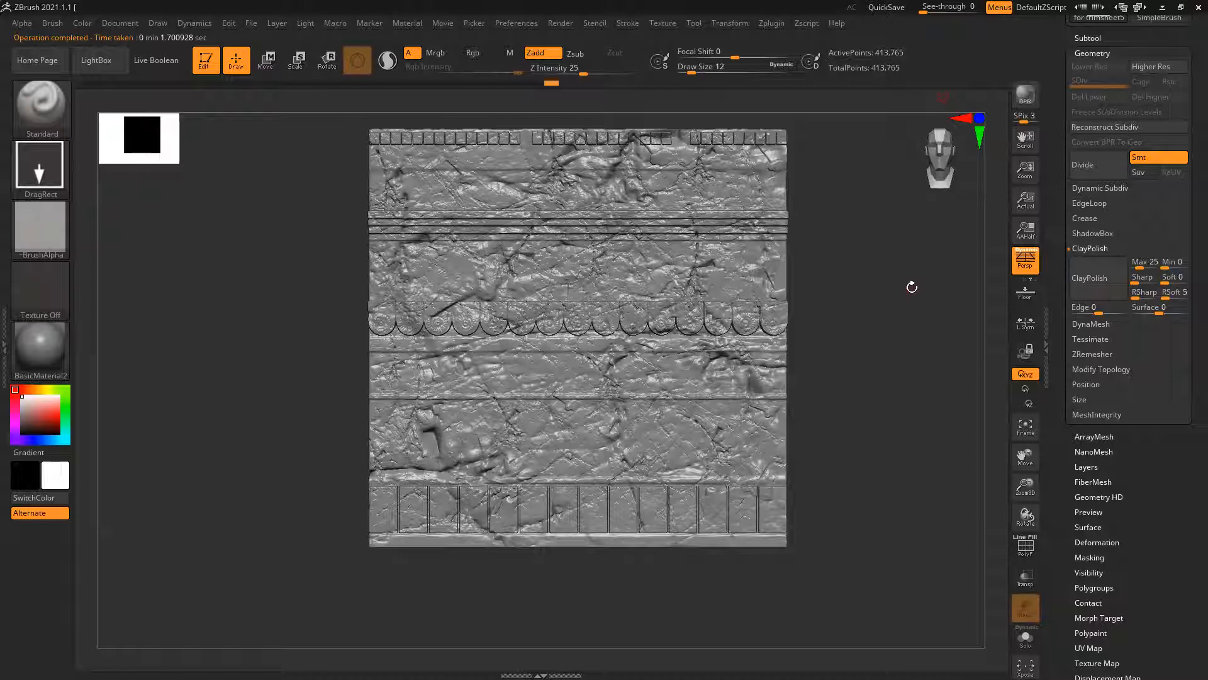
{"action": "mouse_move", "coordinate": [880, 319]}
{"action": "left_mouse_down"}
{"action": "mouse_move", "coordinate": [916, 317]}
{"action": "mouse_move", "coordinate": [874, 337]}
{"action": "left_mouse_up"}
{"action": "key", "text": "shift"}
{"action": "key", "text": "shift+f"}
{"action": "mouse_move", "coordinate": [479, 301]}
{"action": "right_mouse_down", "text": "ctrl"}
{"action": "mouse_move", "coordinate": [464, 526]}
{"action": "mouse_move", "coordinate": [652, 350]}
{"action": "right_mouse_up", "text": "ctrl"}
{"action": "right_click_drag", "start_coordinate": [501, 374], "coordinate": [462, 369], "text": "ctrl"}
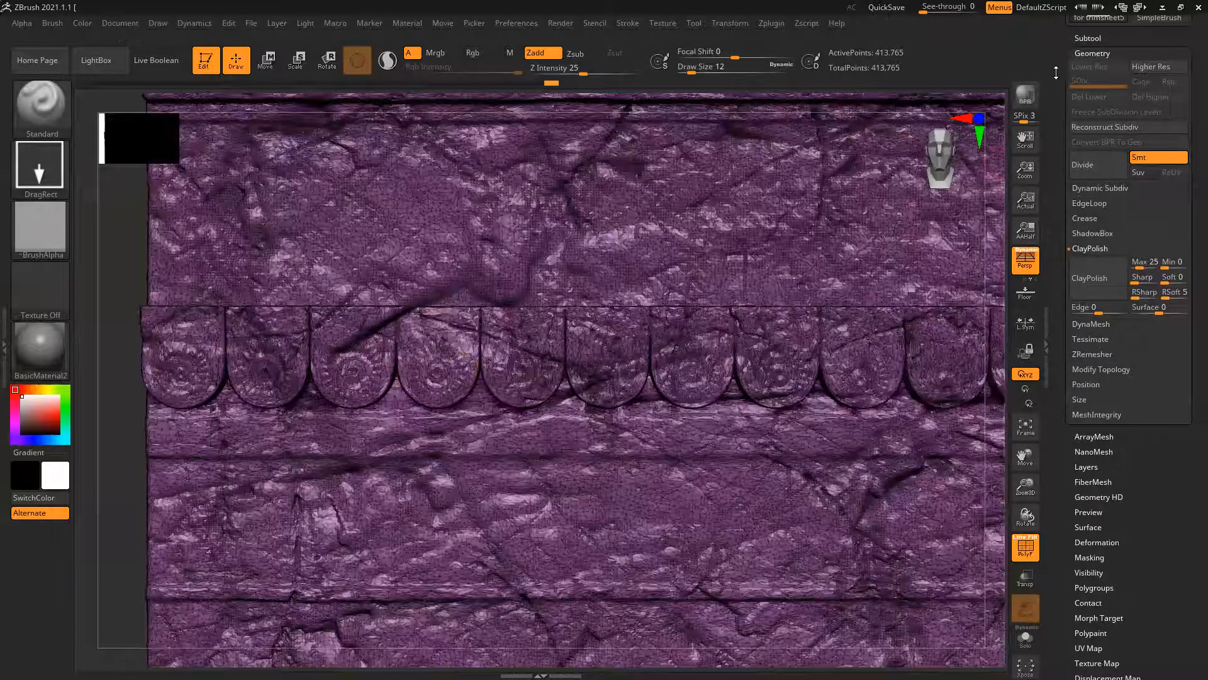
Export the decimated trimsheet to the Desktop as an OBJ file named "for trimsheet_high"
{"action": "left_click_drag", "start_coordinate": [1061, 78], "coordinate": [1074, 173]}
{"action": "left_click", "coordinate": [1162, 90]}
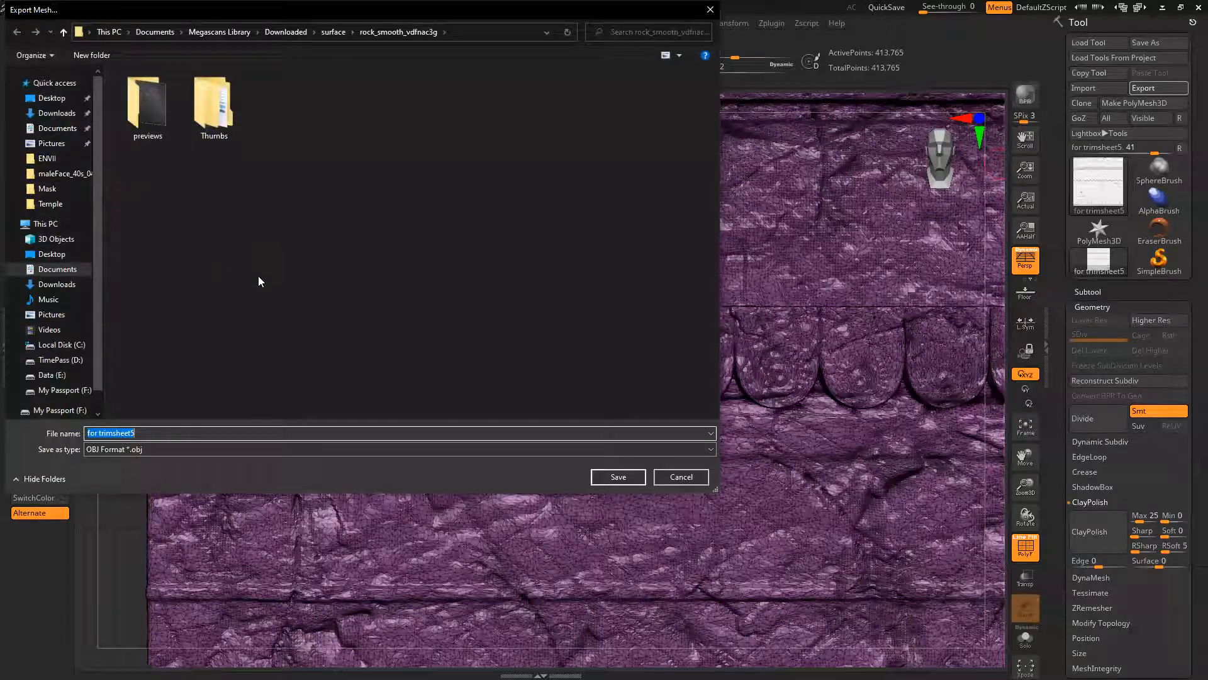
{"action": "left_click", "coordinate": [51, 98]}
{"action": "left_click", "coordinate": [170, 433]}
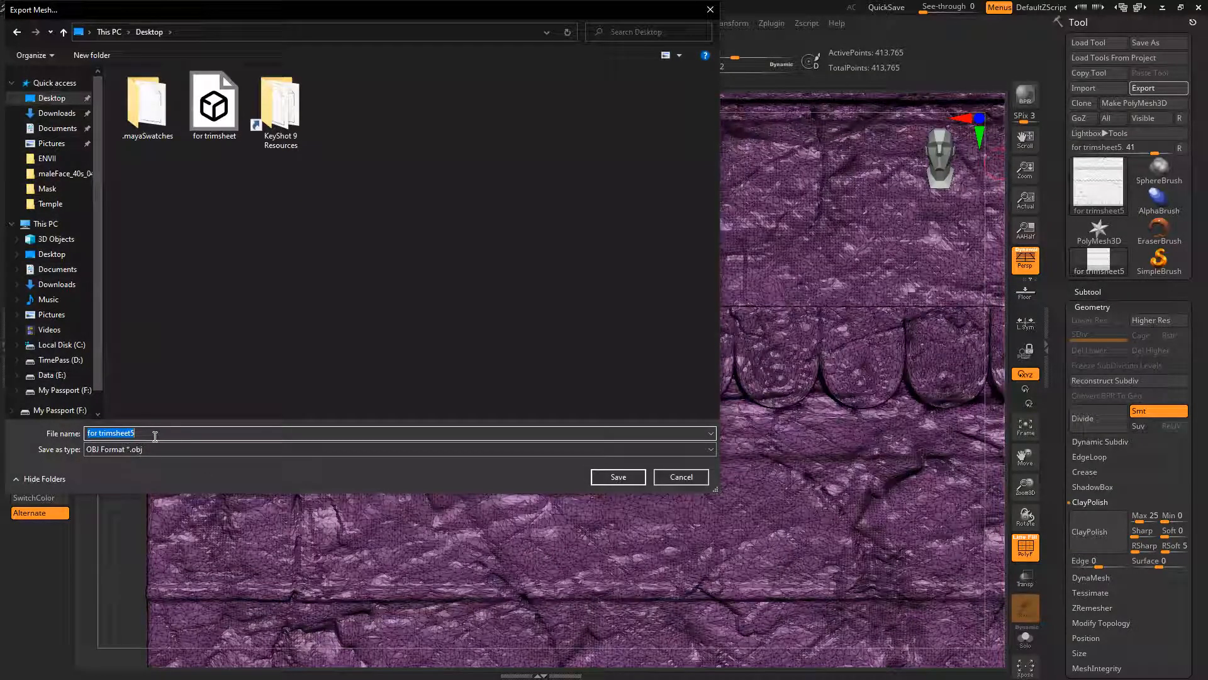
{"action": "left_click", "coordinate": [199, 432]}
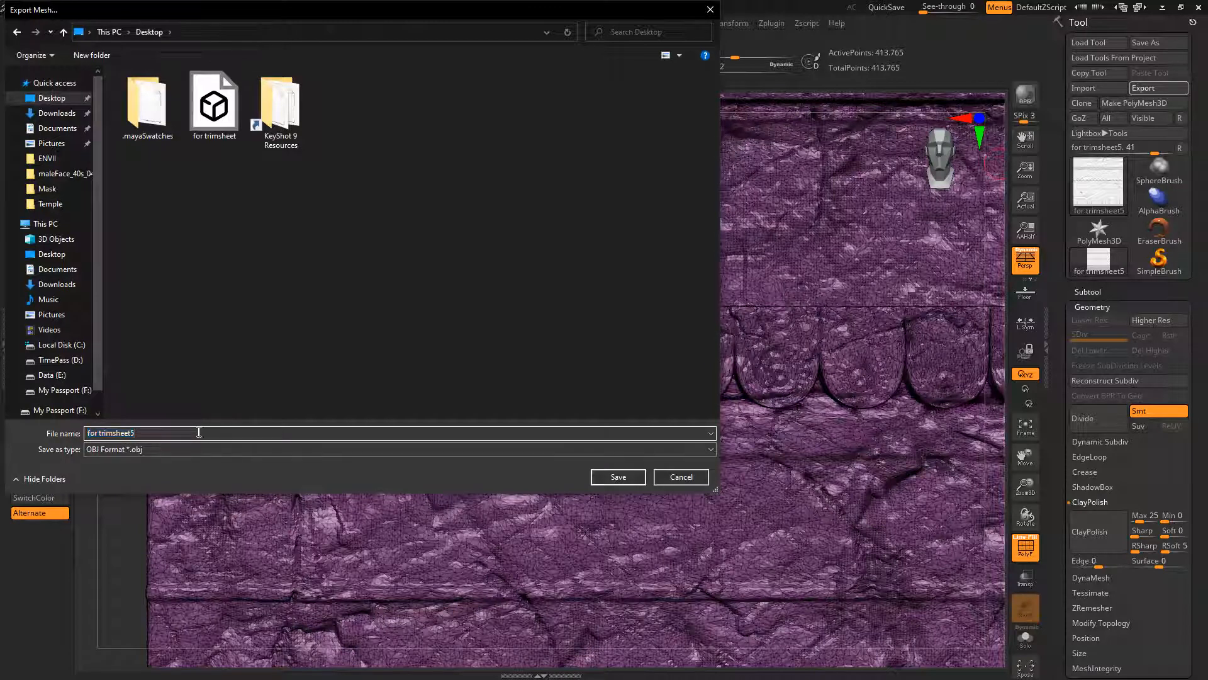
{"action": "key", "text": "BackSpace"}
{"action": "type", "text": "_high"}
{"action": "key", "text": "Return"}
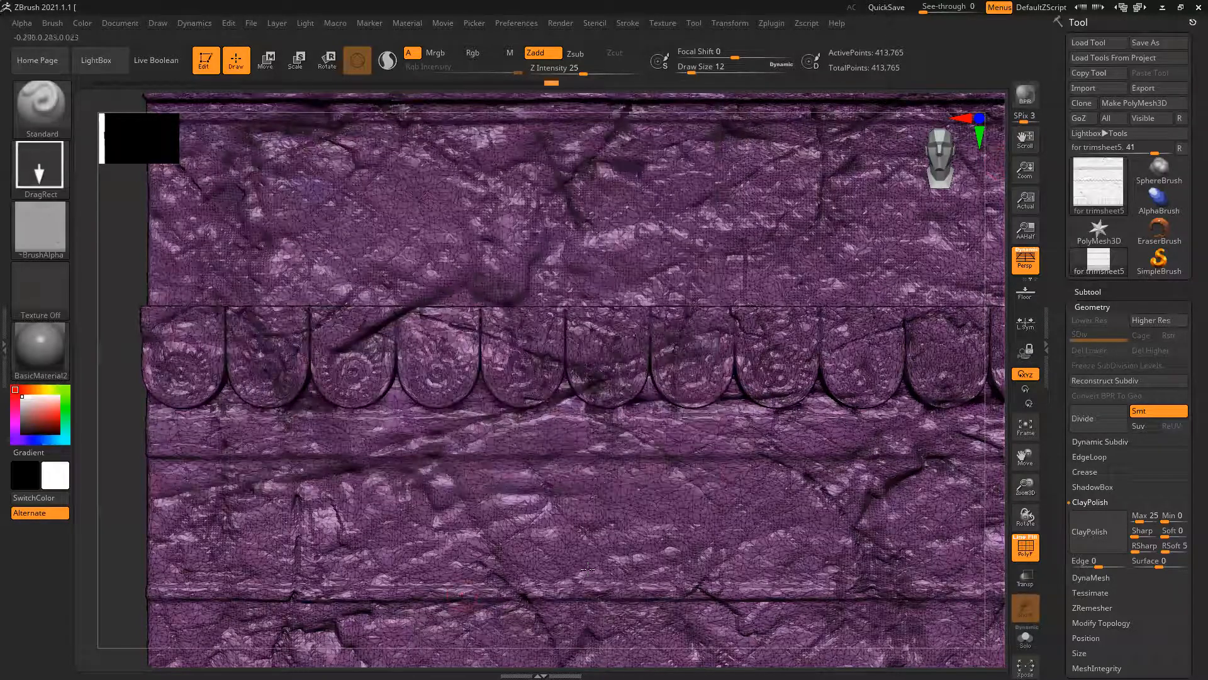
Undo the decimation and the subdivision deletion, set the trimsheet to subdivision level 2, and hide the wireframe
{"action": "mouse_move", "coordinate": [1116, 179]}
{"action": "key", "text": "ctrl+z"}
{"action": "key", "text": "ctrl+z"}
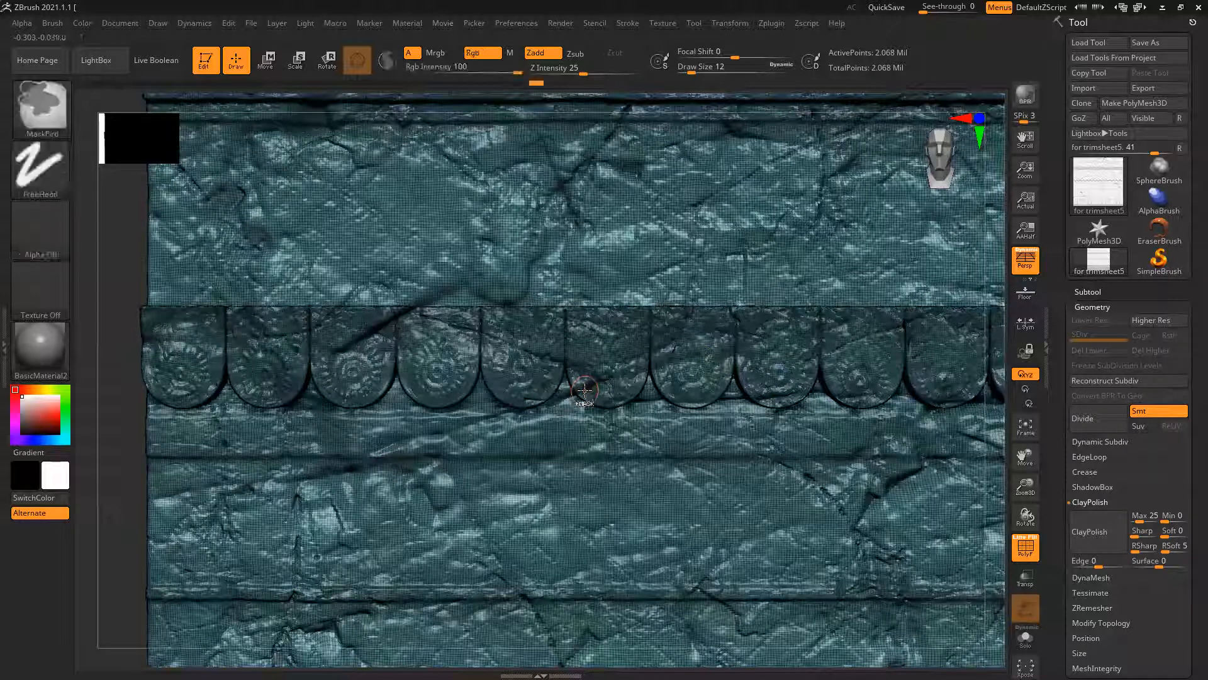
{"action": "key", "text": "ctrl+z"}
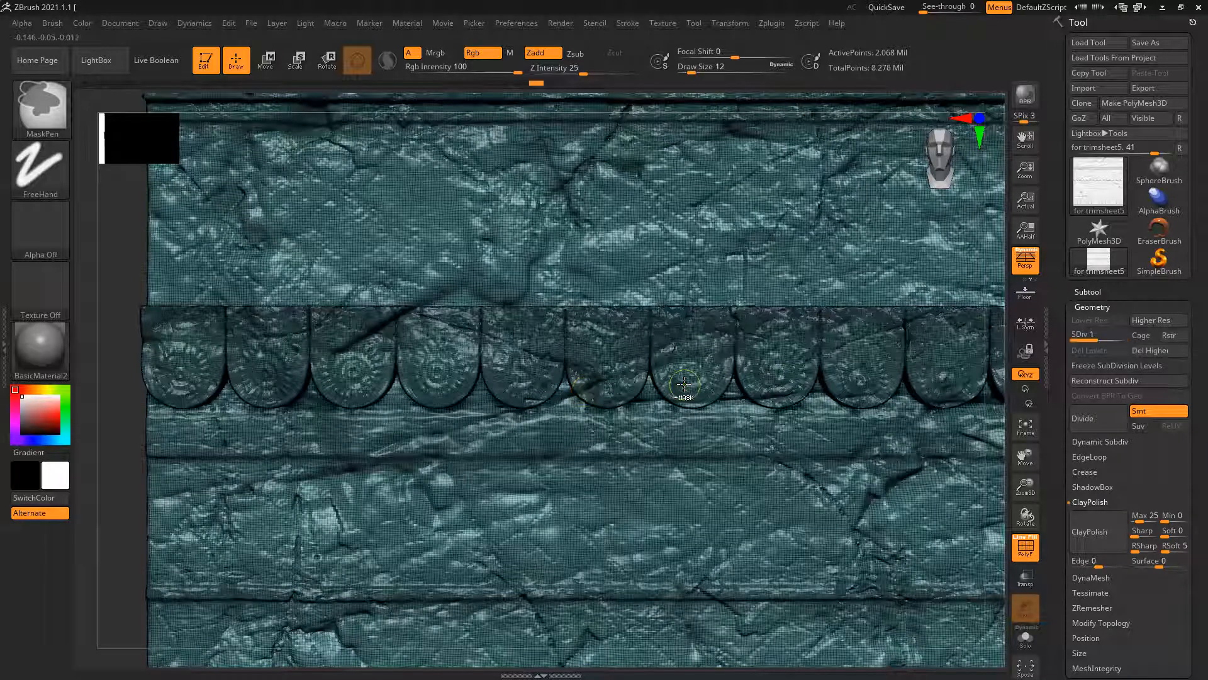
{"action": "left_click_drag", "start_coordinate": [1127, 336], "coordinate": [1128, 336]}
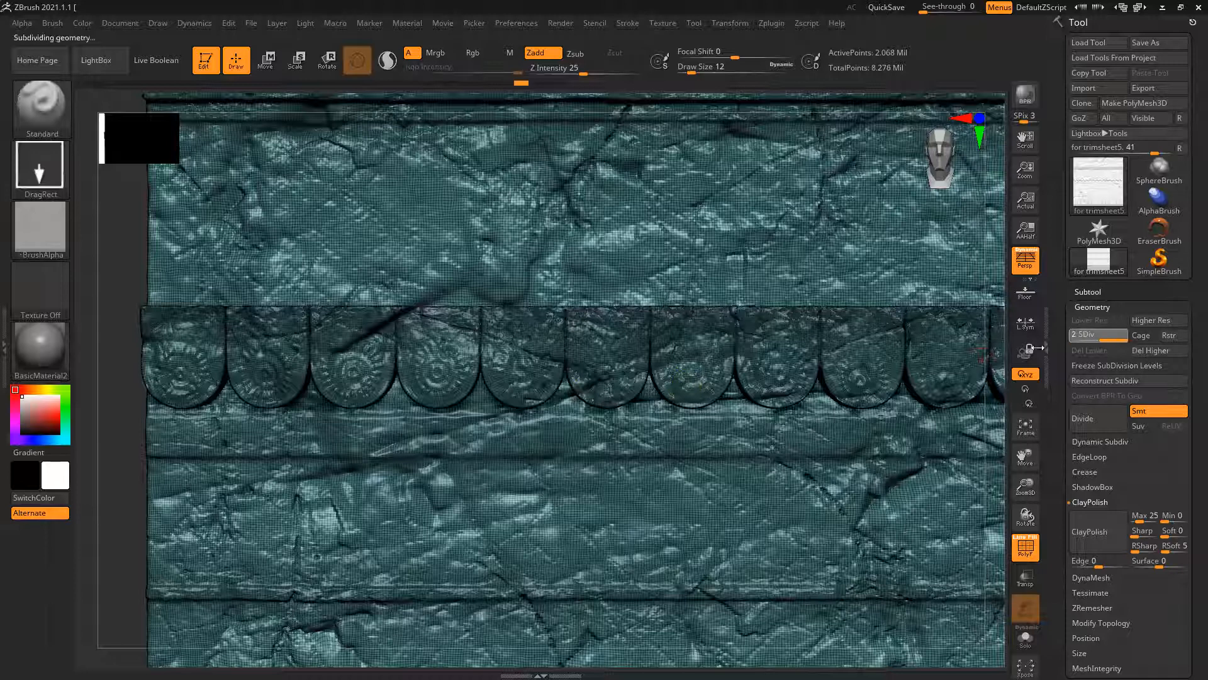
{"action": "key", "text": "shift+f"}
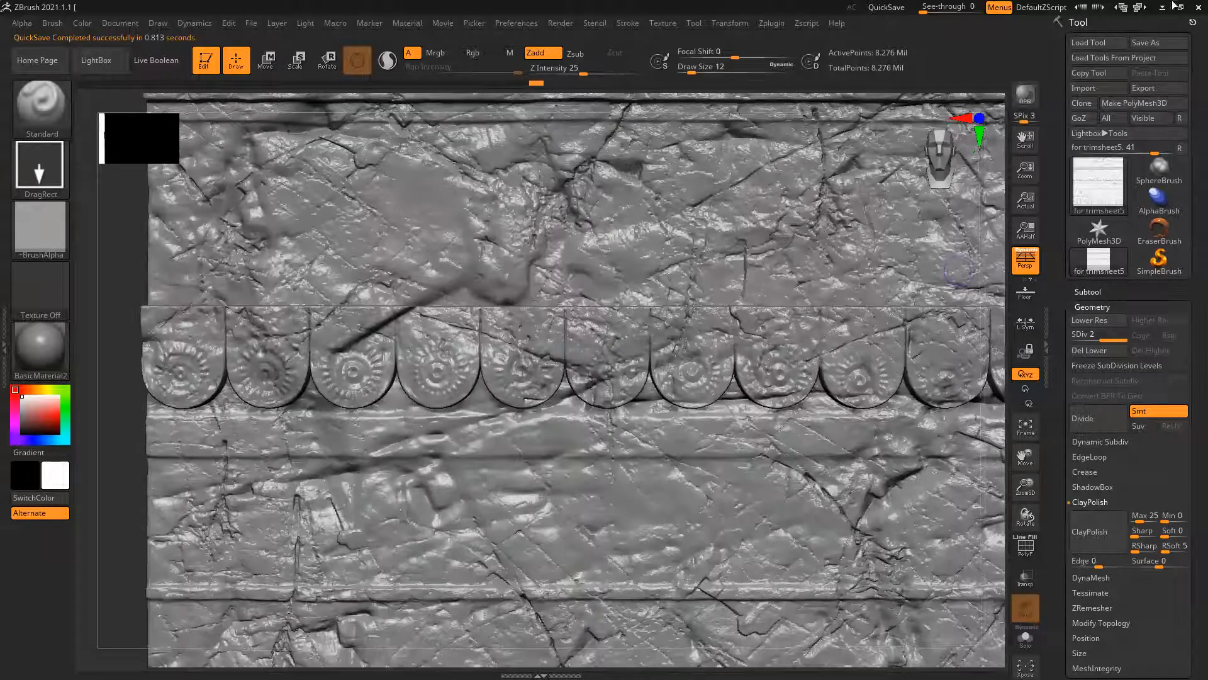
Close ZBrush and minimize Quixel Bridge to get to the desktop
{"action": "key", "text": "alt+F4"}
{"action": "left_click", "coordinate": [628, 378]}
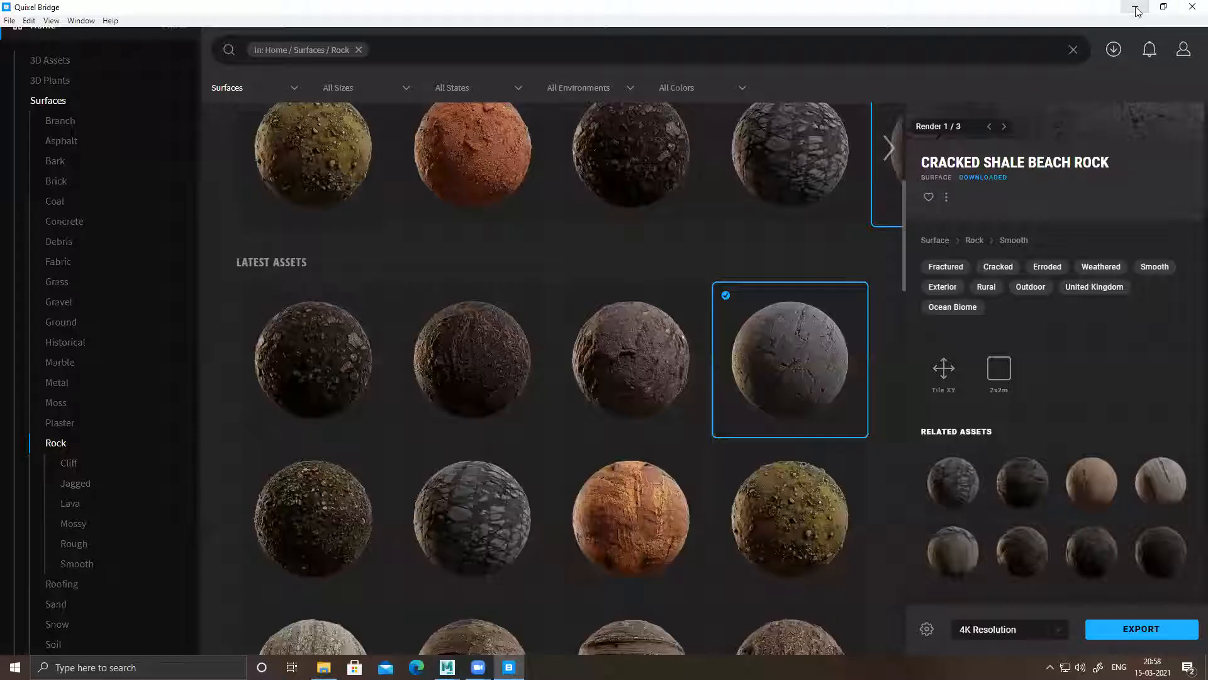
{"action": "left_click", "coordinate": [1135, 7]}
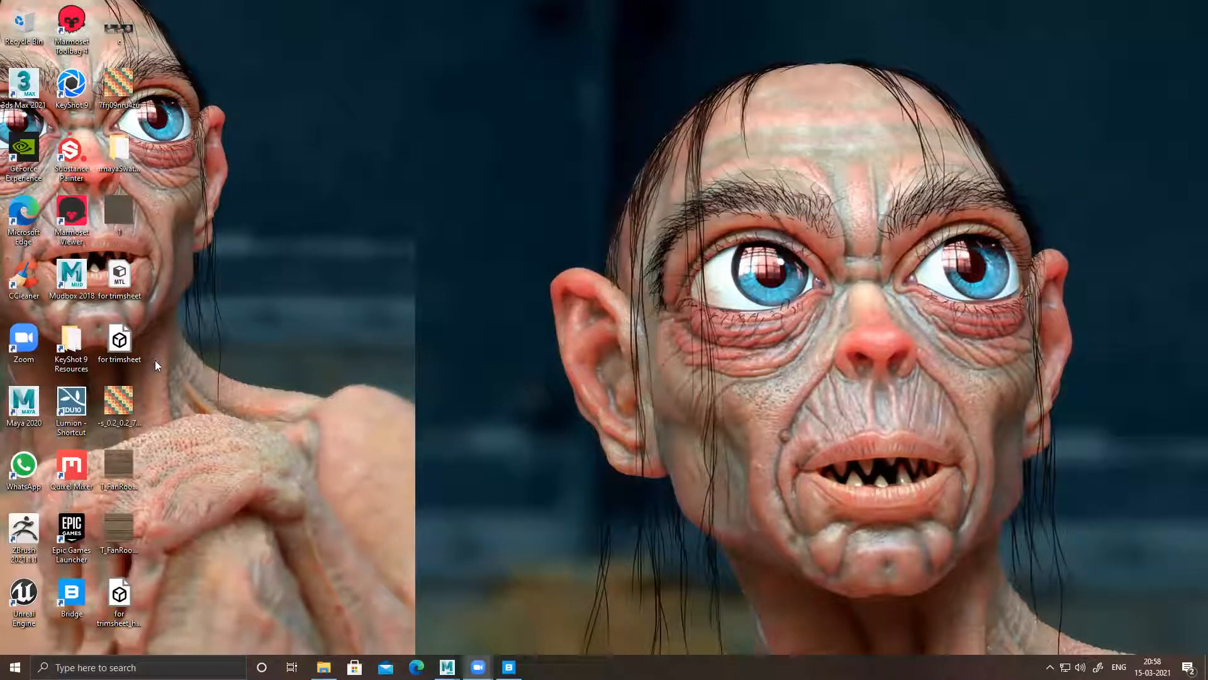
Launch Substance Painter, dismiss its welcome window, and switch to the Temple.mb scene in Maya
{"action": "double_click", "coordinate": [71, 151]}
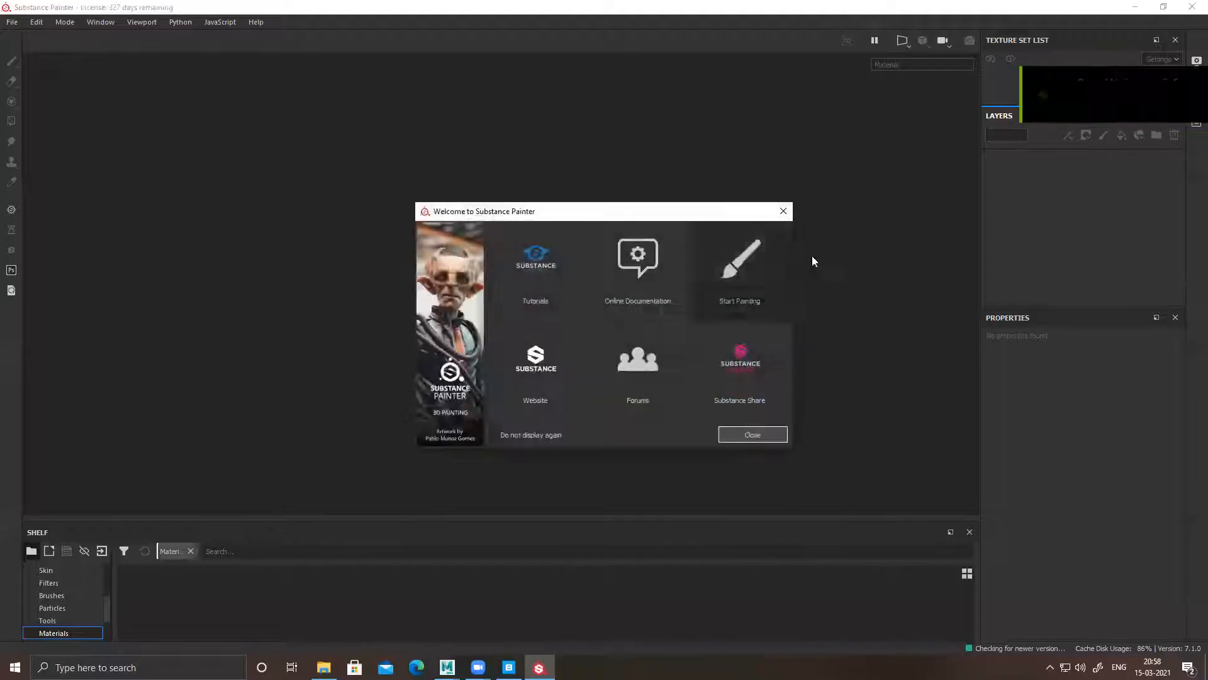
{"action": "left_click", "coordinate": [783, 210]}
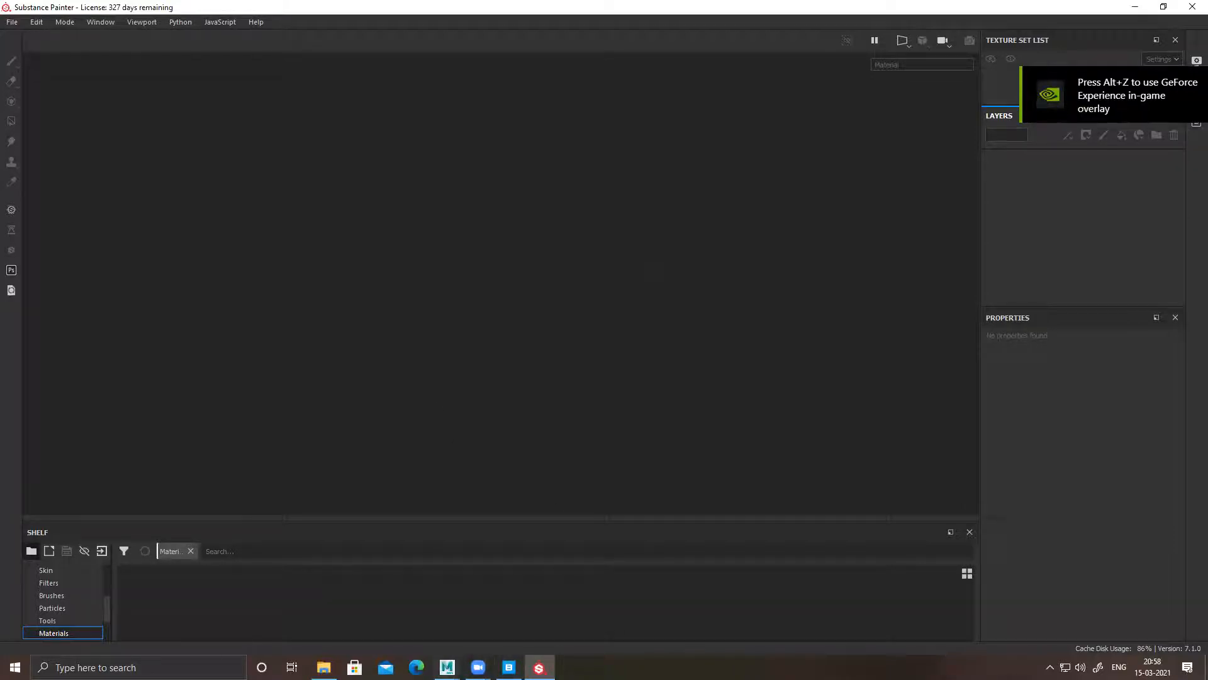
{"action": "mouse_move", "coordinate": [447, 668]}
{"action": "left_click", "coordinate": [501, 612]}
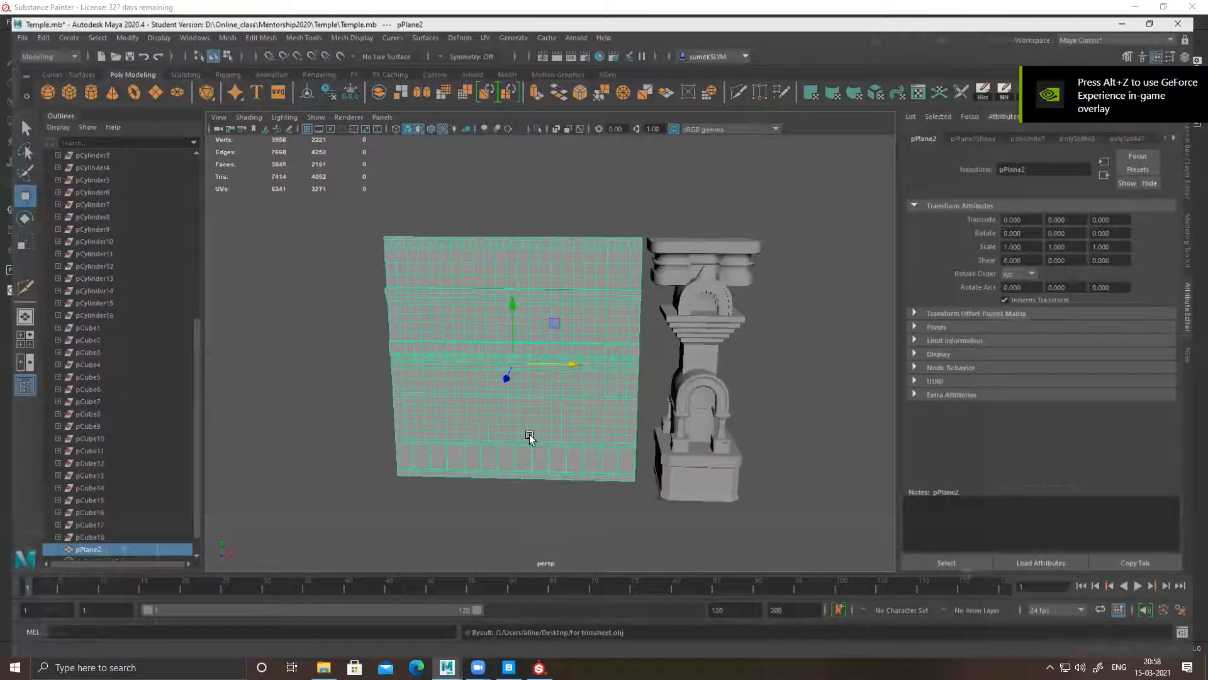